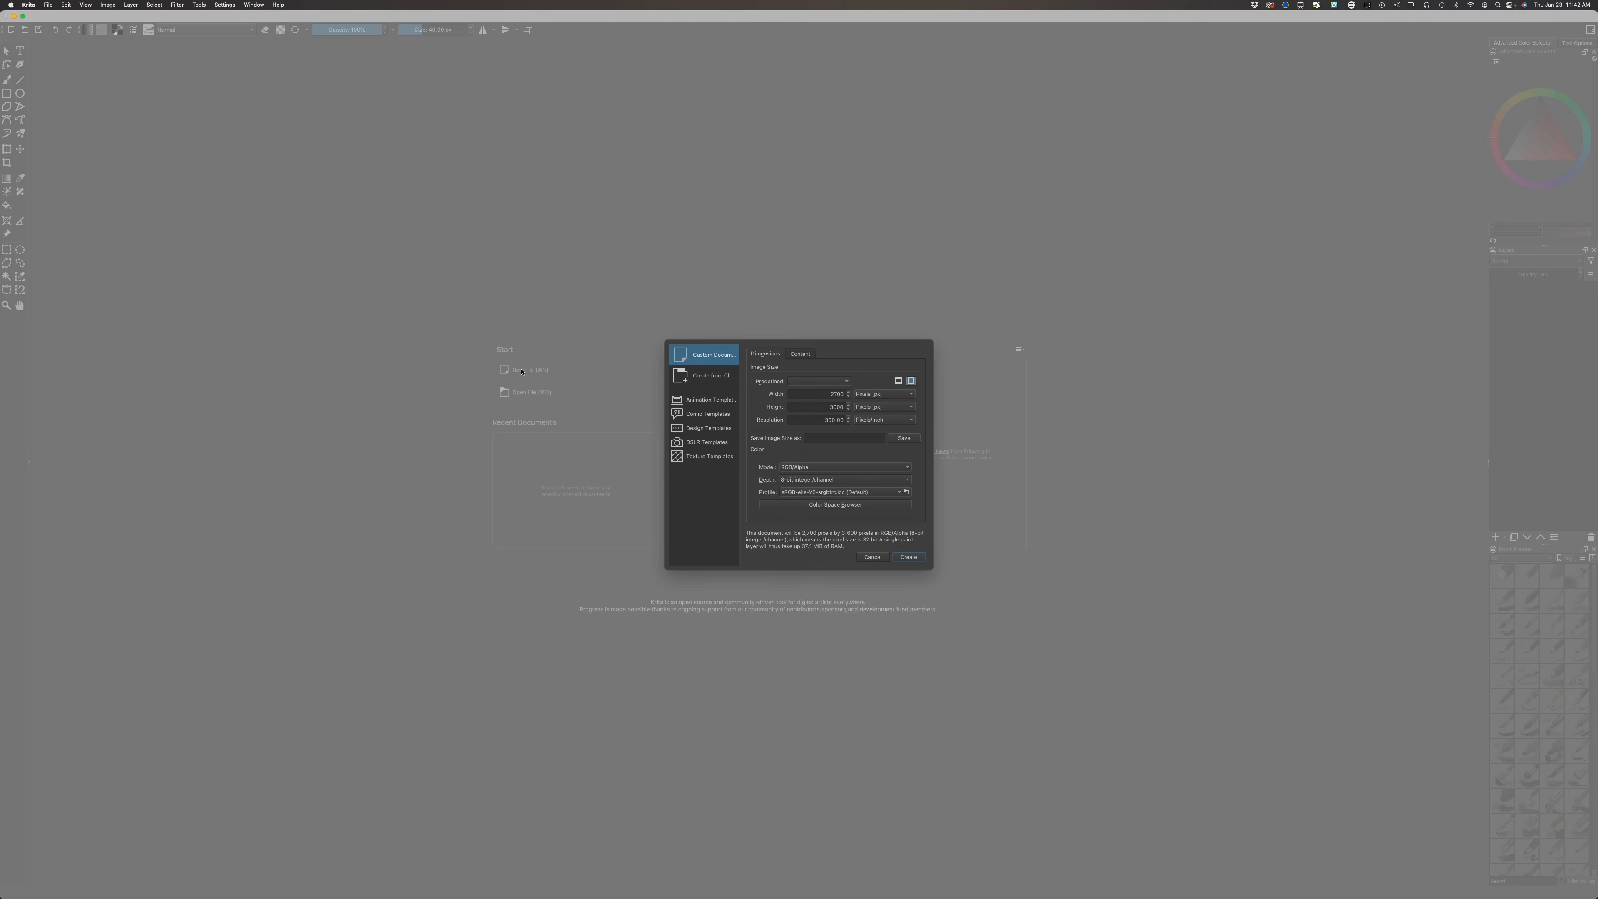
Set the width and height units to inches and create the 9 × 12 inch custom document
click(868, 394)
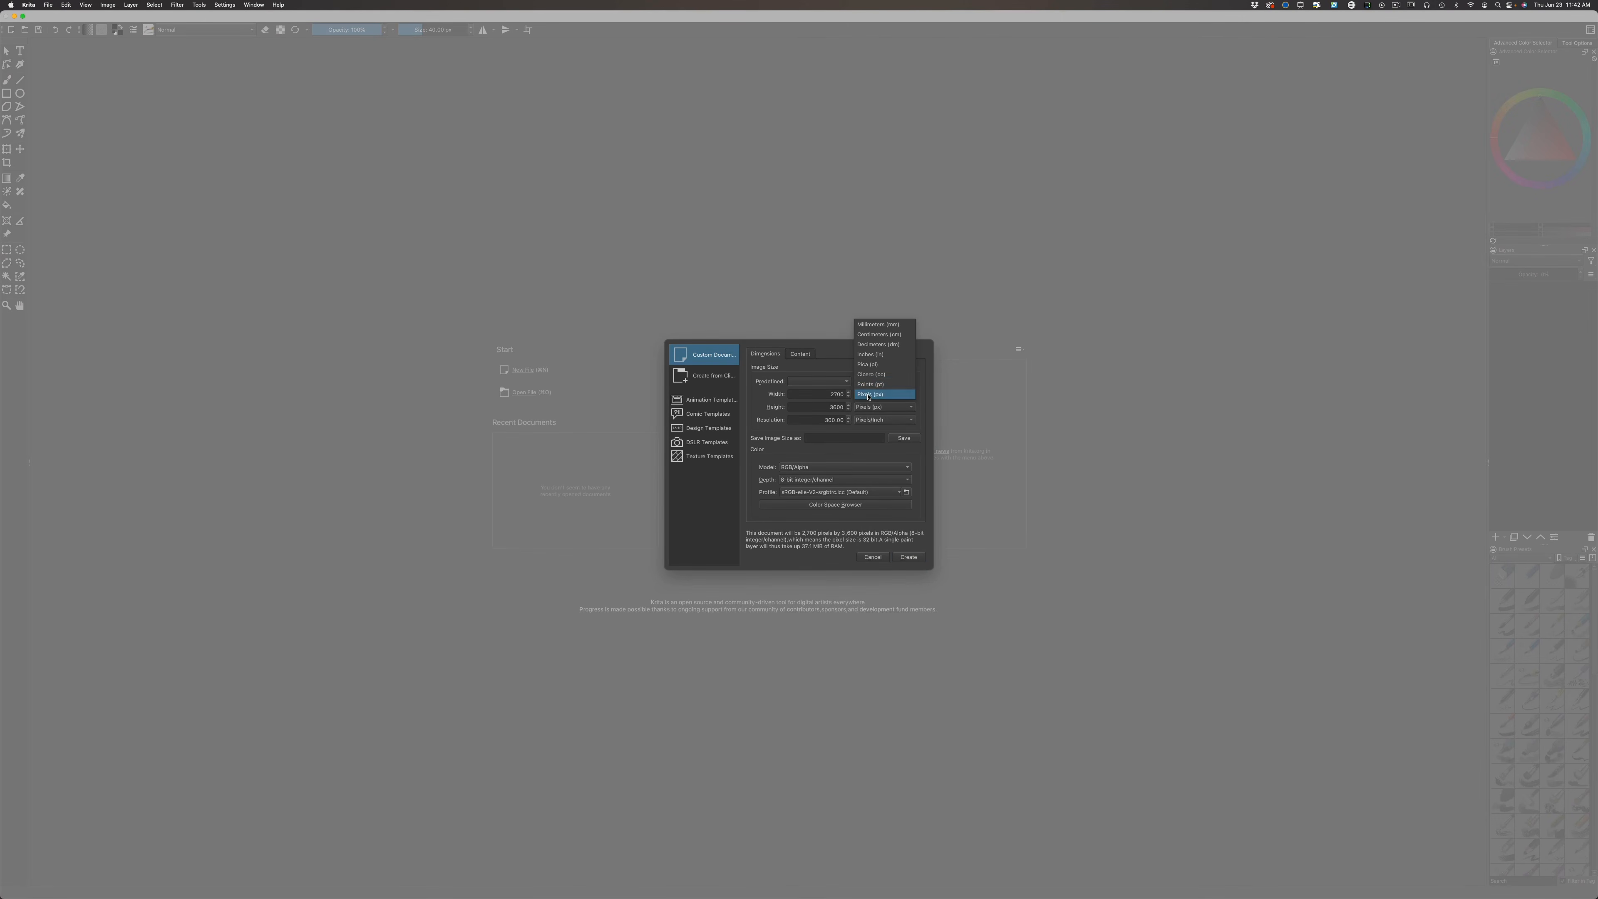
click(865, 354)
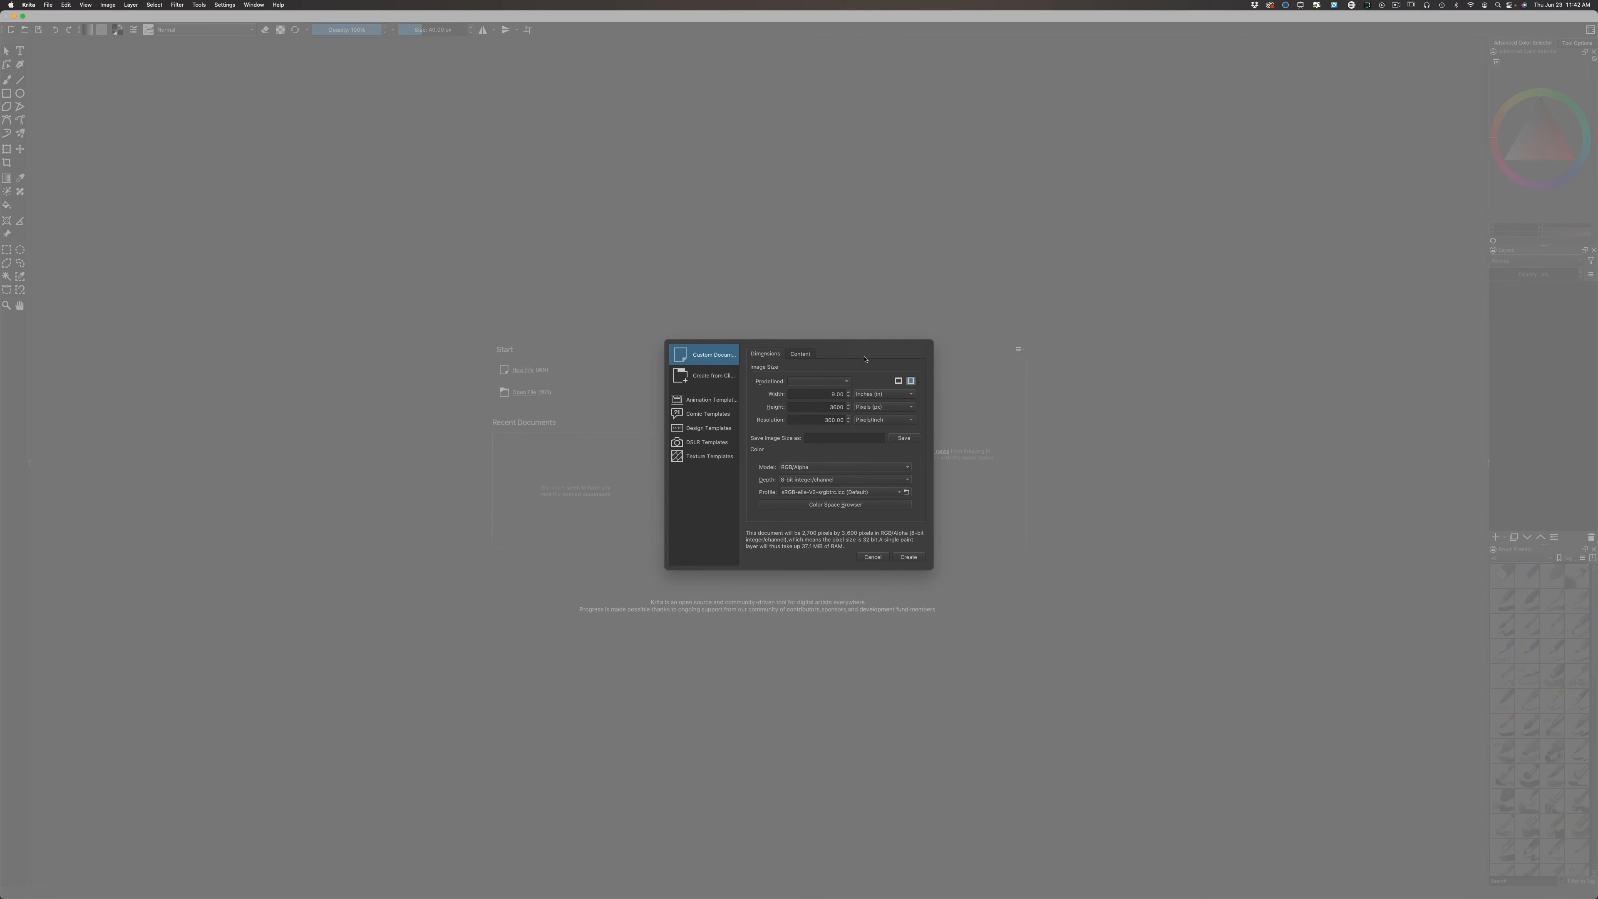
click(860, 396)
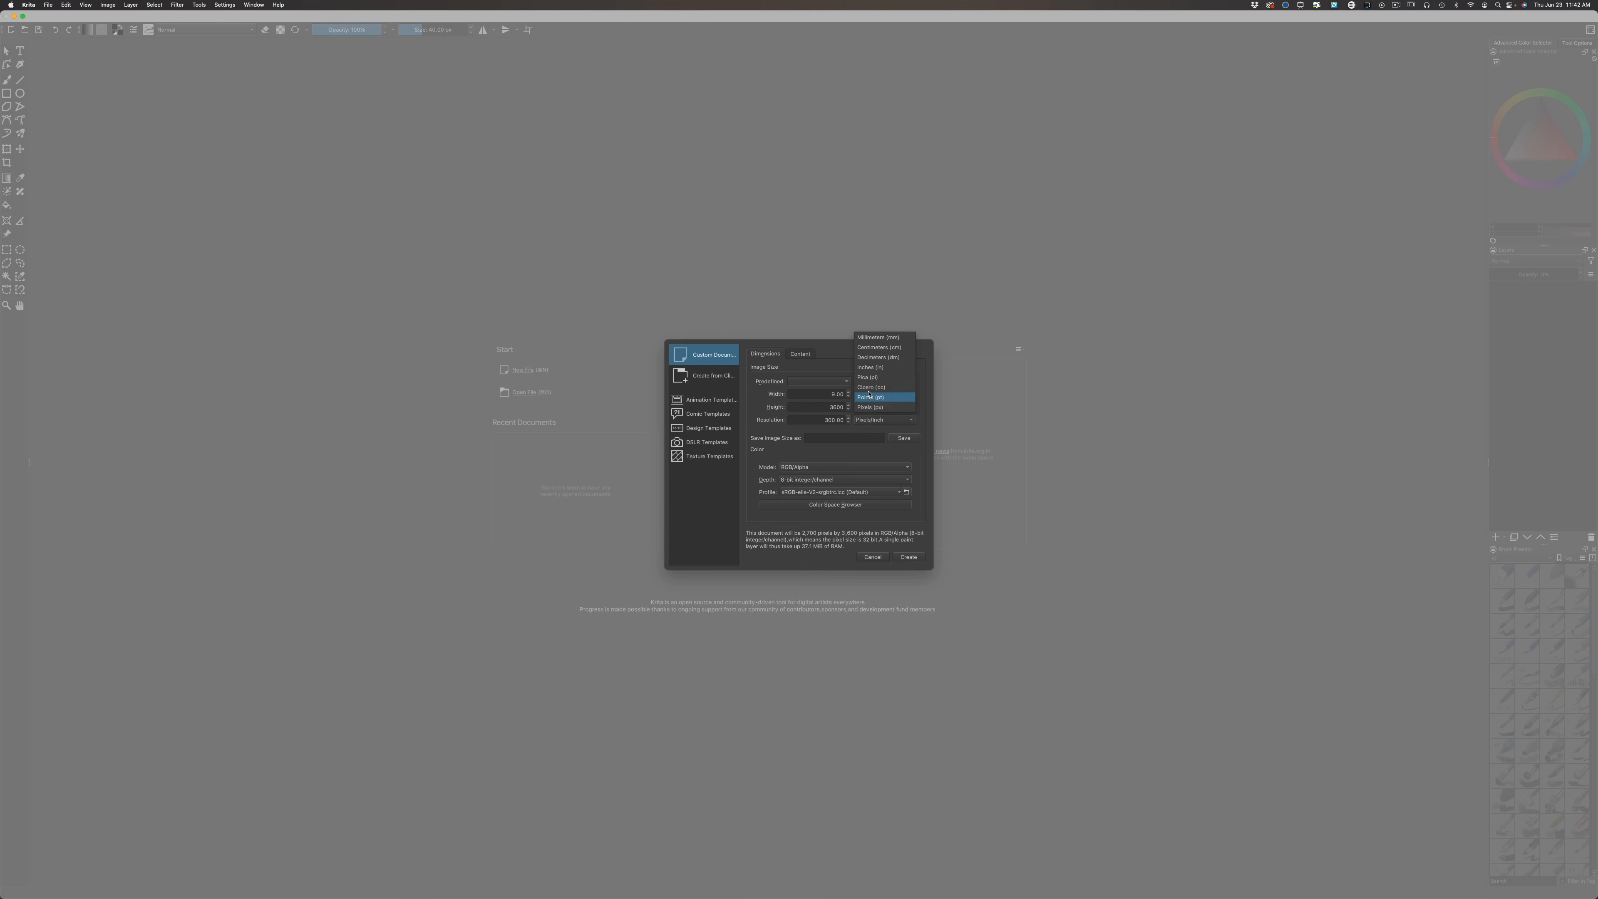
click(866, 369)
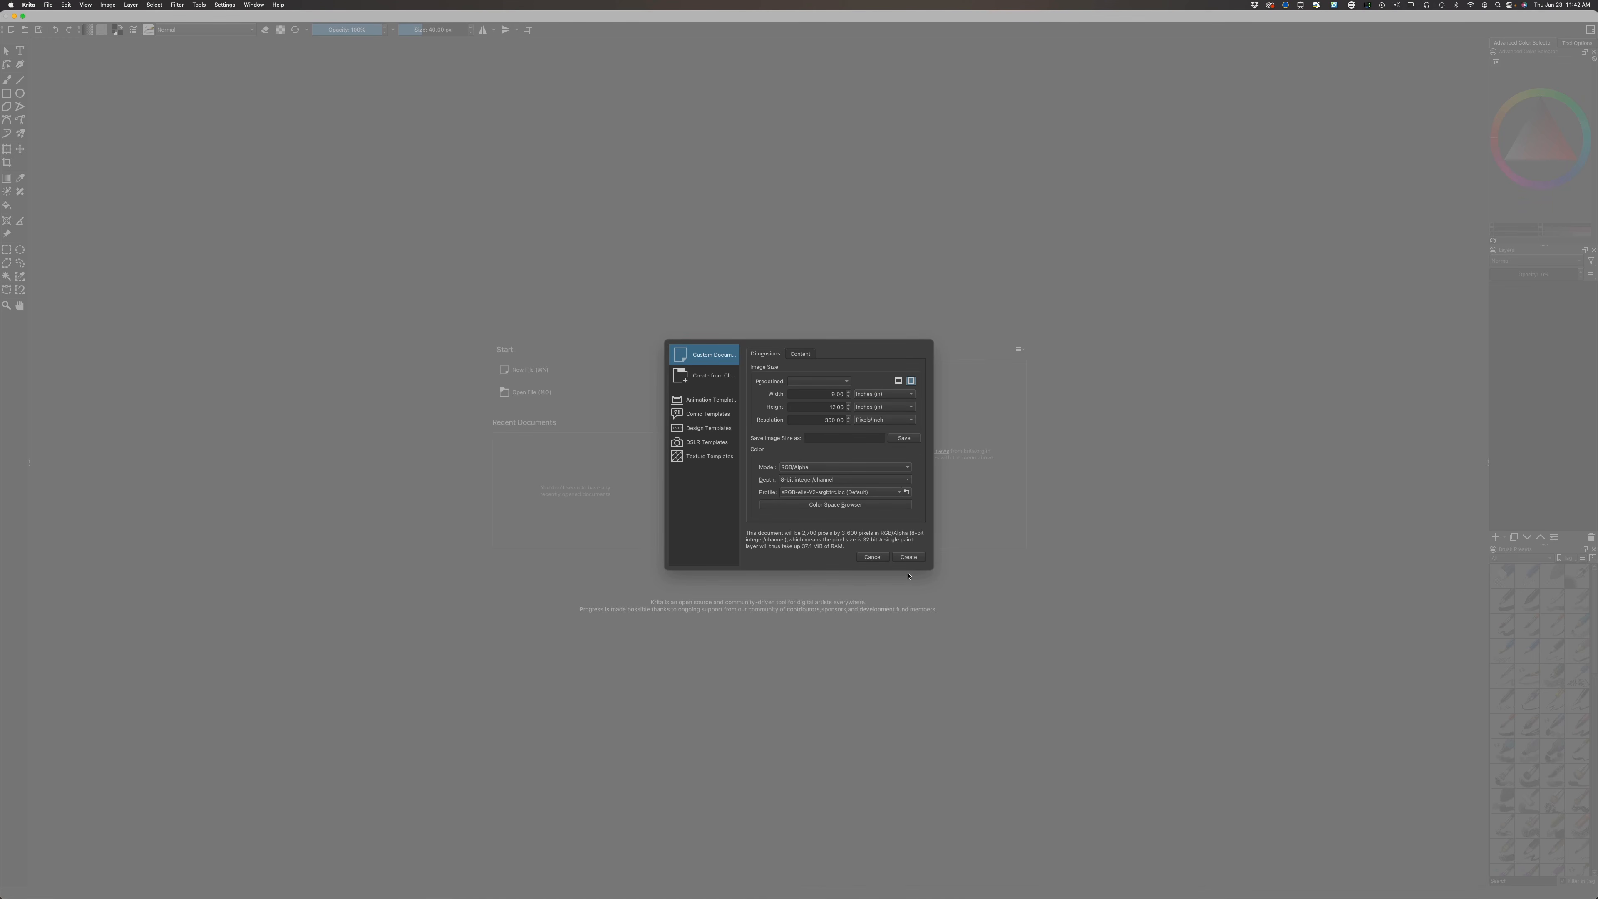
click(908, 557)
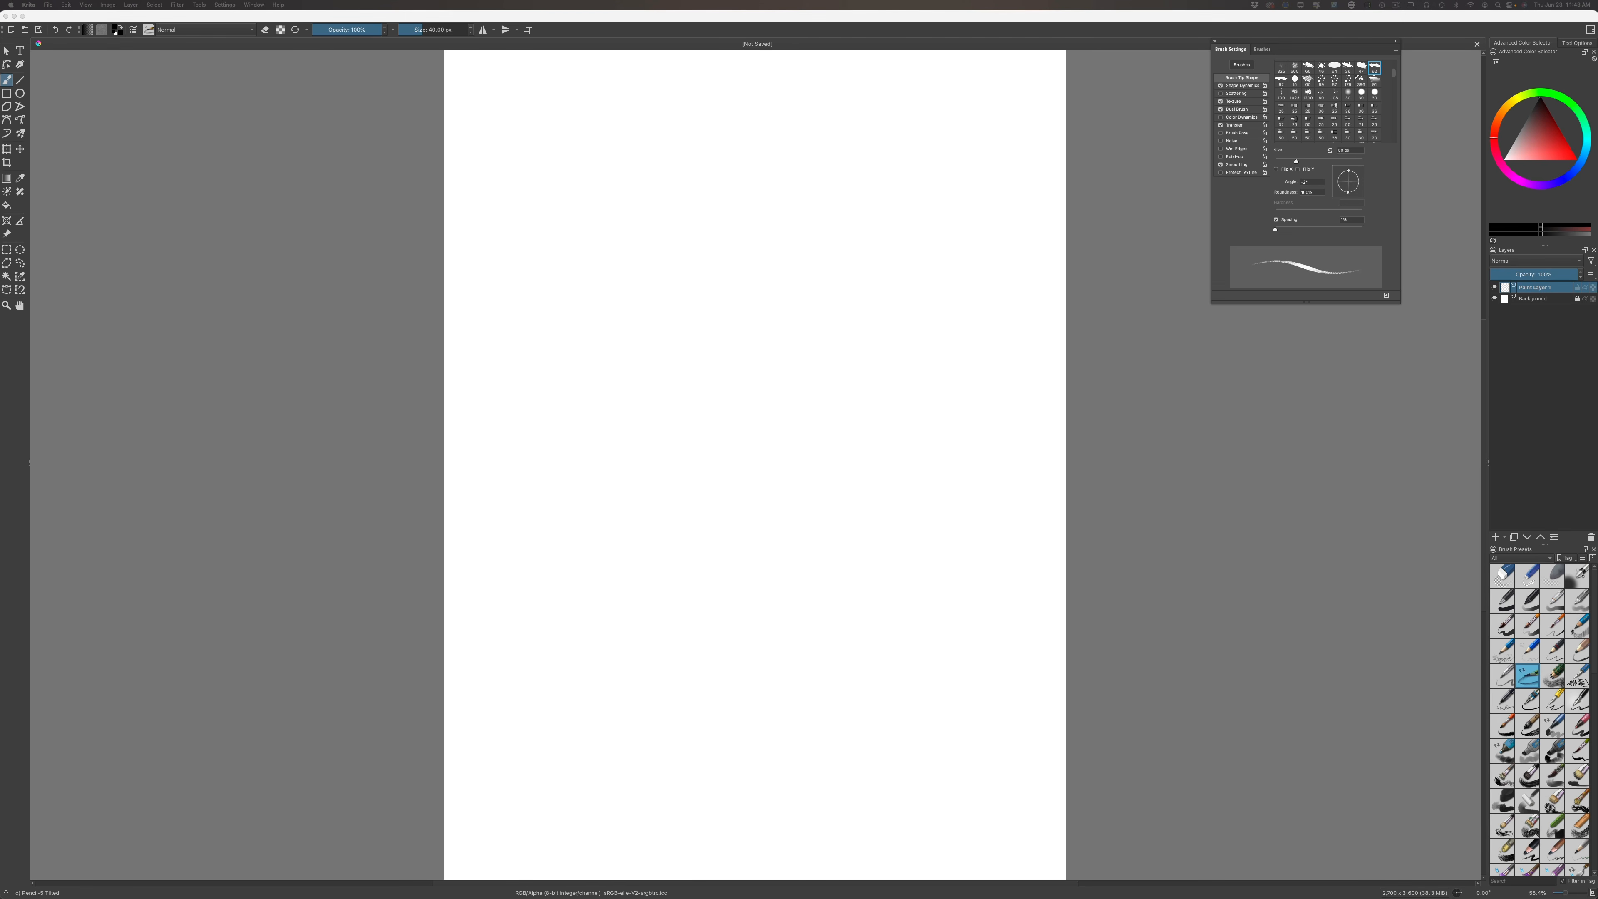
Bring the lioness reference photo into view over the canvas, study it, and move it back out of the way
mouse_move(912, 0)
mouse_down()
mouse_move(794, 302)
mouse_move(912, 272)
mouse_up()
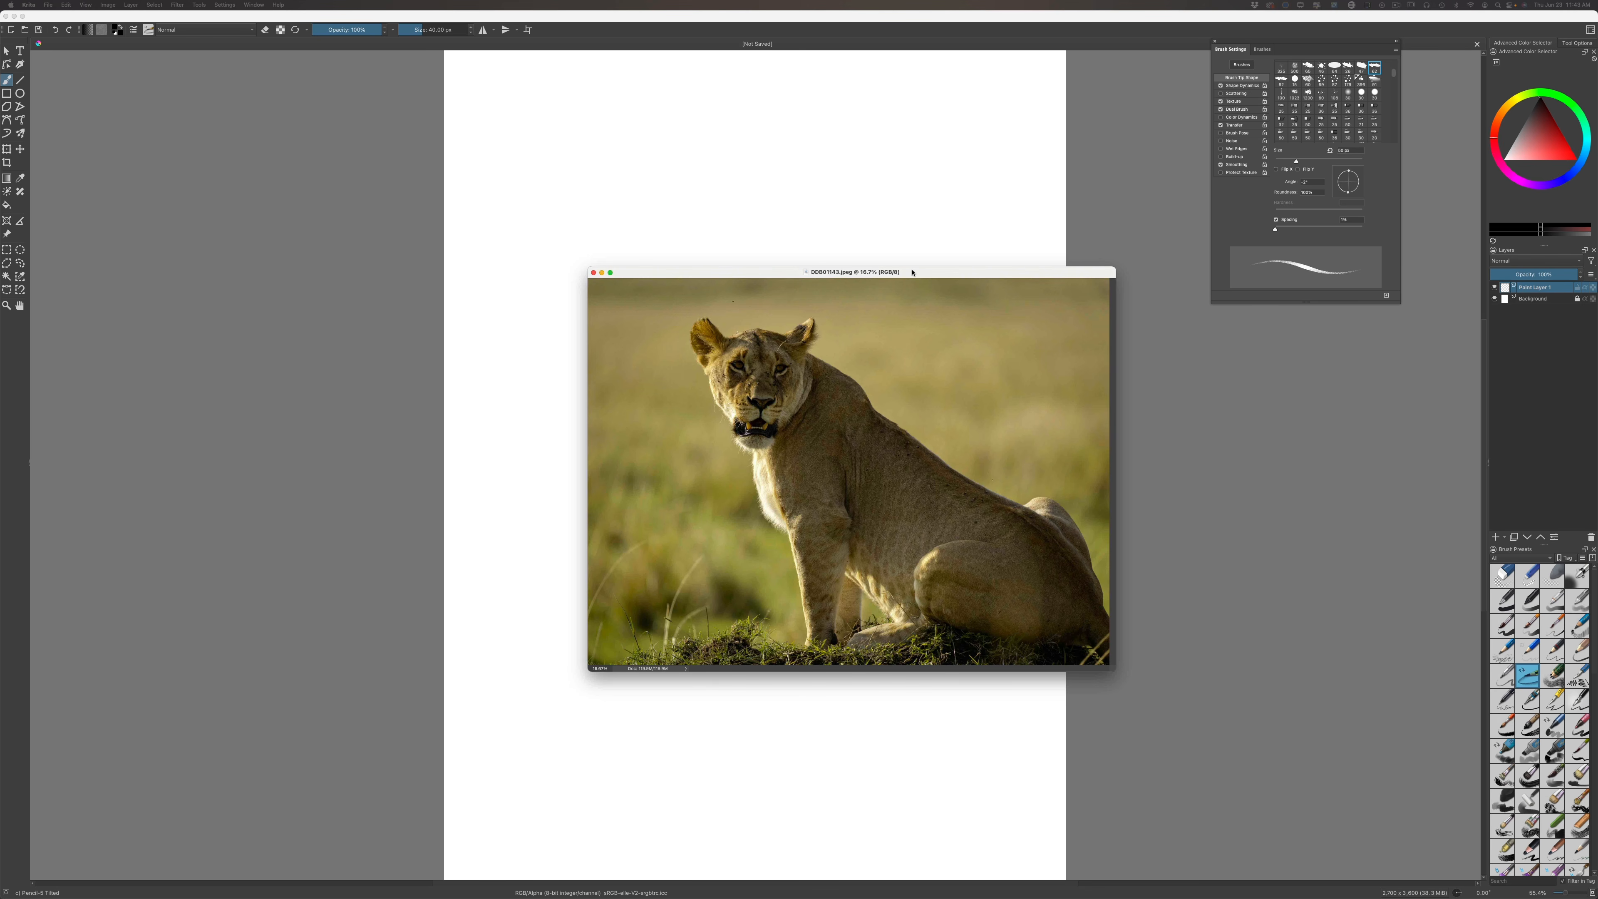
drag(912, 272, 993, 0)
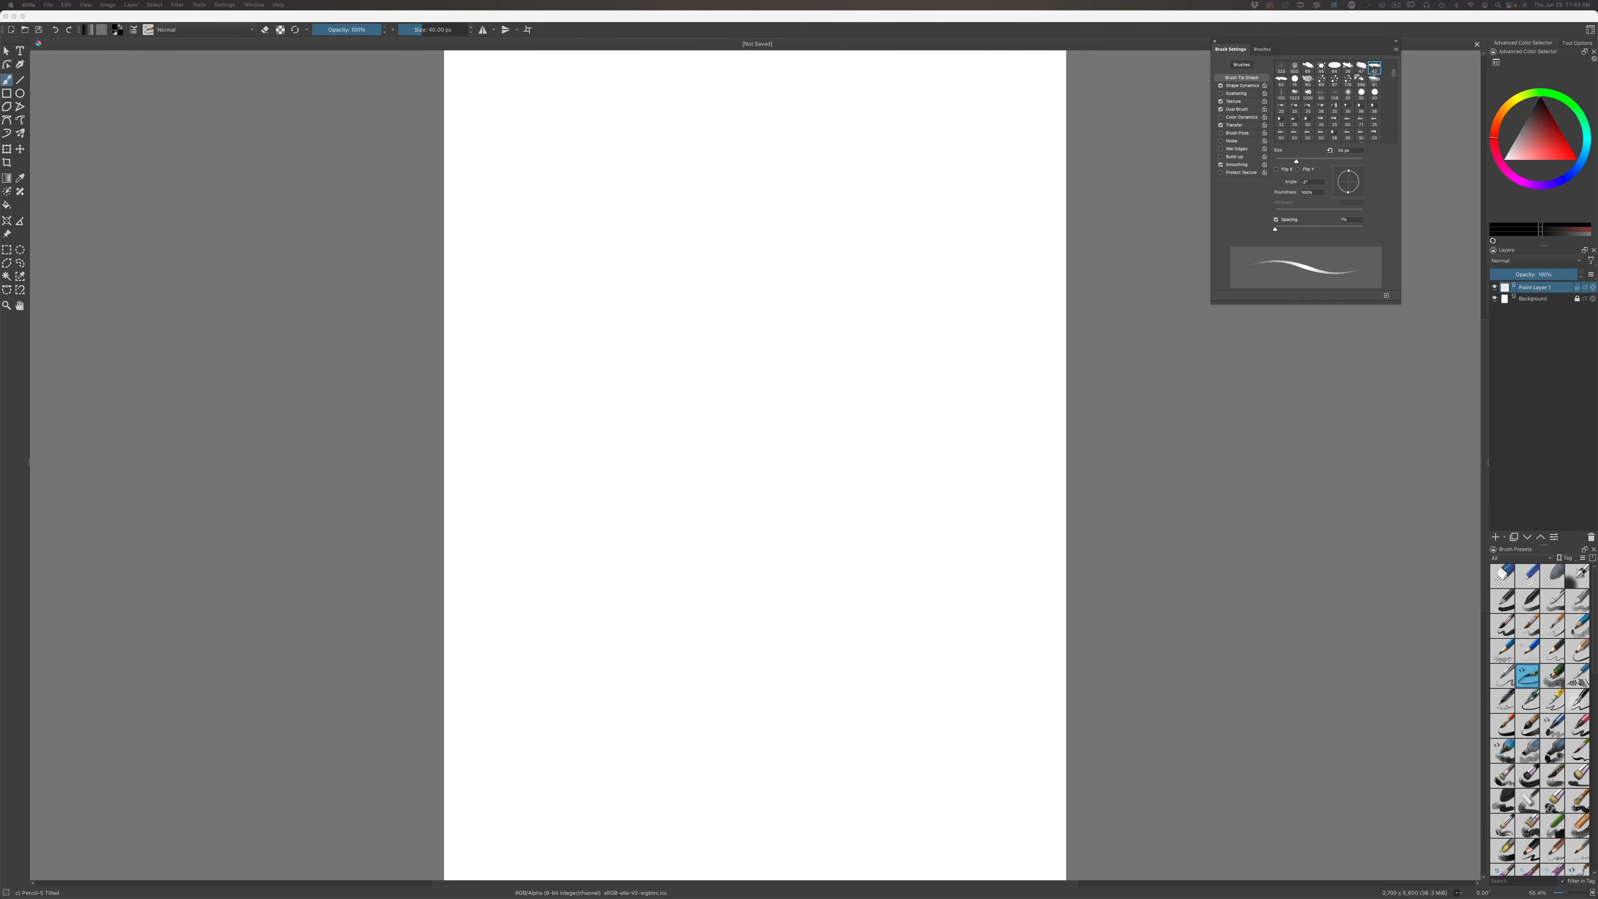
click(1153, 201)
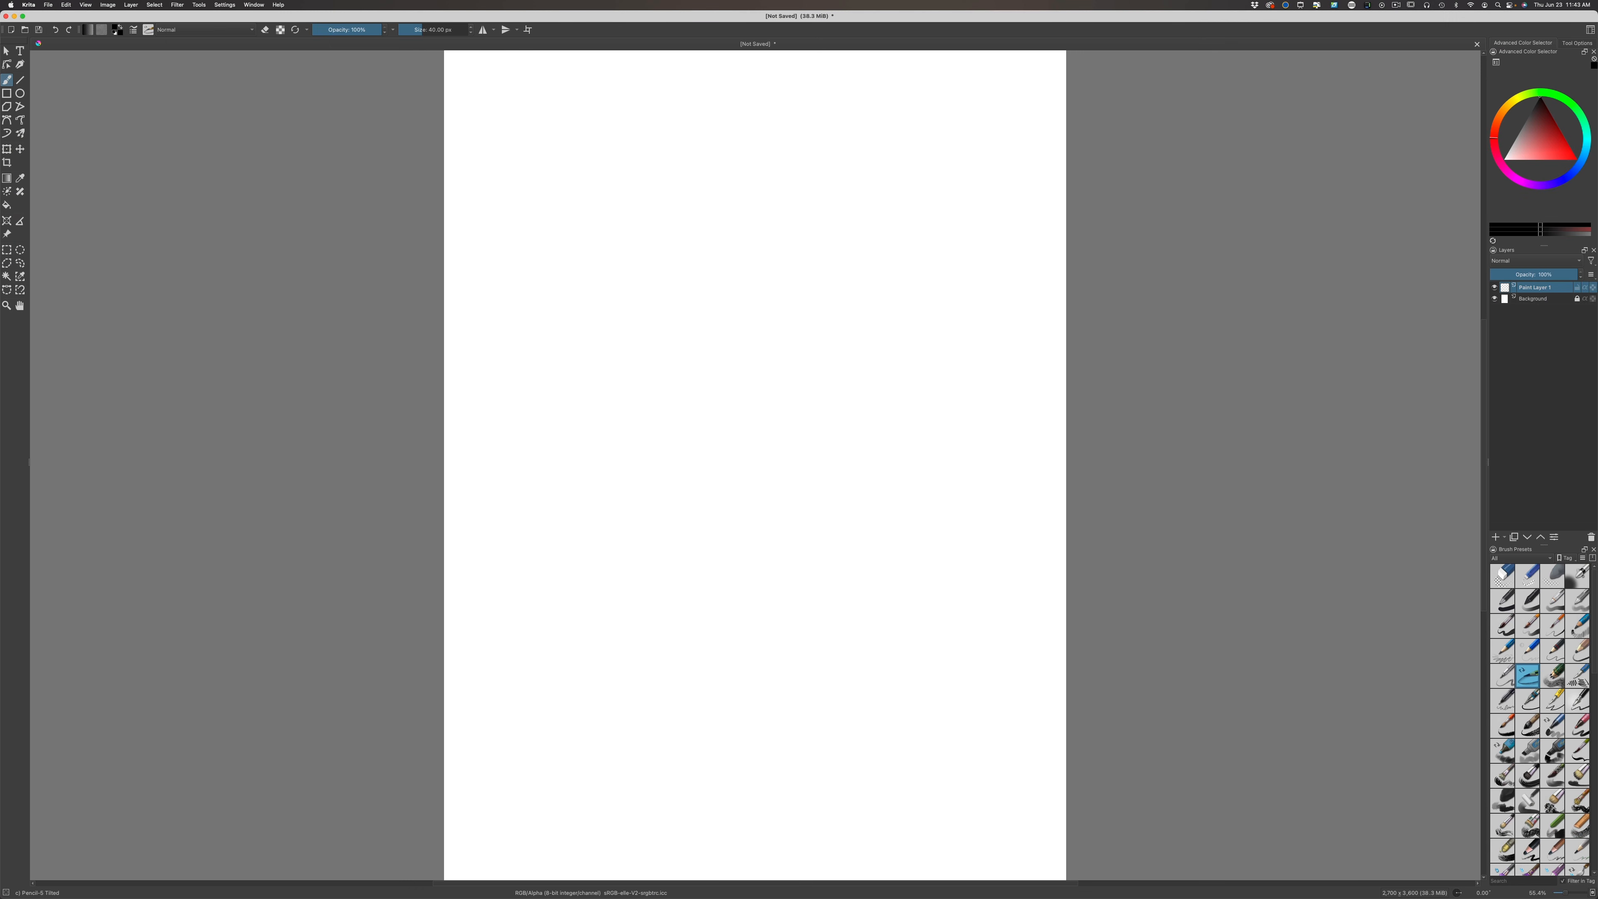
Sketch a rough circle for the lioness's head with the Pencil-3 Large 4B brush
click(1573, 657)
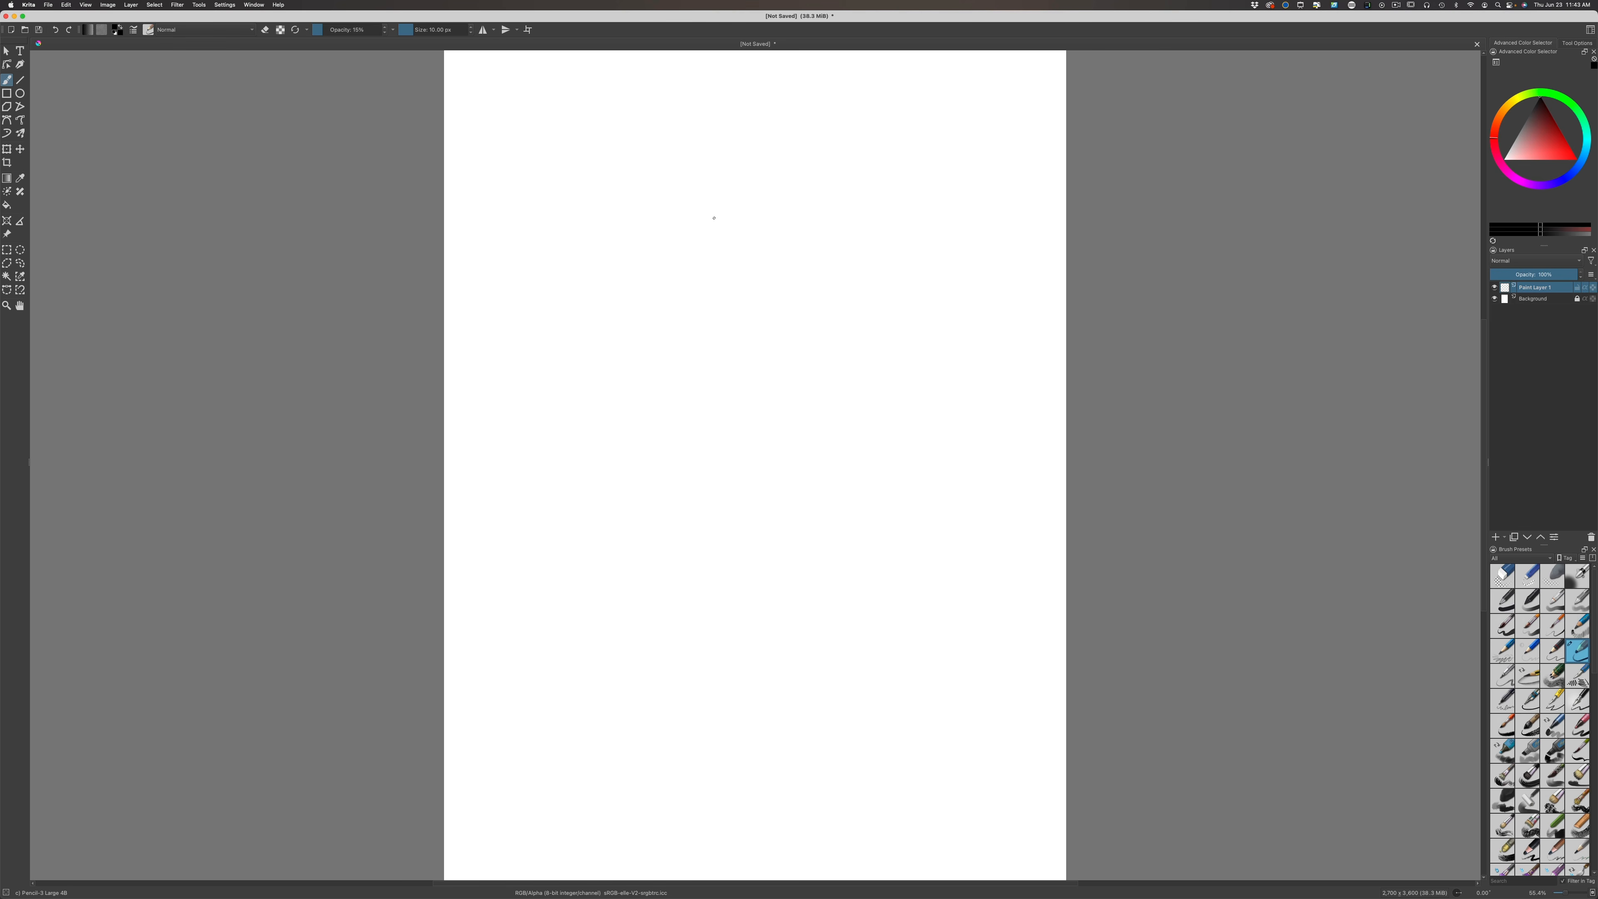
mouse_move(752, 241)
mouse_down()
mouse_move(625, 401)
mouse_move(781, 267)
mouse_move(607, 395)
mouse_move(801, 299)
mouse_move(604, 352)
mouse_move(789, 345)
mouse_up()
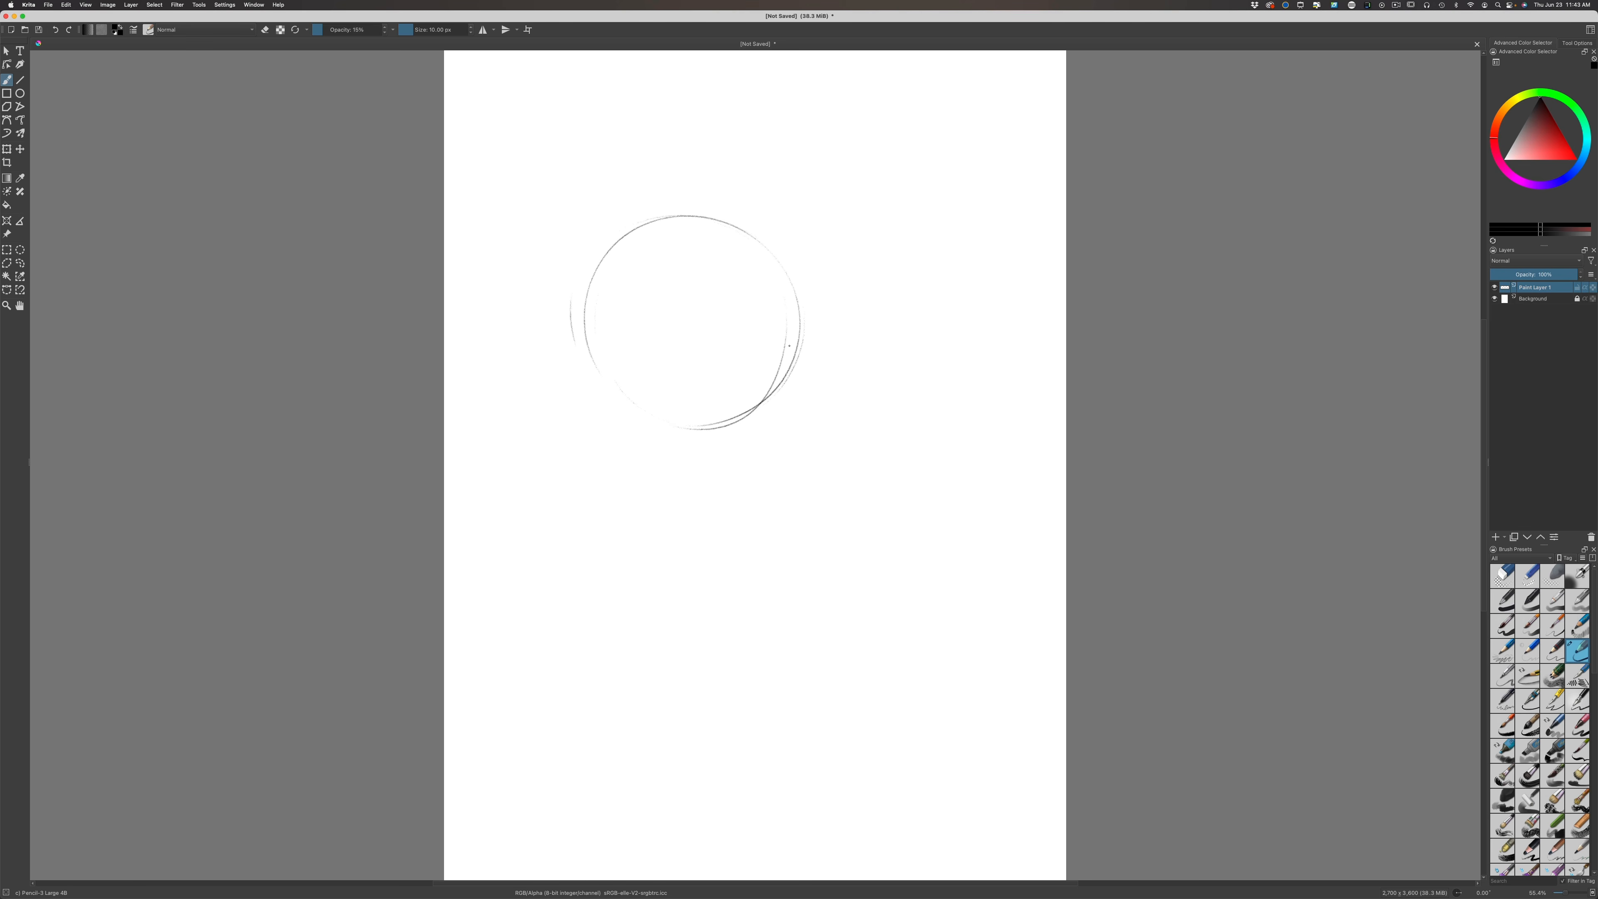
mouse_move(747, 223)
mouse_down()
mouse_move(607, 238)
mouse_move(583, 317)
mouse_move(599, 369)
mouse_up()
key(bracketright)
mouse_move(592, 350)
mouse_down()
mouse_move(644, 417)
mouse_move(696, 436)
mouse_up()
Switch to the Pencil-2 brush at a larger size and undo all strokes of the rough head circle
click(1552, 654)
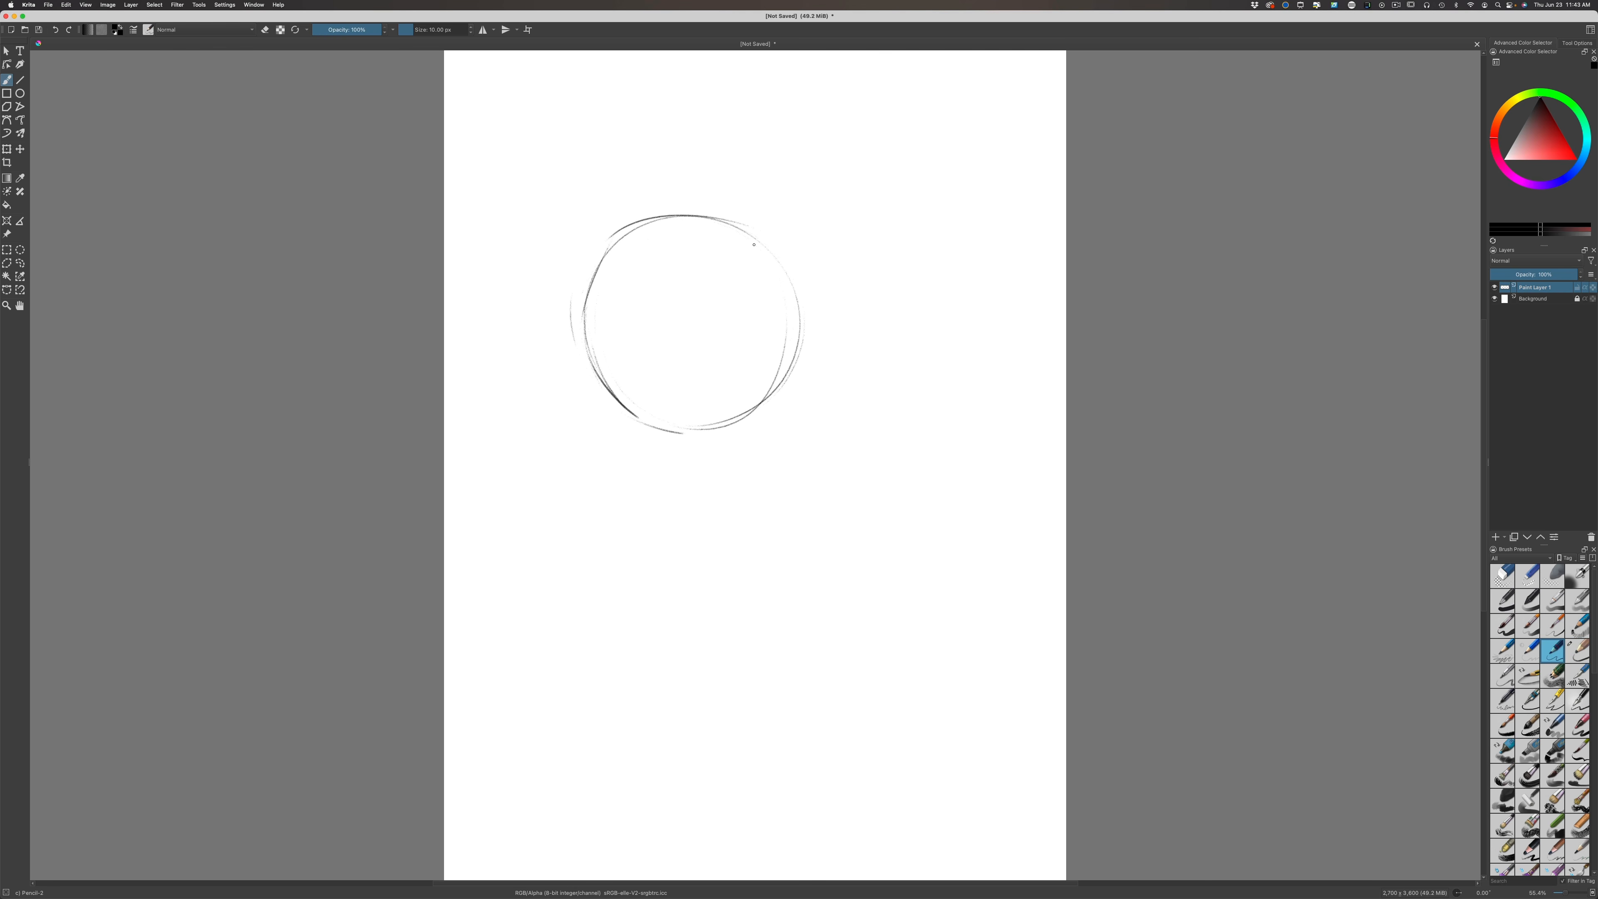
mouse_move(733, 214)
mouse_down()
mouse_move(805, 338)
mouse_move(803, 296)
mouse_move(766, 400)
mouse_move(797, 277)
mouse_move(756, 428)
mouse_move(788, 360)
mouse_move(748, 428)
mouse_up()
key(bracketright)
key(bracketright)
key(ctrl)
key(ctrl+z)
key(ctrl+z)
key(ctrl+z)
key(ctrl+z)
key(ctrl+z)
key(ctrl+z)
key(ctrl+z)
key(ctrl+z)
key(ctrl+z)
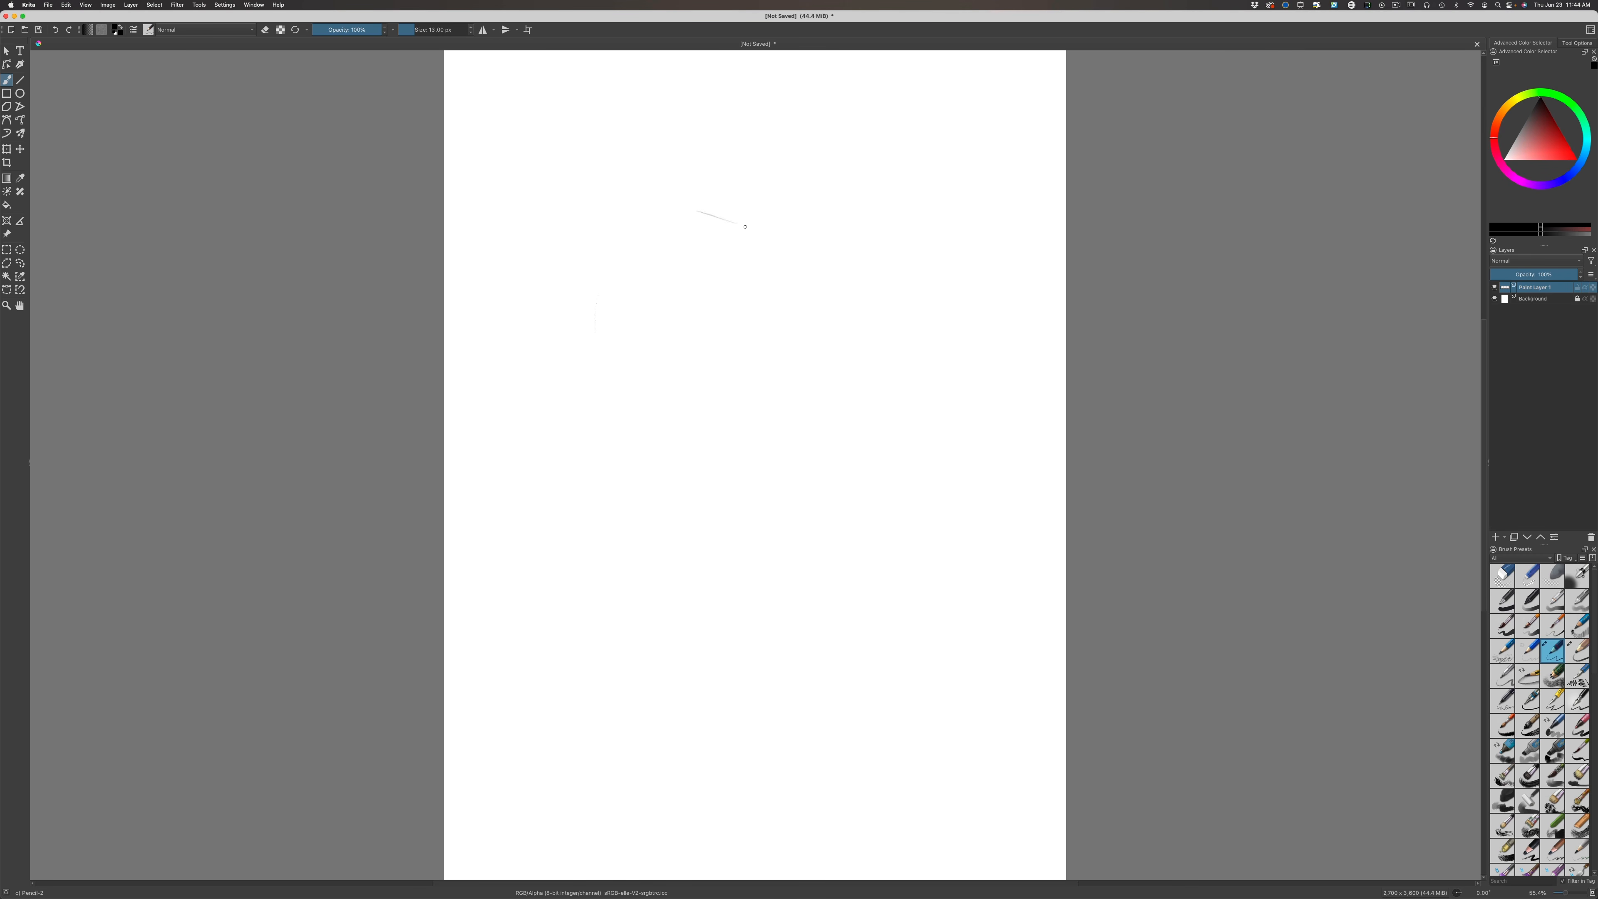
Sketch the lioness's skull outline on the upper canvas, with a peaked crown and curved sides
mouse_move(745, 226)
mouse_down()
mouse_move(687, 206)
mouse_move(622, 250)
mouse_move(692, 201)
mouse_move(768, 250)
mouse_up()
drag(698, 212, 779, 259)
drag(791, 292, 761, 422)
drag(793, 300, 777, 389)
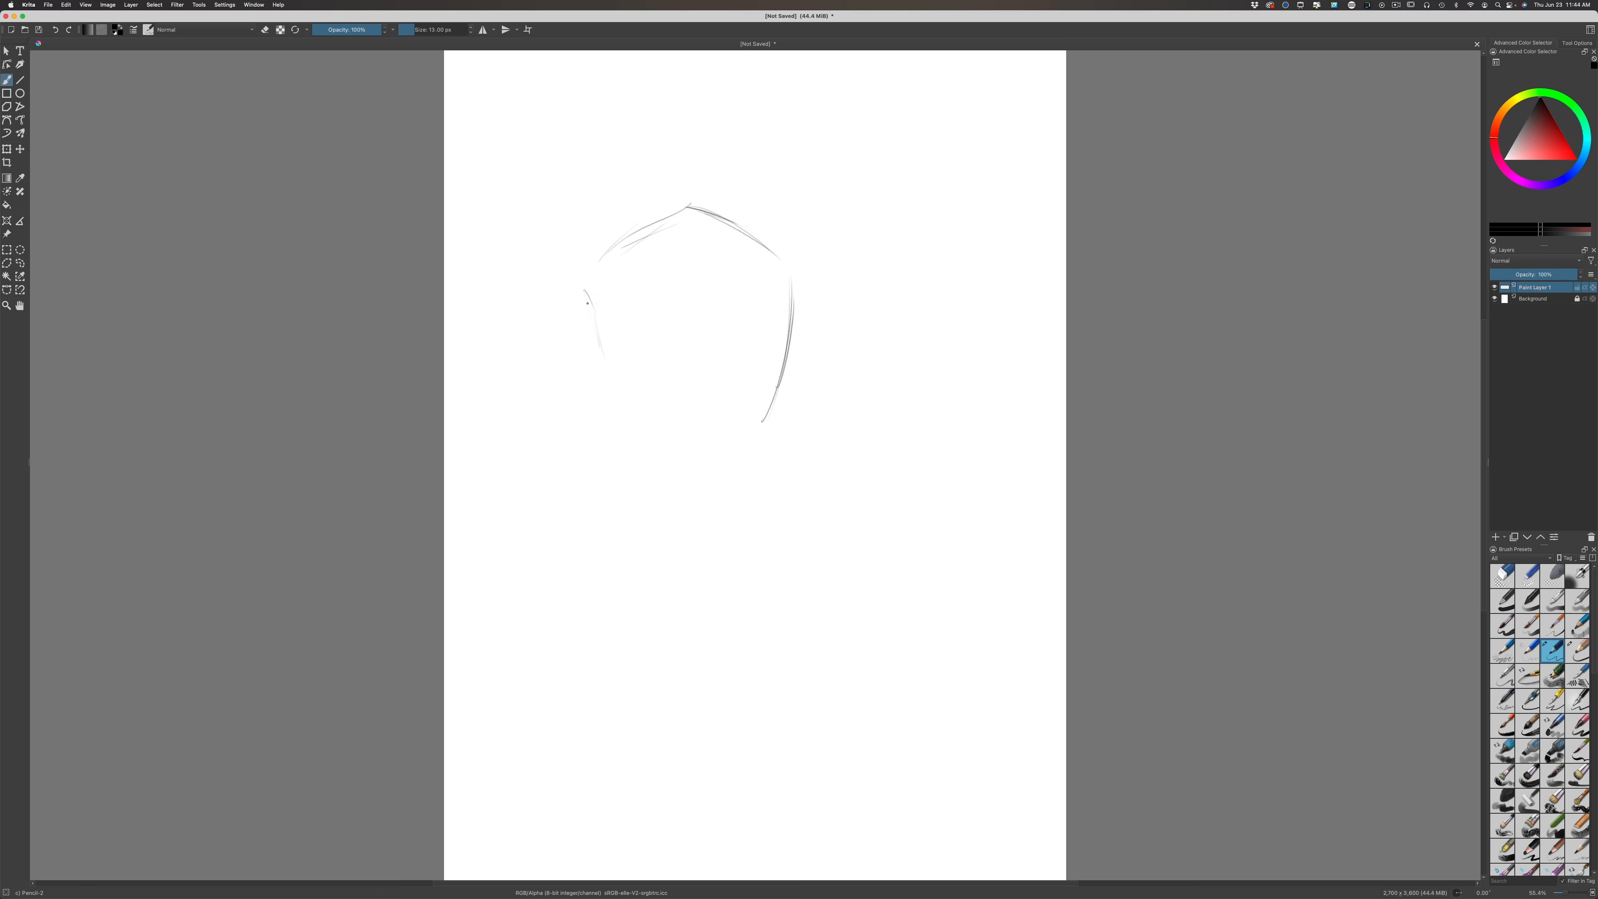
mouse_move(588, 303)
mouse_down()
mouse_move(586, 369)
mouse_move(630, 426)
mouse_up()
Block in the muzzle below the skull with two vertical sides and a rounded chin
drag(736, 371, 728, 459)
mouse_move(645, 388)
mouse_down()
mouse_move(695, 468)
mouse_move(726, 460)
mouse_move(679, 478)
mouse_up()
mouse_move(709, 477)
mouse_down()
mouse_move(656, 451)
mouse_move(652, 465)
mouse_up()
drag(648, 464, 720, 468)
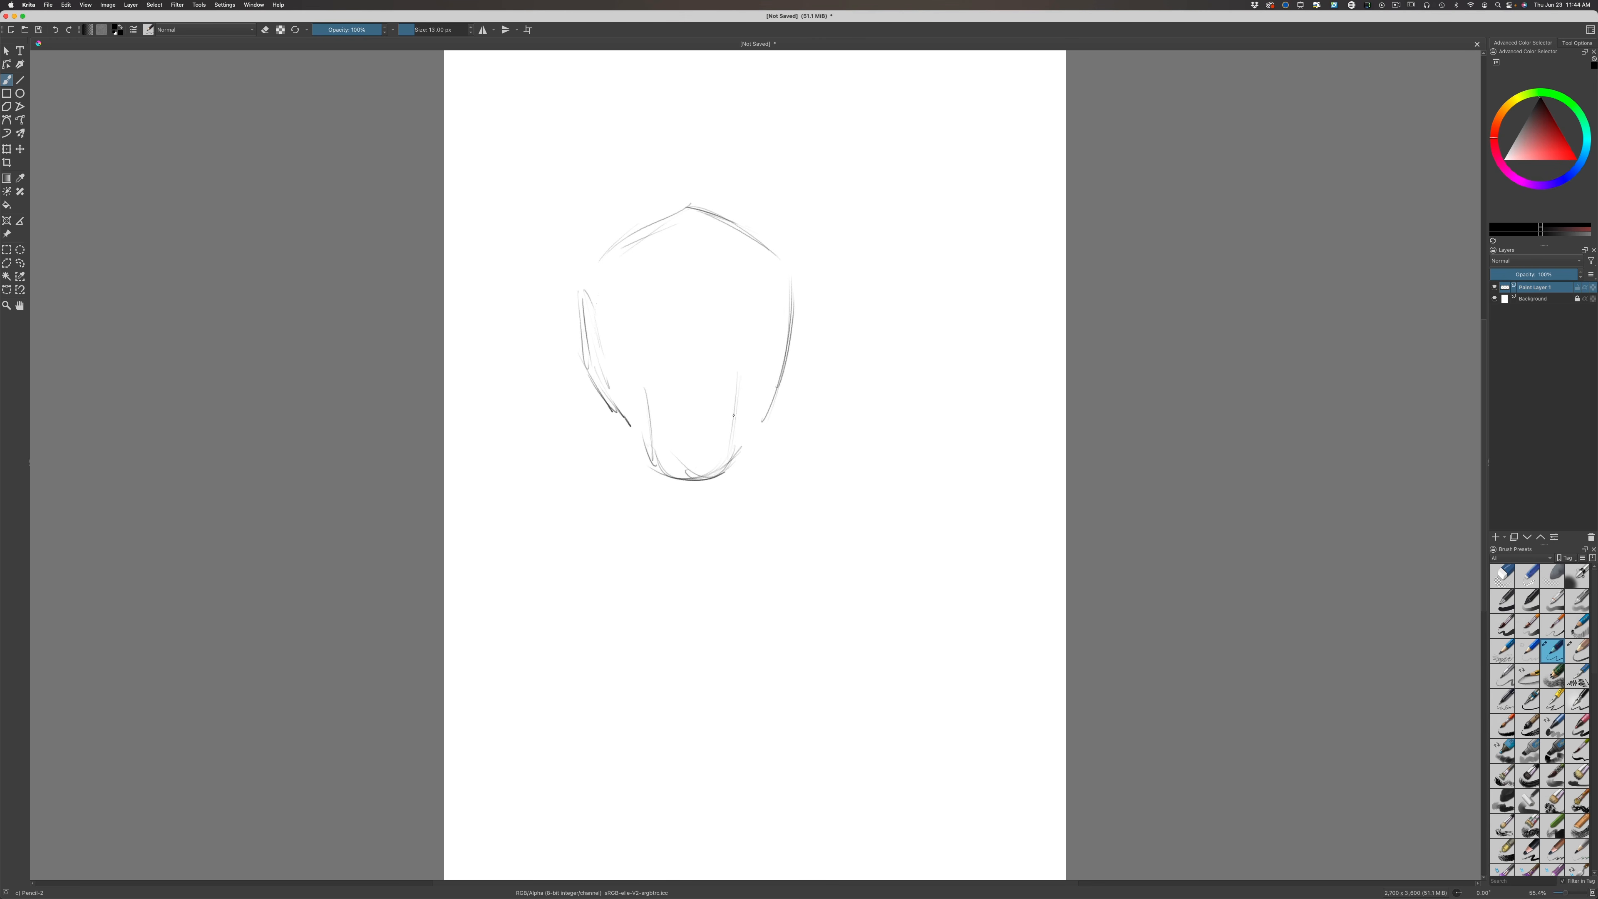
drag(748, 361, 739, 396)
Add the inner-eye guides and forehead centre line, and sketch both ears with fur ticks at their edges
mouse_move(658, 291)
mouse_down()
mouse_move(664, 324)
mouse_move(721, 319)
mouse_up()
drag(691, 239, 697, 308)
mouse_move(765, 233)
mouse_down()
mouse_move(843, 195)
mouse_move(824, 251)
mouse_move(778, 264)
mouse_up()
drag(847, 212, 830, 236)
drag(848, 224, 801, 314)
mouse_move(627, 238)
mouse_down()
mouse_move(568, 203)
mouse_move(582, 211)
mouse_move(540, 229)
mouse_move(586, 372)
mouse_move(624, 418)
mouse_up()
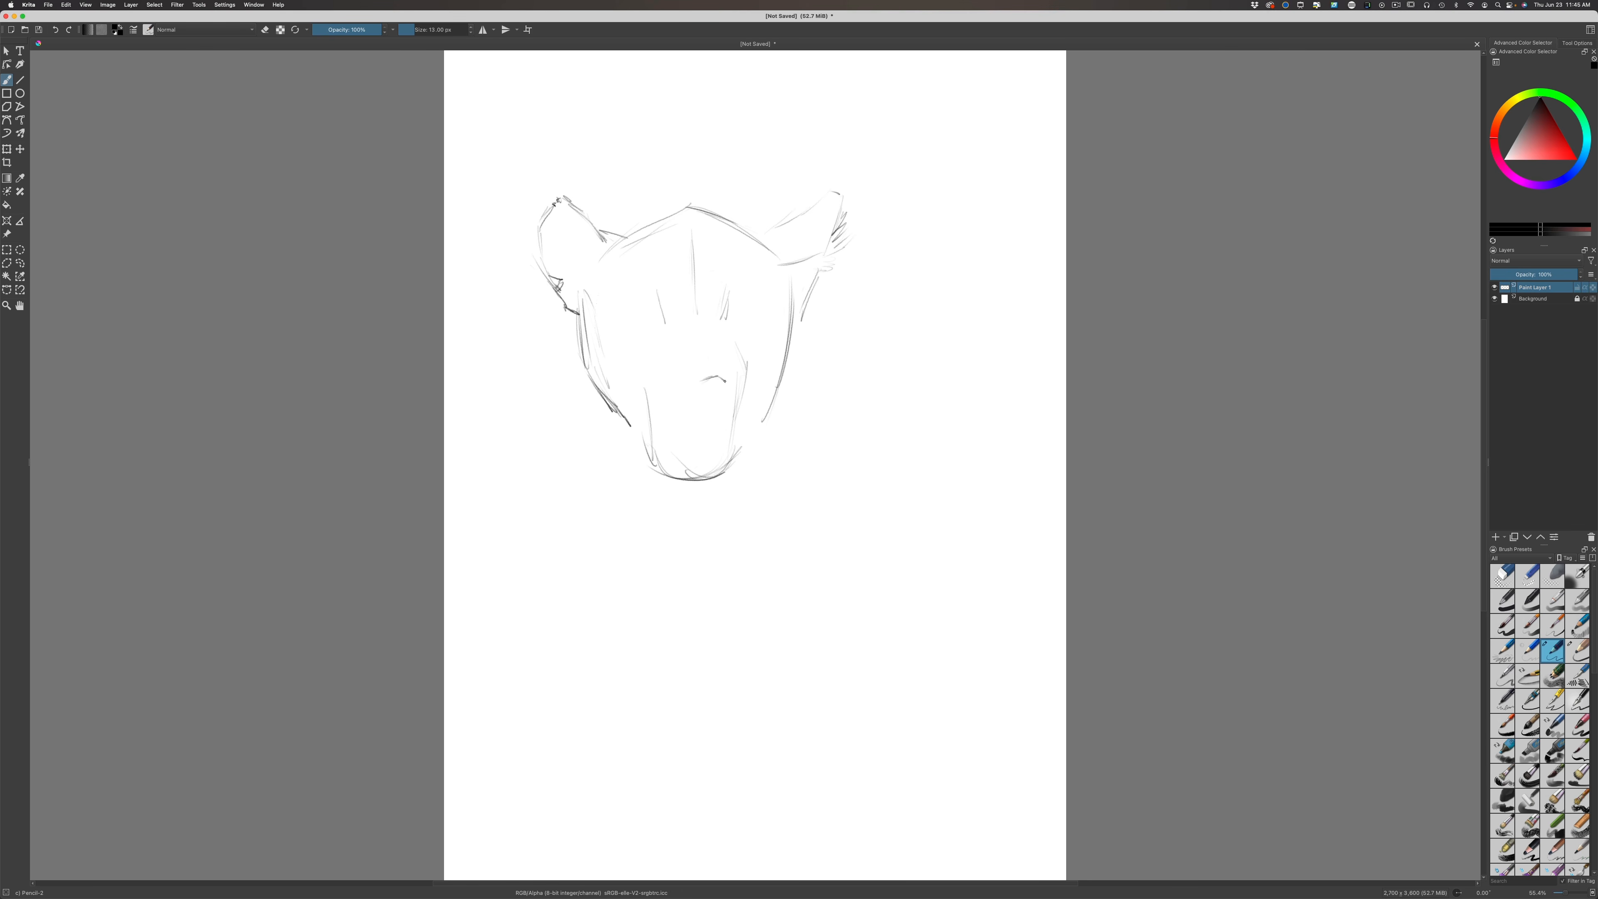
Draw the nose with its nostrils, the upper lip line below it, and the curved lower lip
drag(692, 379, 677, 375)
drag(698, 403, 701, 378)
mouse_move(730, 374)
mouse_down()
mouse_move(697, 406)
mouse_move(668, 383)
mouse_move(688, 400)
mouse_up()
drag(665, 390, 686, 404)
drag(681, 384, 692, 401)
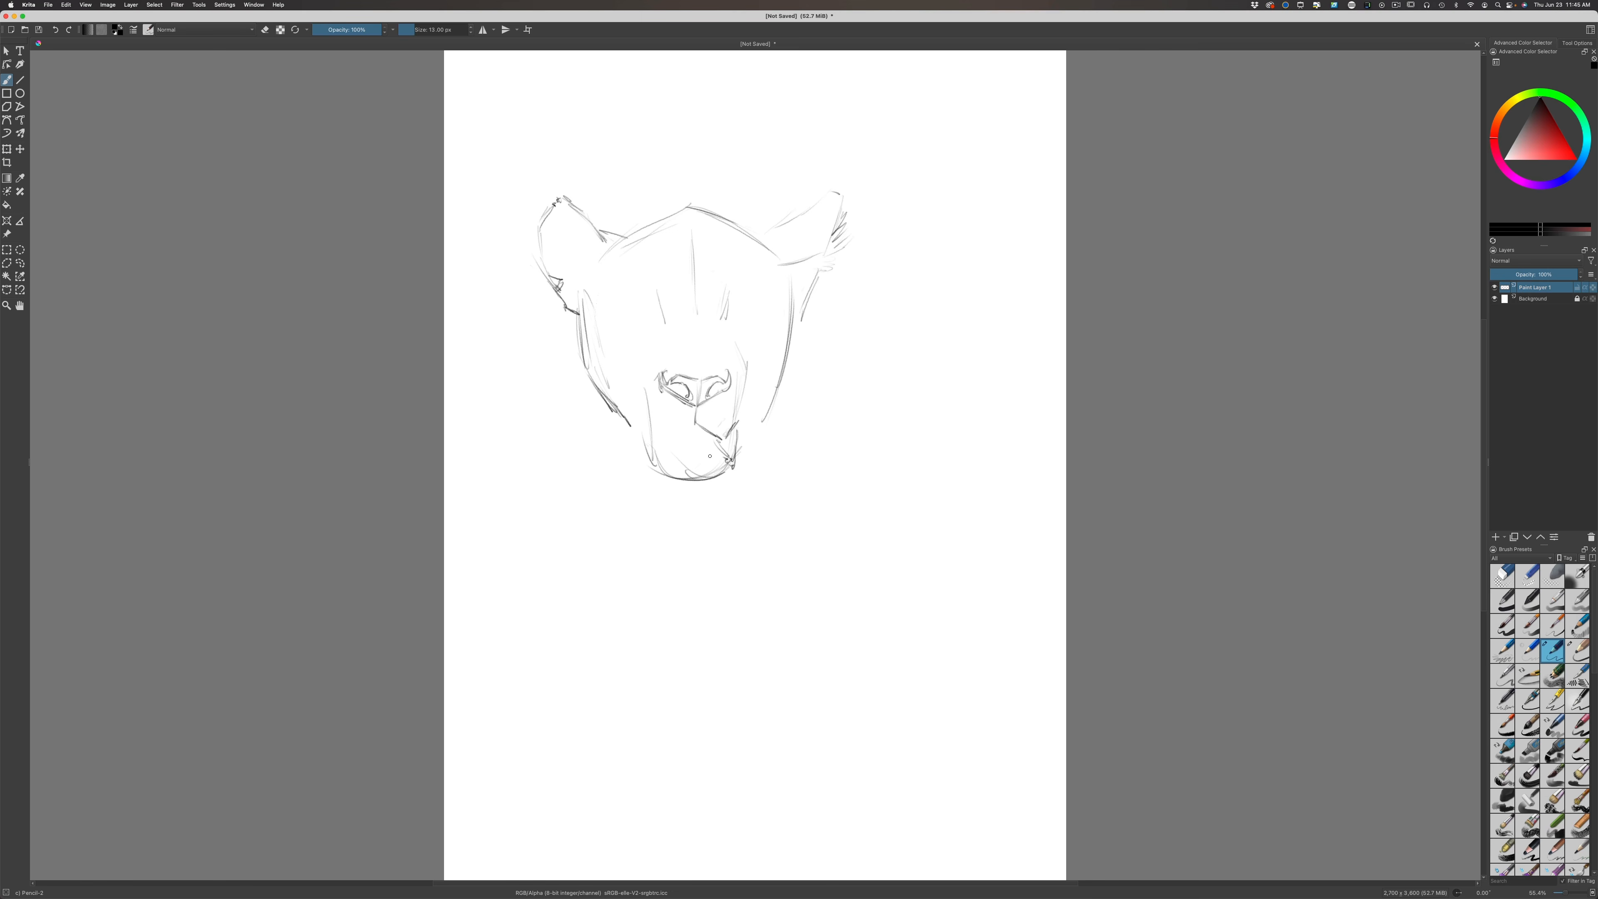
drag(715, 456, 667, 451)
Sketch the shoulder and back contour from behind the right ear down to the canvas edge
mouse_move(814, 277)
mouse_down()
mouse_move(780, 256)
mouse_move(904, 378)
mouse_up()
mouse_move(825, 287)
mouse_down()
mouse_move(899, 352)
mouse_move(934, 359)
mouse_move(975, 447)
mouse_up()
drag(938, 364, 976, 448)
click(1501, 576)
mouse_move(888, 354)
mouse_down()
mouse_move(910, 383)
mouse_move(817, 291)
mouse_up()
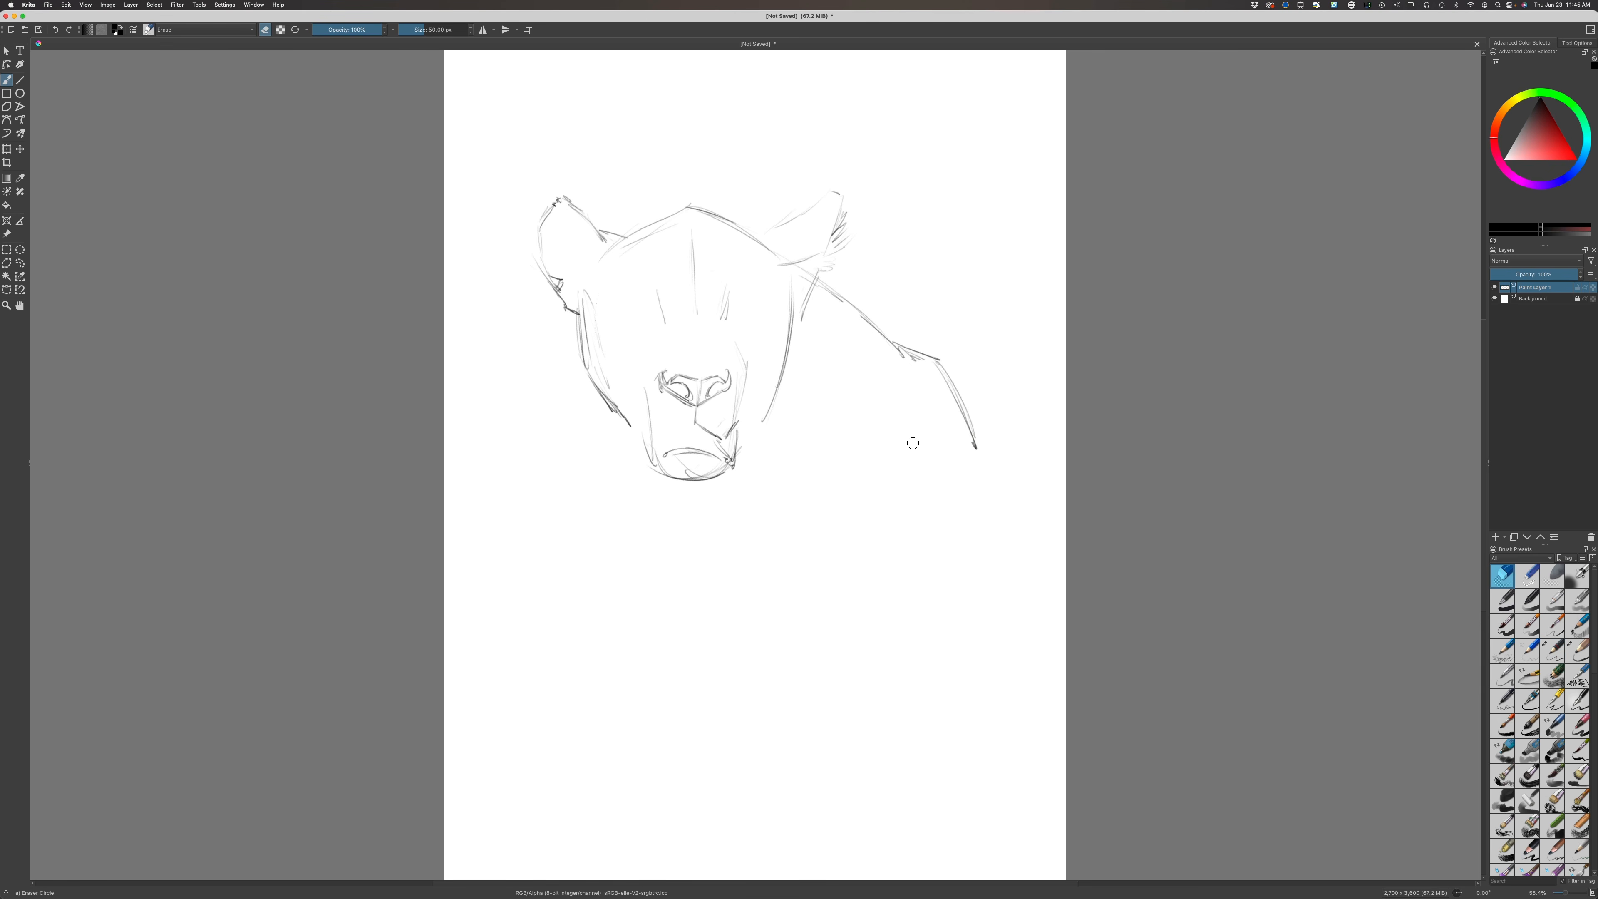
key(/)
mouse_move(896, 345)
mouse_down()
mouse_move(945, 382)
mouse_move(985, 471)
mouse_move(982, 456)
mouse_move(1078, 554)
mouse_up()
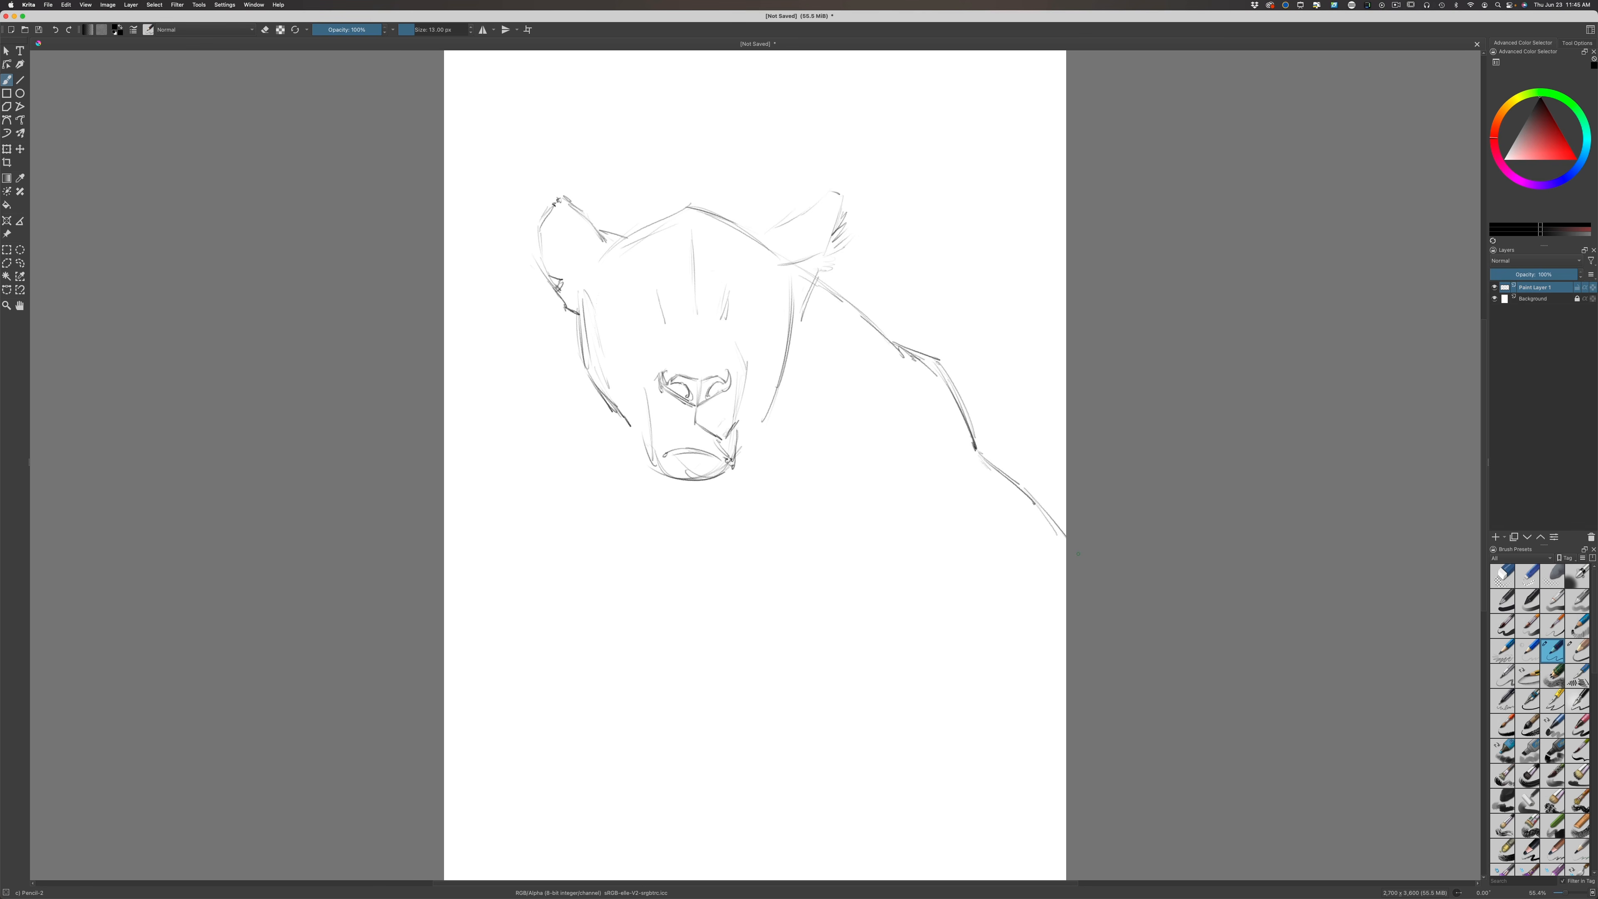
Draw the eyes and nose bridge, and define the open mouth with shaded corners and interior
mouse_move(735, 293)
mouse_down()
mouse_move(725, 329)
mouse_move(664, 329)
mouse_move(725, 369)
mouse_up()
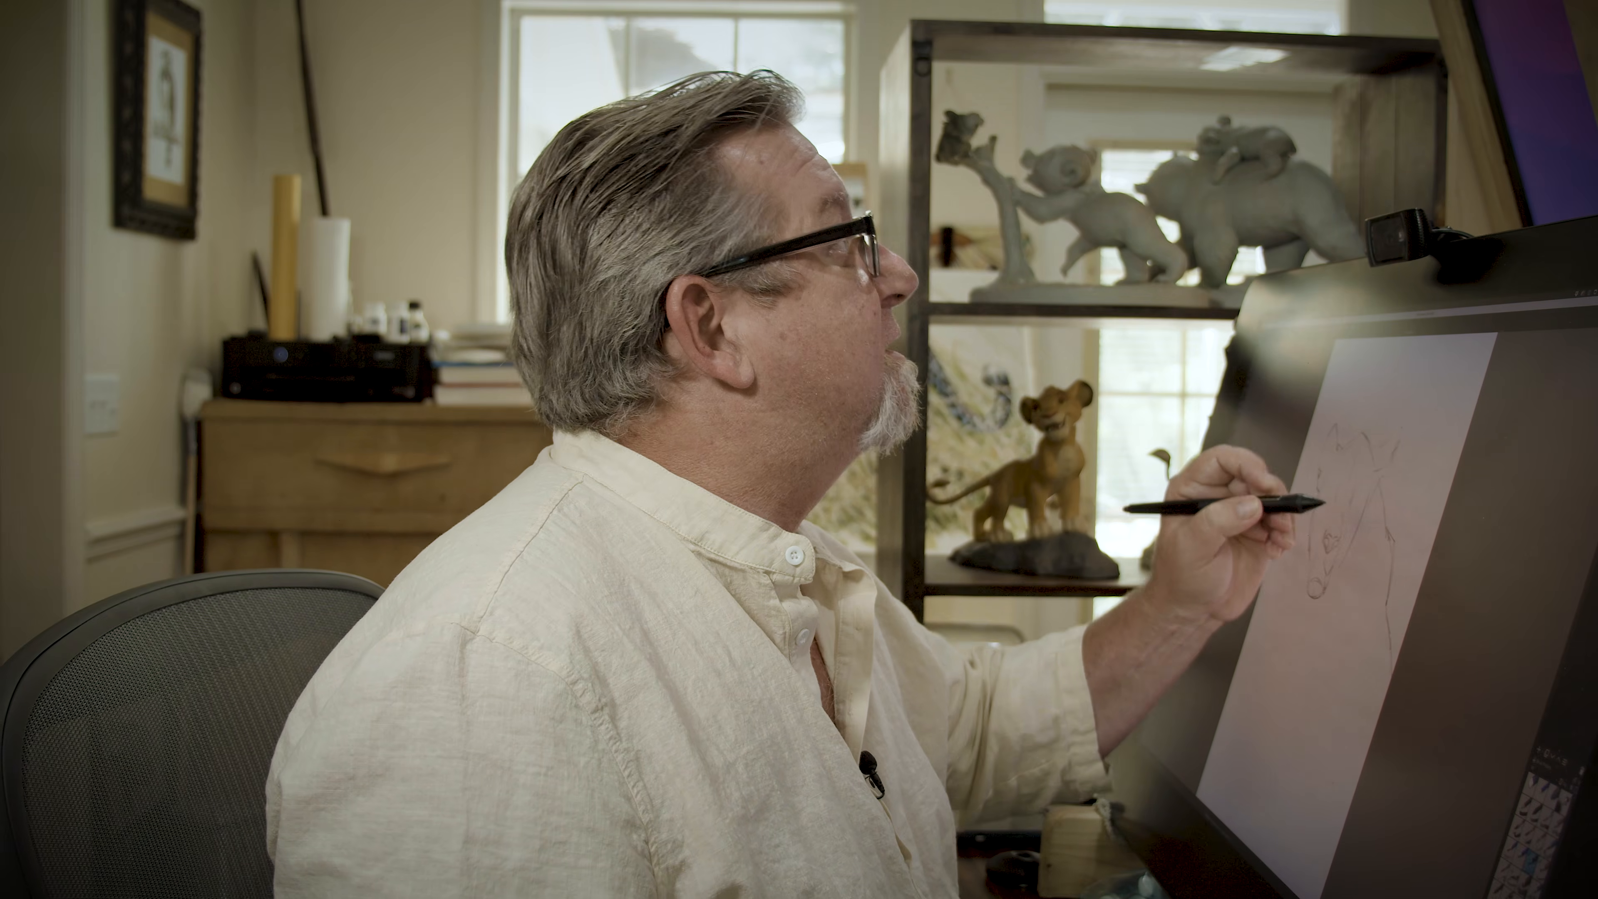
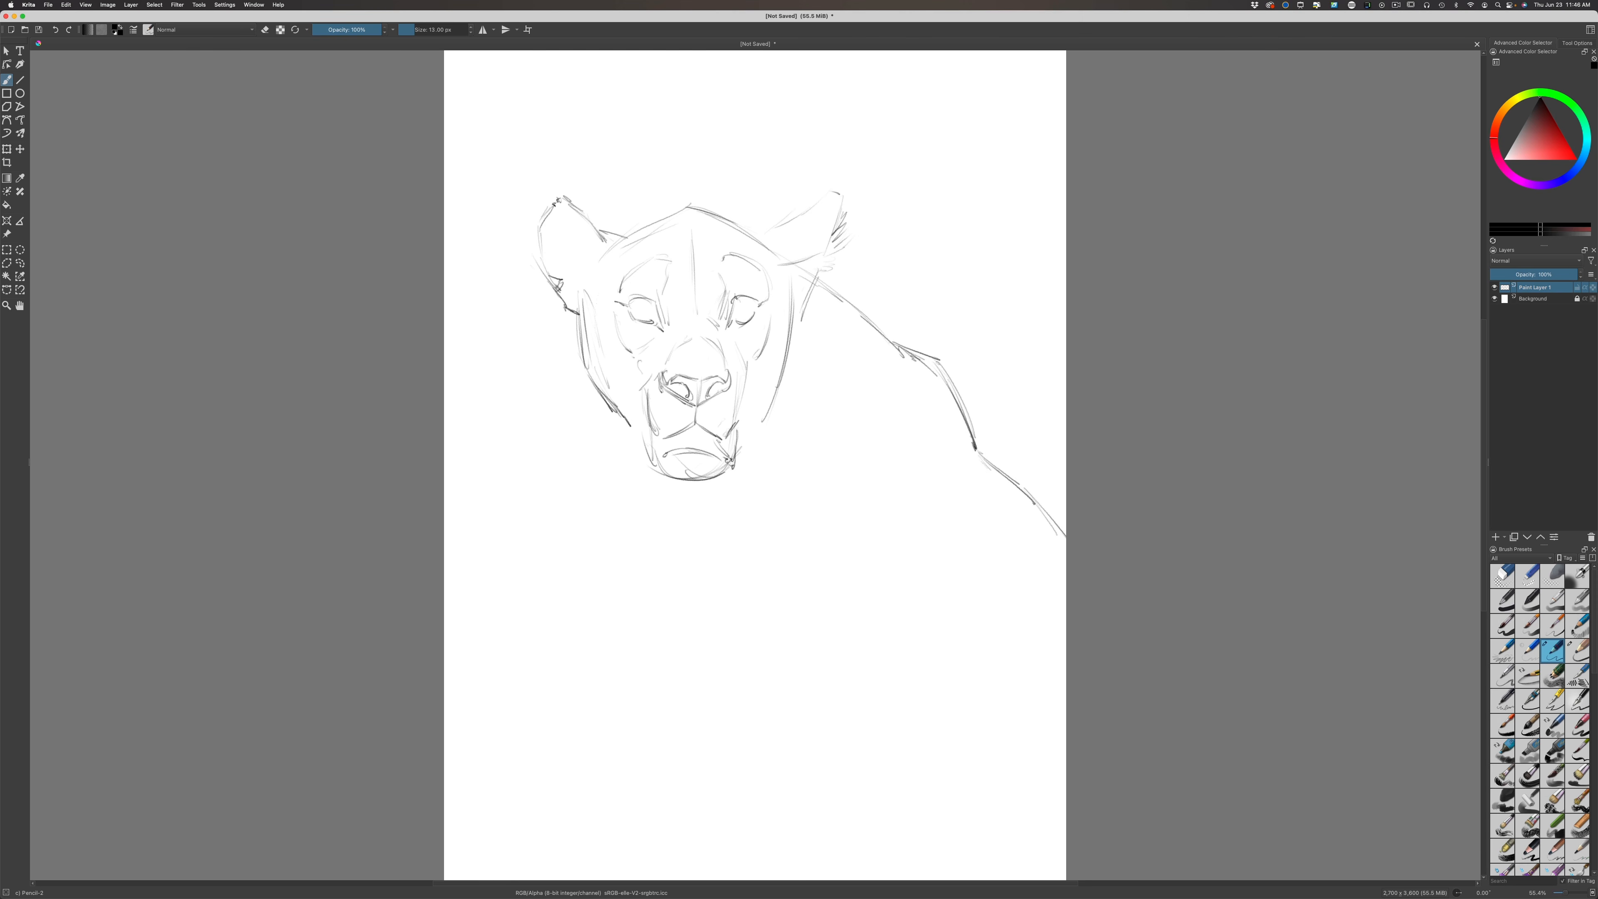
mouse_move(737, 298)
mouse_down()
mouse_move(761, 304)
mouse_move(631, 307)
mouse_up()
drag(638, 427, 655, 456)
drag(704, 457, 679, 455)
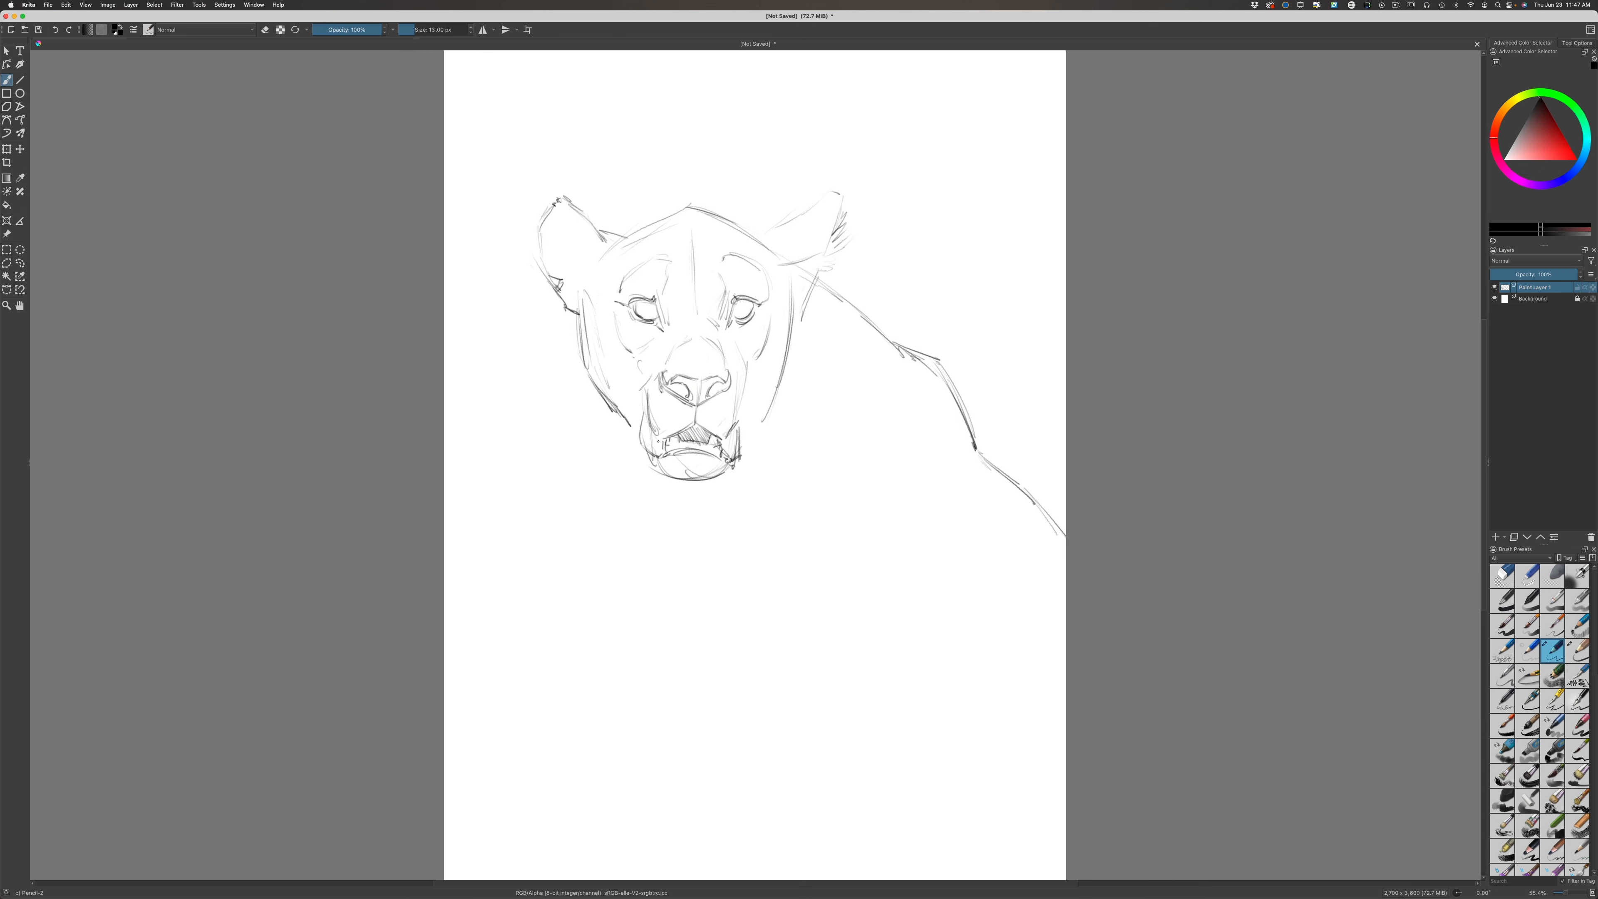
mouse_move(658, 442)
mouse_down()
mouse_move(648, 453)
mouse_move(725, 450)
mouse_up()
Add cheek contours on both sides of the face, brow markings above the eyes, and left ear detail
mouse_move(616, 310)
mouse_down()
mouse_move(623, 372)
mouse_move(603, 345)
mouse_move(632, 390)
mouse_up()
drag(784, 321, 748, 431)
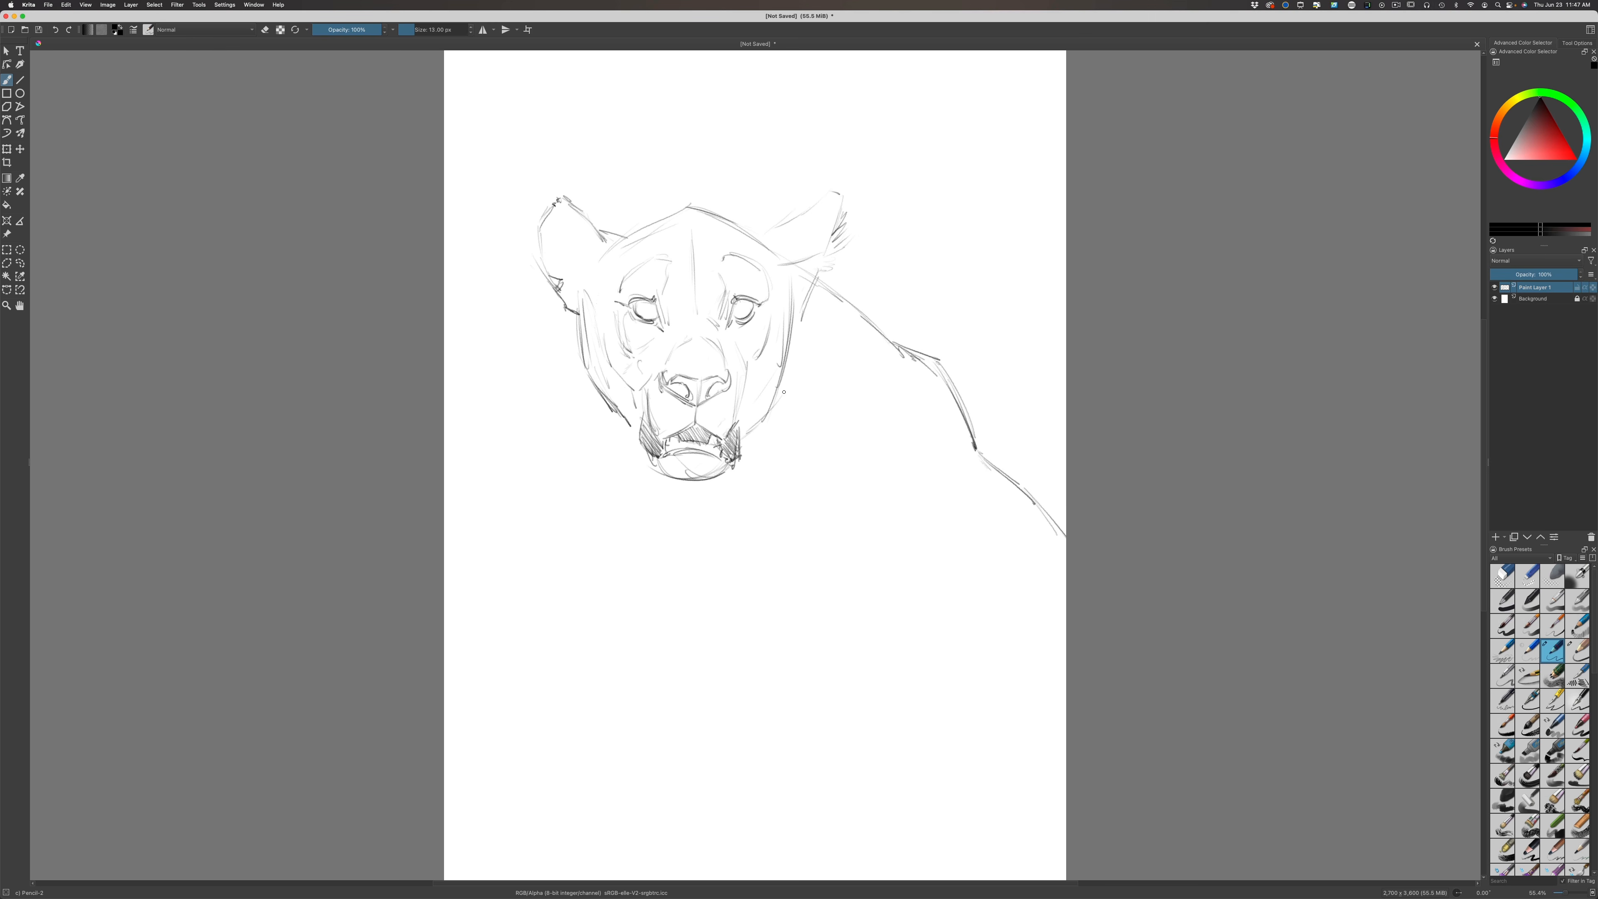
mouse_move(803, 306)
mouse_down()
mouse_move(792, 336)
mouse_move(793, 306)
mouse_move(772, 407)
mouse_up()
mouse_move(651, 284)
mouse_down()
mouse_move(654, 267)
mouse_move(657, 286)
mouse_up()
mouse_move(593, 259)
mouse_down()
mouse_move(568, 213)
mouse_move(585, 250)
mouse_move(551, 238)
mouse_move(584, 301)
mouse_up()
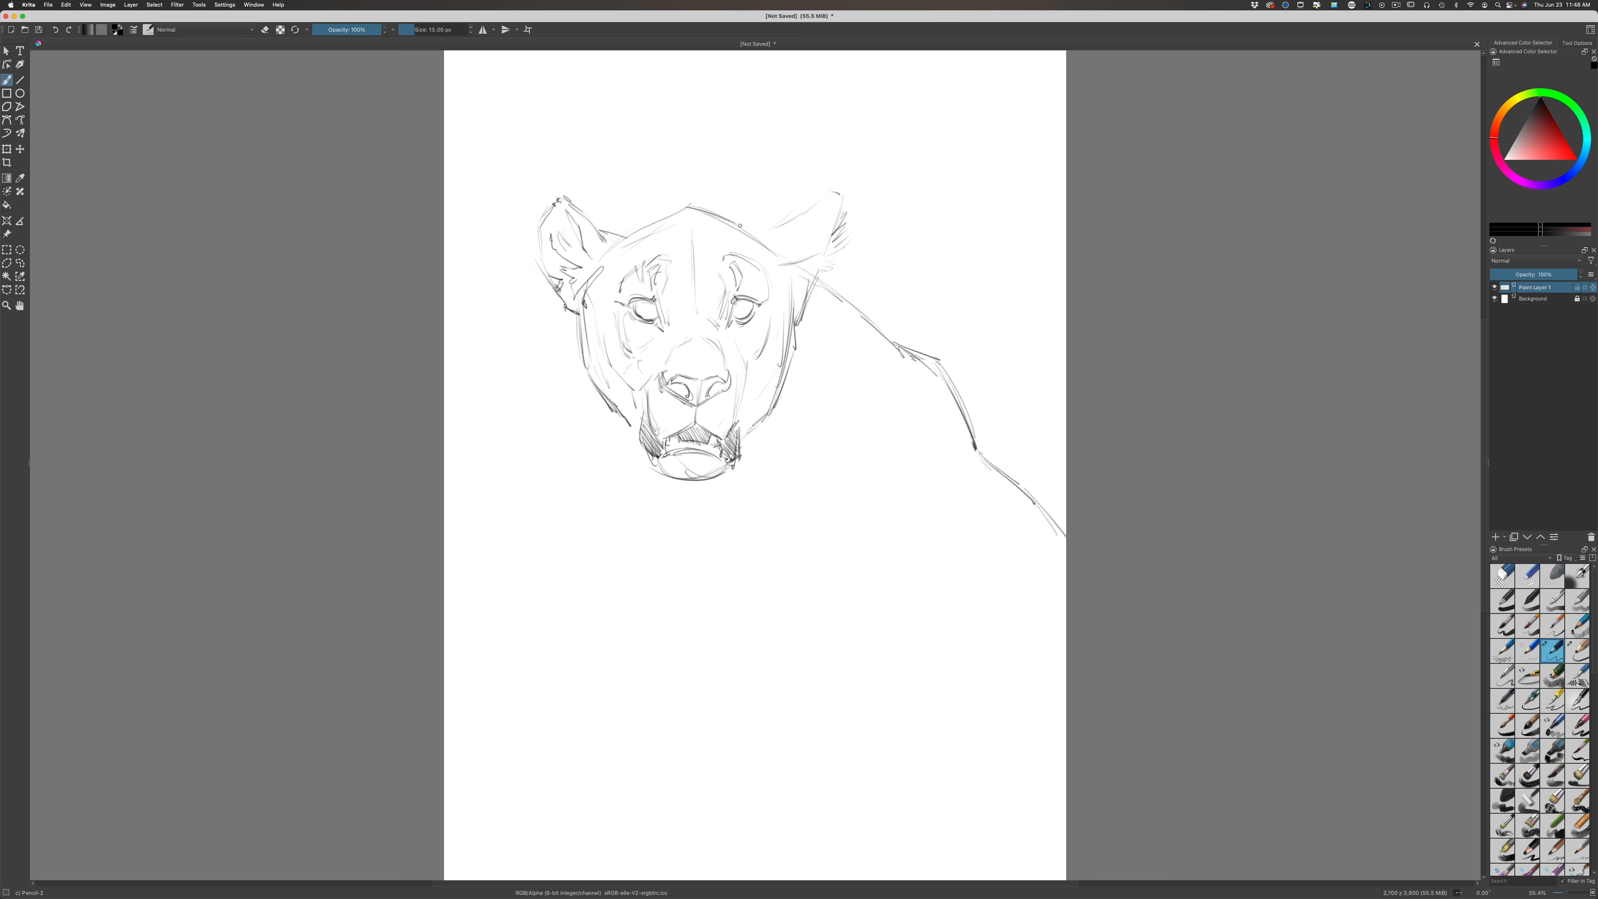
Darken the crown line and refine the right ear with a firmer edge and fur tufts
mouse_move(755, 229)
mouse_down()
mouse_move(690, 206)
mouse_move(612, 236)
mouse_move(693, 240)
mouse_move(699, 283)
mouse_up()
mouse_move(820, 217)
mouse_down()
mouse_move(807, 246)
mouse_move(759, 224)
mouse_move(788, 303)
mouse_up()
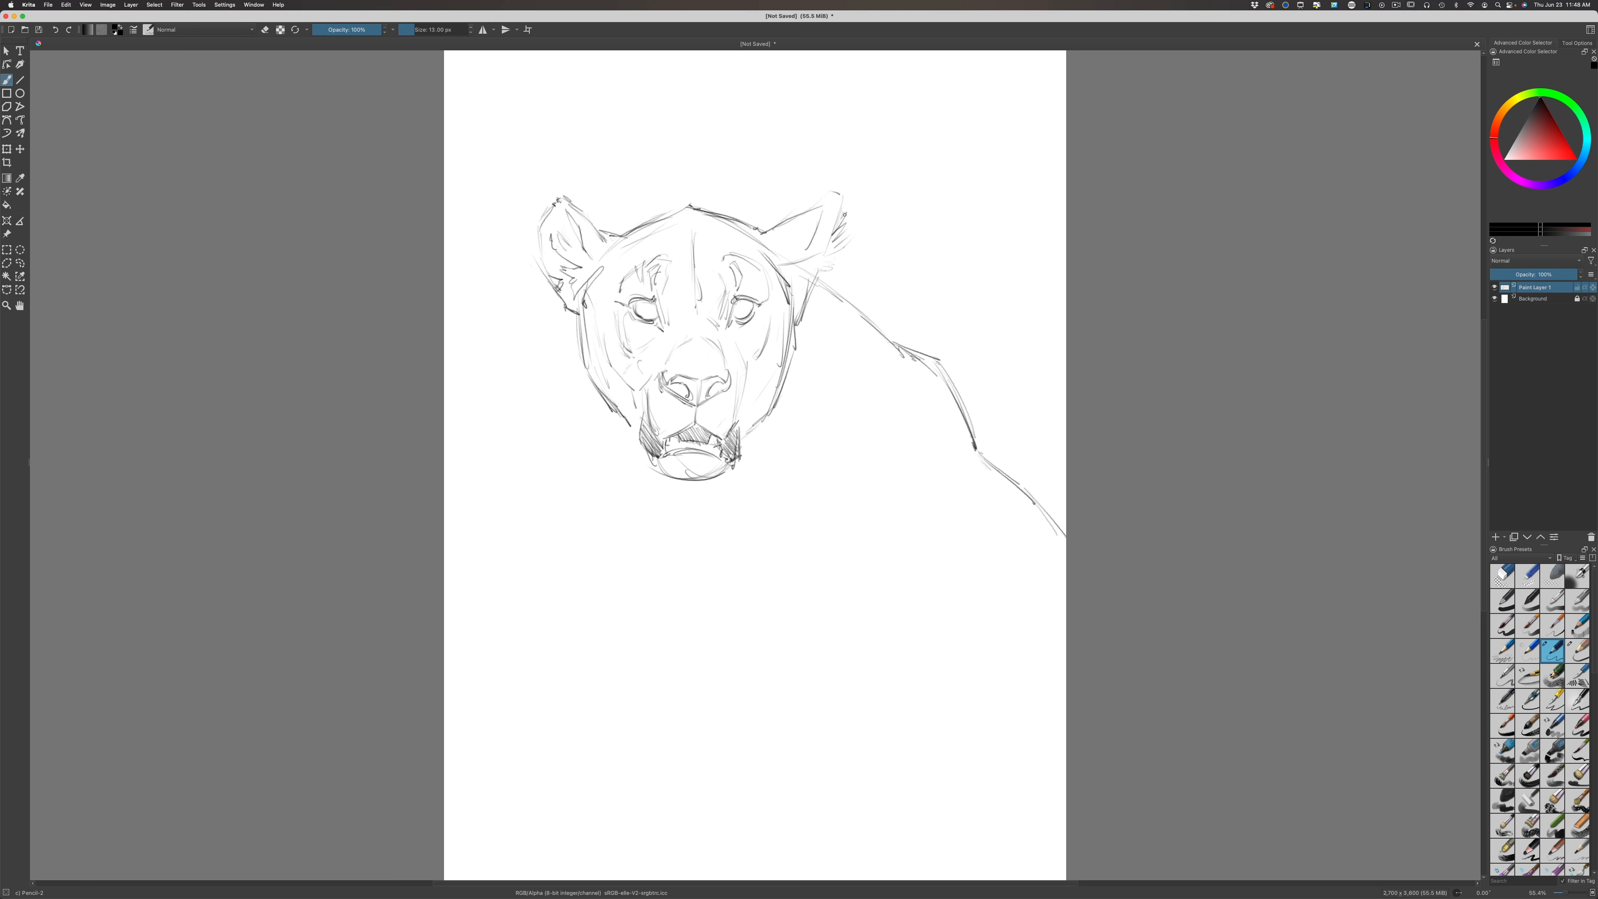
drag(853, 243, 825, 254)
Reinforce the shoulder line and layer fur strokes along the right cheek and jaw
mouse_move(815, 286)
mouse_down()
mouse_move(796, 335)
mouse_move(813, 312)
mouse_move(861, 317)
mouse_move(936, 368)
mouse_move(962, 410)
mouse_up()
mouse_move(806, 308)
mouse_down()
mouse_move(815, 362)
mouse_move(805, 335)
mouse_move(779, 407)
mouse_move(810, 319)
mouse_move(762, 422)
mouse_move(817, 356)
mouse_move(760, 437)
mouse_up()
drag(821, 345, 761, 436)
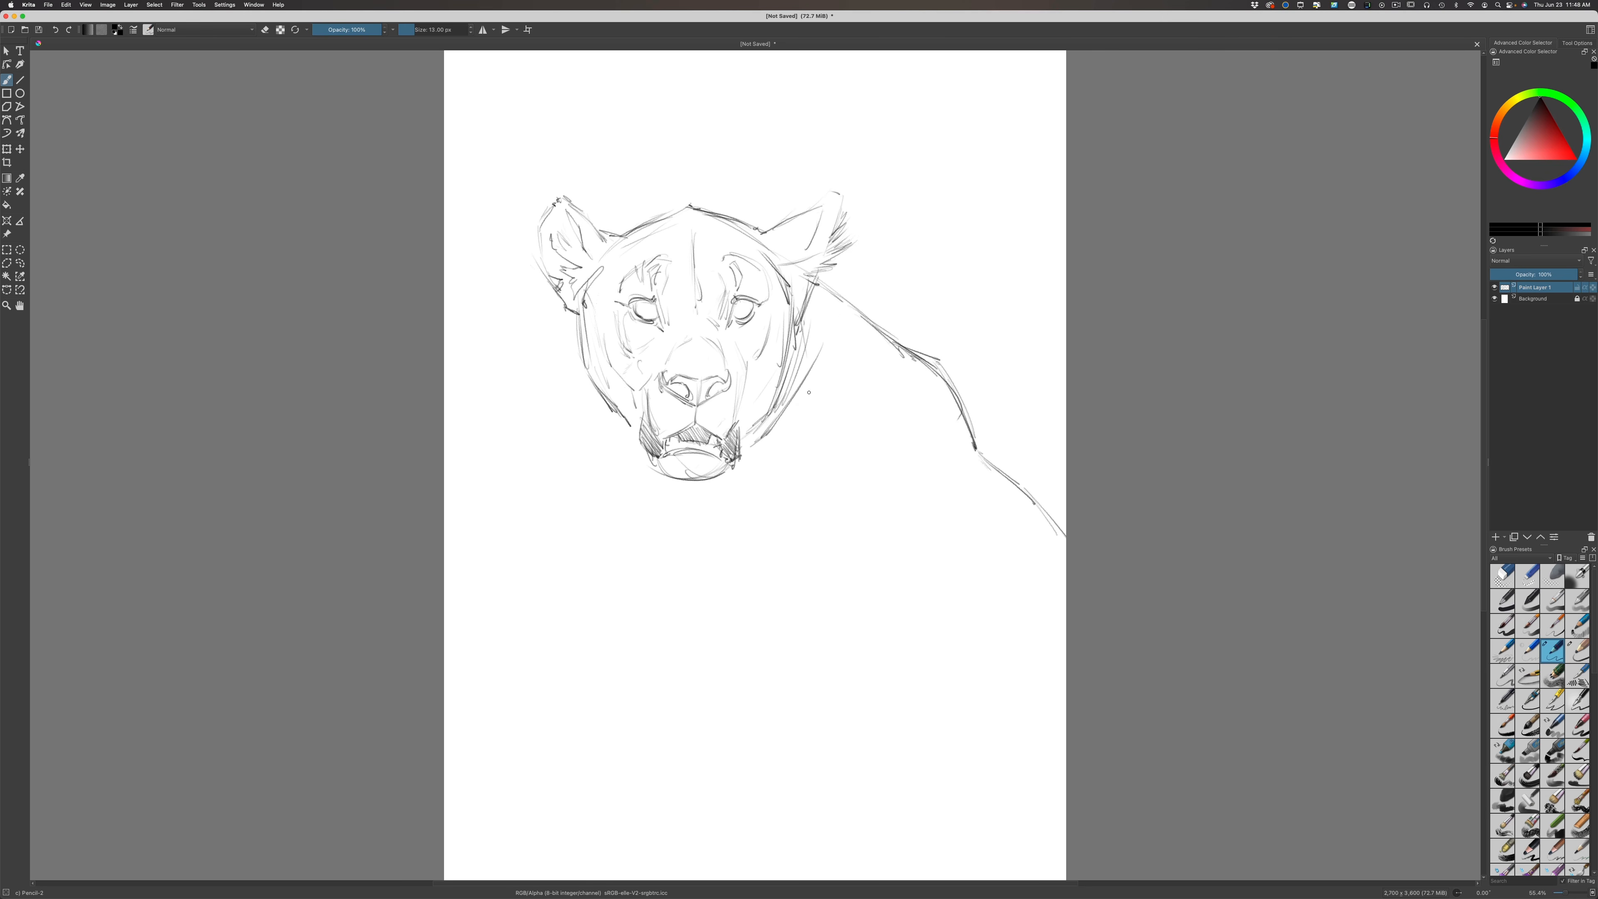
drag(816, 387, 742, 459)
Sketch the throat, chest and front leg contours below the head, plus the line behind the upper foreleg
drag(671, 481, 679, 549)
drag(695, 490, 794, 829)
drag(773, 621, 761, 673)
drag(768, 648, 771, 707)
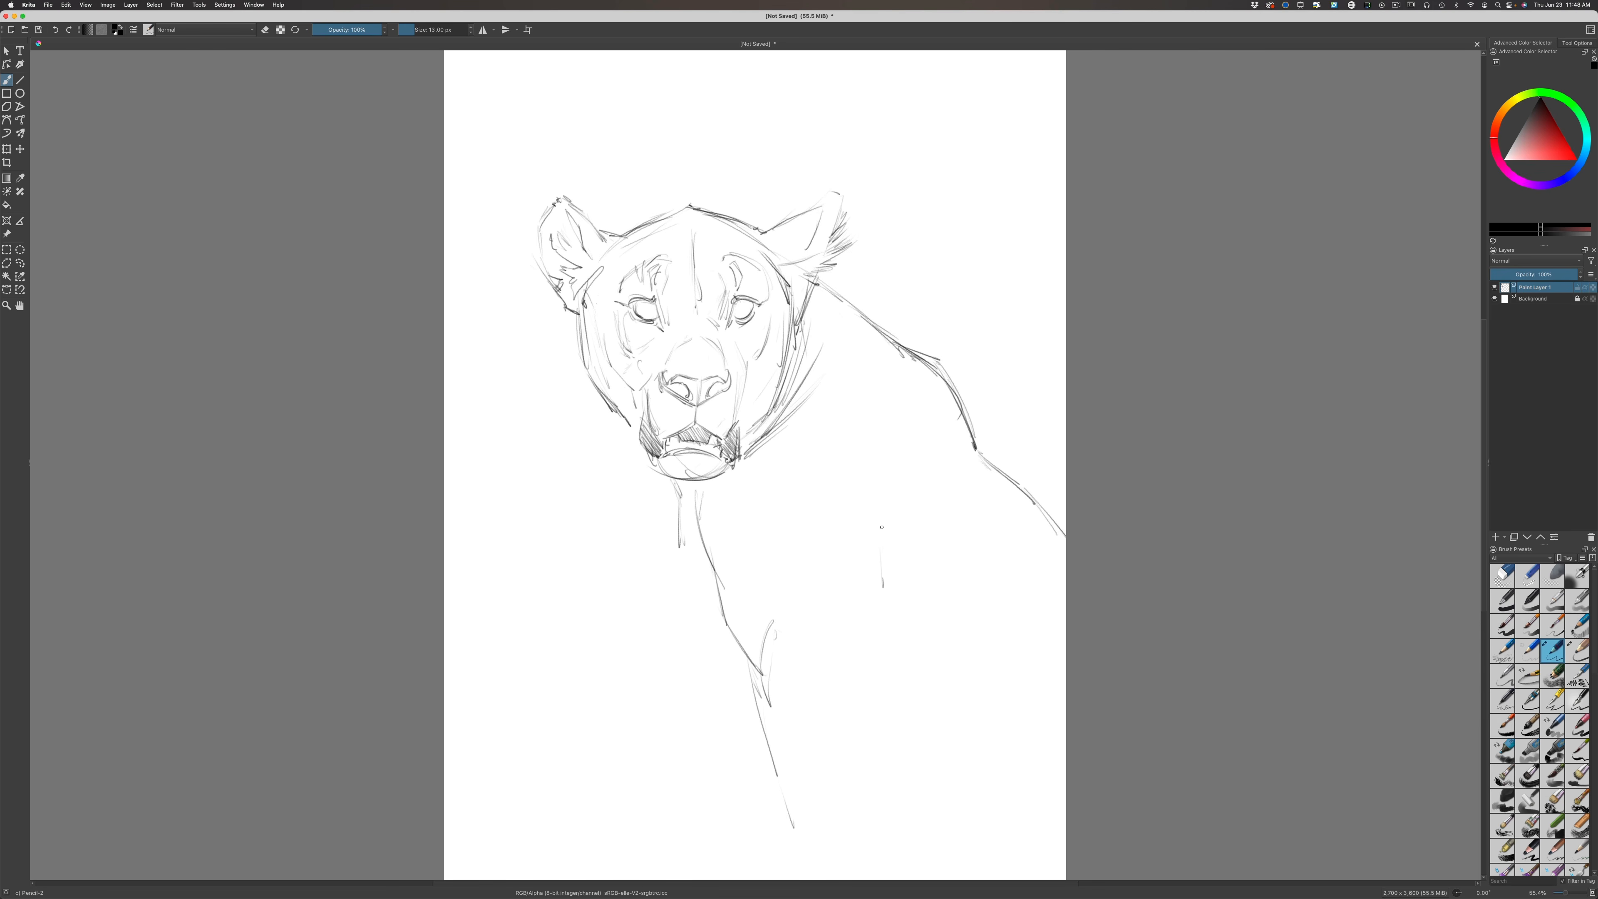
drag(888, 563, 884, 664)
Extend the front leg contour toward the canvas's lower edge and draw the elbow and rear leg contour
key(super+minus)
drag(444, 639, 495, 616)
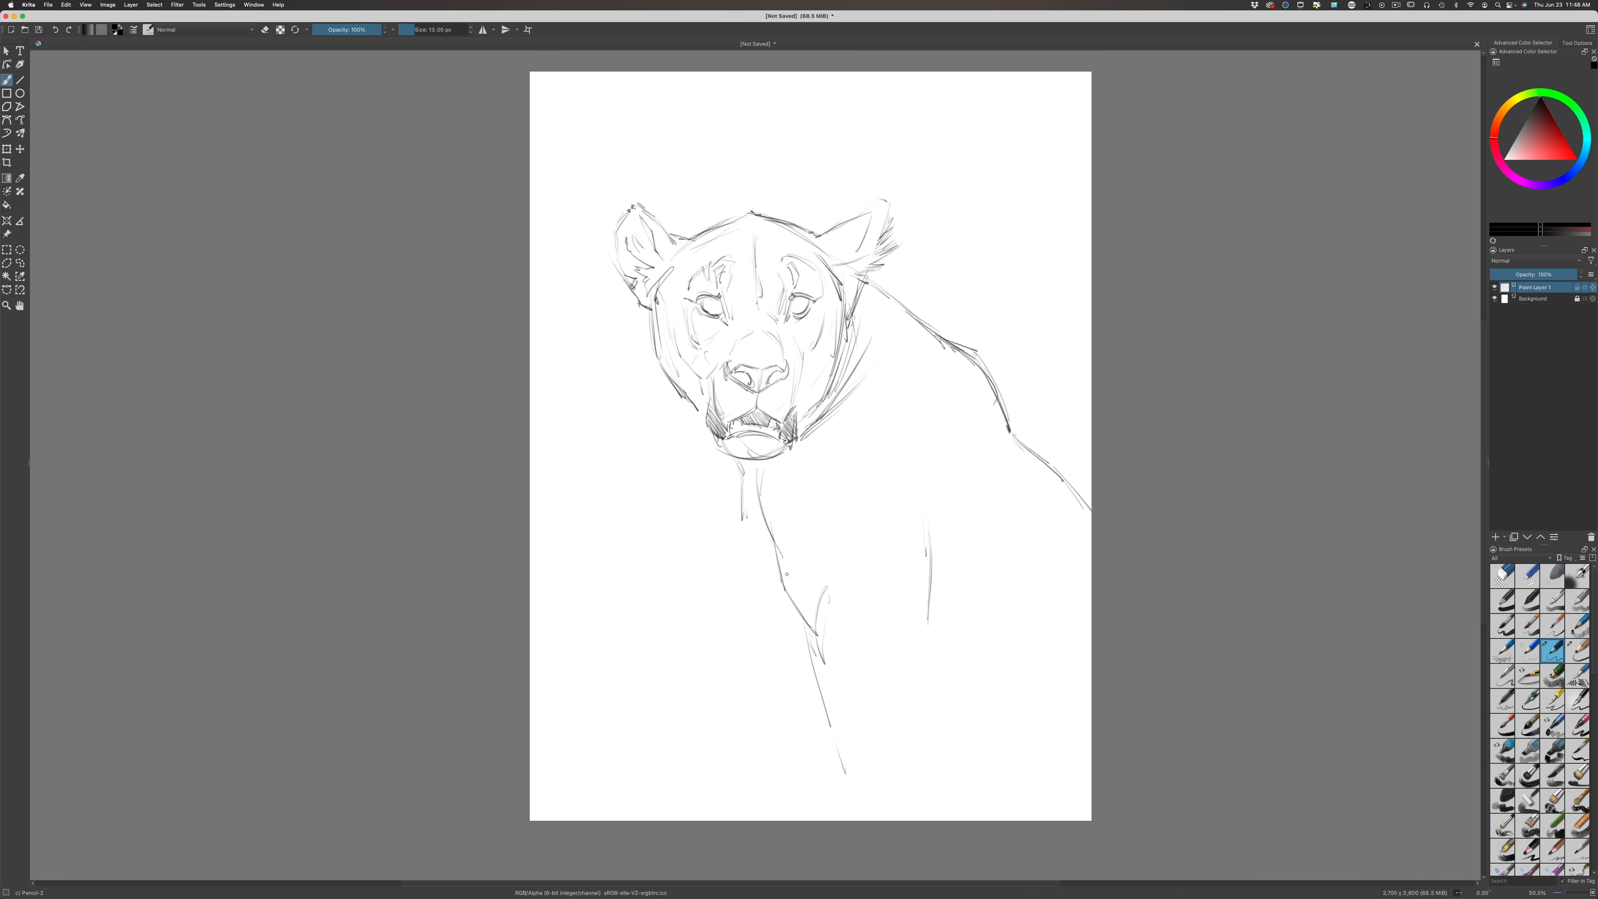
mouse_move(806, 623)
mouse_down()
mouse_move(816, 677)
mouse_move(802, 622)
mouse_move(847, 815)
mouse_up()
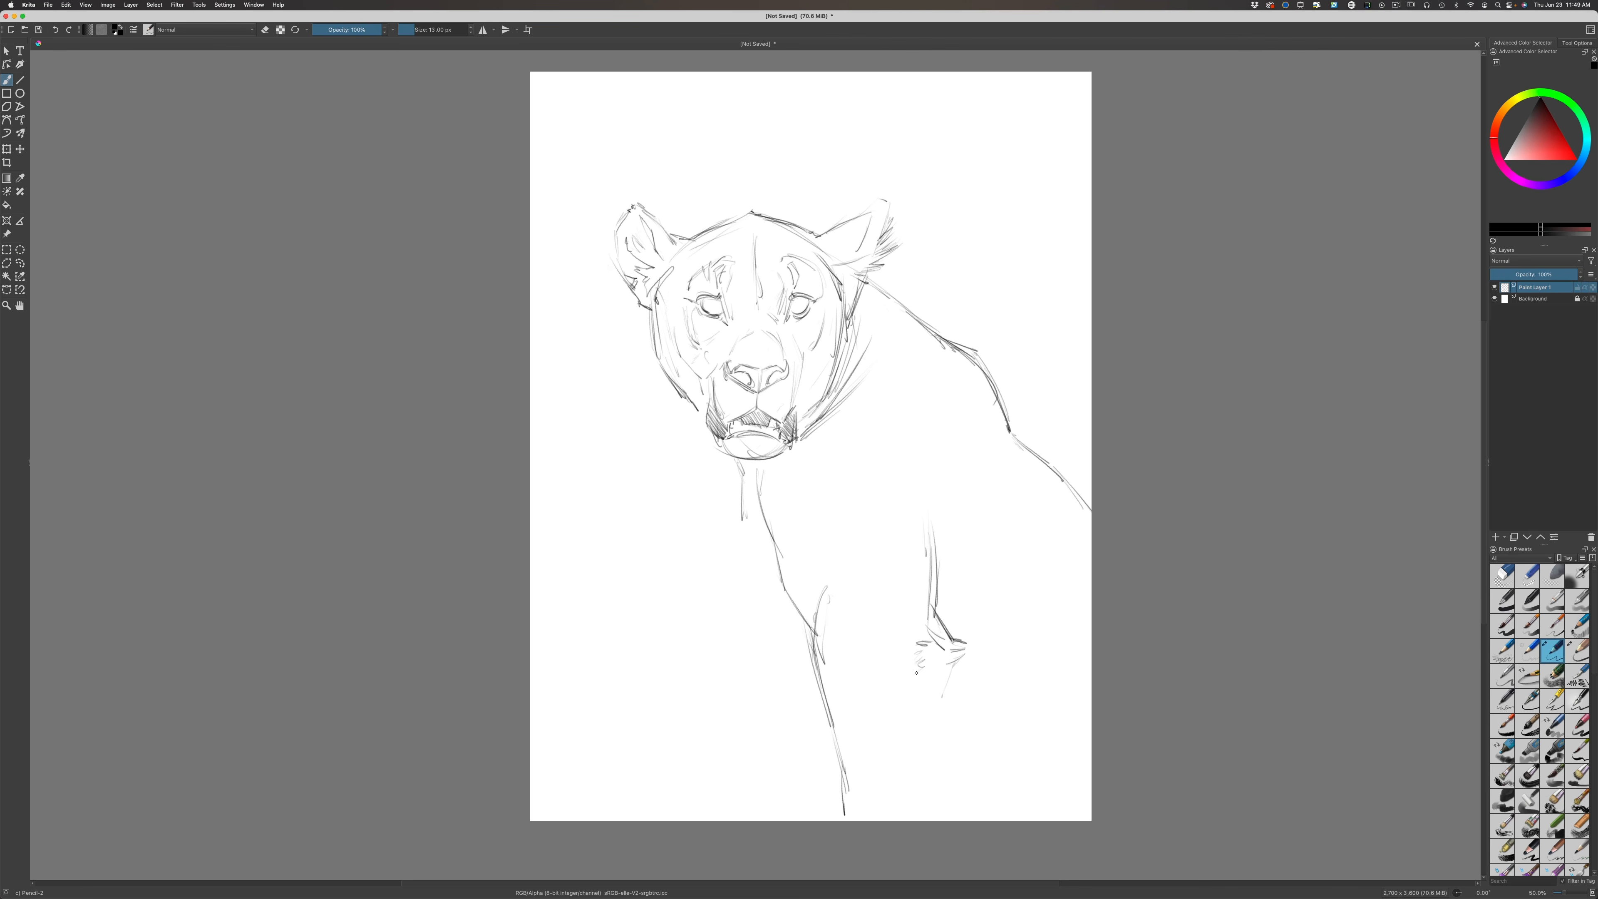
mouse_move(899, 647)
mouse_down()
mouse_move(956, 670)
mouse_move(932, 799)
mouse_up()
drag(954, 691, 929, 815)
drag(957, 745, 933, 816)
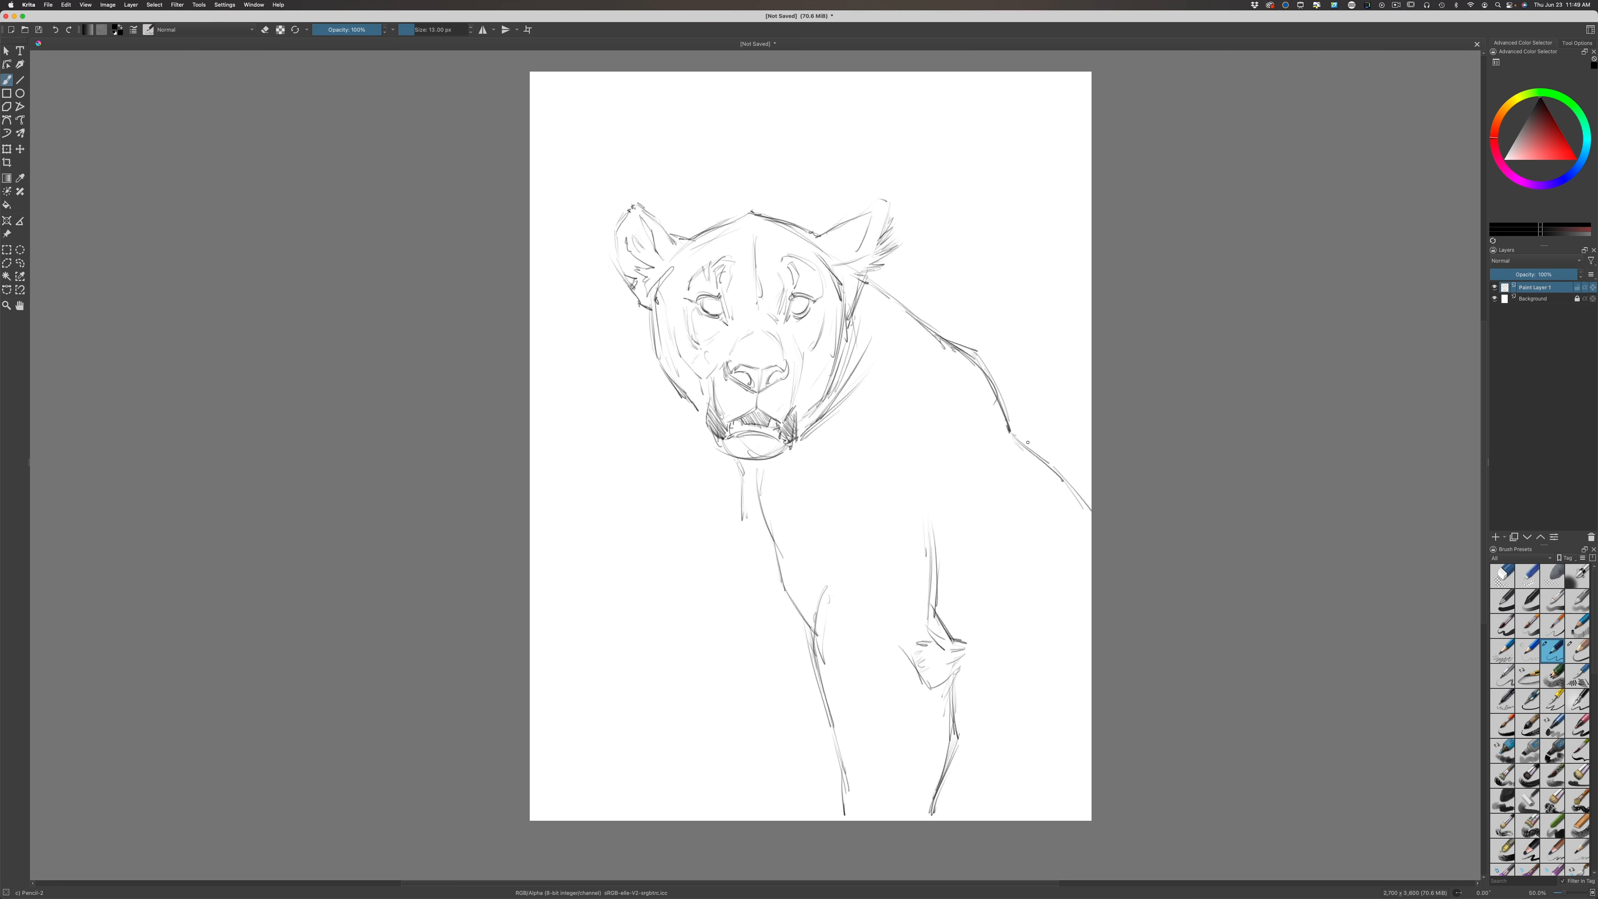
Strengthen the lower back line, add fur strokes to the chest and upper foreleg, and sketch a short belly line
drag(1009, 423, 1092, 491)
mouse_move(945, 526)
mouse_down()
mouse_move(947, 619)
mouse_move(965, 630)
mouse_up()
drag(732, 460, 728, 549)
mouse_move(746, 536)
mouse_down()
mouse_move(730, 553)
mouse_move(749, 602)
mouse_up()
drag(746, 587, 797, 651)
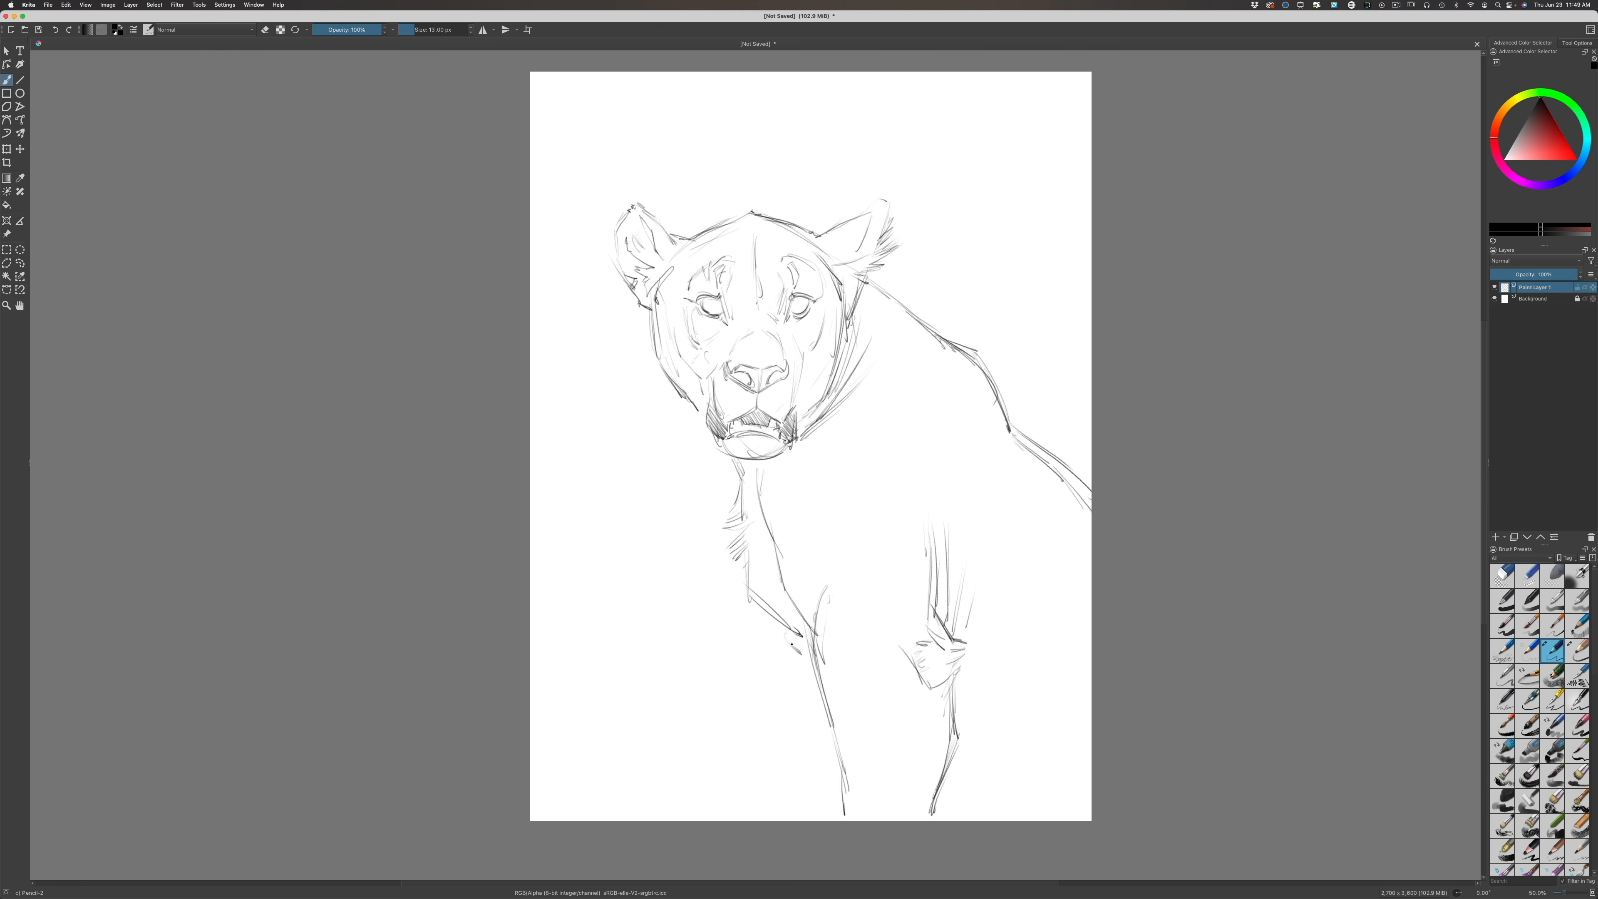
drag(956, 751, 1009, 795)
Move the lioness sketch up on the page, scale it up slightly, and apply the transform
click(20, 149)
drag(654, 473, 649, 390)
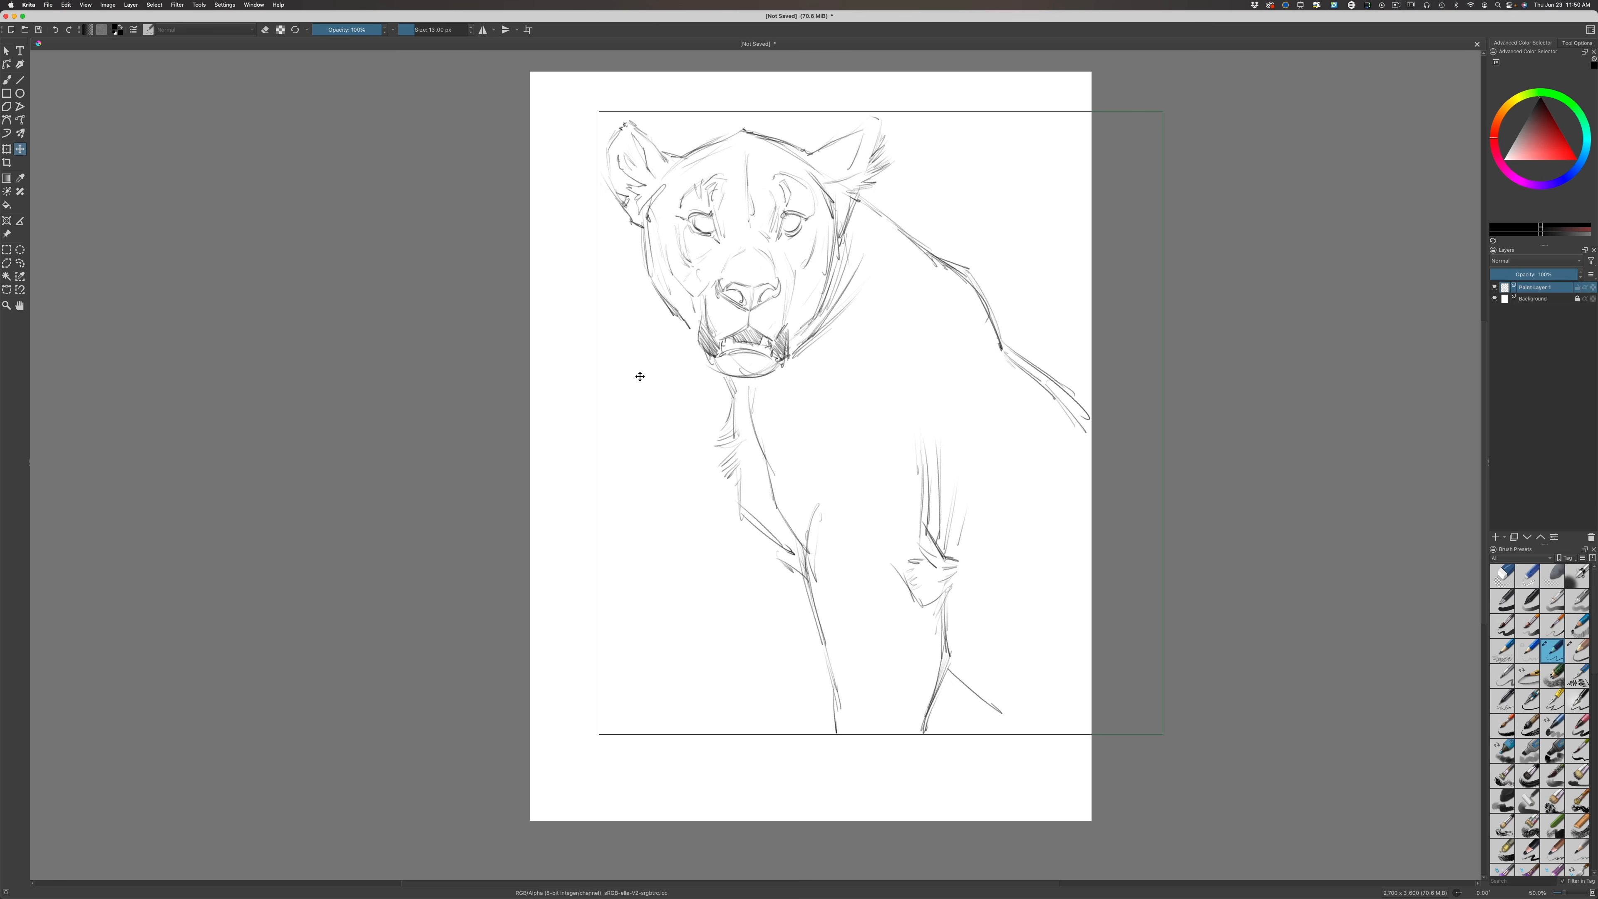
key(ctrl+t)
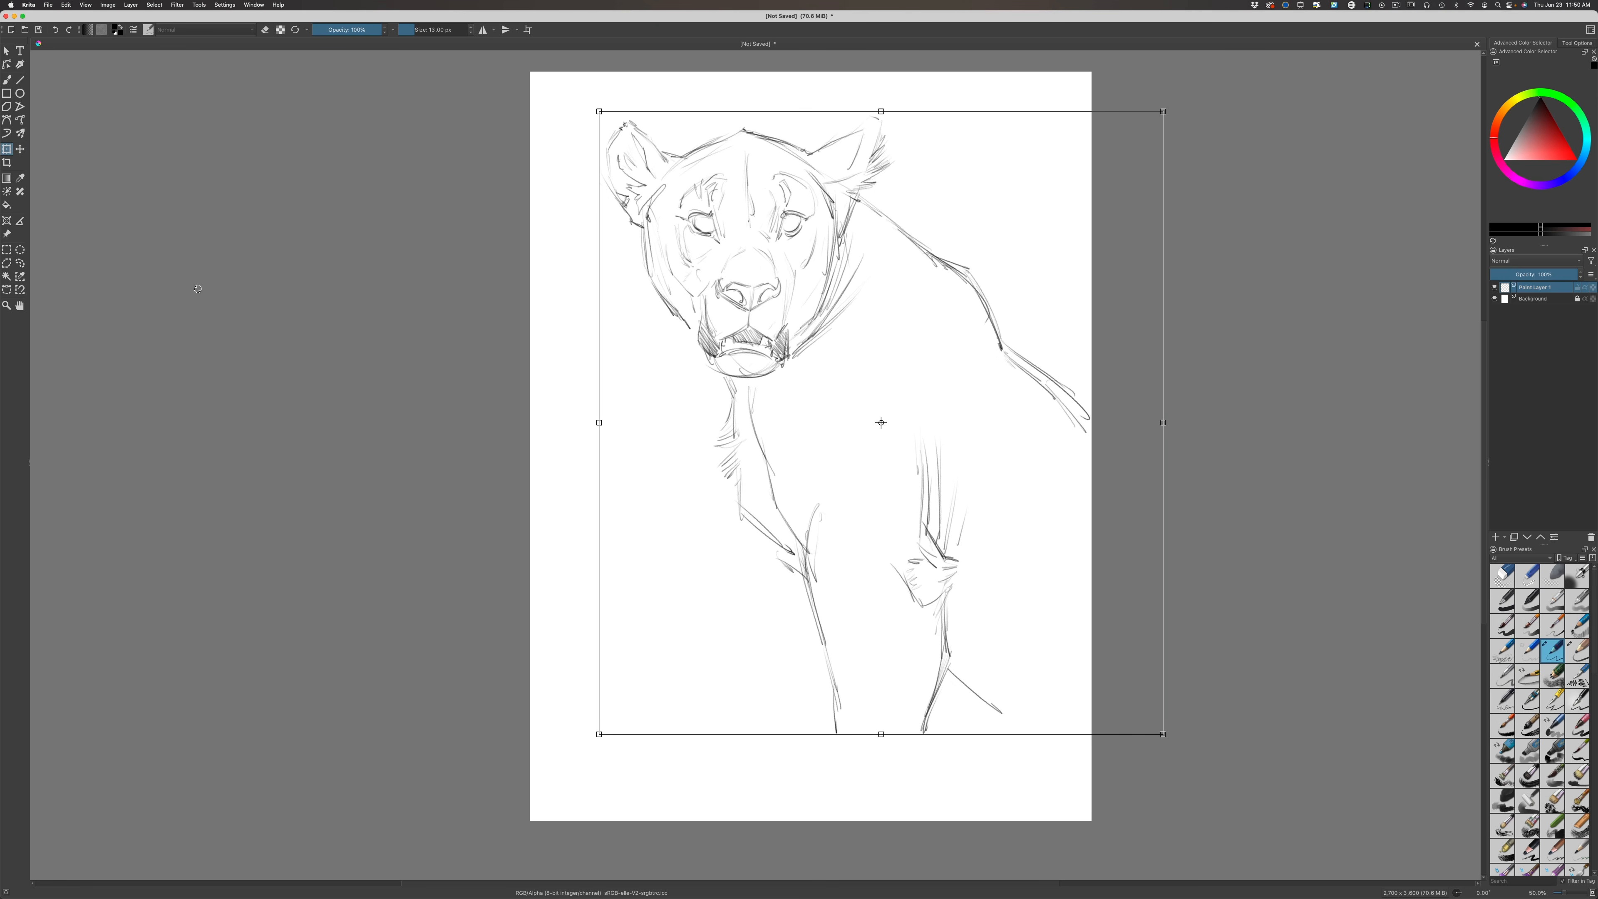
mouse_move(599, 734)
mouse_down()
mouse_move(539, 799)
mouse_move(557, 785)
mouse_up()
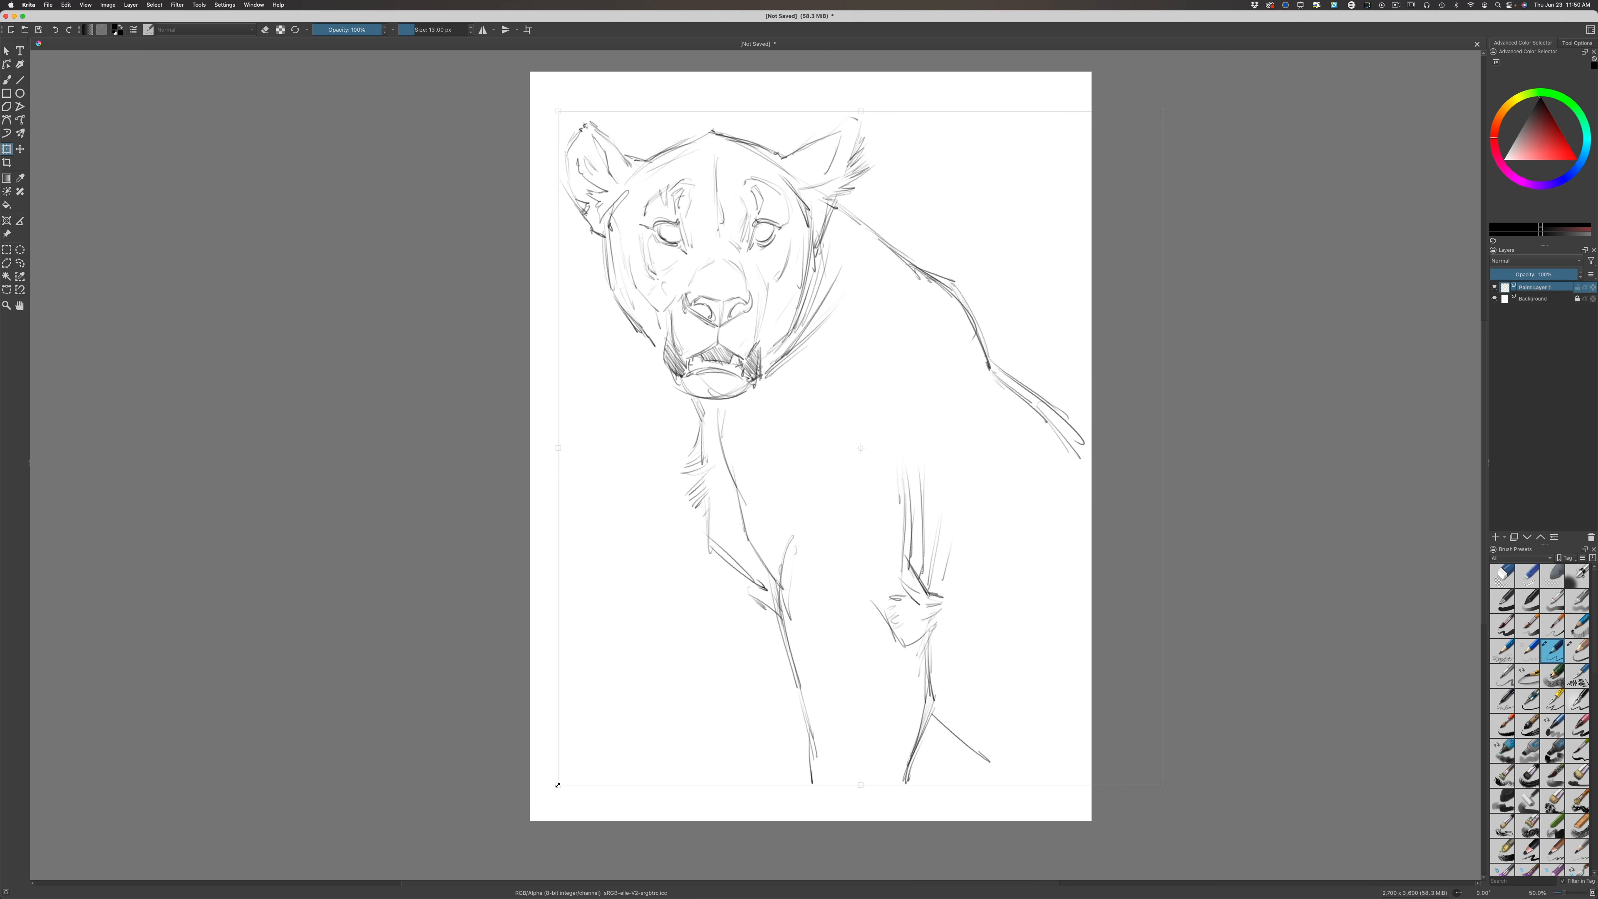
drag(593, 707, 601, 702)
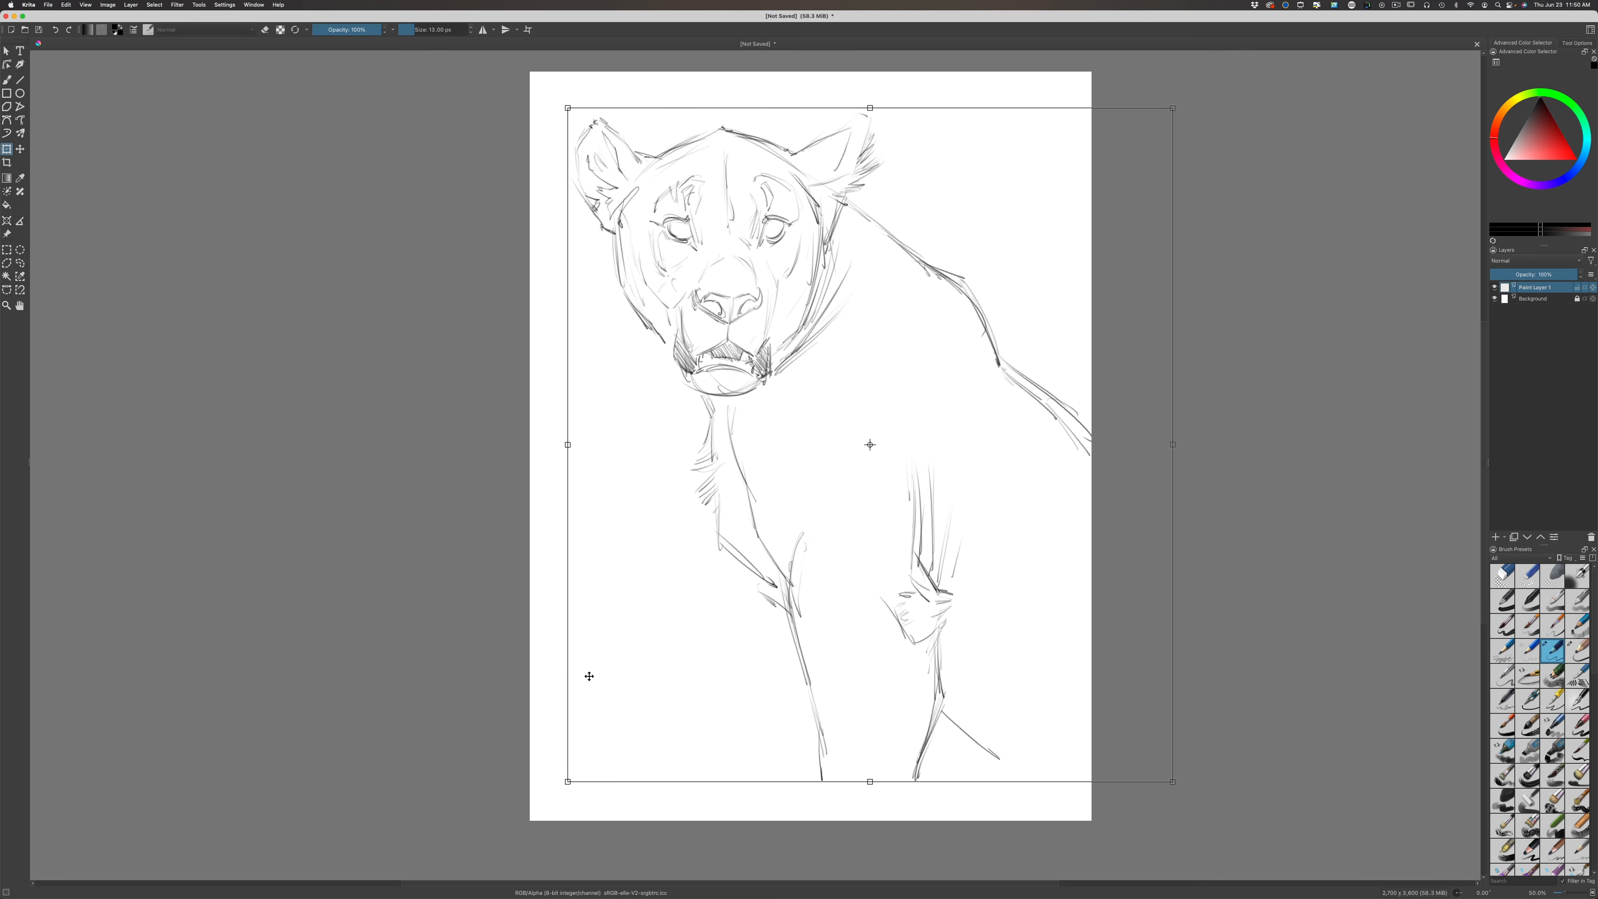
key(Return)
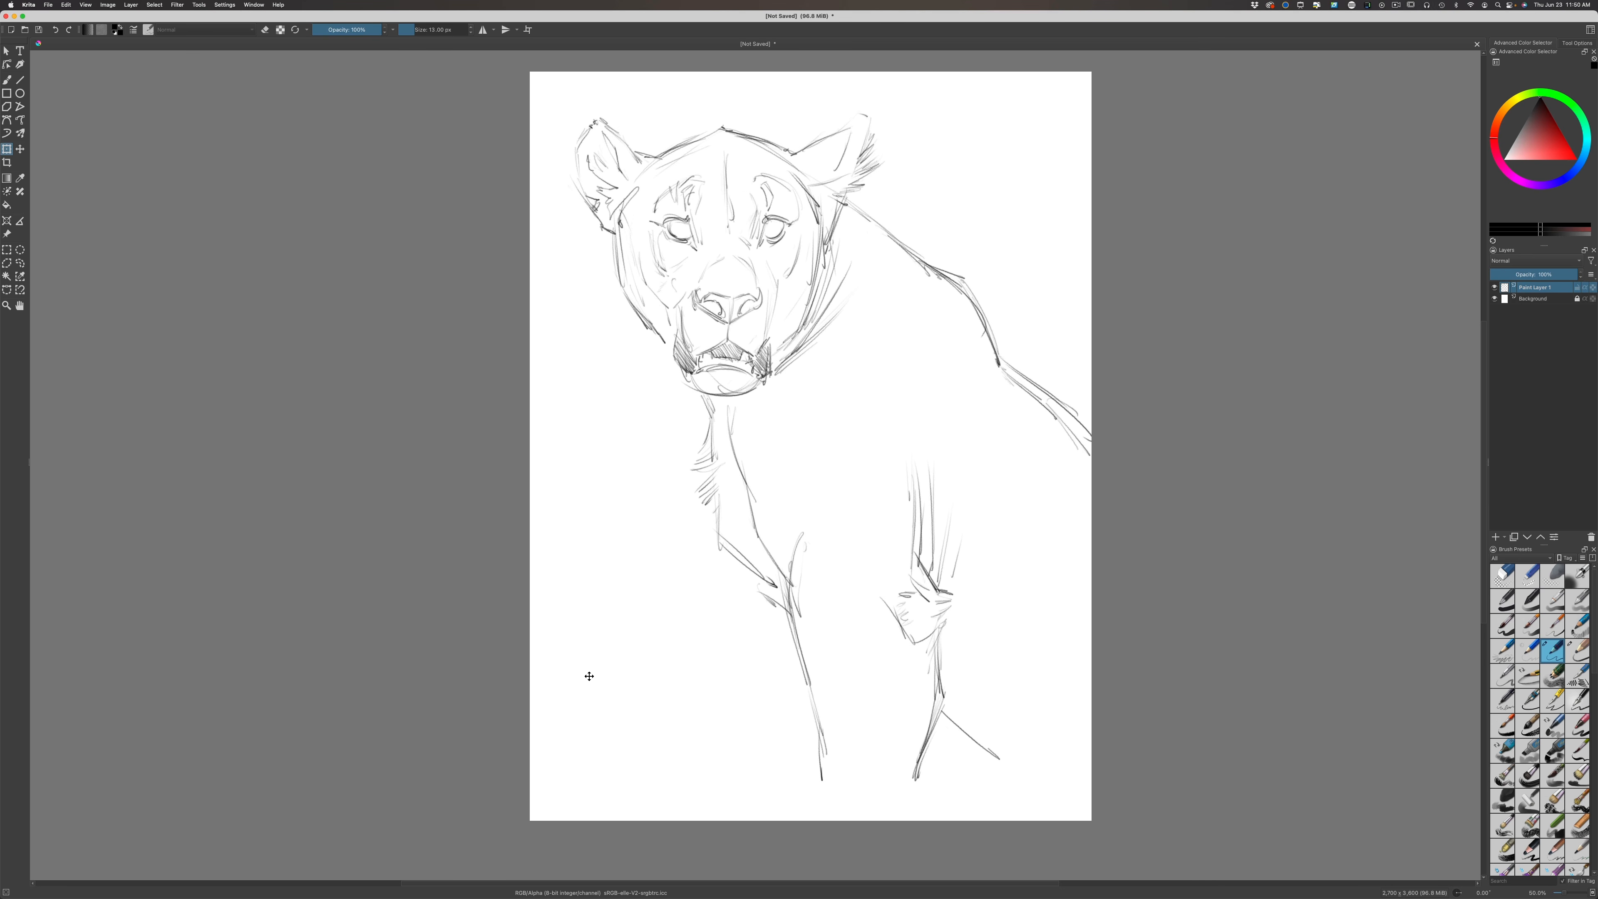
Crop the canvas so its lower edge sits just at the ends of the sketched front leg lines
click(7, 163)
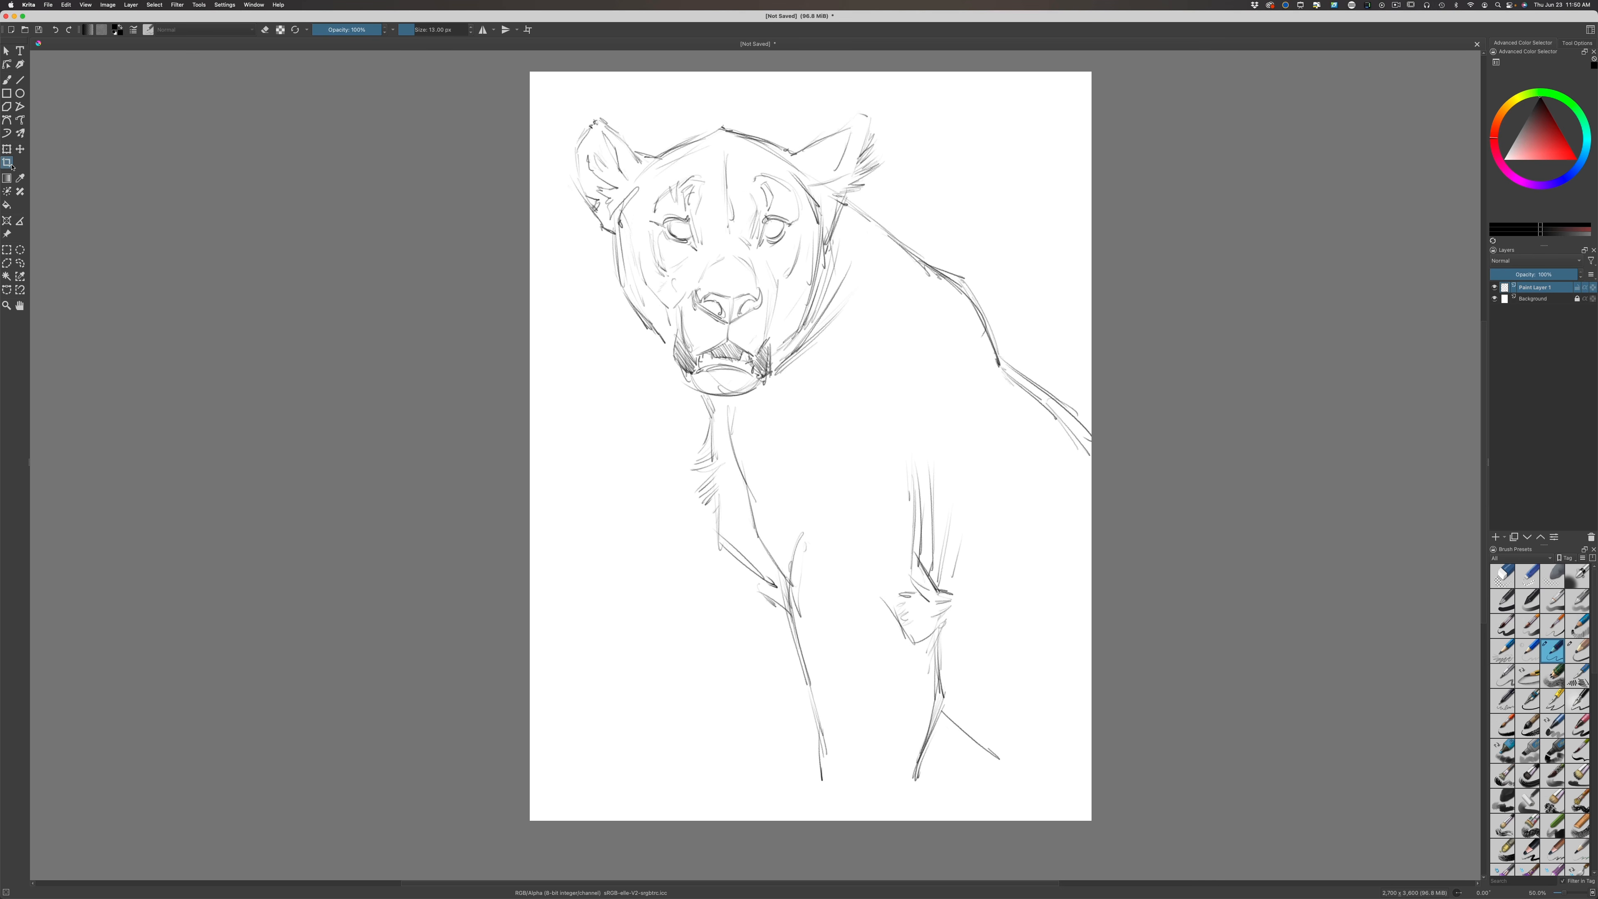
click(809, 823)
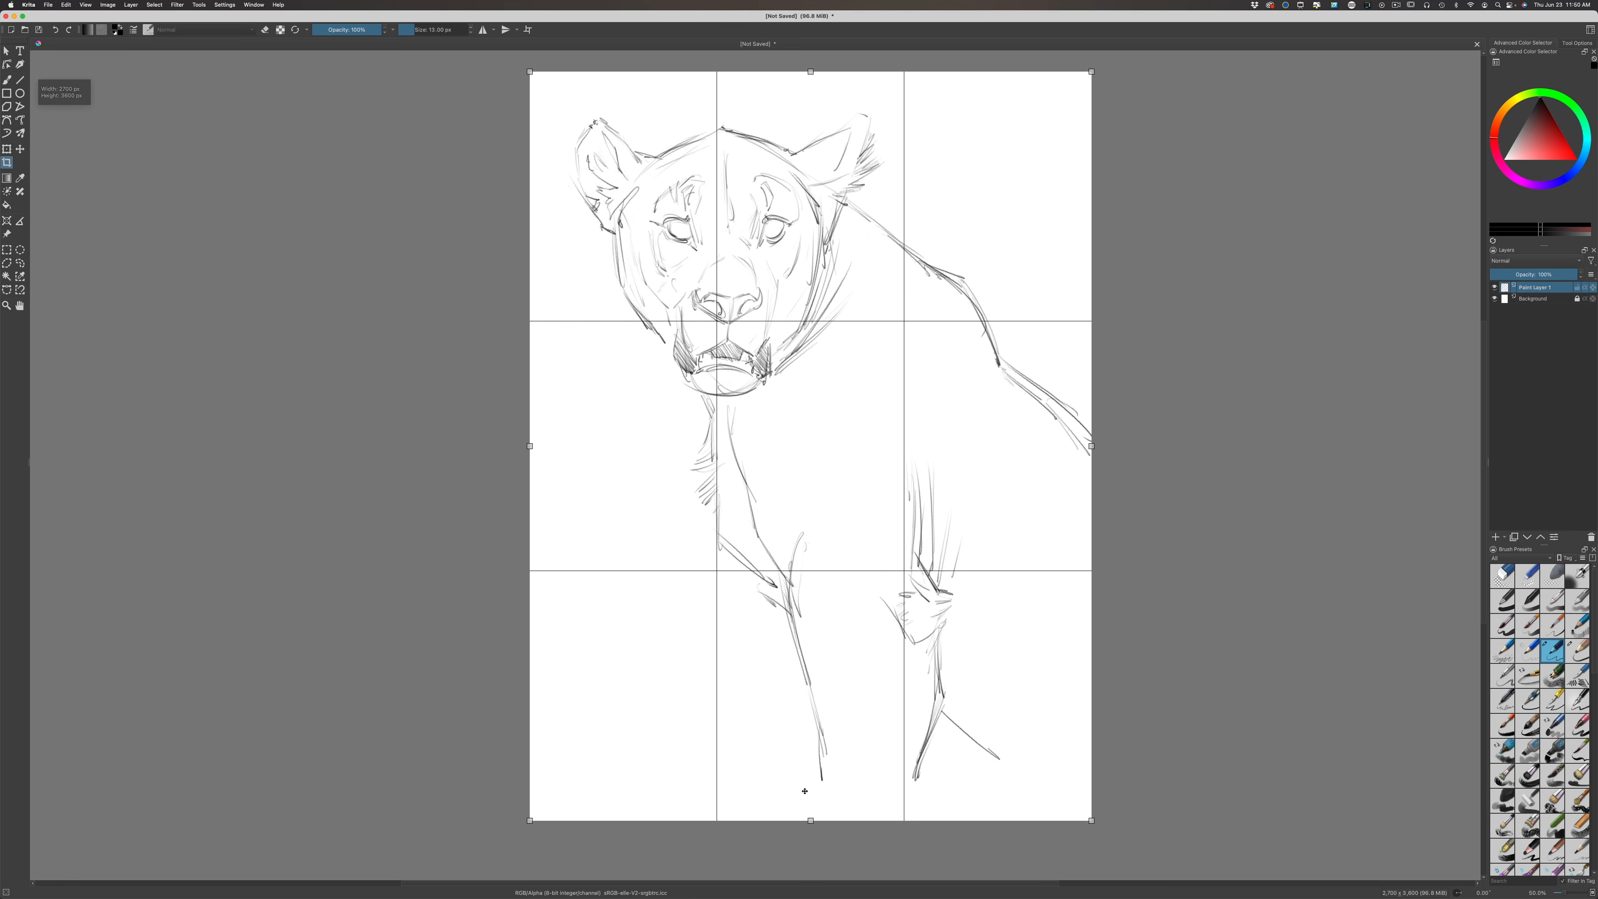
drag(806, 818, 805, 771)
double_click(800, 748)
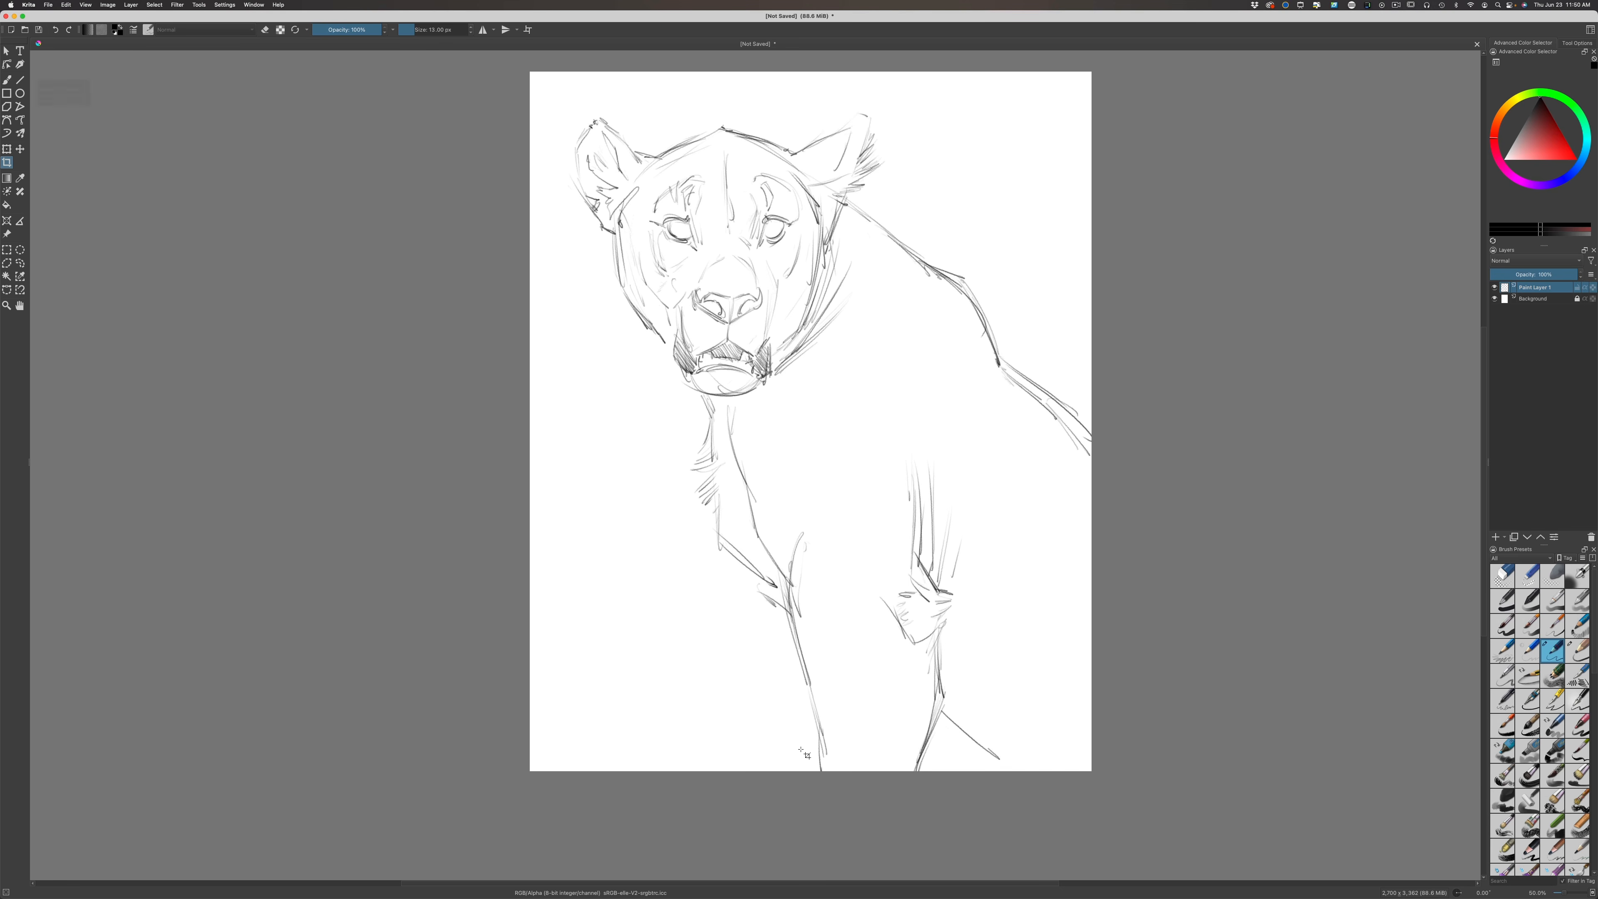
Strengthen the back line with the brush and add contour strokes along the neck and behind the shoulder
click(7, 80)
drag(977, 308, 1000, 360)
drag(982, 323, 1042, 410)
drag(870, 299, 759, 425)
drag(920, 371, 936, 448)
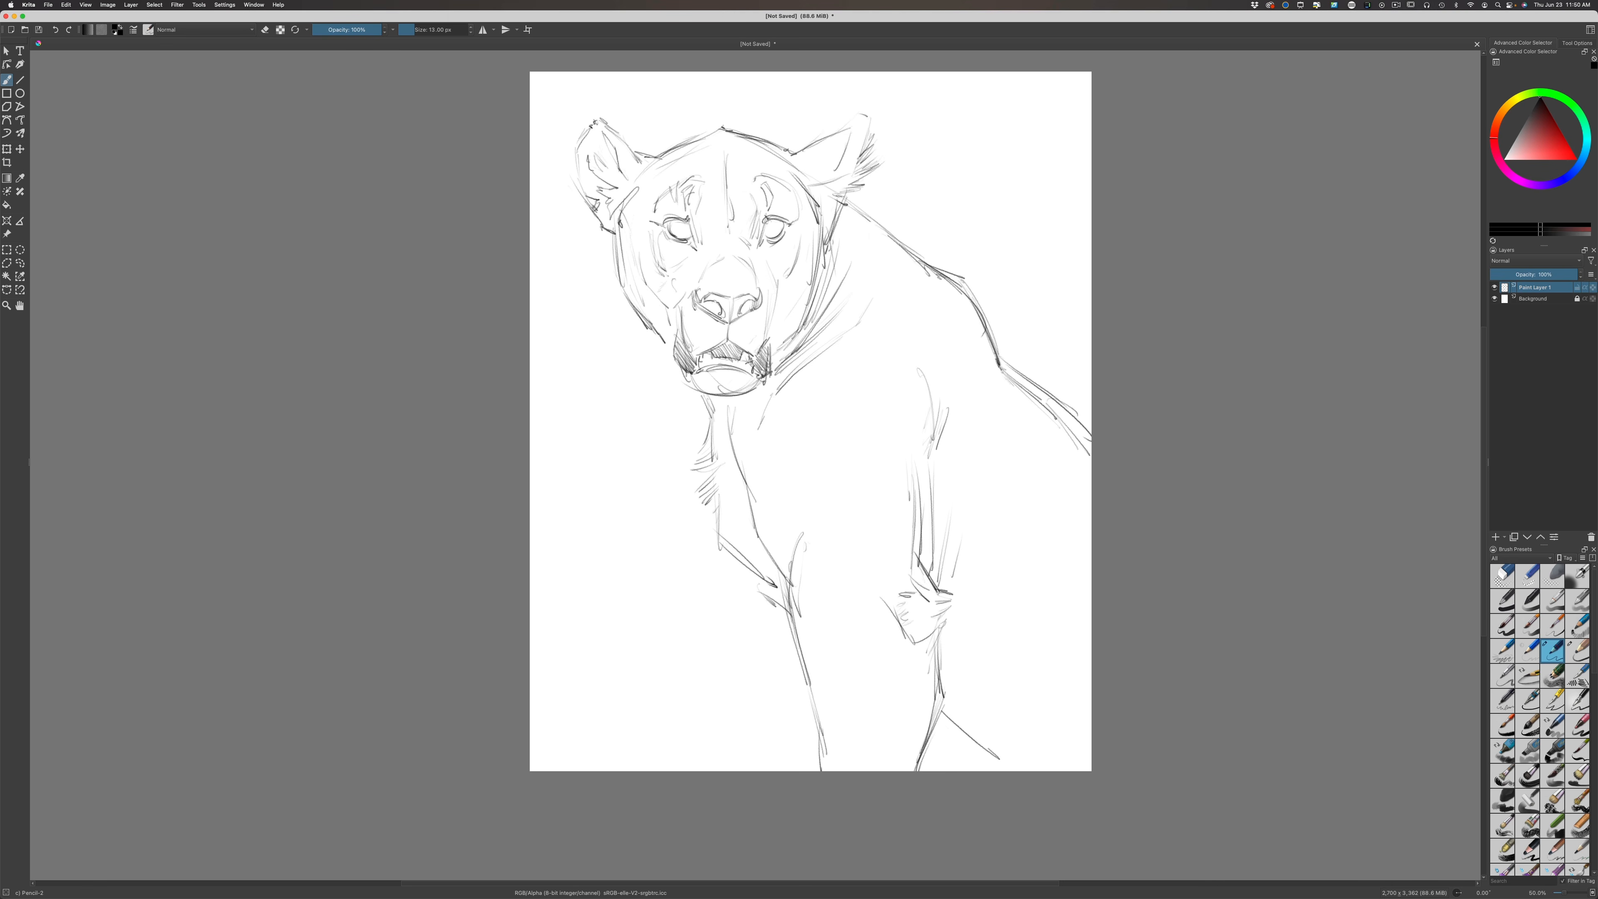
Hatch shading across the lioness's nose and nostrils
drag(755, 300, 747, 314)
mouse_move(752, 297)
mouse_down()
mouse_move(741, 317)
mouse_move(711, 312)
mouse_up()
mouse_move(706, 297)
mouse_down()
mouse_move(739, 317)
mouse_move(726, 322)
mouse_up()
drag(734, 294, 722, 322)
drag(727, 294, 721, 317)
drag(710, 295, 718, 312)
Shade both of the lioness's eyes with short hatching strokes
drag(783, 217, 775, 240)
drag(780, 217, 767, 242)
drag(776, 215, 764, 242)
mouse_move(770, 215)
mouse_down()
mouse_move(695, 204)
mouse_move(682, 242)
mouse_up()
drag(686, 220, 674, 238)
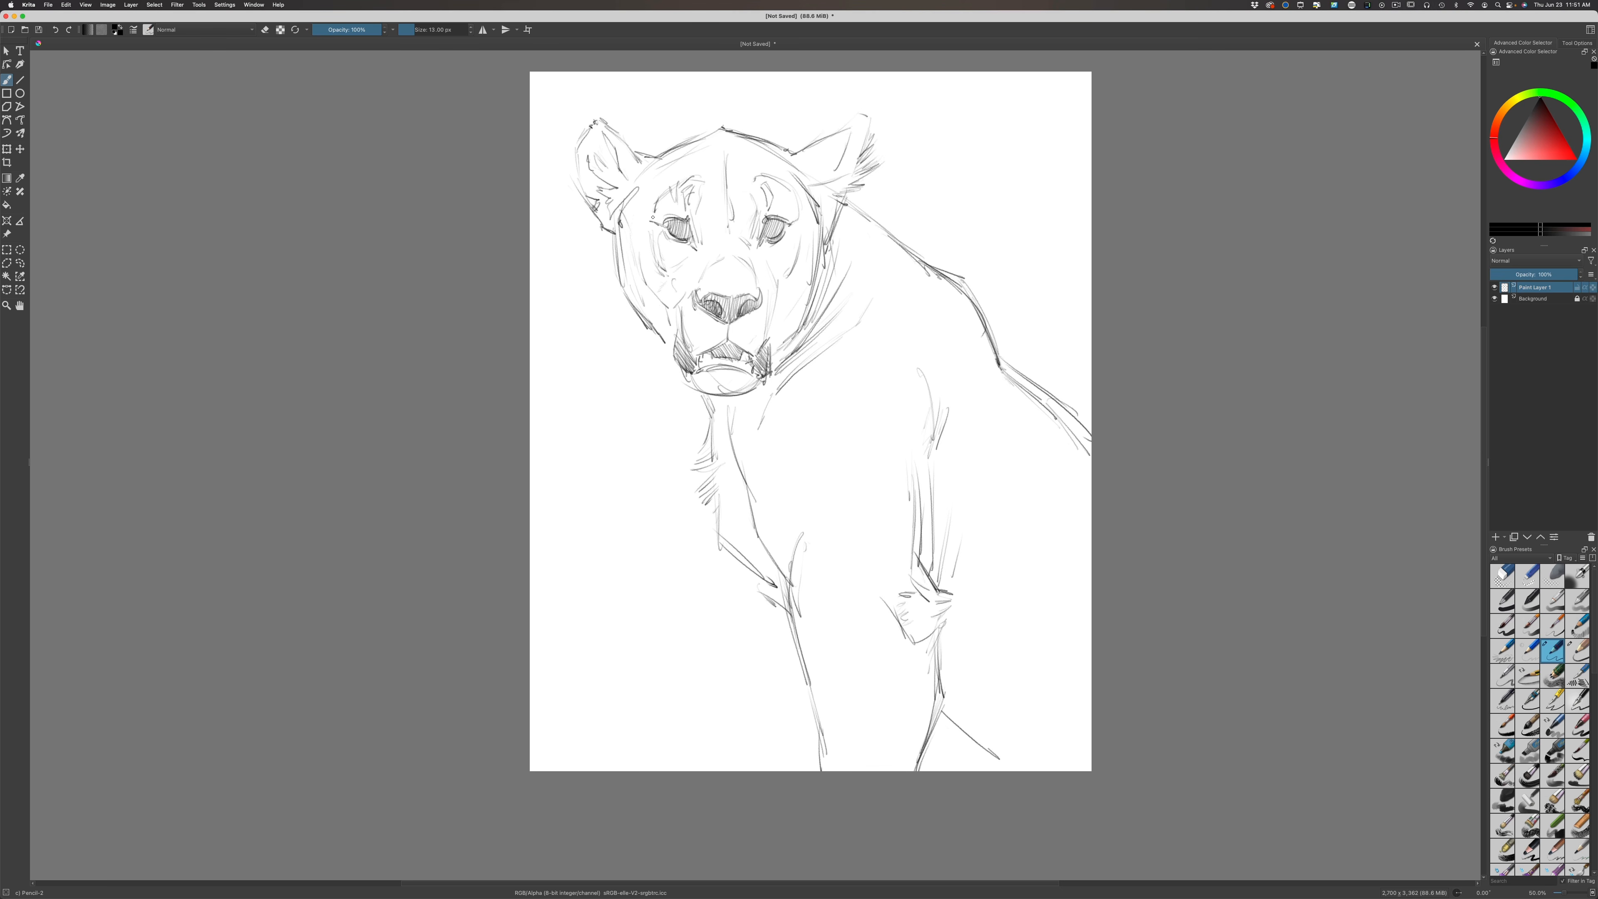
Darken the upper back line and refine the contours around the eyes, nose bridge and muzzle
drag(850, 202, 925, 267)
drag(795, 230, 780, 248)
mouse_move(758, 216)
mouse_down()
mouse_move(749, 239)
mouse_move(671, 242)
mouse_up()
drag(721, 253, 701, 271)
drag(780, 286, 772, 329)
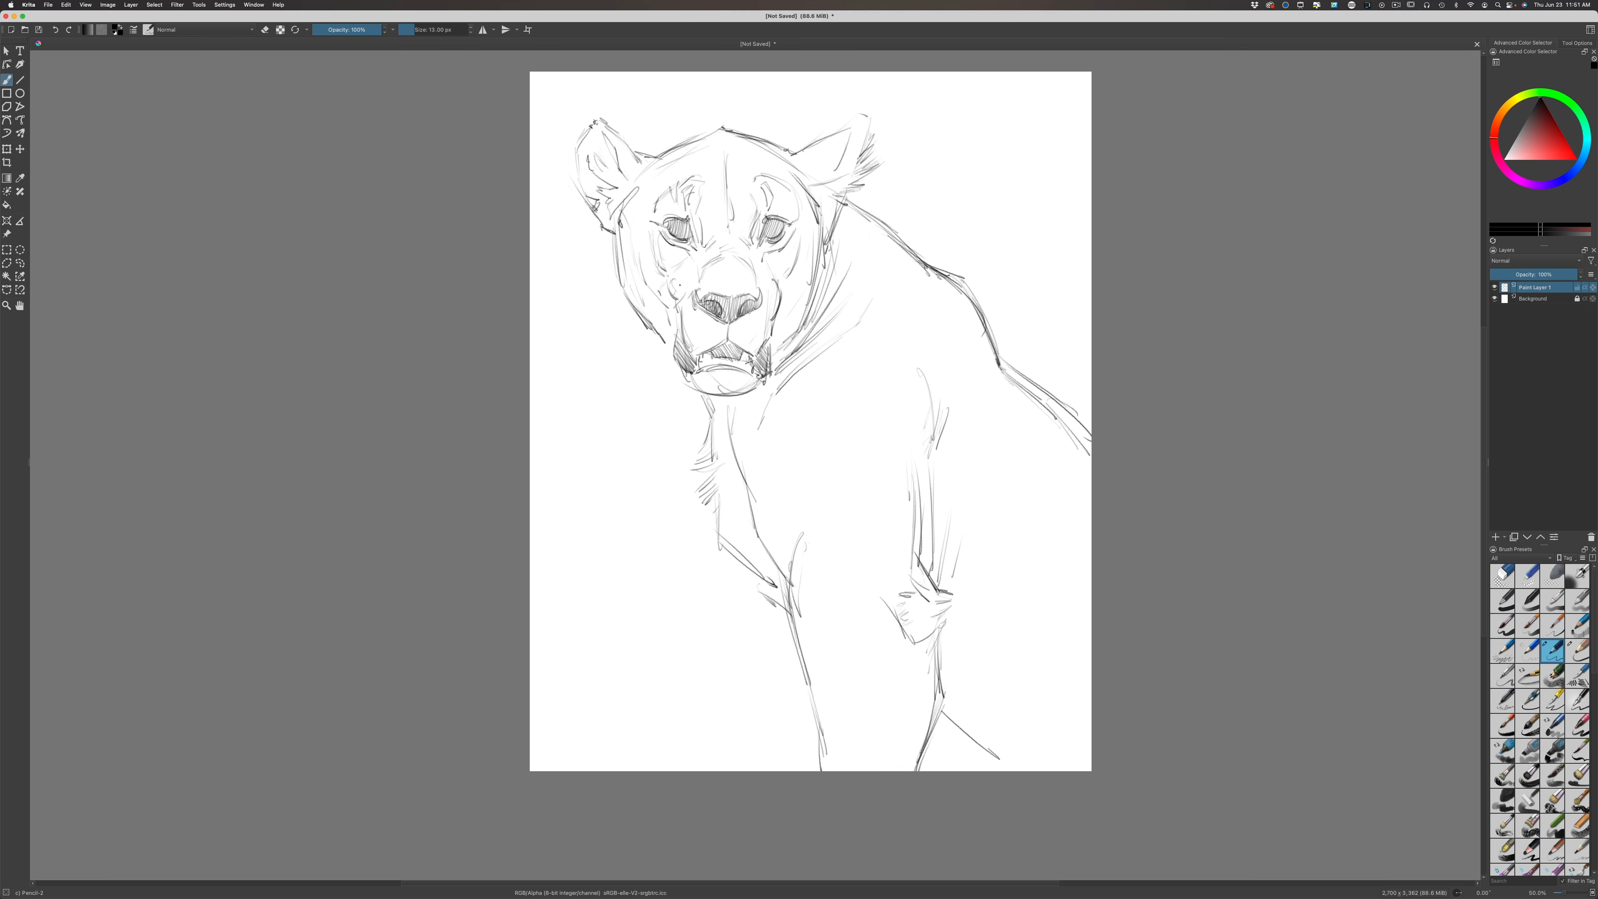
Add whisker spots to the muzzle, darken the nostrils and hatch the elbow area
drag(676, 306, 681, 339)
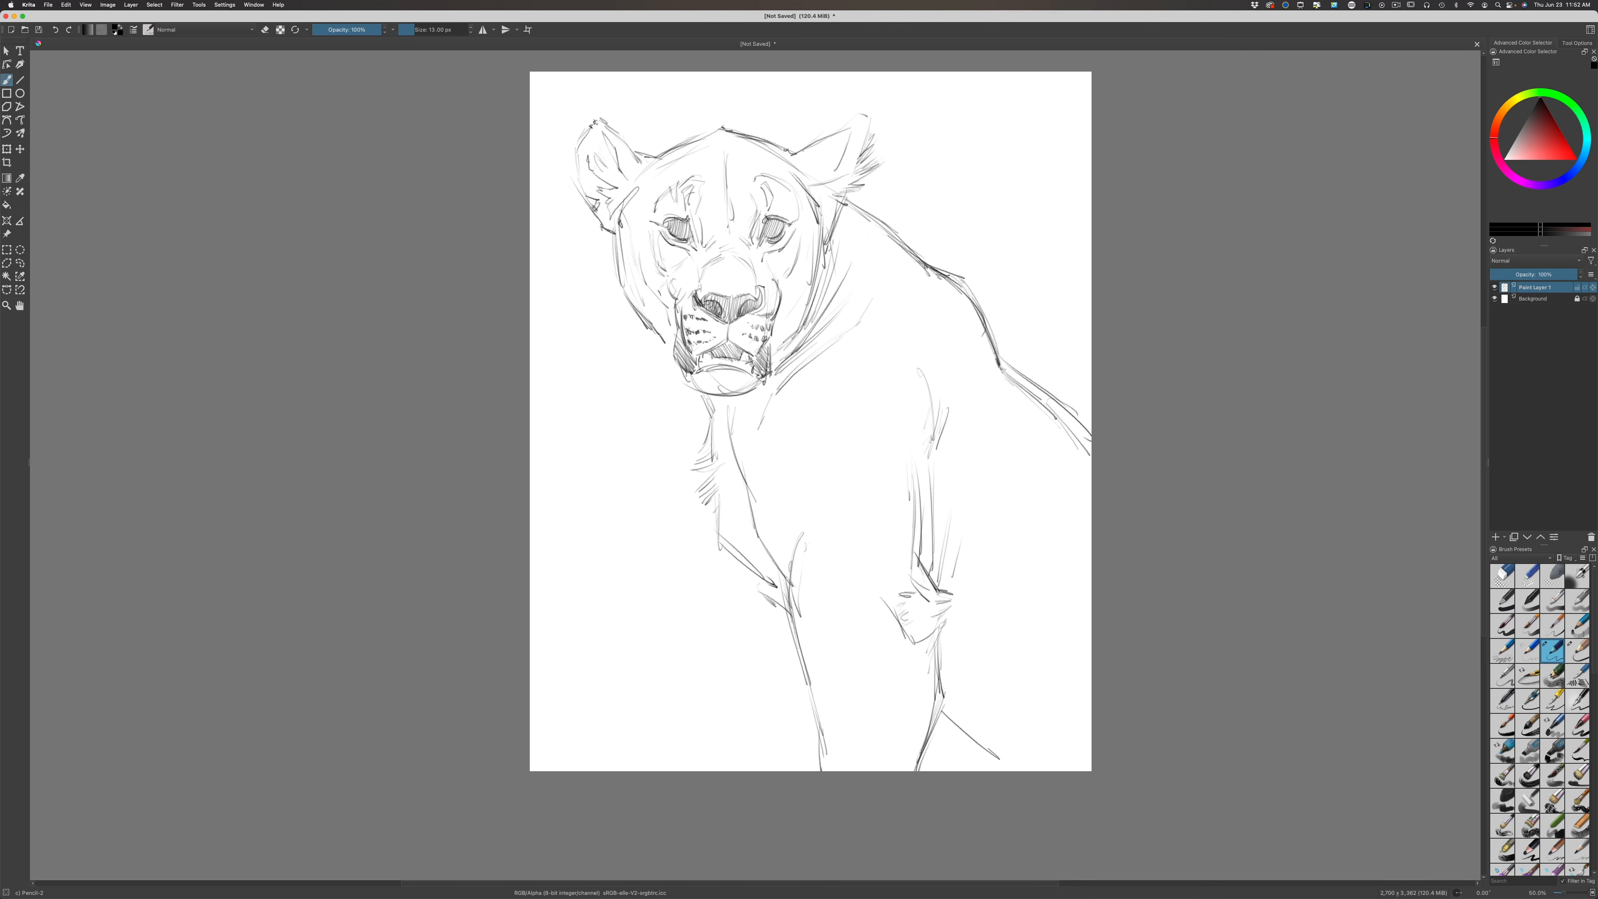
drag(705, 301, 714, 313)
mouse_move(900, 613)
mouse_down()
mouse_move(946, 593)
mouse_move(908, 621)
mouse_move(941, 608)
mouse_move(915, 628)
mouse_move(934, 646)
mouse_up()
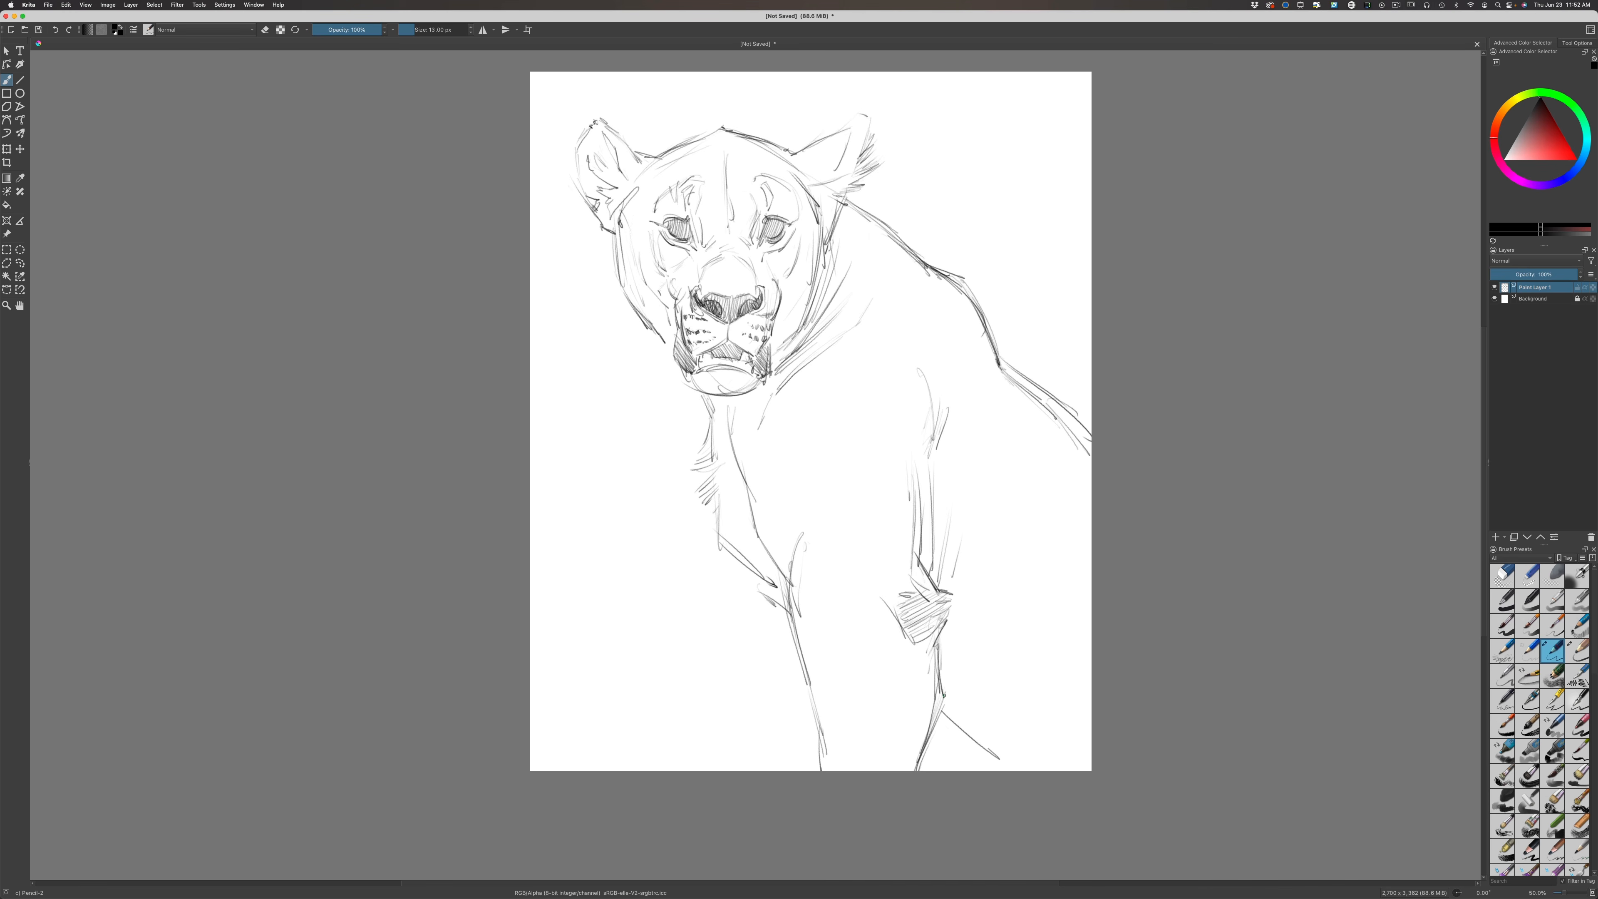
Add a new paint layer between the background and the sketch, and choose the Chalk Details brush
click(1526, 302)
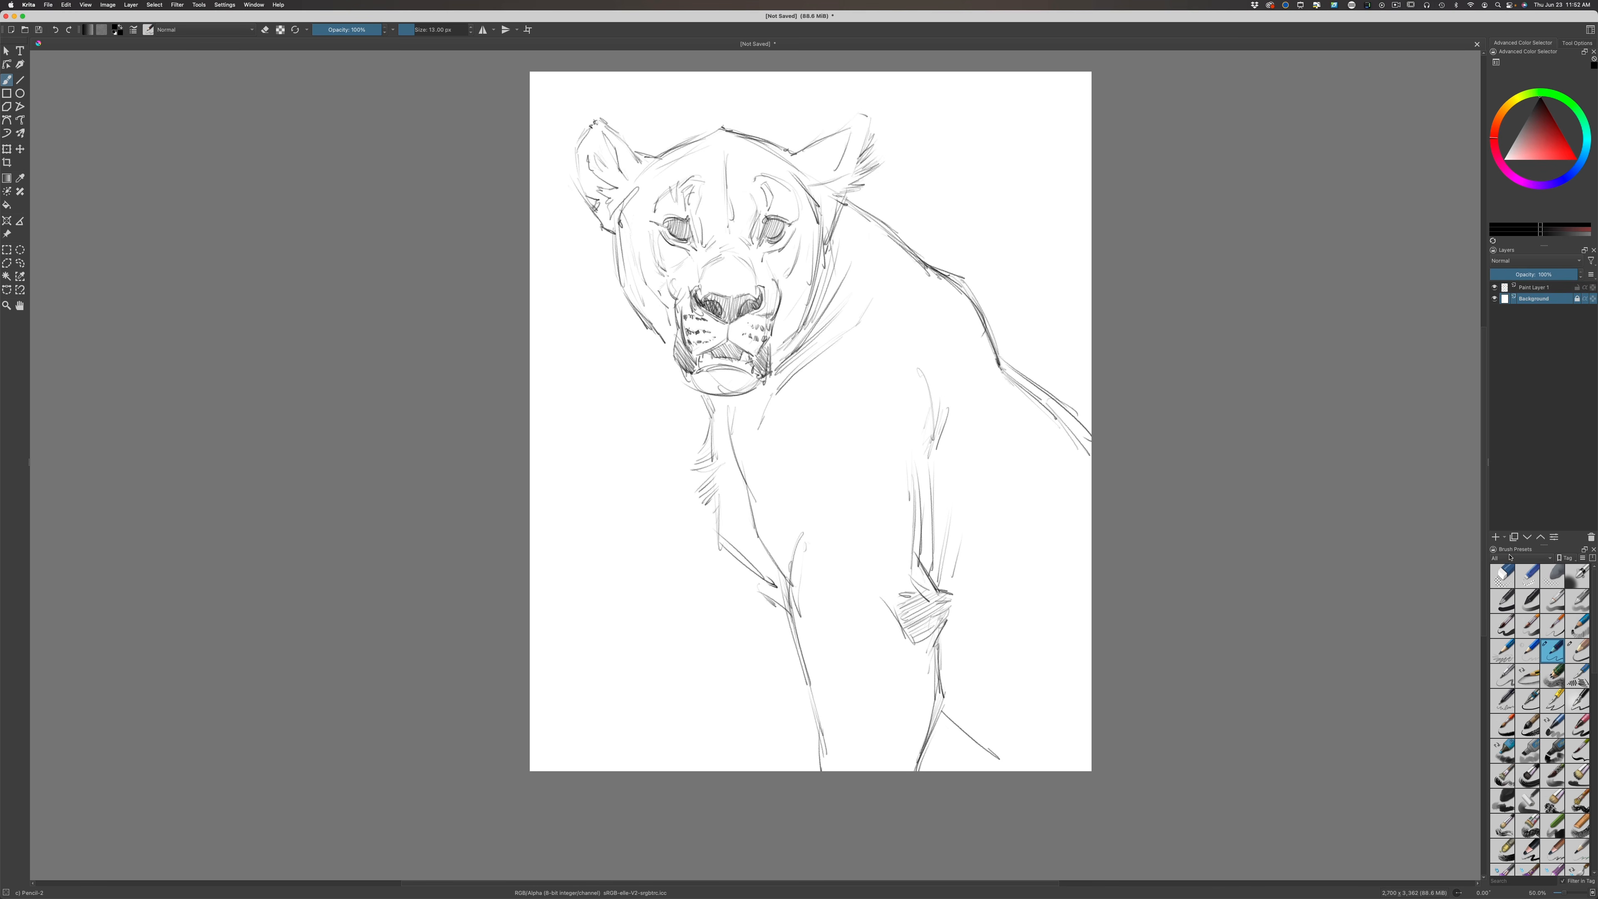
click(1495, 538)
scroll(1533, 749, down, 3)
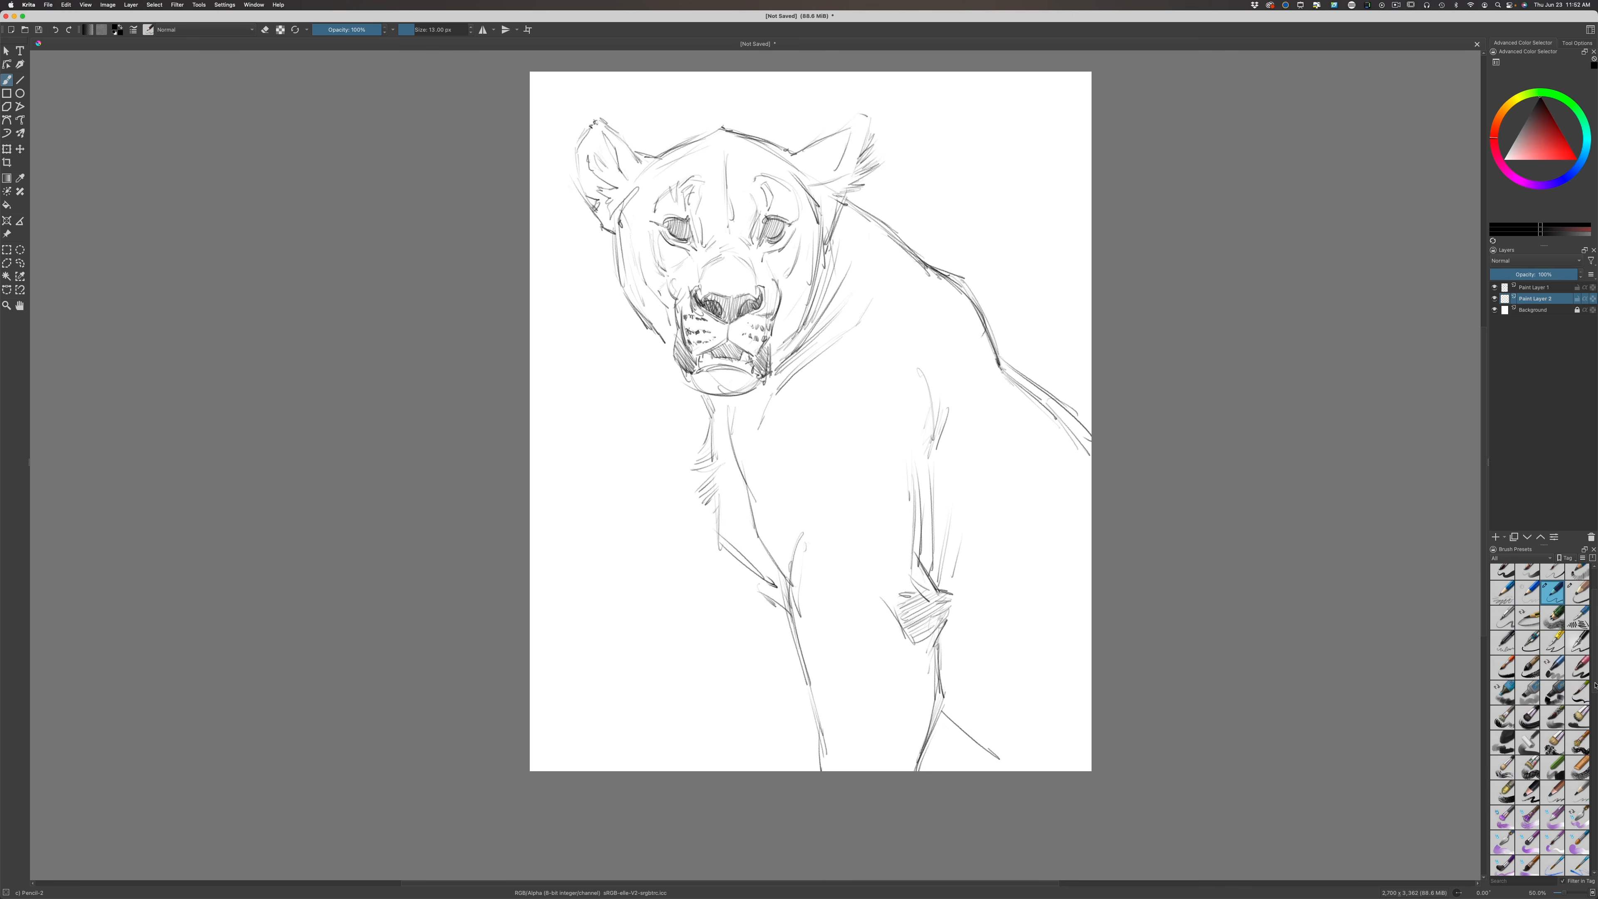
click(1549, 766)
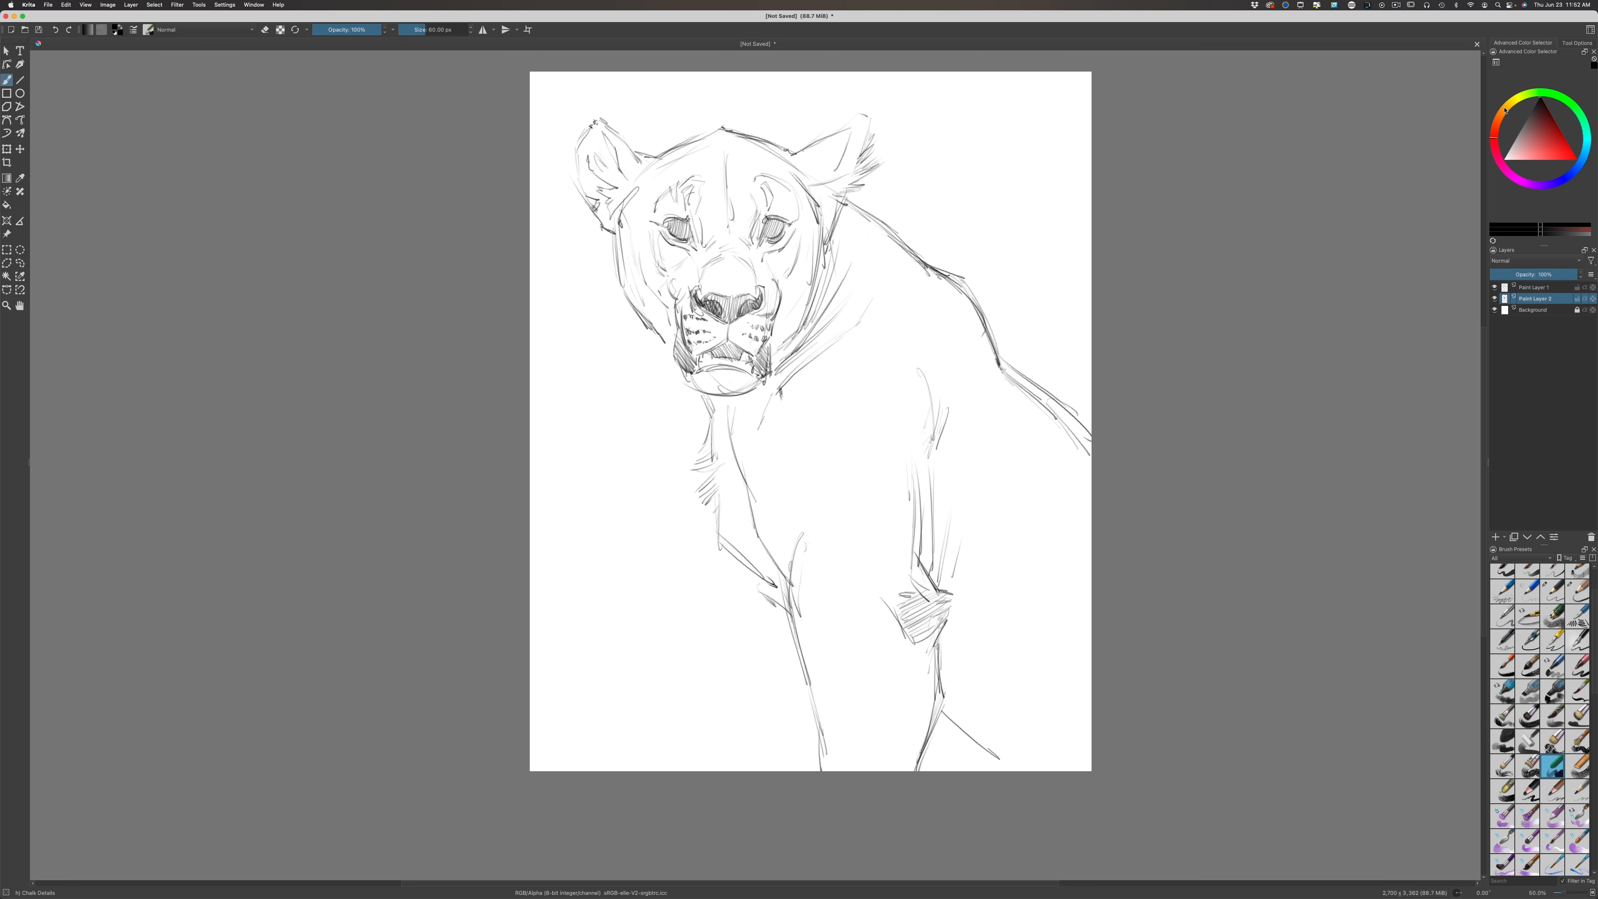
Change the Advanced Color Selector from the wheel and triangle to a square with a hue bar above it
drag(1505, 111, 1503, 113)
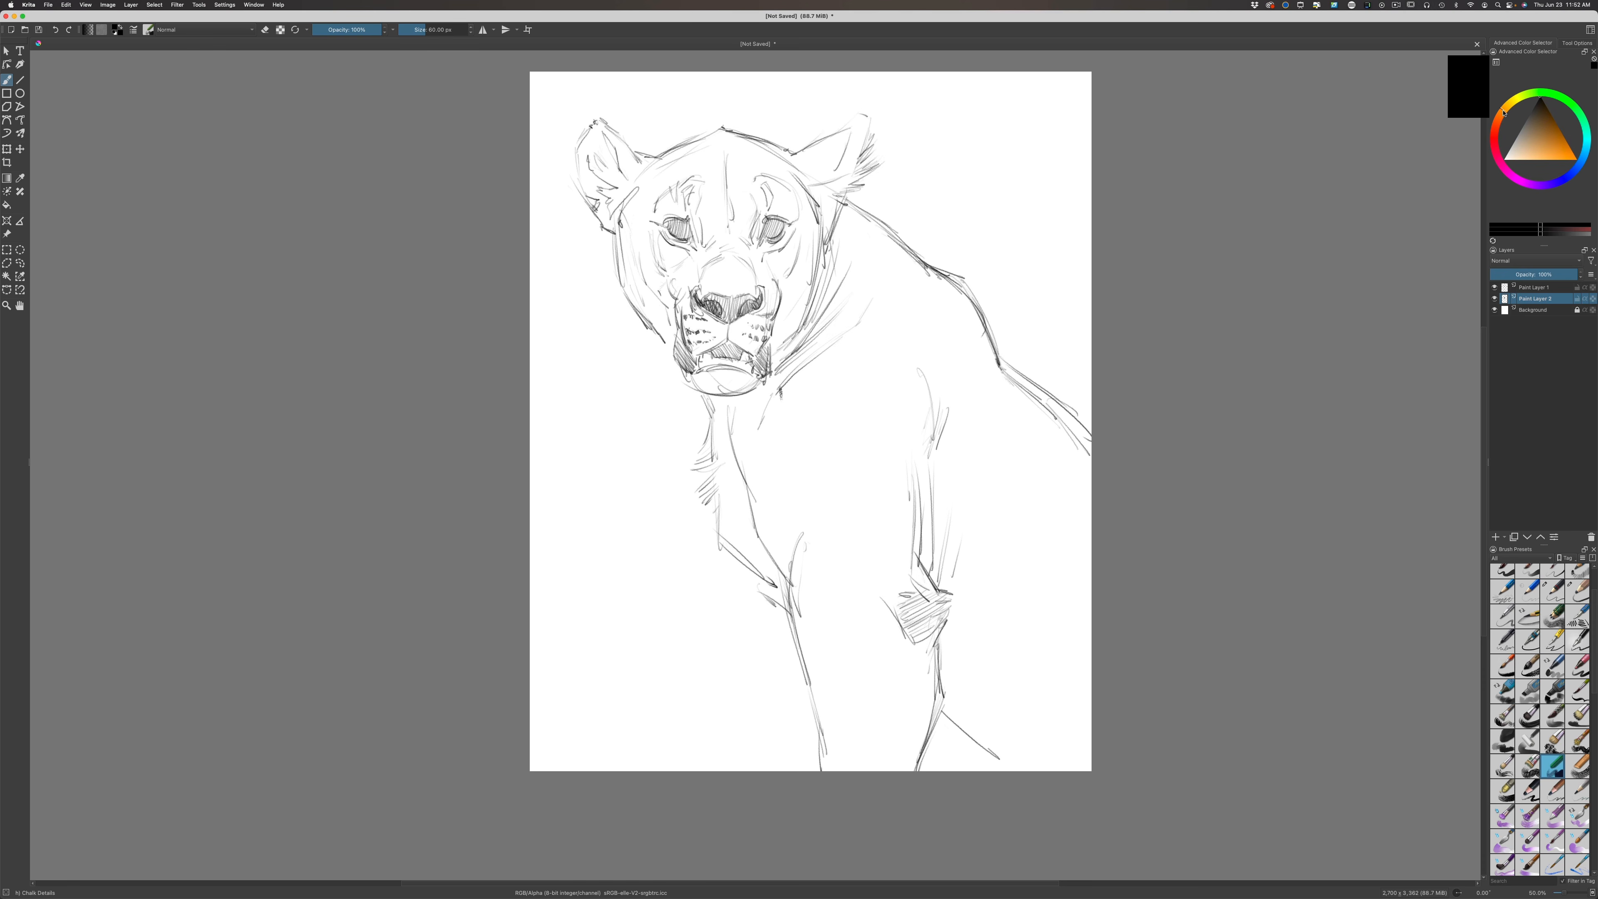
click(1496, 62)
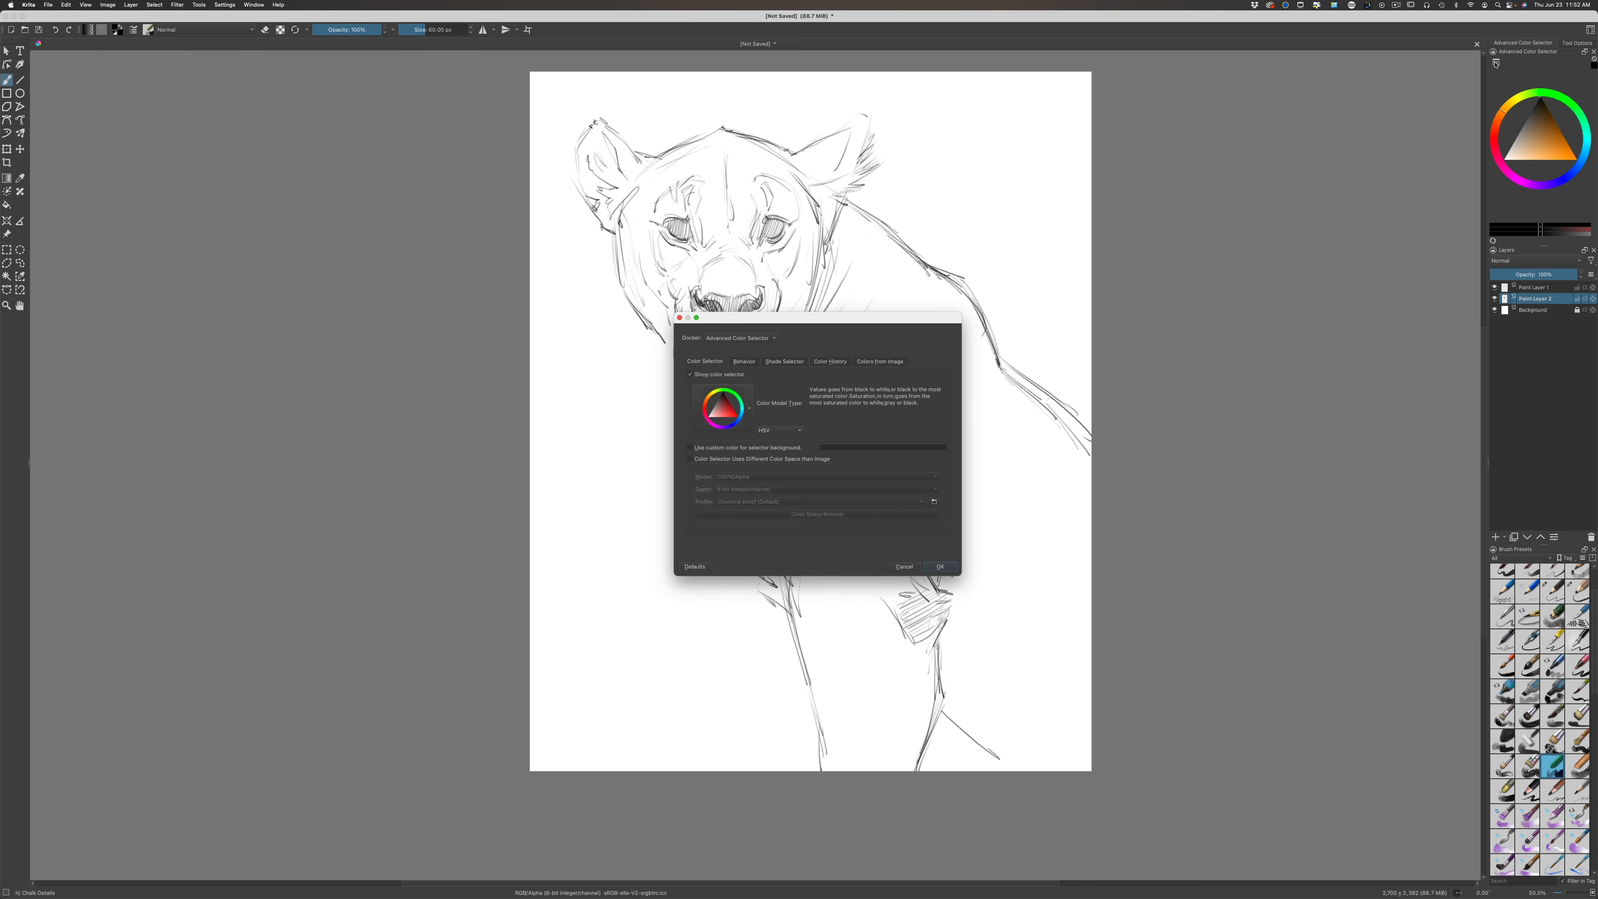
click(679, 318)
click(1496, 62)
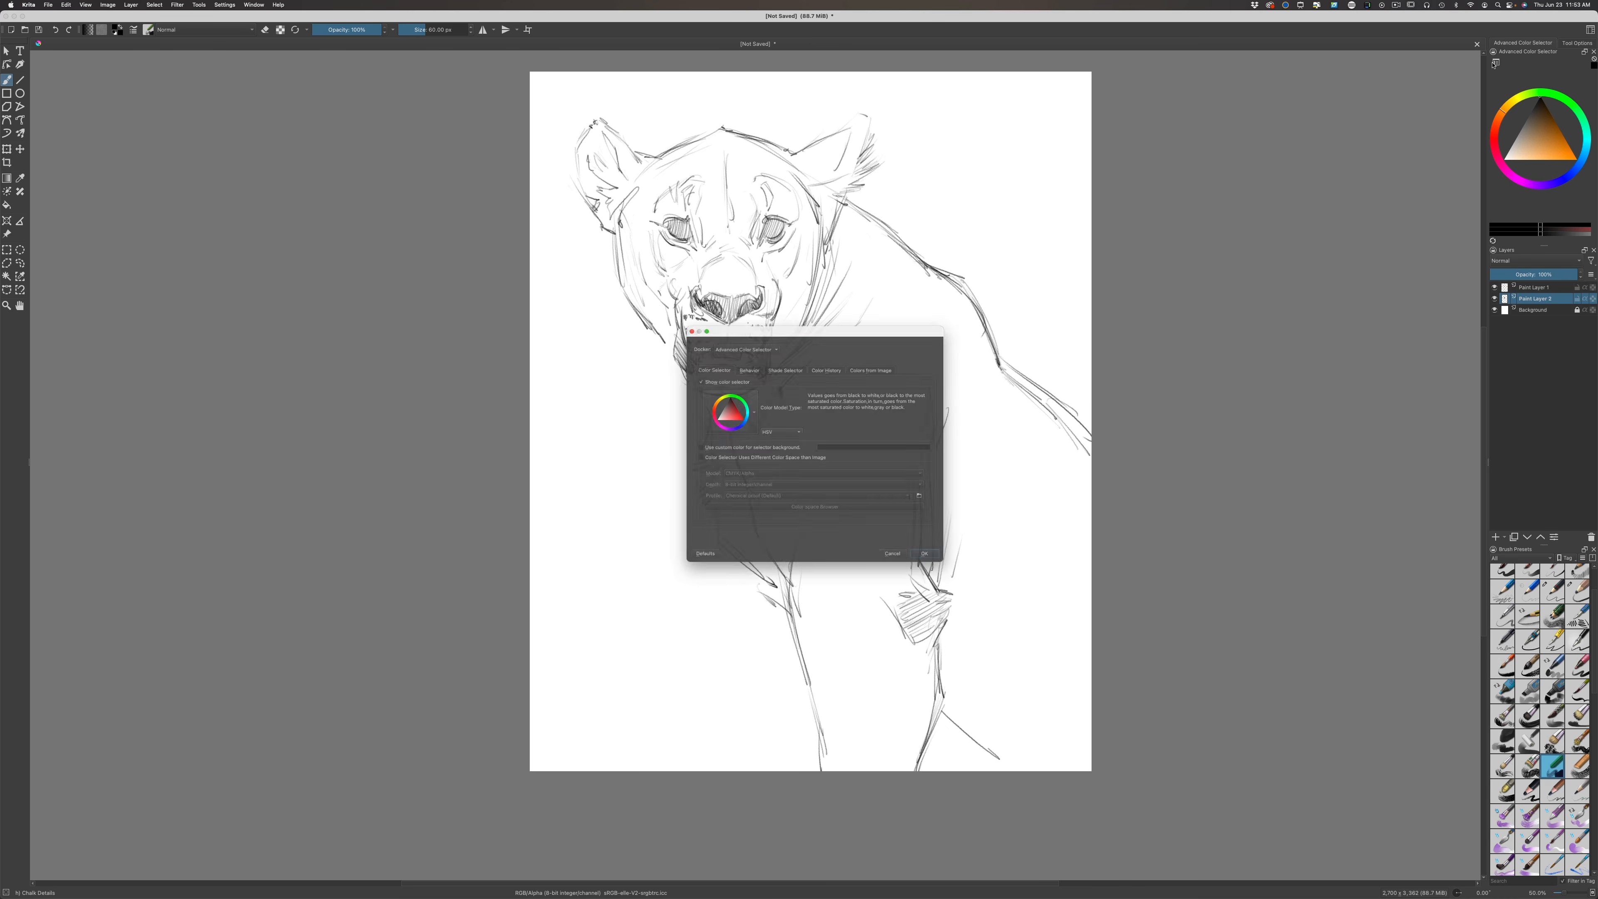
click(751, 411)
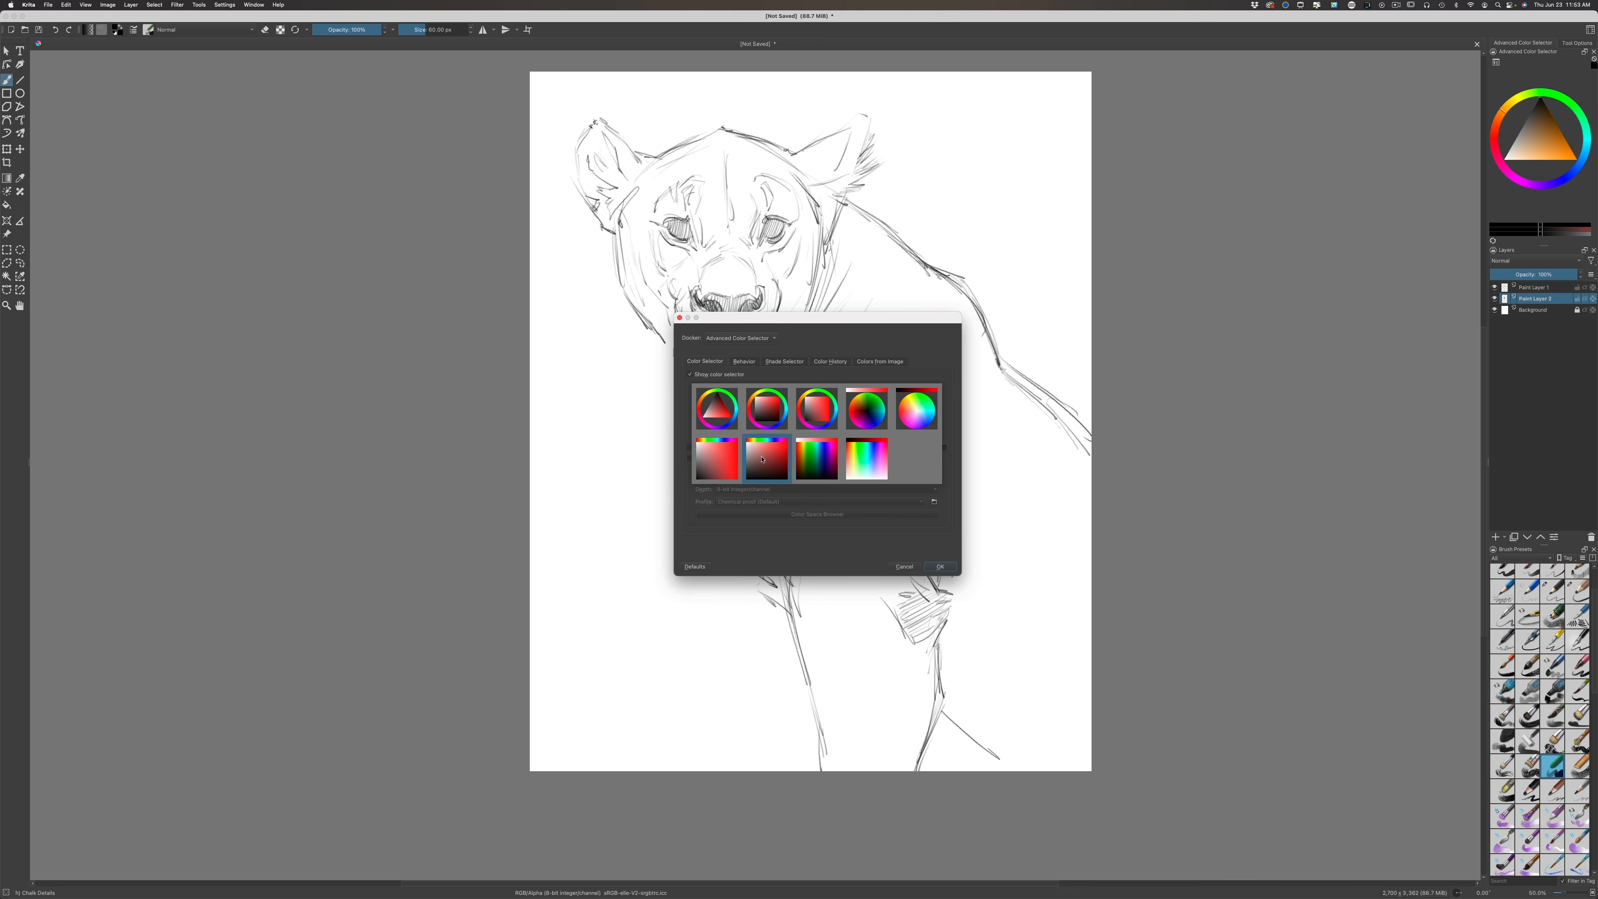
click(762, 458)
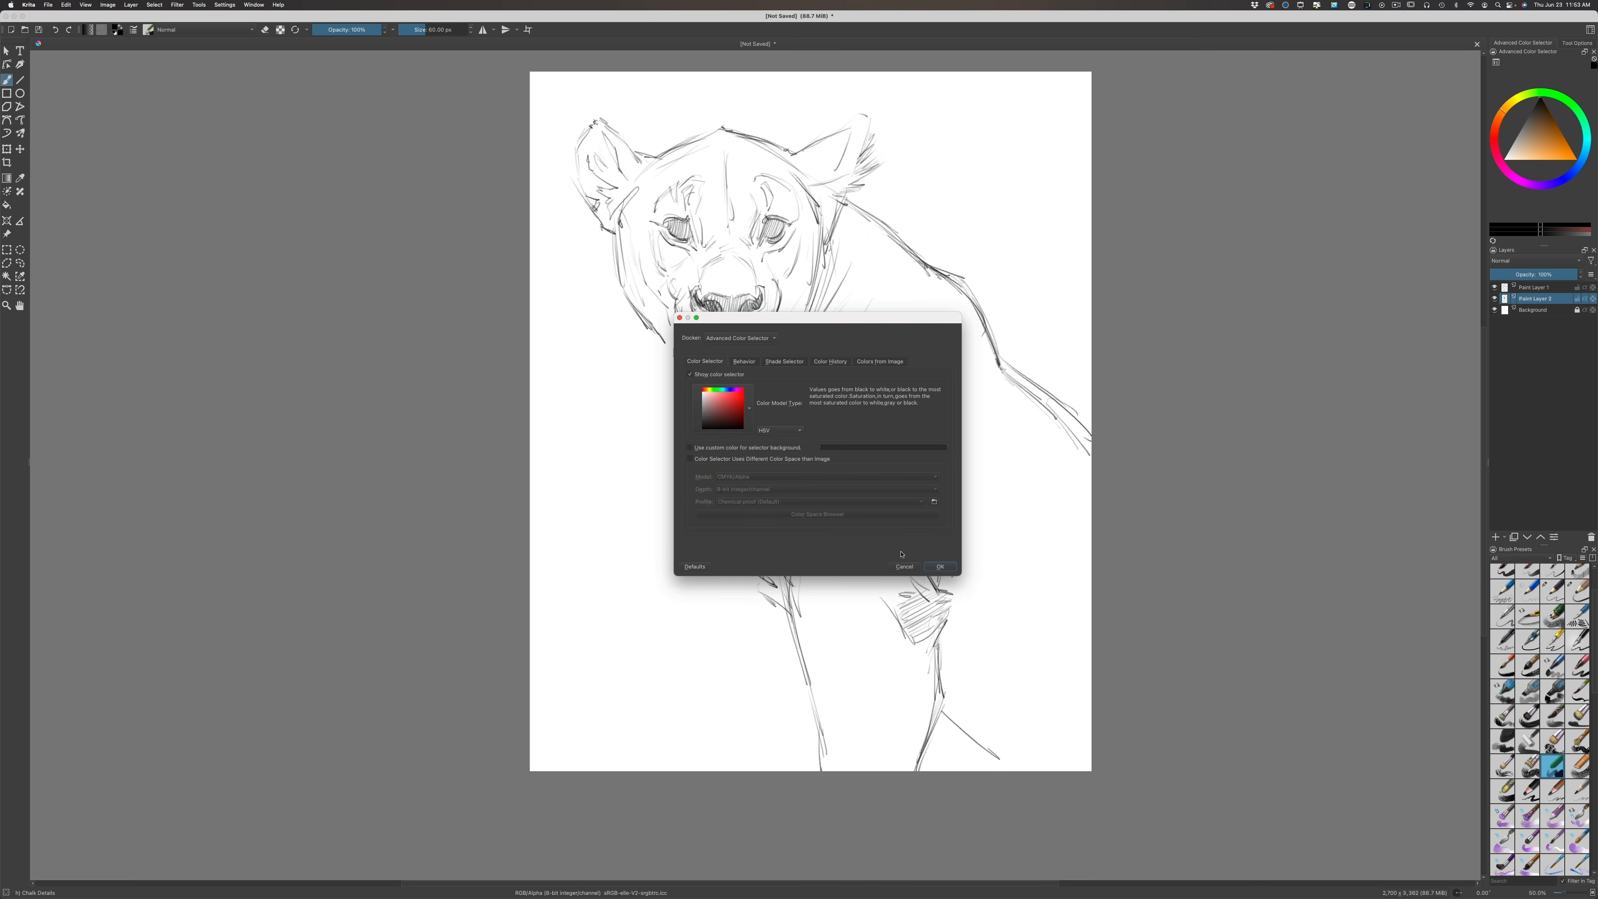
click(940, 566)
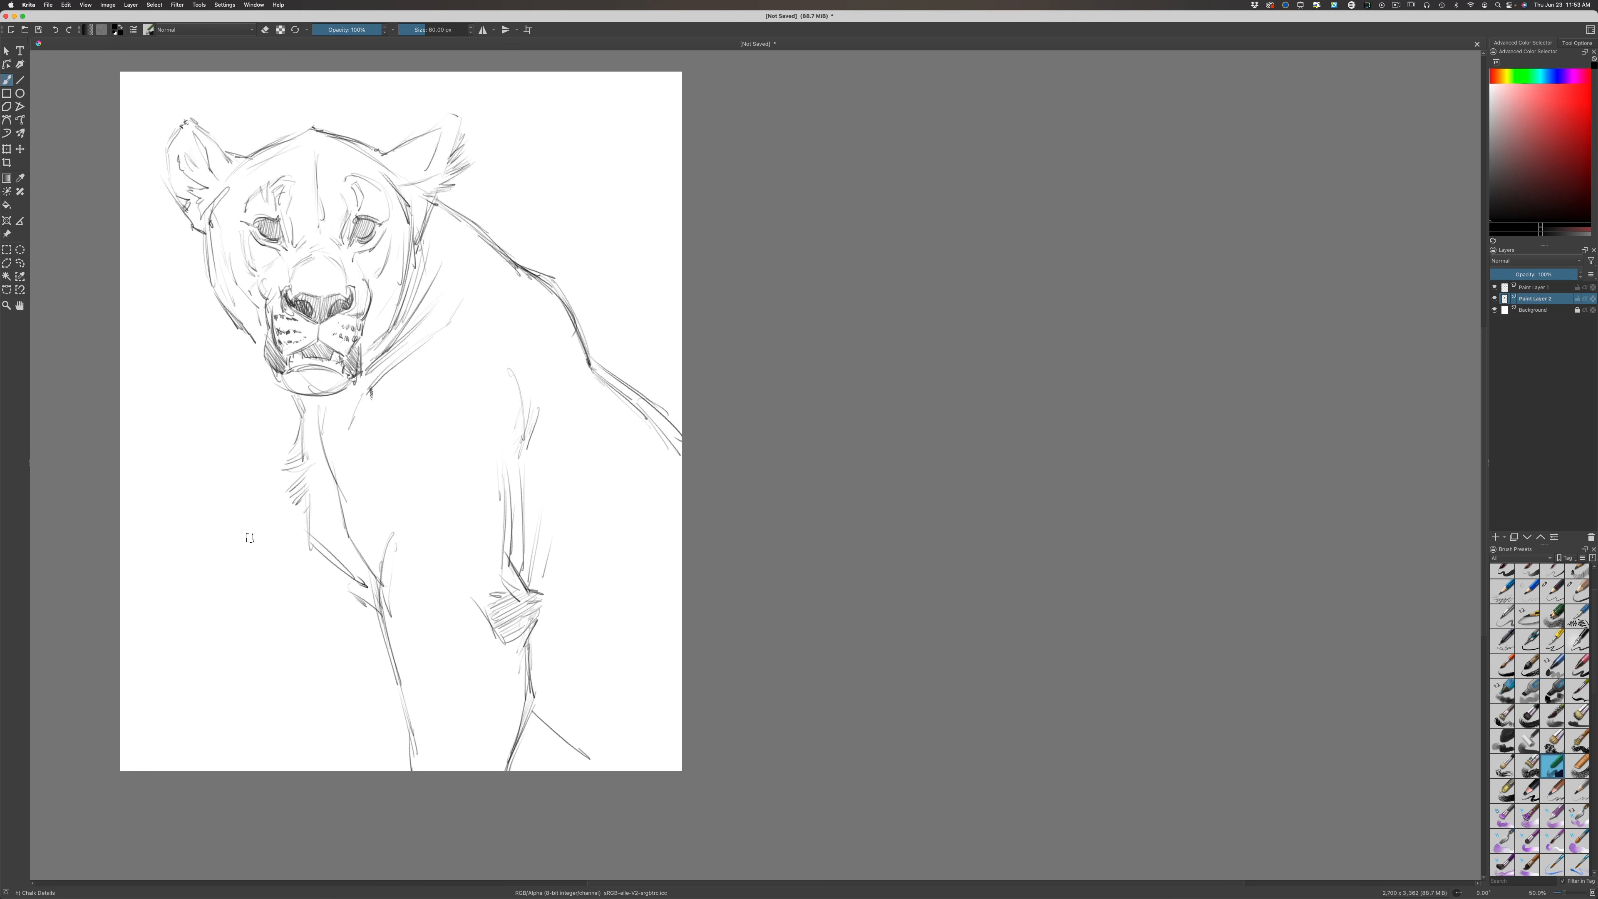
Recenter the canvas and set the paint colour to a medium orange-brown
drag(342, 621, 742, 629)
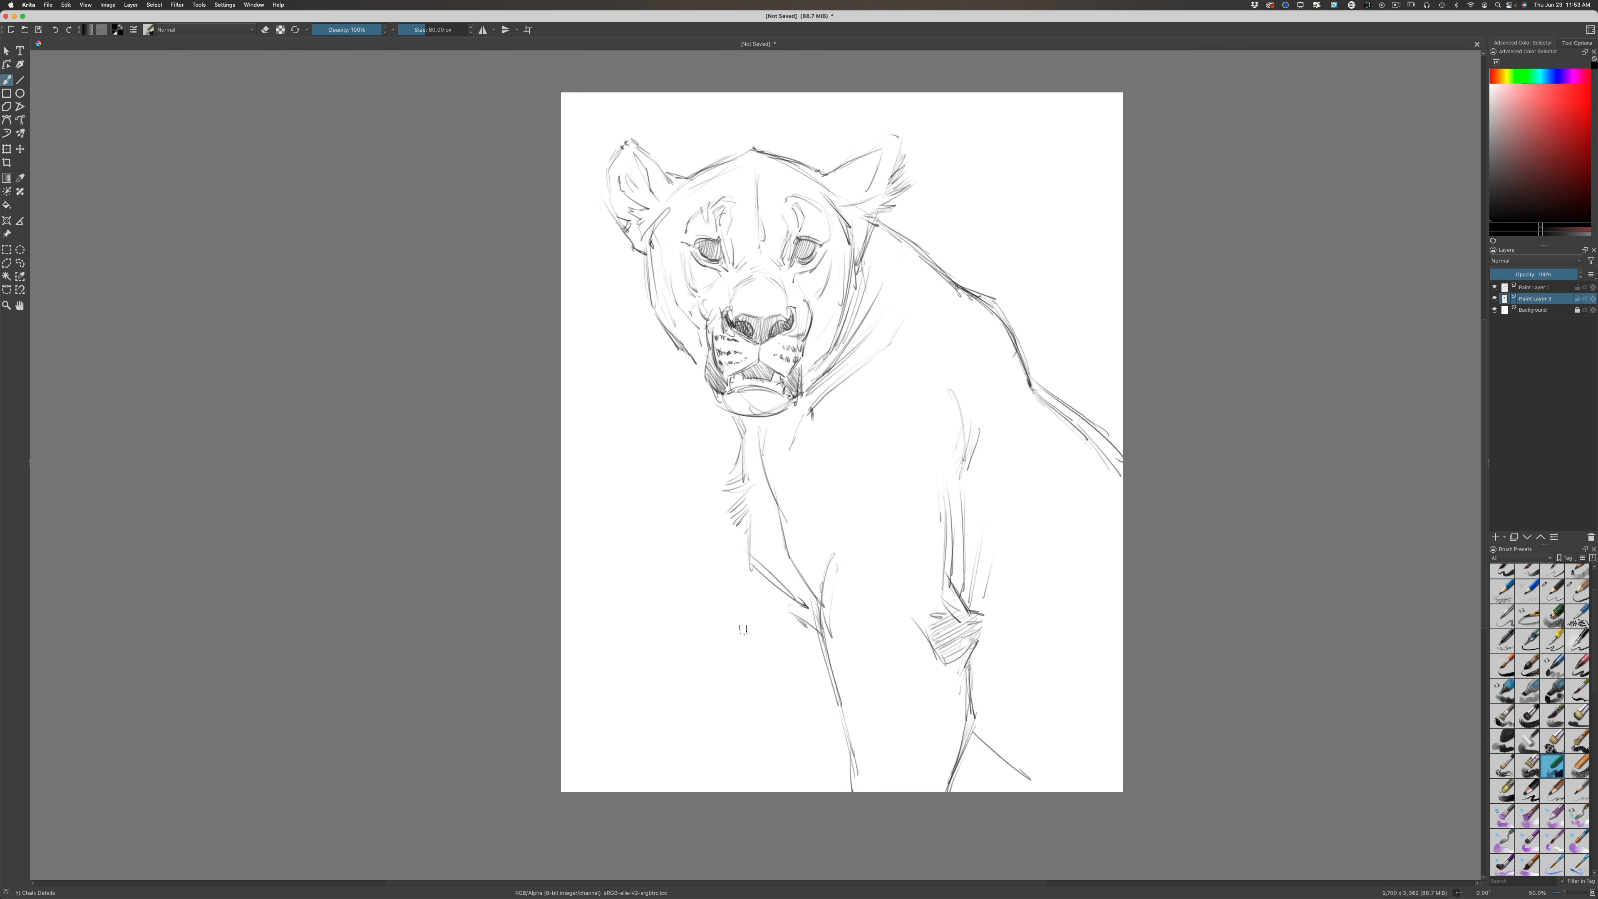
click(1502, 80)
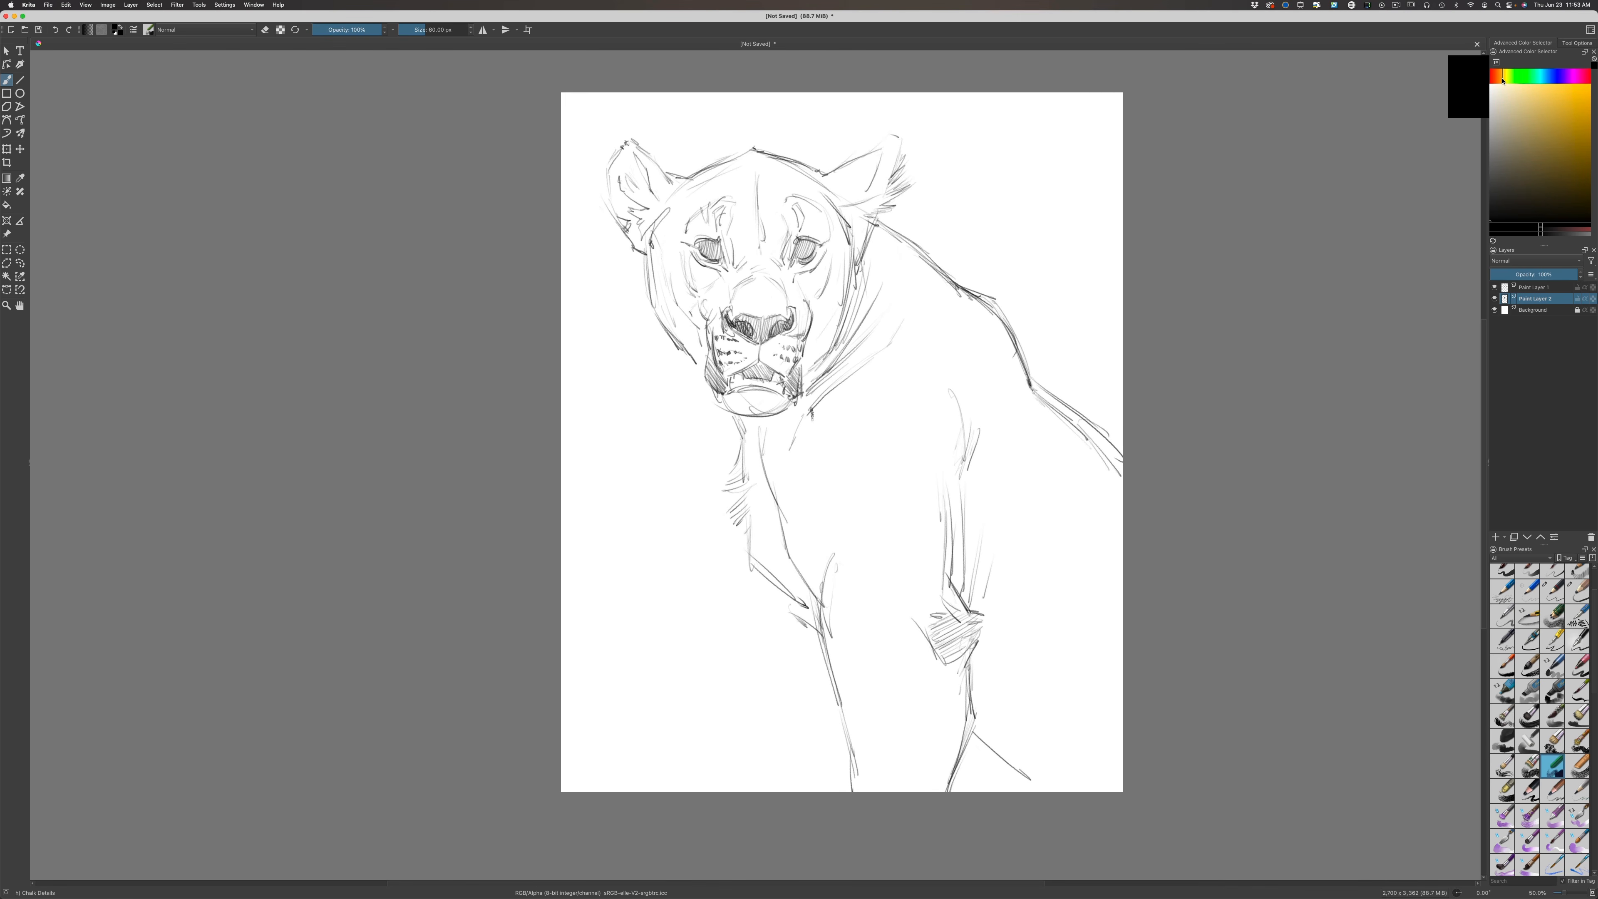
drag(1502, 81, 1501, 81)
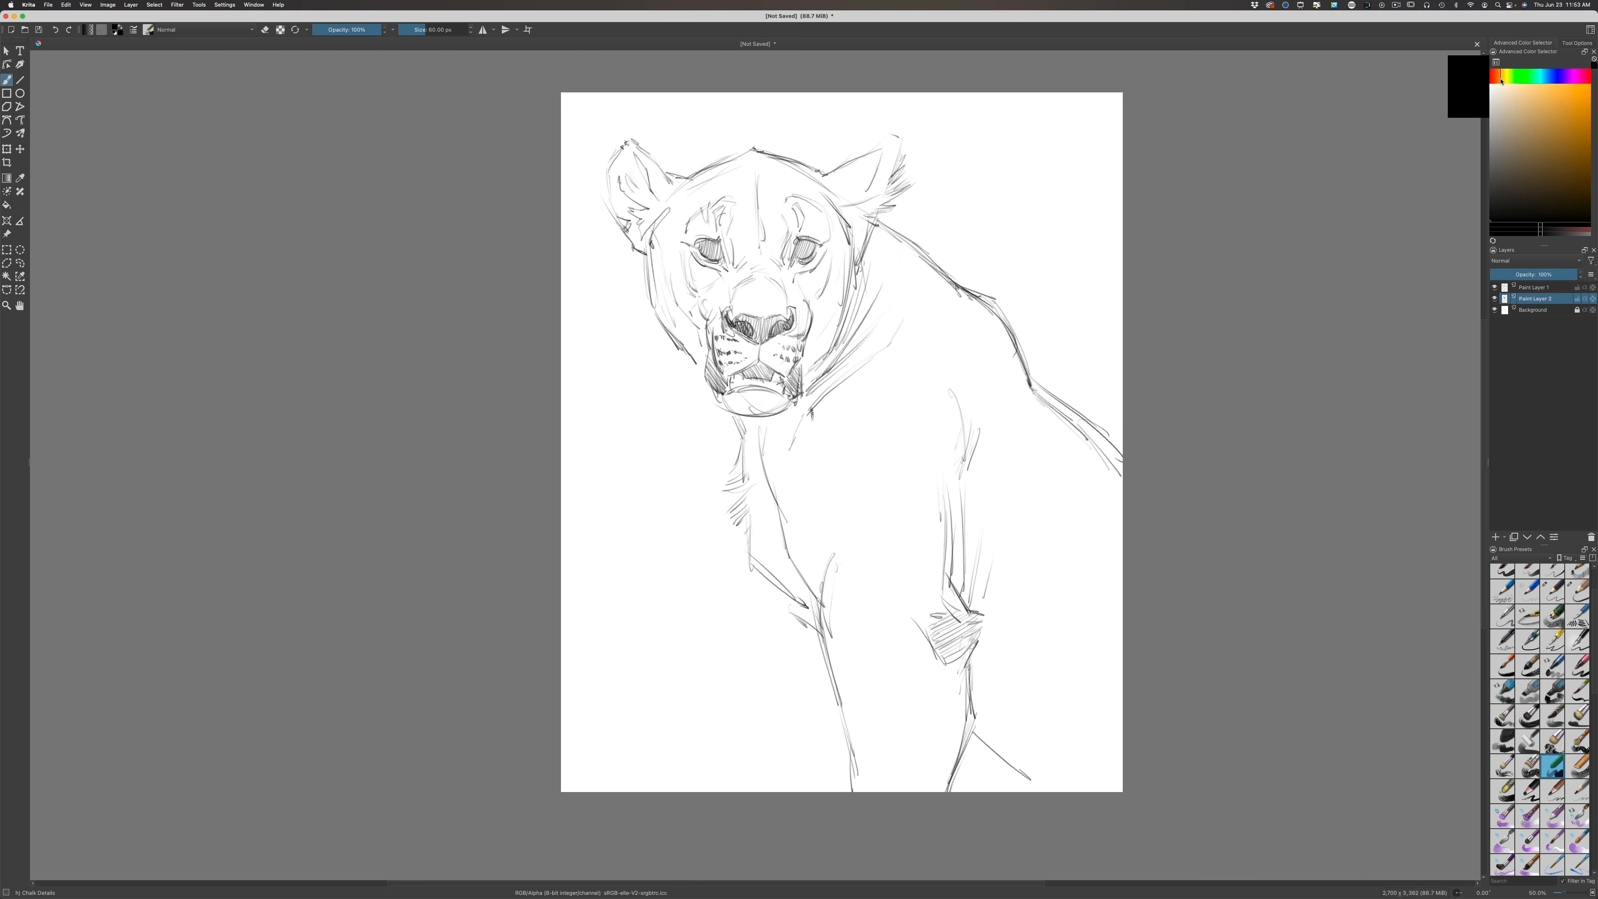
click(1561, 127)
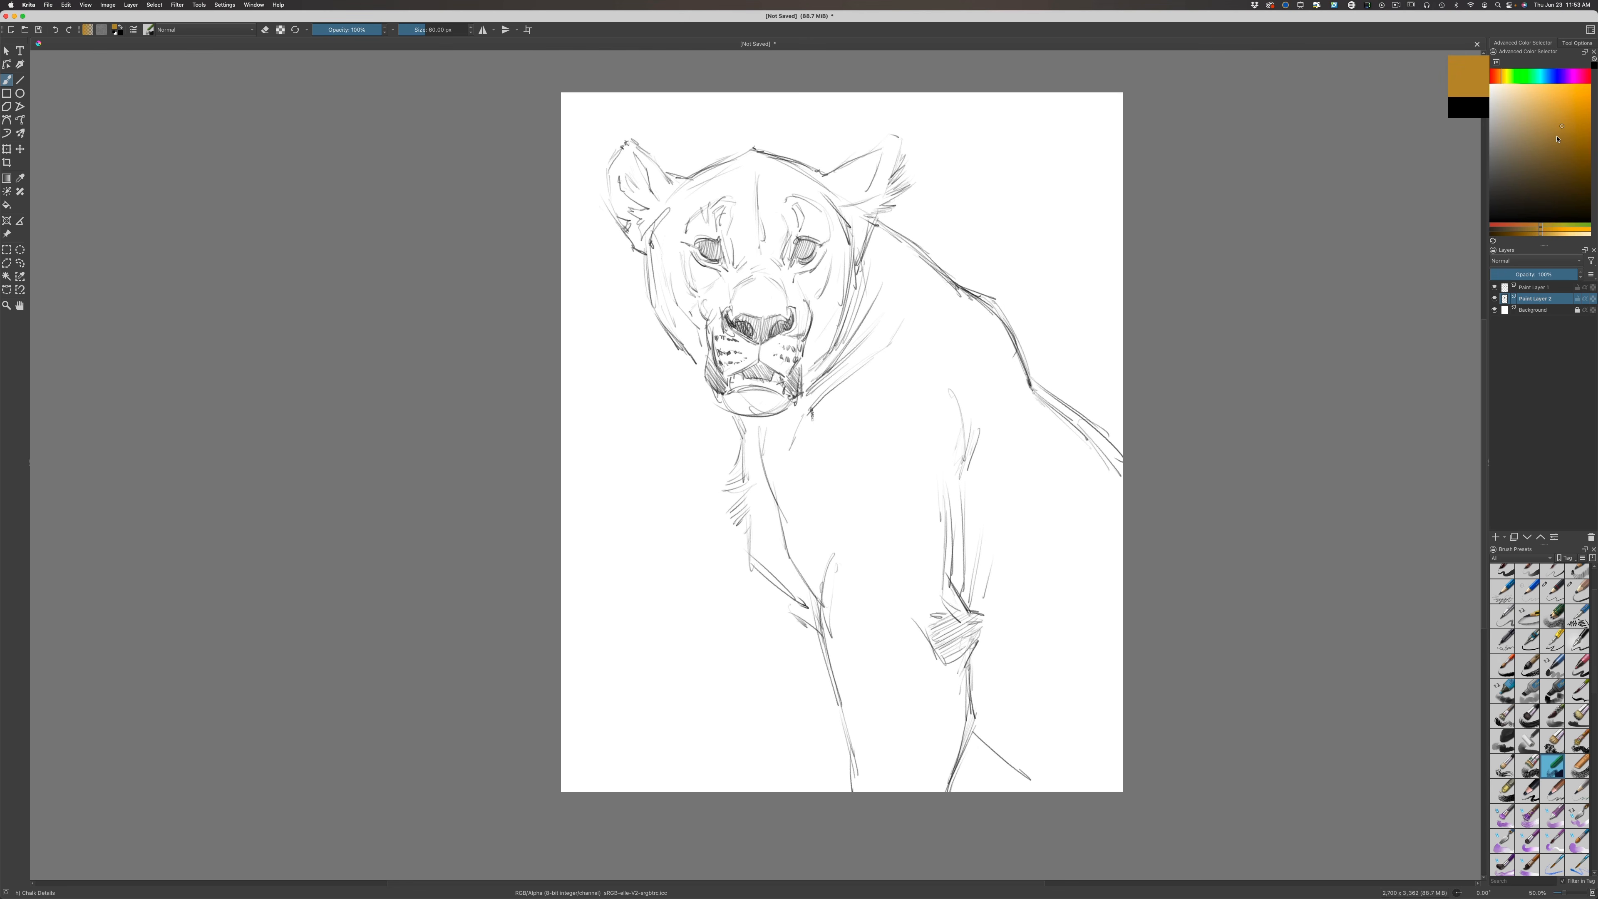
click(1560, 123)
click(1561, 119)
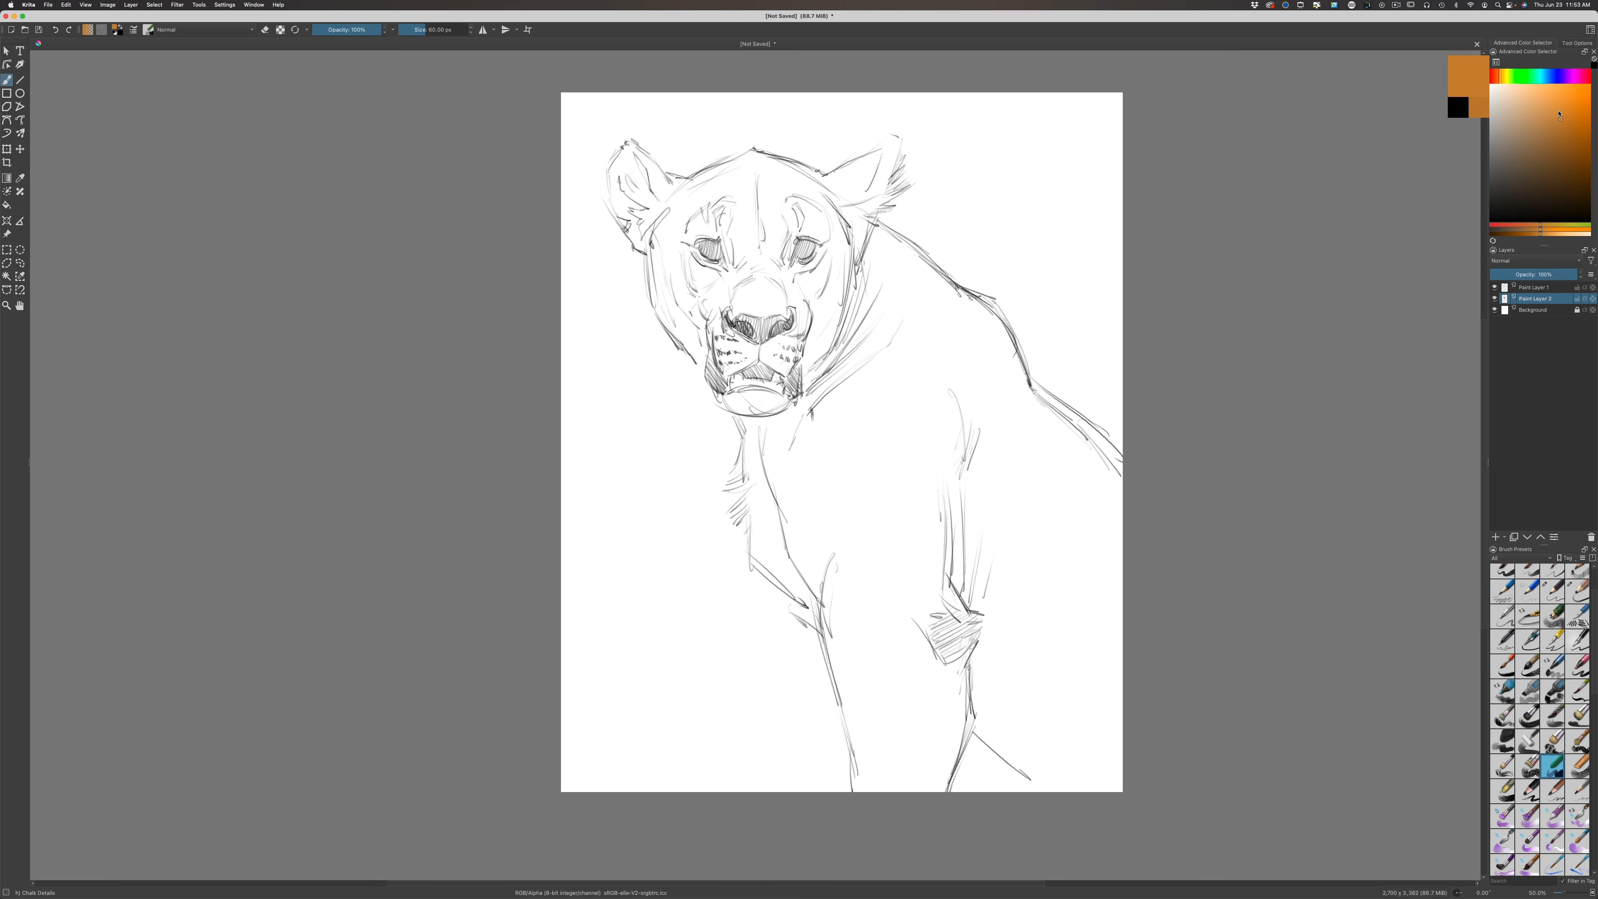
Enlarge the brush considerably and start blocking in the lioness's face with orange-brown on the new layer
key(bracketright)
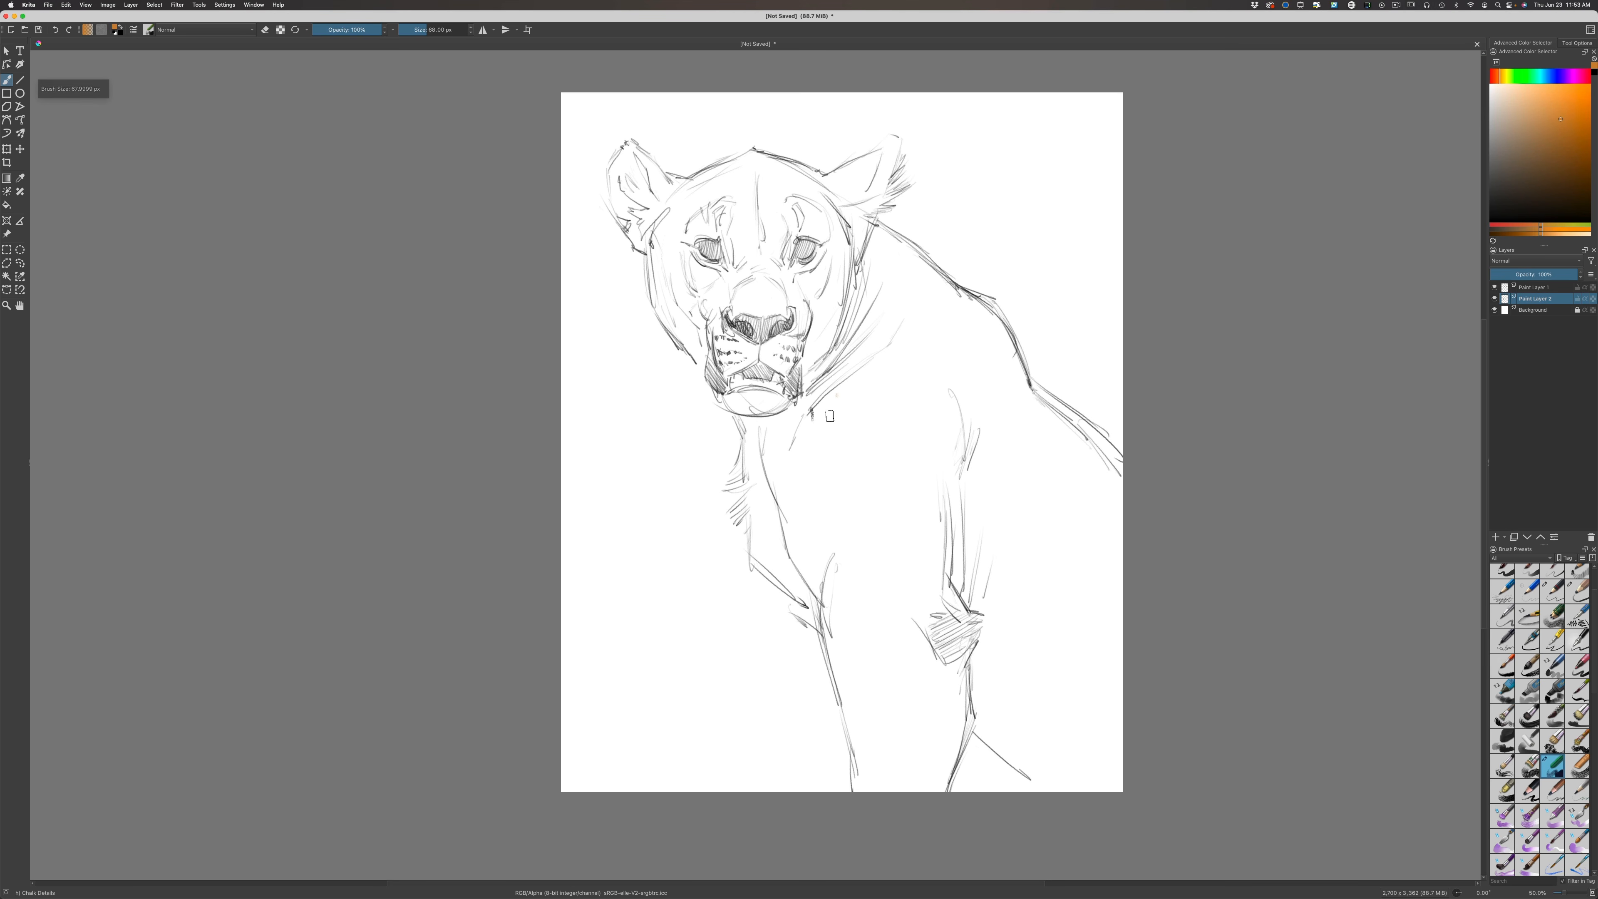
key(bracketright)
key(bracketright)
key(bracketright)
key(bracketright)
key(bracketright)
key(bracketright)
key(bracketright)
key(bracketright)
key(bracketright)
mouse_move(828, 380)
mouse_down()
mouse_move(858, 432)
mouse_move(842, 452)
mouse_move(817, 429)
mouse_move(828, 457)
mouse_move(801, 381)
mouse_move(824, 490)
mouse_move(762, 329)
mouse_move(841, 385)
mouse_move(842, 370)
mouse_move(885, 391)
mouse_move(924, 366)
mouse_move(862, 278)
mouse_move(985, 362)
mouse_move(960, 304)
mouse_move(998, 330)
mouse_move(982, 310)
mouse_move(1029, 403)
mouse_move(1004, 339)
mouse_move(893, 250)
mouse_move(995, 428)
mouse_move(942, 406)
mouse_move(935, 420)
mouse_move(869, 364)
mouse_move(859, 373)
mouse_move(911, 466)
mouse_move(911, 531)
mouse_move(932, 515)
mouse_move(937, 391)
mouse_move(794, 242)
mouse_move(809, 331)
mouse_move(749, 247)
mouse_move(725, 256)
mouse_move(760, 369)
mouse_move(674, 241)
mouse_move(670, 300)
mouse_move(652, 231)
mouse_move(658, 296)
mouse_move(696, 346)
mouse_move(656, 296)
mouse_move(742, 425)
mouse_move(727, 390)
mouse_move(764, 406)
mouse_move(682, 296)
mouse_move(676, 236)
mouse_up()
Enlarge the brush further and fill the neck, shoulder and chest, with rough strokes along the chest fur
key(bracketright)
key(bracketright)
key(bracketright)
mouse_move(768, 416)
mouse_down()
mouse_move(781, 472)
mouse_move(755, 475)
mouse_move(737, 403)
mouse_up()
mouse_move(771, 469)
mouse_down()
mouse_move(747, 443)
mouse_move(732, 479)
mouse_move(758, 459)
mouse_move(773, 478)
mouse_move(741, 550)
mouse_move(770, 500)
mouse_move(757, 565)
mouse_move(776, 561)
mouse_move(776, 599)
mouse_move(785, 556)
mouse_move(803, 585)
mouse_move(779, 521)
mouse_move(768, 535)
mouse_move(762, 464)
mouse_move(768, 561)
mouse_move(777, 491)
mouse_move(775, 524)
mouse_move(757, 461)
mouse_move(822, 586)
mouse_move(774, 436)
mouse_move(817, 595)
mouse_move(760, 531)
mouse_up()
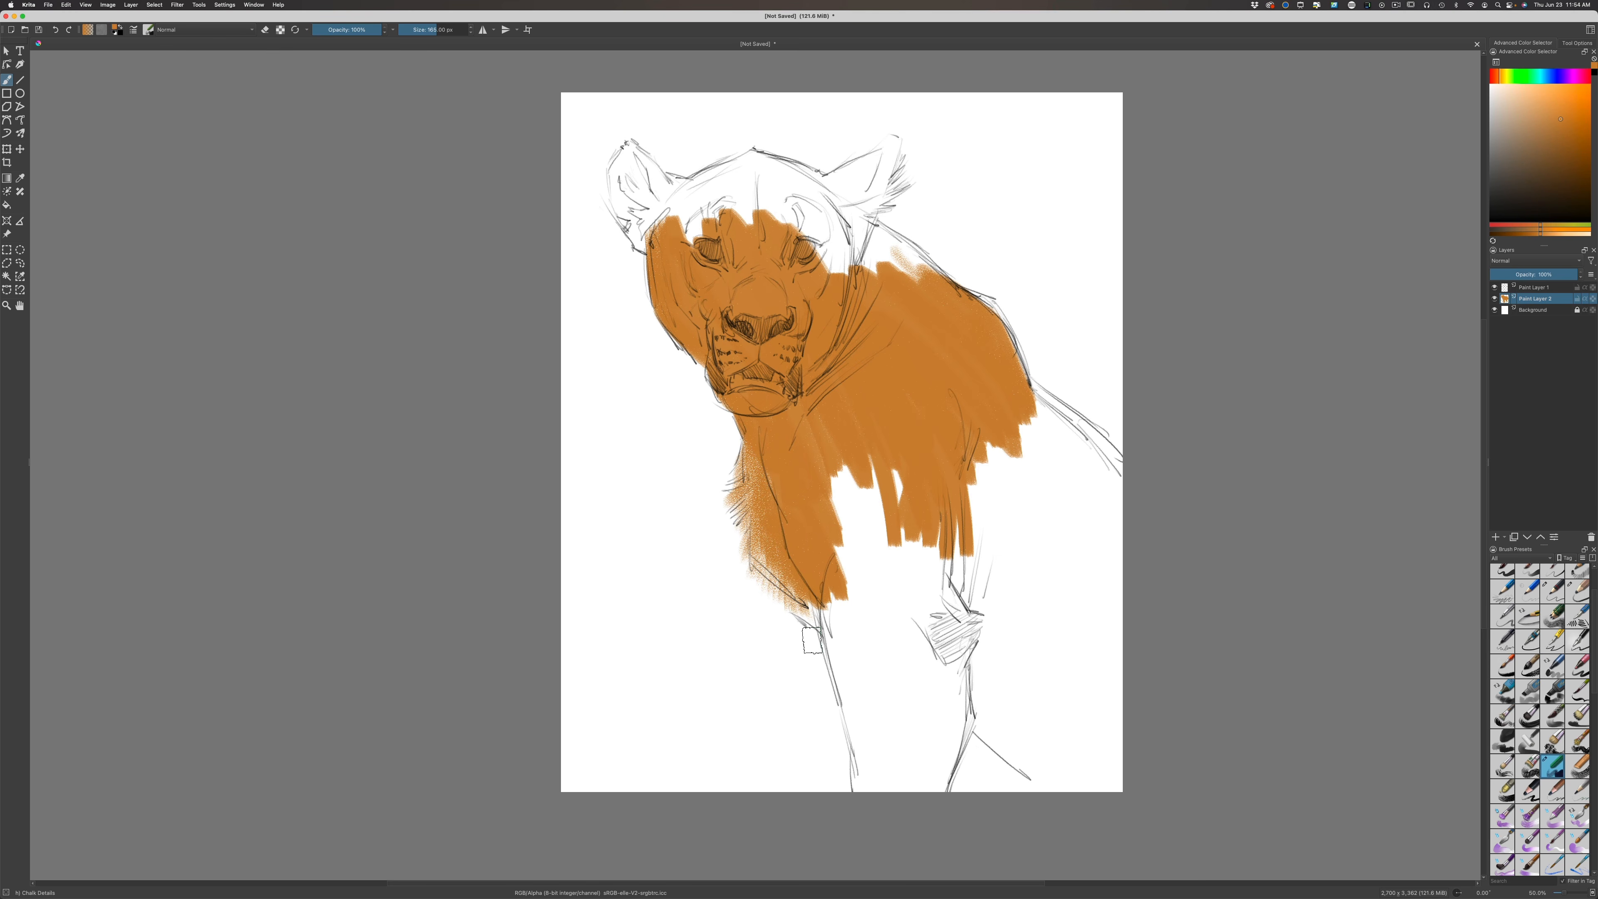
drag(759, 544, 784, 583)
Fill the lower chest, flank and hindquarters with orange-brown, following the back line to the canvas edge
mouse_move(826, 490)
mouse_down()
mouse_move(867, 531)
mouse_move(844, 415)
mouse_move(949, 430)
mouse_move(941, 389)
mouse_move(981, 403)
mouse_move(1009, 370)
mouse_move(1121, 481)
mouse_up()
drag(1025, 371, 938, 280)
drag(937, 280, 992, 318)
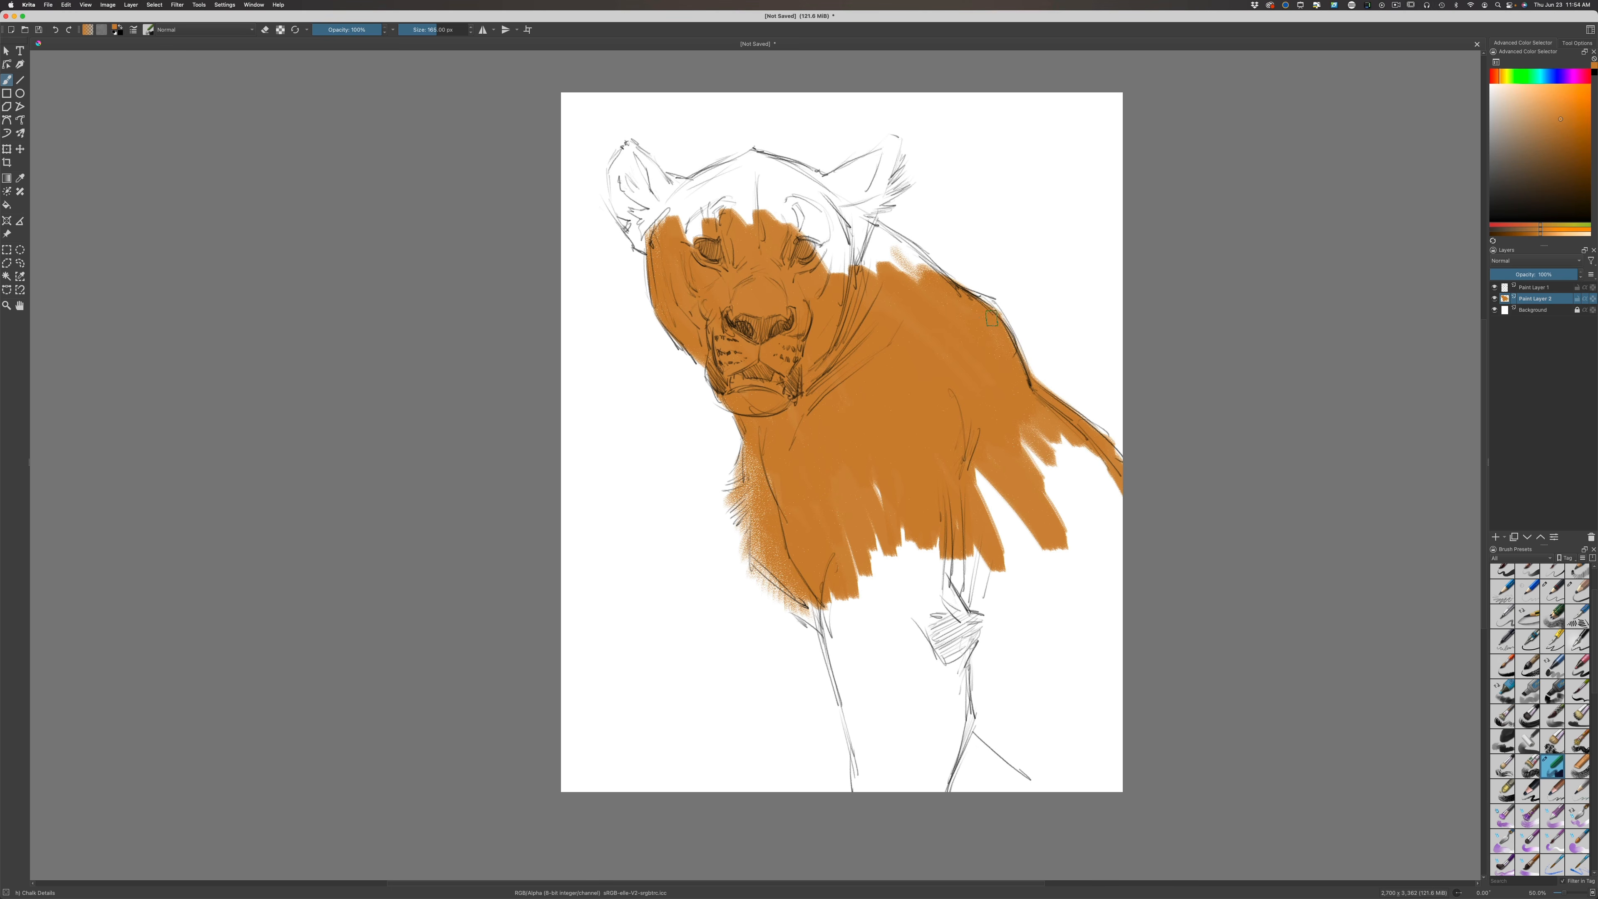
mouse_move(1035, 422)
mouse_down()
mouse_move(1114, 502)
mouse_move(1127, 494)
mouse_move(1133, 573)
mouse_move(1111, 566)
mouse_move(1118, 606)
mouse_move(1106, 603)
mouse_move(1115, 660)
mouse_move(1071, 628)
mouse_move(1068, 668)
mouse_move(984, 580)
mouse_up()
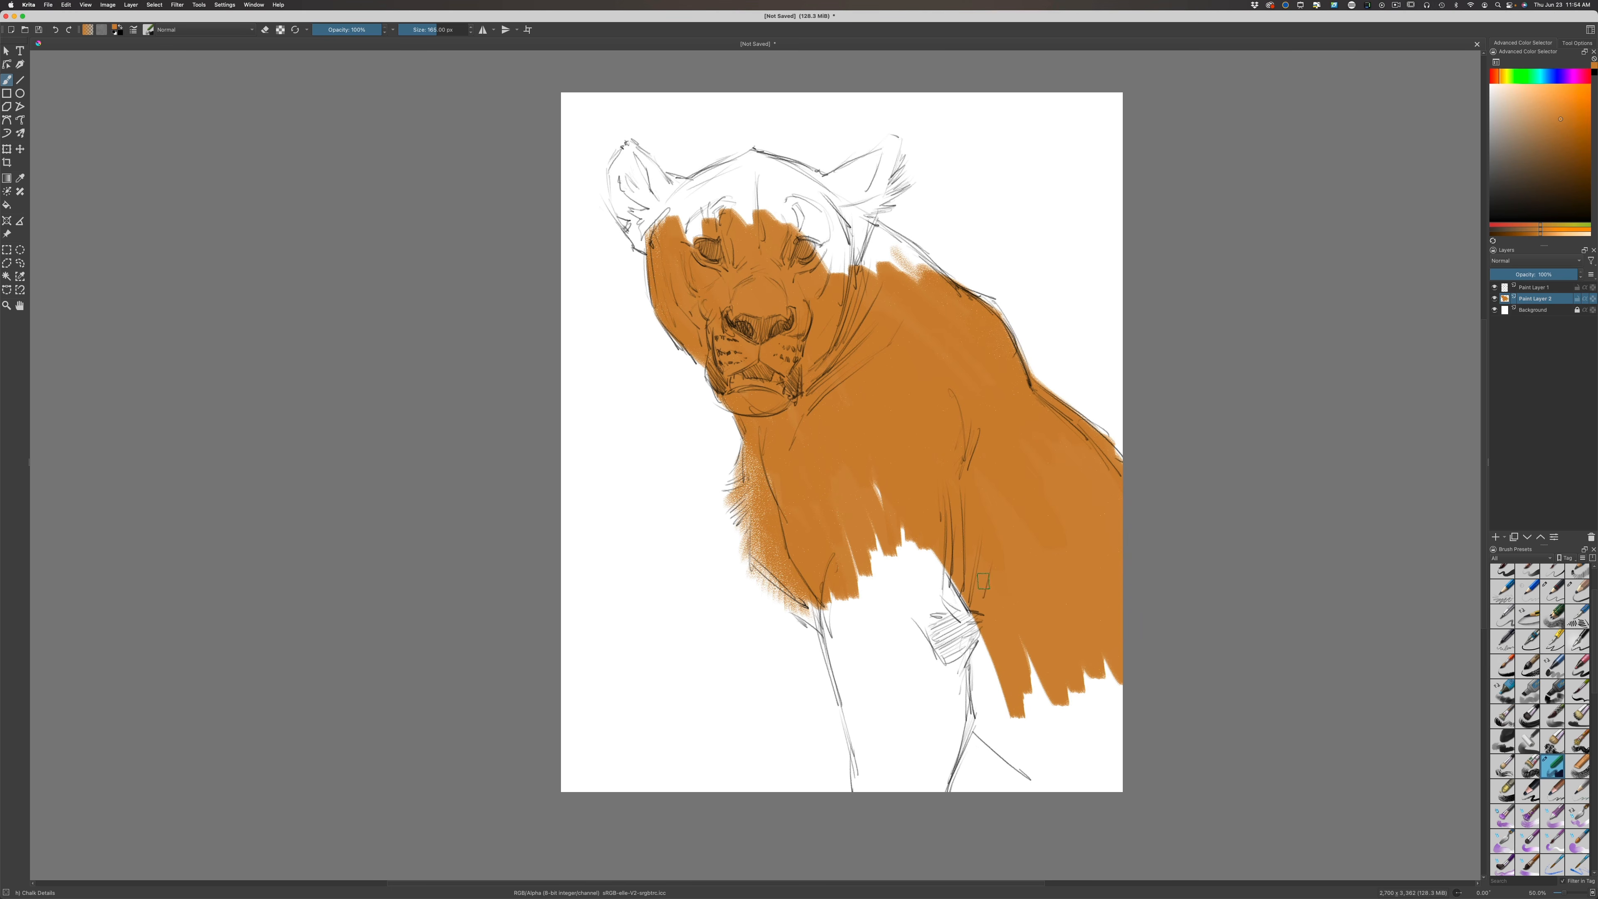
drag(1120, 459, 1020, 381)
Fill the forehead with orange-brown, reduce the brush size, and paint both ears
mouse_move(756, 207)
mouse_down()
mouse_move(850, 213)
mouse_move(925, 264)
mouse_move(777, 173)
mouse_move(752, 208)
mouse_move(698, 222)
mouse_move(717, 179)
mouse_move(679, 202)
mouse_move(703, 186)
mouse_move(820, 187)
mouse_move(730, 163)
mouse_move(752, 151)
mouse_move(679, 189)
mouse_move(636, 152)
mouse_move(693, 192)
mouse_up()
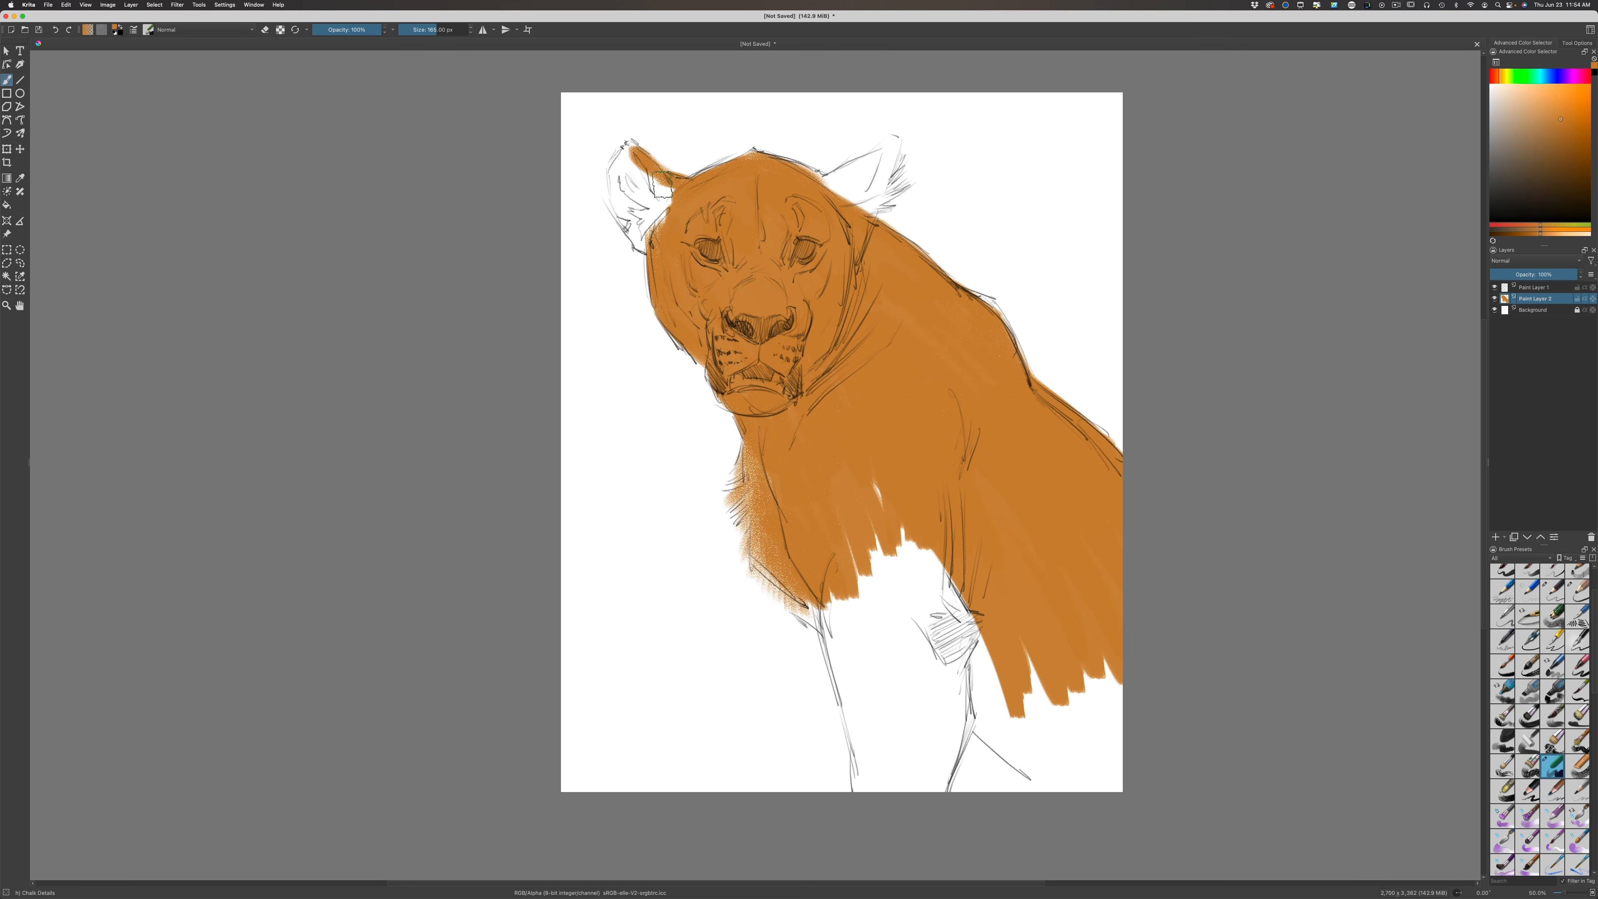
key(bracketleft)
key(bracketleft)
key(bracketleft)
mouse_move(626, 158)
mouse_down()
mouse_move(637, 248)
mouse_move(658, 258)
mouse_move(654, 189)
mouse_move(677, 203)
mouse_move(627, 155)
mouse_move(659, 232)
mouse_move(641, 225)
mouse_move(619, 202)
mouse_up()
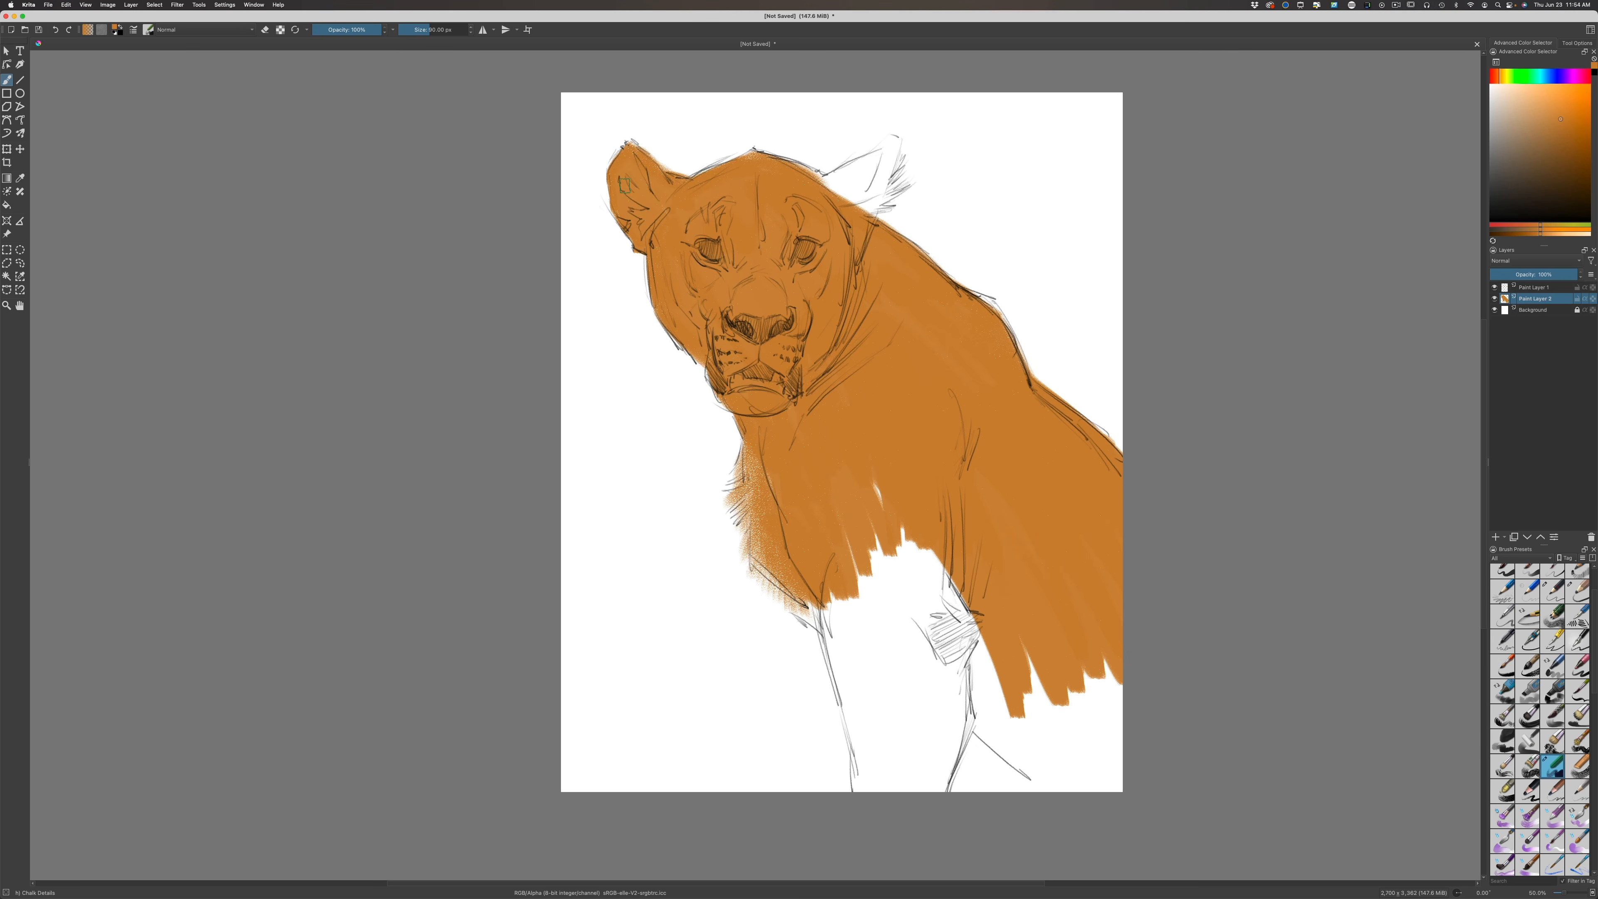
drag(898, 137, 878, 203)
mouse_move(889, 136)
mouse_down()
mouse_move(864, 168)
mouse_move(809, 171)
mouse_move(821, 183)
mouse_move(870, 160)
mouse_move(839, 190)
mouse_move(889, 151)
mouse_move(862, 204)
mouse_move(871, 177)
mouse_move(819, 199)
mouse_move(902, 166)
mouse_move(872, 211)
mouse_up()
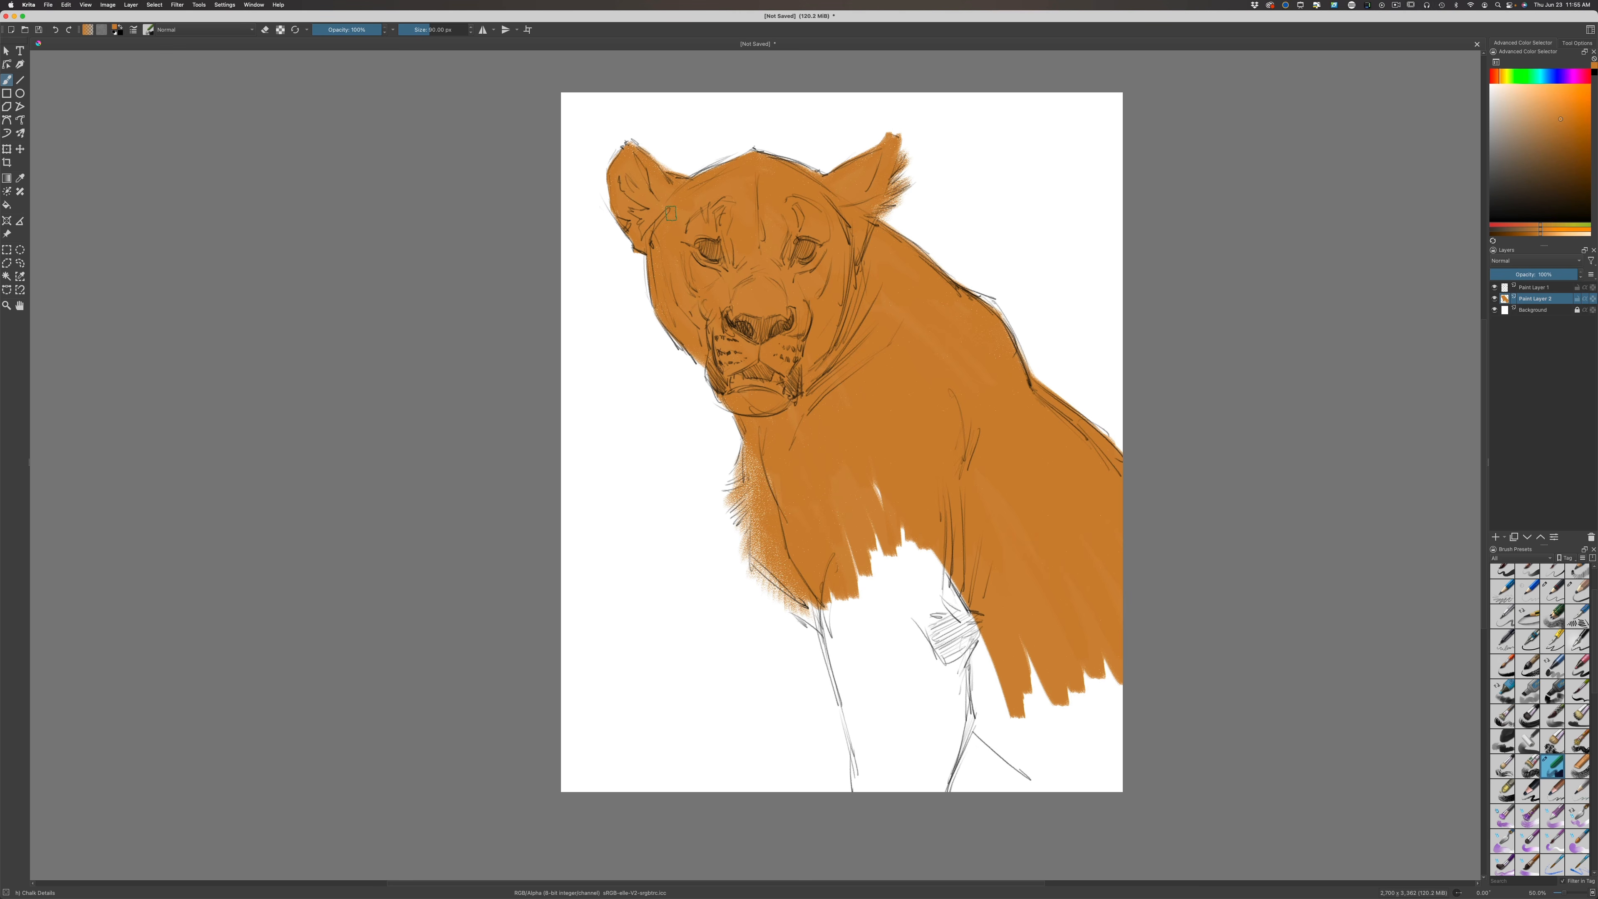
Enlarge the brush and fill the gap below the chest and the upper front leg with orange-brown
key(bracketright)
key(bracketright)
mouse_move(927, 549)
mouse_down()
mouse_move(937, 695)
mouse_move(940, 590)
mouse_move(891, 492)
mouse_up()
key(bracketright)
key(bracketright)
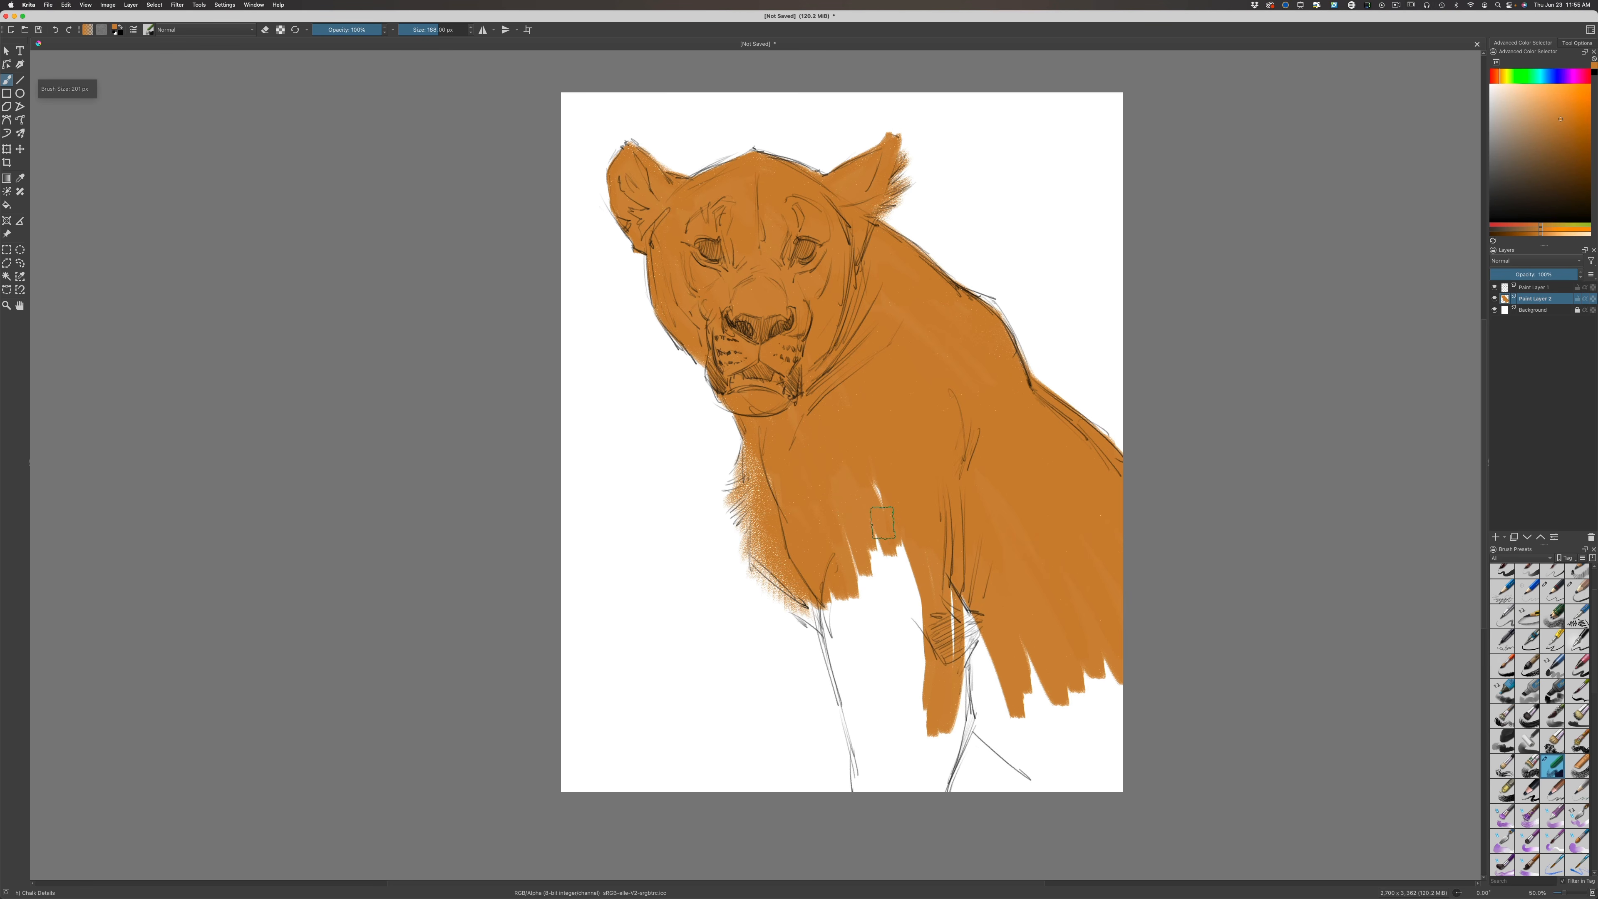
mouse_move(928, 674)
mouse_down()
mouse_move(851, 453)
mouse_move(827, 481)
mouse_move(827, 536)
mouse_move(878, 744)
mouse_up()
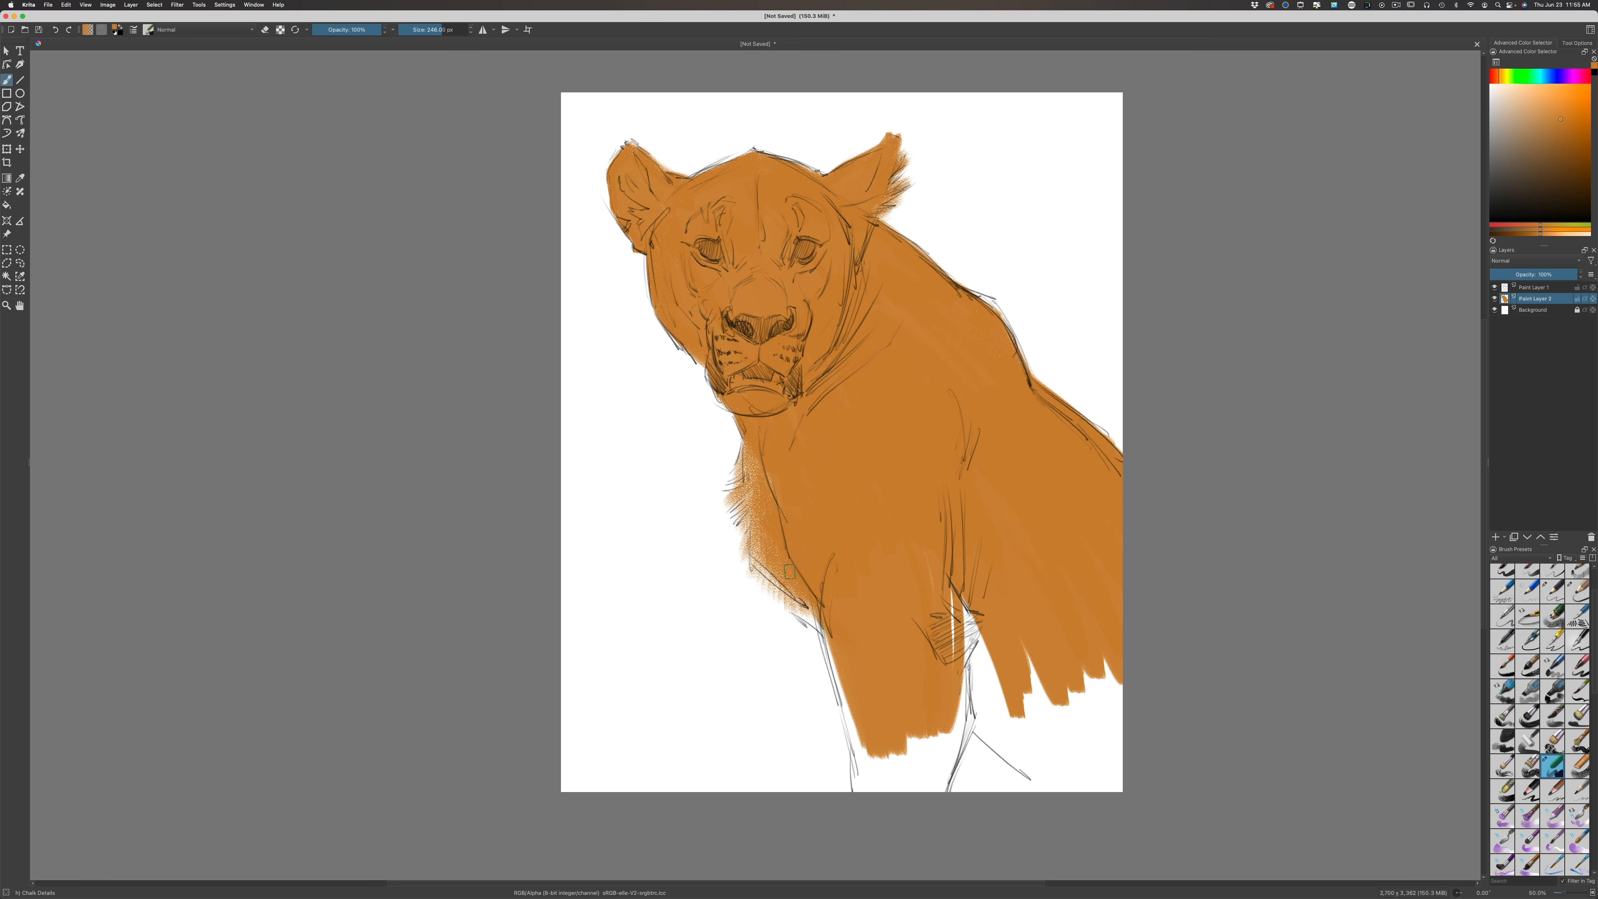
Fill the rest of the front leg, the elbow, the belly and the rear body down to the canvas edge
mouse_move(837, 636)
mouse_down()
mouse_move(875, 753)
mouse_move(823, 616)
mouse_move(871, 751)
mouse_move(844, 651)
mouse_move(854, 718)
mouse_up()
mouse_move(931, 633)
mouse_down()
mouse_move(923, 799)
mouse_move(953, 750)
mouse_move(966, 701)
mouse_move(941, 717)
mouse_move(913, 665)
mouse_move(875, 793)
mouse_move(897, 614)
mouse_move(948, 662)
mouse_move(1011, 678)
mouse_move(1058, 763)
mouse_move(925, 651)
mouse_move(1065, 784)
mouse_move(937, 683)
mouse_move(1081, 792)
mouse_move(964, 714)
mouse_move(1010, 750)
mouse_up()
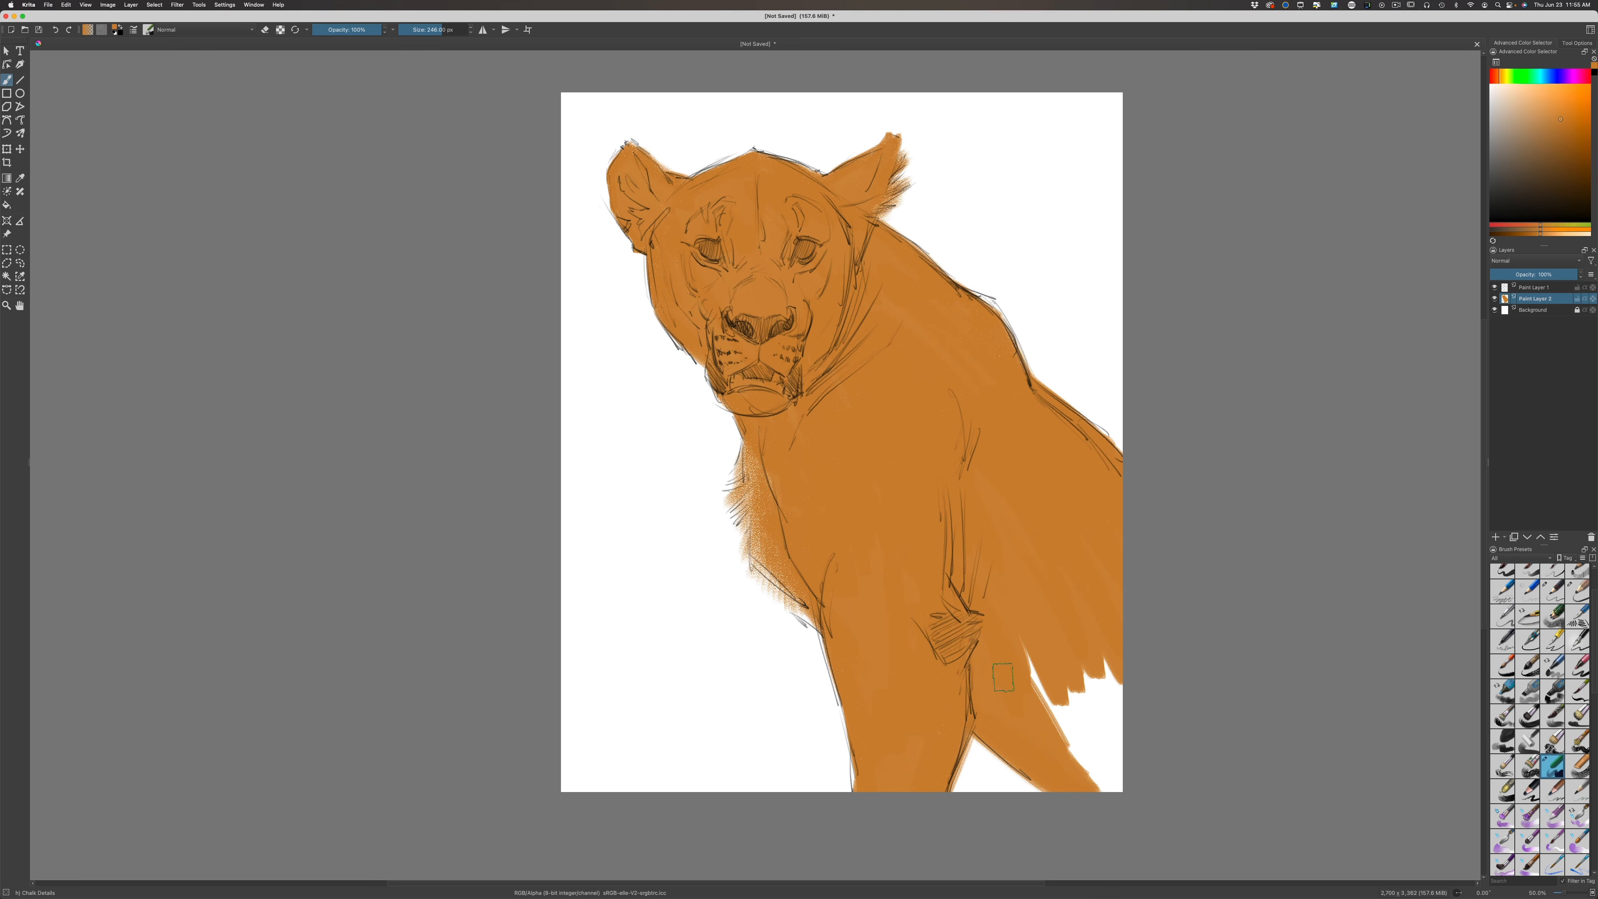
mouse_move(1004, 678)
mouse_down()
mouse_move(1012, 619)
mouse_move(1055, 640)
mouse_move(1016, 486)
mouse_move(1081, 774)
mouse_move(1019, 732)
mouse_move(1027, 572)
mouse_move(966, 378)
mouse_up()
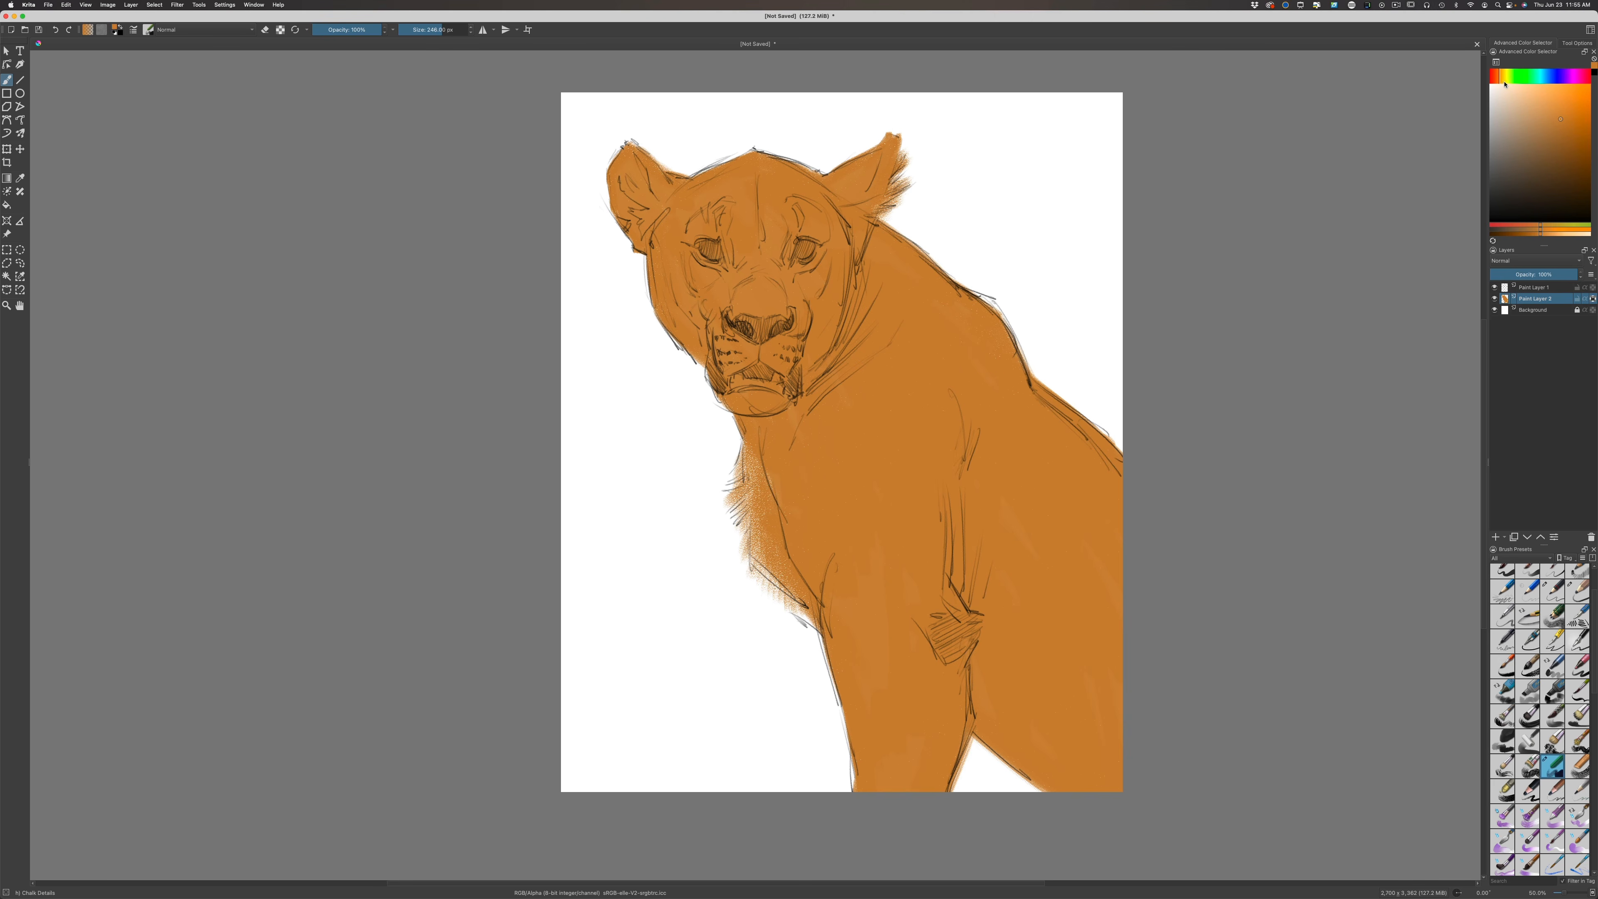
Choose a pale tan, lower the brush opacity, and highlight the right cheek and the neck edge behind it with a smaller brush
drag(1558, 123, 1529, 109)
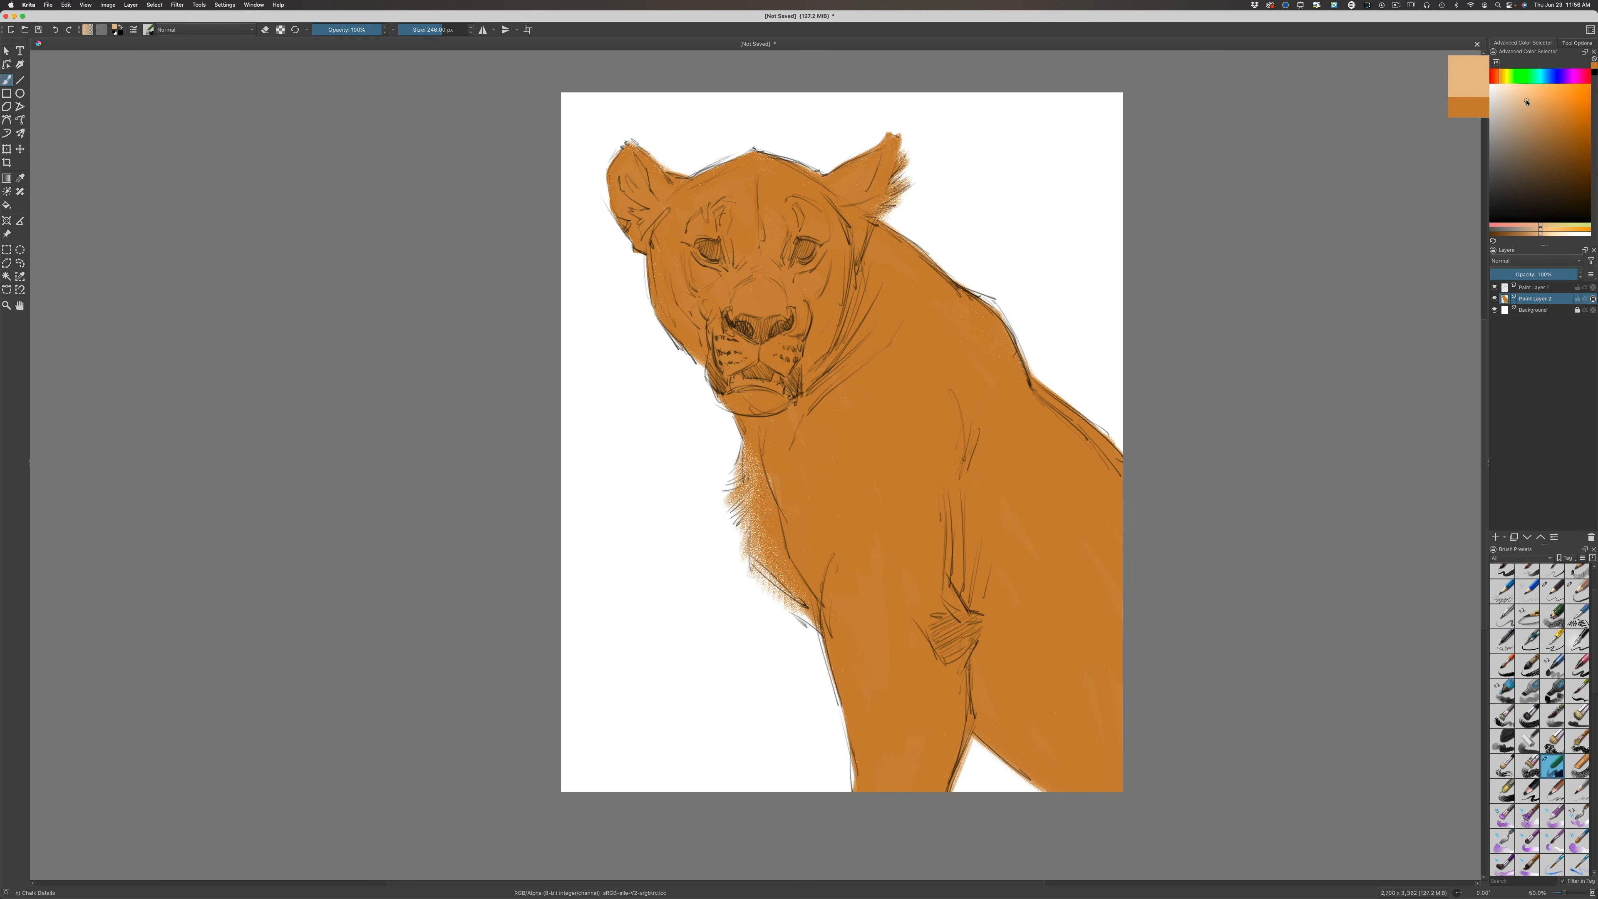
drag(1527, 100, 1526, 100)
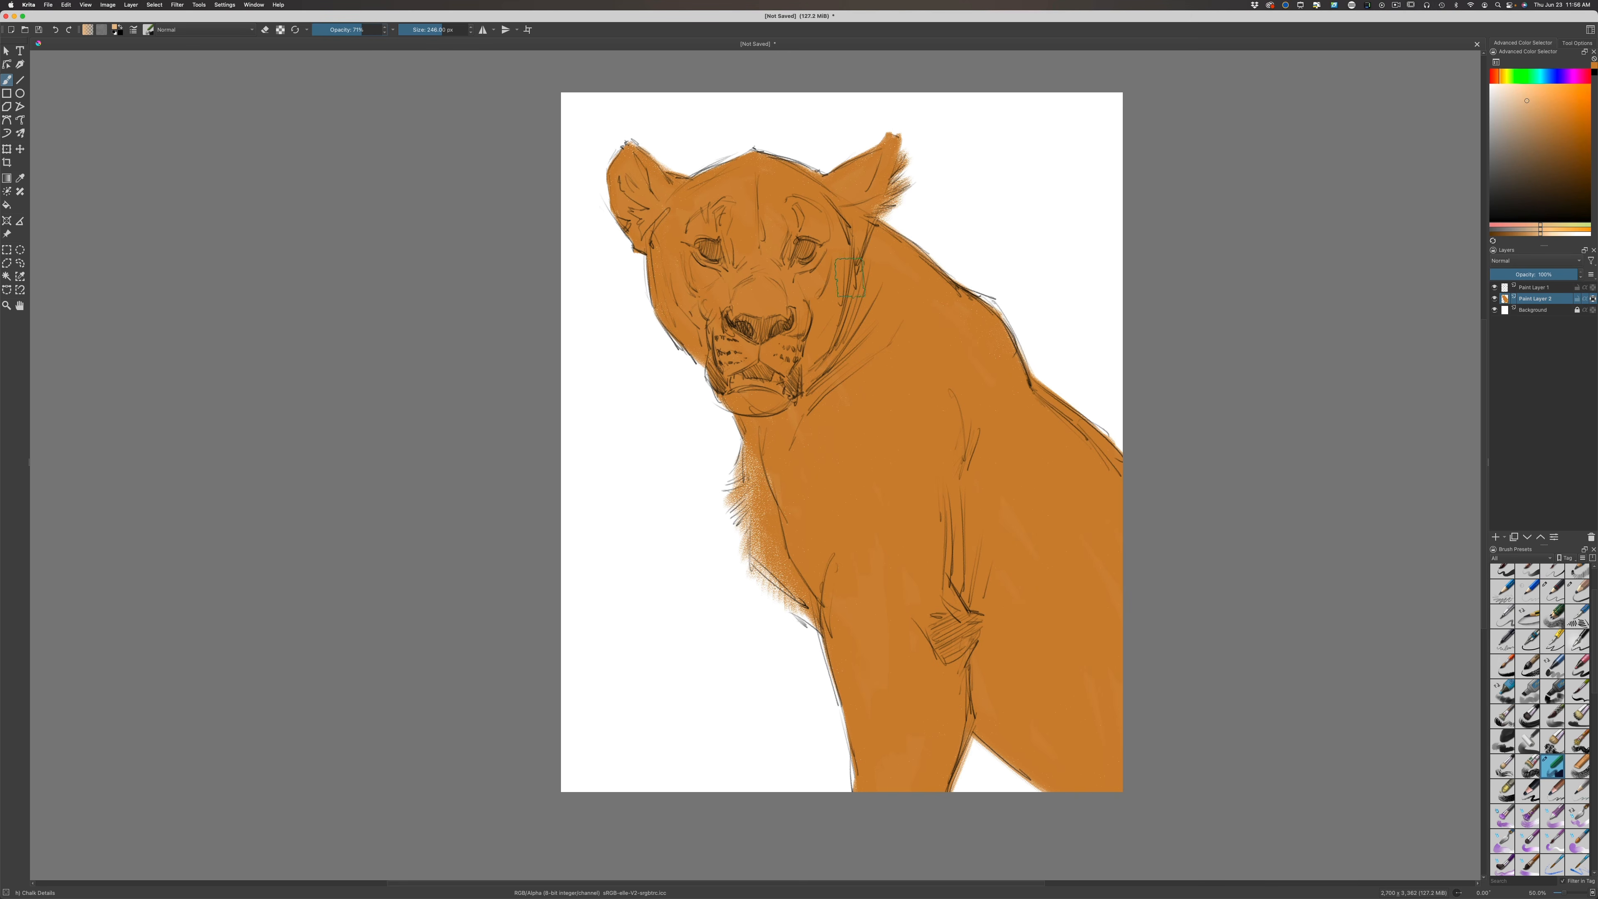
key(bracketleft)
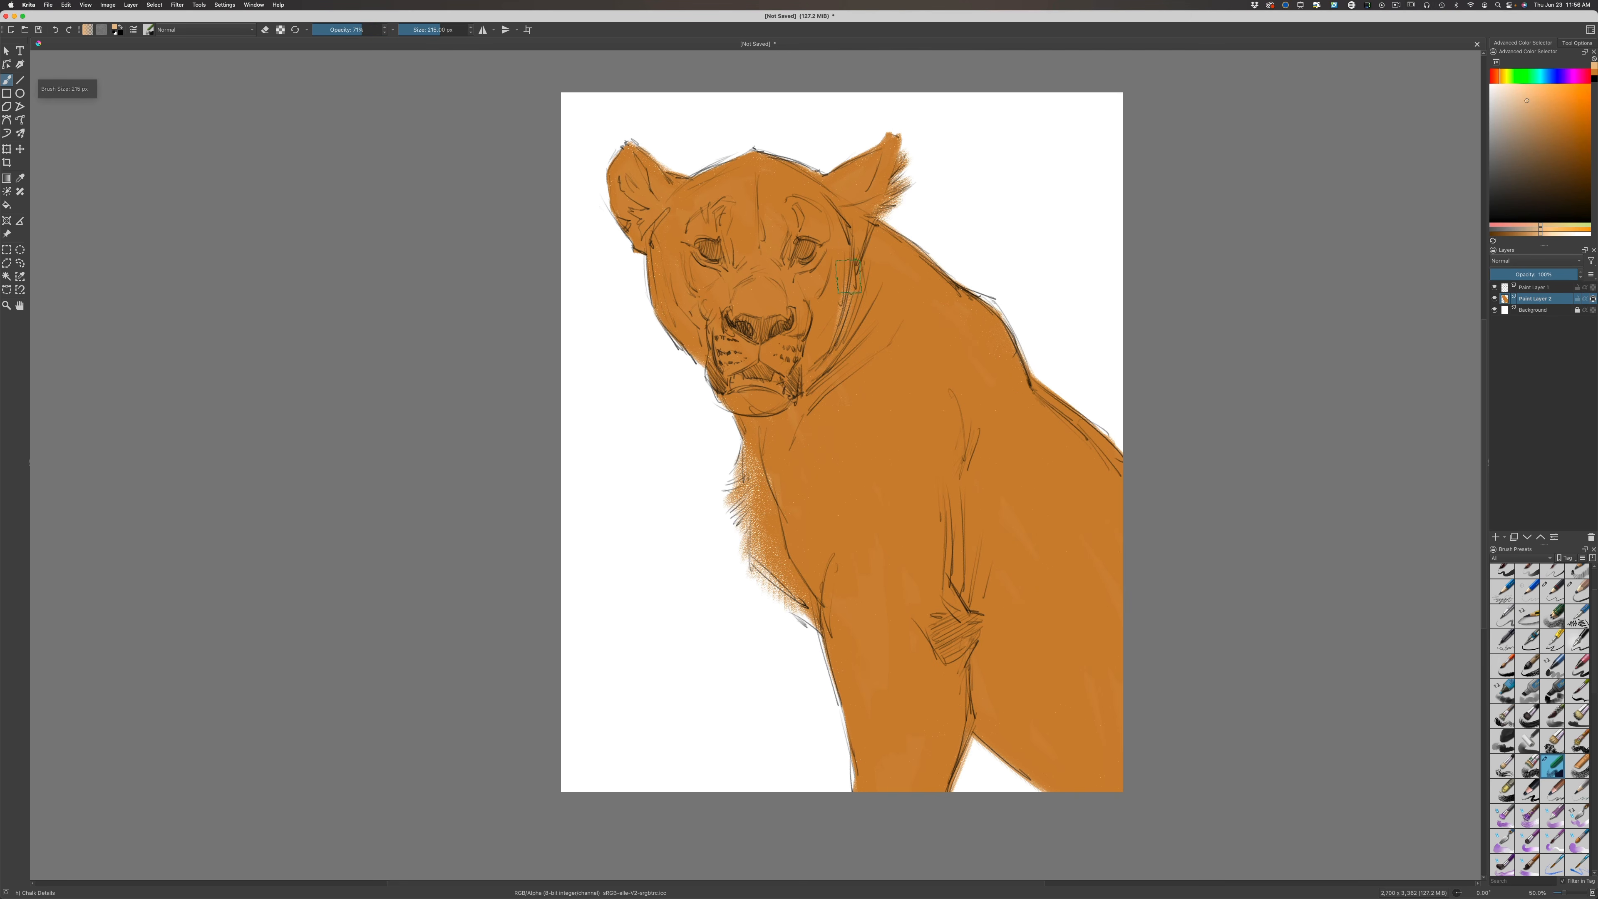
mouse_move(846, 258)
mouse_down()
mouse_move(832, 341)
mouse_move(842, 329)
mouse_move(810, 366)
mouse_move(833, 317)
mouse_move(813, 343)
mouse_move(818, 280)
mouse_move(820, 339)
mouse_move(845, 312)
mouse_up()
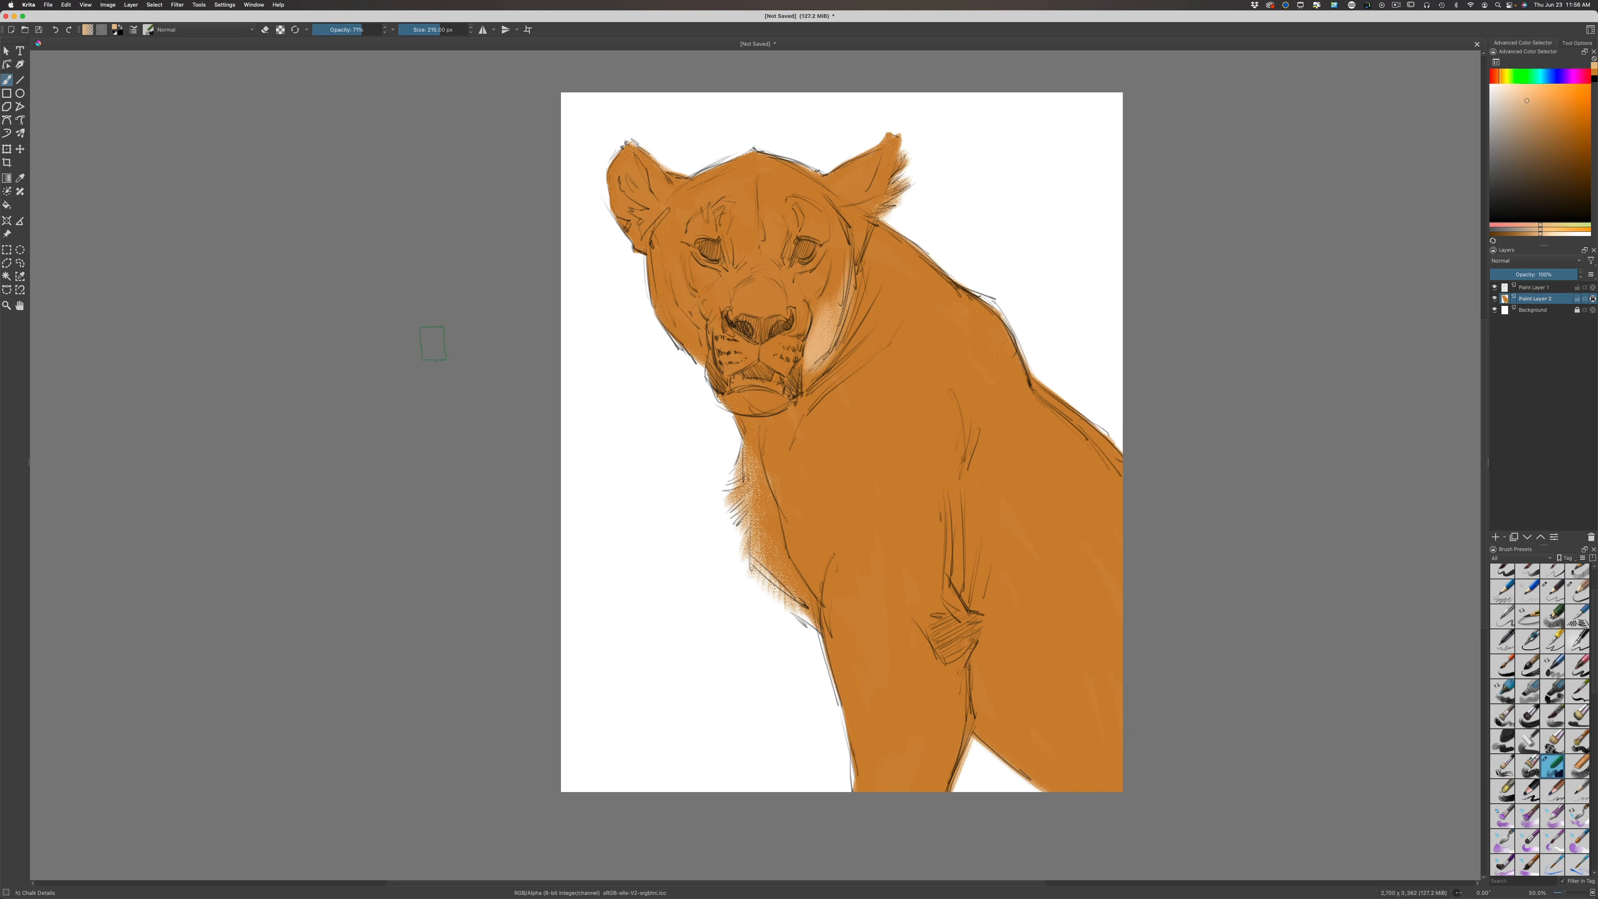
click(1524, 102)
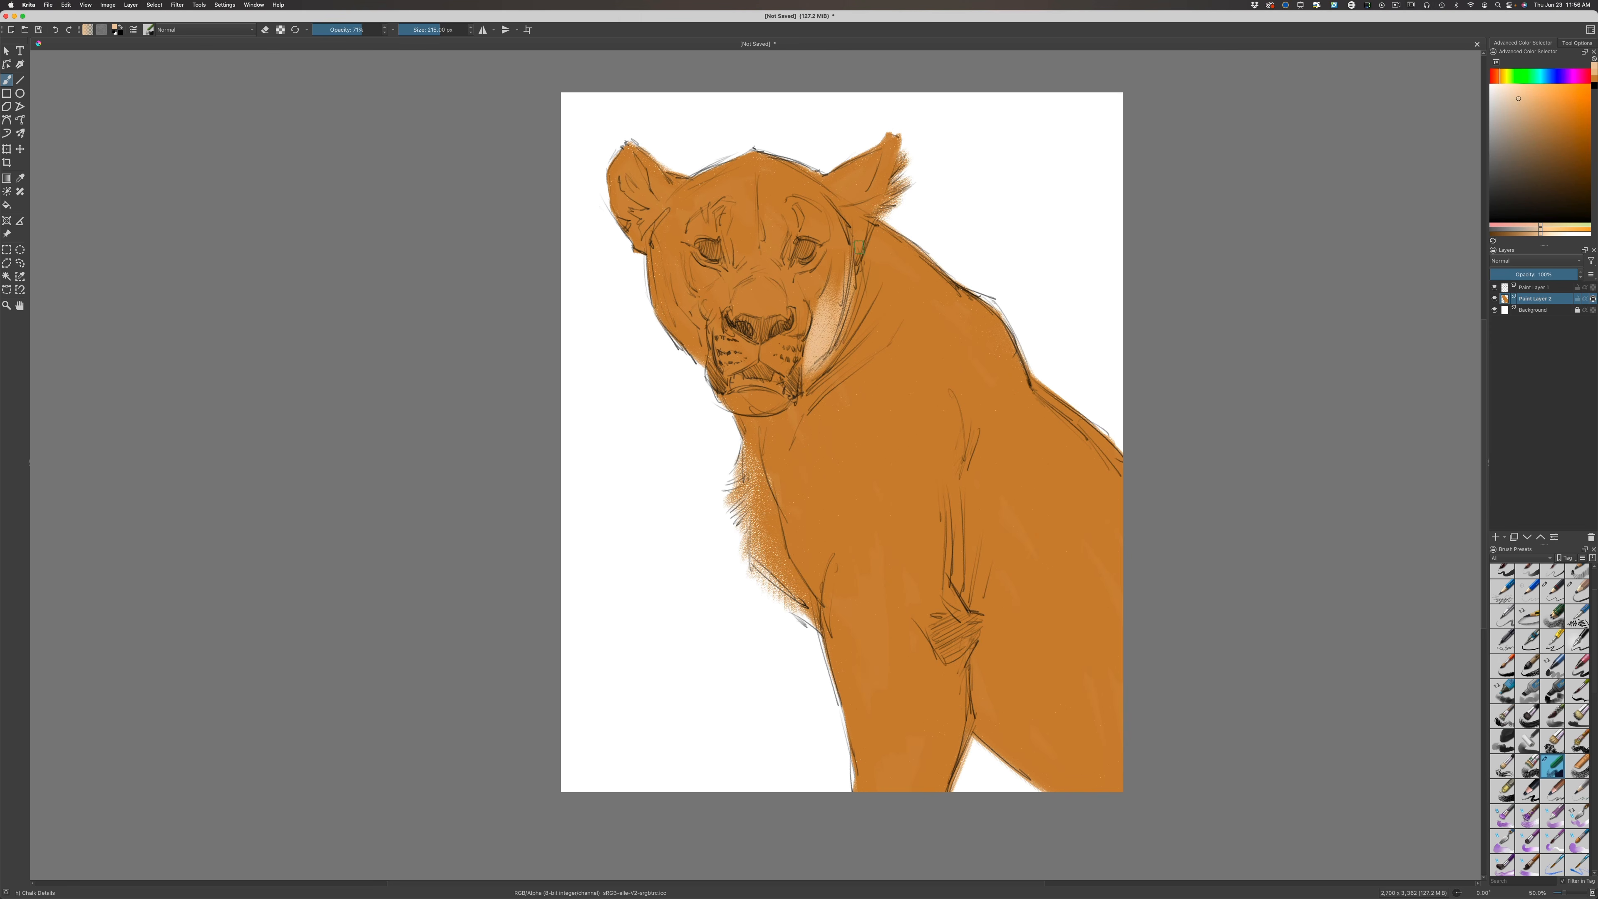
mouse_move(860, 247)
mouse_down()
mouse_move(864, 281)
mouse_move(878, 262)
mouse_move(848, 339)
mouse_move(876, 279)
mouse_move(824, 366)
mouse_up()
key(bracketleft)
key(bracketleft)
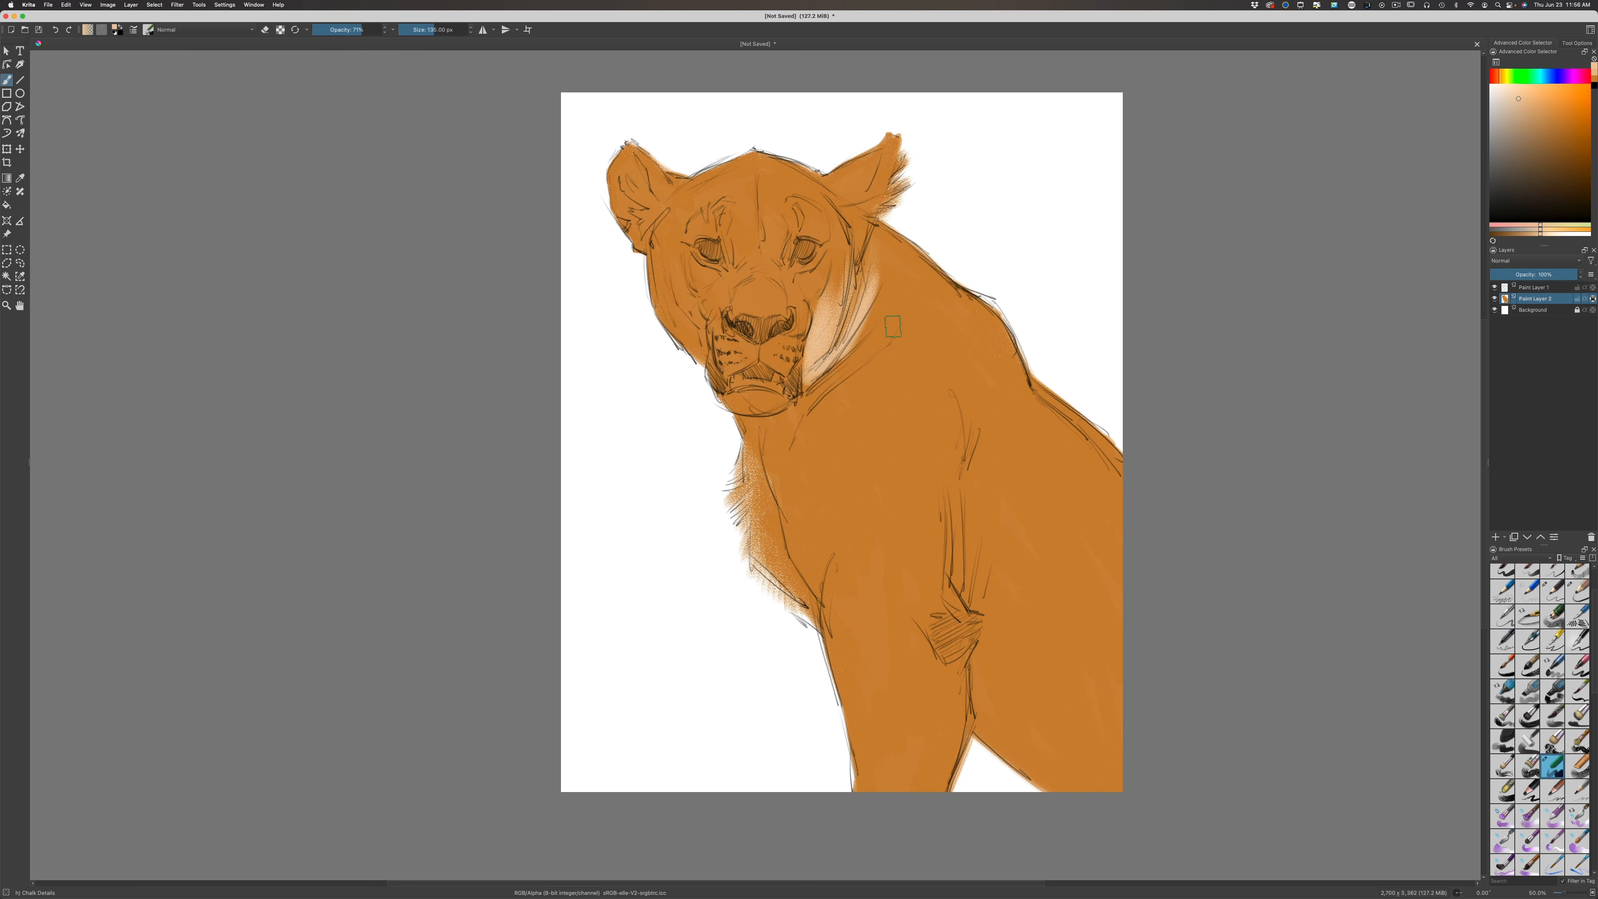
Enlarge the brush and paint pale tan highlights on the belly behind the front leg, blending up toward the flank
key(bracketright)
key(bracketright)
mouse_move(991, 713)
mouse_down()
mouse_move(985, 765)
mouse_move(1013, 690)
mouse_up()
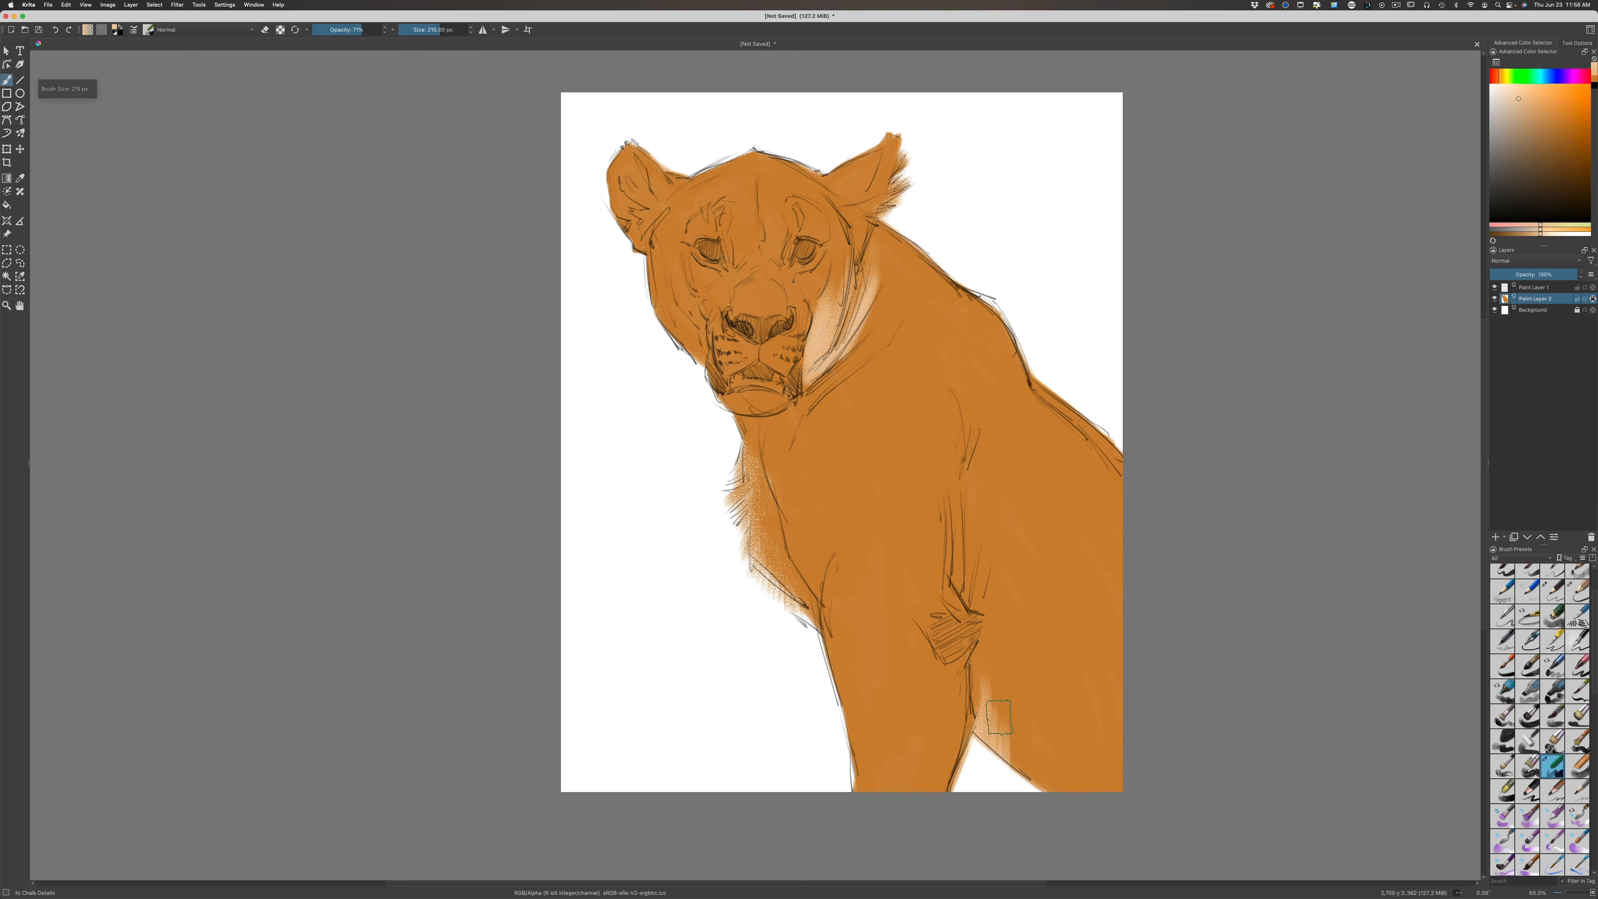
key(bracketright)
key(bracketright)
key(bracketright)
key(bracketright)
key(bracketright)
mouse_move(1021, 776)
mouse_down()
mouse_move(1066, 806)
mouse_move(995, 721)
mouse_move(1000, 744)
mouse_move(1020, 720)
mouse_up()
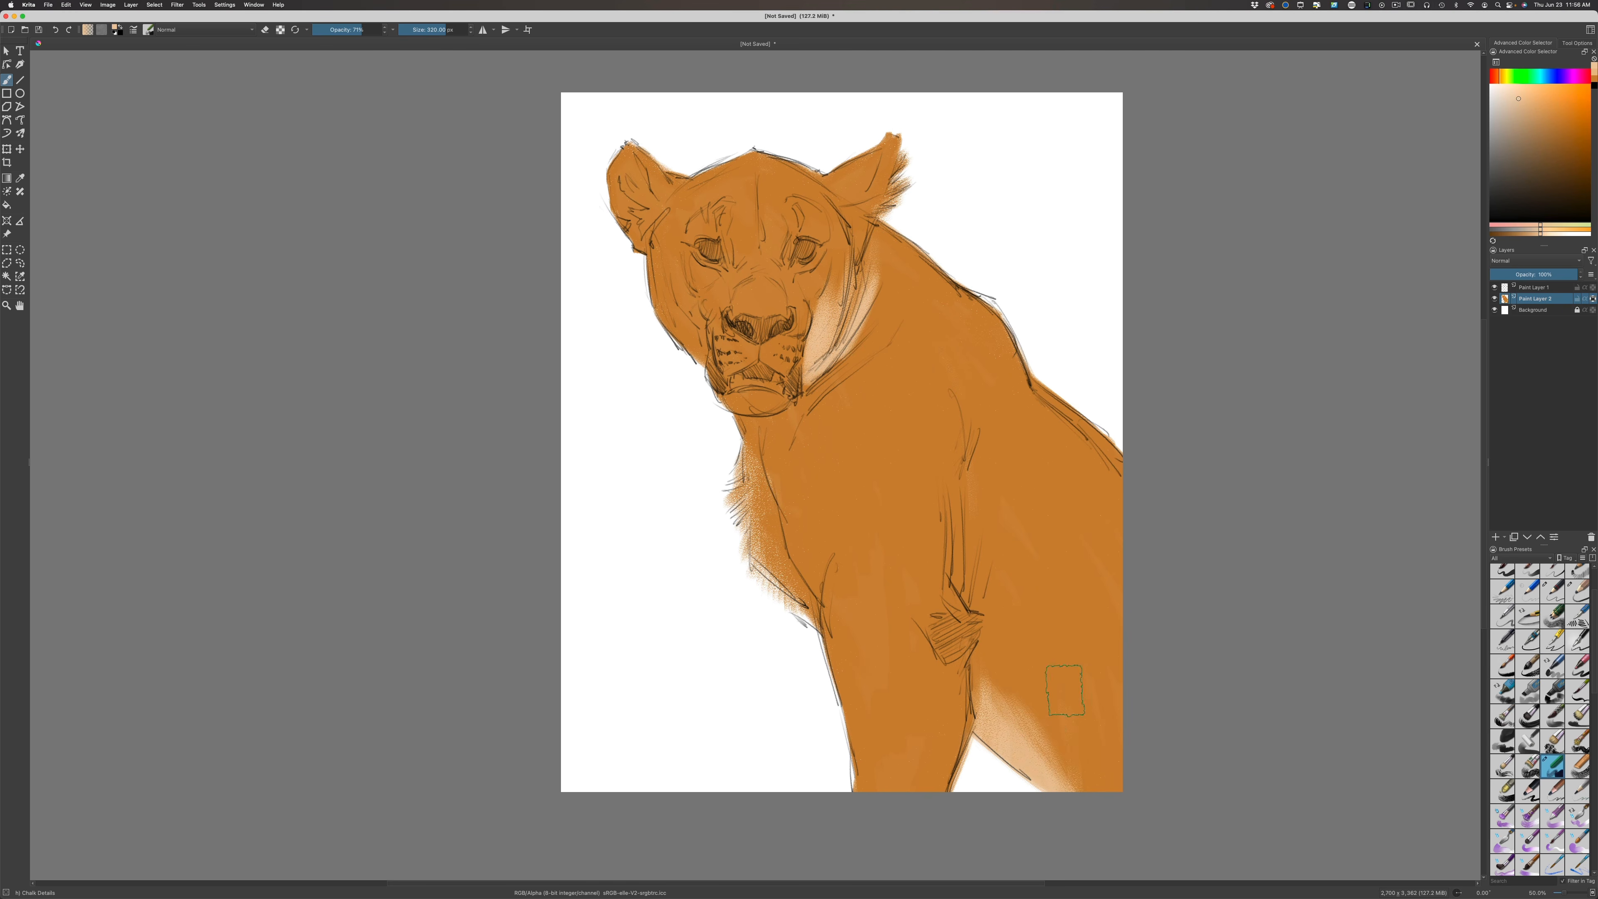
mouse_move(1064, 690)
mouse_down()
mouse_move(1019, 775)
mouse_move(984, 652)
mouse_move(979, 691)
mouse_up()
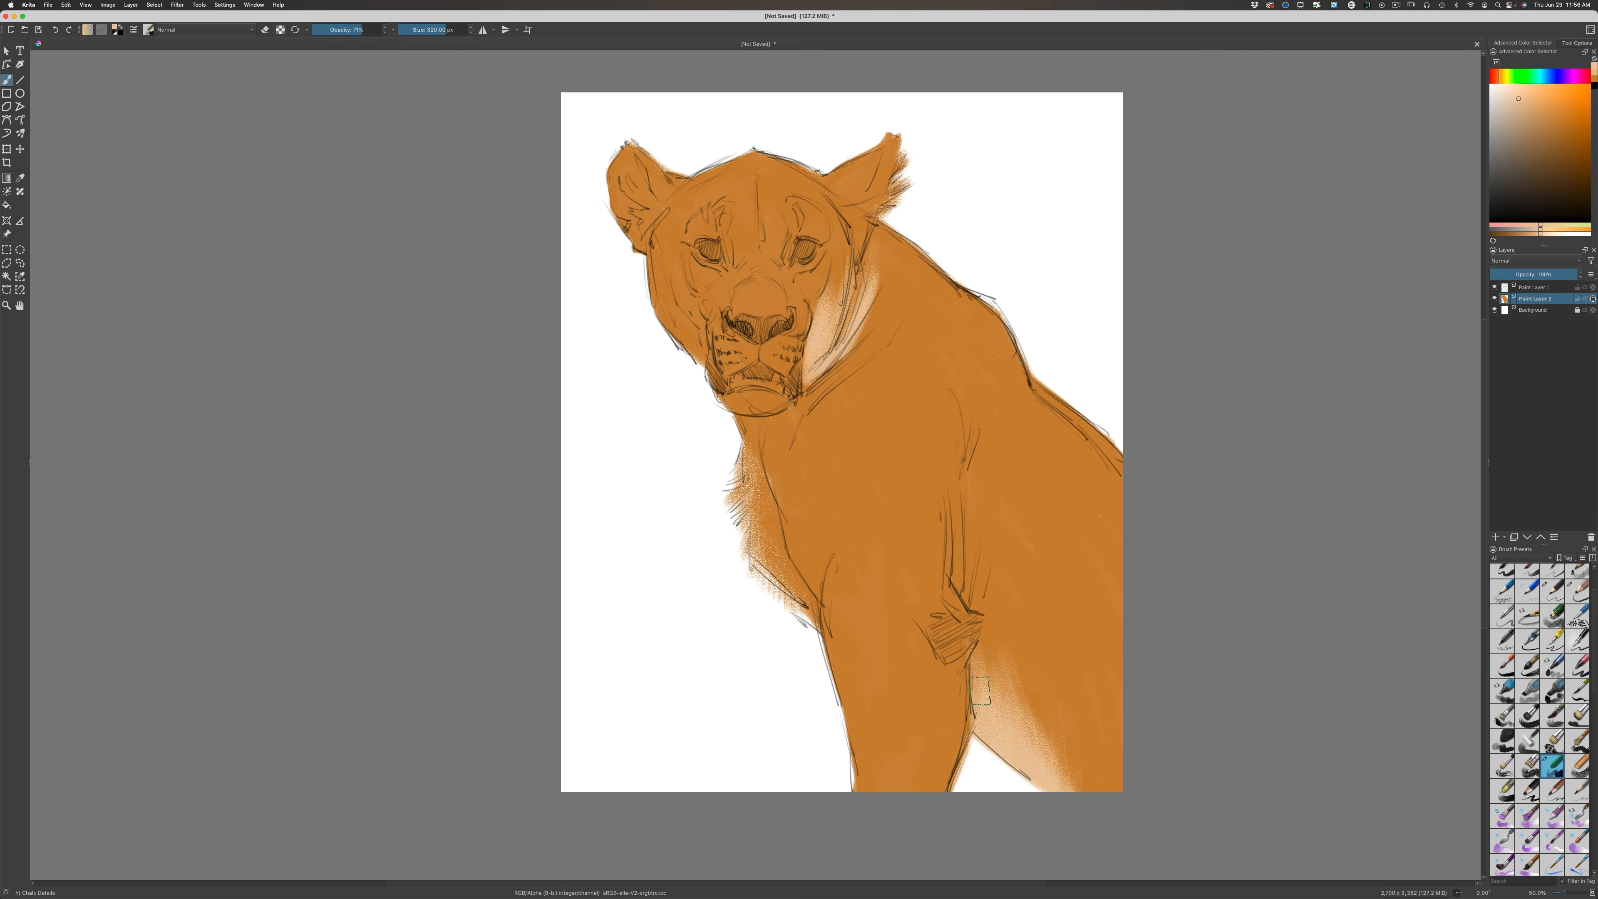
mouse_move(1043, 772)
mouse_down()
mouse_move(1065, 712)
mouse_move(1075, 792)
mouse_move(1092, 798)
mouse_move(1091, 743)
mouse_up()
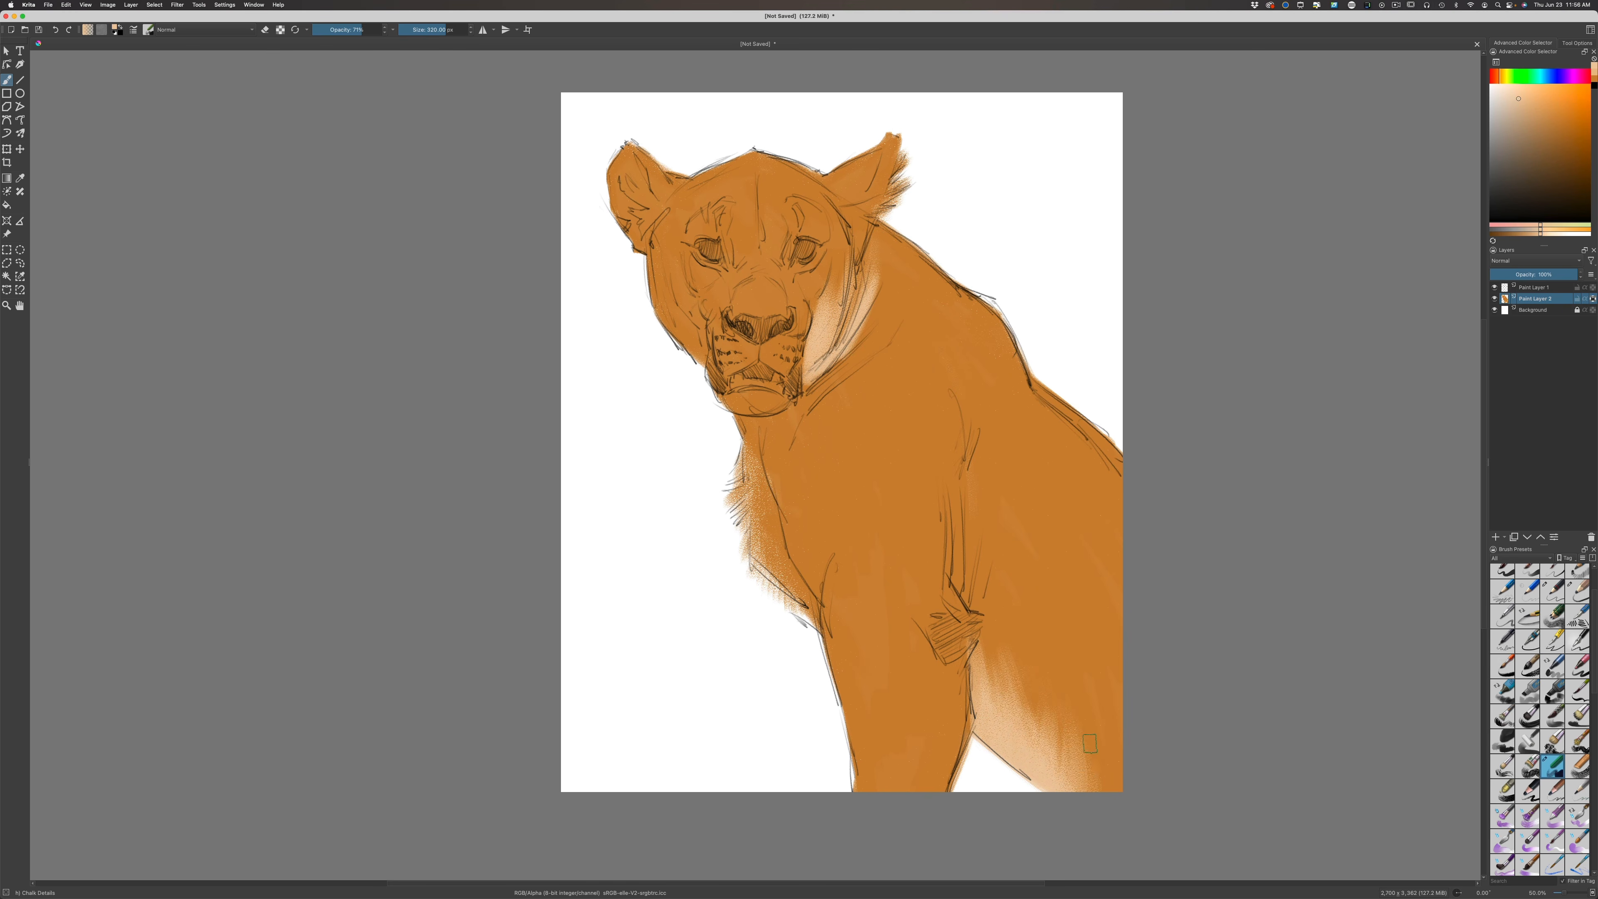
mouse_move(1072, 684)
mouse_down()
mouse_move(1116, 744)
mouse_move(1119, 786)
mouse_move(1071, 734)
mouse_move(1032, 649)
mouse_up()
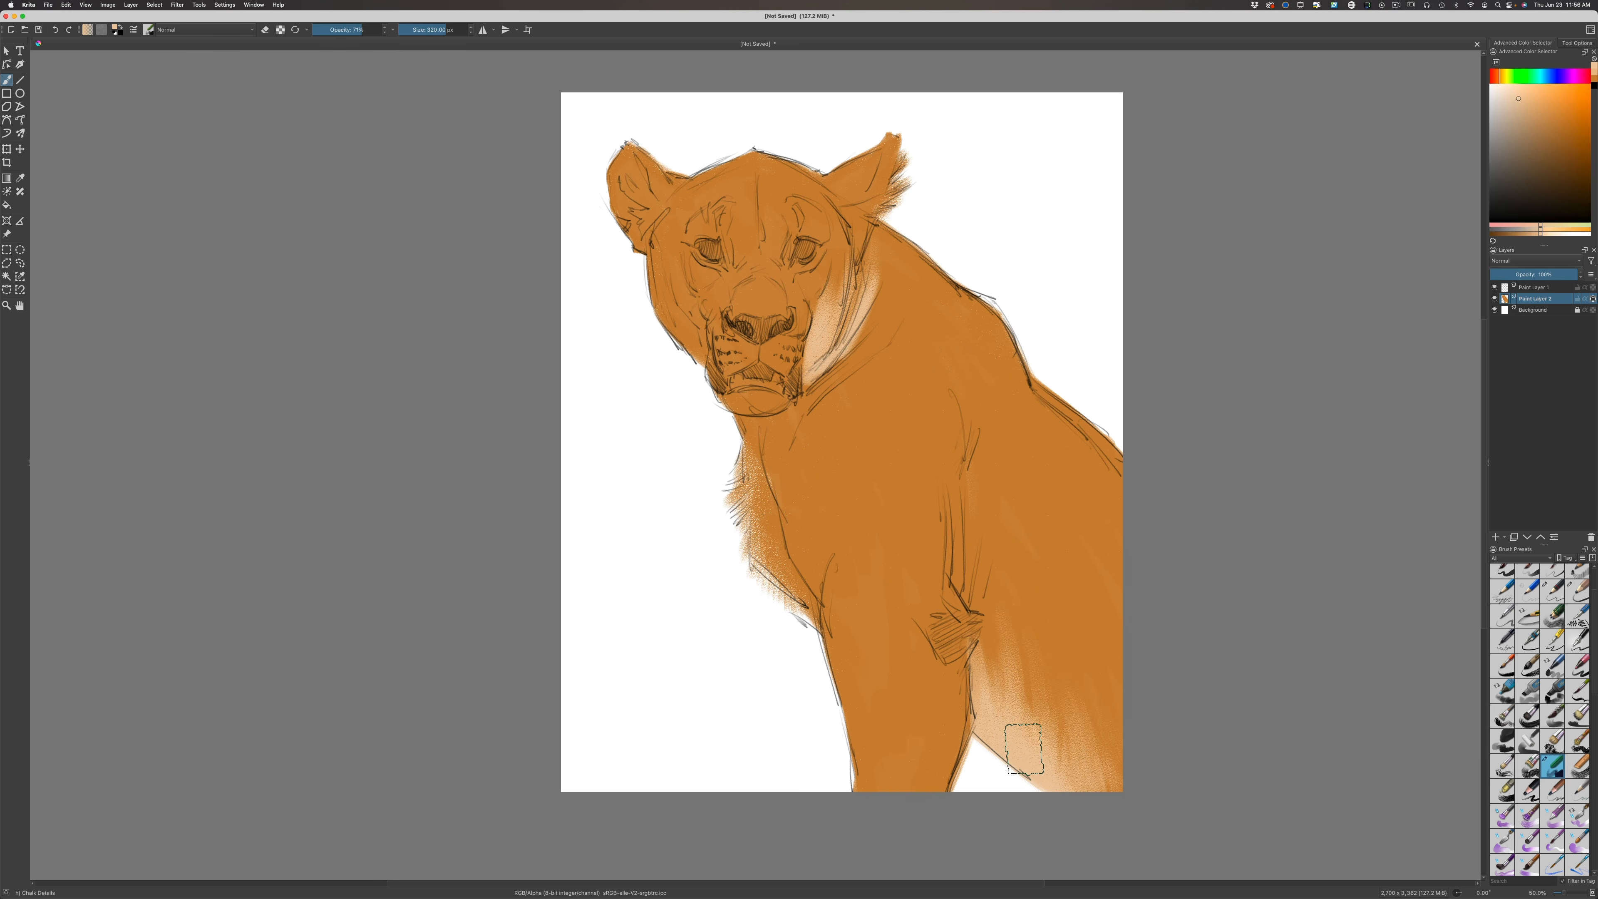
Enlarge the brush further and lighten the flank, front leg and chest fur with pale tan
mouse_move(989, 527)
mouse_down()
mouse_move(985, 606)
mouse_move(980, 482)
mouse_move(1009, 587)
mouse_up()
key(bracketright)
key(bracketright)
key(bracketright)
key(bracketright)
key(bracketright)
key(bracketright)
key(bracketright)
key(bracketright)
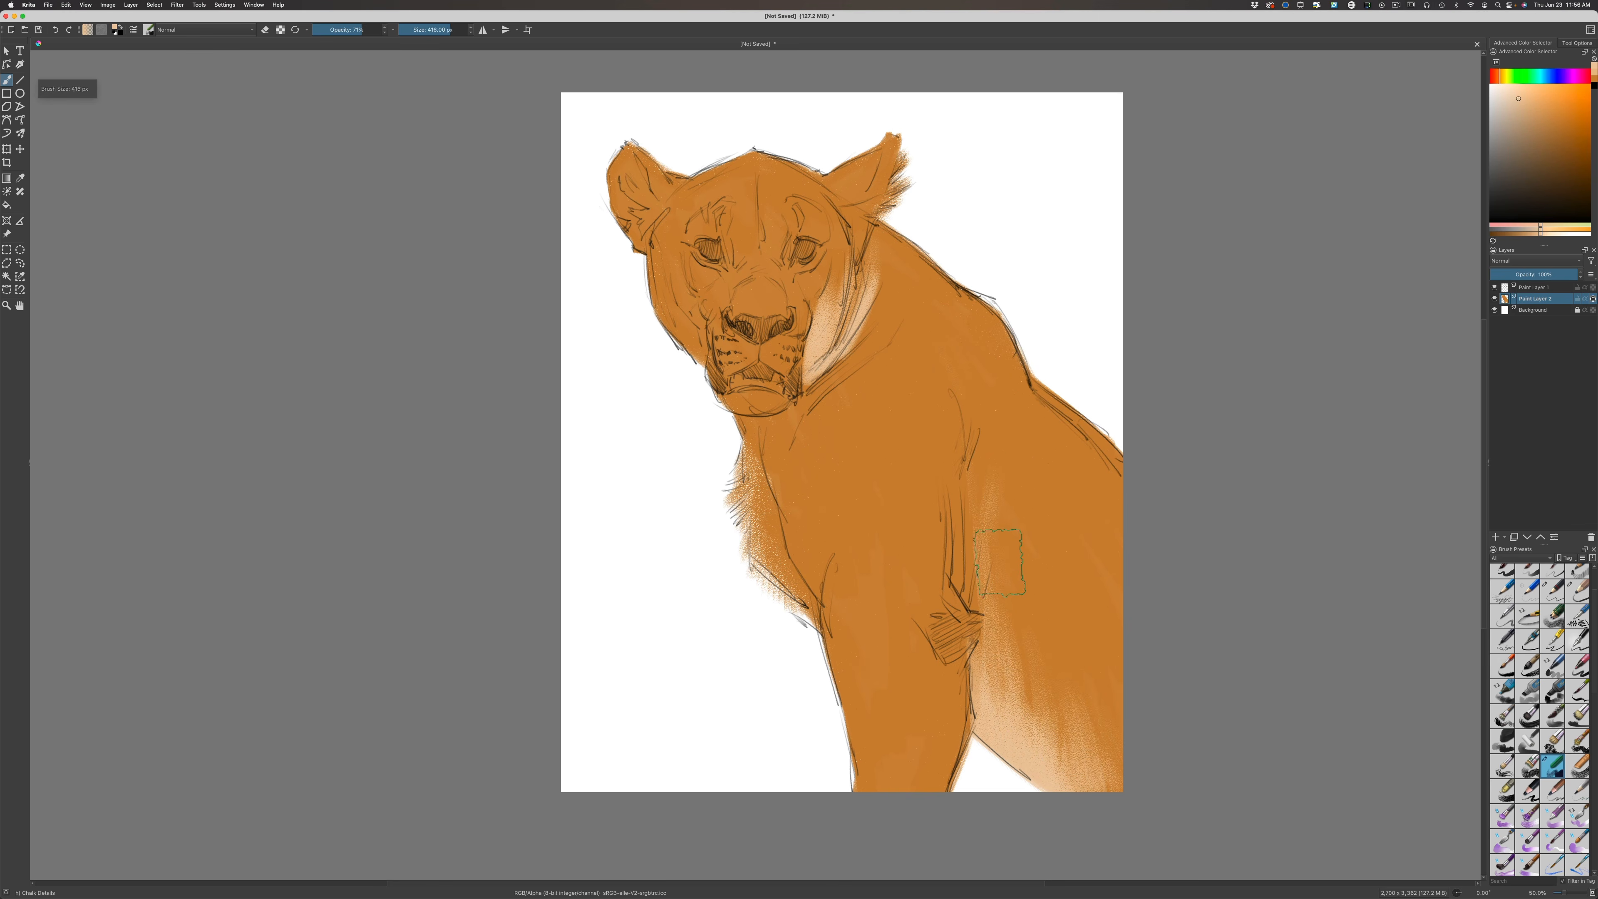
mouse_move(998, 513)
mouse_down()
mouse_move(1042, 714)
mouse_move(1005, 508)
mouse_move(1111, 736)
mouse_move(1036, 501)
mouse_move(1138, 647)
mouse_up()
mouse_move(1077, 564)
mouse_down()
mouse_move(1071, 478)
mouse_move(1026, 569)
mouse_move(1001, 477)
mouse_move(973, 502)
mouse_move(967, 459)
mouse_move(975, 618)
mouse_move(1036, 764)
mouse_move(942, 600)
mouse_move(960, 652)
mouse_move(958, 632)
mouse_move(932, 816)
mouse_move(882, 670)
mouse_move(828, 609)
mouse_move(879, 676)
mouse_move(894, 653)
mouse_move(939, 692)
mouse_move(941, 649)
mouse_move(916, 638)
mouse_move(909, 574)
mouse_move(887, 566)
mouse_move(903, 507)
mouse_move(807, 576)
mouse_move(792, 569)
mouse_move(804, 495)
mouse_move(756, 551)
mouse_move(752, 537)
mouse_move(766, 566)
mouse_move(740, 521)
mouse_up()
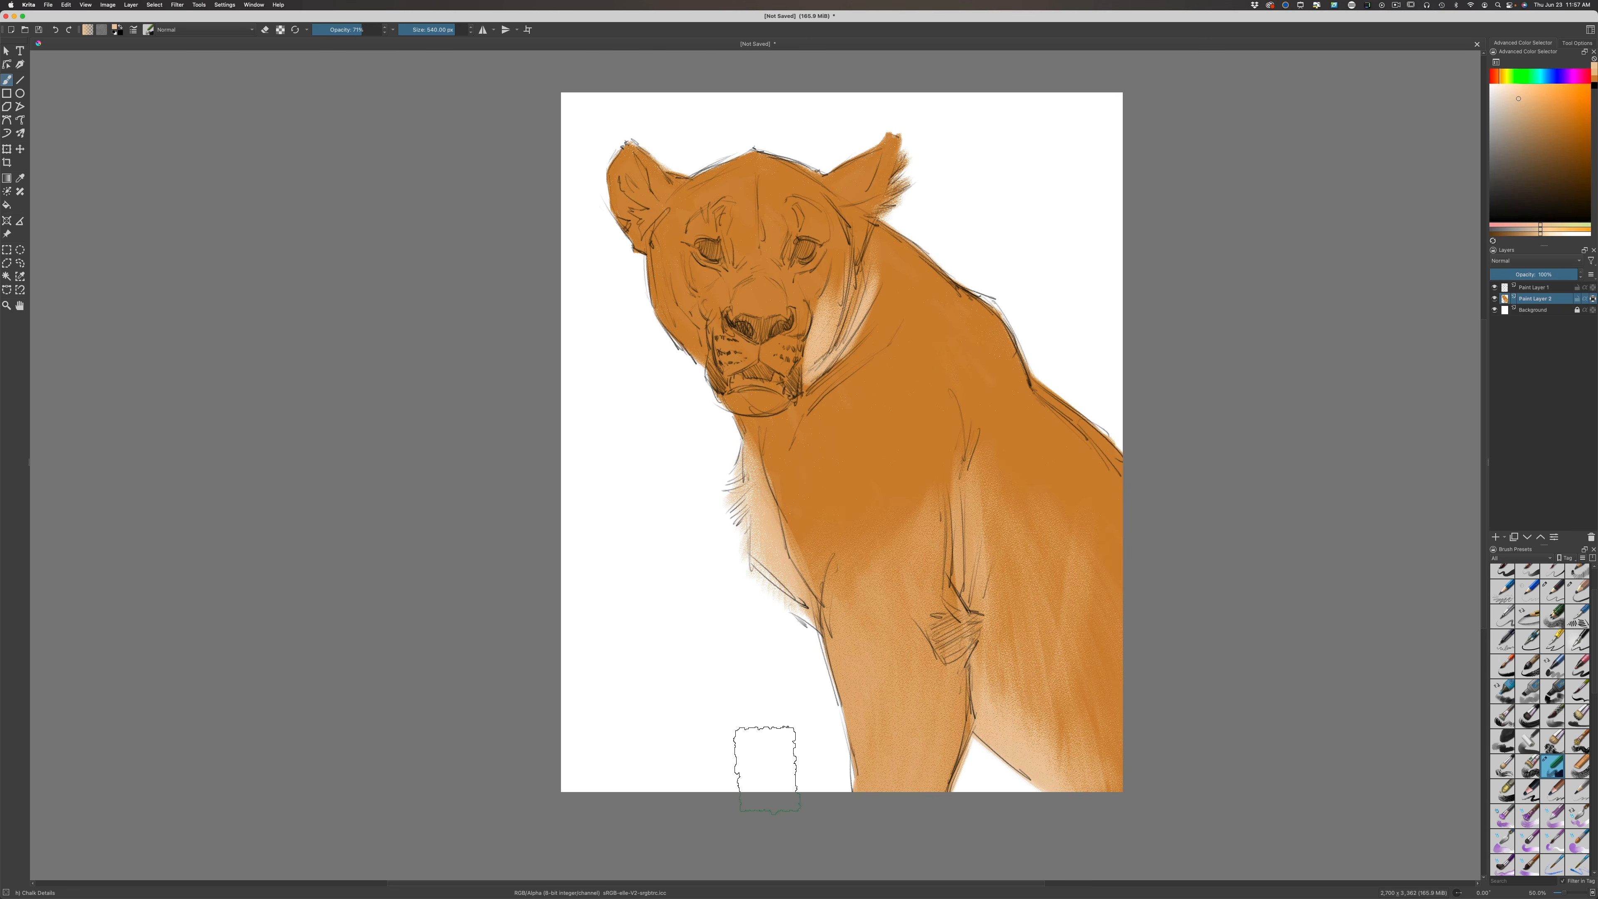
Reduce the brush size and add pale tan strokes along the throat, chest, front leg and shoulder
key(bracketleft)
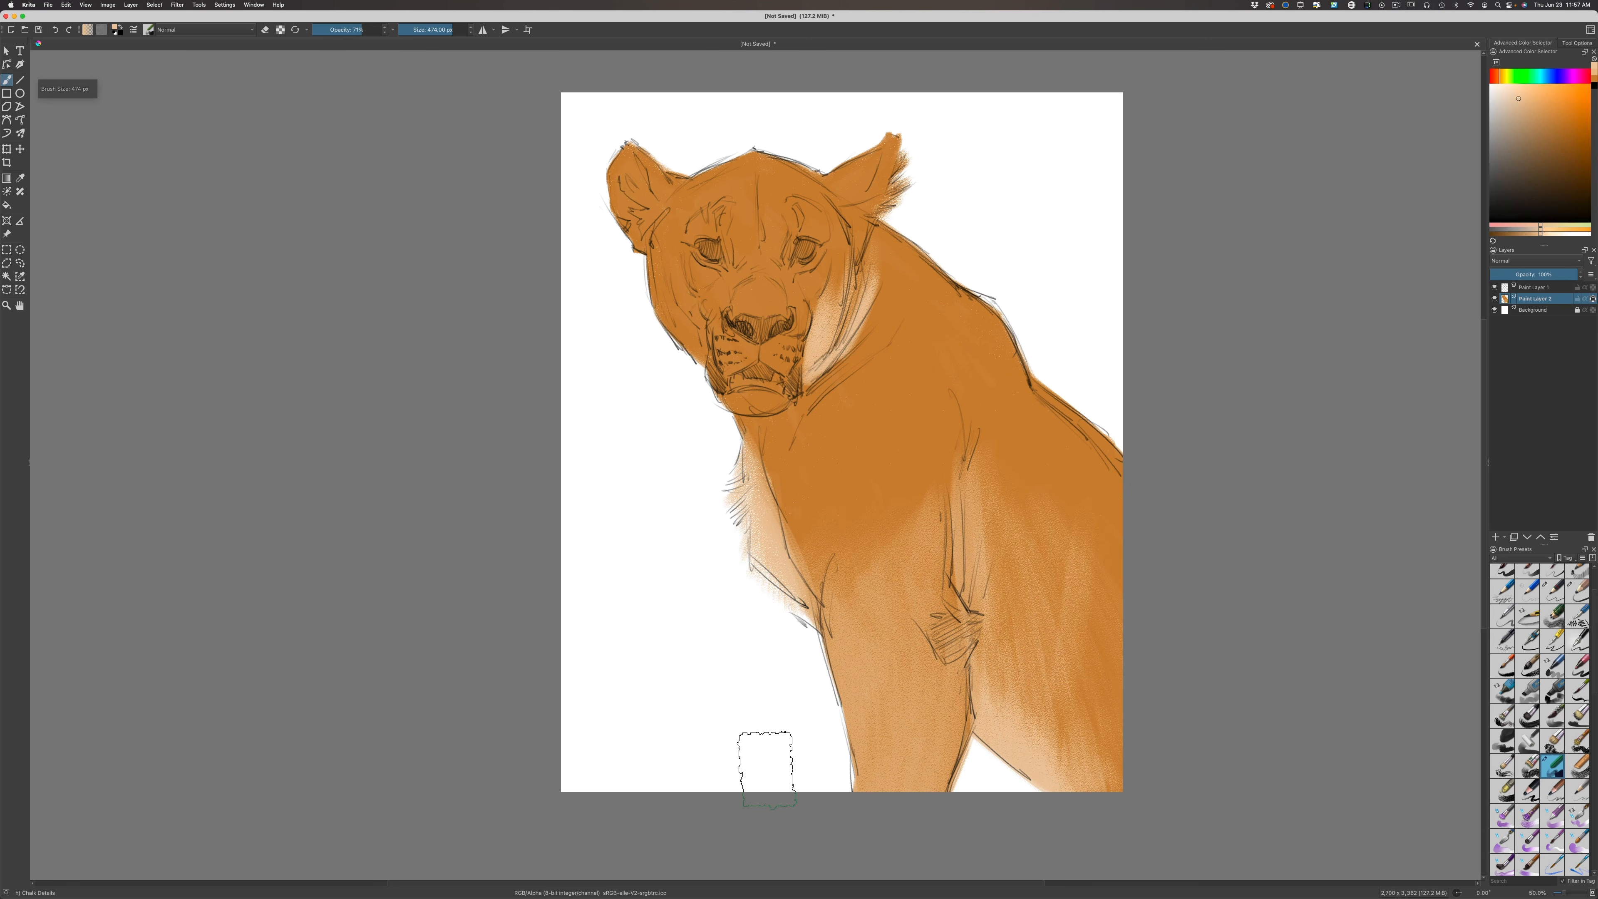
key(bracketleft)
key(bracketleft)
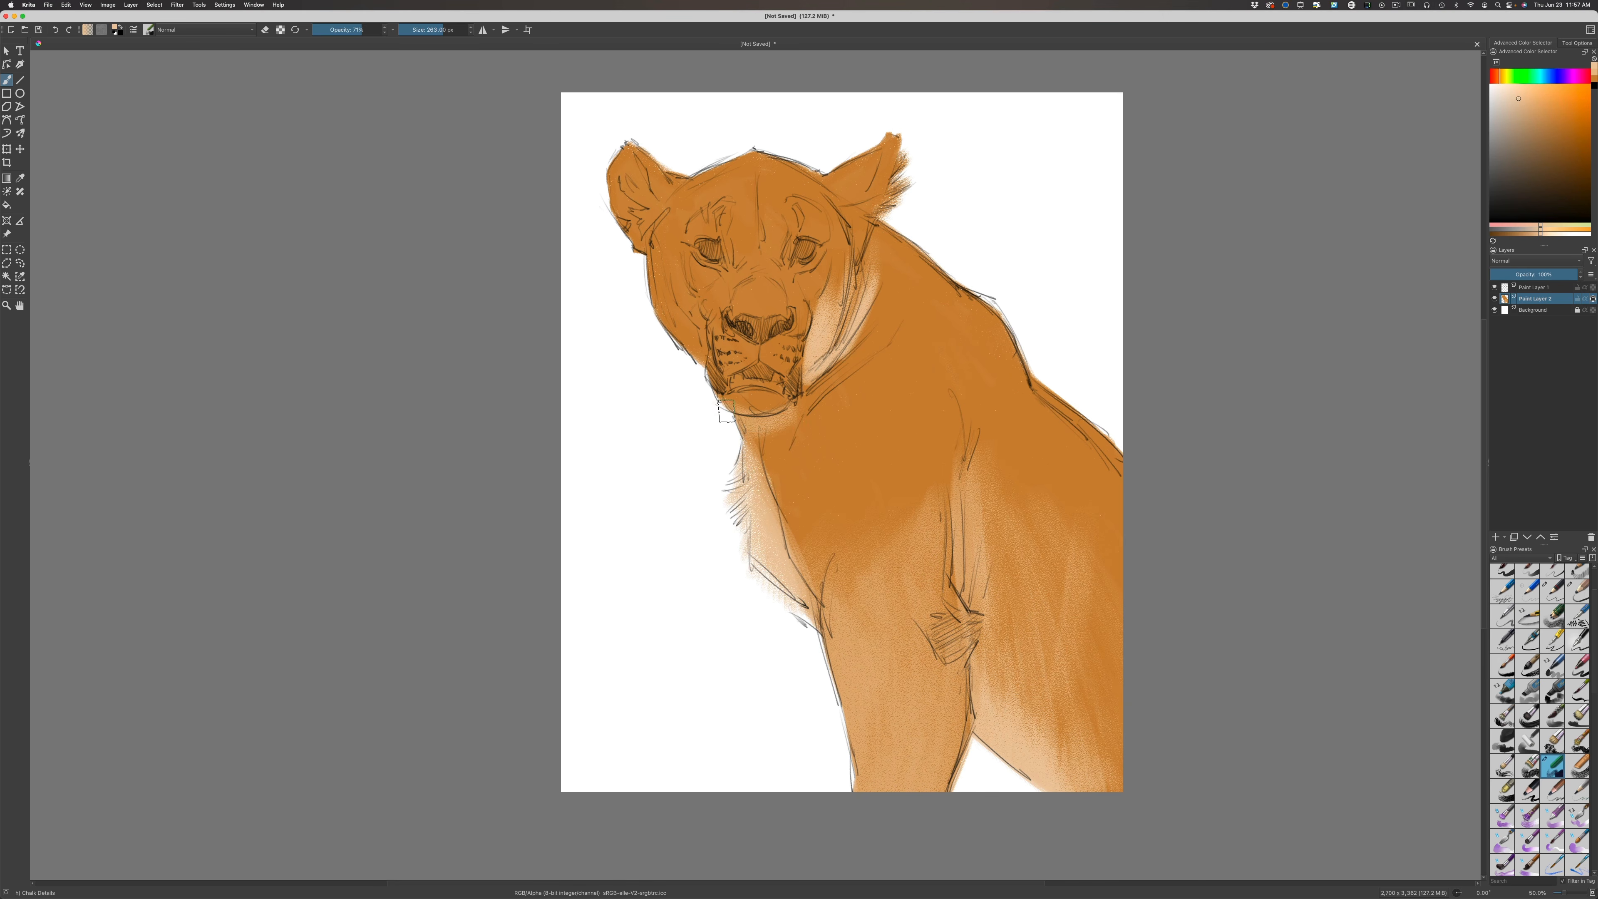
mouse_move(751, 455)
mouse_down()
mouse_move(773, 503)
mouse_move(806, 455)
mouse_move(814, 570)
mouse_up()
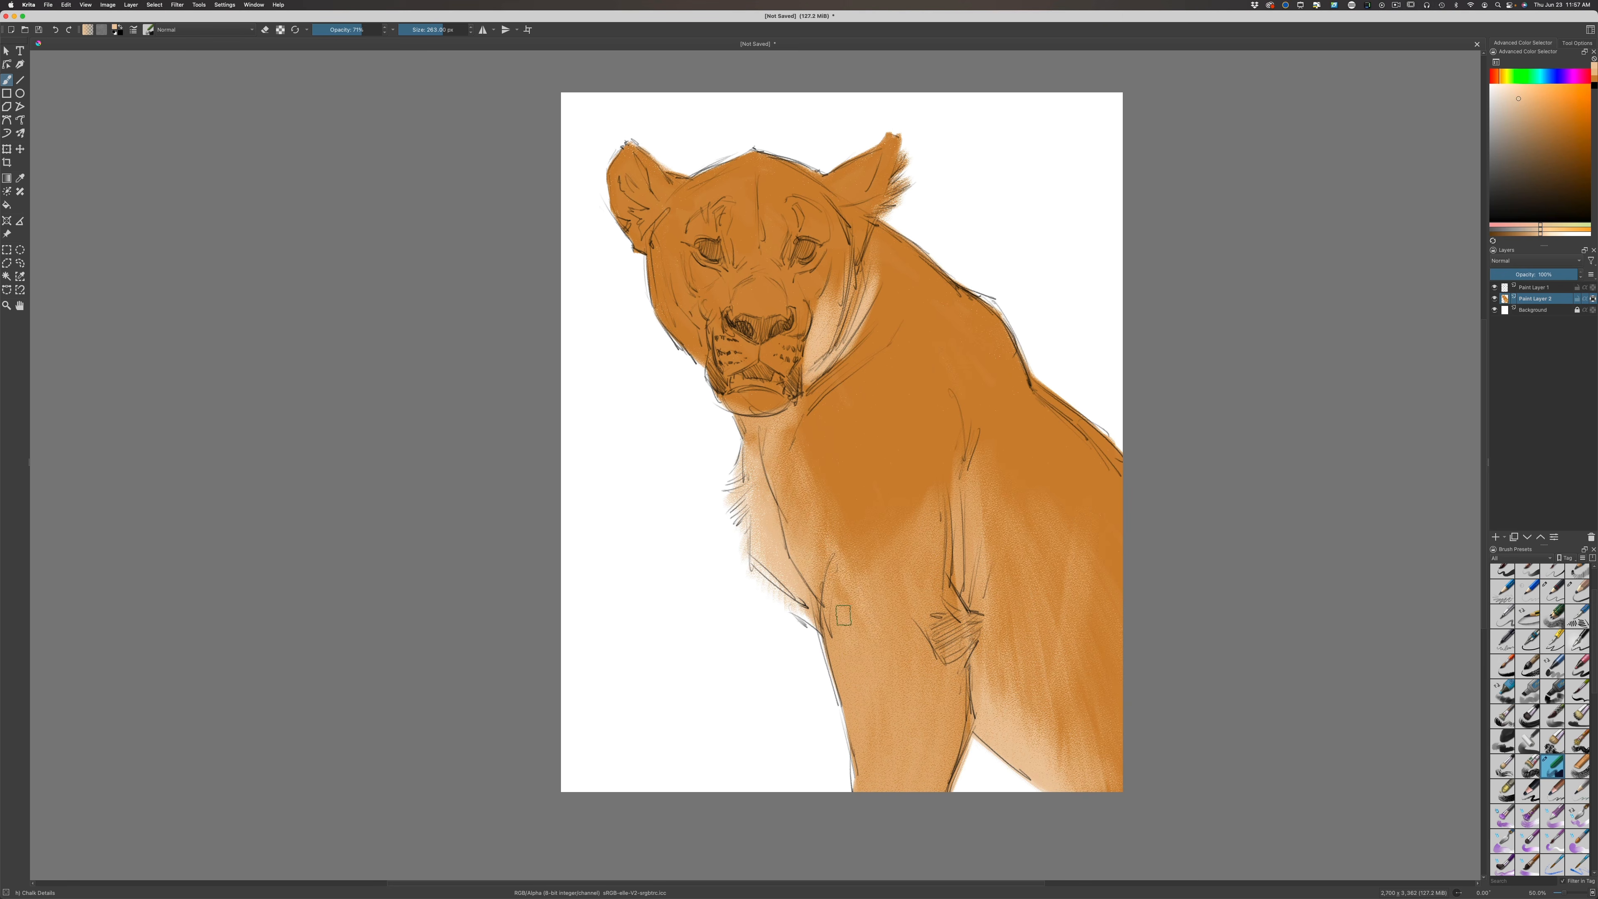
mouse_move(834, 652)
mouse_down()
mouse_move(854, 739)
mouse_move(870, 699)
mouse_move(867, 789)
mouse_move(930, 745)
mouse_up()
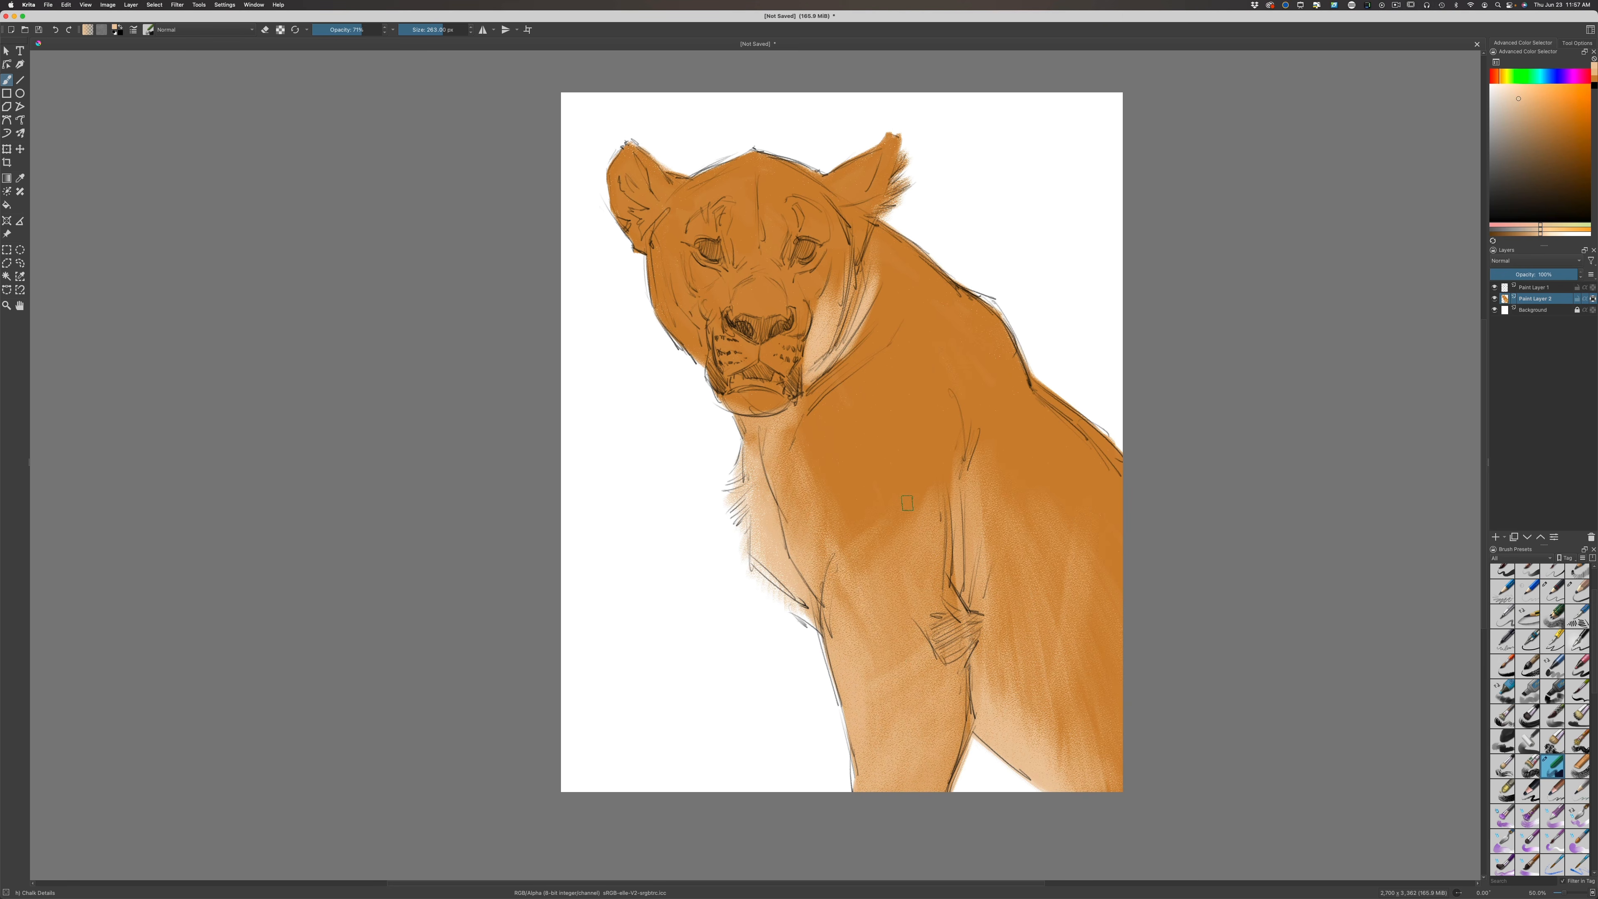
mouse_move(837, 513)
mouse_down()
mouse_move(854, 485)
mouse_move(818, 490)
mouse_move(850, 391)
mouse_move(831, 510)
mouse_move(900, 429)
mouse_move(857, 543)
mouse_move(937, 402)
mouse_move(835, 449)
mouse_move(853, 411)
mouse_move(771, 448)
mouse_up()
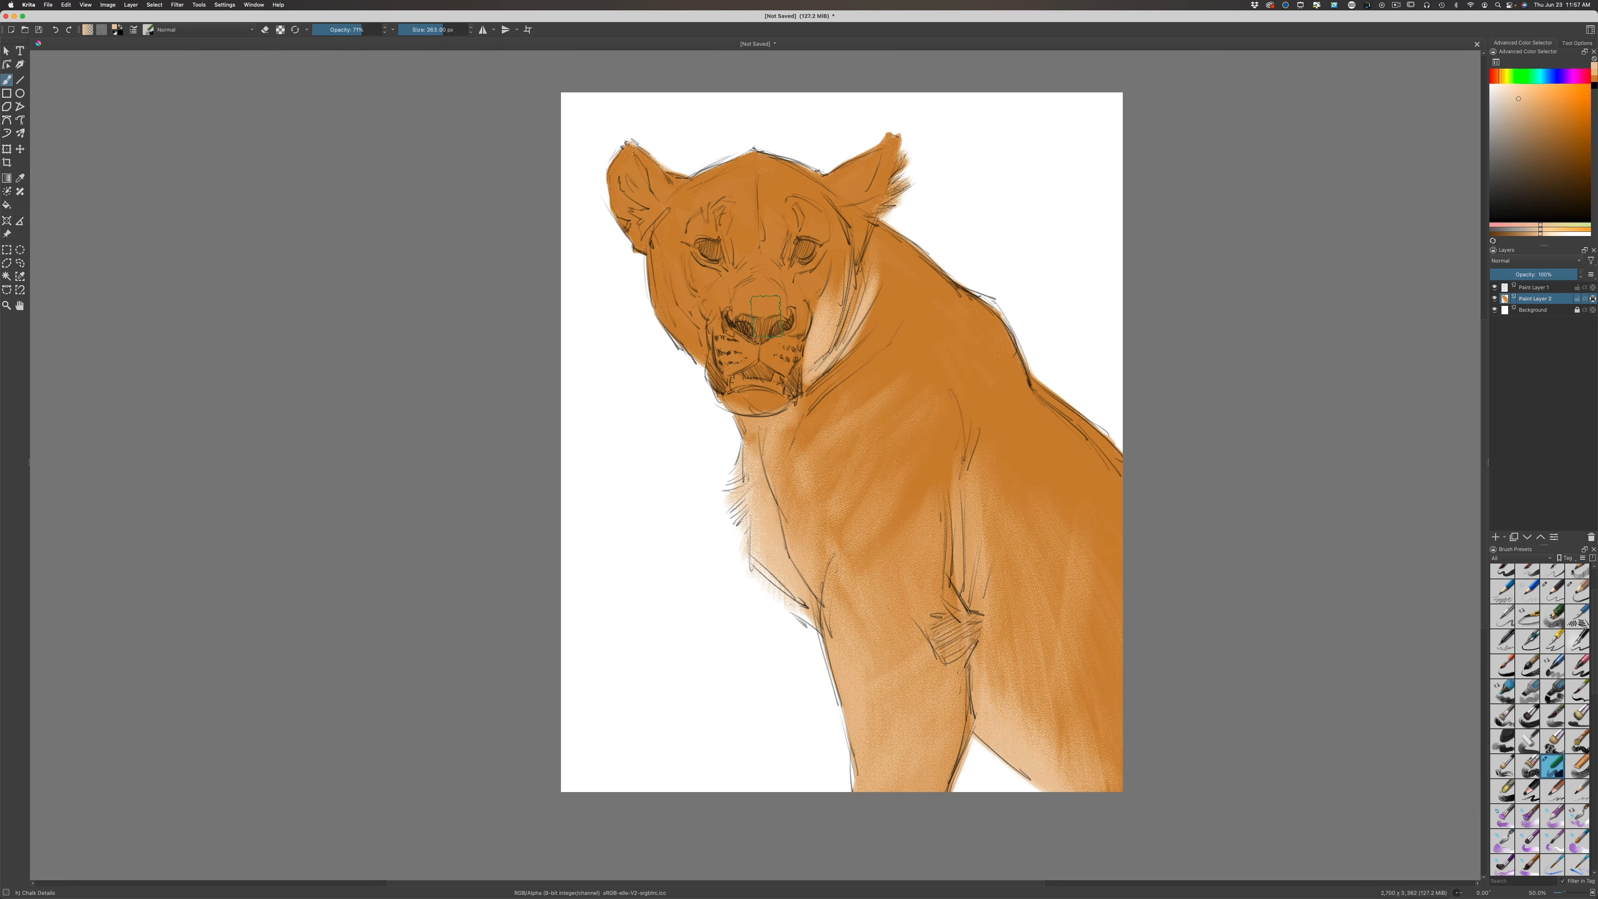
Shrink the brush and paint pale tan highlights around the nose
key(bracketleft)
key(bracketleft)
key(bracketleft)
key(bracketleft)
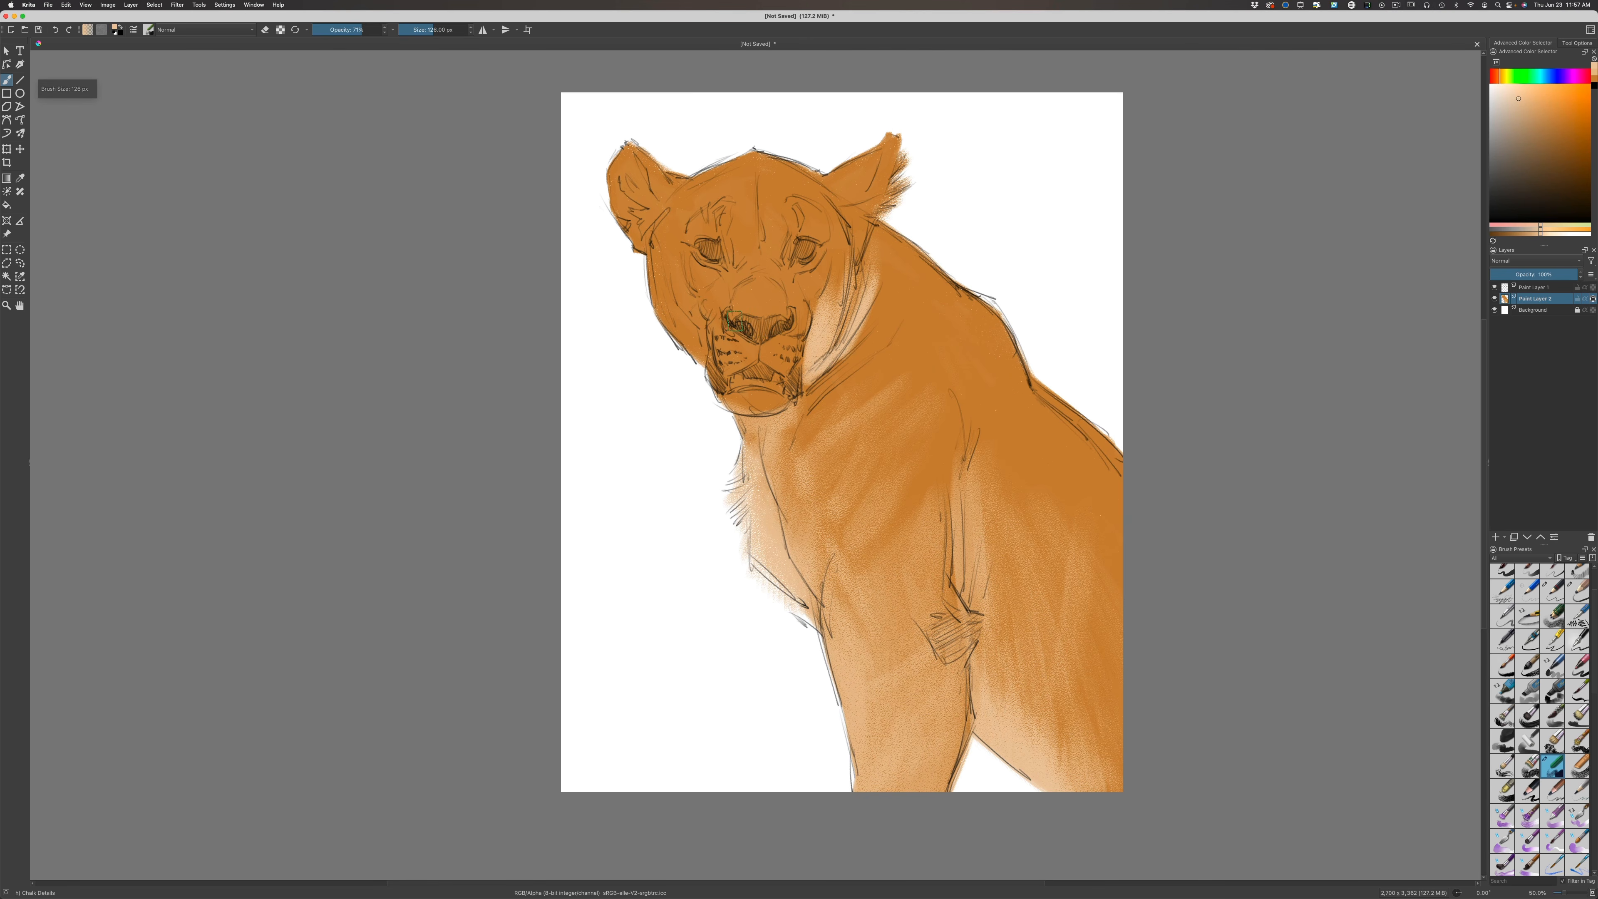
mouse_move(734, 320)
mouse_down()
mouse_move(780, 312)
mouse_move(787, 327)
mouse_up()
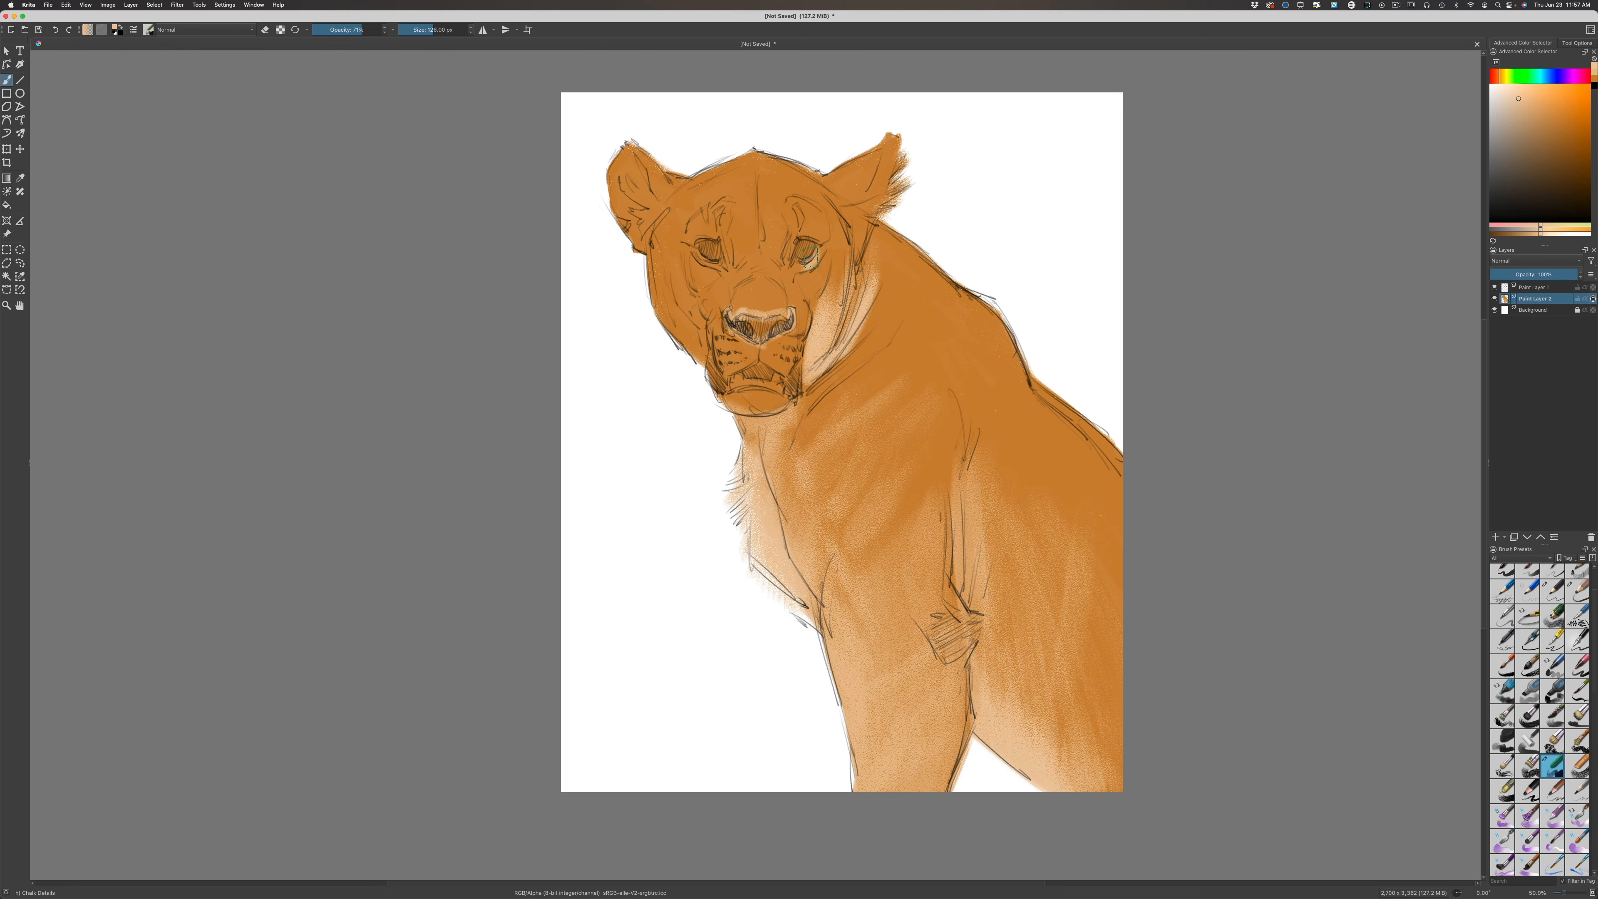
Highlight the fur around both eyes and up the brows in pale tan, using a fine brush close to the eye rim
key(bracketleft)
key(bracketleft)
key(bracketleft)
key(bracketleft)
key(bracketleft)
key(bracketleft)
key(bracketleft)
mouse_move(820, 249)
mouse_down()
mouse_move(790, 281)
mouse_move(792, 264)
mouse_up()
key(bracketright)
key(bracketright)
key(bracketright)
key(bracketright)
key(bracketright)
key(bracketright)
key(bracketright)
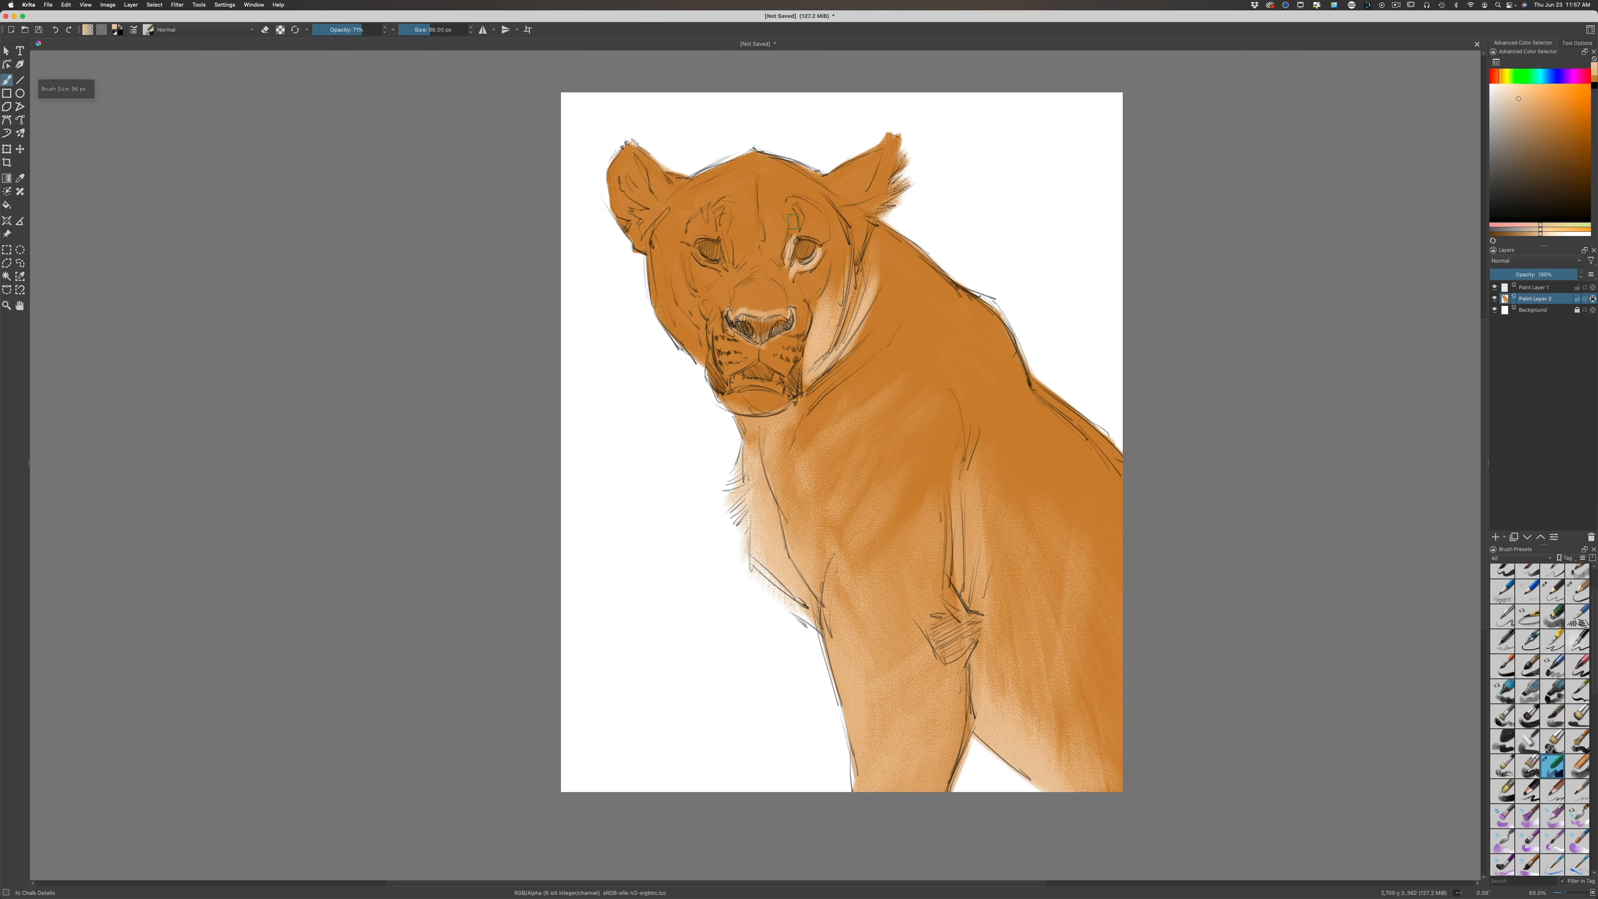
mouse_move(795, 215)
mouse_down()
mouse_move(825, 242)
mouse_move(813, 206)
mouse_up()
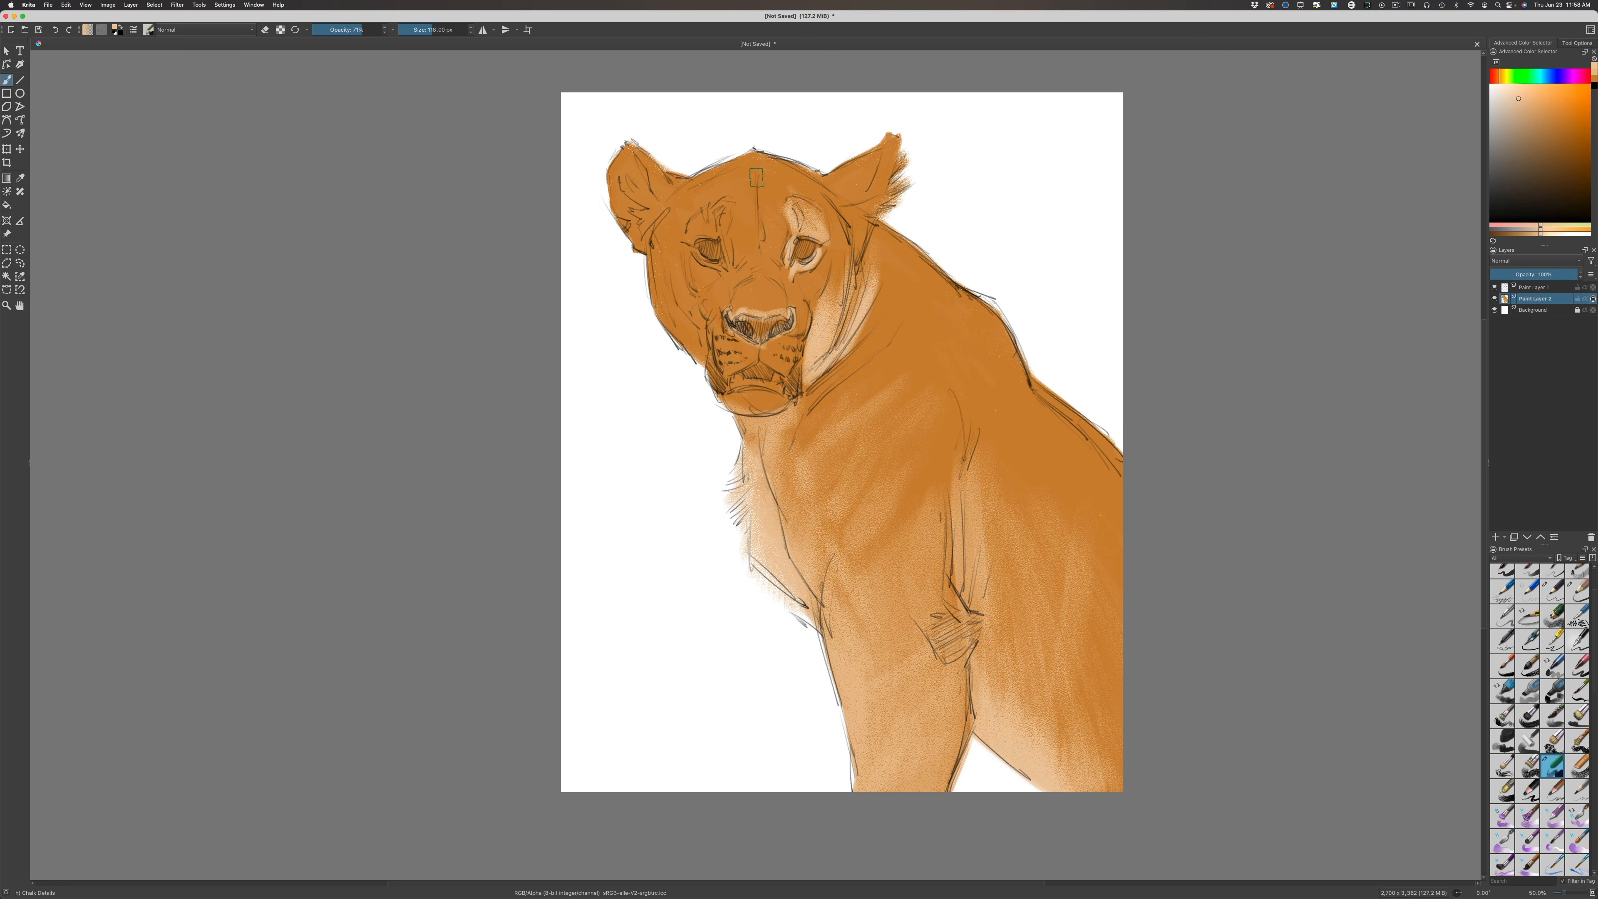
mouse_move(724, 241)
mouse_down()
mouse_move(694, 236)
mouse_move(712, 209)
mouse_move(728, 222)
mouse_move(722, 203)
mouse_move(712, 232)
mouse_move(683, 235)
mouse_move(722, 266)
mouse_move(695, 246)
mouse_up()
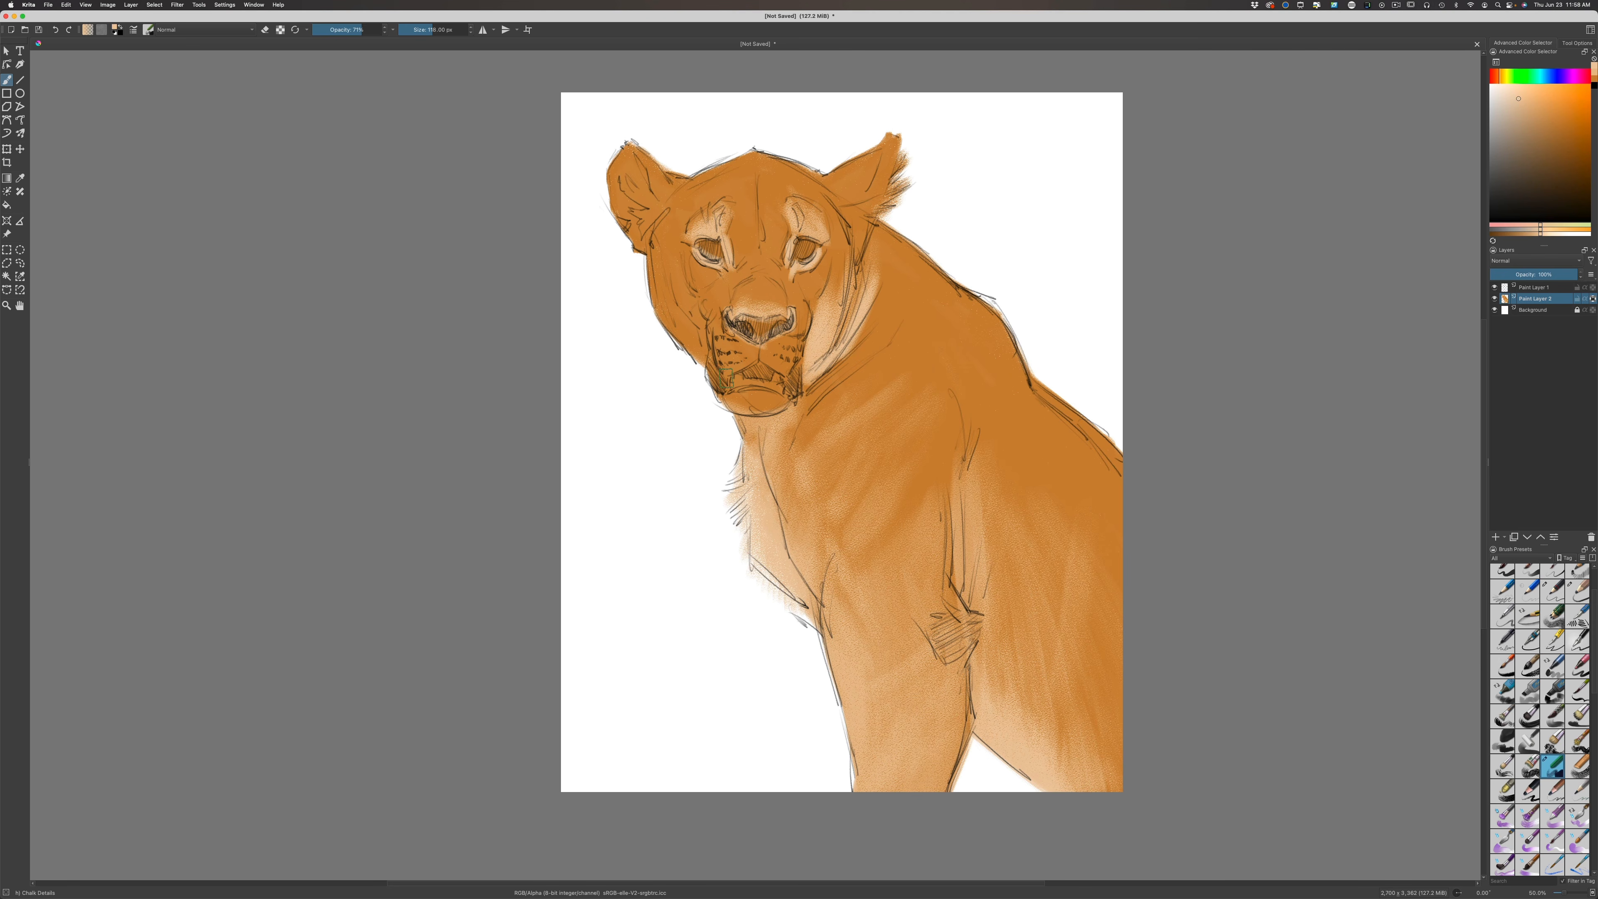
Lighten the left cheek, muzzle, chin and ear edges with pale tan, using a slightly larger brush
mouse_move(725, 378)
mouse_down()
mouse_move(698, 348)
mouse_move(700, 314)
mouse_move(694, 359)
mouse_move(687, 308)
mouse_move(663, 319)
mouse_move(691, 351)
mouse_move(644, 286)
mouse_move(691, 312)
mouse_up()
key(bracketright)
key(bracketright)
key(bracketright)
key(bracketright)
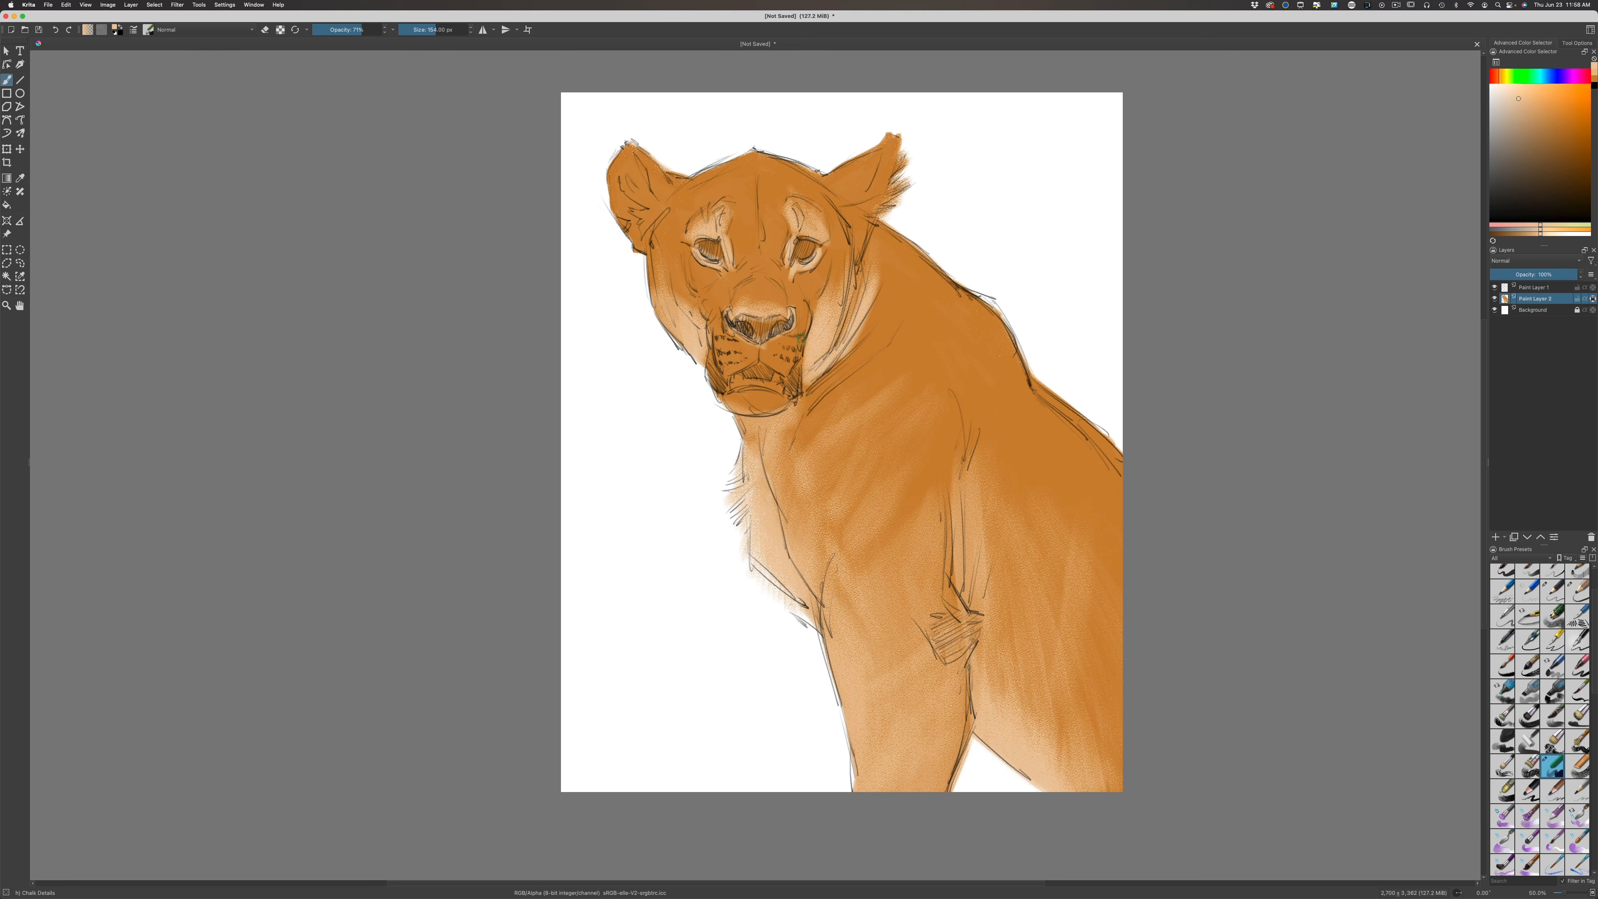
mouse_move(801, 338)
mouse_down()
mouse_move(769, 353)
mouse_move(784, 371)
mouse_move(793, 327)
mouse_move(768, 362)
mouse_move(728, 344)
mouse_up()
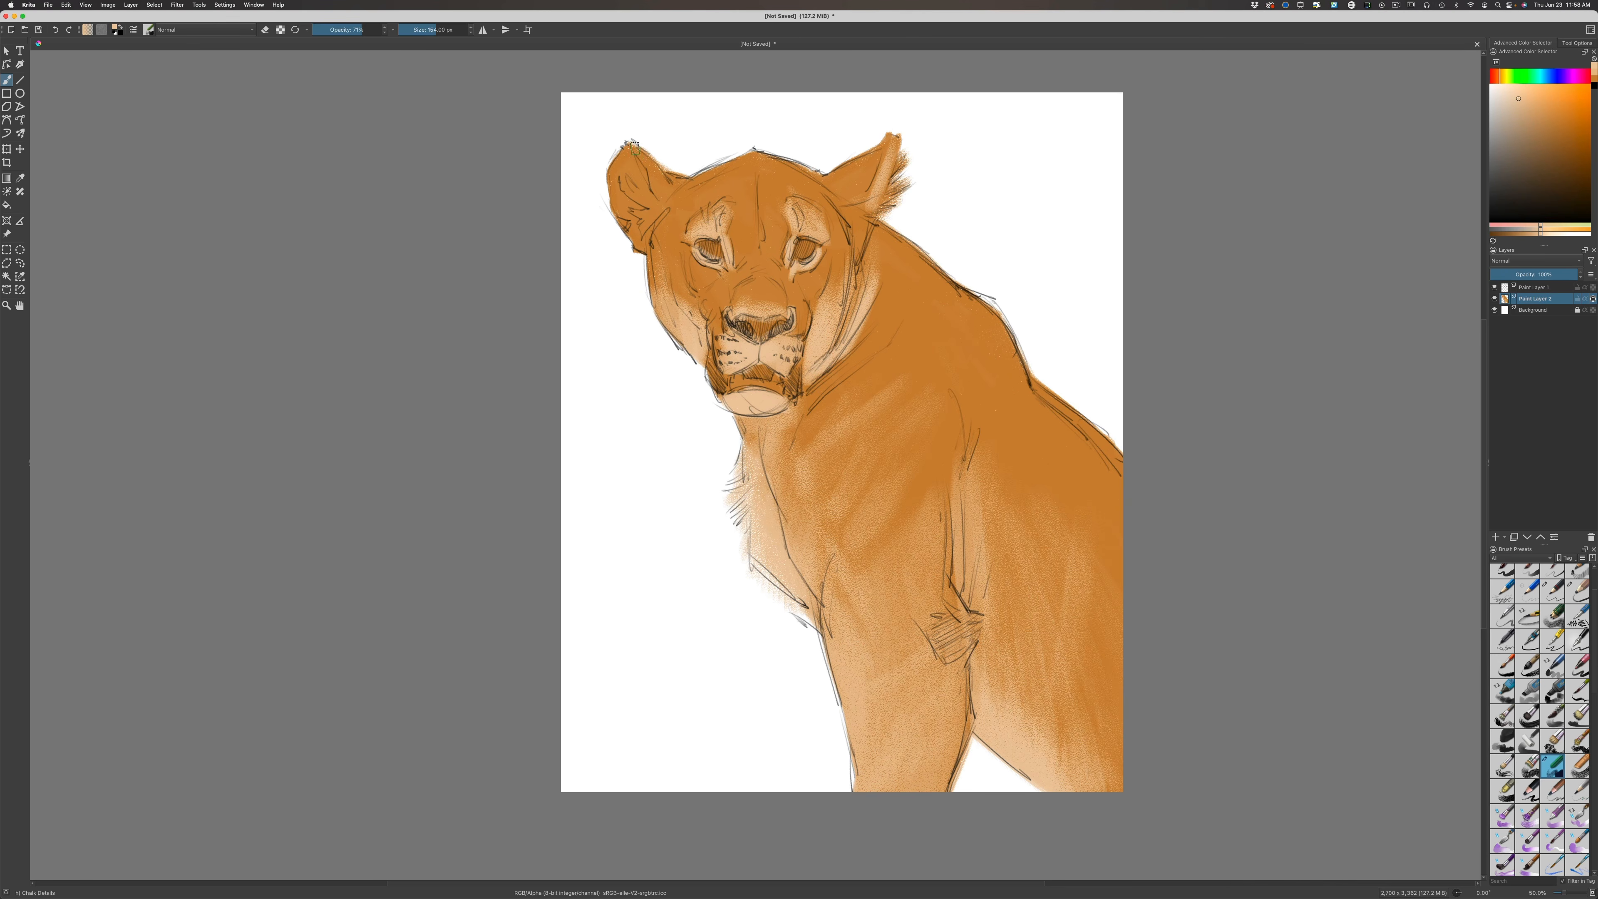
drag(634, 146, 647, 183)
Paint the inside of the left ear with dark burnt orange and a brighter reddish orange
drag(1515, 105, 1572, 134)
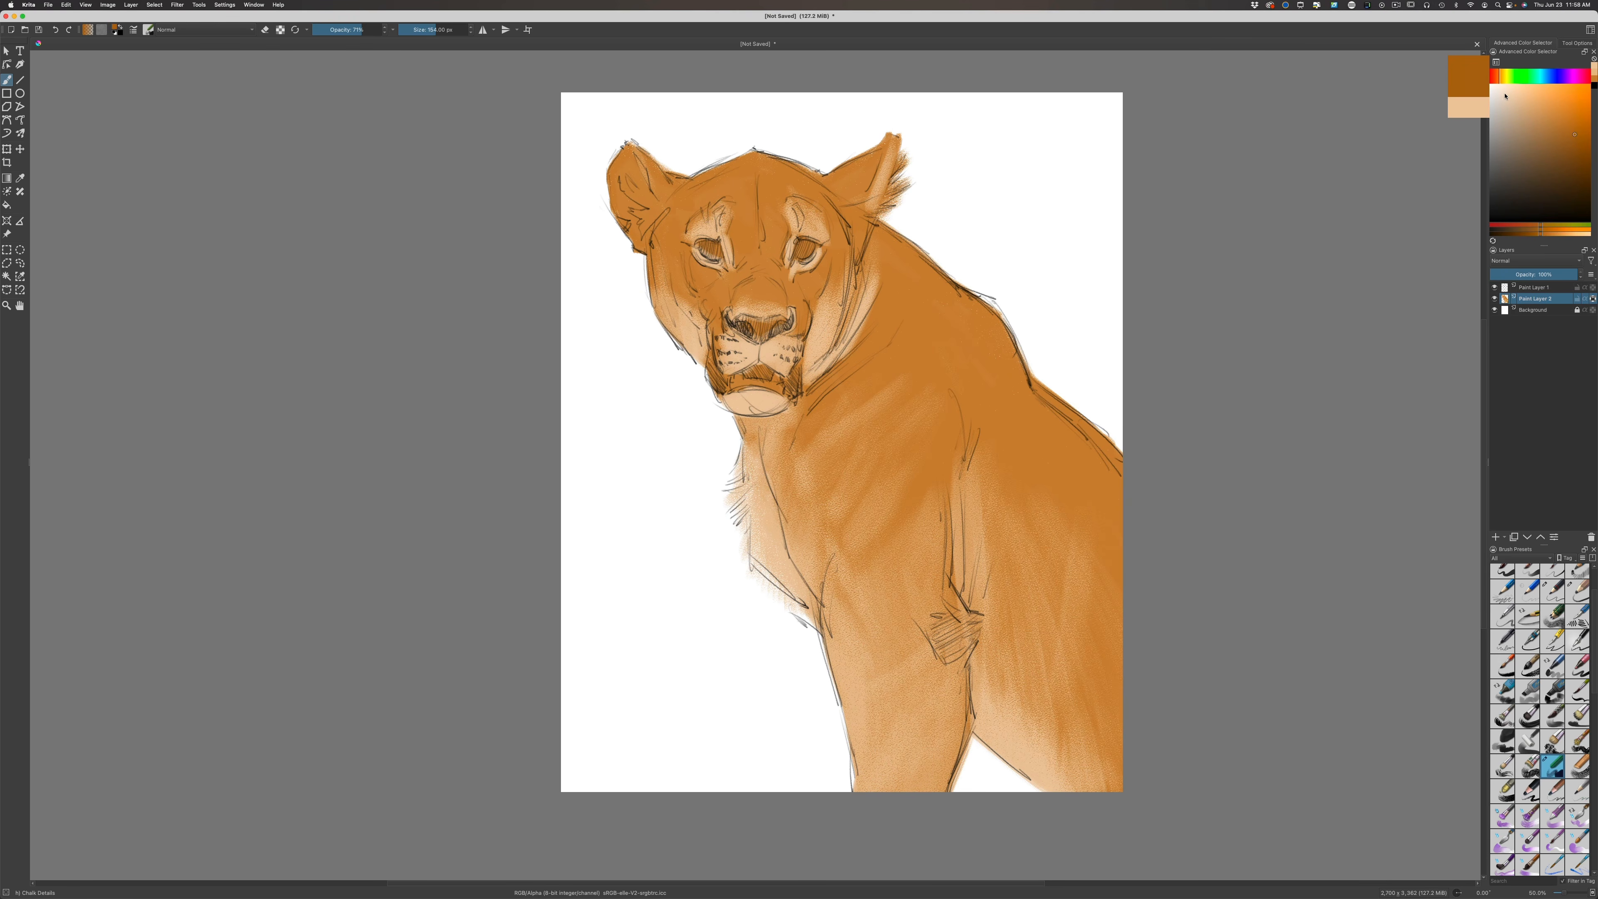
drag(1497, 82, 1497, 83)
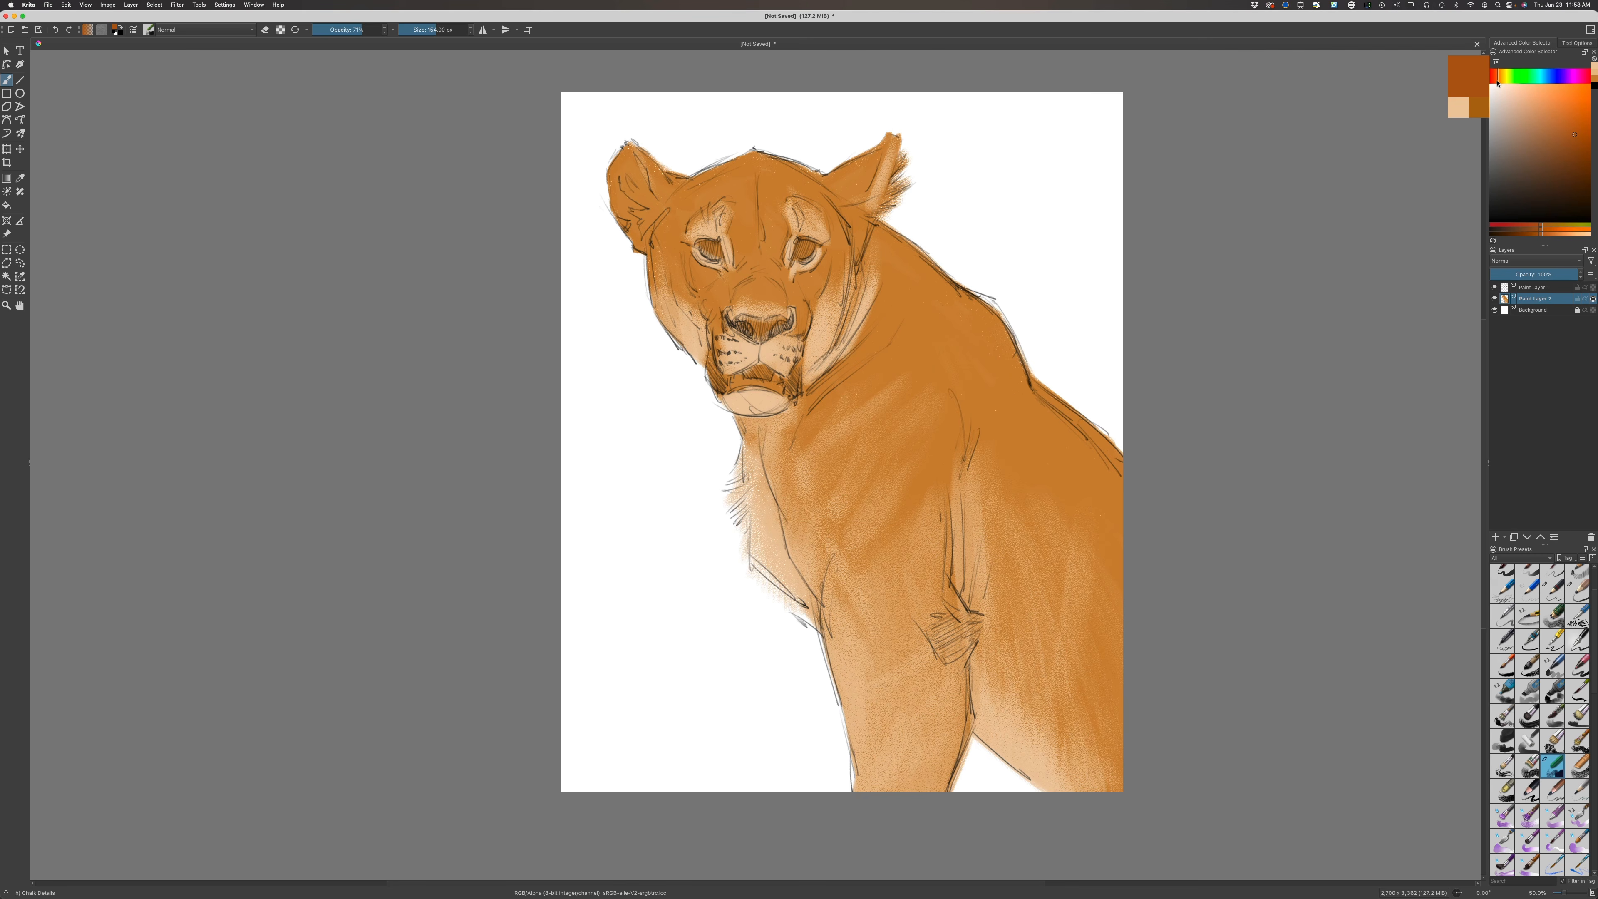
click(1575, 133)
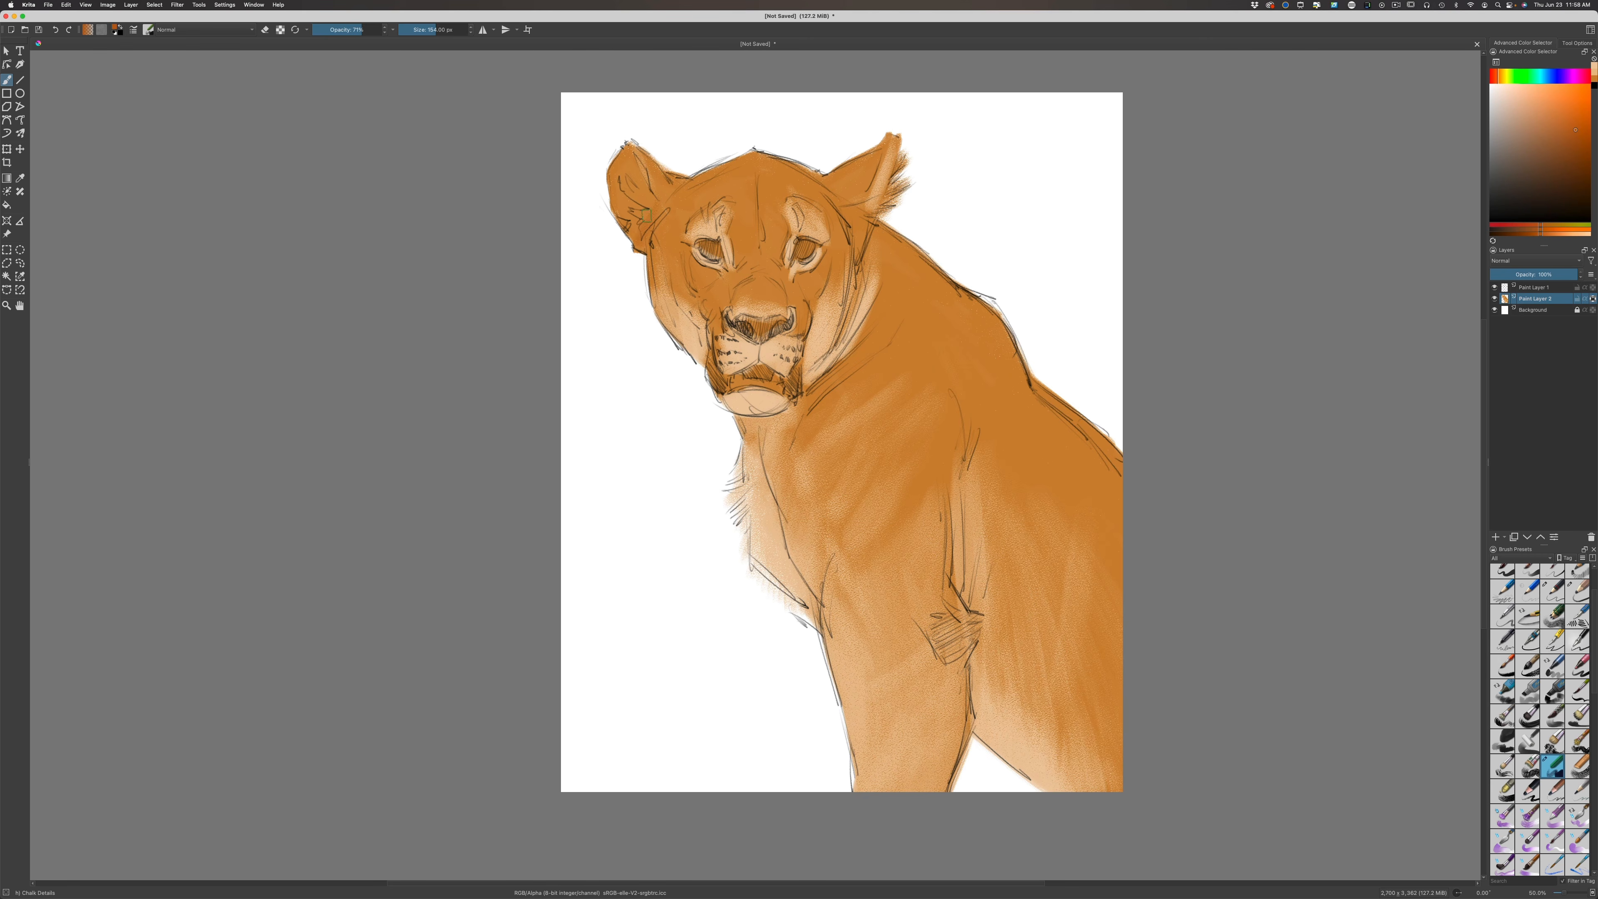
drag(646, 215, 636, 165)
click(1573, 116)
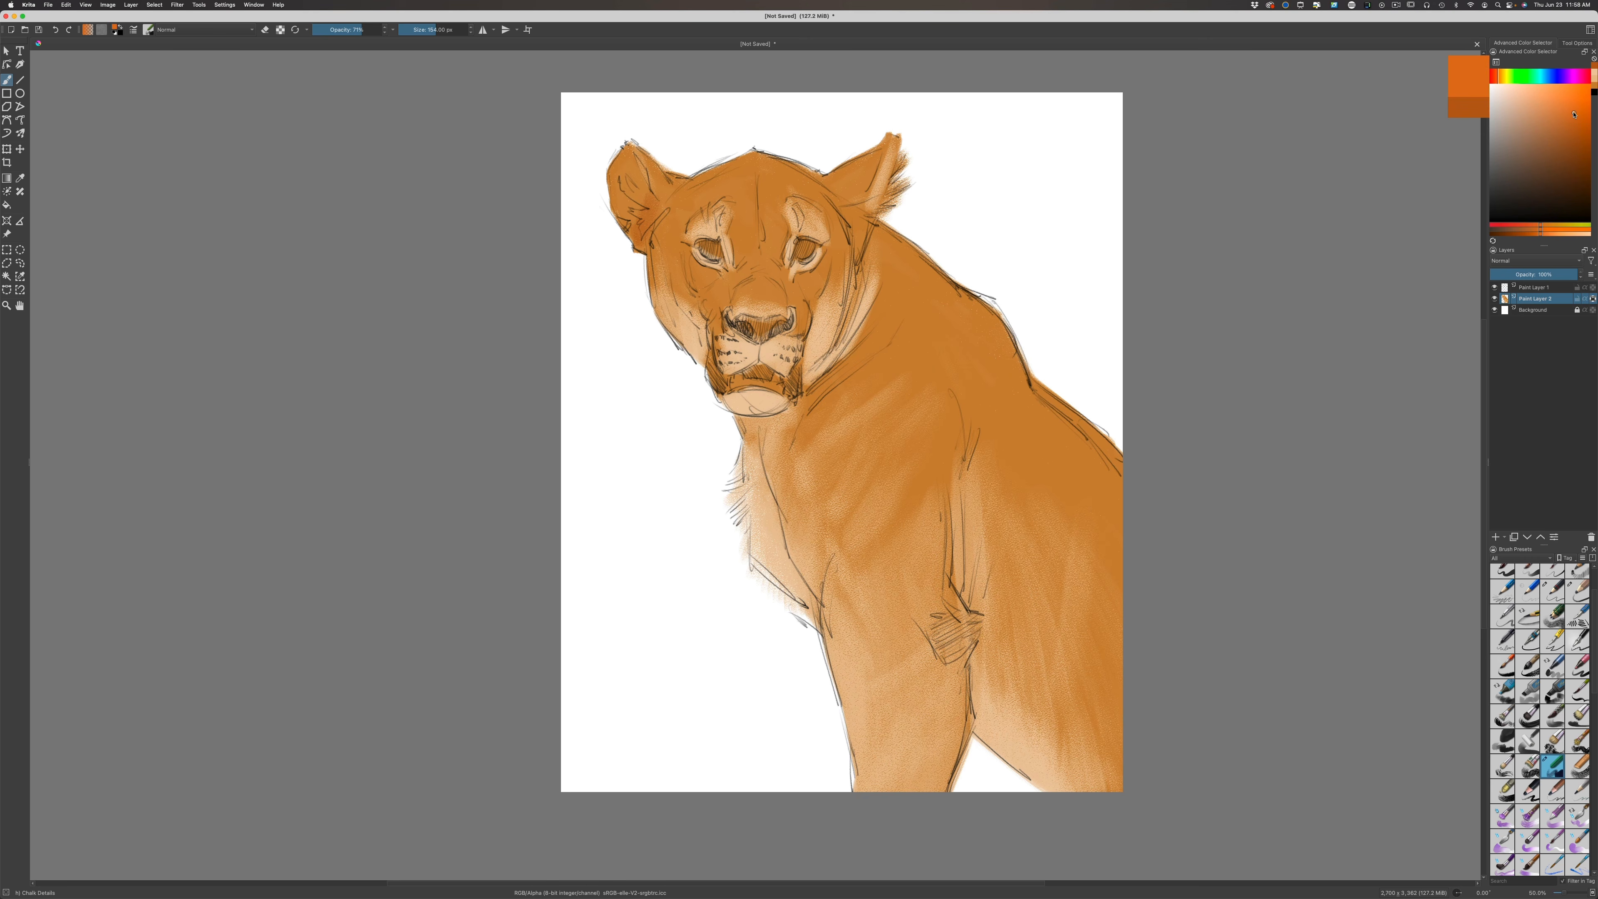
drag(634, 157, 648, 191)
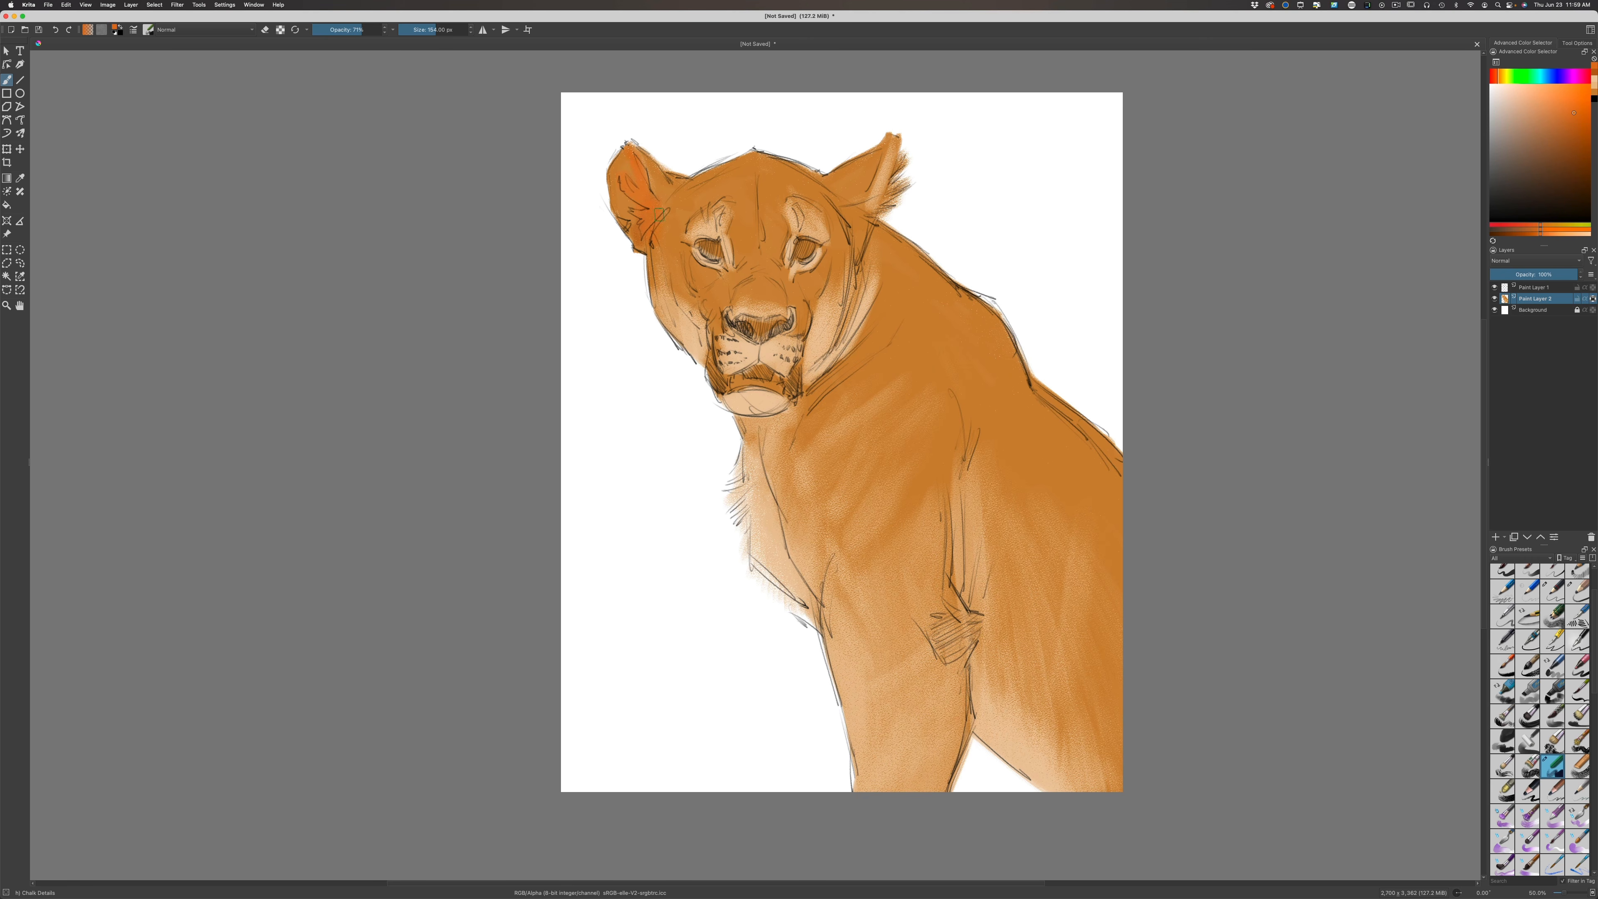
Choose a yellower orange and blend it over the base of the left ear where it meets the head
click(1499, 82)
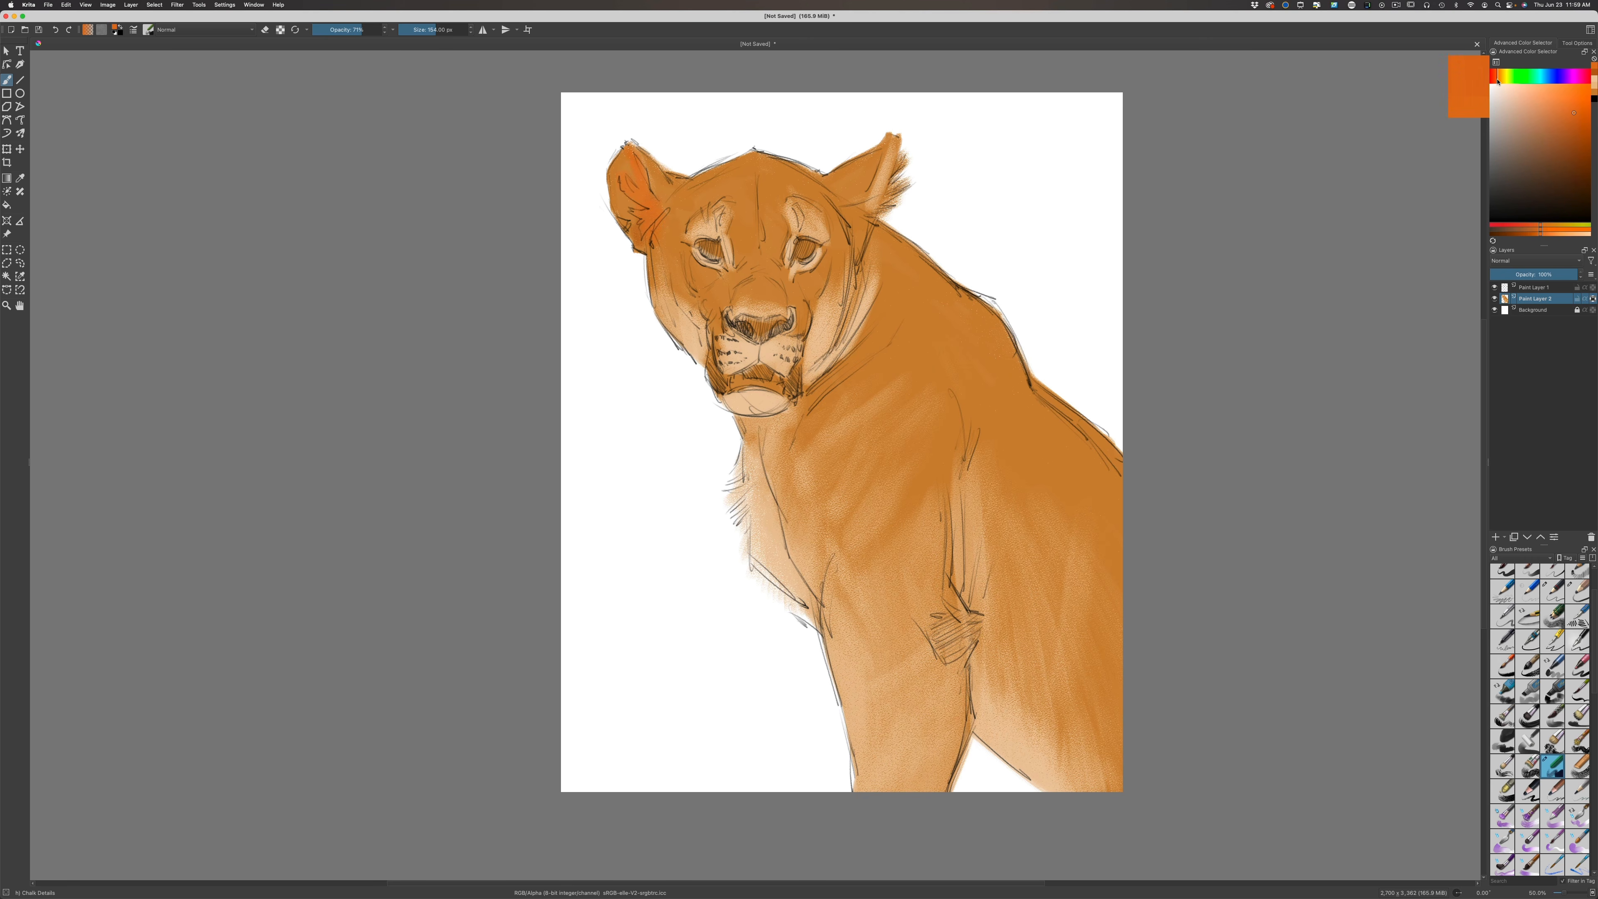
drag(1573, 115, 1571, 112)
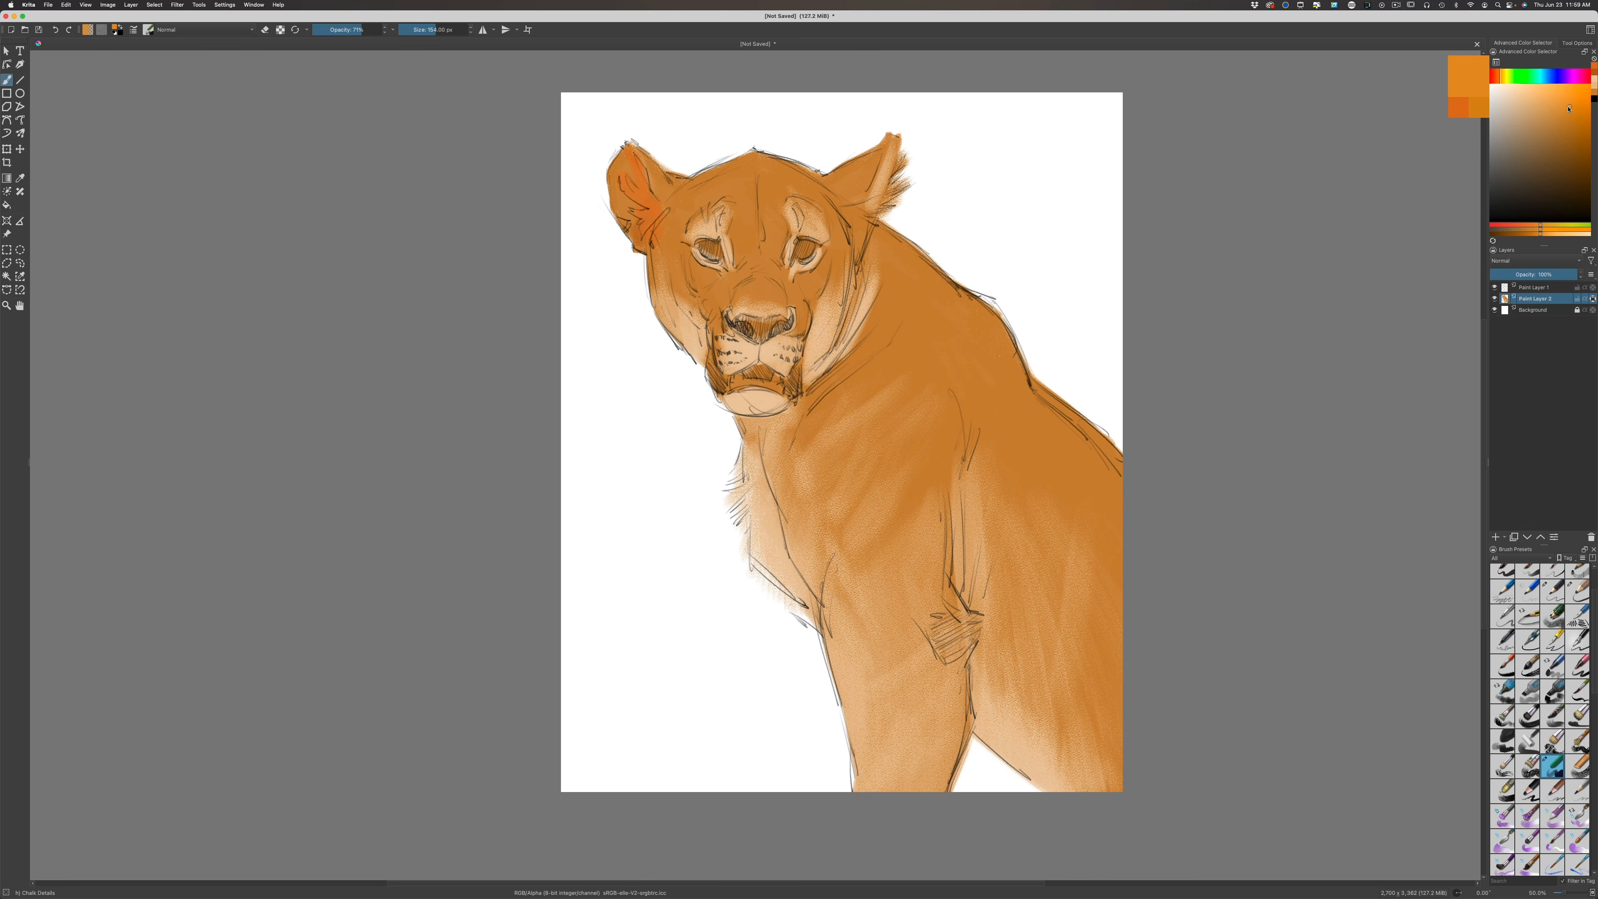
mouse_move(659, 207)
mouse_down()
mouse_move(642, 238)
mouse_move(658, 204)
mouse_move(655, 243)
mouse_up()
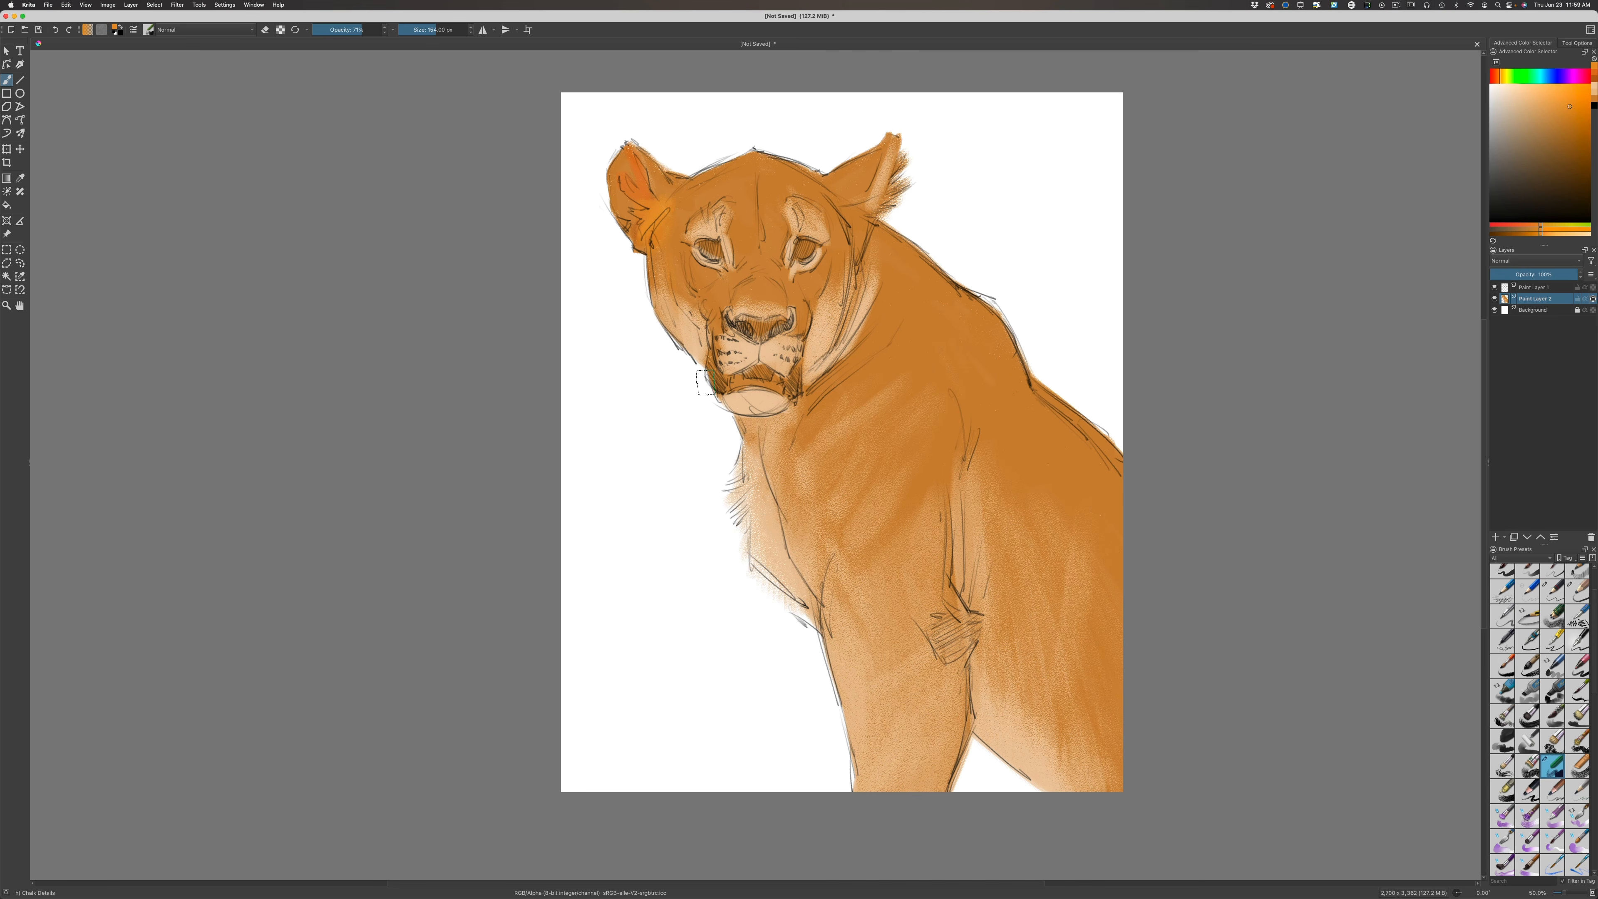
Choose a muted light tan, reduce the brush size, and add soft fur highlights across the forehead and face
click(1545, 108)
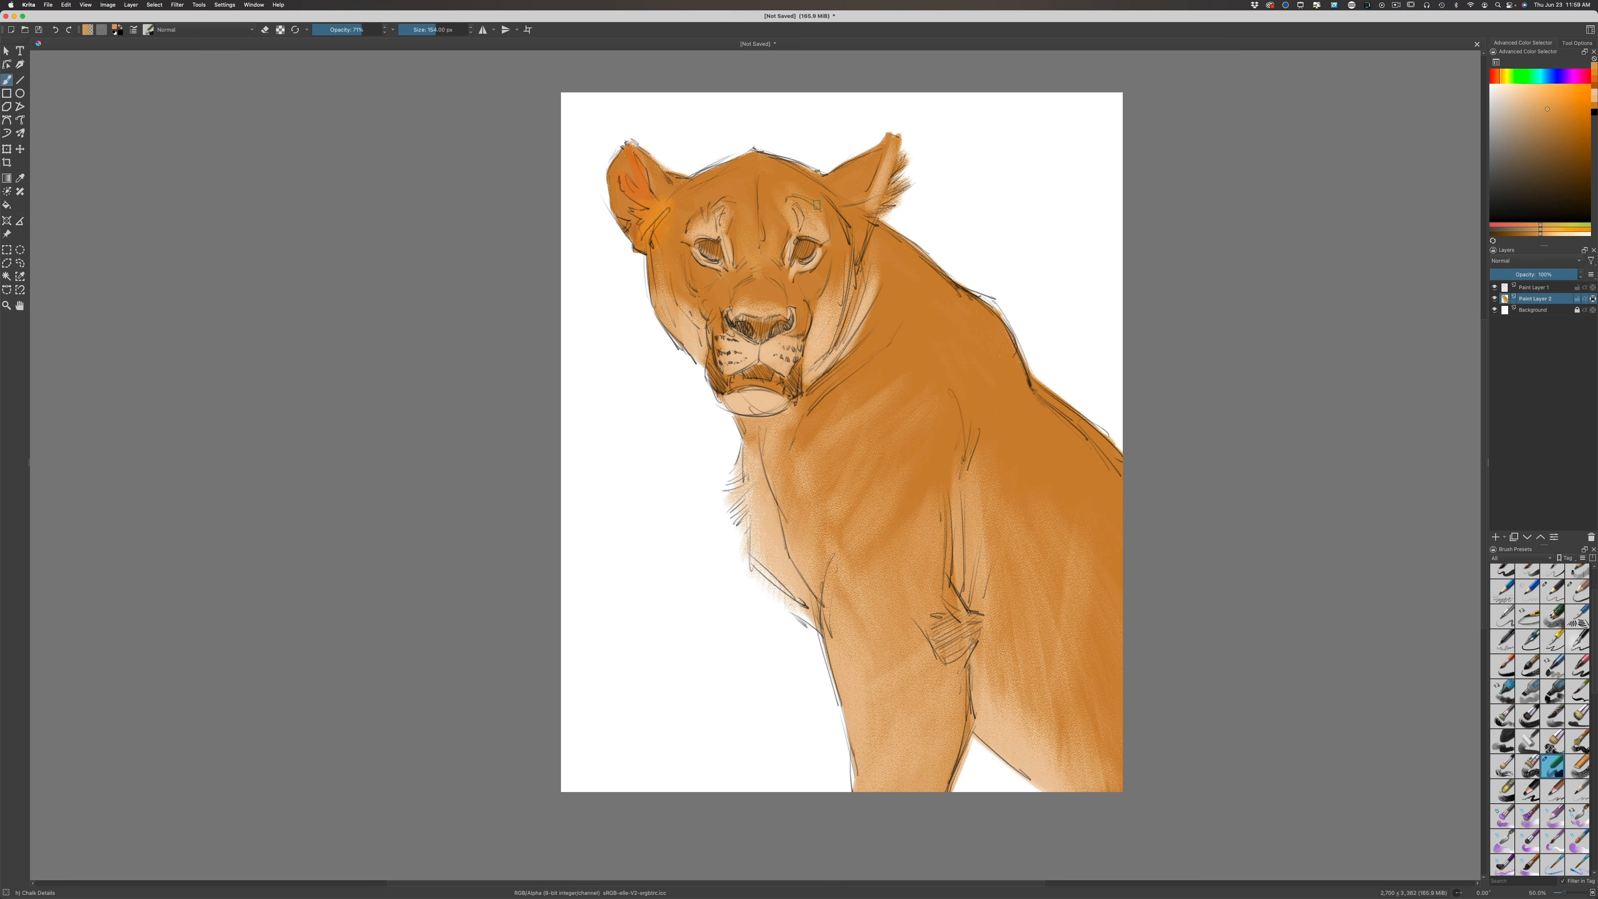
key(bracketleft)
key(bracketleft)
key(bracketleft)
key(bracketleft)
key(bracketleft)
key(bracketleft)
key(bracketleft)
key(bracketleft)
key(bracketleft)
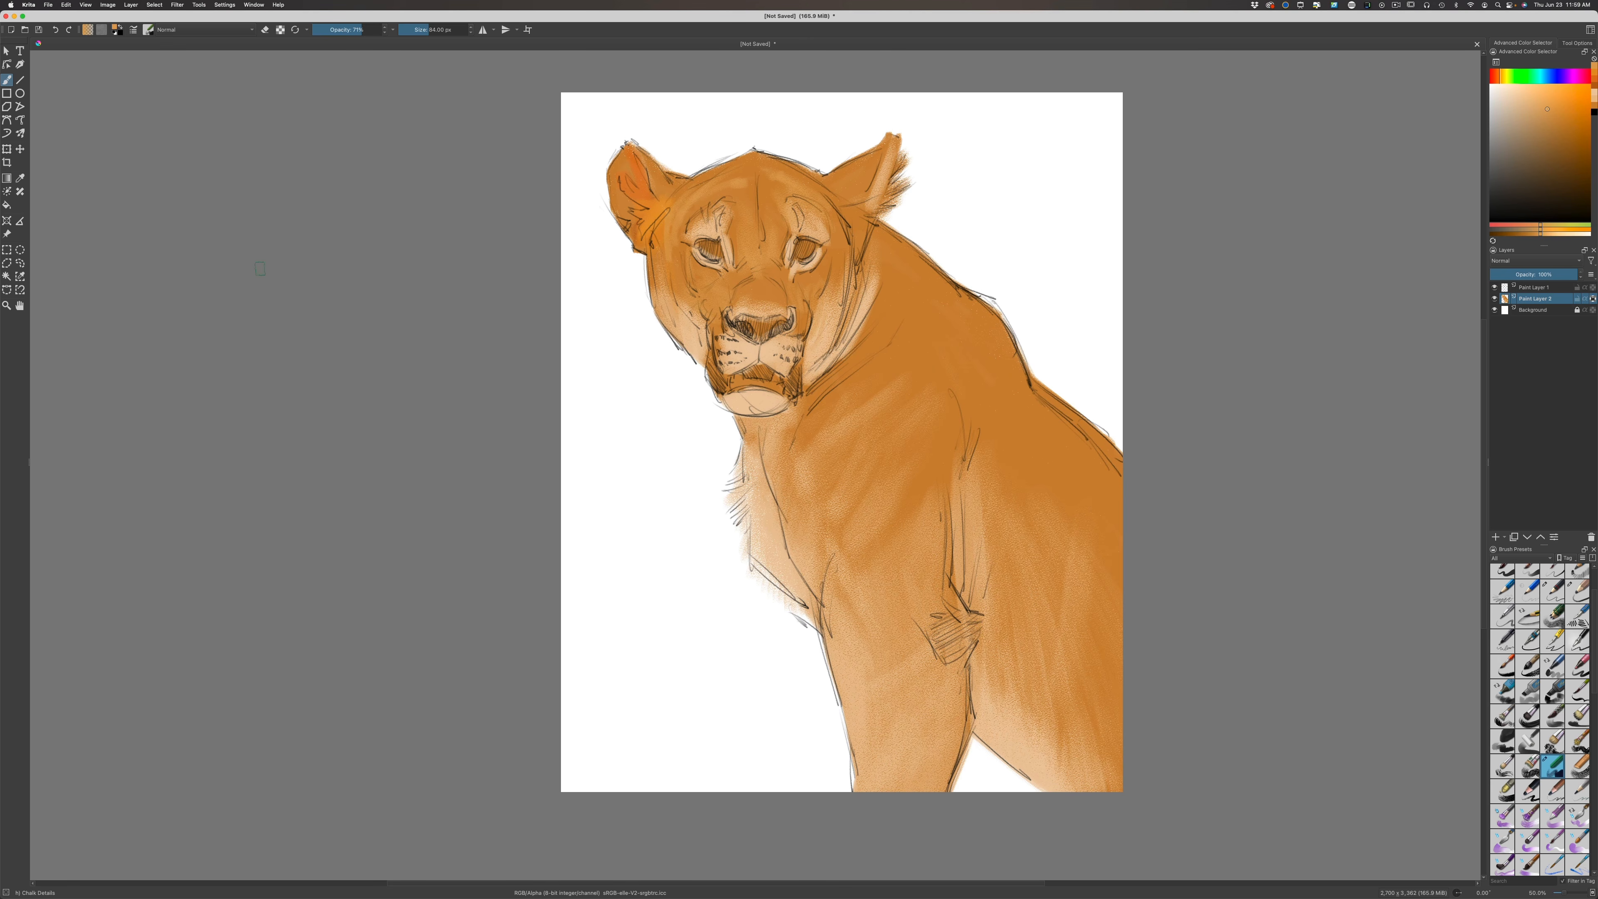
Choose a pale cream and brighten the lioness's chin and the cheek on the right of the canvas
drag(1542, 111, 1511, 99)
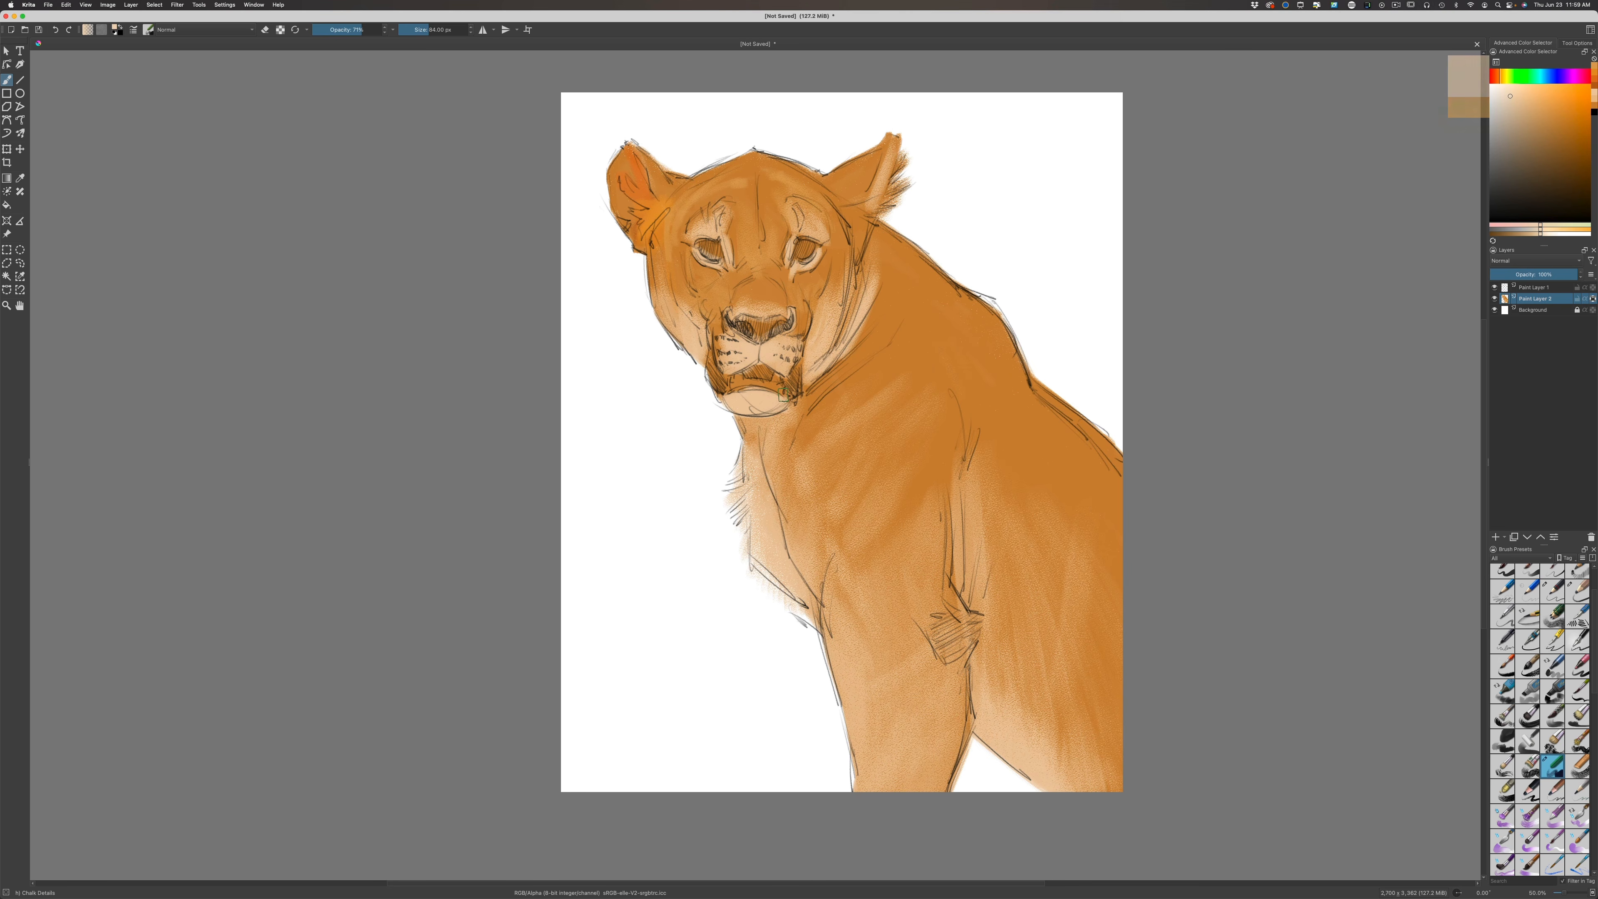
drag(777, 400, 732, 401)
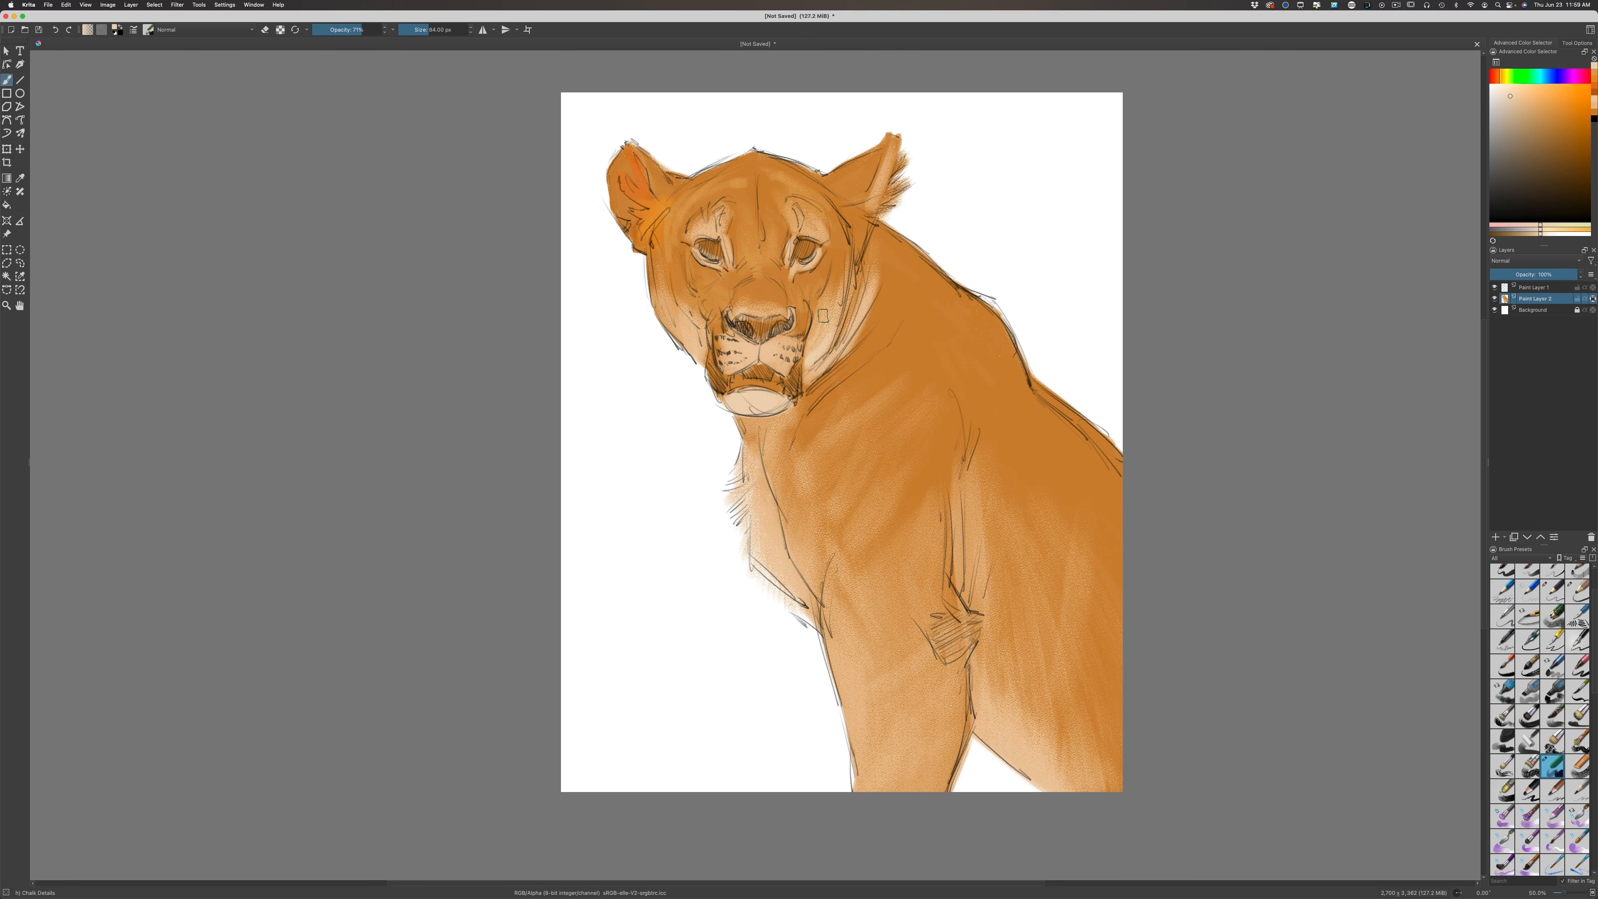
drag(823, 315, 815, 339)
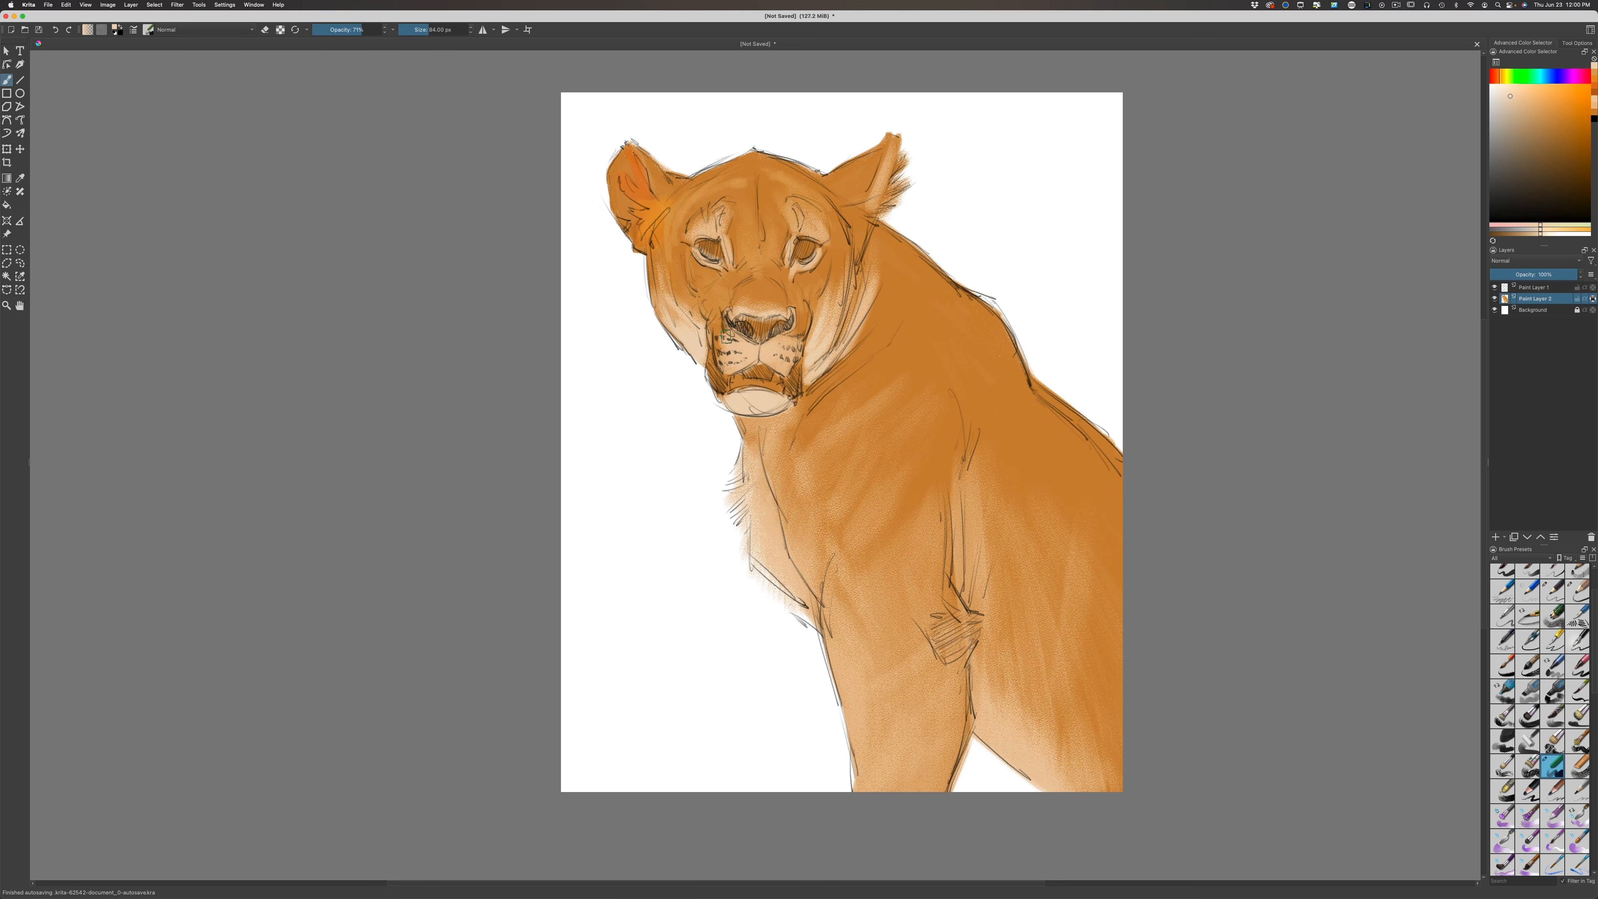
Add a new paint layer directly above the Background layer and enlarge the brush to about 787 px
click(1528, 311)
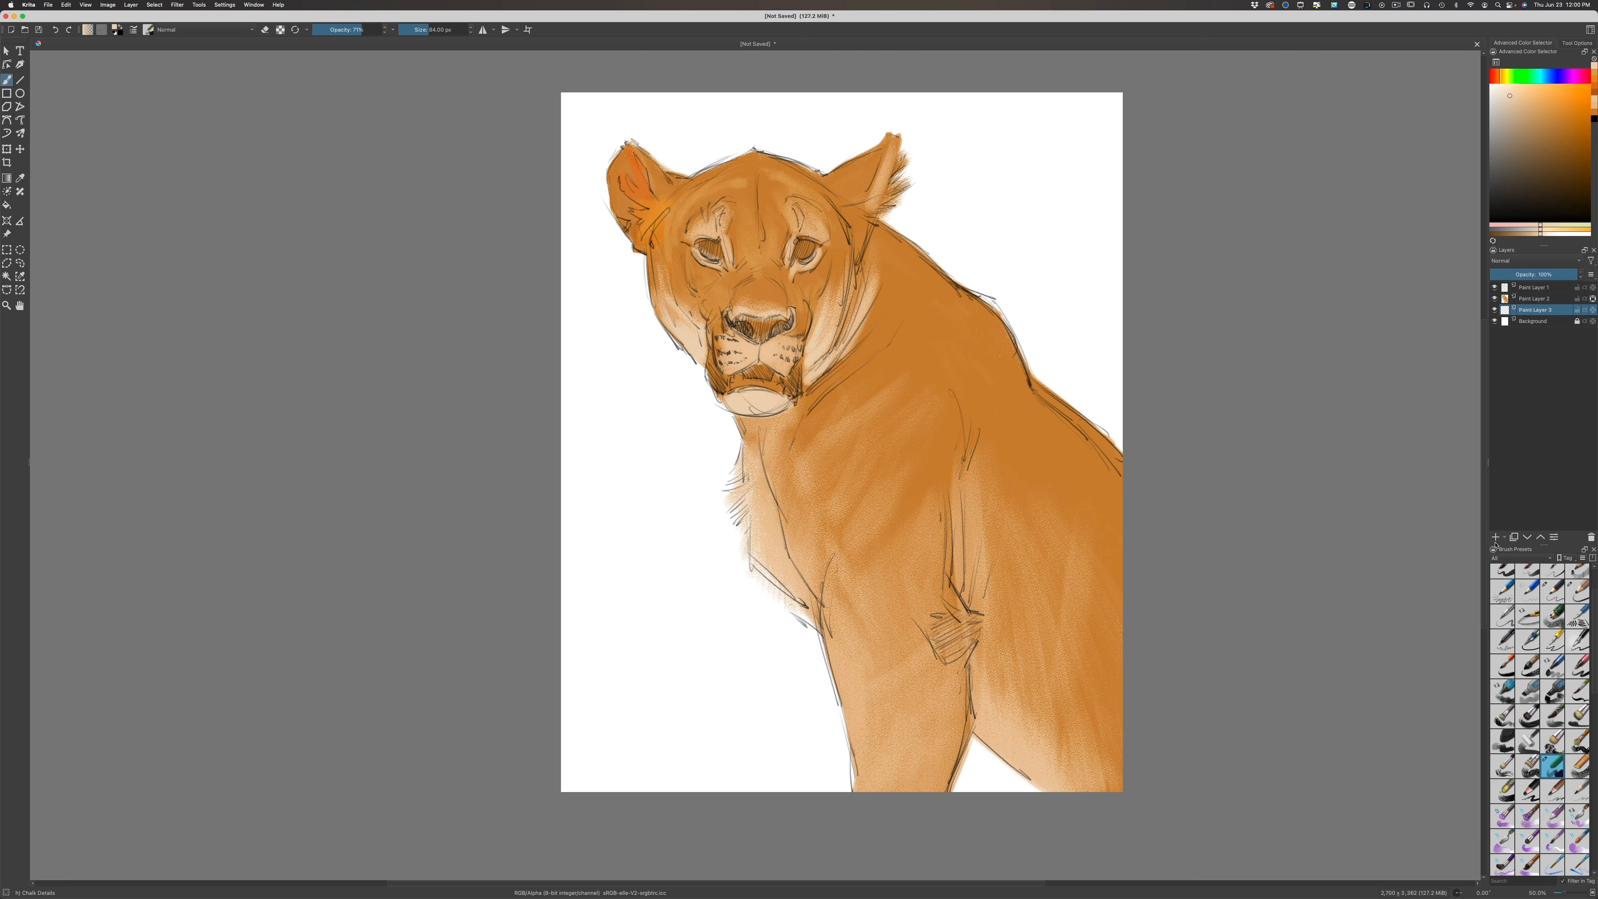
key(bracketright)
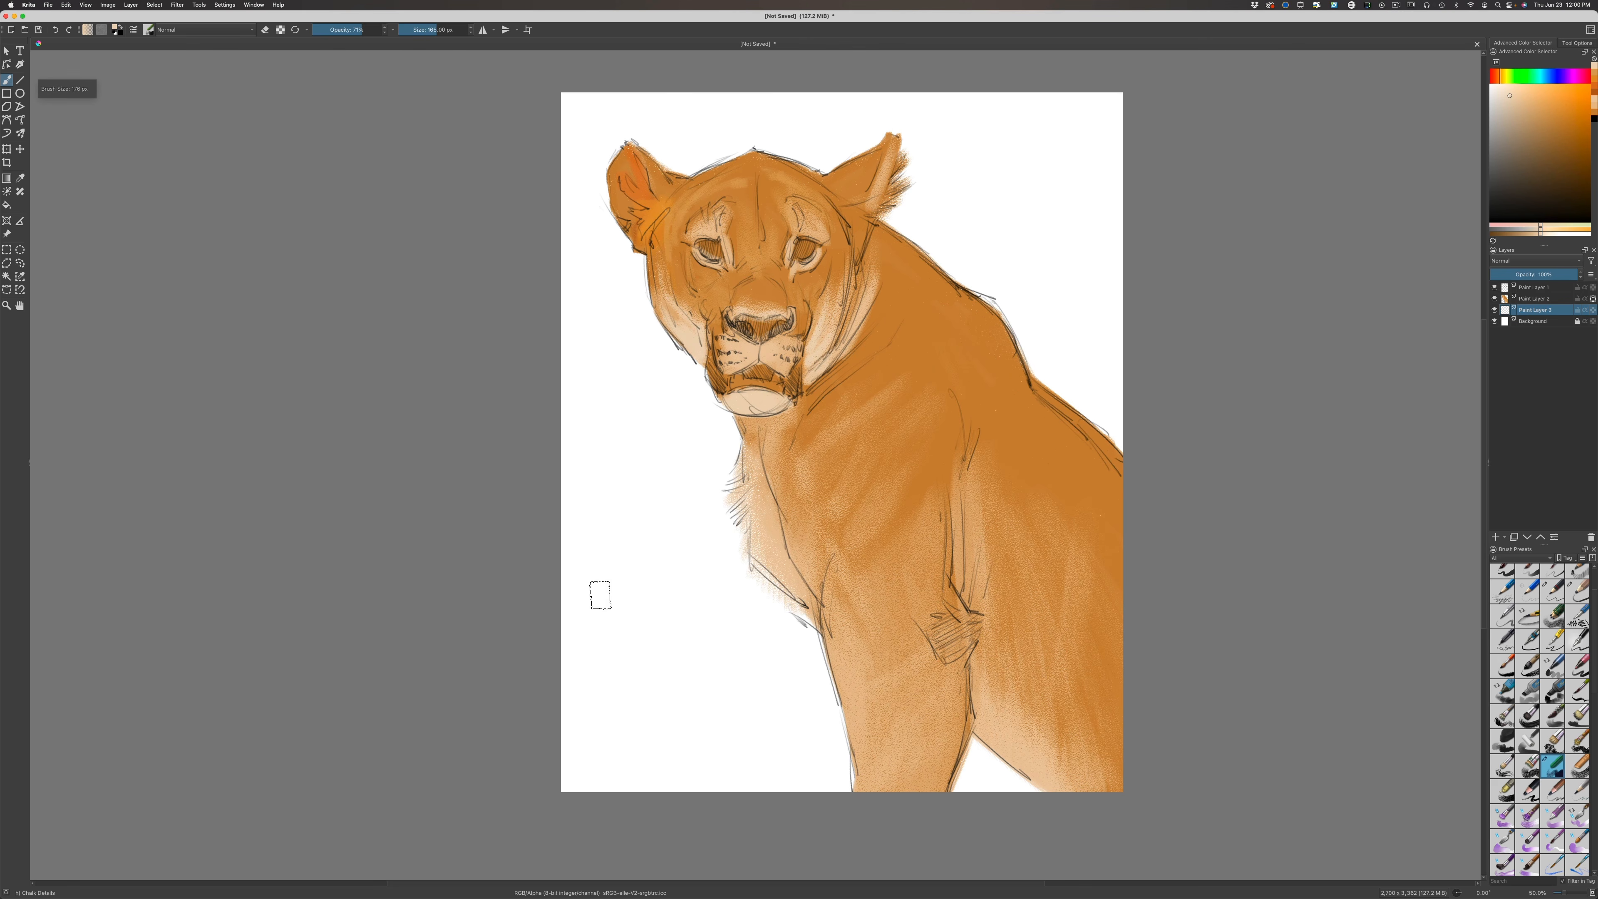
key(bracketright)
key(bracketright)
key(bracketright)
key(bracketright)
key(bracketright)
key(bracketright)
key(bracketright)
key(bracketright)
key(bracketright)
key(bracketright)
key(bracketright)
key(bracketright)
key(bracketright)
key(bracketright)
key(bracketright)
key(bracketright)
key(bracketright)
key(bracketright)
key(bracketright)
key(bracketright)
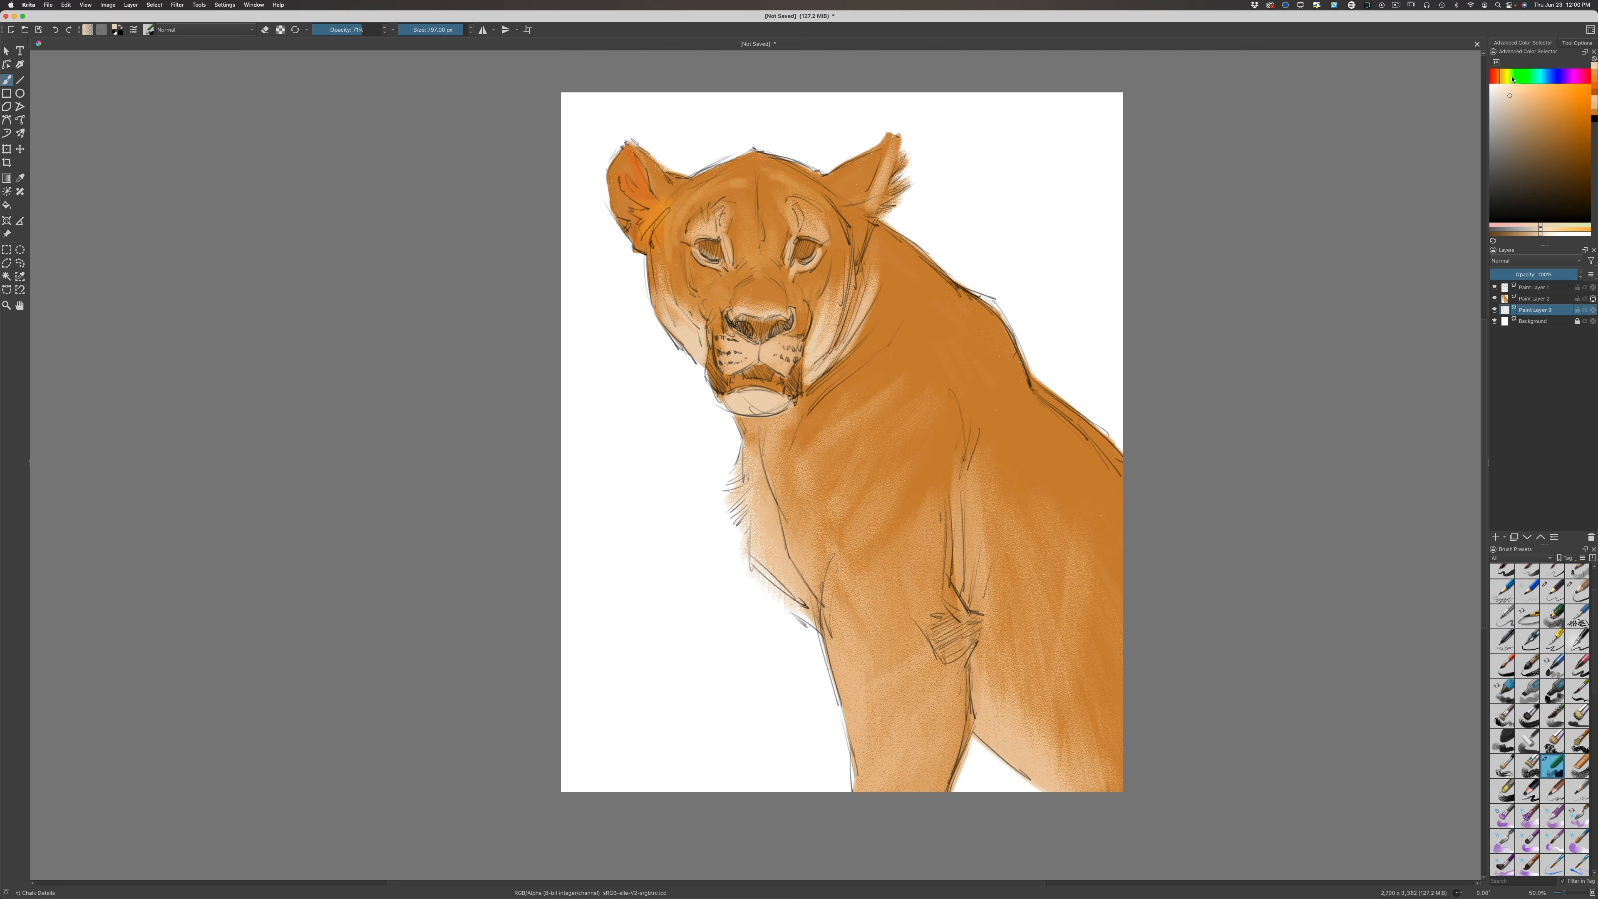
Choose a muted yellow-green and fill the whole white background around the lioness with broad strokes
drag(1511, 79, 1511, 80)
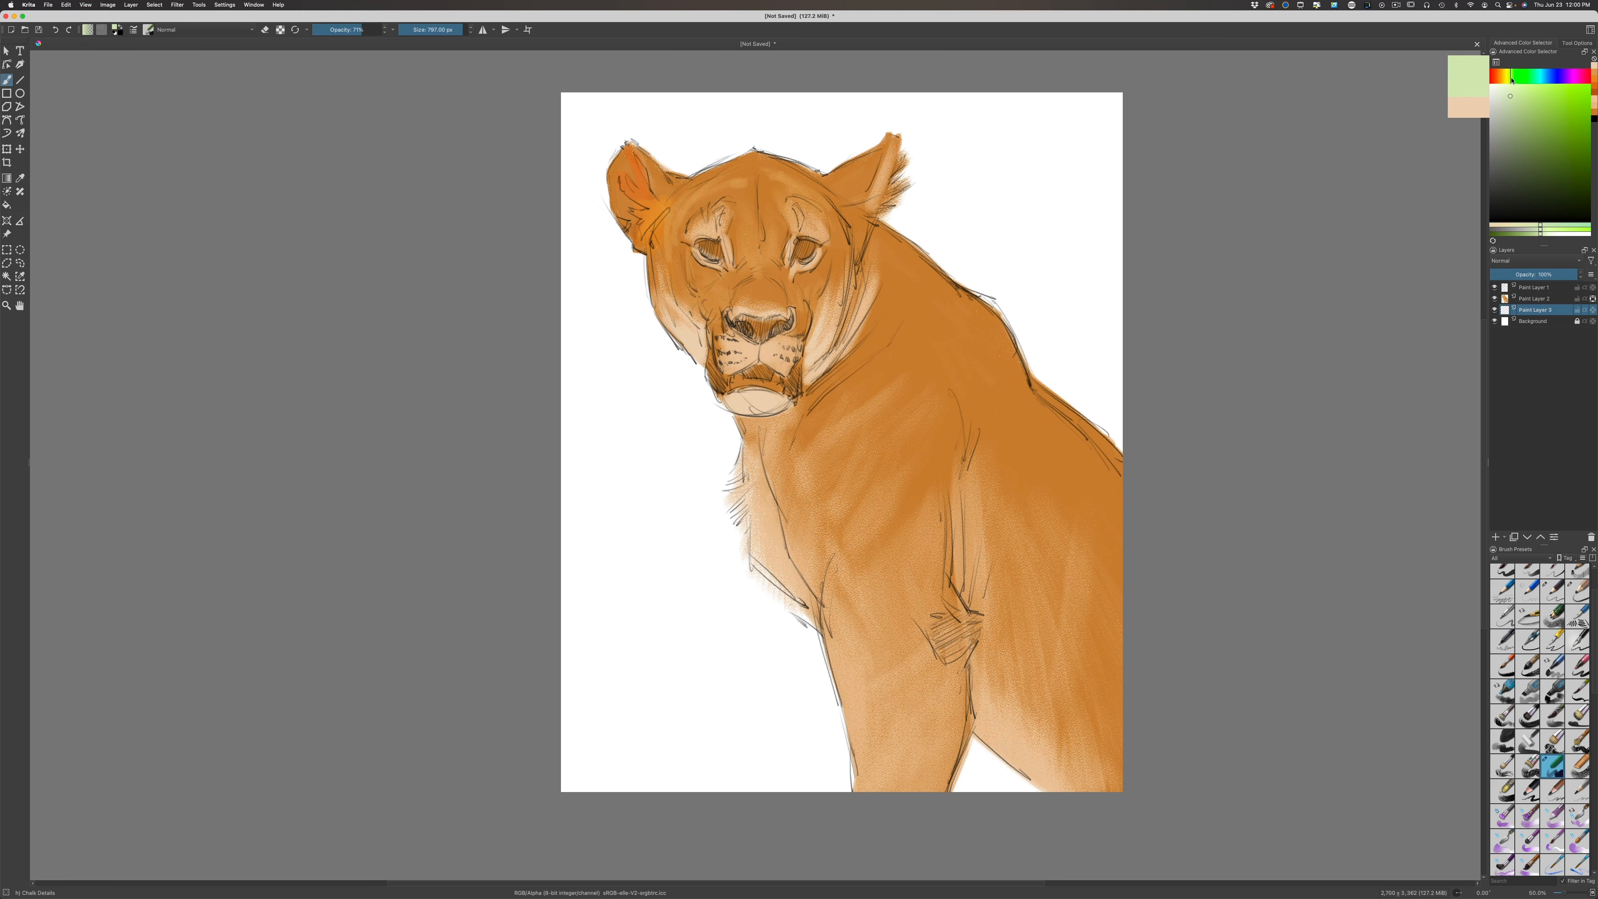
click(1540, 124)
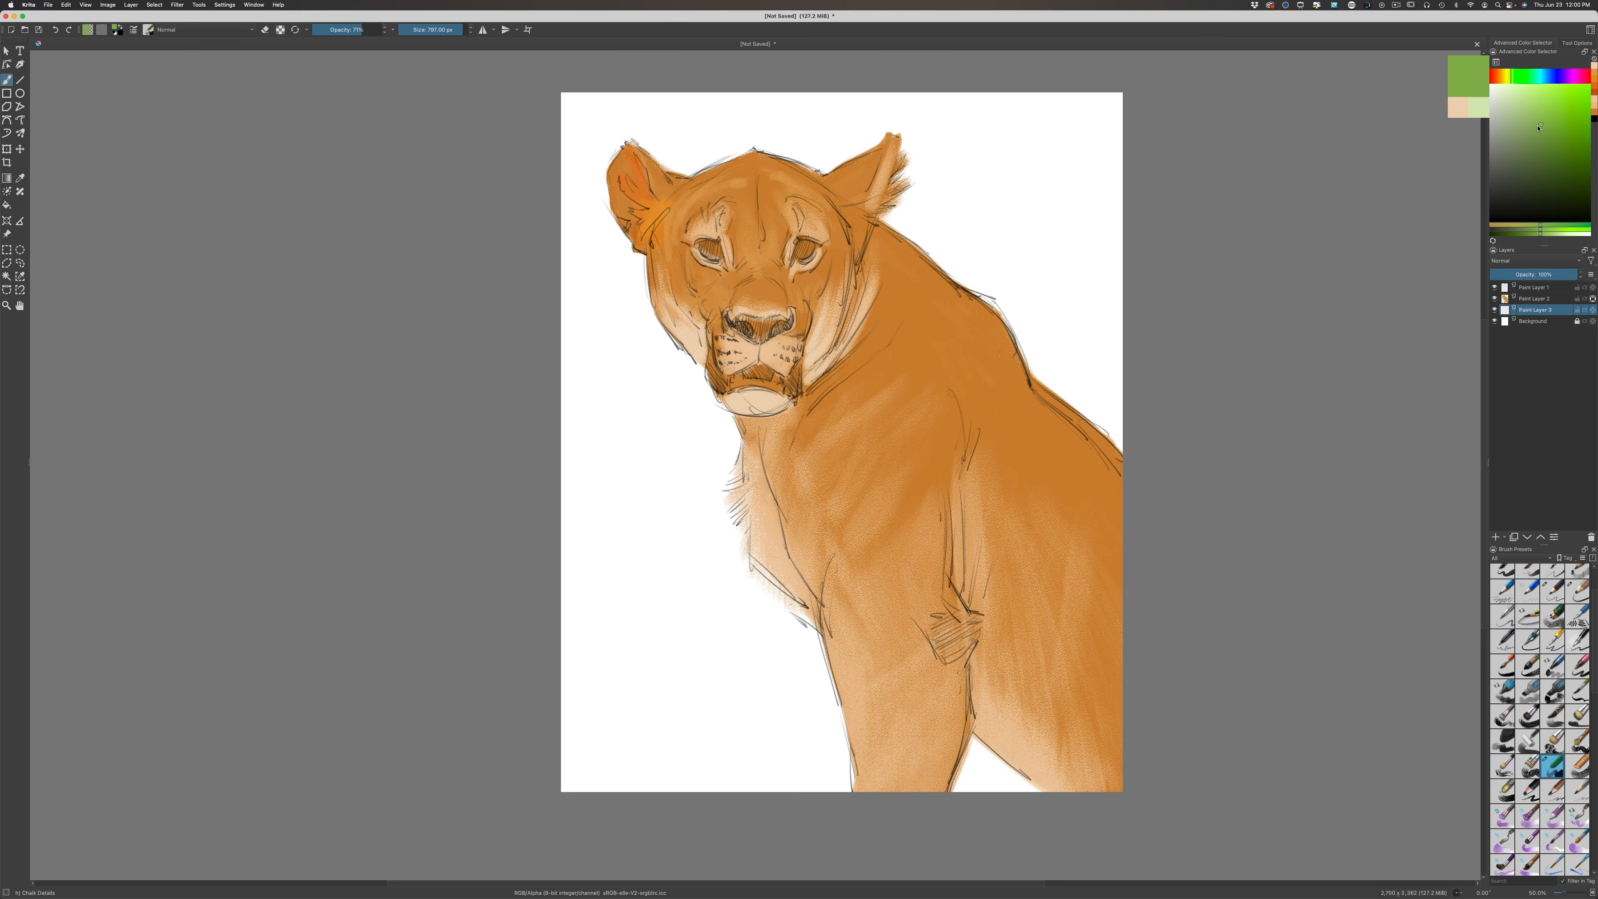
click(1531, 122)
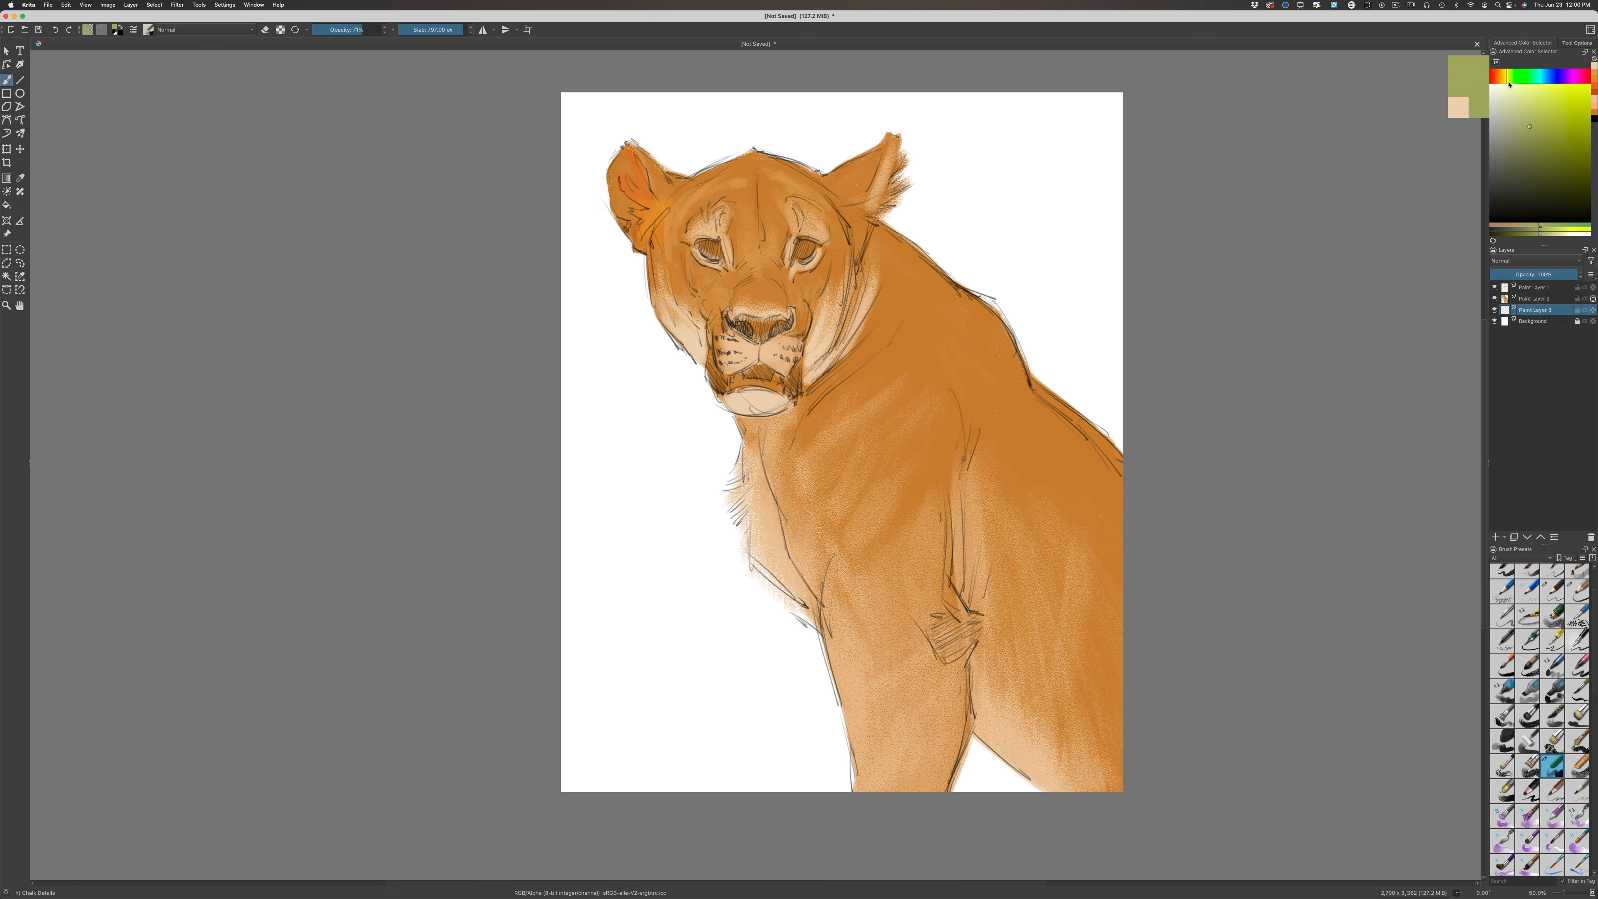
mouse_move(634, 349)
mouse_down()
mouse_move(739, 443)
mouse_move(628, 330)
mouse_move(699, 485)
mouse_move(596, 340)
mouse_move(618, 496)
mouse_move(602, 498)
mouse_move(576, 325)
mouse_move(552, 300)
mouse_move(693, 425)
mouse_move(718, 394)
mouse_move(525, 249)
mouse_move(584, 237)
mouse_move(686, 252)
mouse_move(635, 163)
mouse_move(561, 101)
mouse_move(610, 103)
mouse_move(903, 206)
mouse_move(730, 126)
mouse_up()
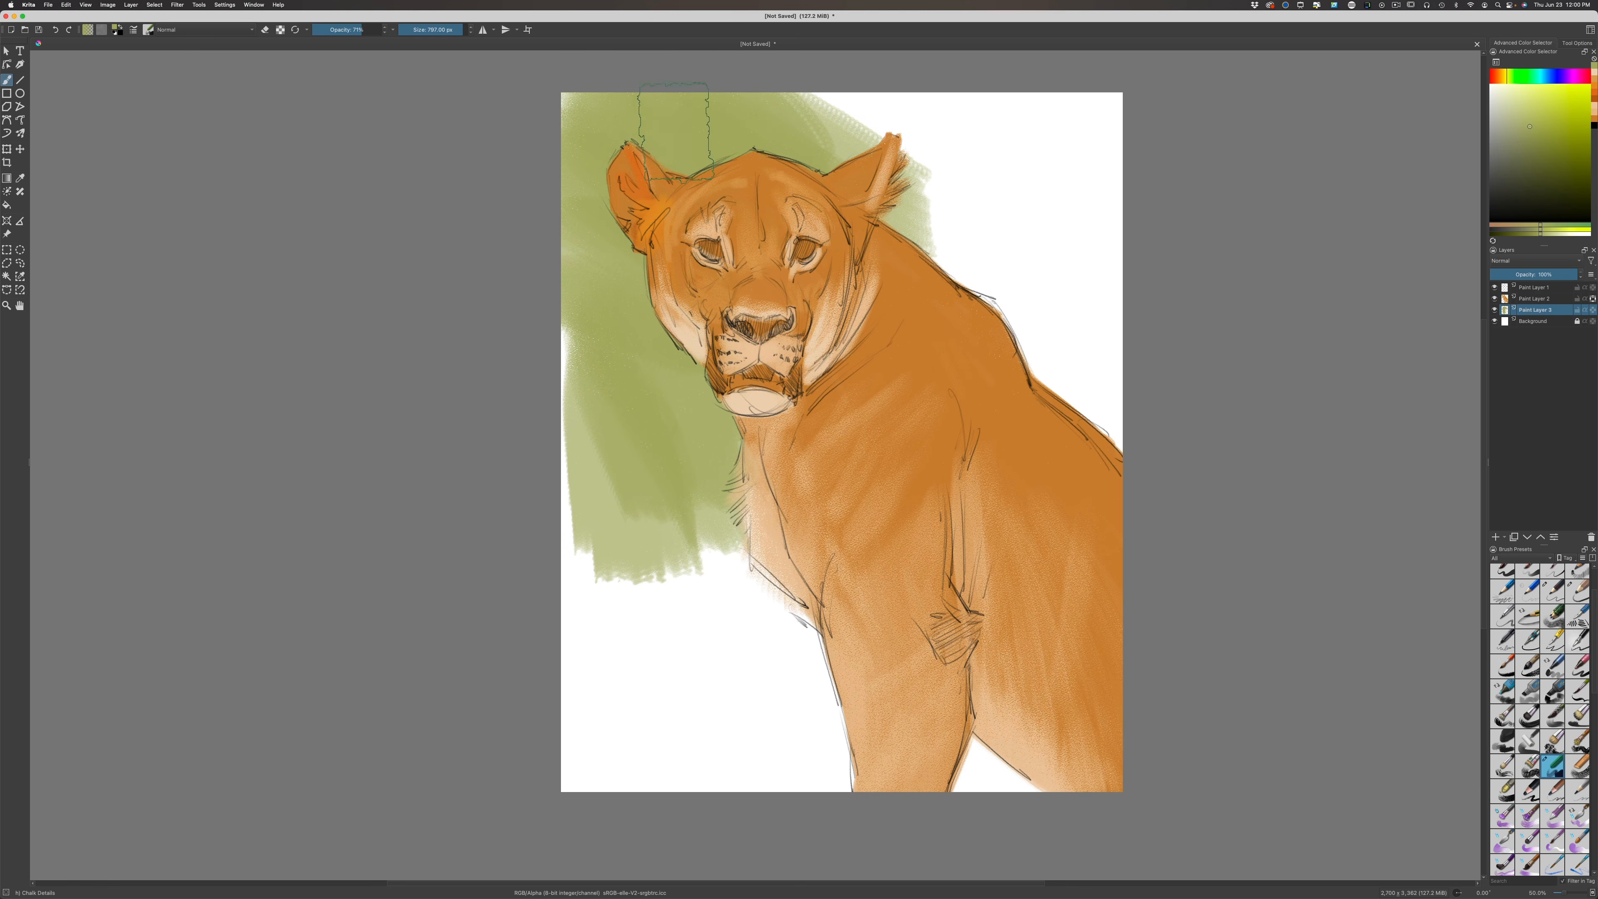
mouse_move(536, 311)
mouse_down()
mouse_move(589, 427)
mouse_move(588, 514)
mouse_move(637, 610)
mouse_move(747, 627)
mouse_move(641, 479)
mouse_up()
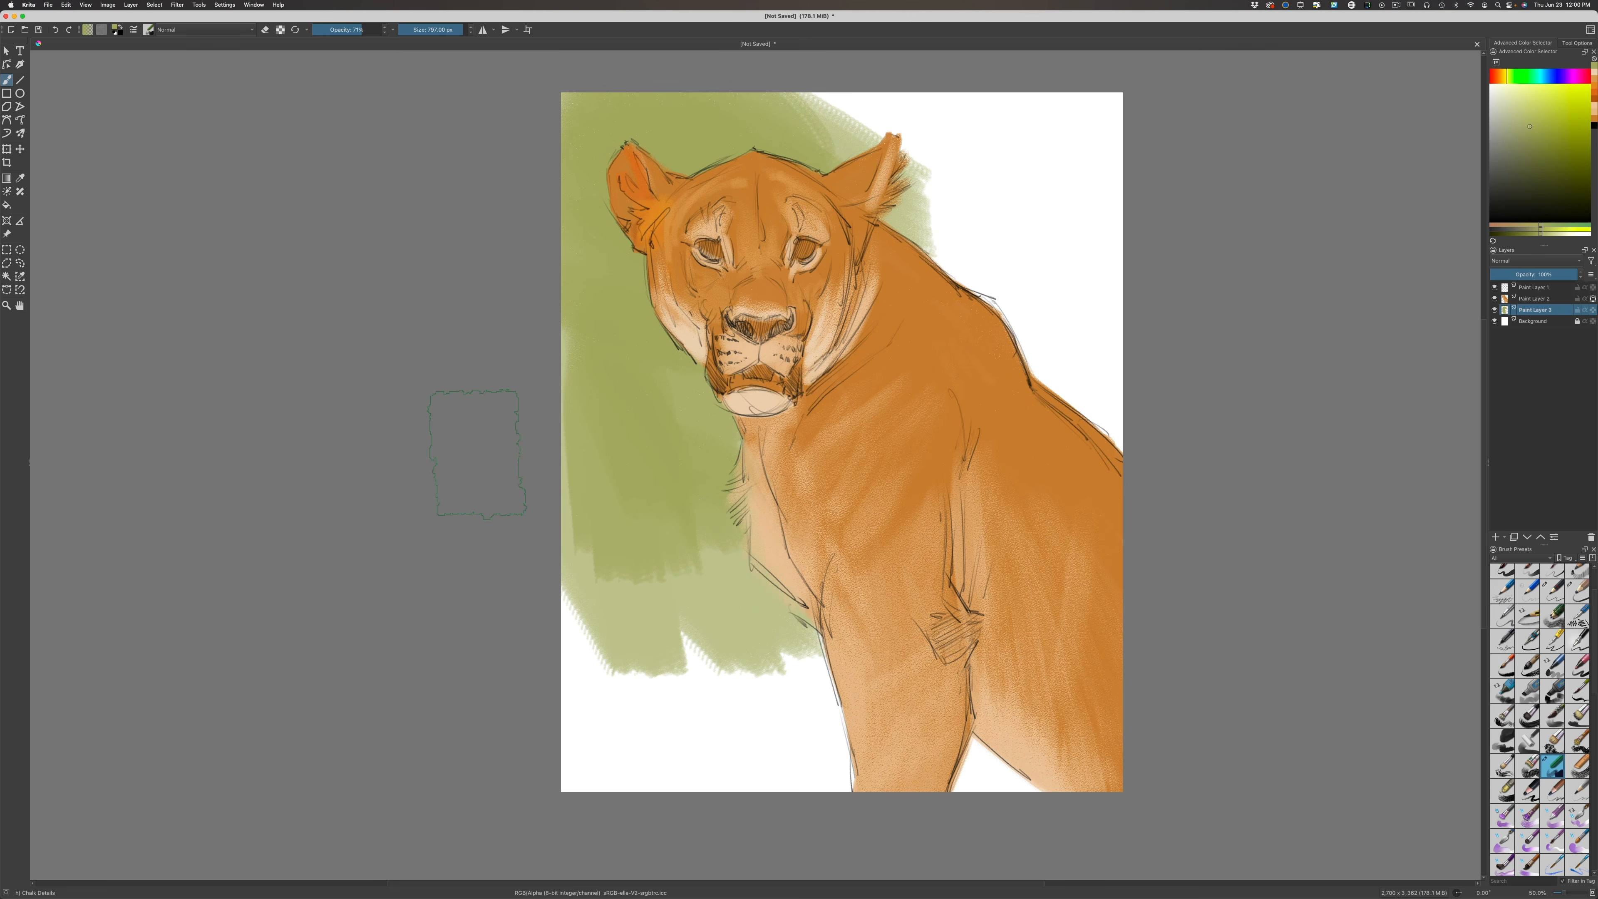
mouse_move(477, 453)
mouse_down()
mouse_move(749, 569)
mouse_move(763, 604)
mouse_move(541, 555)
mouse_move(677, 639)
mouse_move(443, 512)
mouse_up()
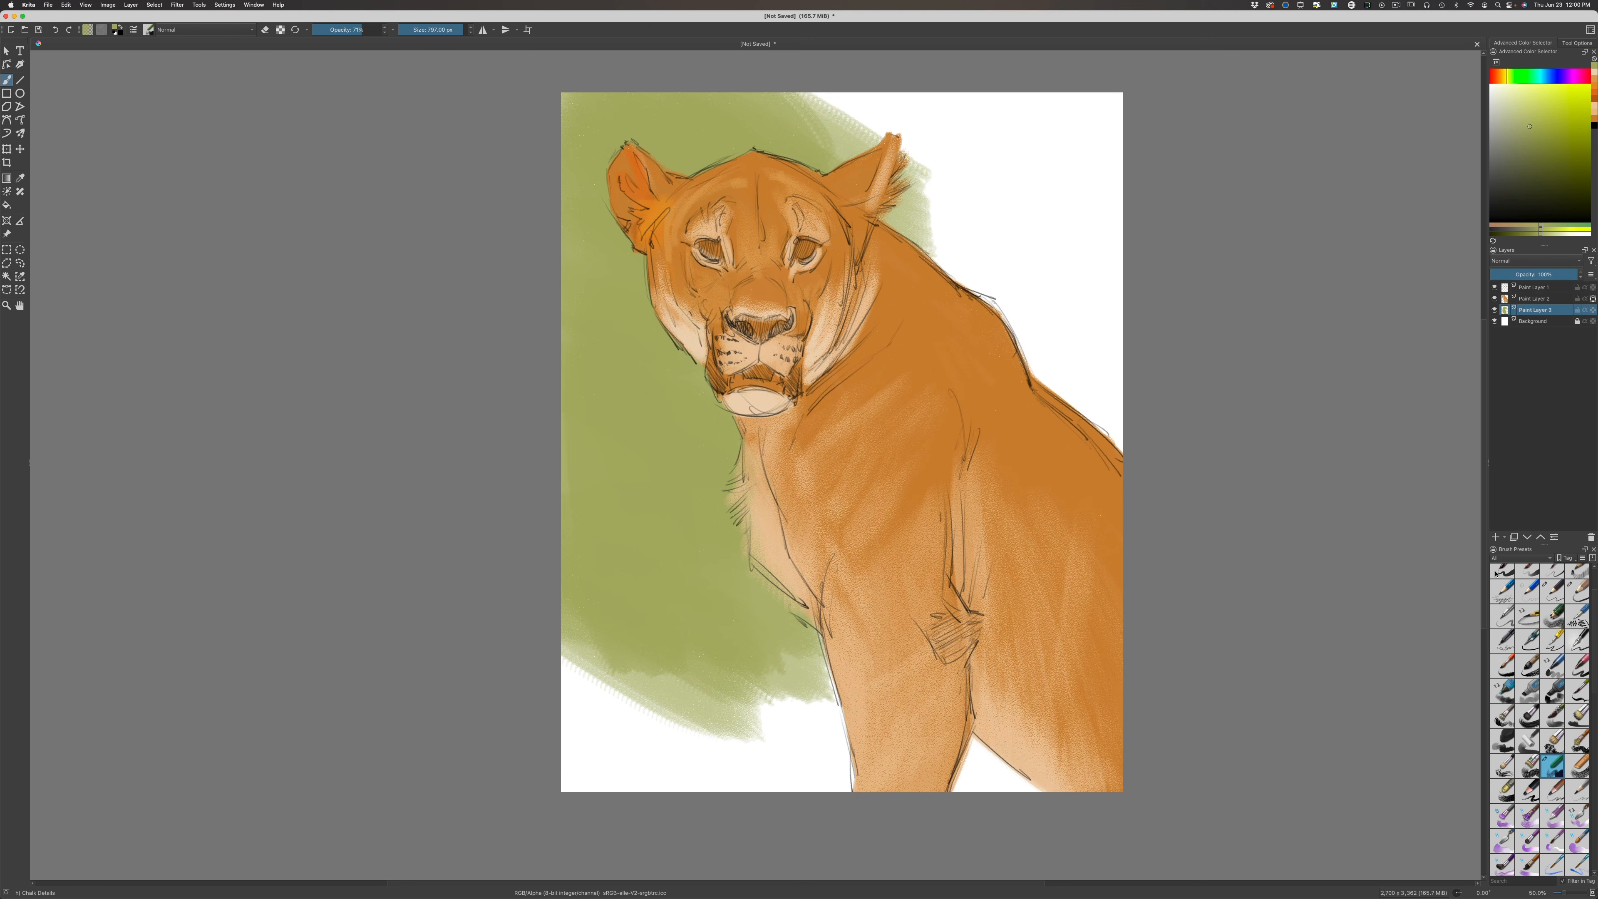
mouse_move(836, 145)
mouse_down()
mouse_move(1007, 163)
mouse_move(1104, 263)
mouse_move(943, 104)
mouse_move(1050, 107)
mouse_move(1115, 433)
mouse_move(830, 144)
mouse_move(999, 161)
mouse_move(1052, 136)
mouse_move(1052, 88)
mouse_move(963, 170)
mouse_move(1008, 142)
mouse_move(836, 123)
mouse_up()
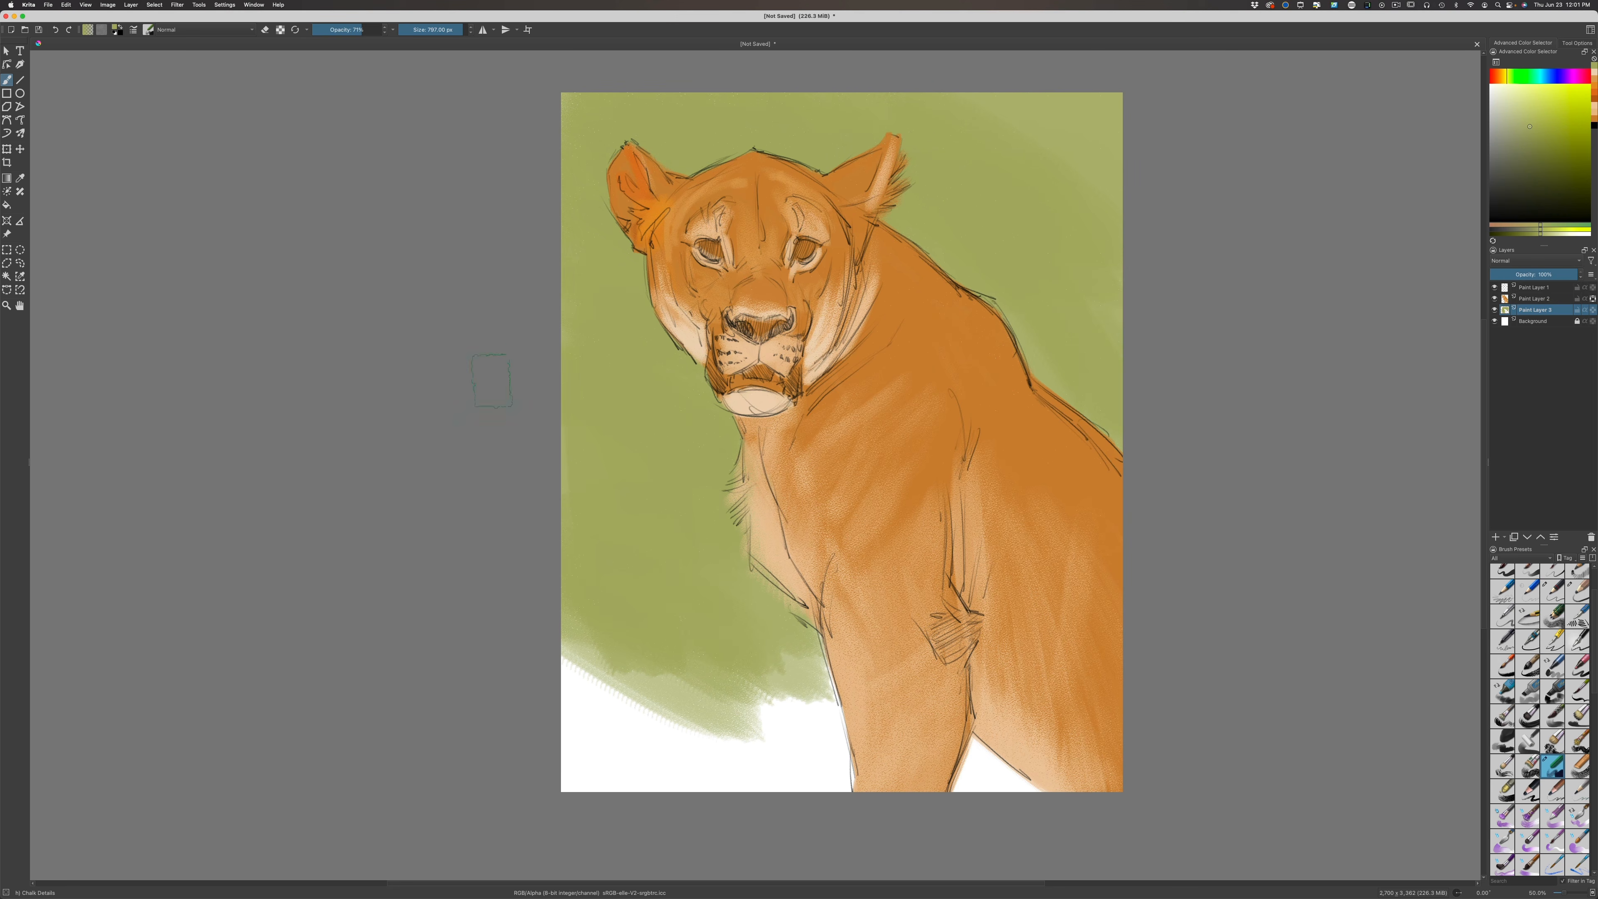
mouse_move(774, 654)
mouse_down()
mouse_move(863, 714)
mouse_move(598, 664)
mouse_move(510, 678)
mouse_move(568, 788)
mouse_move(696, 759)
mouse_move(677, 649)
mouse_move(799, 634)
mouse_move(951, 715)
mouse_move(1020, 810)
mouse_move(972, 776)
mouse_up()
mouse_move(689, 656)
mouse_down()
mouse_move(576, 663)
mouse_move(560, 721)
mouse_move(637, 796)
mouse_move(558, 774)
mouse_up()
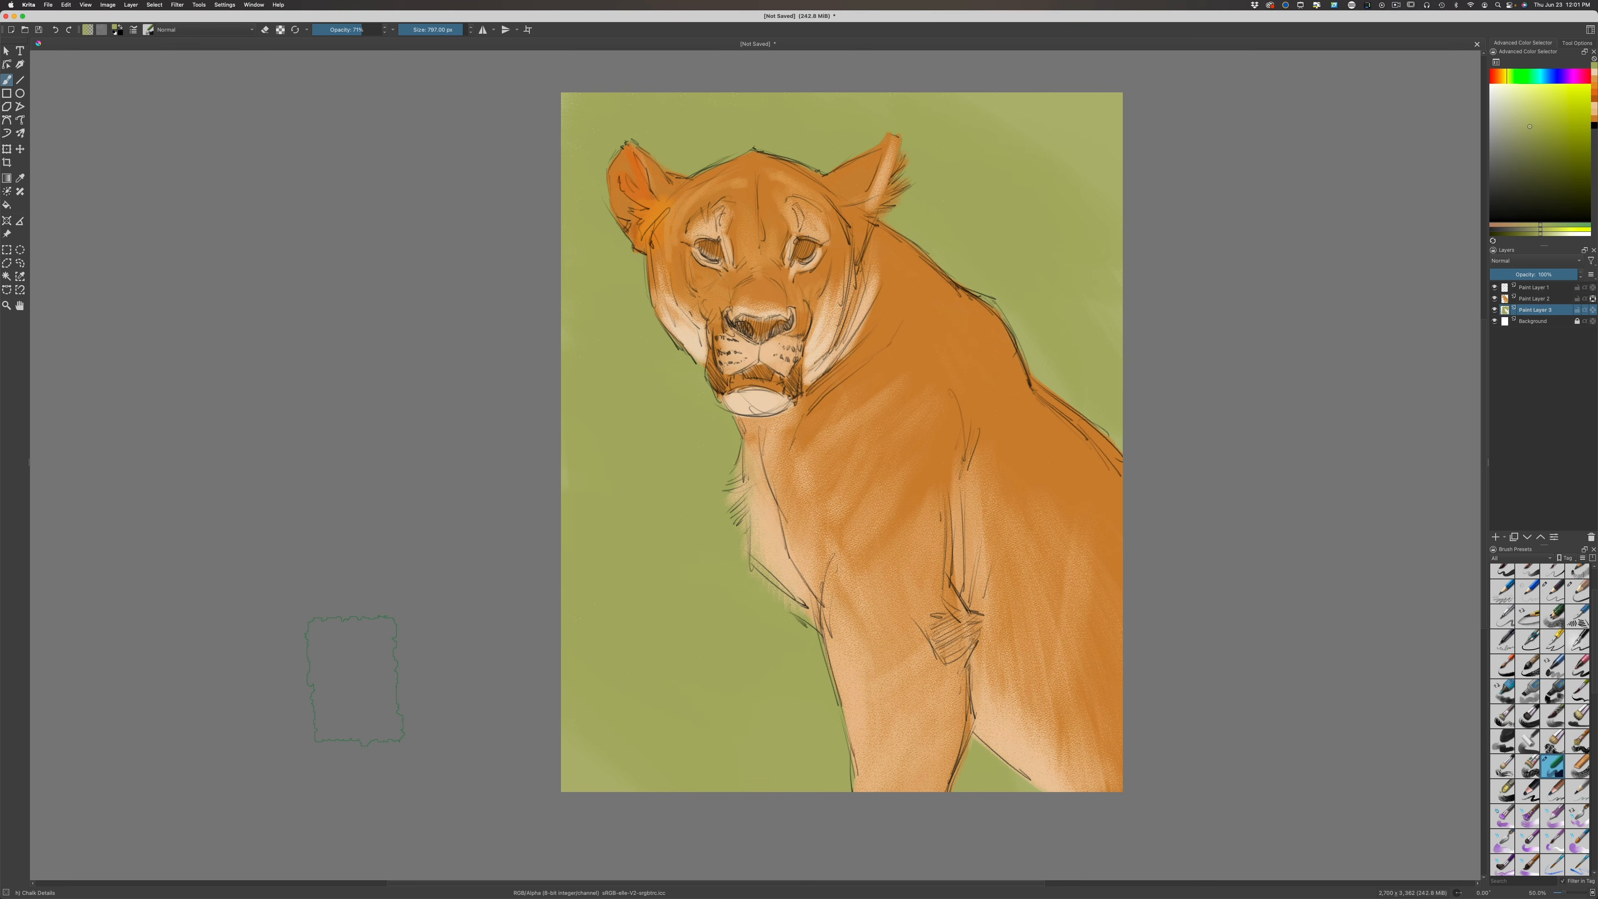
Choose a golden brown and shade the background beside the lioness's face and chest and above her back
drag(1506, 84, 1531, 139)
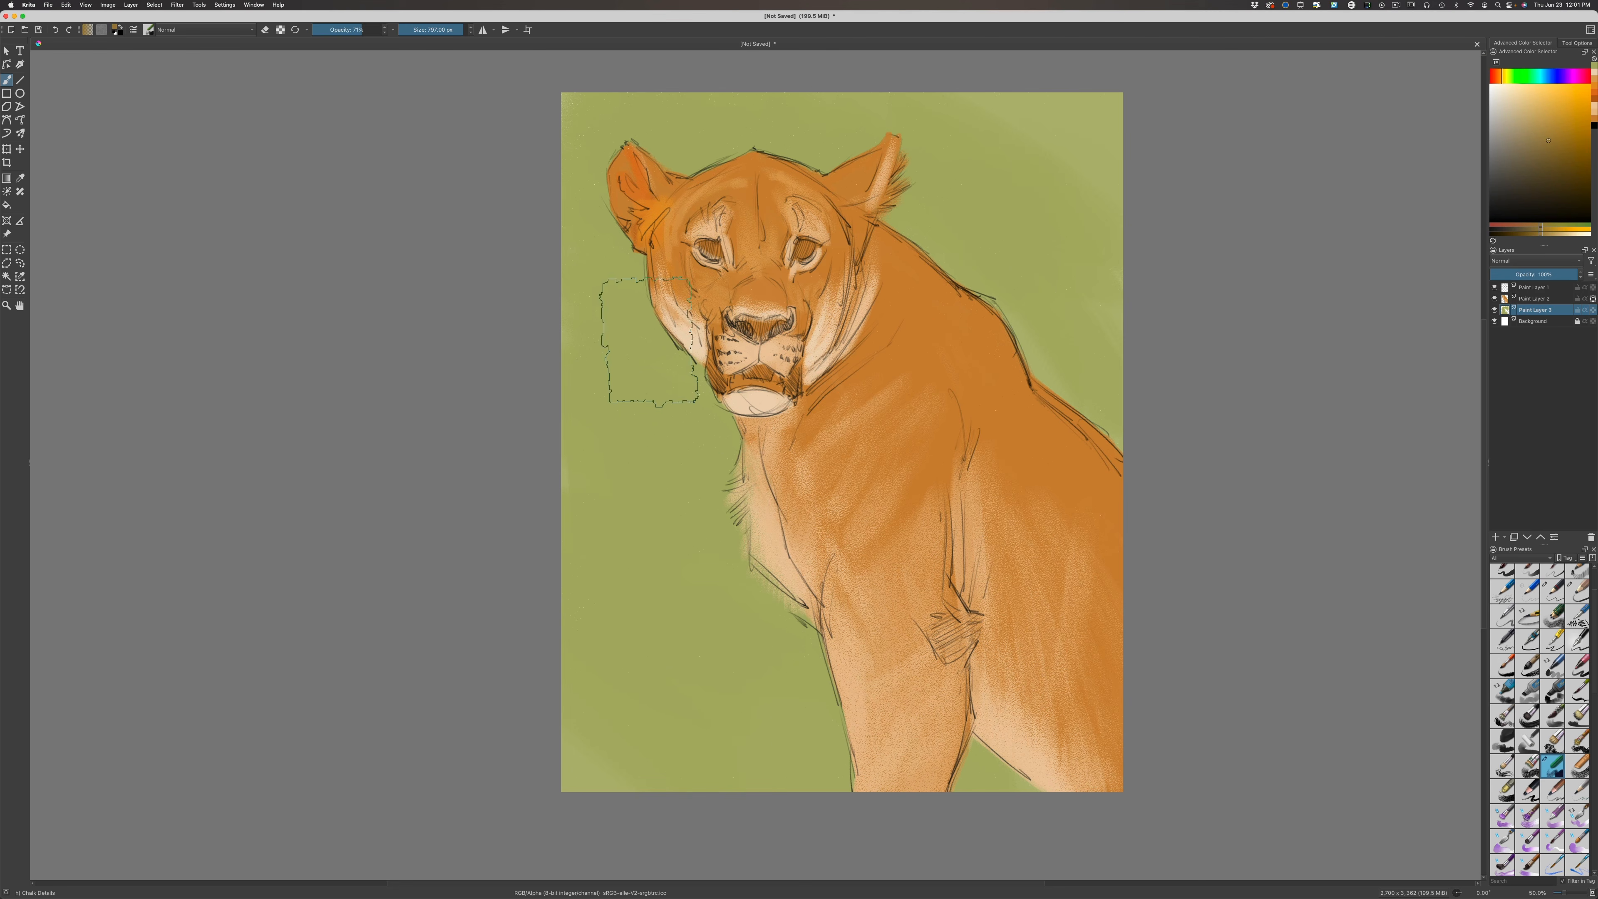
mouse_move(698, 415)
mouse_down()
mouse_move(658, 322)
mouse_move(720, 450)
mouse_up()
drag(720, 450, 671, 373)
drag(671, 373, 730, 430)
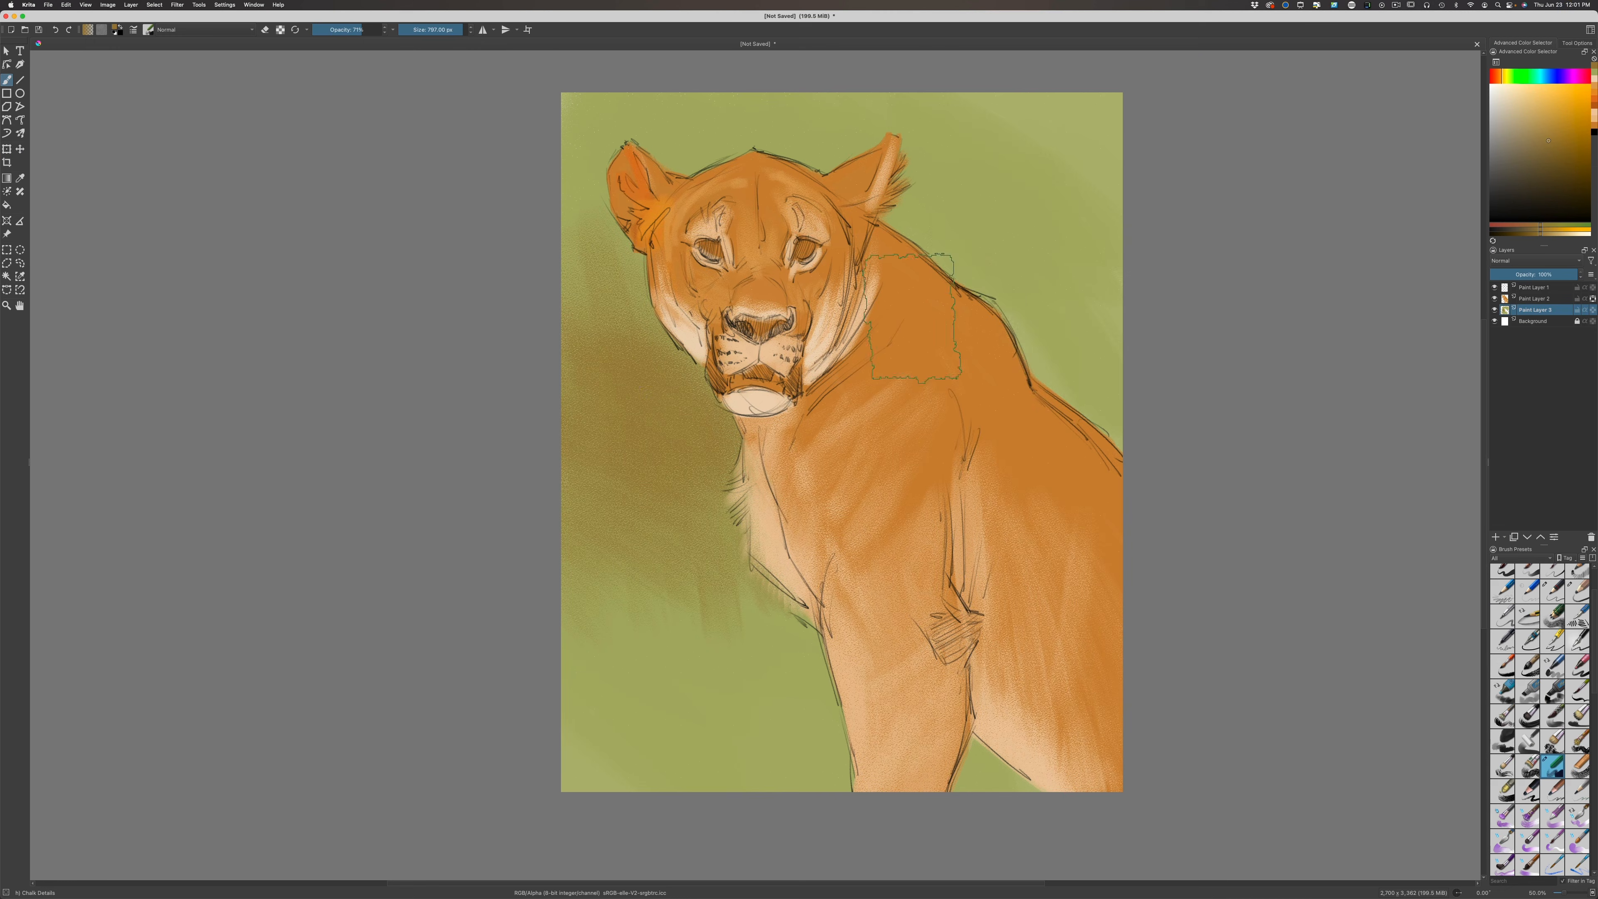
mouse_move(1014, 327)
mouse_down()
mouse_move(1101, 409)
mouse_move(999, 298)
mouse_move(1116, 339)
mouse_move(1056, 196)
mouse_move(1125, 418)
mouse_move(1044, 315)
mouse_move(1059, 267)
mouse_move(1049, 203)
mouse_move(1035, 342)
mouse_move(927, 221)
mouse_move(945, 179)
mouse_move(1077, 225)
mouse_move(1091, 192)
mouse_up()
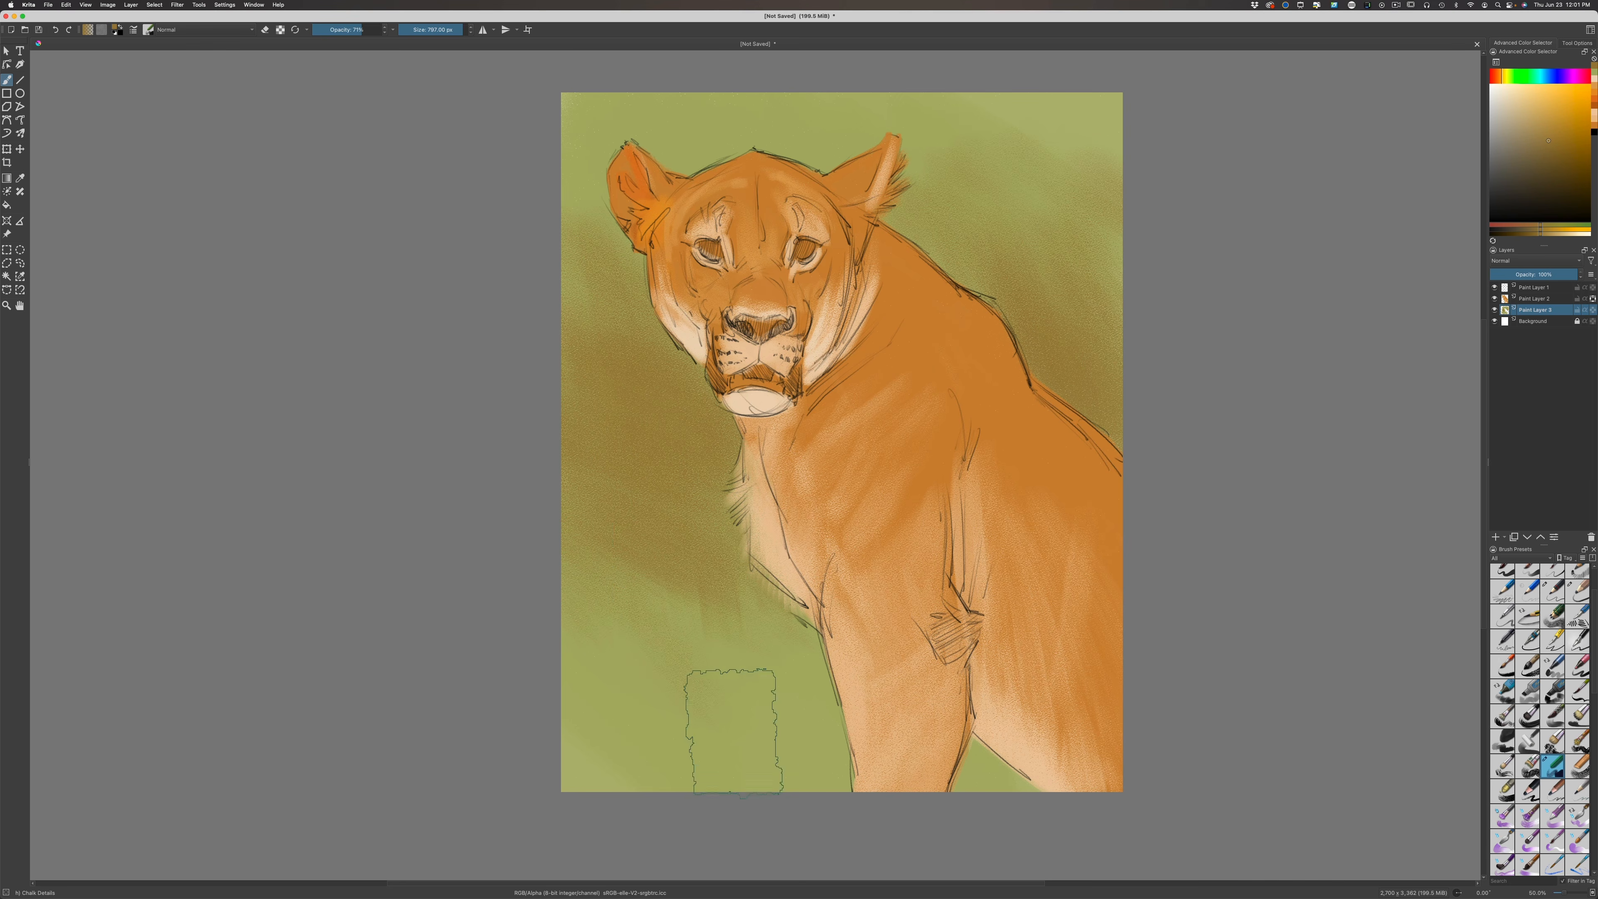
Choose a dark brown and paint shadow patches in the lower-left background and along the lower back, using a smaller brush for finishing strokes
click(1546, 175)
mouse_move(665, 687)
mouse_down()
mouse_move(594, 628)
mouse_move(595, 662)
mouse_move(595, 584)
mouse_move(595, 650)
mouse_move(696, 743)
mouse_move(770, 728)
mouse_move(771, 673)
mouse_move(795, 652)
mouse_move(768, 672)
mouse_move(774, 652)
mouse_move(742, 620)
mouse_move(835, 646)
mouse_move(756, 645)
mouse_move(682, 585)
mouse_move(662, 596)
mouse_move(701, 596)
mouse_move(658, 537)
mouse_move(652, 561)
mouse_move(613, 569)
mouse_up()
key(bracketleft)
key(bracketleft)
key(bracketleft)
key(bracketleft)
key(bracketleft)
key(bracketleft)
key(bracketleft)
key(bracketleft)
key(bracketleft)
key(bracketleft)
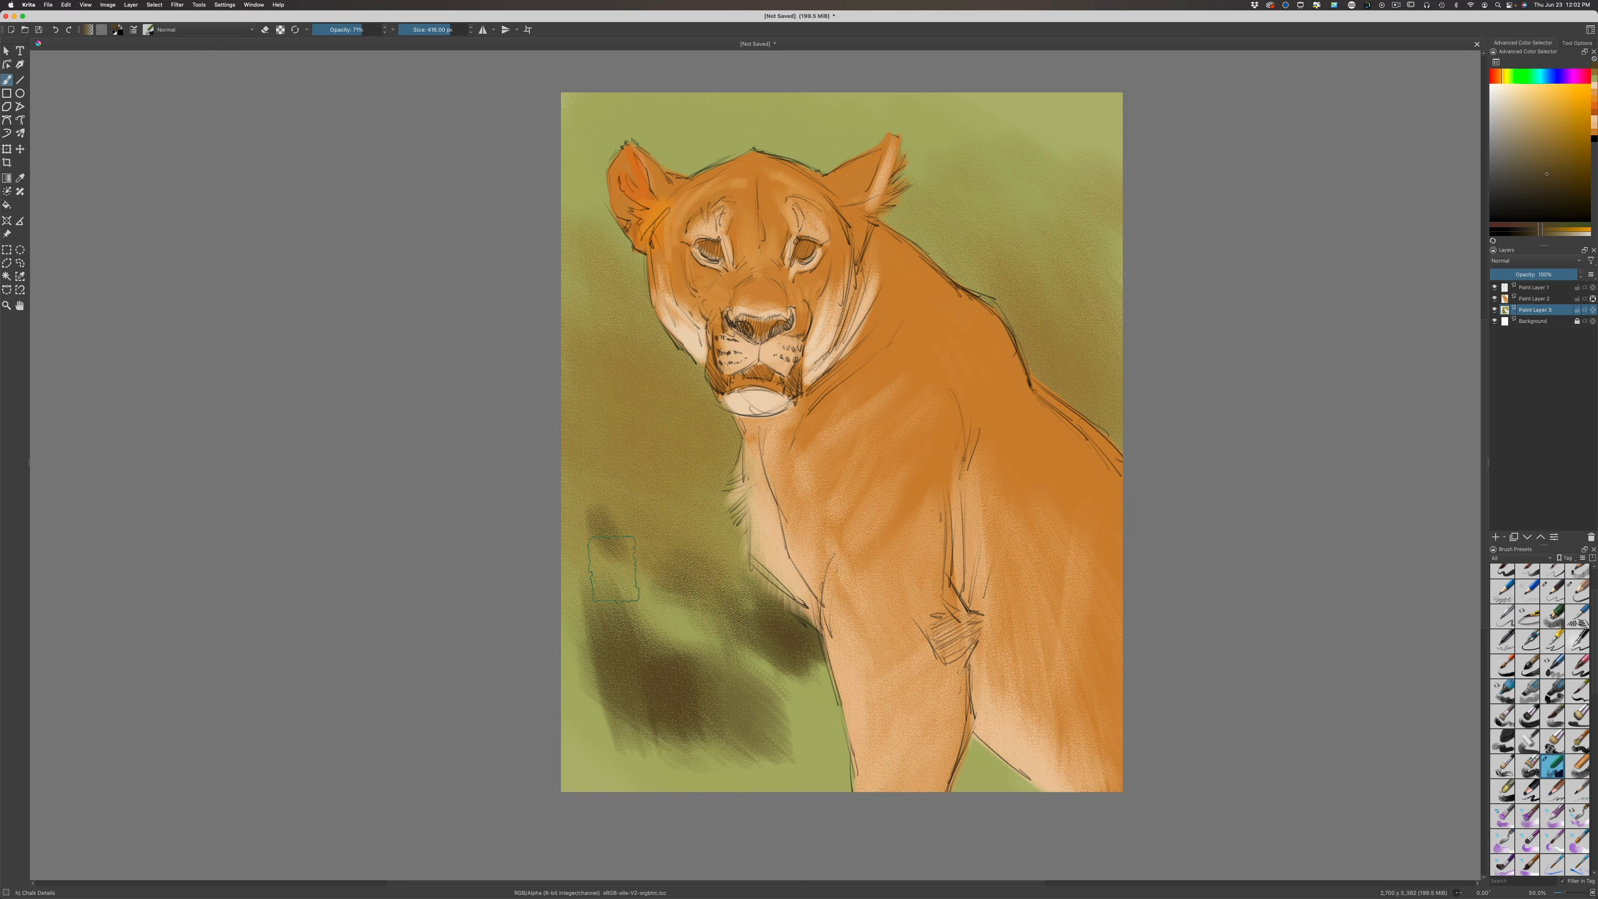
mouse_move(613, 569)
mouse_down()
mouse_move(566, 630)
mouse_move(582, 619)
mouse_move(582, 561)
mouse_move(646, 610)
mouse_up()
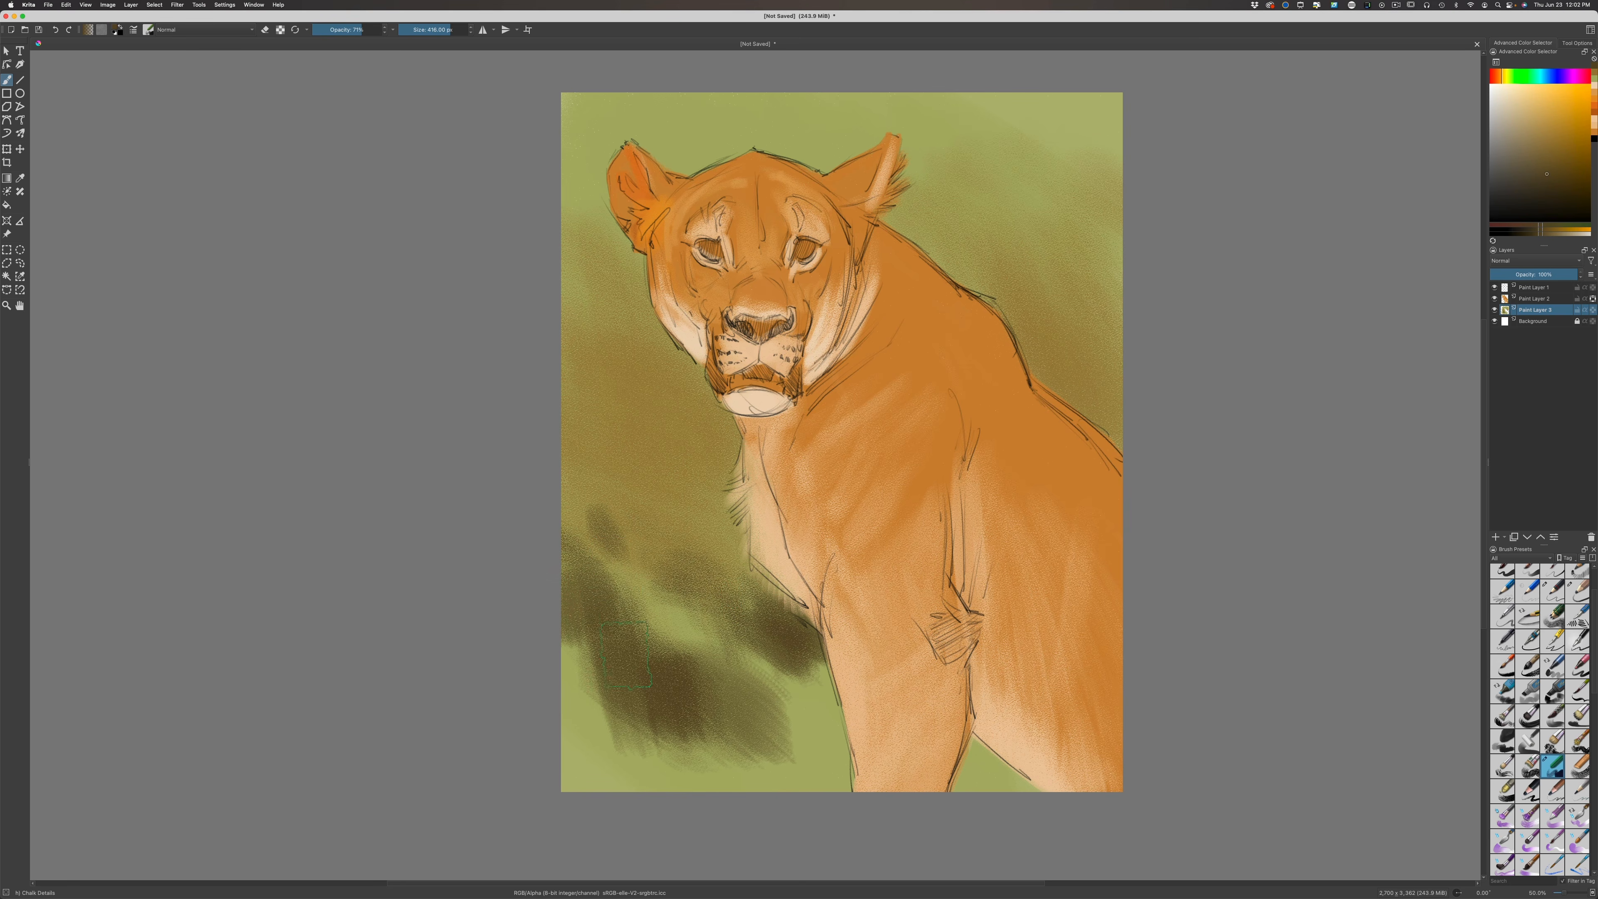
drag(1105, 434, 1111, 406)
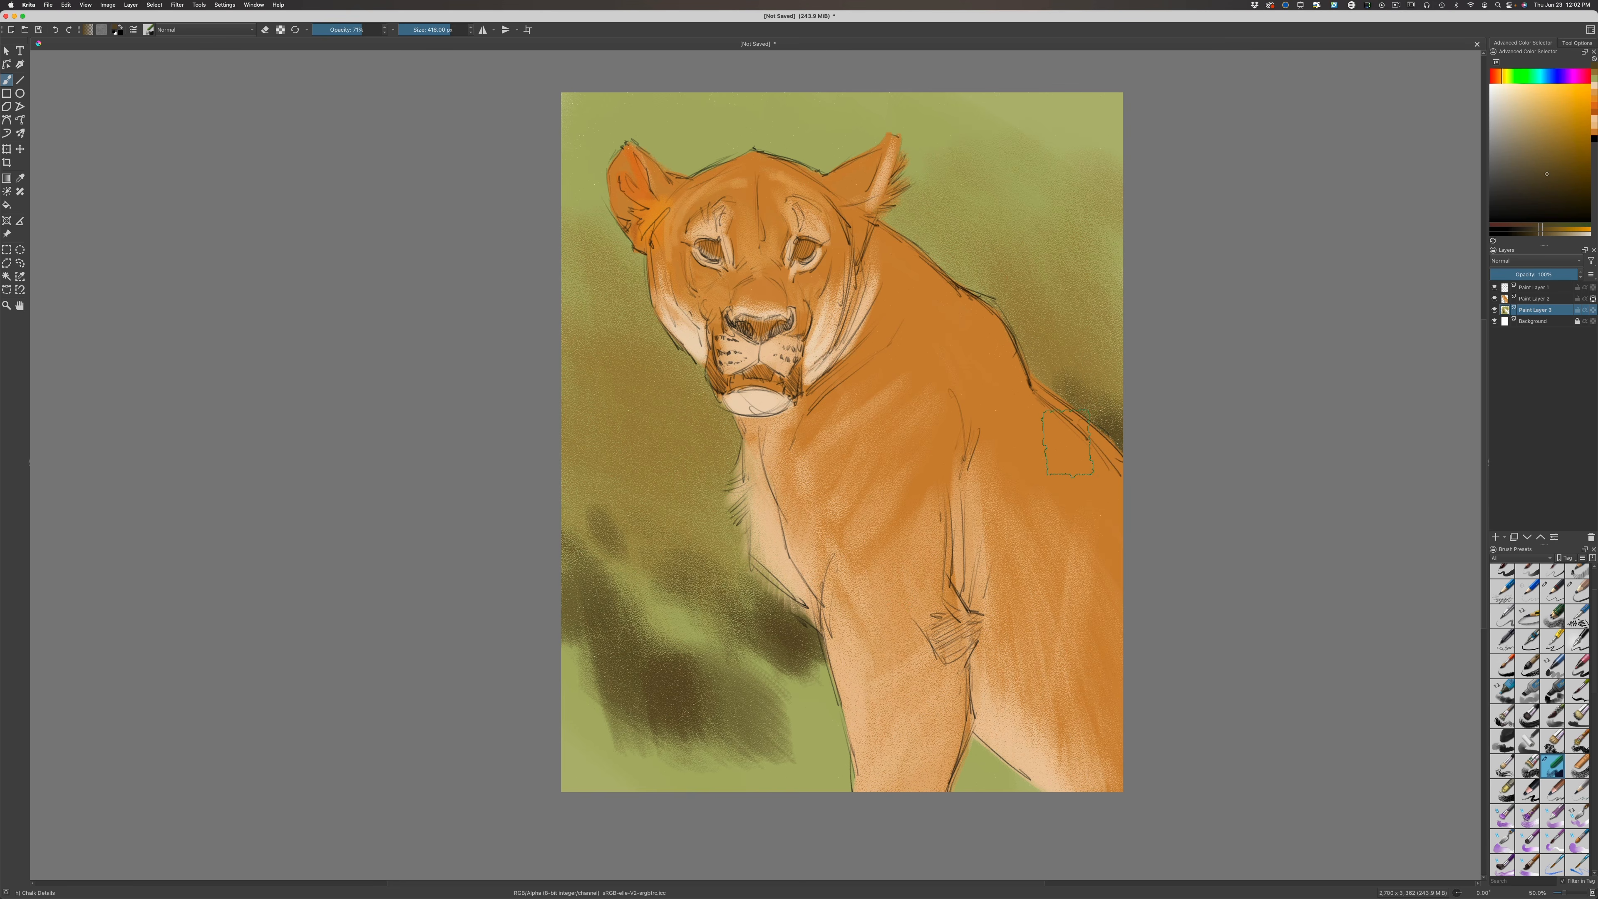
Choose a bright yellow-green and paint grass patches over the lower-left background and around the dark shadows
drag(1507, 83, 1508, 84)
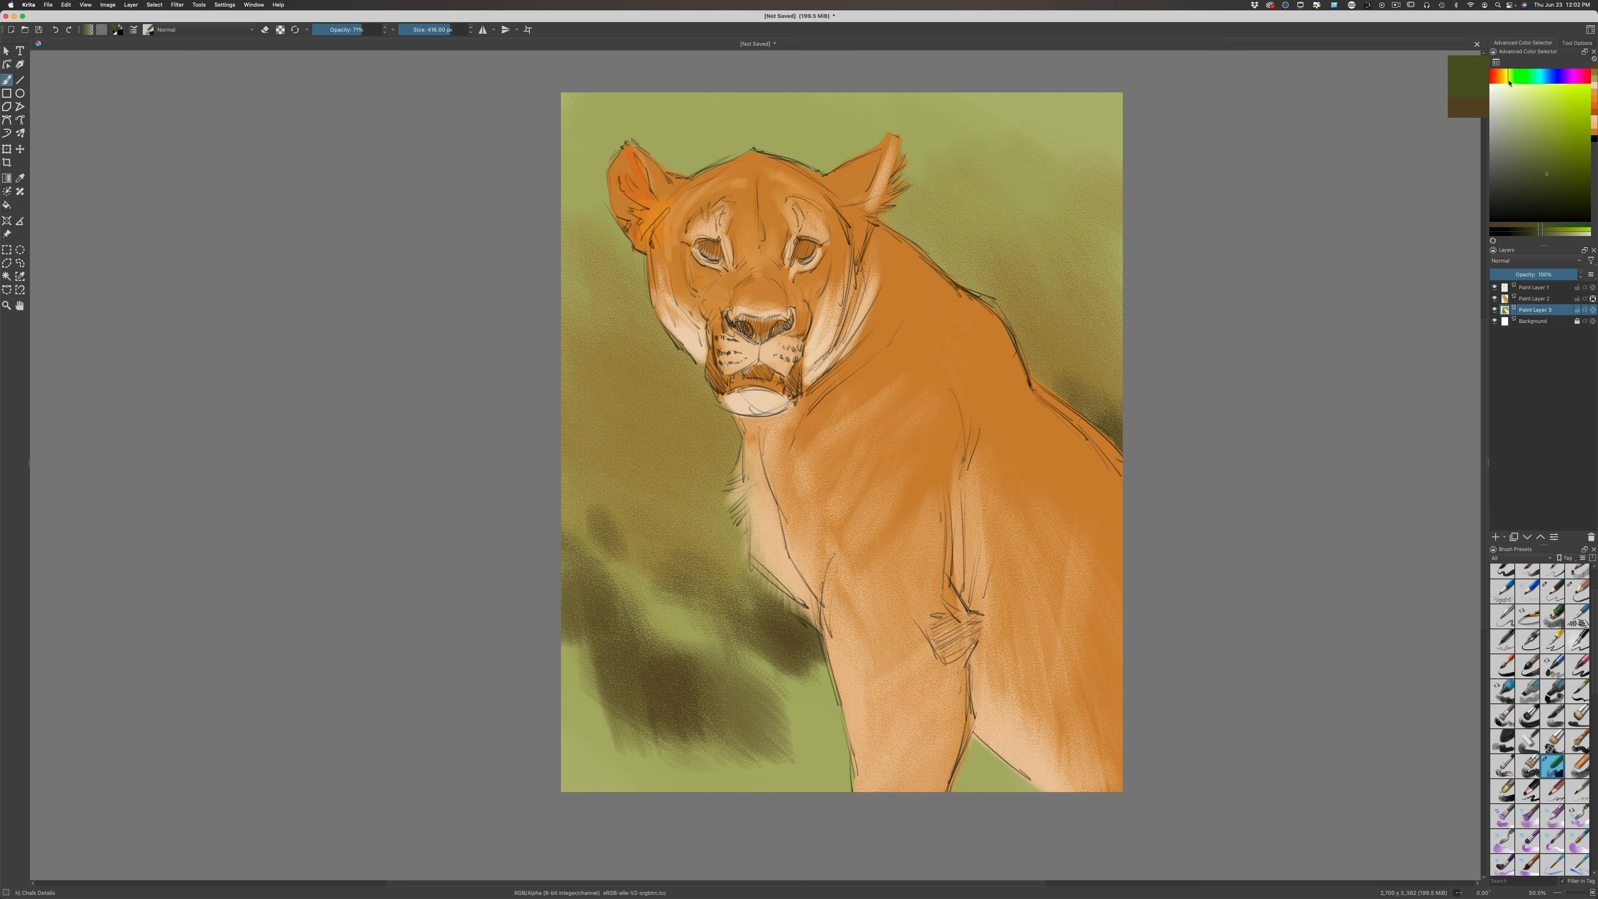
click(1559, 156)
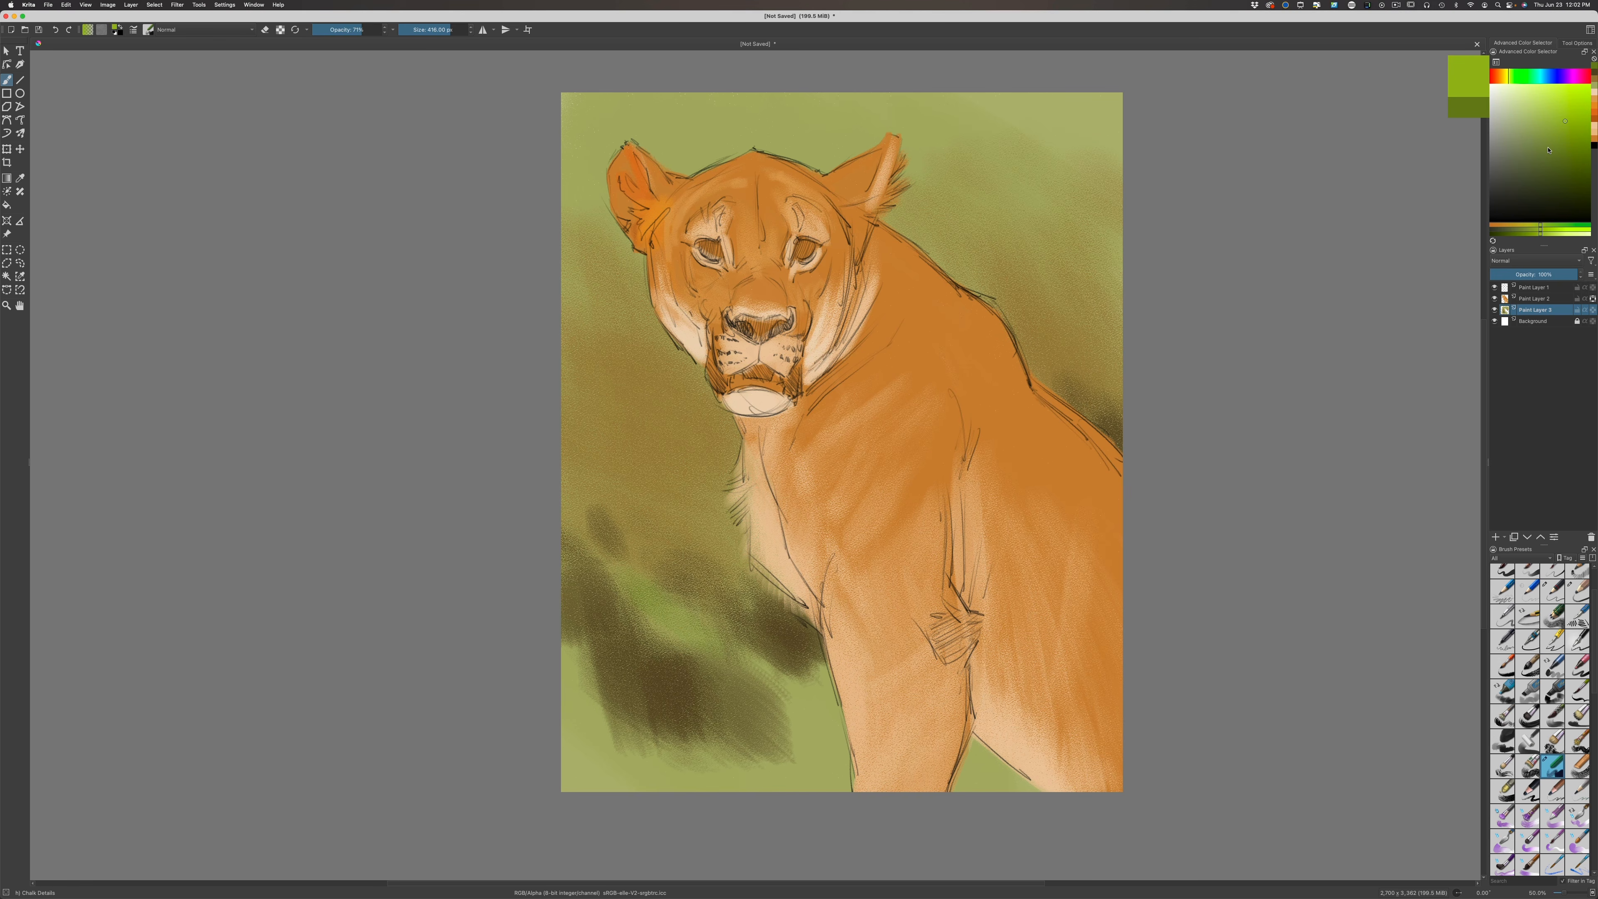
mouse_move(692, 655)
mouse_down()
mouse_move(774, 674)
mouse_move(638, 579)
mouse_up()
mouse_move(646, 508)
mouse_down()
mouse_move(748, 543)
mouse_move(782, 594)
mouse_move(719, 565)
mouse_move(672, 573)
mouse_move(625, 507)
mouse_move(559, 458)
mouse_move(568, 493)
mouse_move(576, 481)
mouse_move(626, 558)
mouse_move(657, 491)
mouse_move(681, 452)
mouse_up()
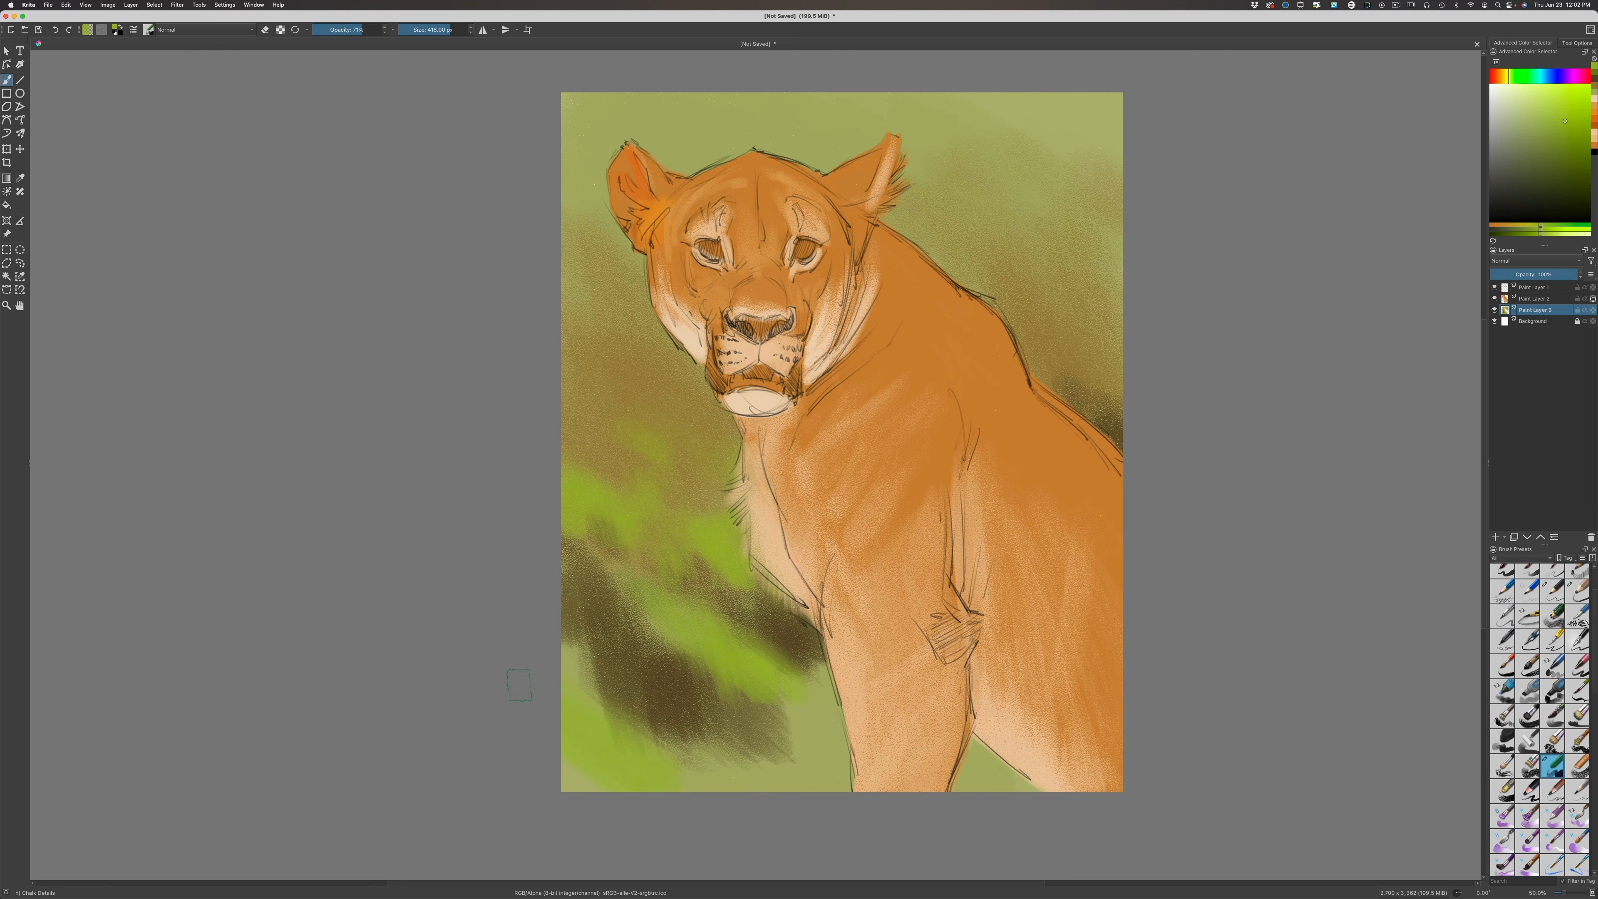
mouse_move(520, 685)
mouse_down()
mouse_move(544, 649)
mouse_move(582, 690)
mouse_up()
mouse_move(654, 732)
mouse_down()
mouse_move(657, 717)
mouse_move(634, 738)
mouse_move(585, 661)
mouse_move(598, 653)
mouse_up()
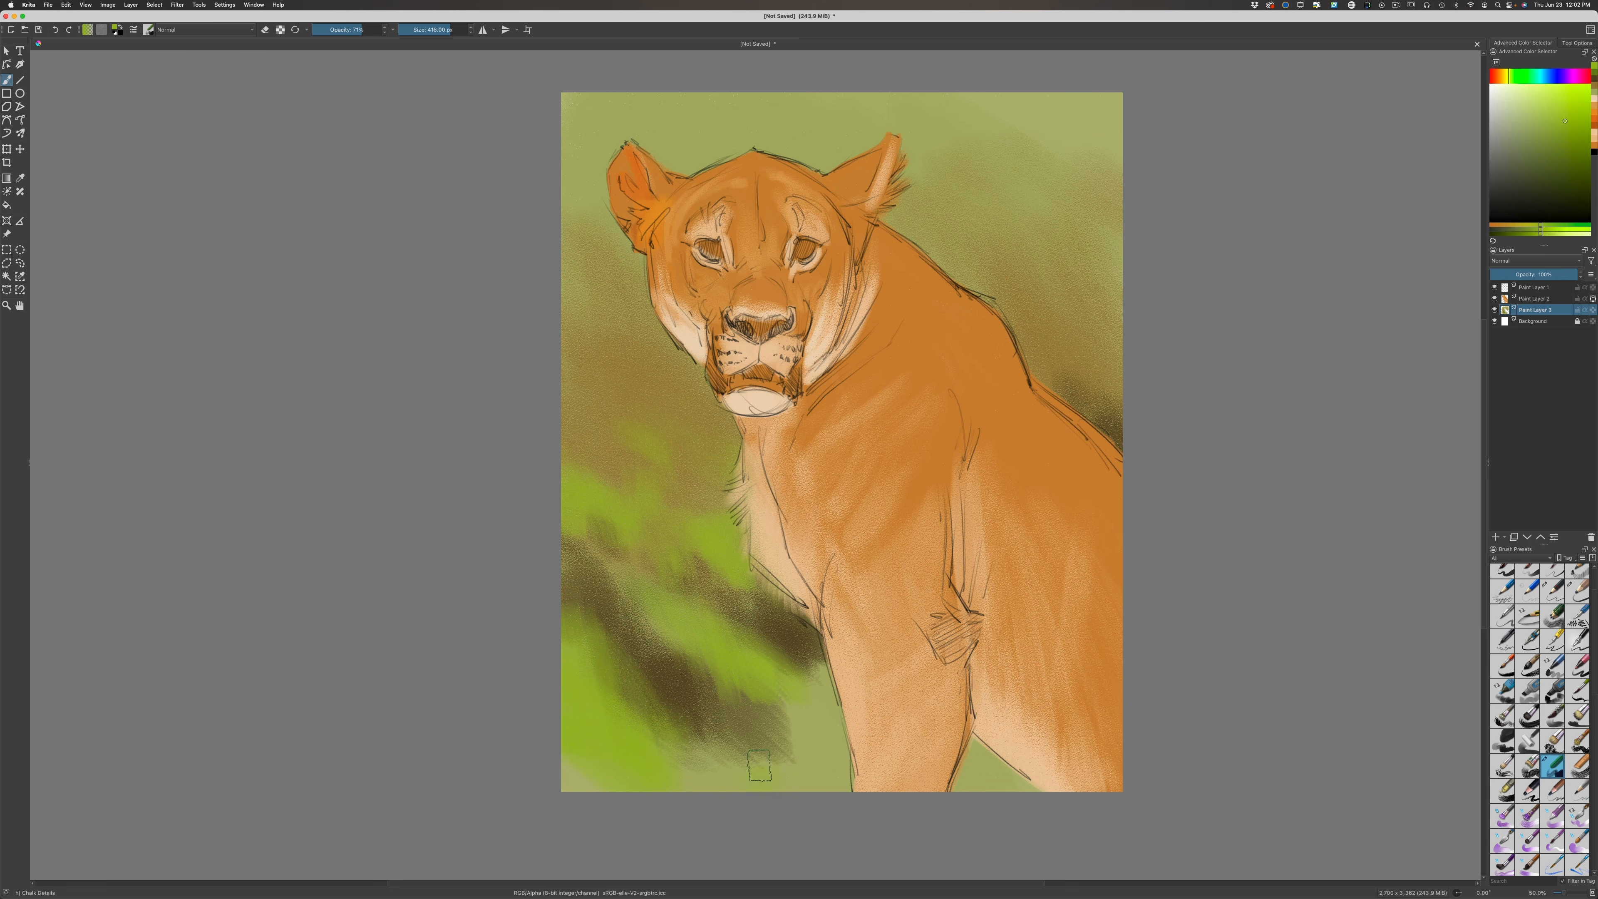
mouse_move(759, 766)
mouse_down()
mouse_move(795, 766)
mouse_move(728, 682)
mouse_move(795, 706)
mouse_move(812, 648)
mouse_up()
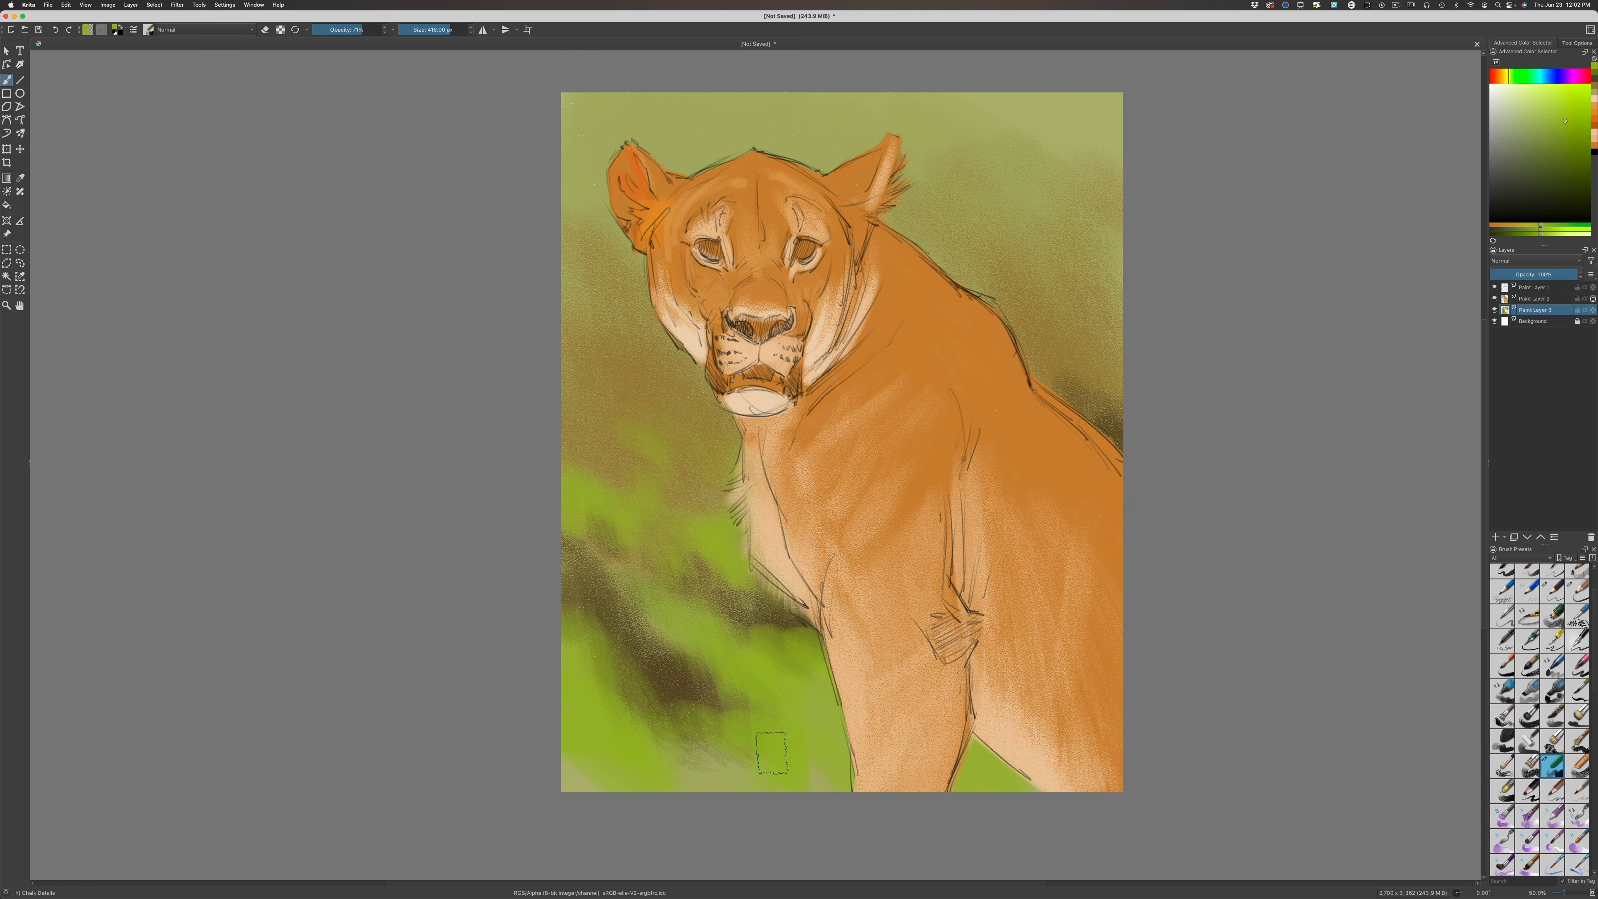
drag(772, 752, 764, 801)
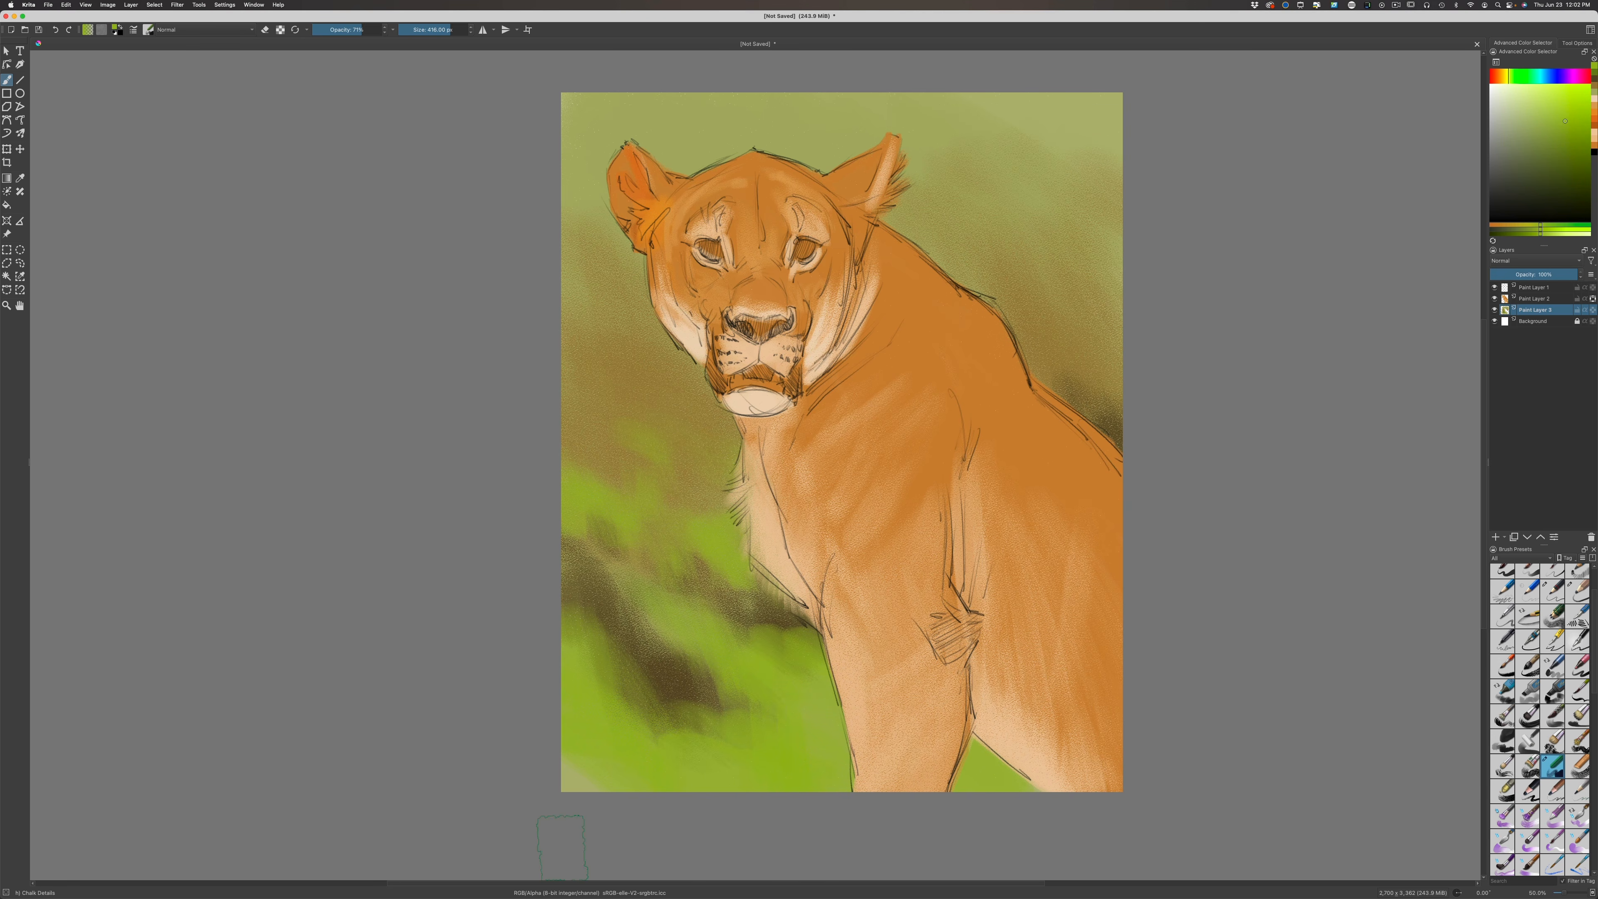
drag(794, 640, 769, 622)
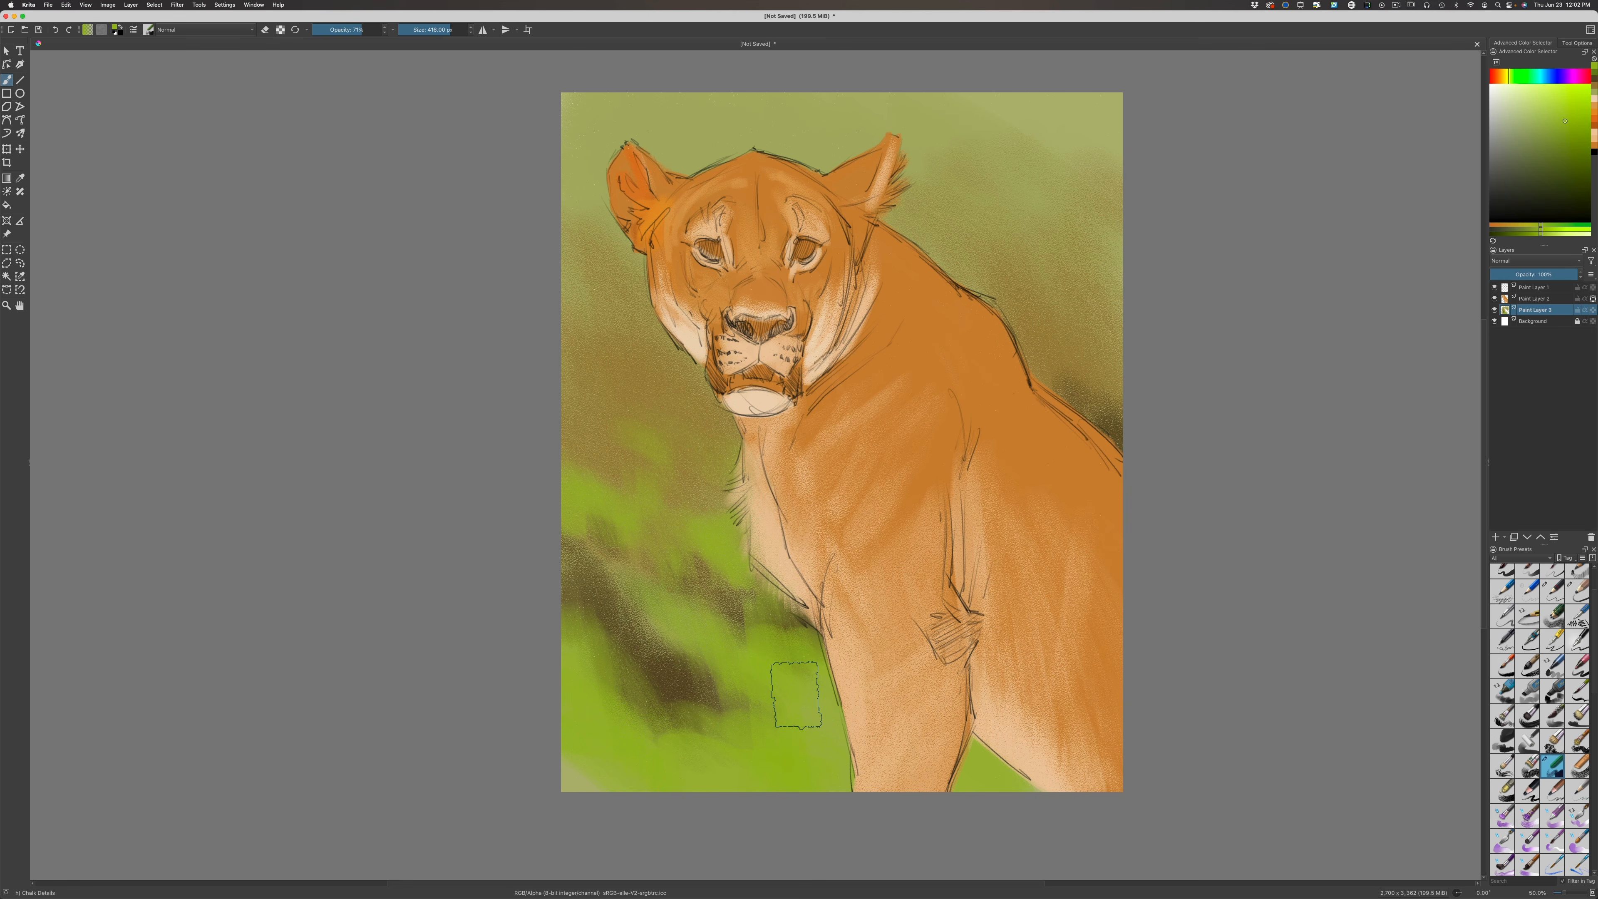
Choose a muted olive yellow and soften the bright grass and brown shadows from the lower-left corner up to the chin
click(1547, 126)
click(1506, 80)
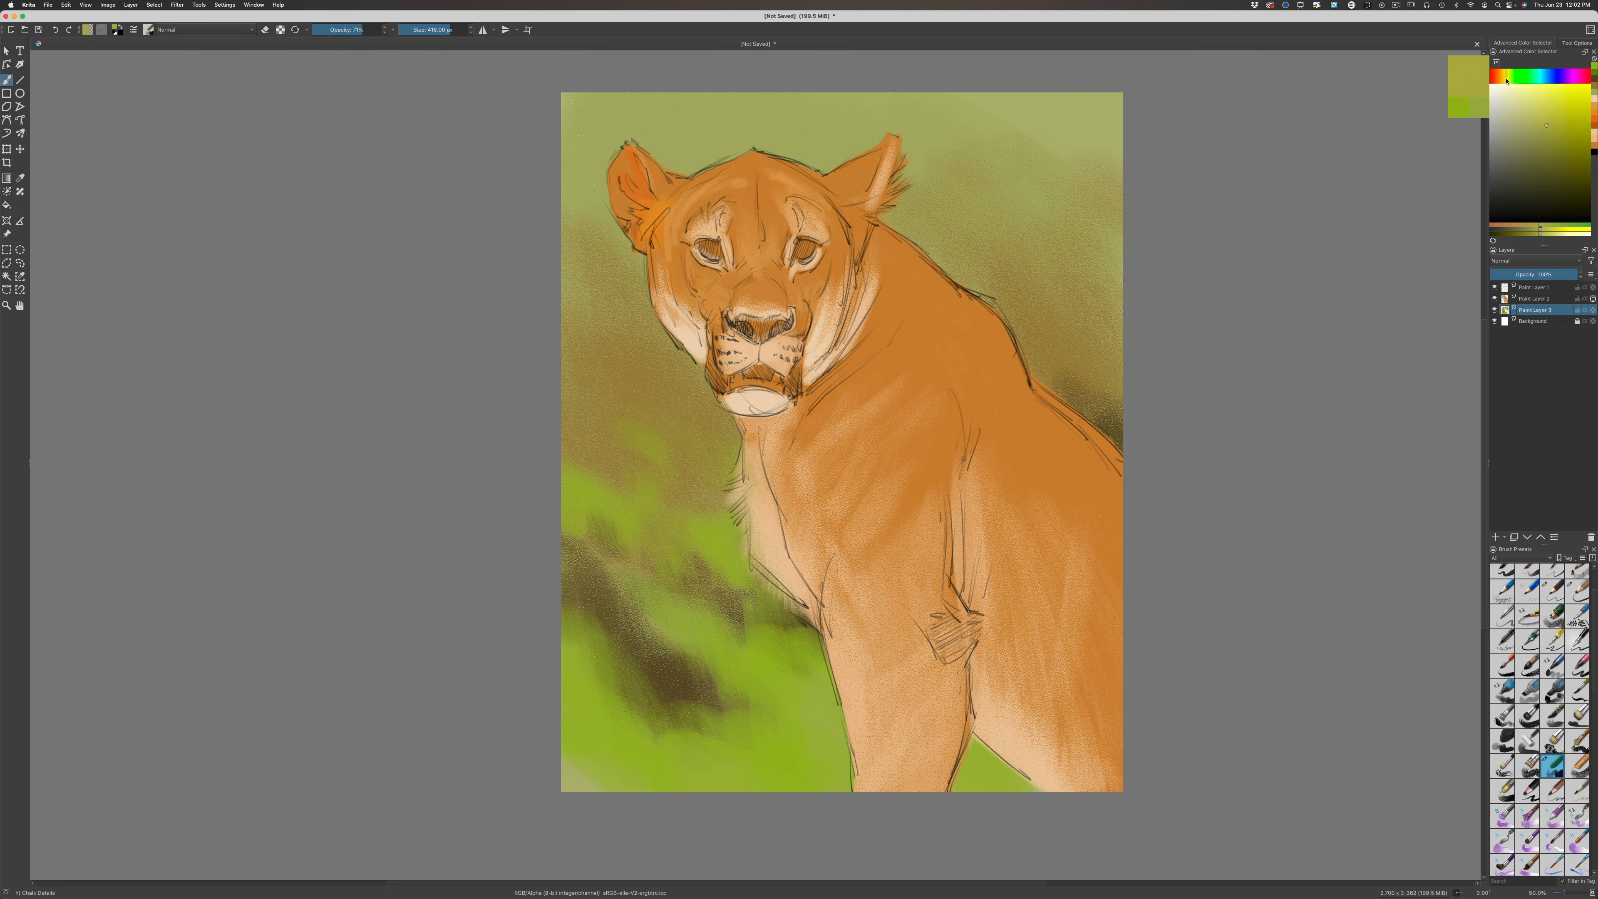
mouse_move(669, 619)
mouse_down()
mouse_move(844, 684)
mouse_move(866, 677)
mouse_move(800, 733)
mouse_move(765, 683)
mouse_move(694, 676)
mouse_move(730, 735)
mouse_move(676, 702)
mouse_move(753, 677)
mouse_move(685, 800)
mouse_move(664, 796)
mouse_move(731, 735)
mouse_move(725, 702)
mouse_move(734, 721)
mouse_move(674, 747)
mouse_move(601, 727)
mouse_move(612, 748)
mouse_move(528, 736)
mouse_up()
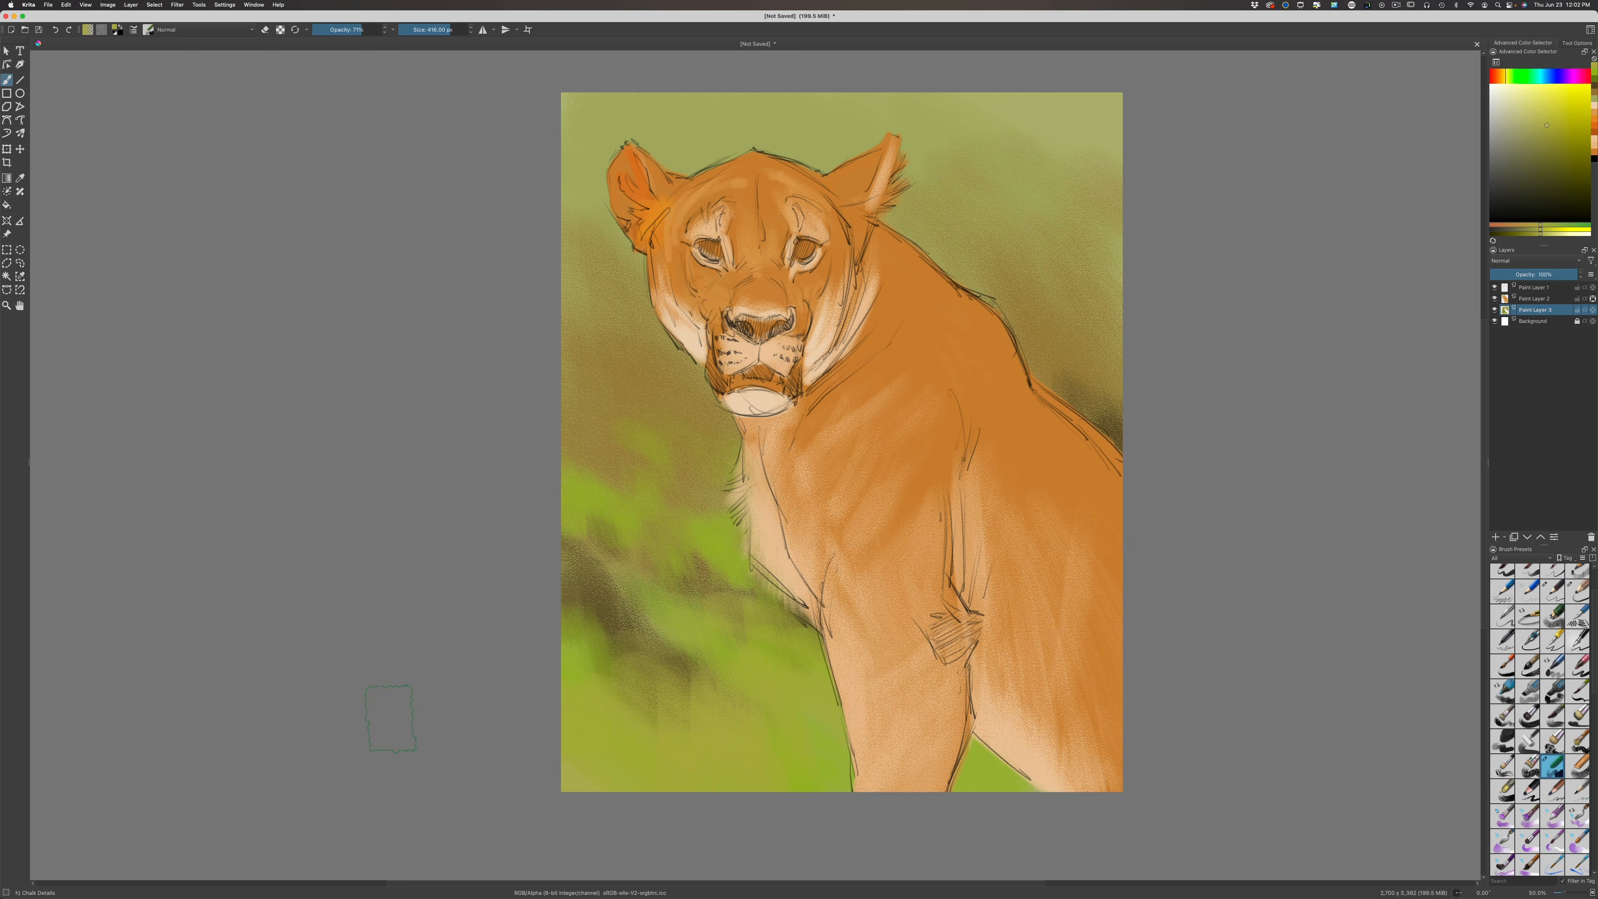
mouse_move(696, 476)
mouse_down()
mouse_move(742, 450)
mouse_move(749, 471)
mouse_move(741, 507)
mouse_move(703, 520)
mouse_move(592, 432)
mouse_up()
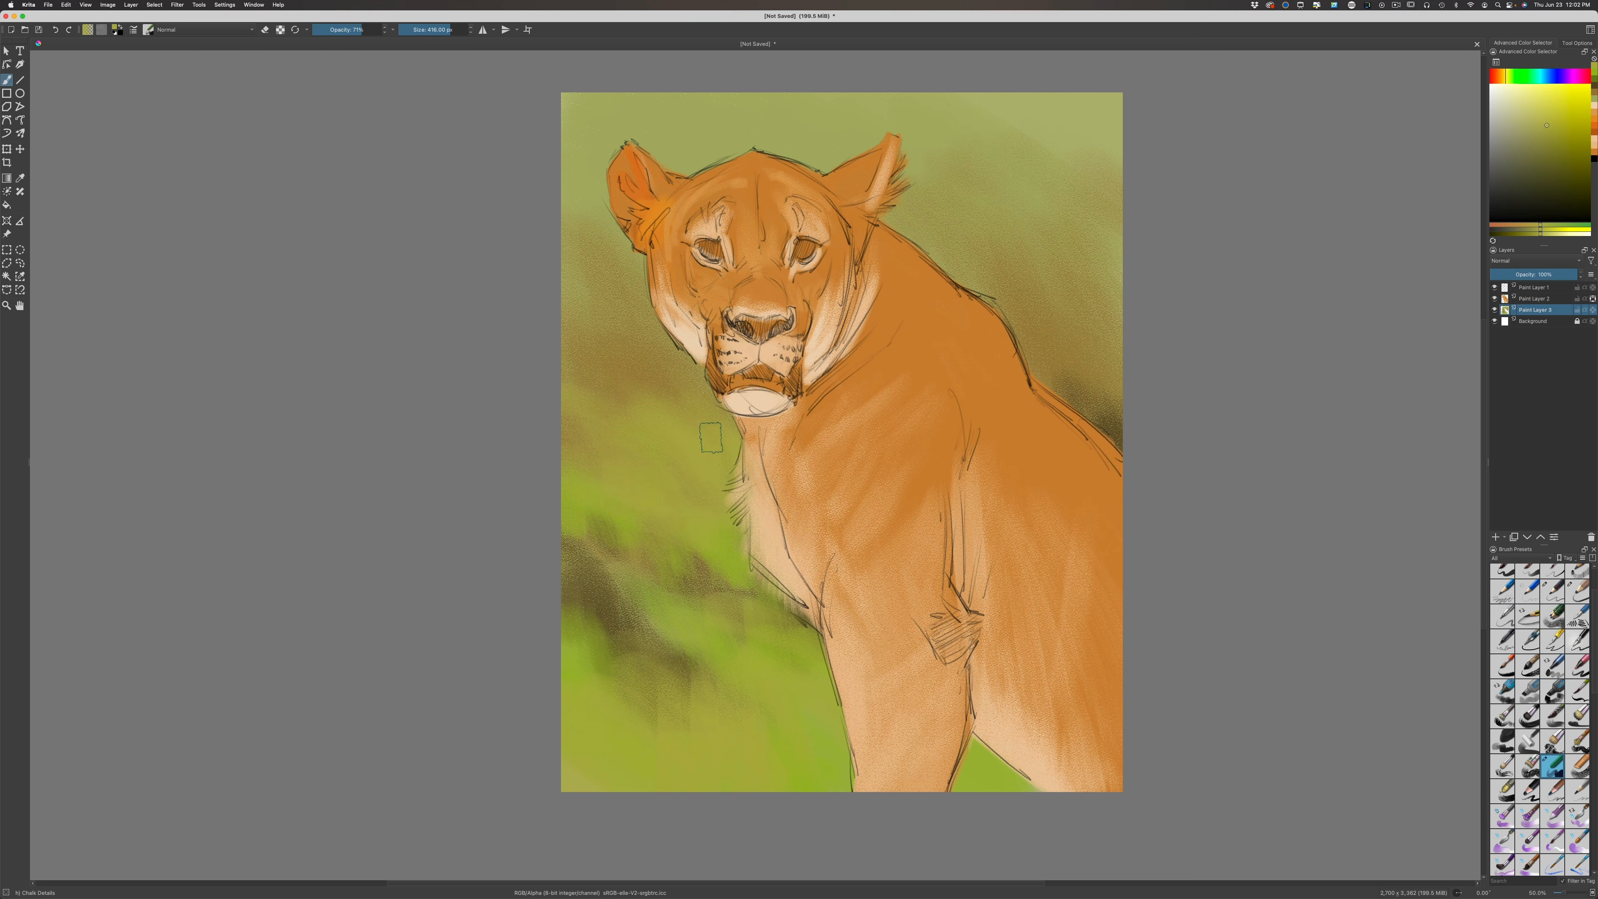
drag(710, 438, 729, 401)
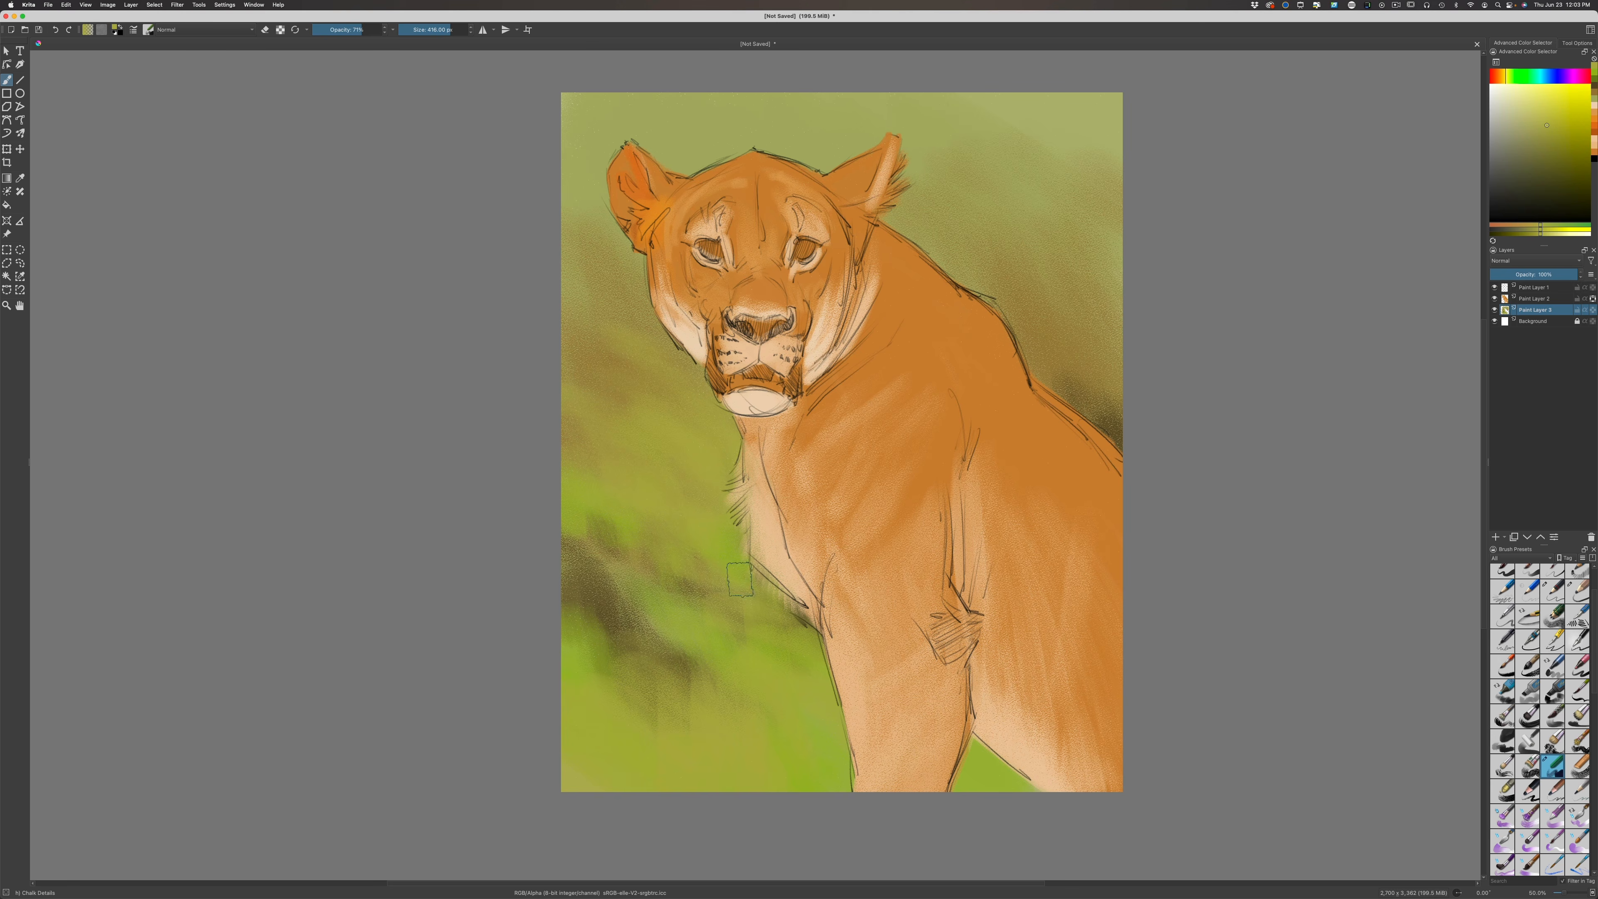
Choose a dark olive and paint a shadow band across the background from the canvas's left edge to the lioness's chest
click(1538, 170)
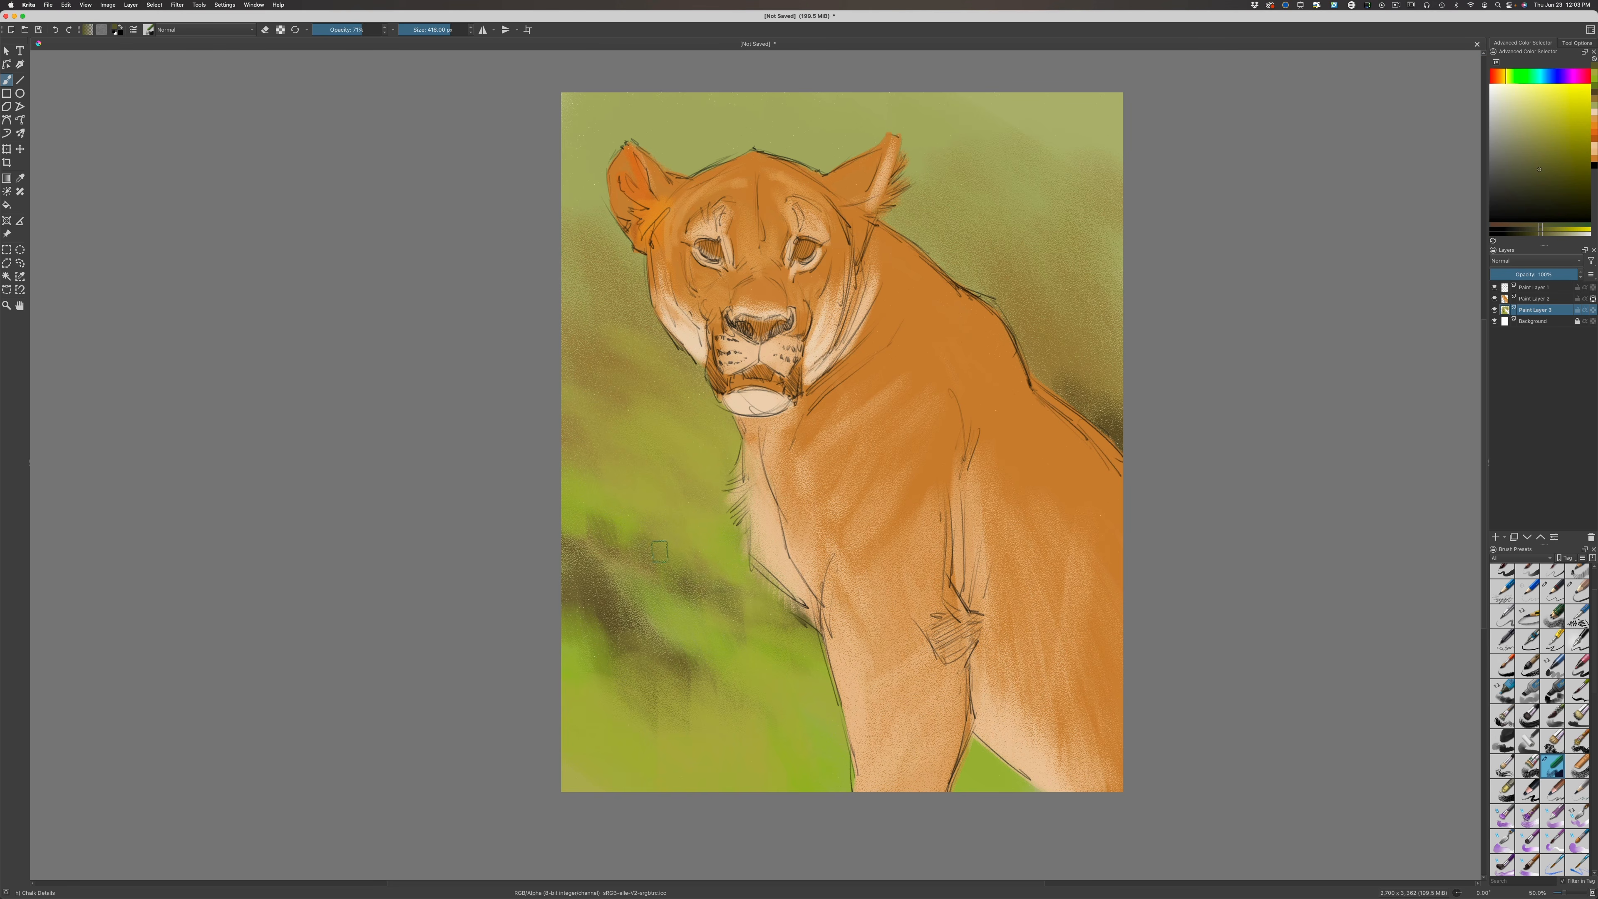
mouse_move(659, 551)
mouse_down()
mouse_move(669, 531)
mouse_move(758, 586)
mouse_move(741, 554)
mouse_move(760, 579)
mouse_up()
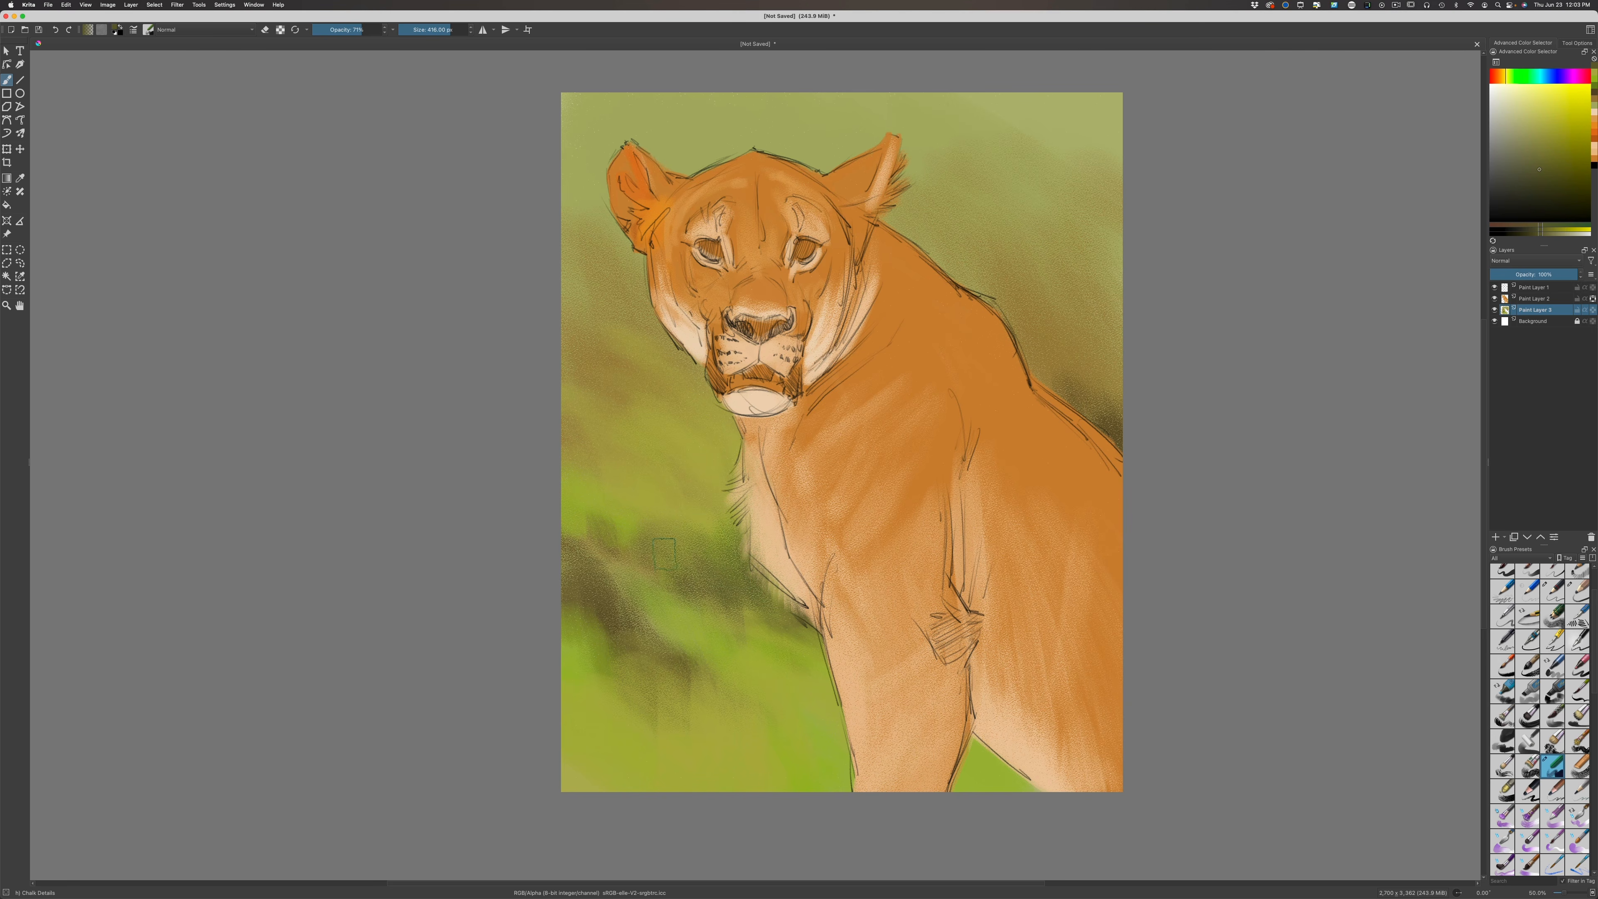
mouse_move(620, 519)
mouse_down()
mouse_move(716, 549)
mouse_move(710, 526)
mouse_up()
drag(571, 487, 635, 575)
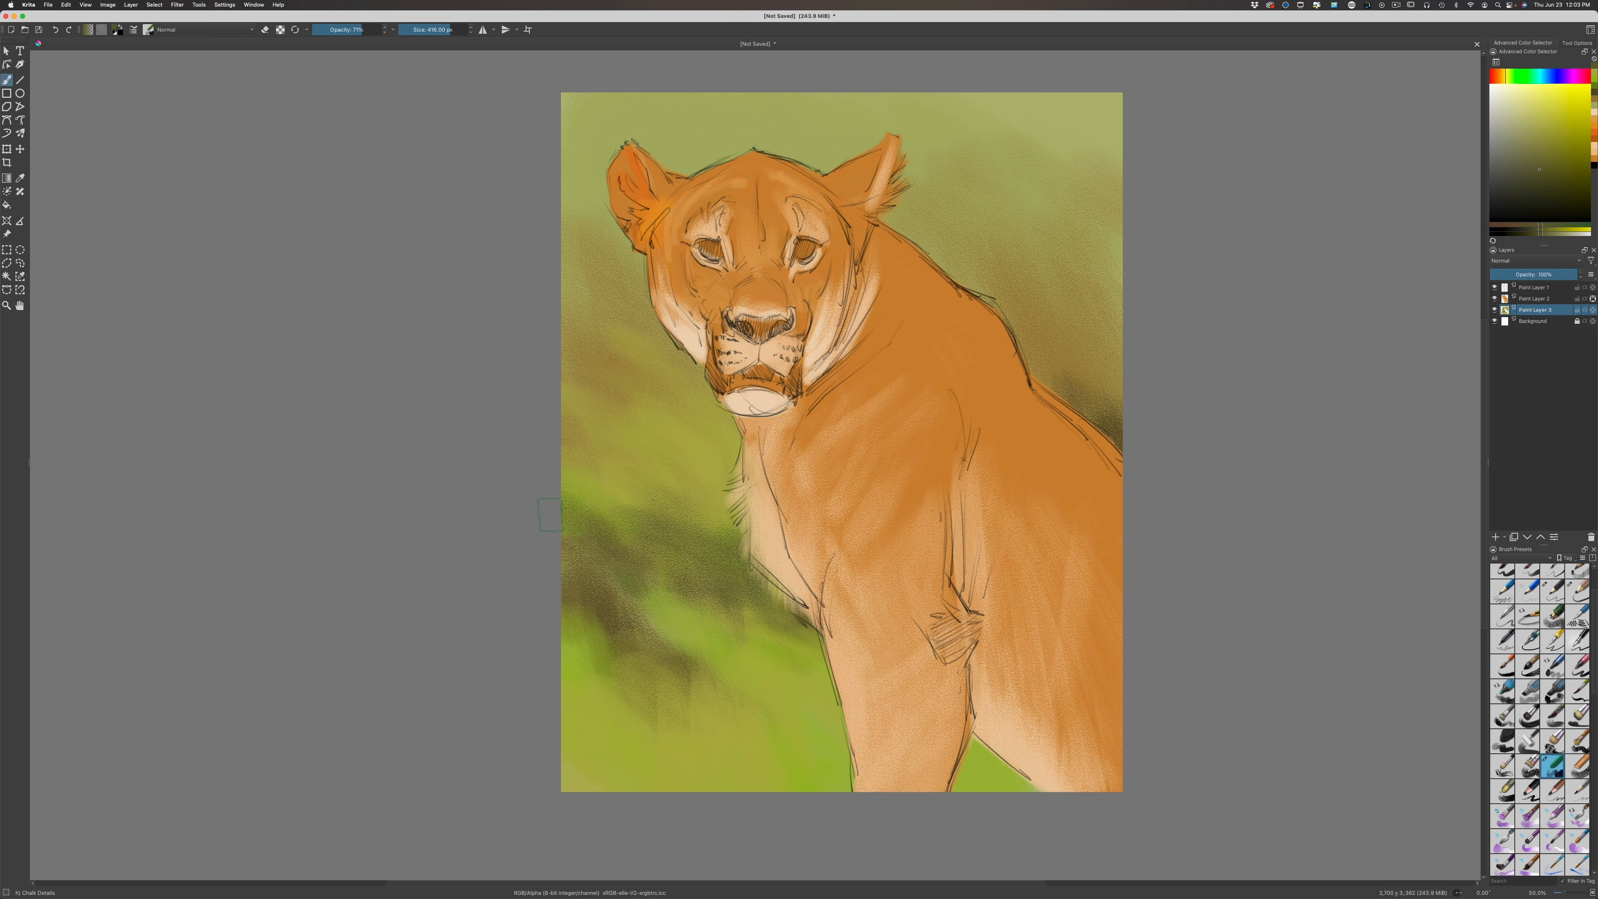
mouse_move(549, 514)
mouse_down()
mouse_move(578, 578)
mouse_move(598, 532)
mouse_move(626, 538)
mouse_move(664, 611)
mouse_move(679, 605)
mouse_move(653, 560)
mouse_move(604, 602)
mouse_up()
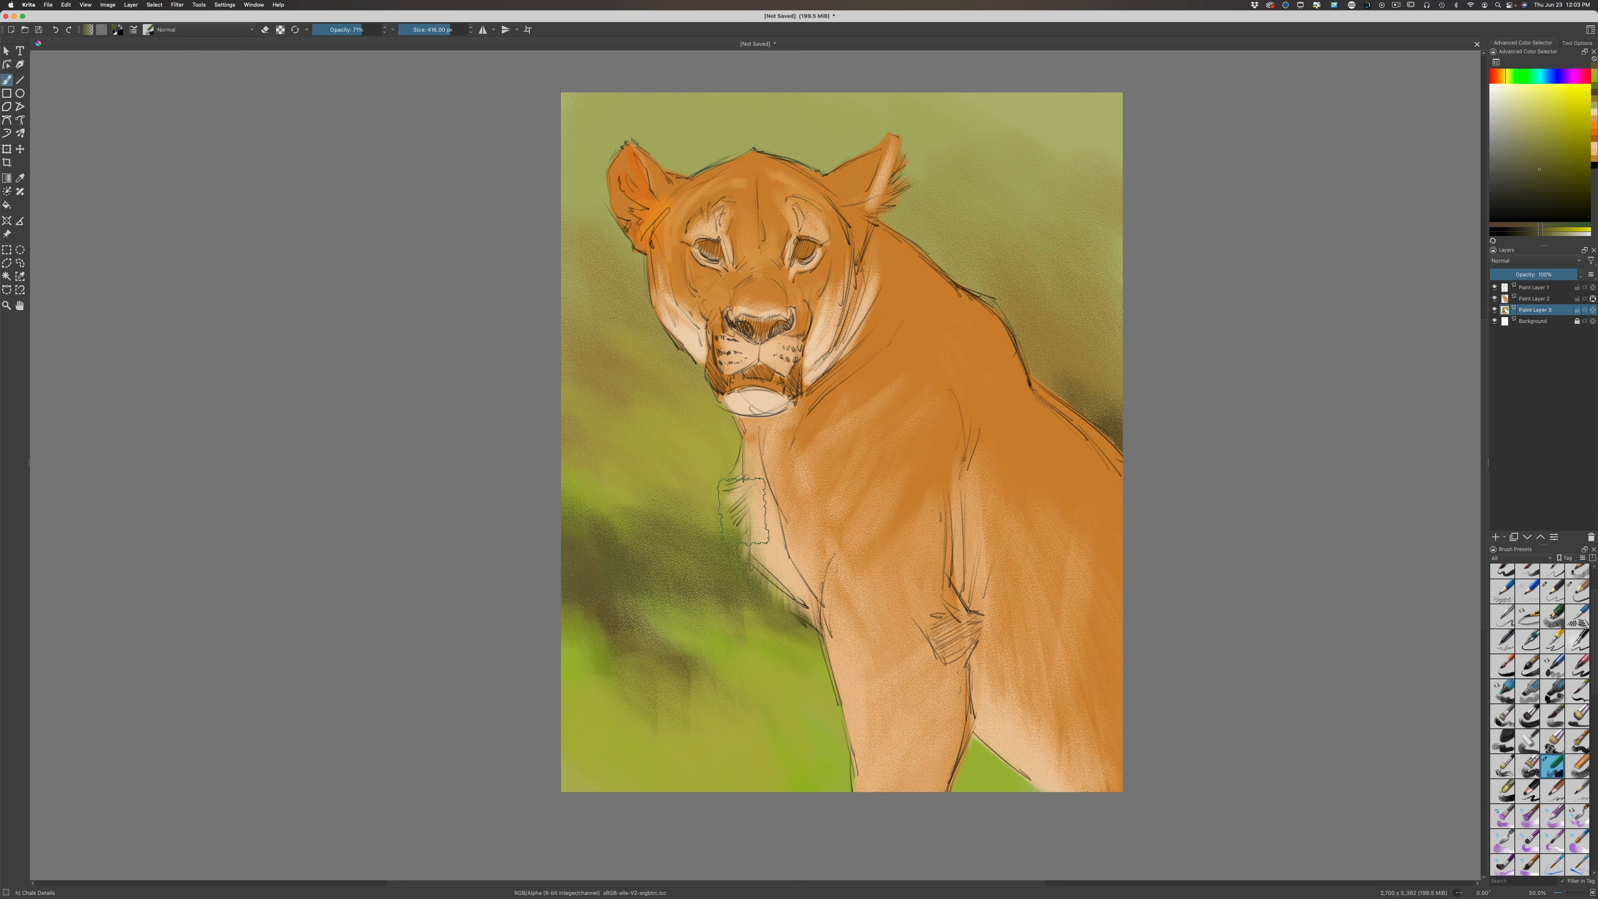
Add dark olive shading to the background beside the chest, below the chin toward the canvas's left edge, and behind the upper back
drag(672, 497, 699, 479)
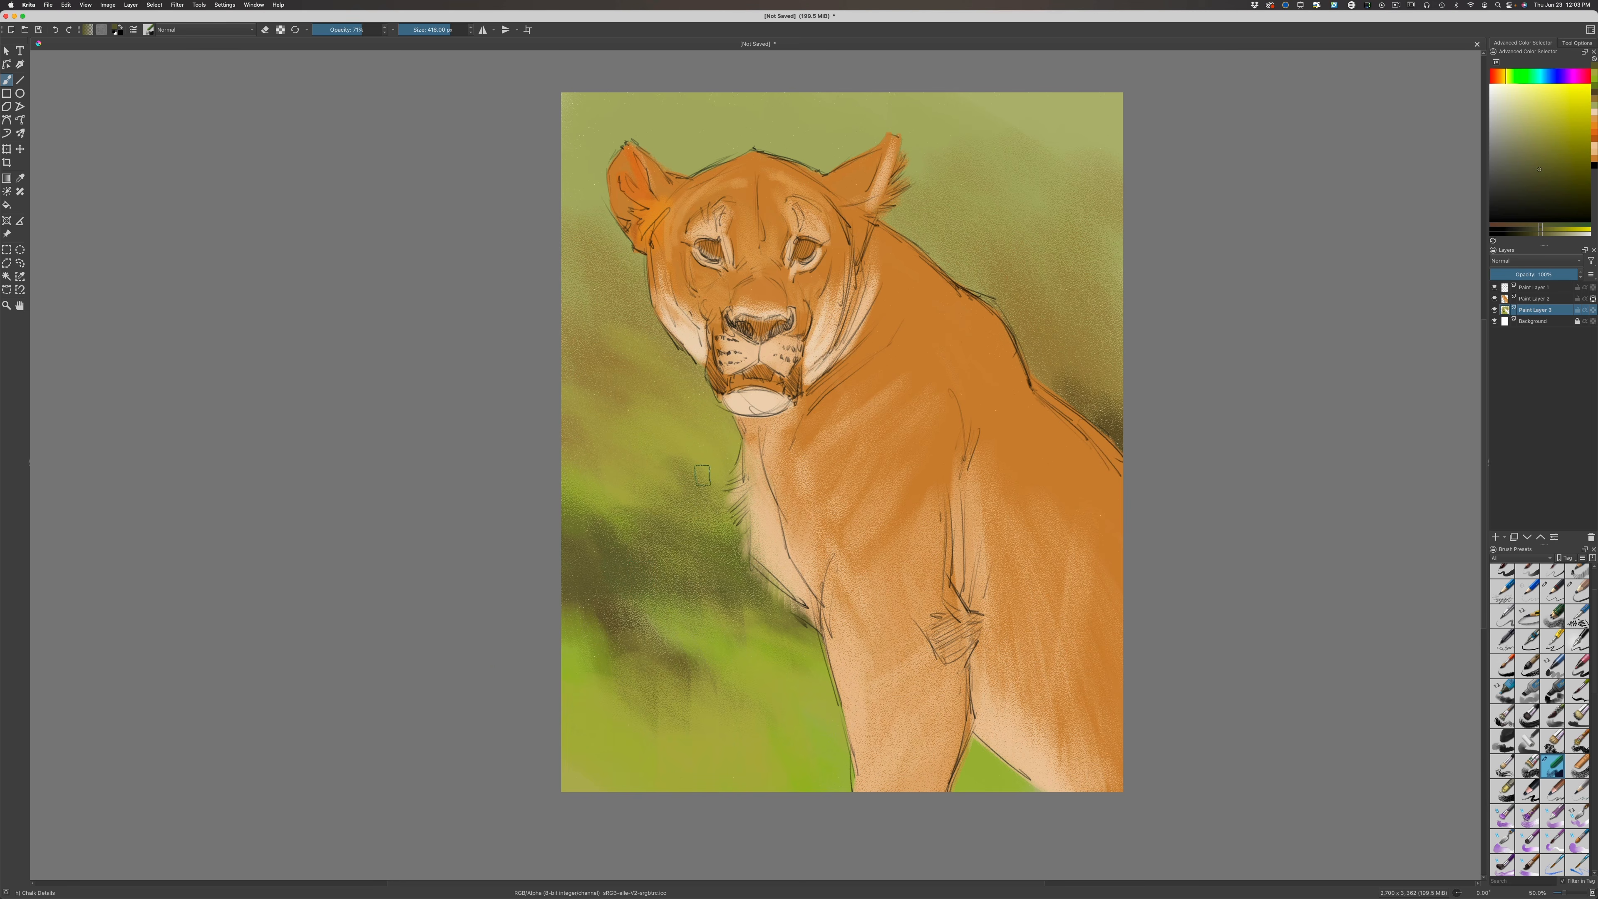
mouse_move(722, 419)
mouse_down()
mouse_move(623, 367)
mouse_move(675, 412)
mouse_move(531, 400)
mouse_move(694, 412)
mouse_move(581, 409)
mouse_move(705, 391)
mouse_move(665, 364)
mouse_move(628, 401)
mouse_up()
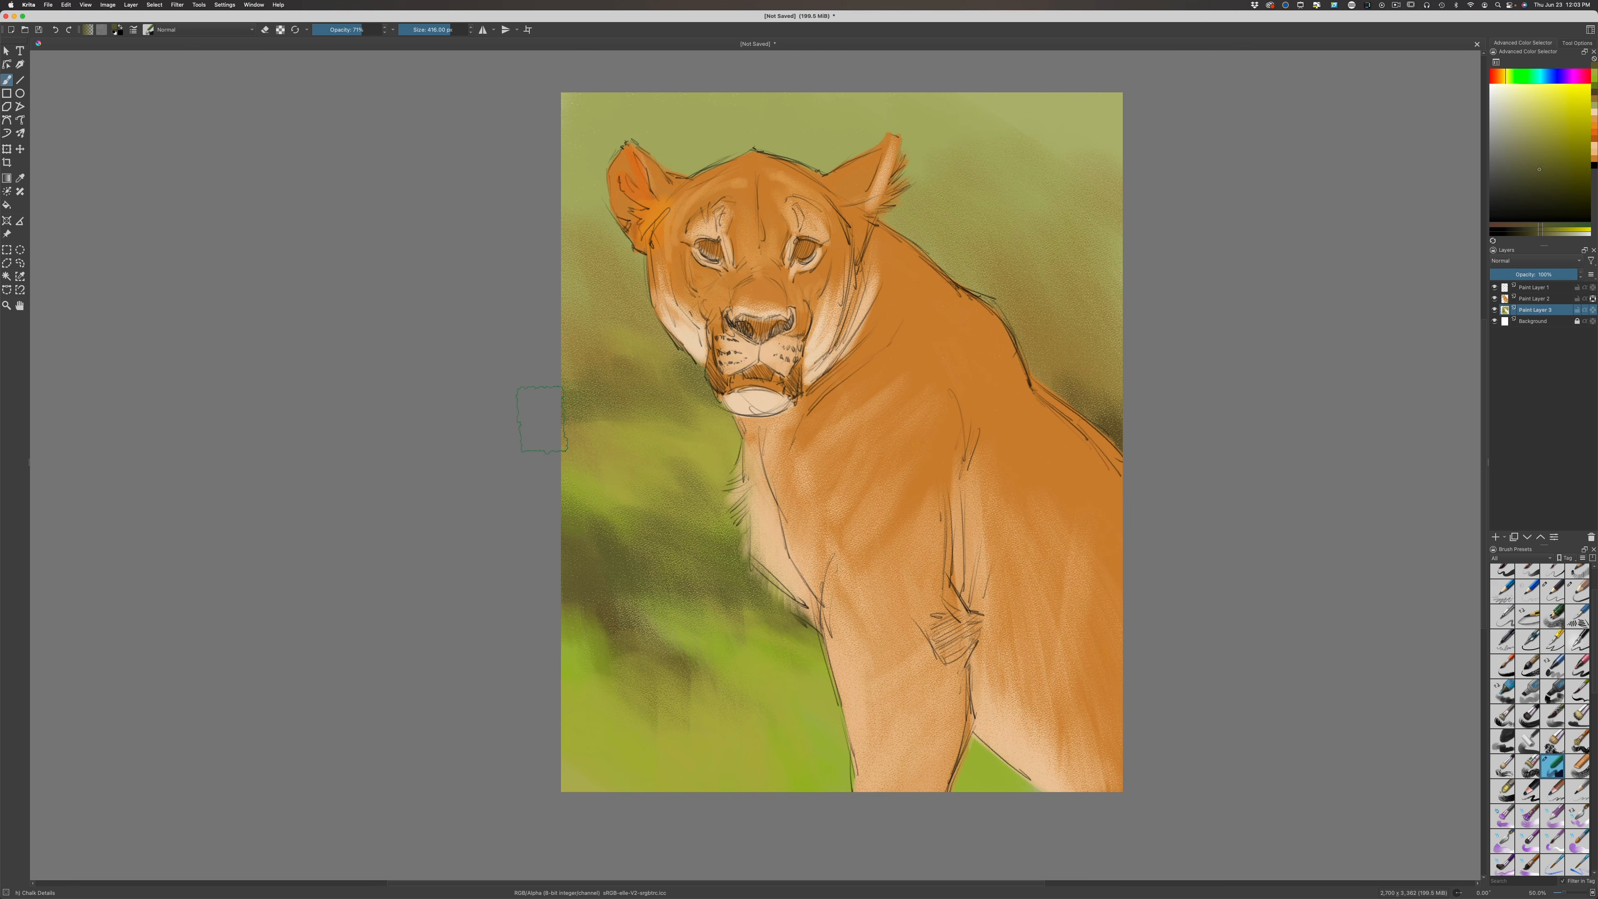
mouse_move(1104, 386)
mouse_down()
mouse_move(1044, 370)
mouse_move(1110, 353)
mouse_move(1073, 362)
mouse_move(1034, 340)
mouse_move(1102, 348)
mouse_up()
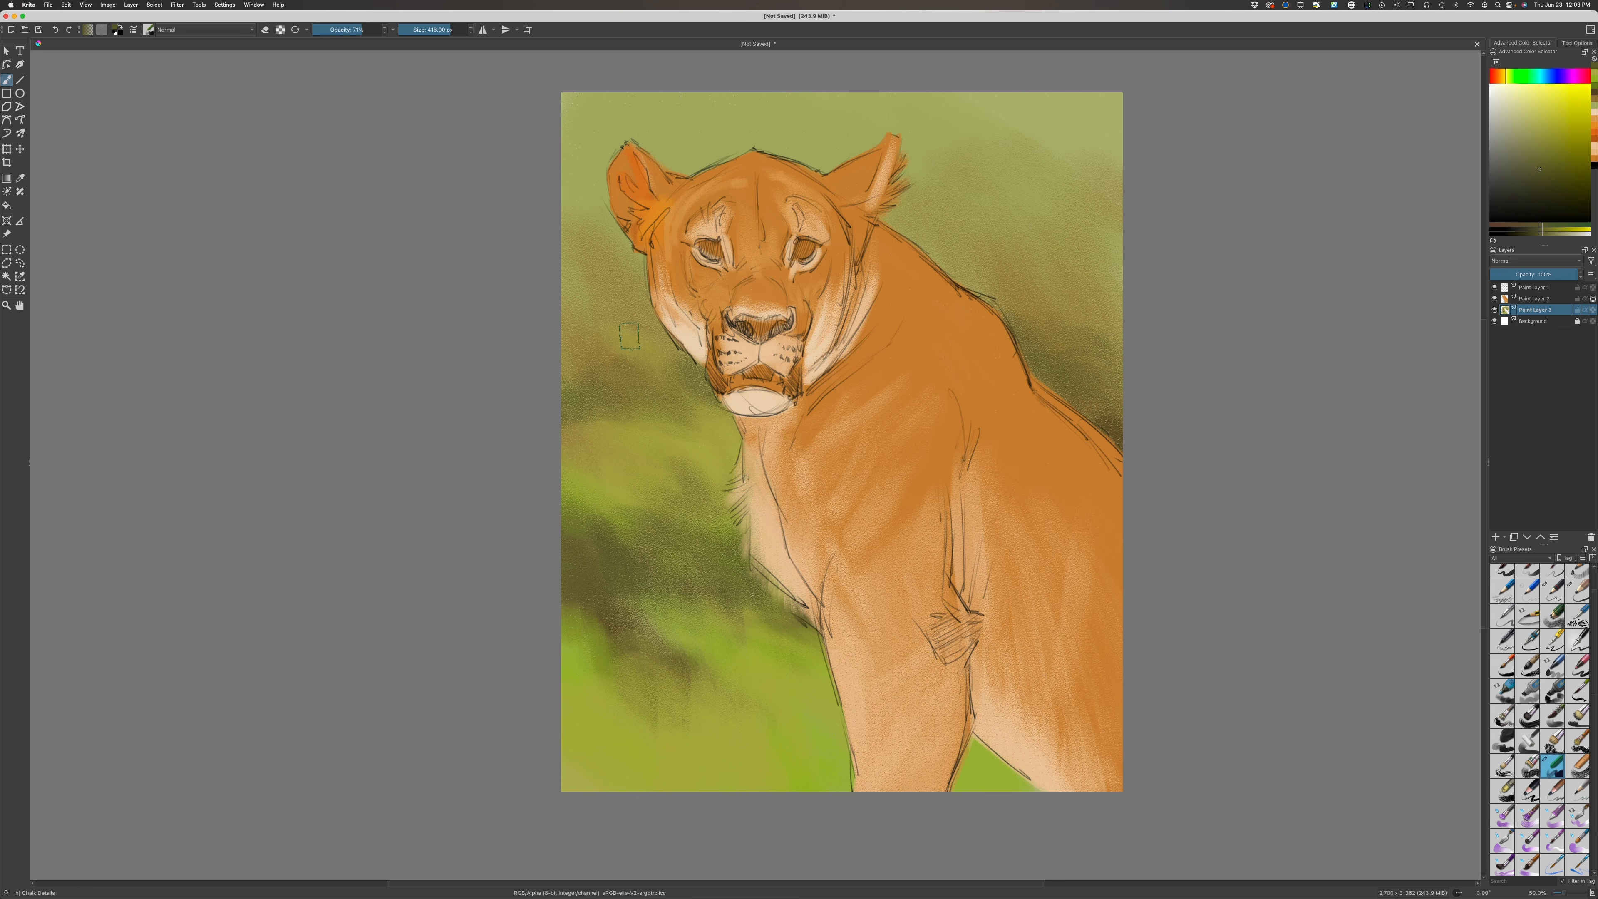
Enlarge the brush and blend olive green over the lower-left background, softening the bright grass and the shadow band up to the chest
mouse_move(573, 765)
mouse_down()
mouse_move(598, 792)
mouse_move(588, 731)
mouse_move(629, 767)
mouse_move(679, 743)
mouse_move(664, 755)
mouse_move(692, 775)
mouse_up()
key(bracketright)
key(bracketright)
key(bracketright)
key(bracketright)
key(bracketright)
mouse_move(576, 739)
mouse_down()
mouse_move(662, 777)
mouse_move(548, 733)
mouse_move(698, 780)
mouse_up()
mouse_move(581, 686)
mouse_down()
mouse_move(670, 721)
mouse_move(716, 711)
mouse_move(806, 750)
mouse_move(830, 730)
mouse_move(907, 804)
mouse_up()
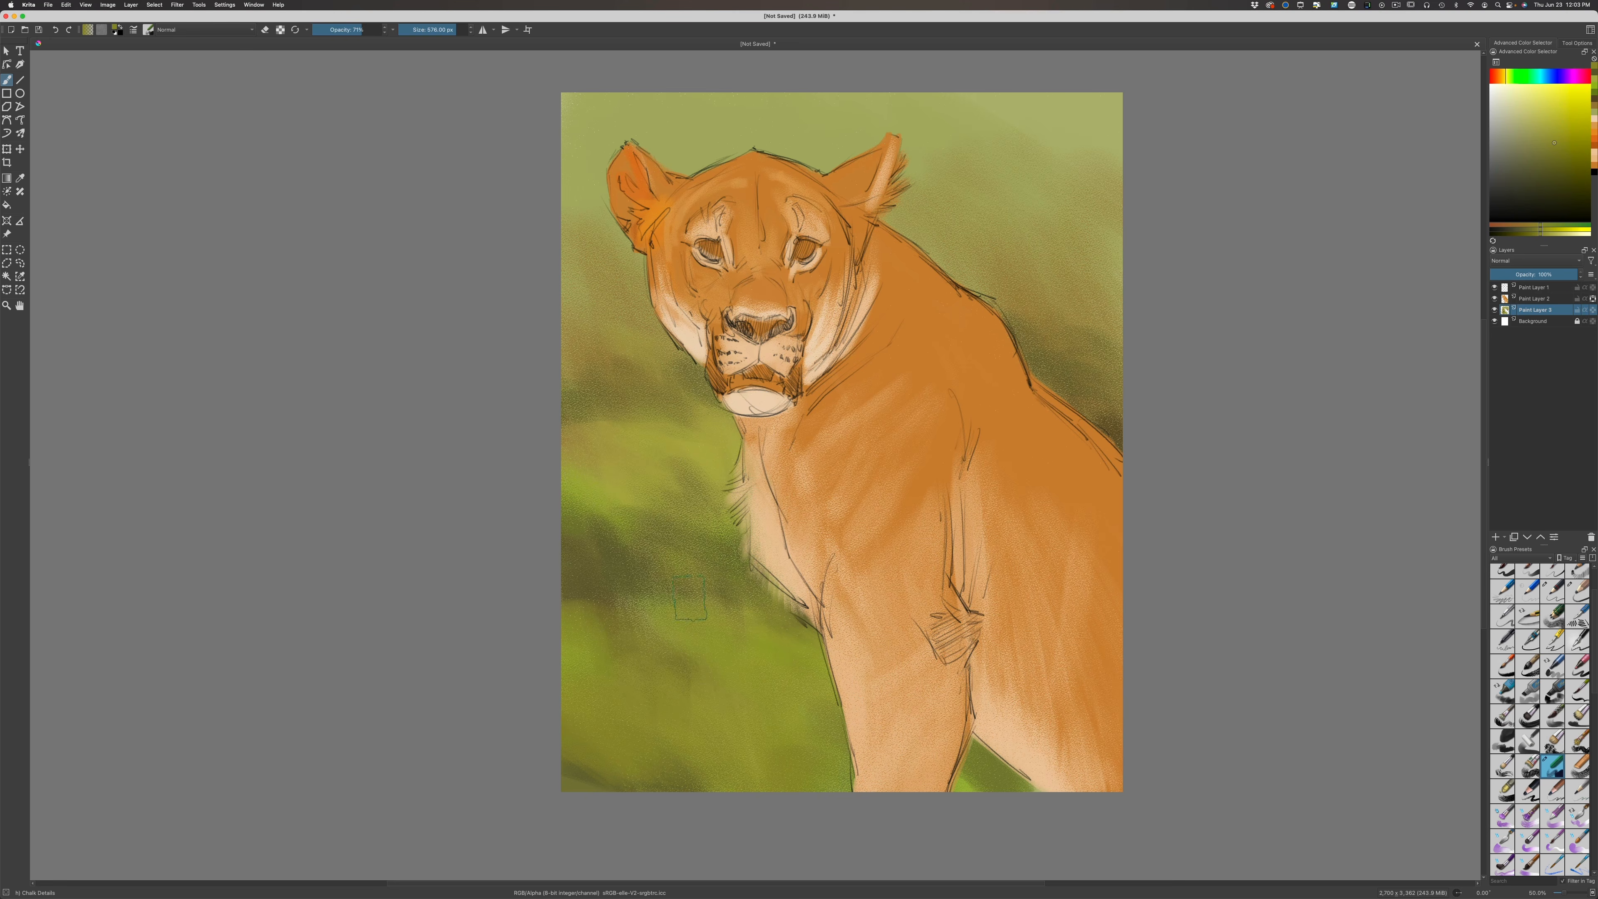
drag(689, 598, 552, 588)
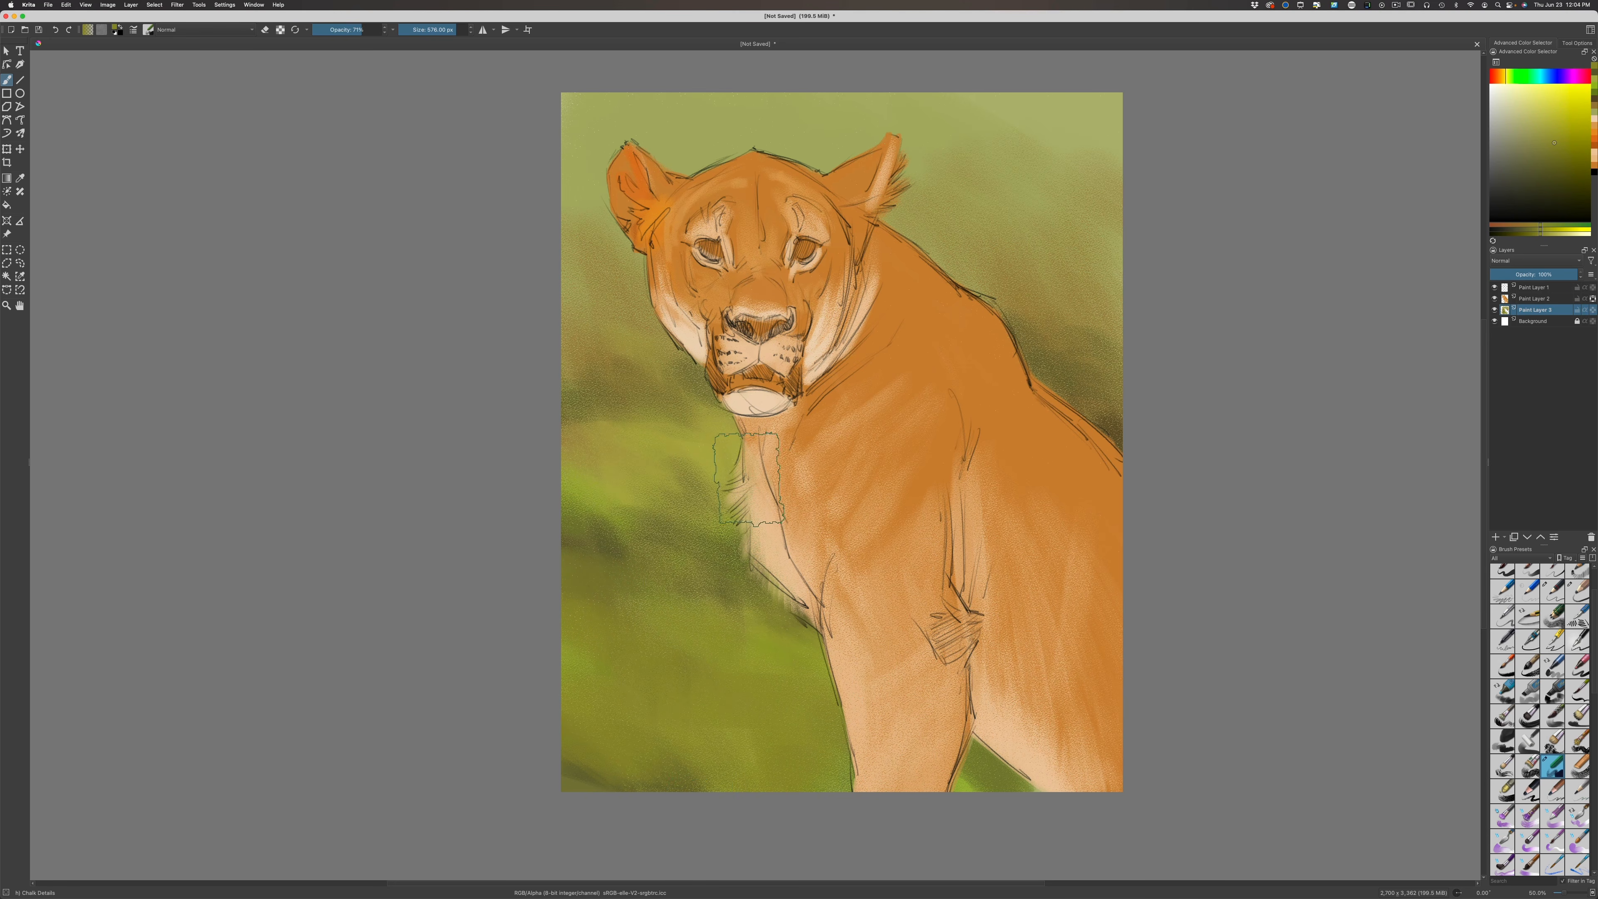
mouse_move(748, 478)
mouse_down()
mouse_move(548, 463)
mouse_move(764, 472)
mouse_move(600, 471)
mouse_move(757, 491)
mouse_move(587, 449)
mouse_move(775, 486)
mouse_move(574, 474)
mouse_move(758, 507)
mouse_move(605, 461)
mouse_move(751, 457)
mouse_move(563, 481)
mouse_move(669, 481)
mouse_move(661, 505)
mouse_move(541, 513)
mouse_move(621, 509)
mouse_move(562, 523)
mouse_move(733, 545)
mouse_move(739, 565)
mouse_move(674, 563)
mouse_move(587, 508)
mouse_move(577, 565)
mouse_move(654, 527)
mouse_move(714, 541)
mouse_move(691, 549)
mouse_move(688, 647)
mouse_up()
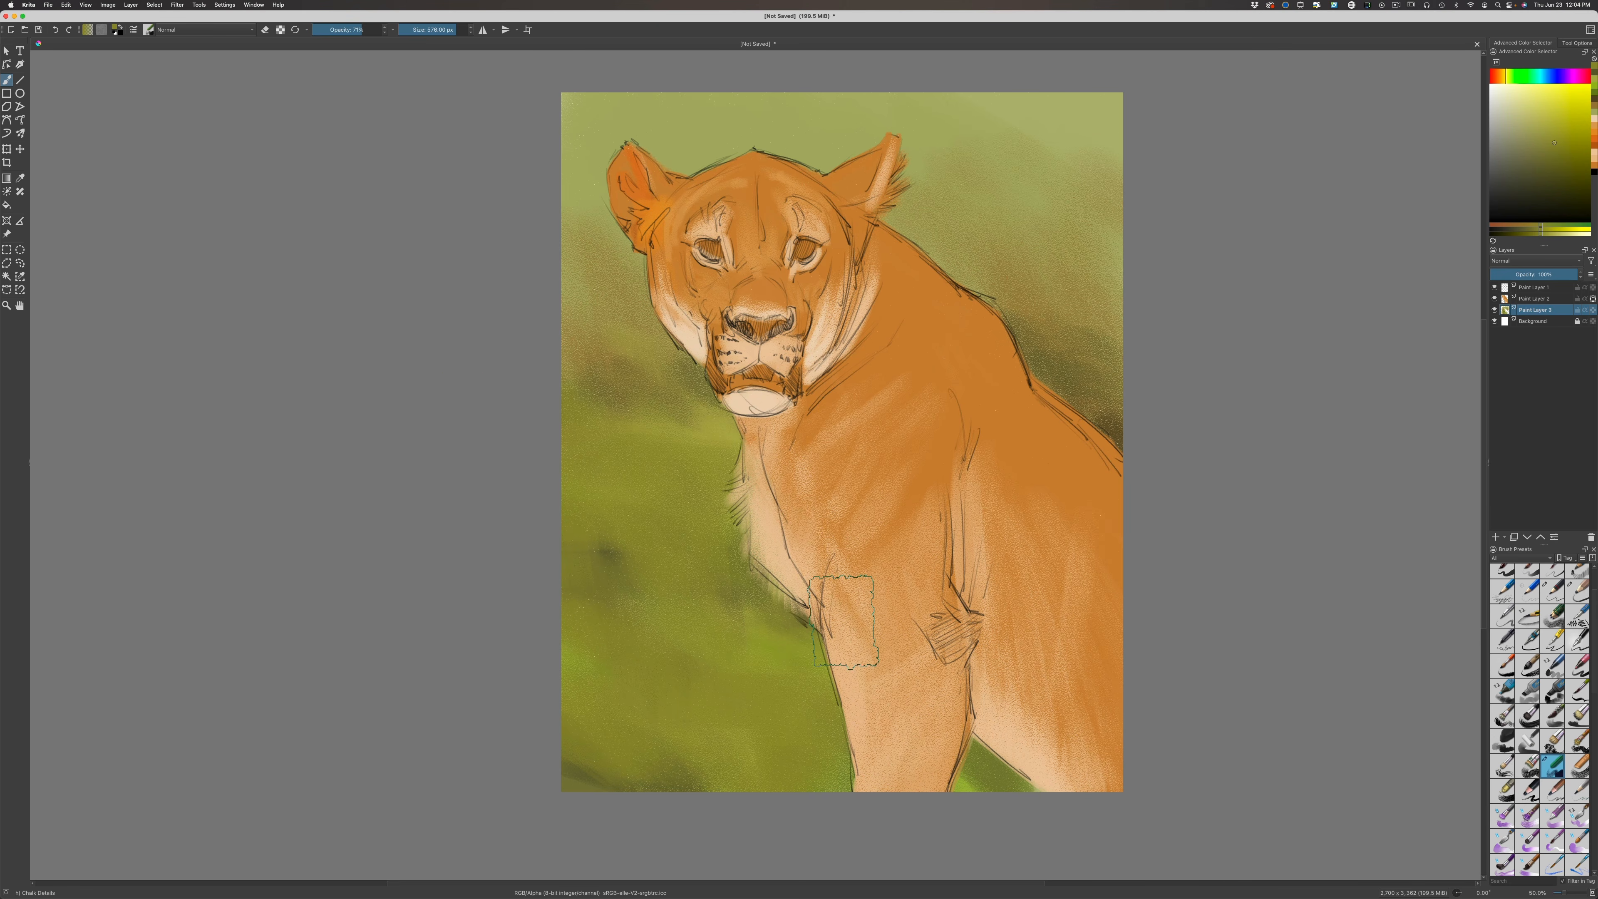
On Paint Layer 2, choose a muted brown and, with a much smaller brush, shade the muzzle bridge and the area beneath the eye
click(1524, 301)
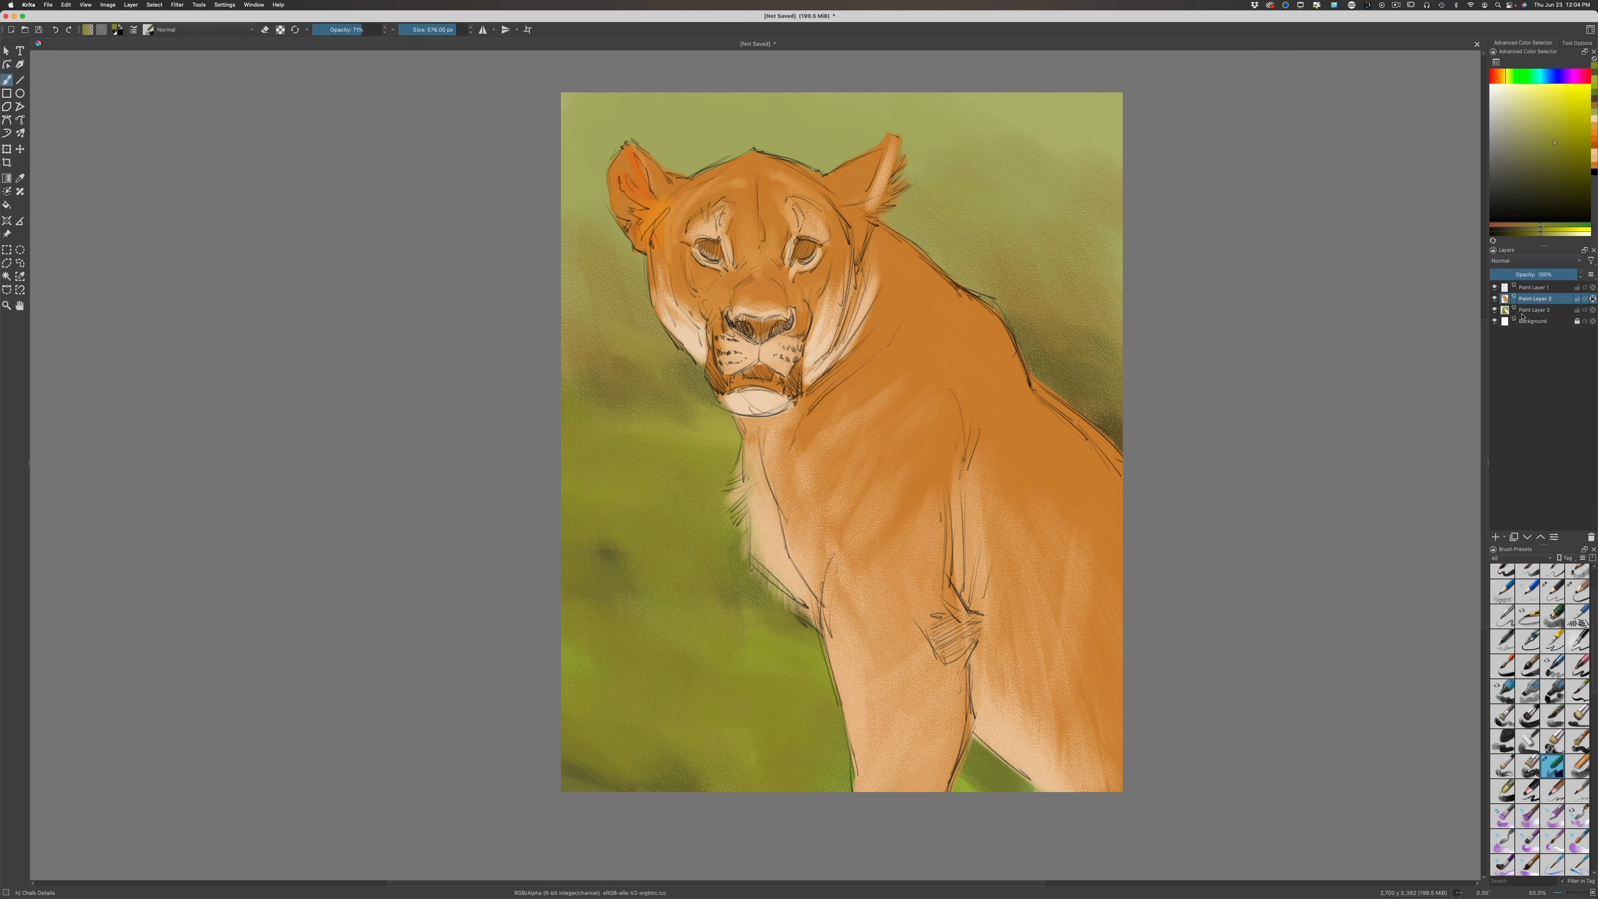
click(1500, 77)
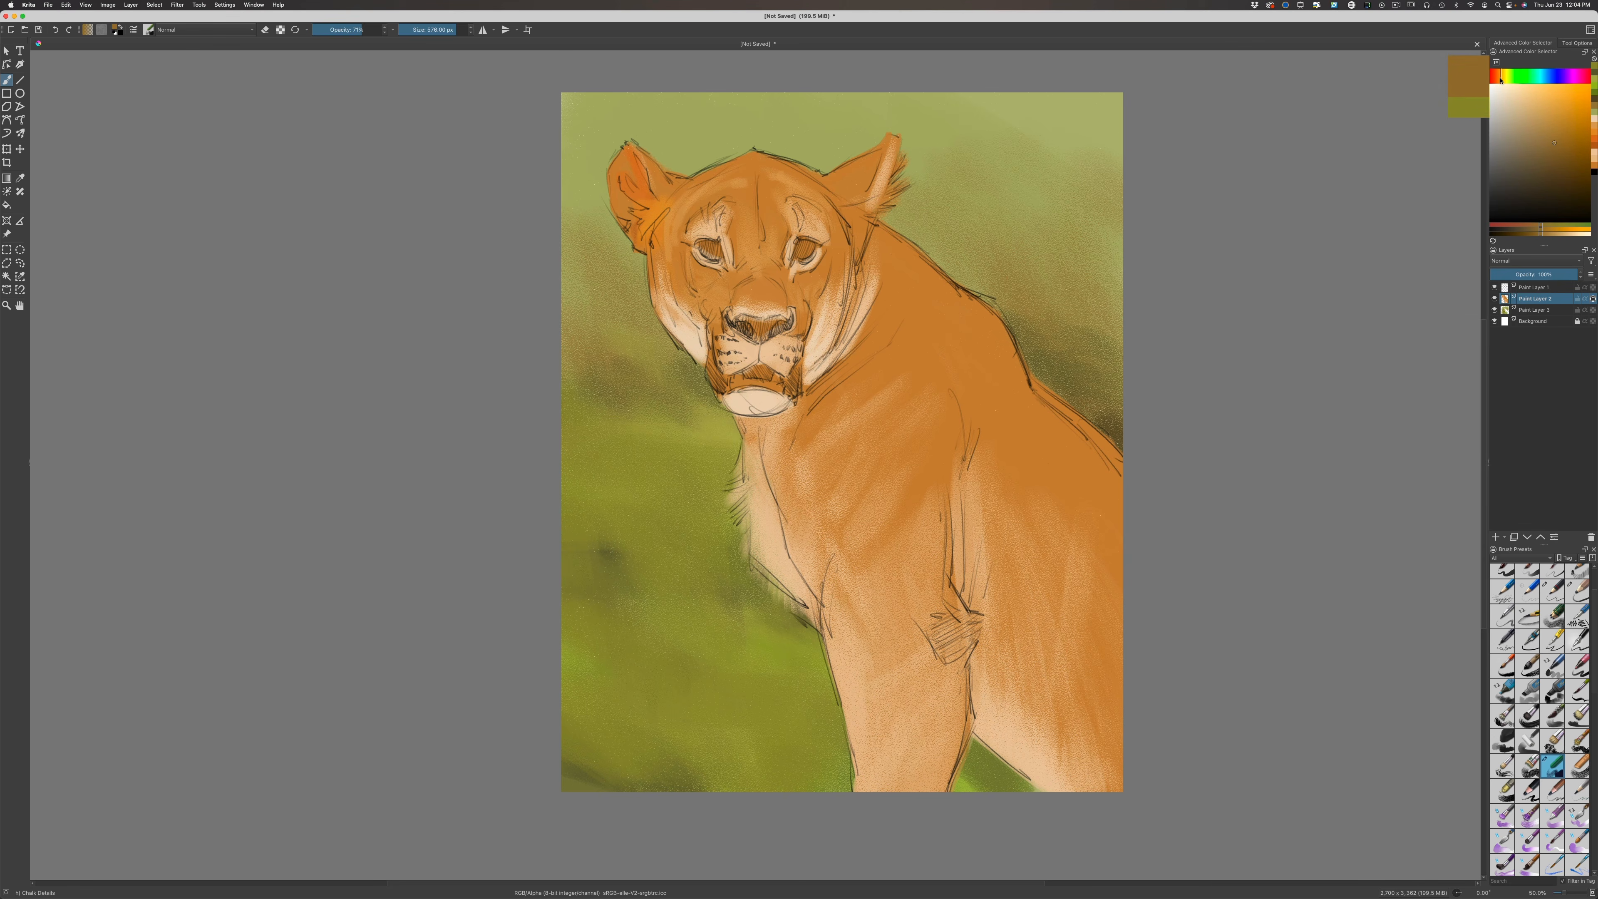
click(1539, 151)
key(bracketleft)
key(bracketleft)
key(bracketleft)
key(bracketleft)
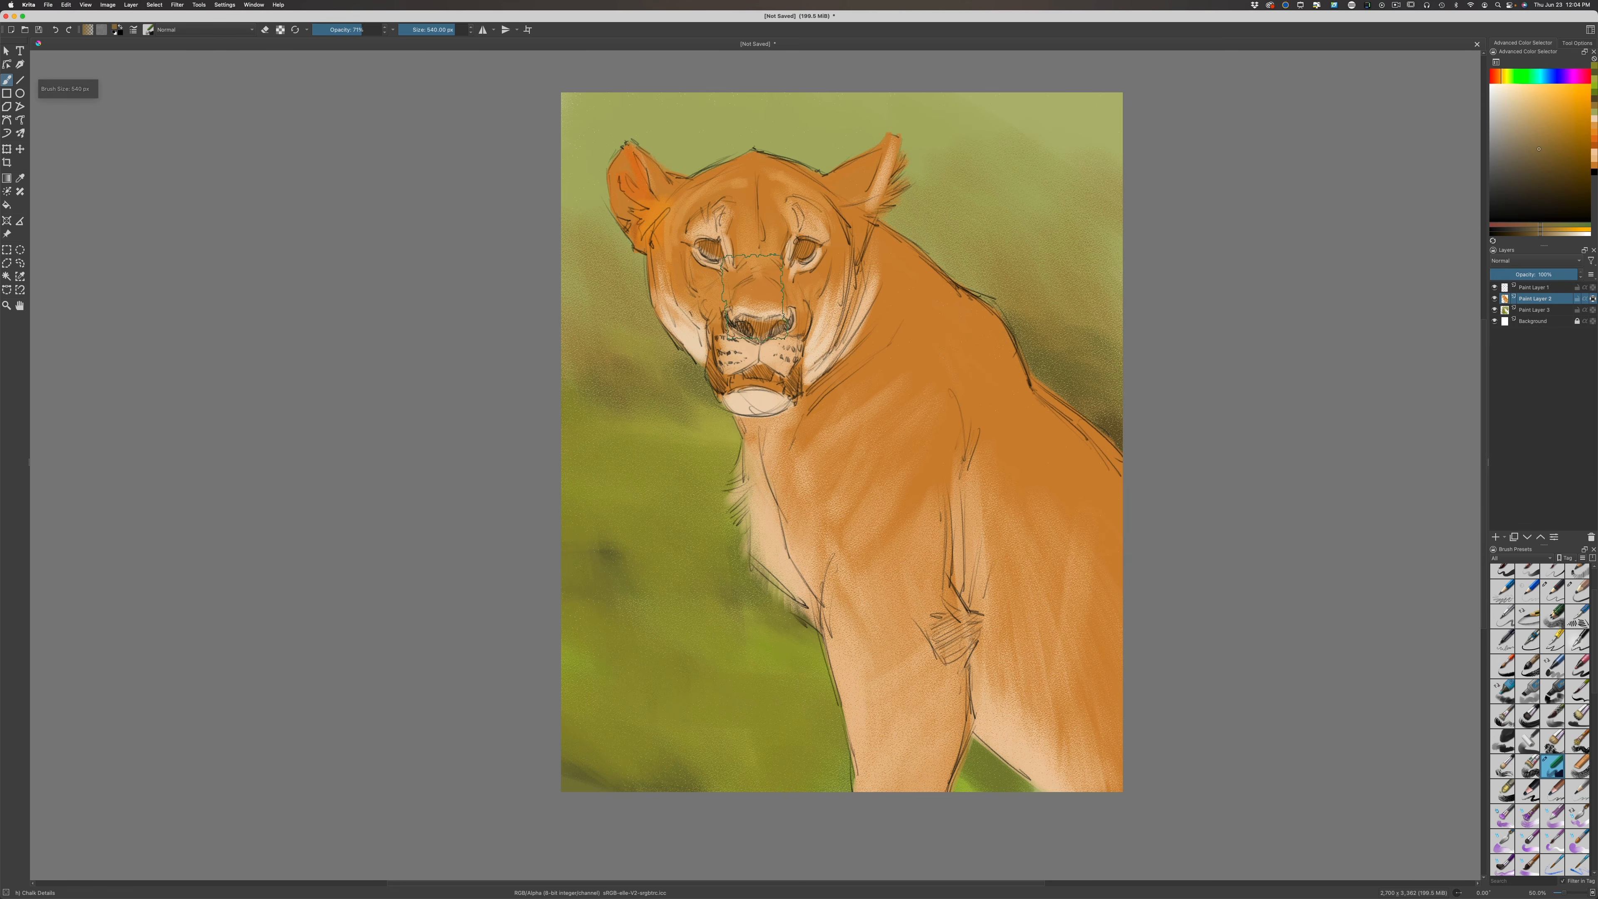
key(bracketleft)
key(bracketleft)
key(bracketleft)
key(bracketleft)
key(bracketleft)
key(bracketleft)
key(bracketleft)
key(bracketleft)
key(bracketleft)
key(bracketleft)
key(bracketleft)
key(bracketleft)
key(bracketleft)
key(bracketleft)
key(bracketleft)
key(bracketleft)
key(bracketleft)
key(bracketleft)
key(bracketleft)
key(bracketleft)
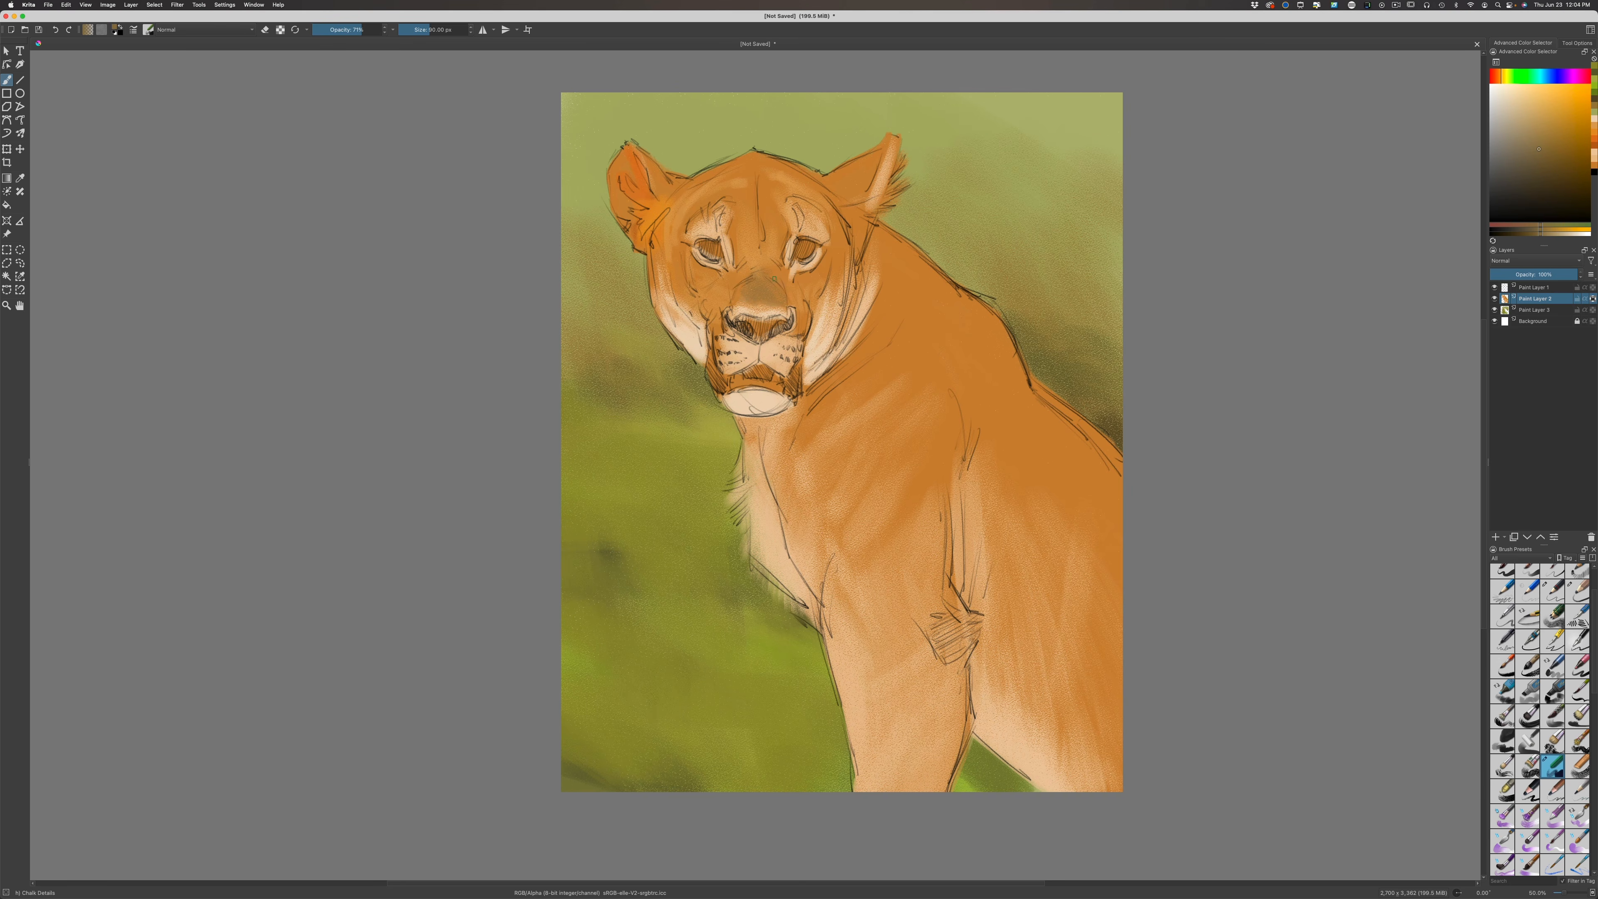
drag(796, 286, 799, 298)
Choose deeper orange-browns and shade the forehead's centre line, the brow and the sides of the muzzle
click(1558, 165)
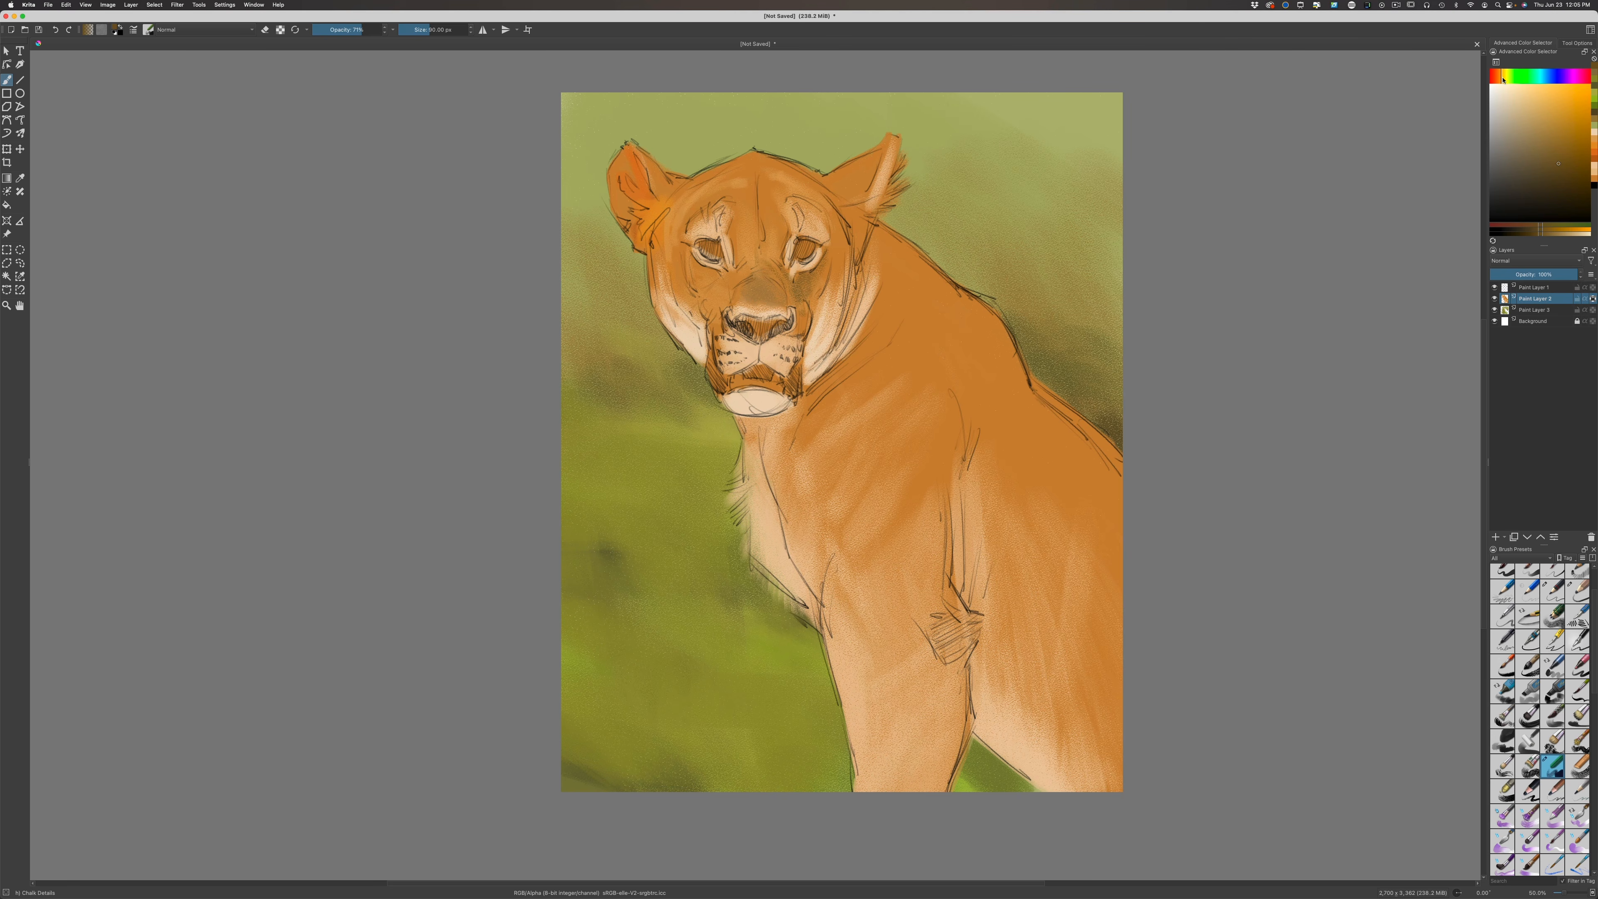
drag(1503, 80, 1498, 80)
click(1568, 132)
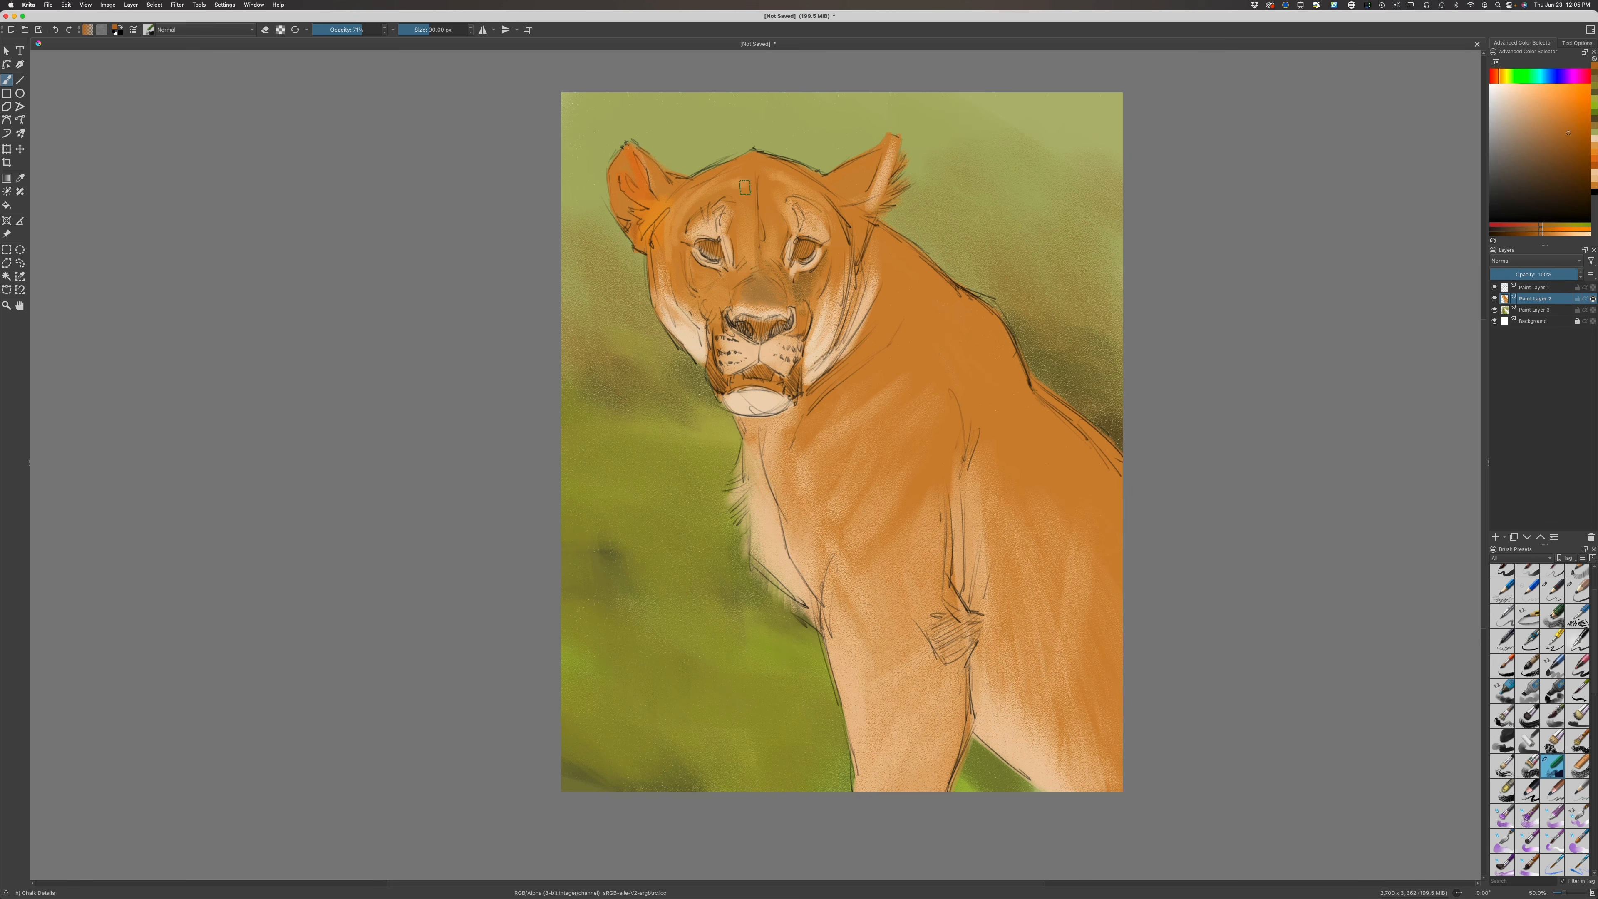
click(1573, 138)
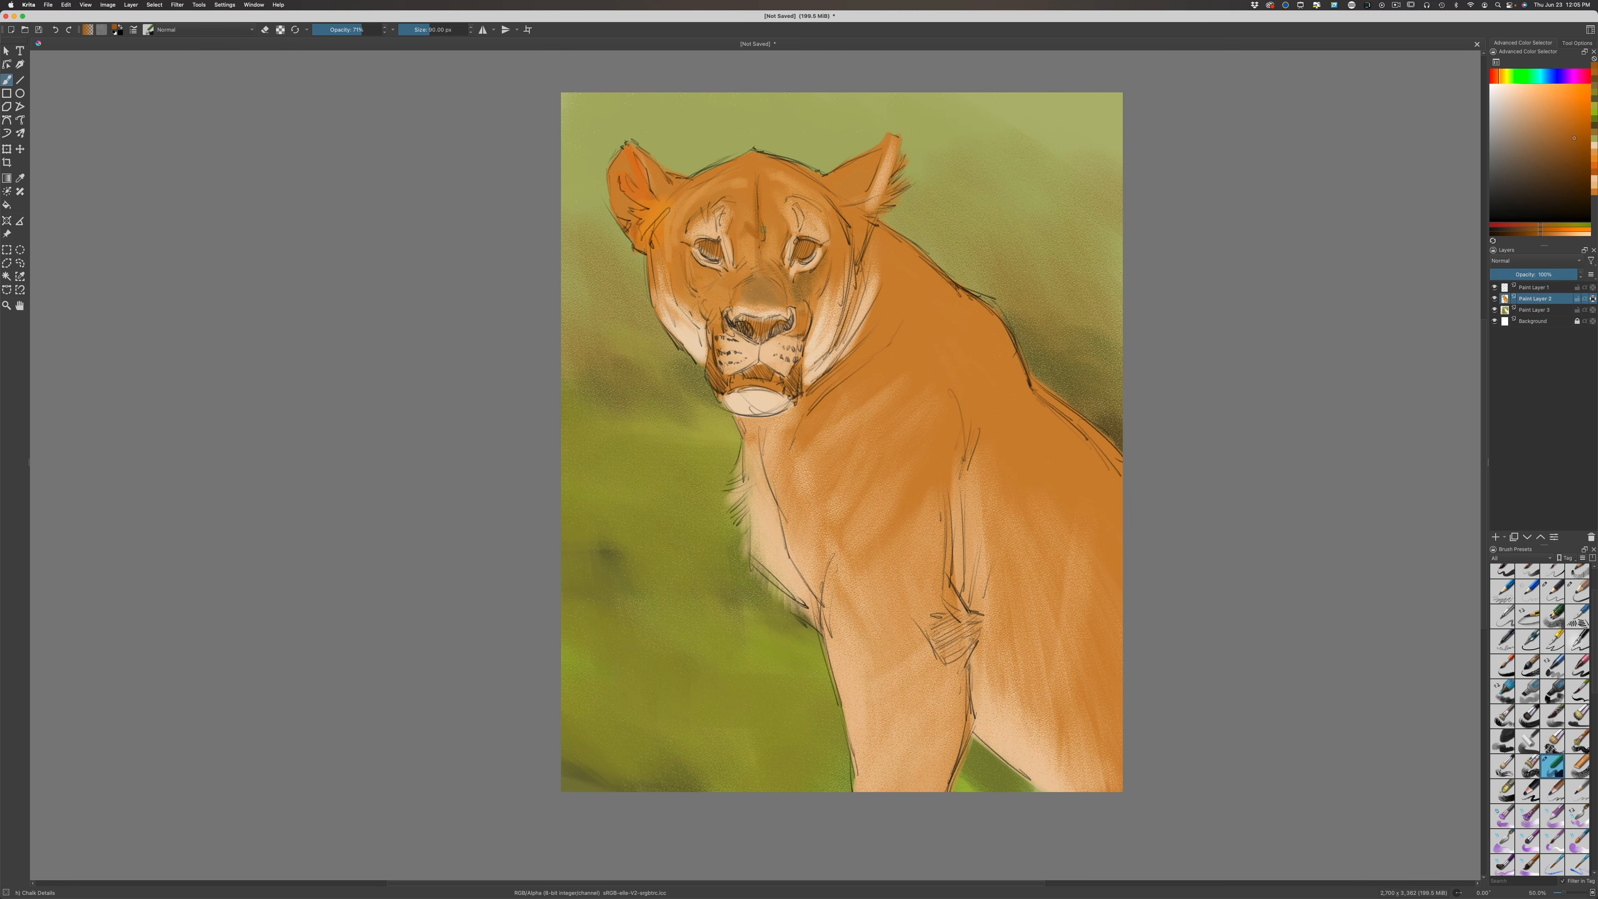
mouse_move(763, 229)
mouse_down()
mouse_move(781, 235)
mouse_move(761, 203)
mouse_up()
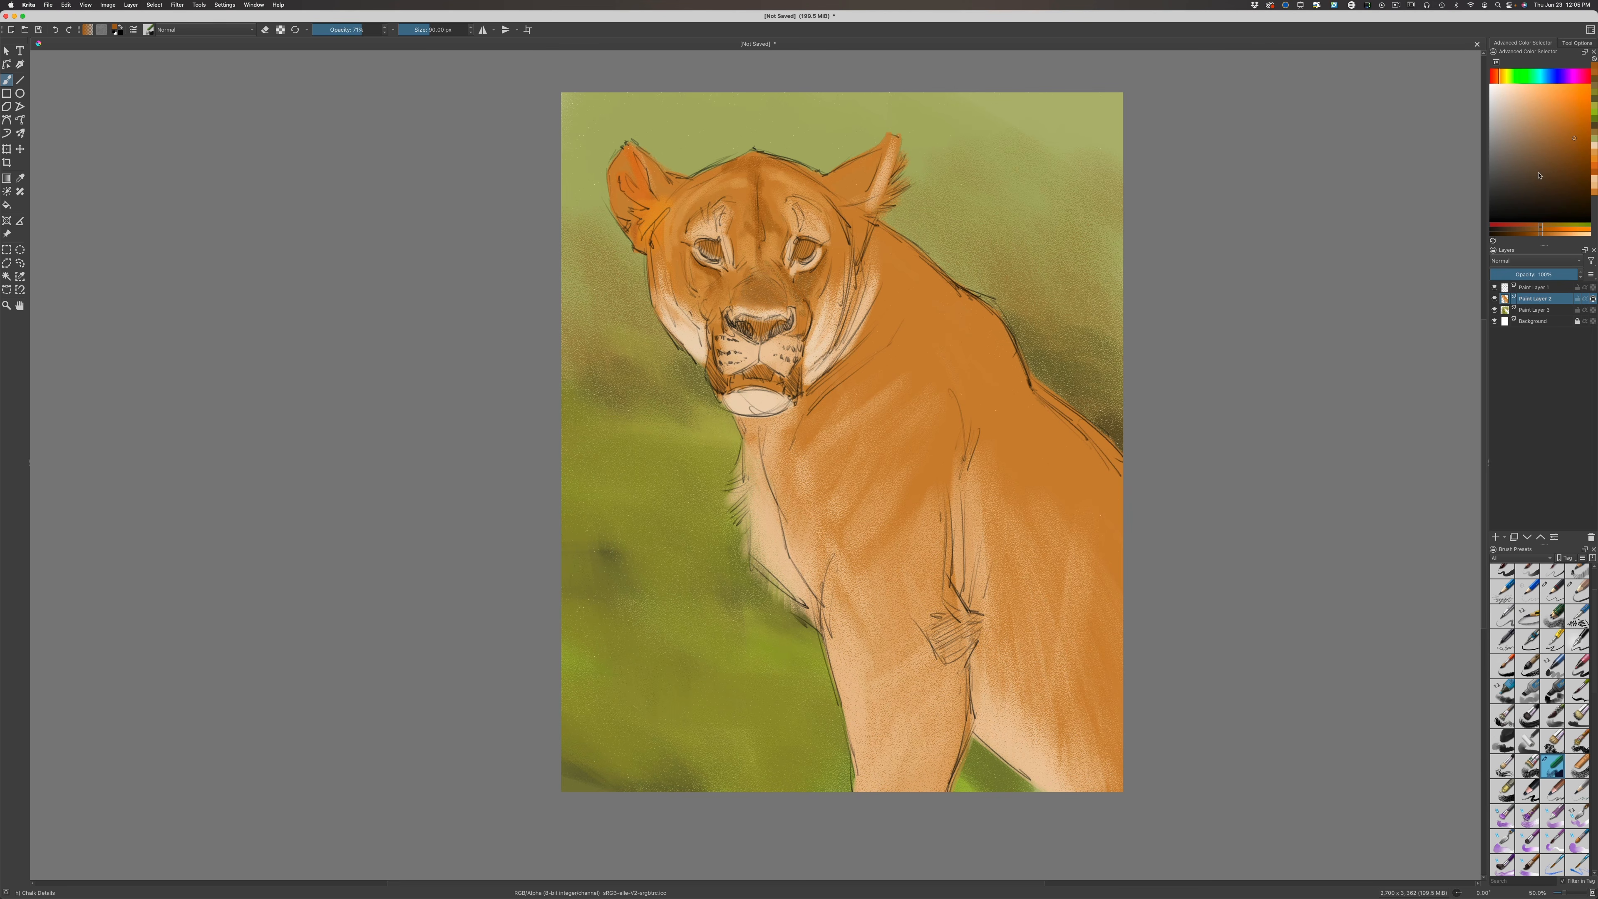
click(1544, 151)
mouse_move(758, 272)
mouse_down()
mouse_move(757, 220)
mouse_move(759, 253)
mouse_move(703, 304)
mouse_up()
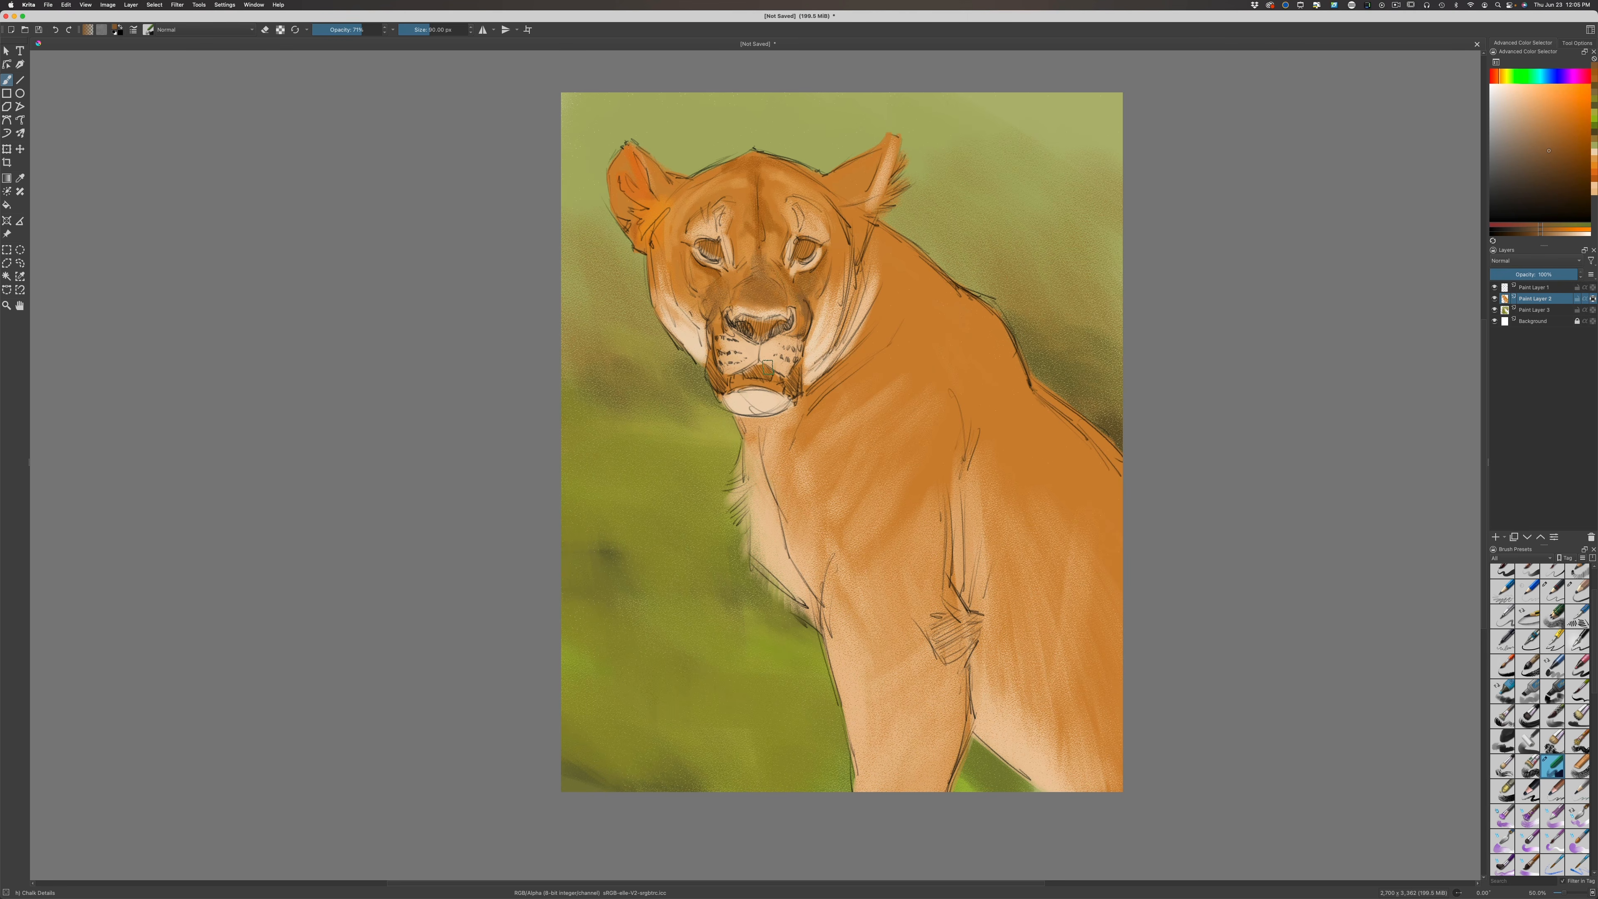
Choose a muted brick red and paint the lioness's nose
click(1498, 77)
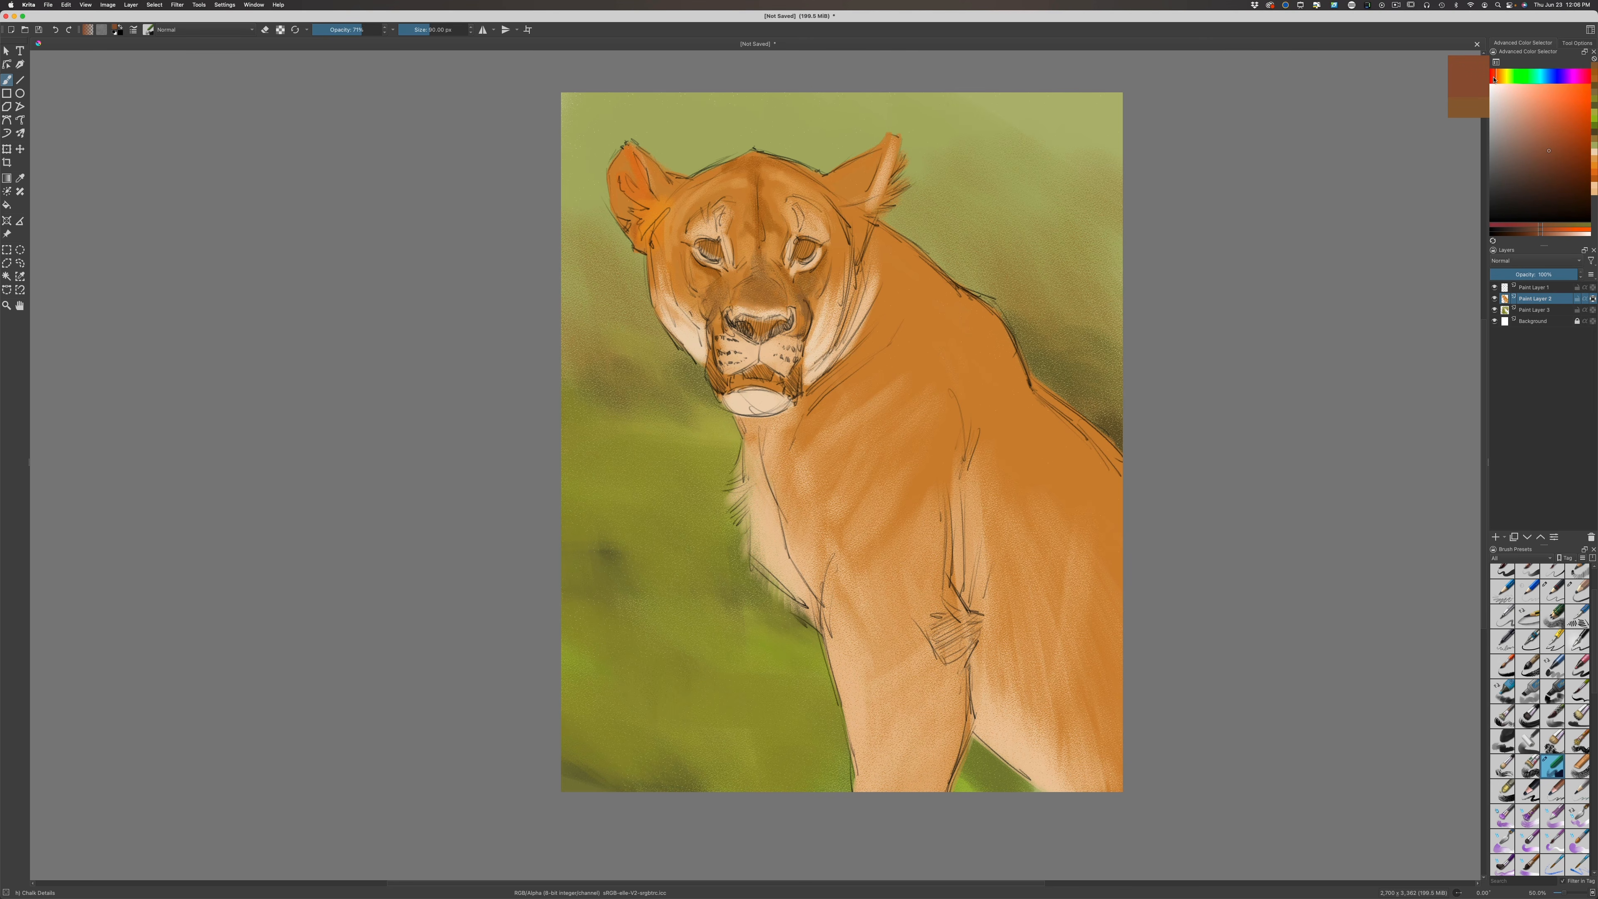
click(1494, 78)
click(1561, 139)
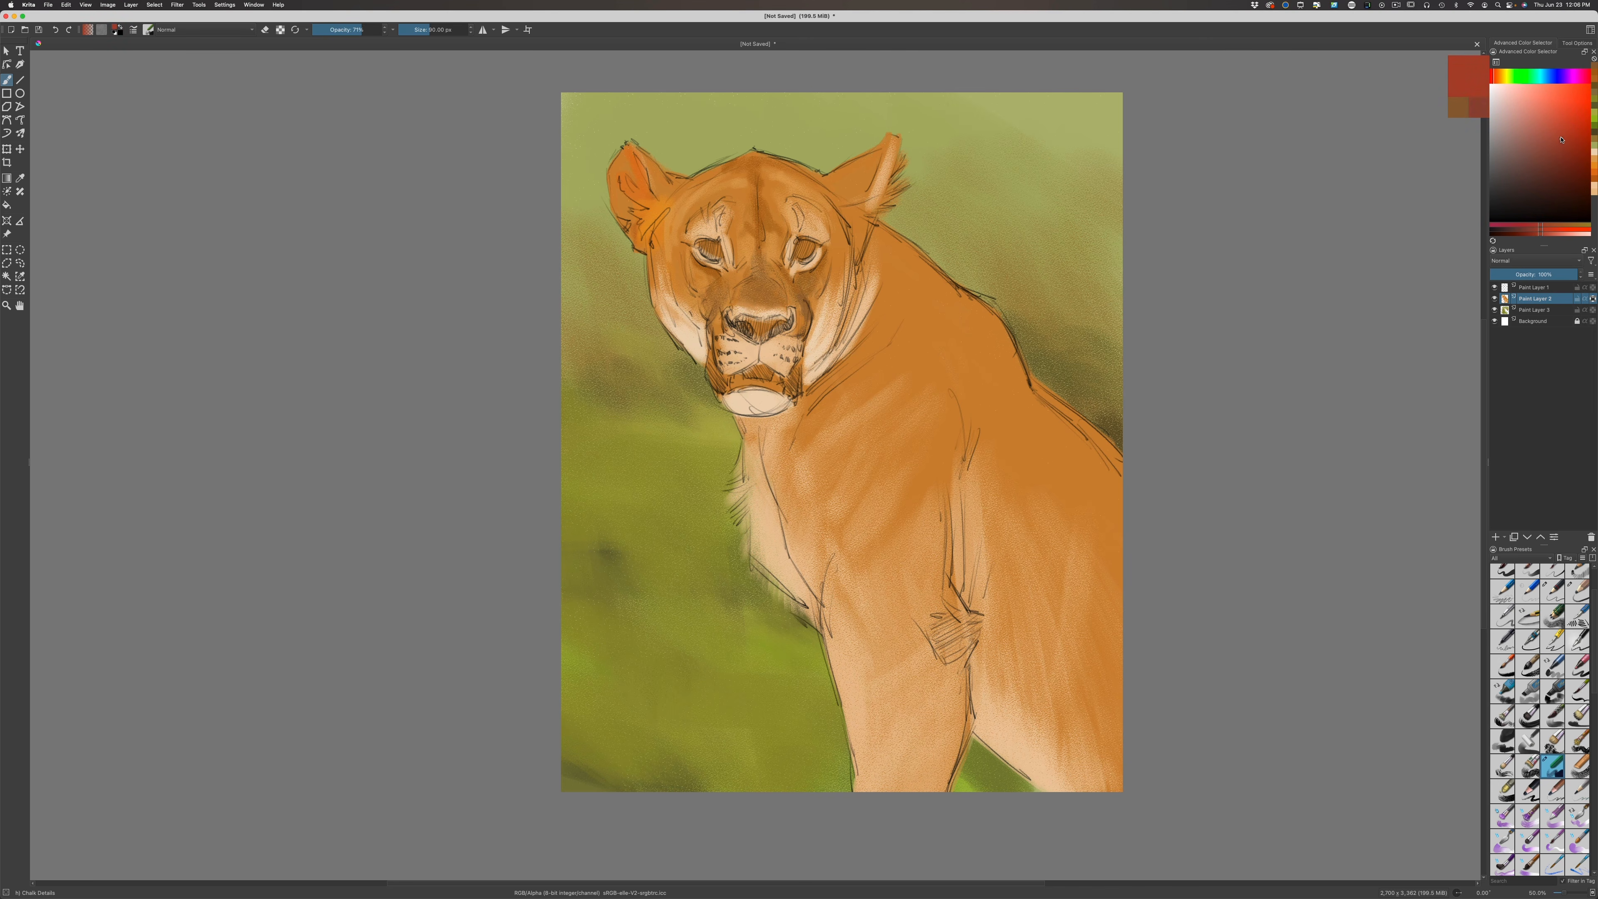
drag(1560, 151, 1549, 150)
mouse_move(771, 319)
mouse_down()
mouse_move(785, 324)
mouse_move(737, 327)
mouse_up()
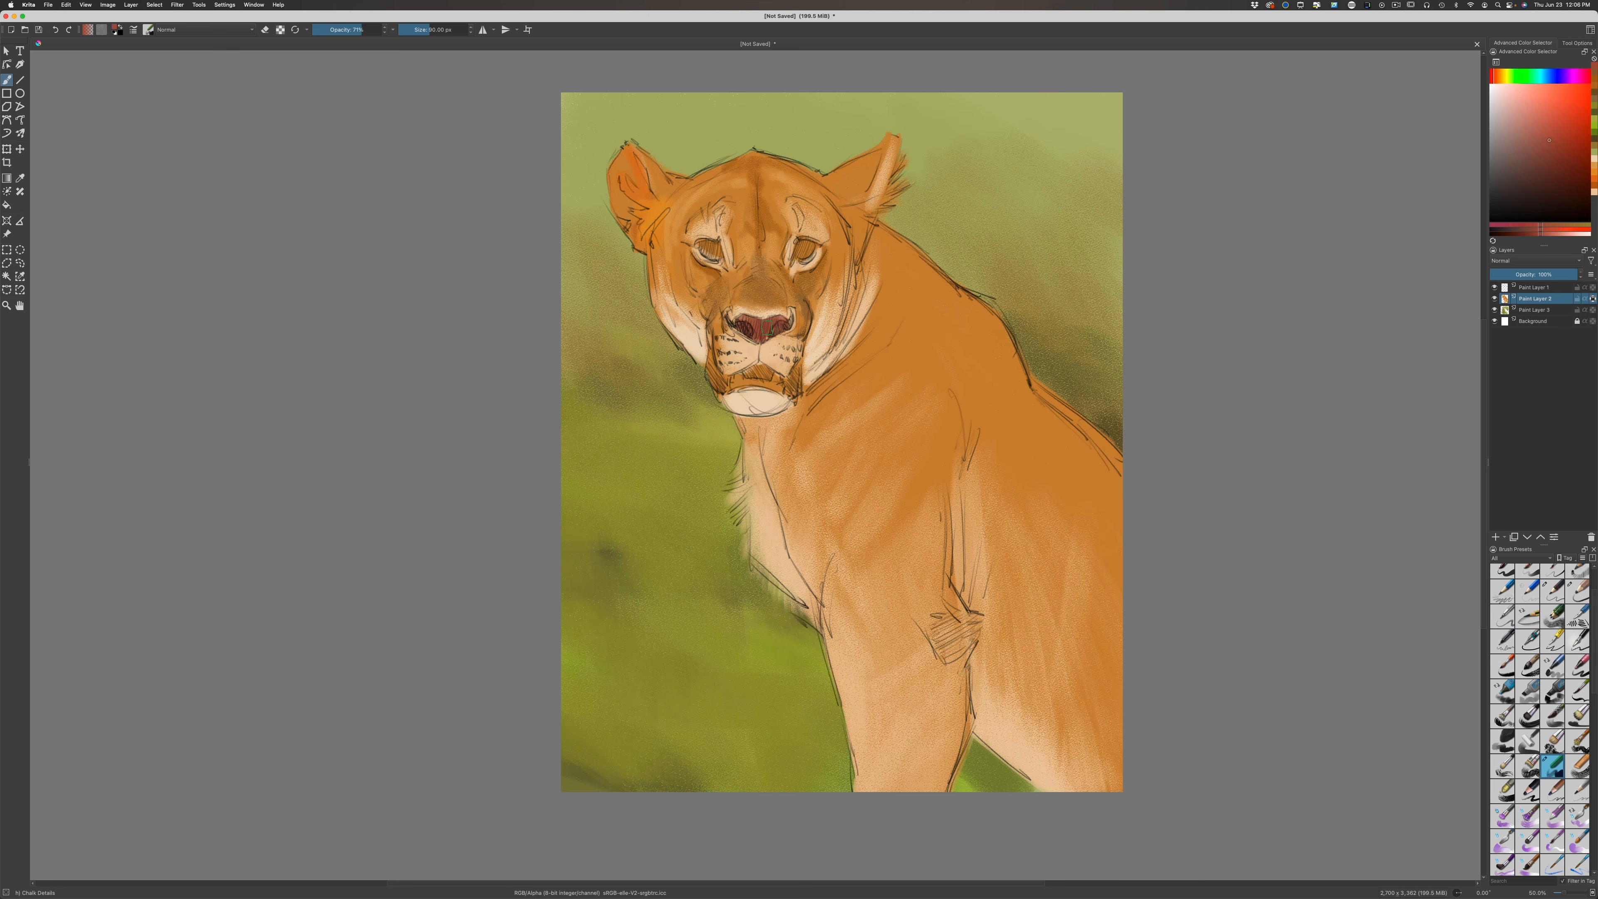
Choose a pale cream and the Charcoal pencil large brush, and add fur highlights above the eyes and along the cheek
click(1527, 668)
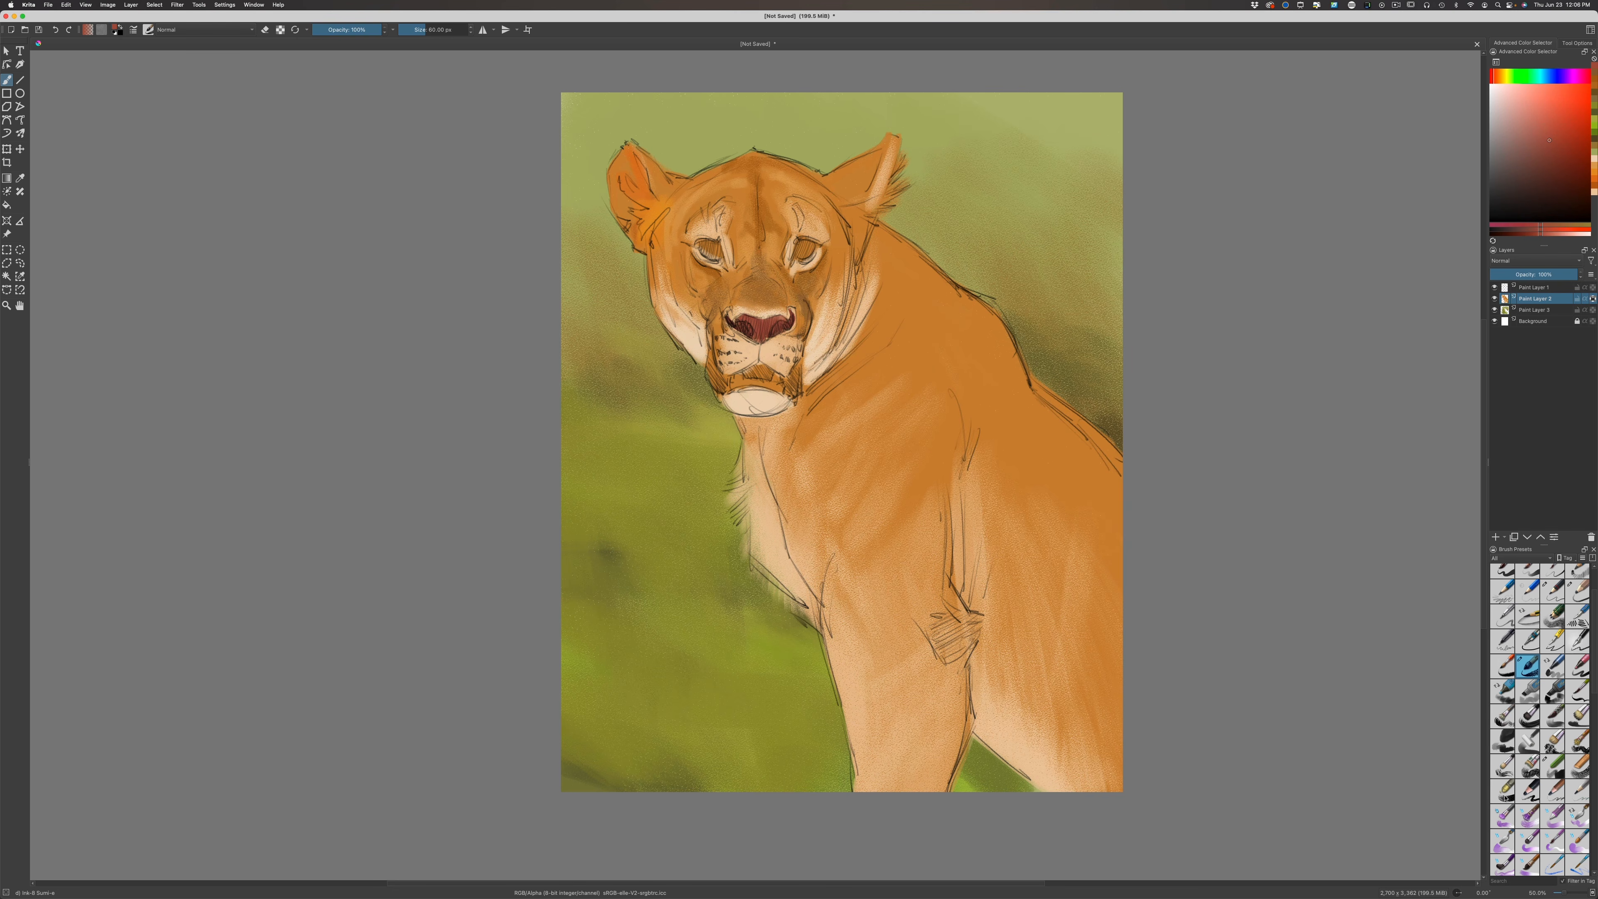
mouse_move(1524, 792)
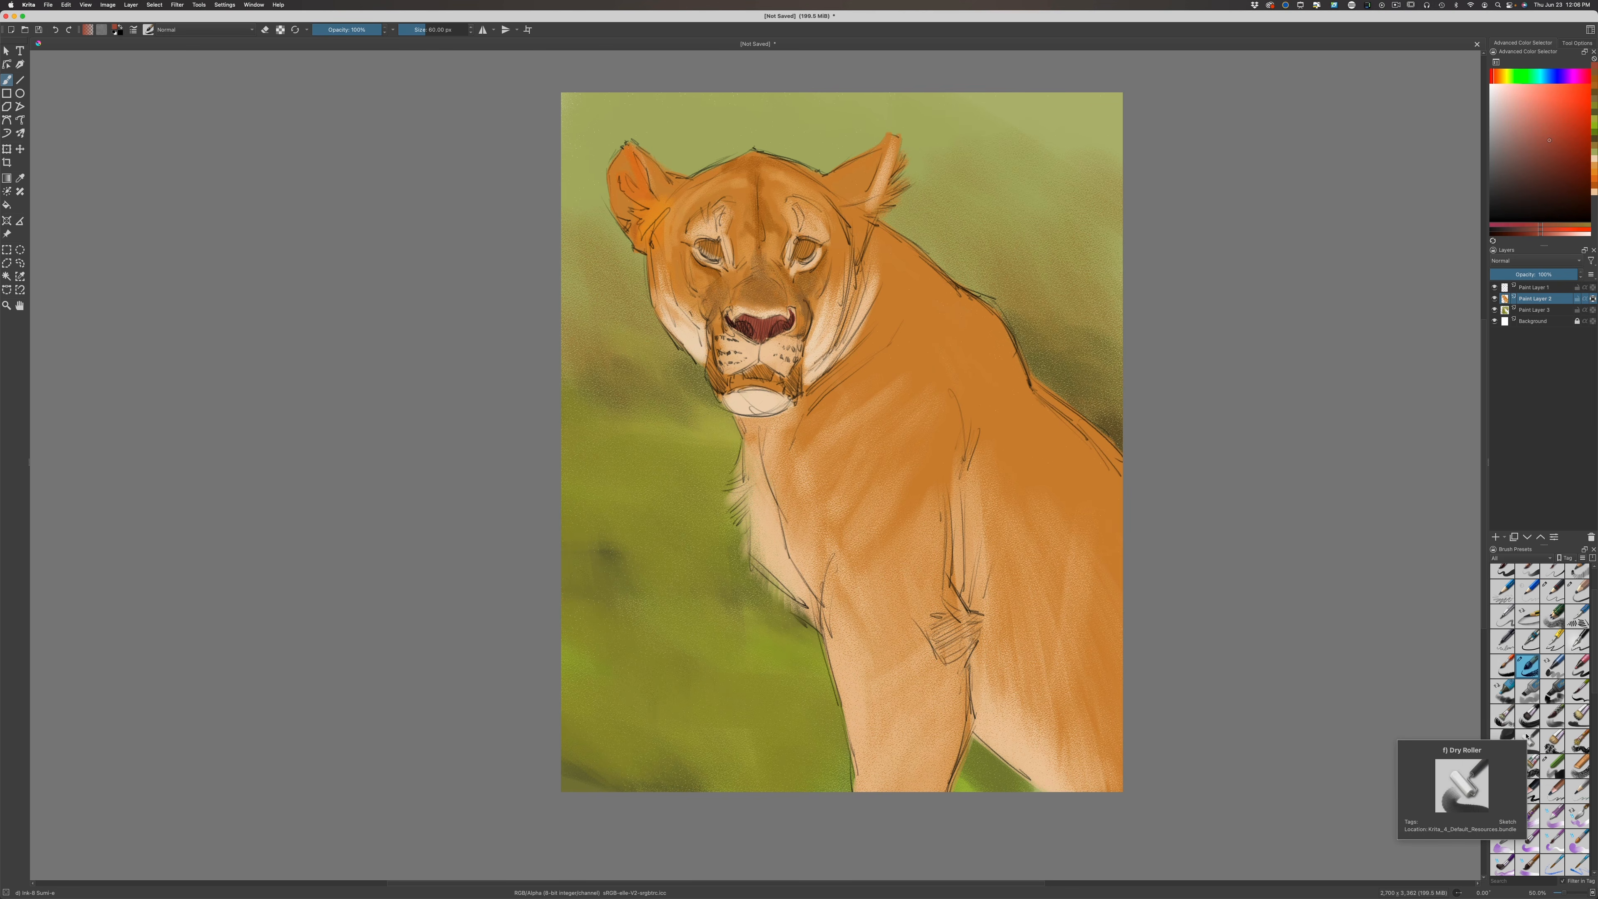
click(1553, 716)
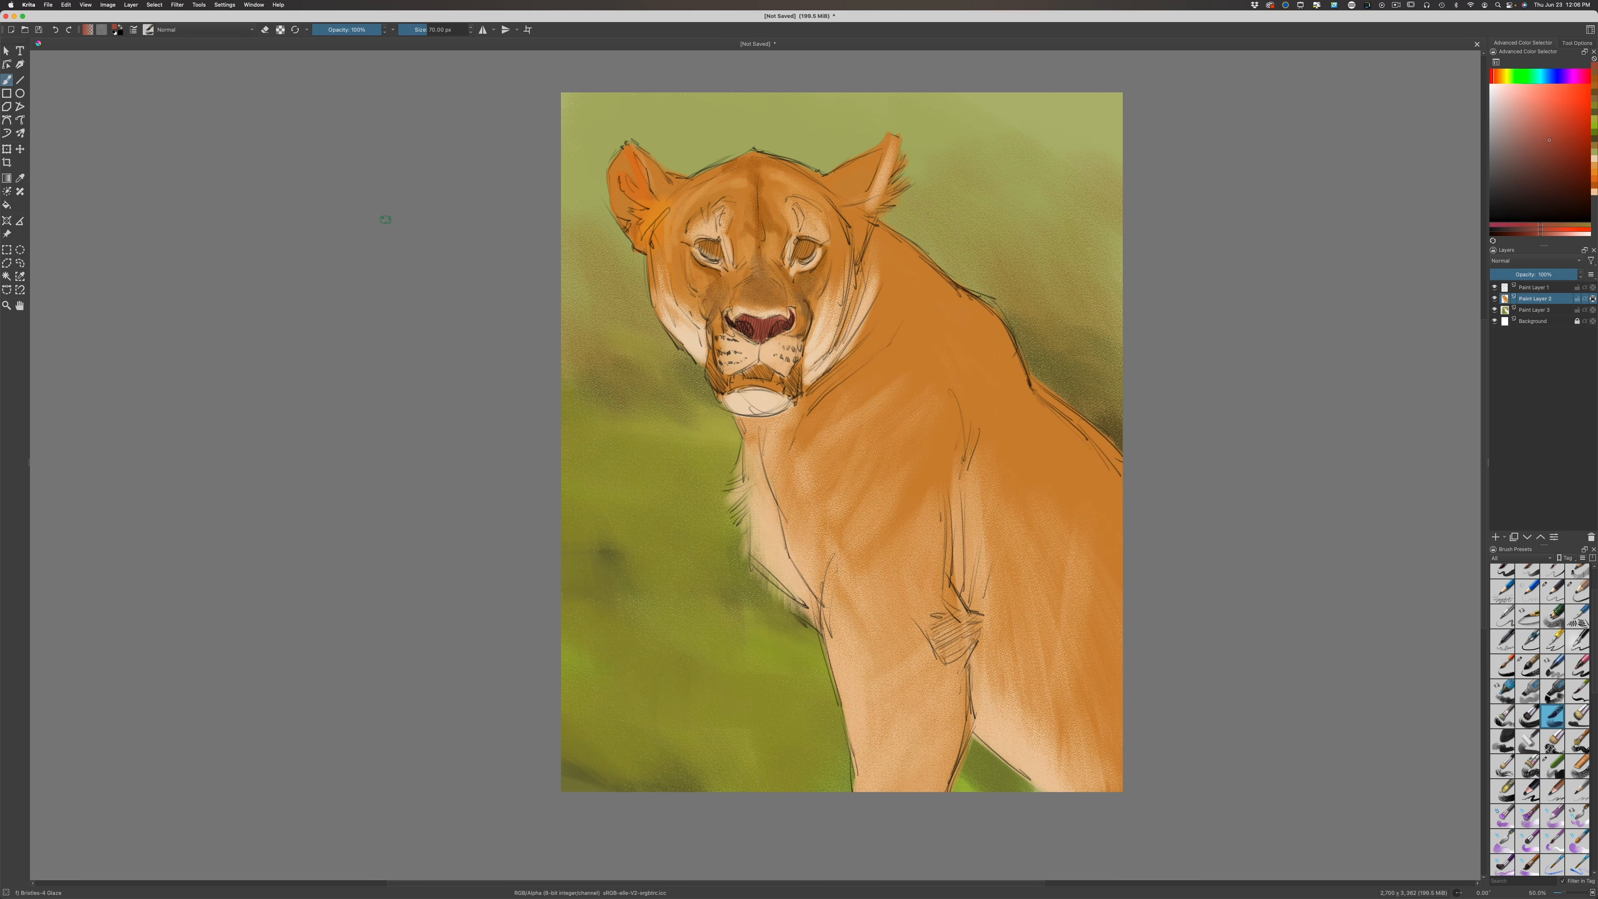
drag(1490, 80, 1501, 83)
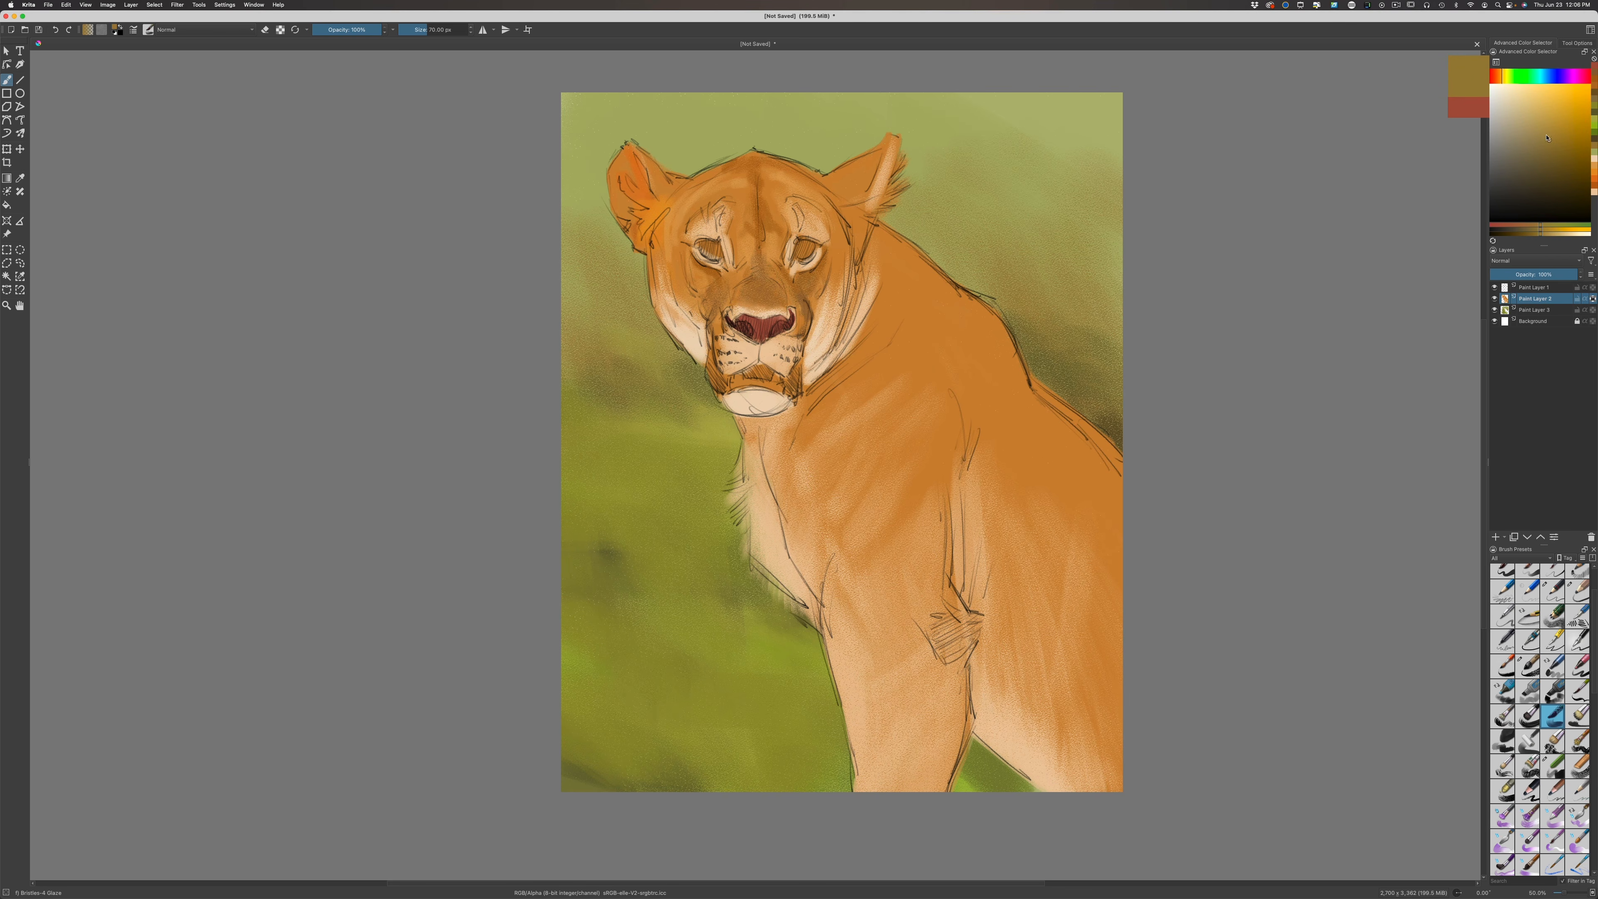
mouse_move(1547, 137)
mouse_down()
mouse_move(1538, 107)
mouse_move(1499, 82)
mouse_move(1530, 102)
mouse_move(1513, 92)
mouse_up()
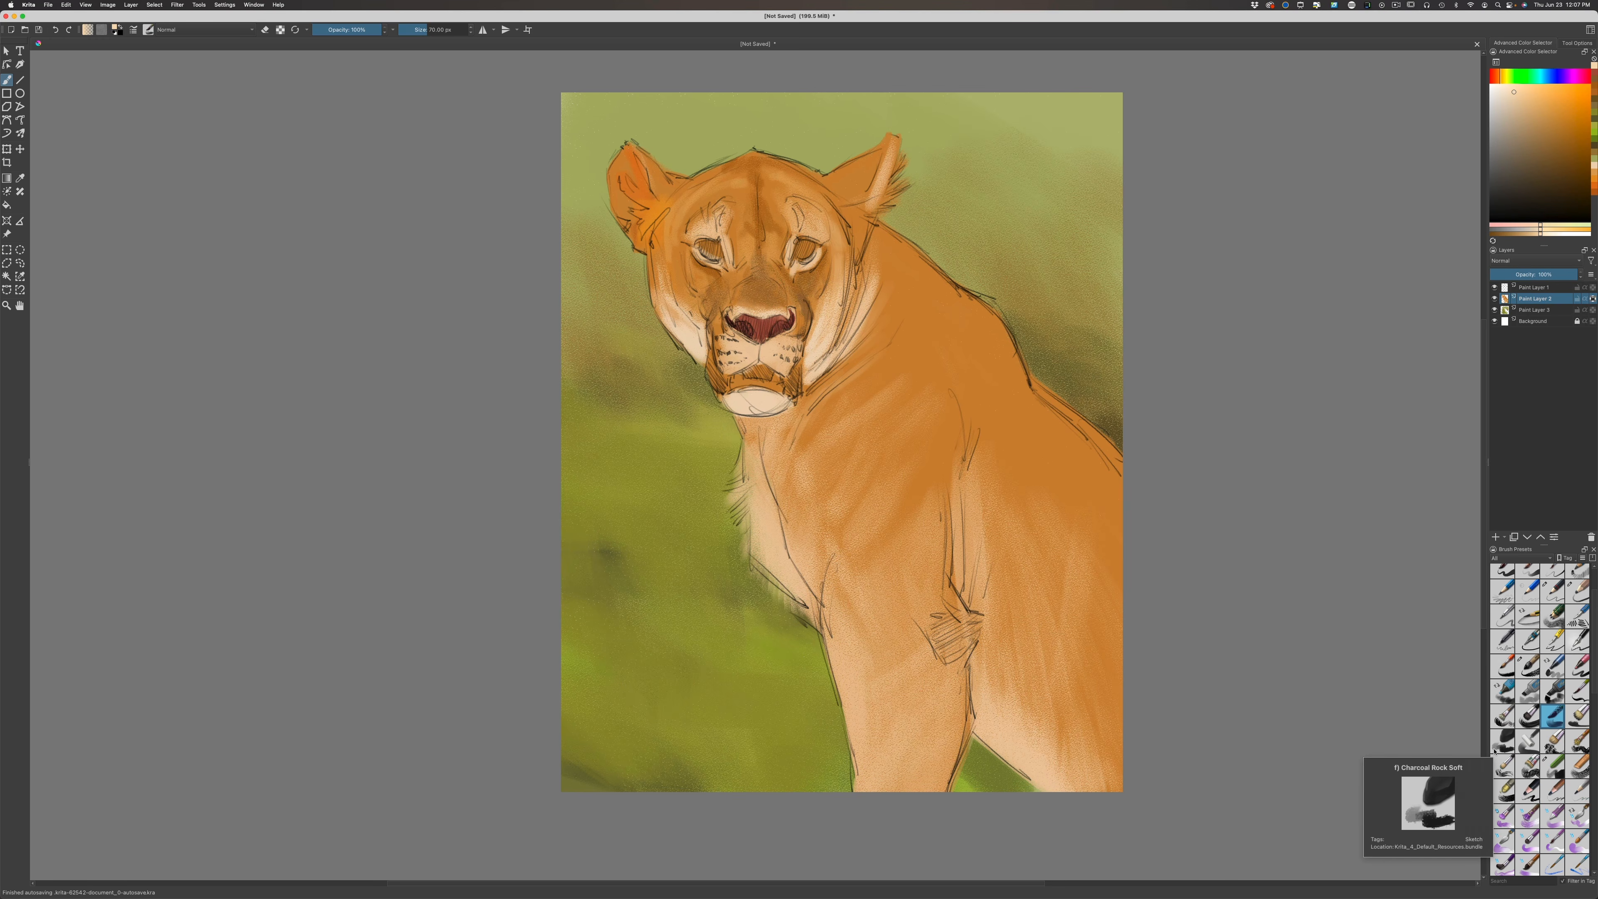
click(1501, 667)
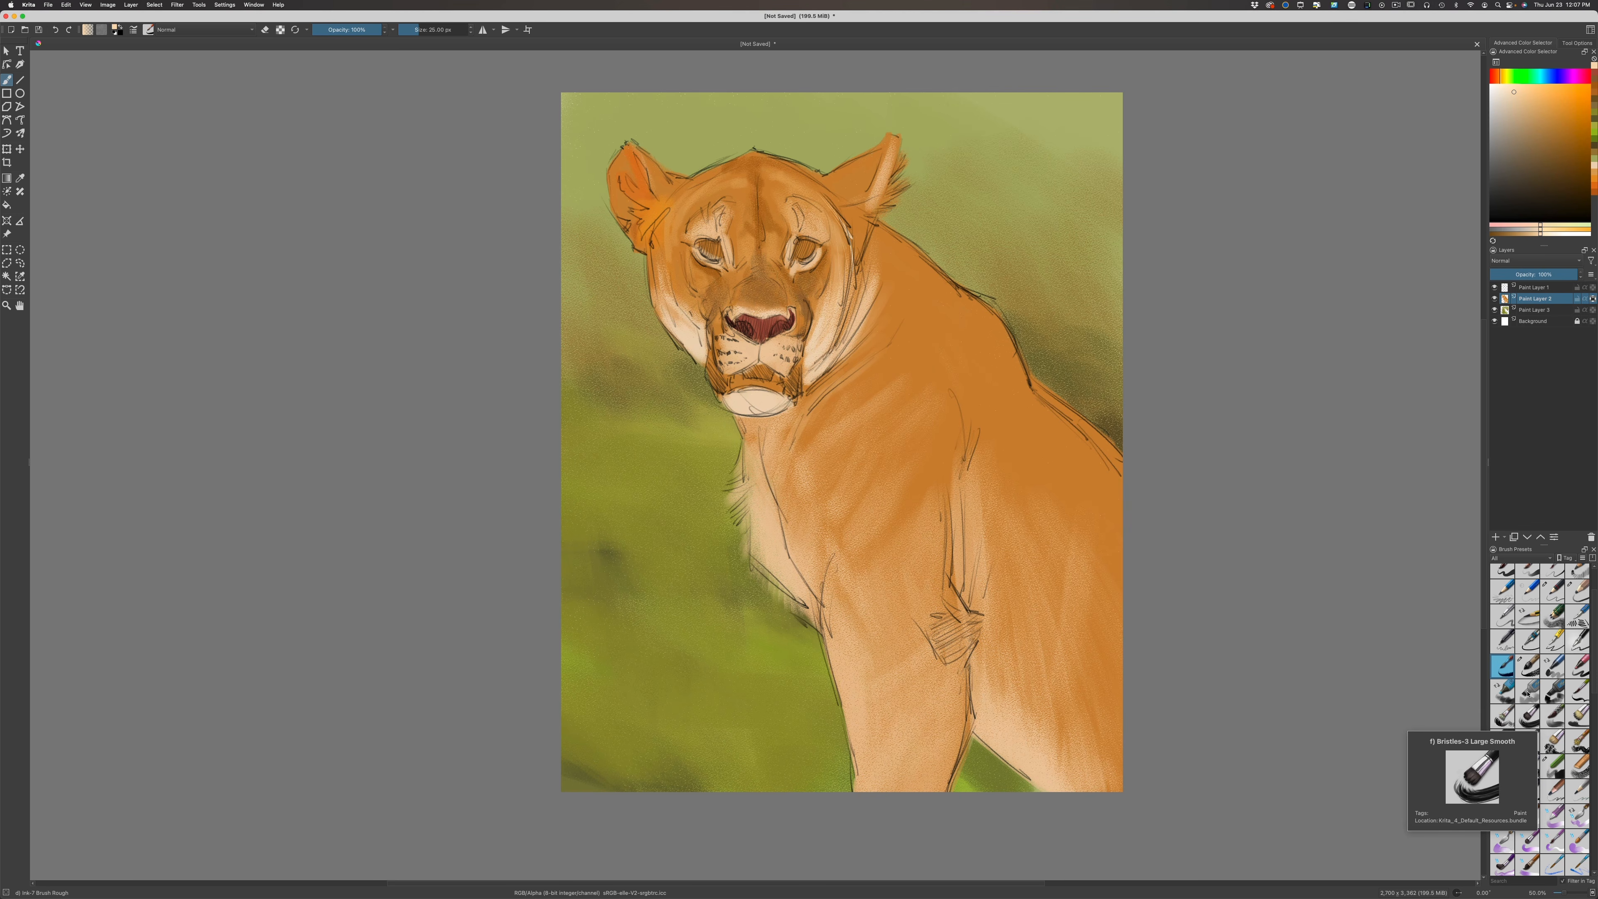
click(1527, 793)
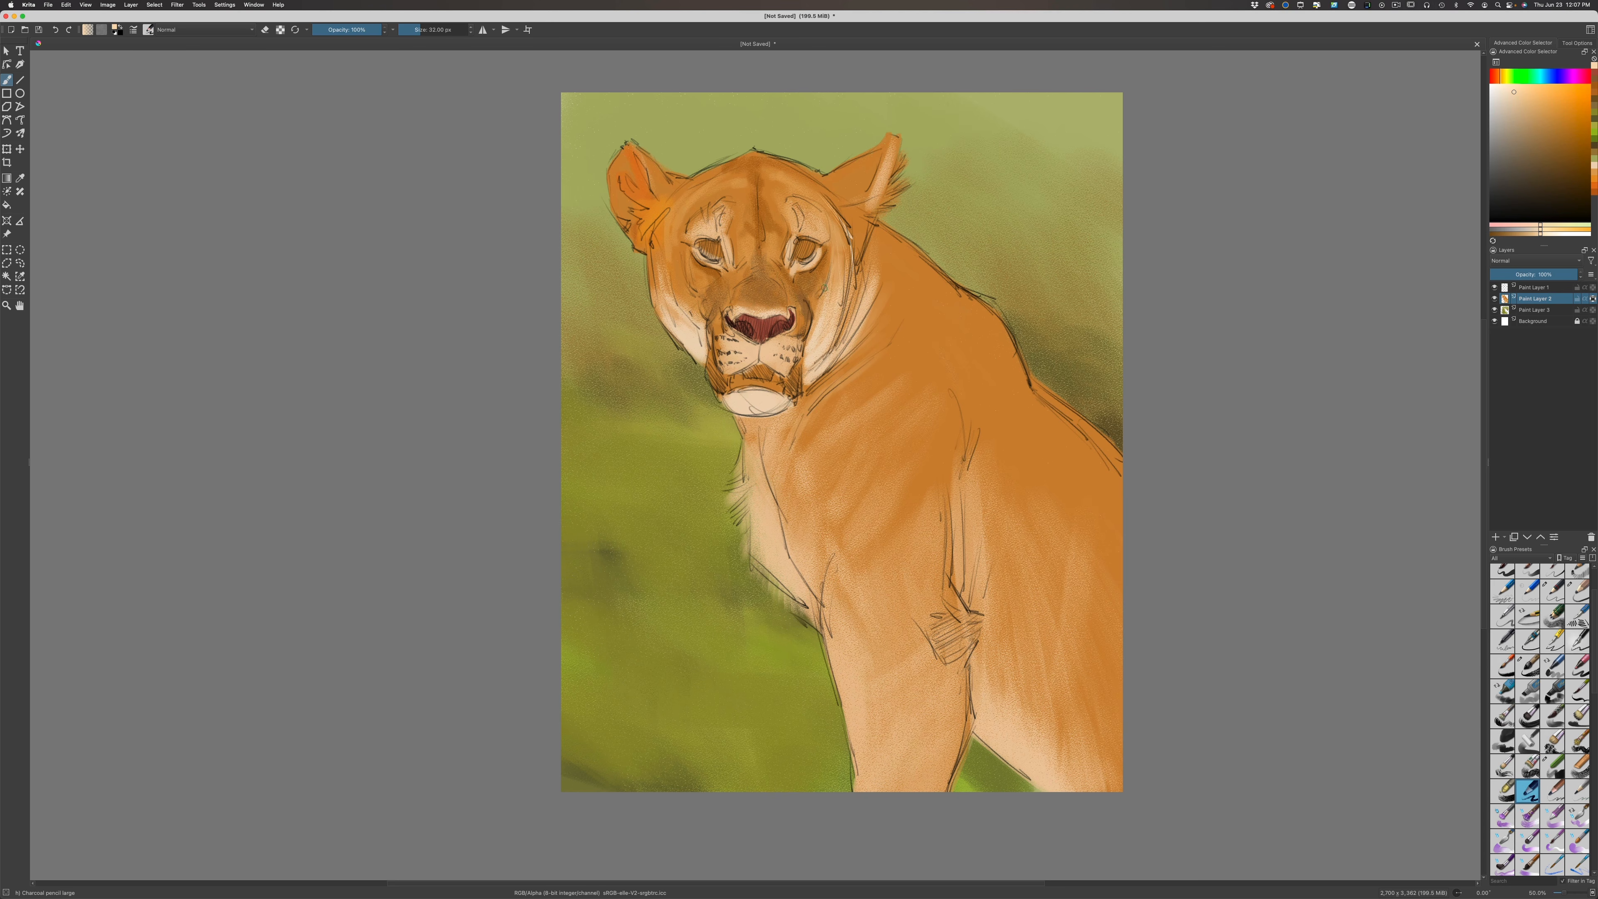
key(bracketright)
drag(847, 215, 862, 237)
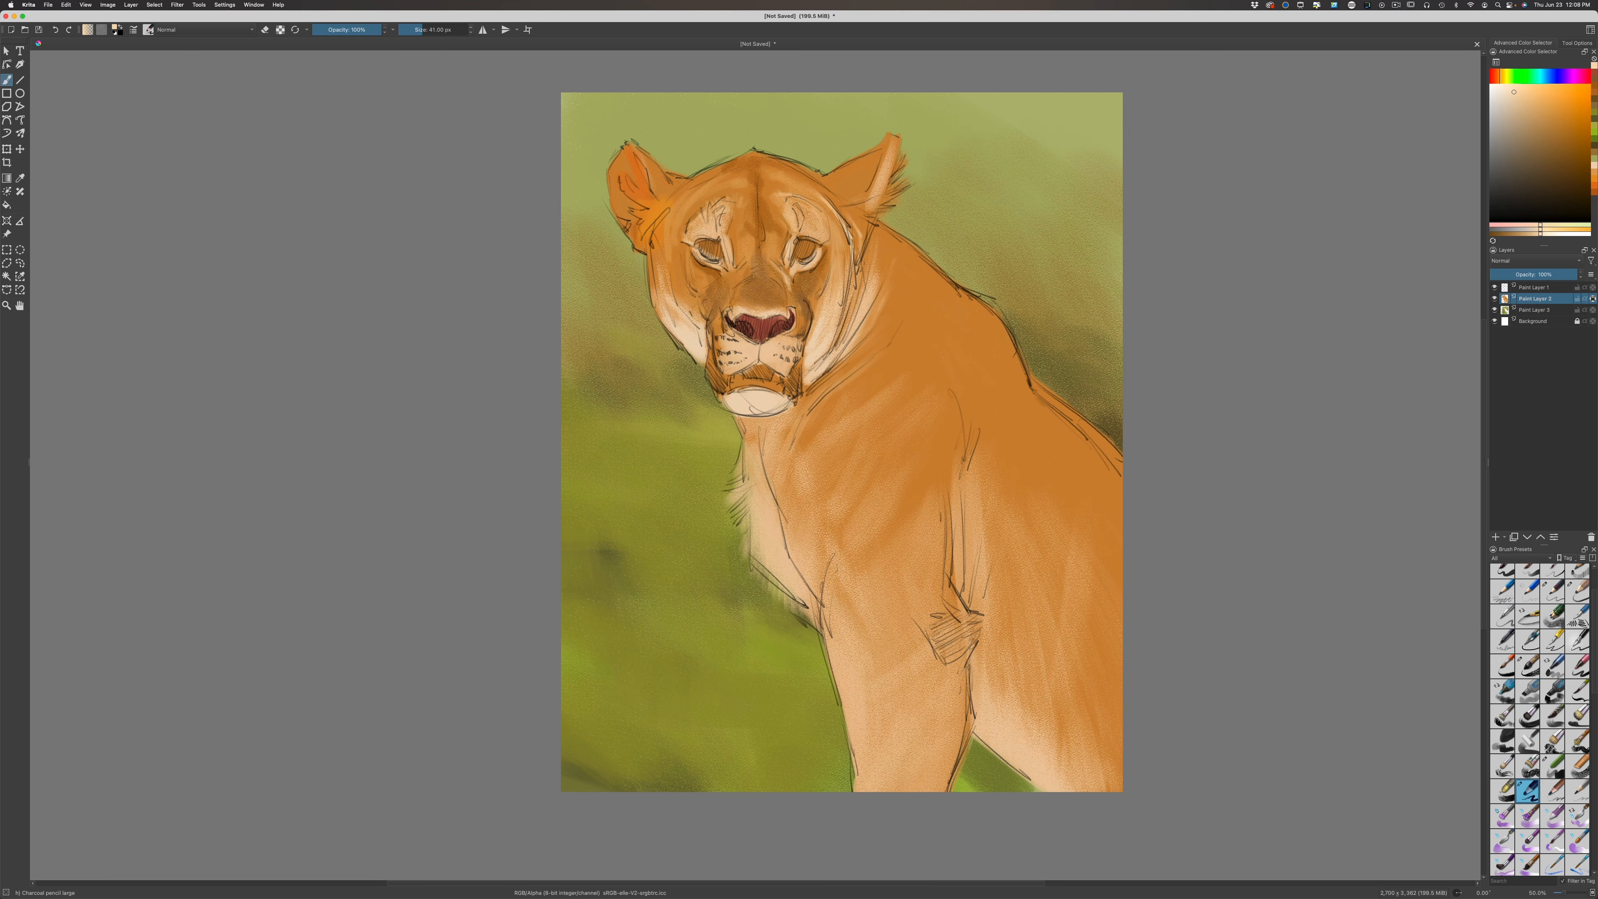
Colour the irises golden brown, and outline both eyes in near-black with a smaller brush
click(1562, 118)
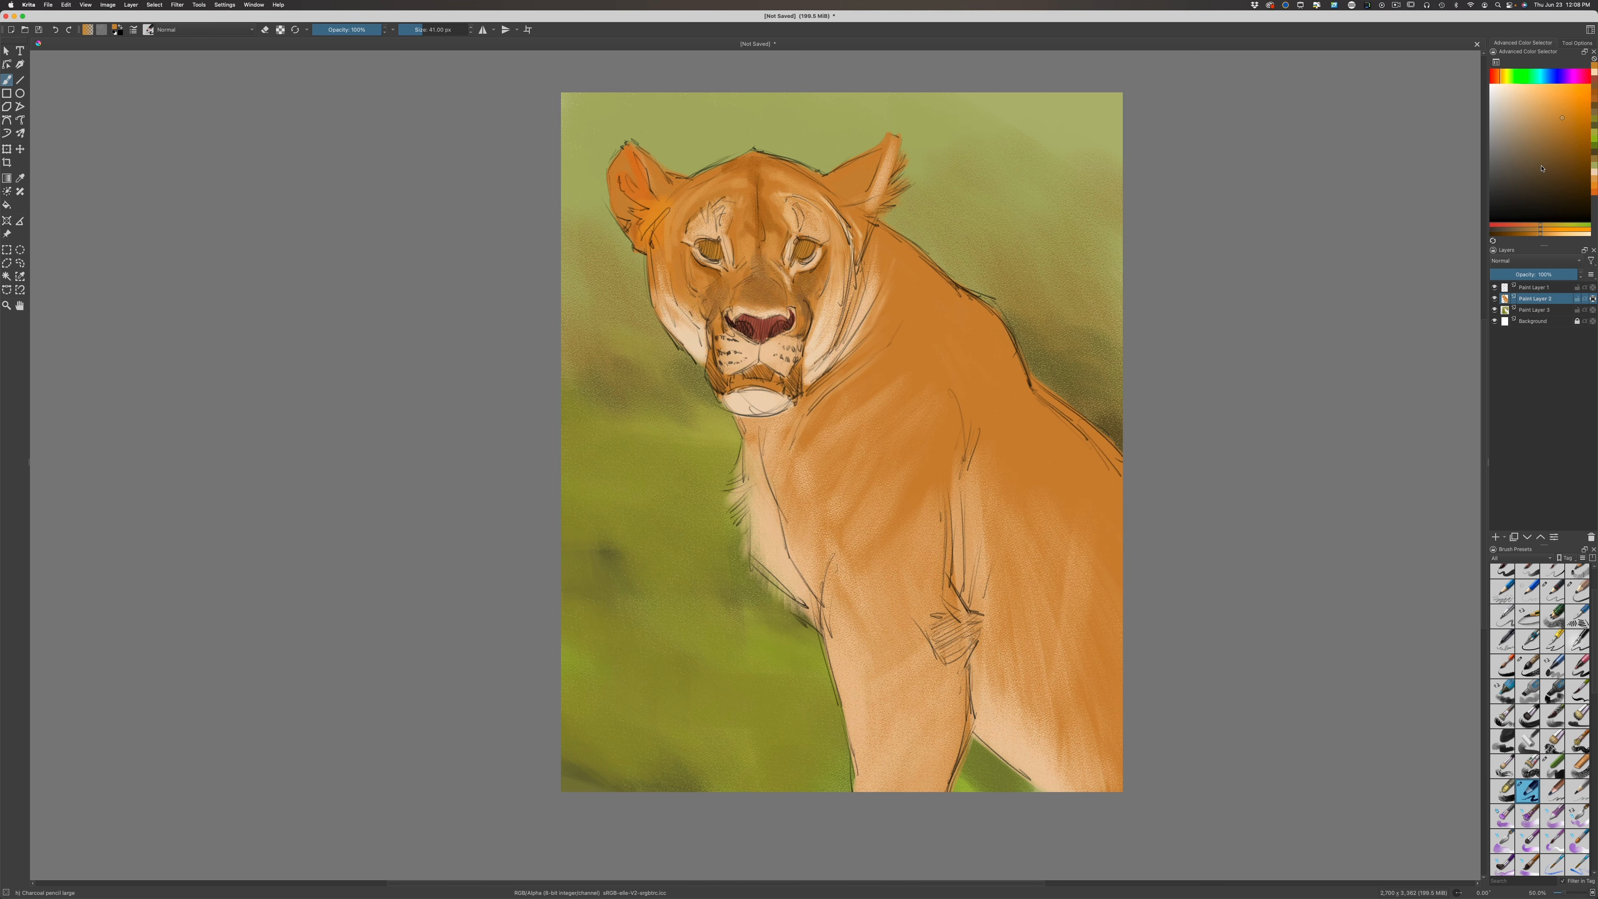
drag(1541, 170, 1541, 197)
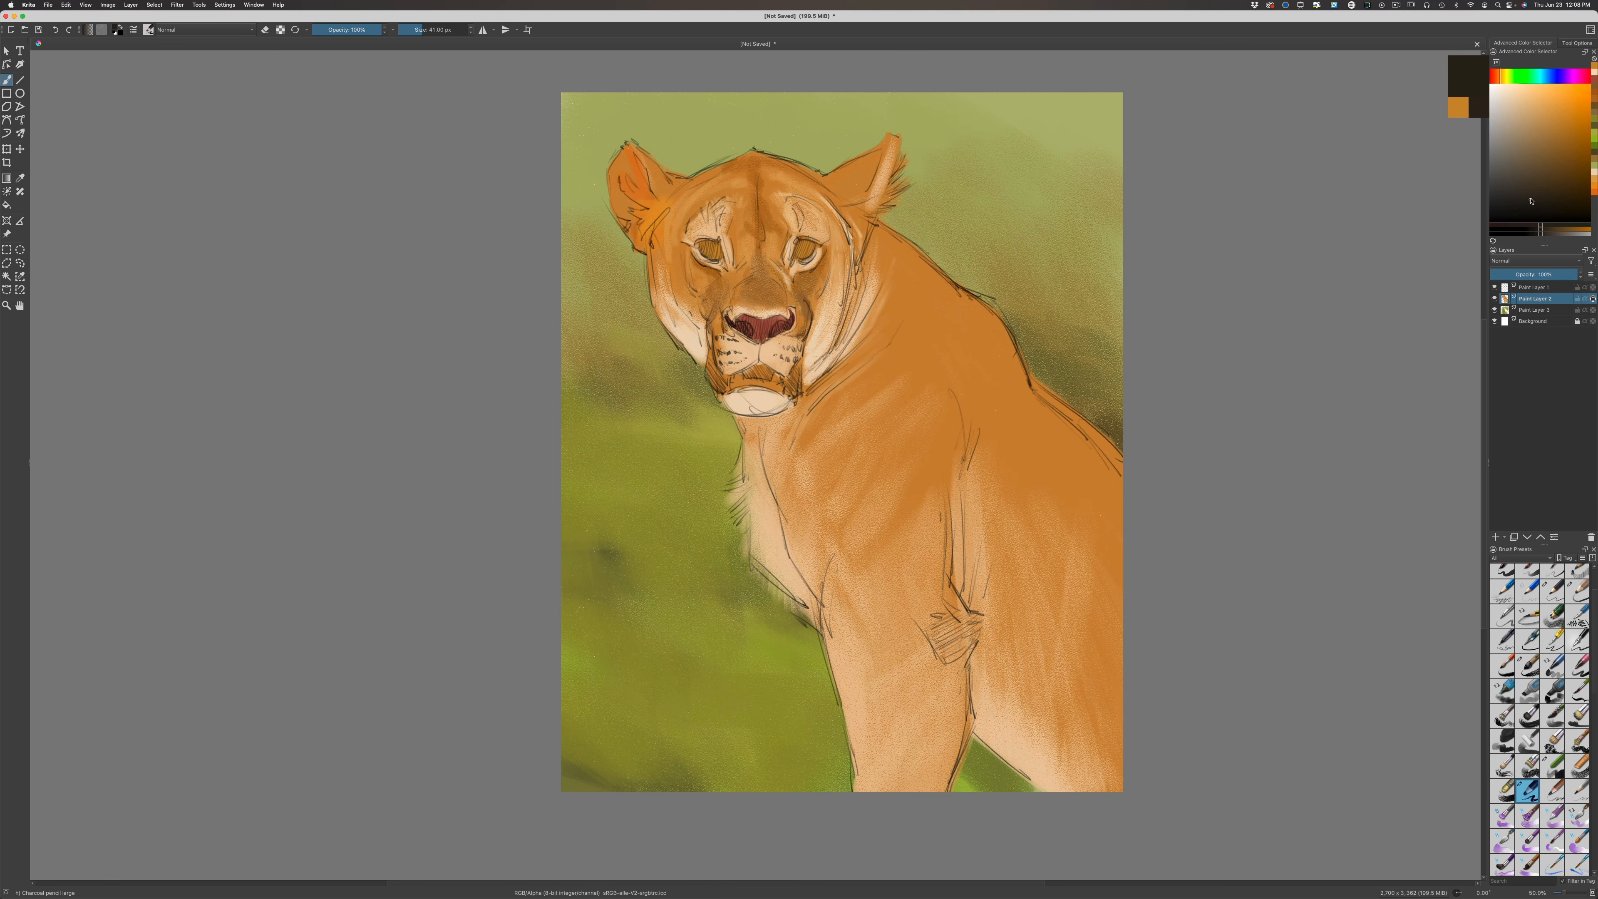
drag(1531, 201, 1529, 199)
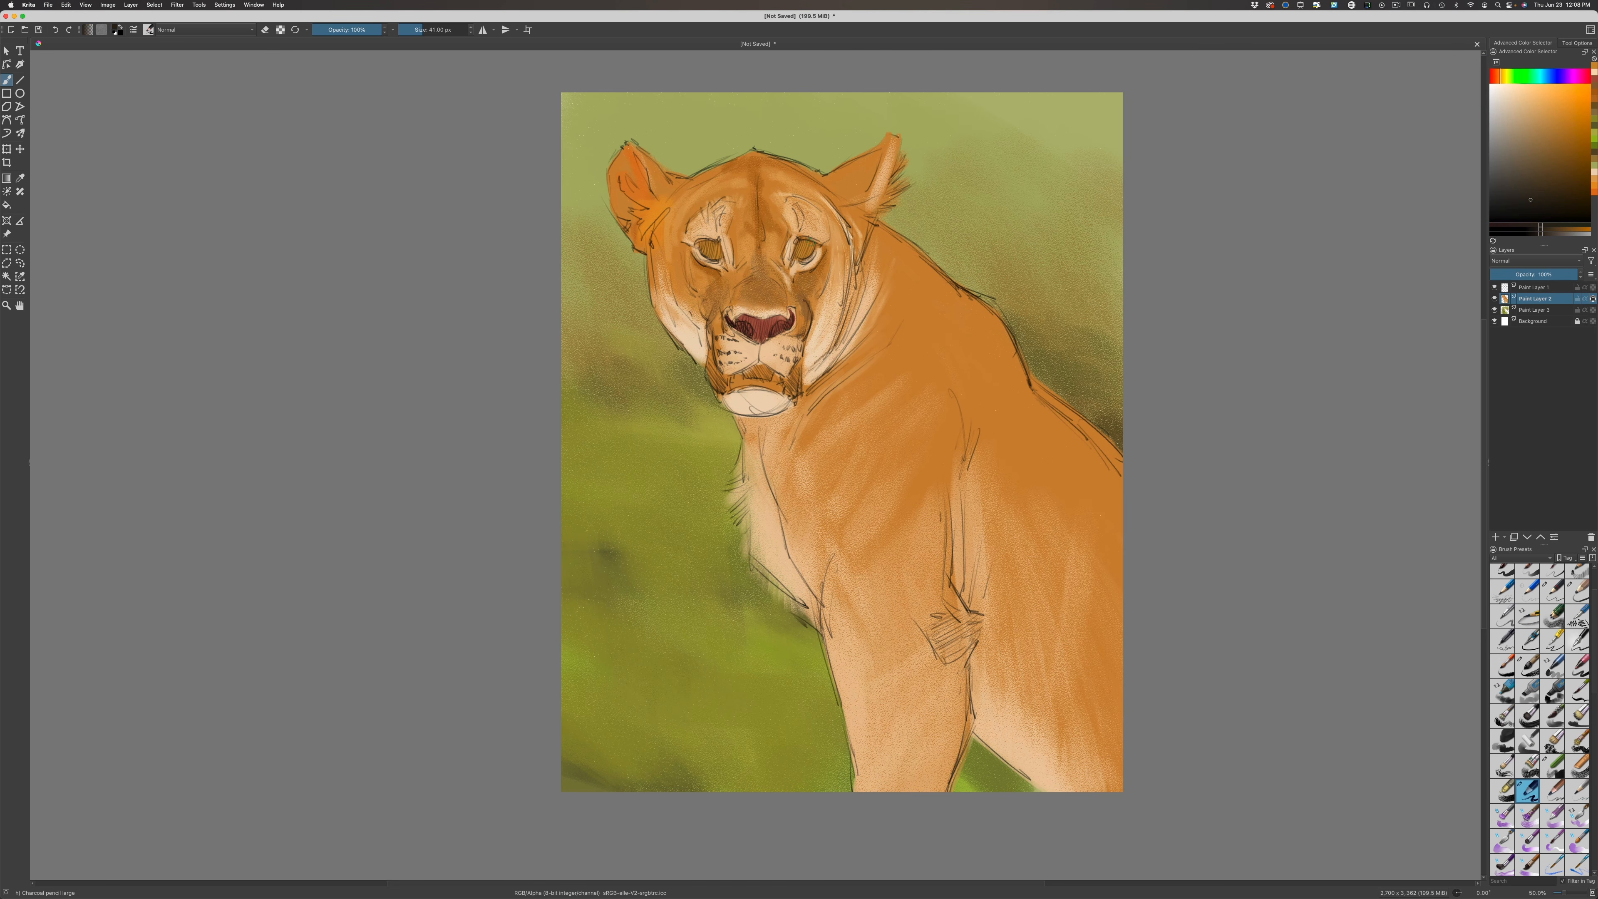
key(bracketleft)
key(bracketleft)
key(bracketleft)
drag(718, 242, 721, 260)
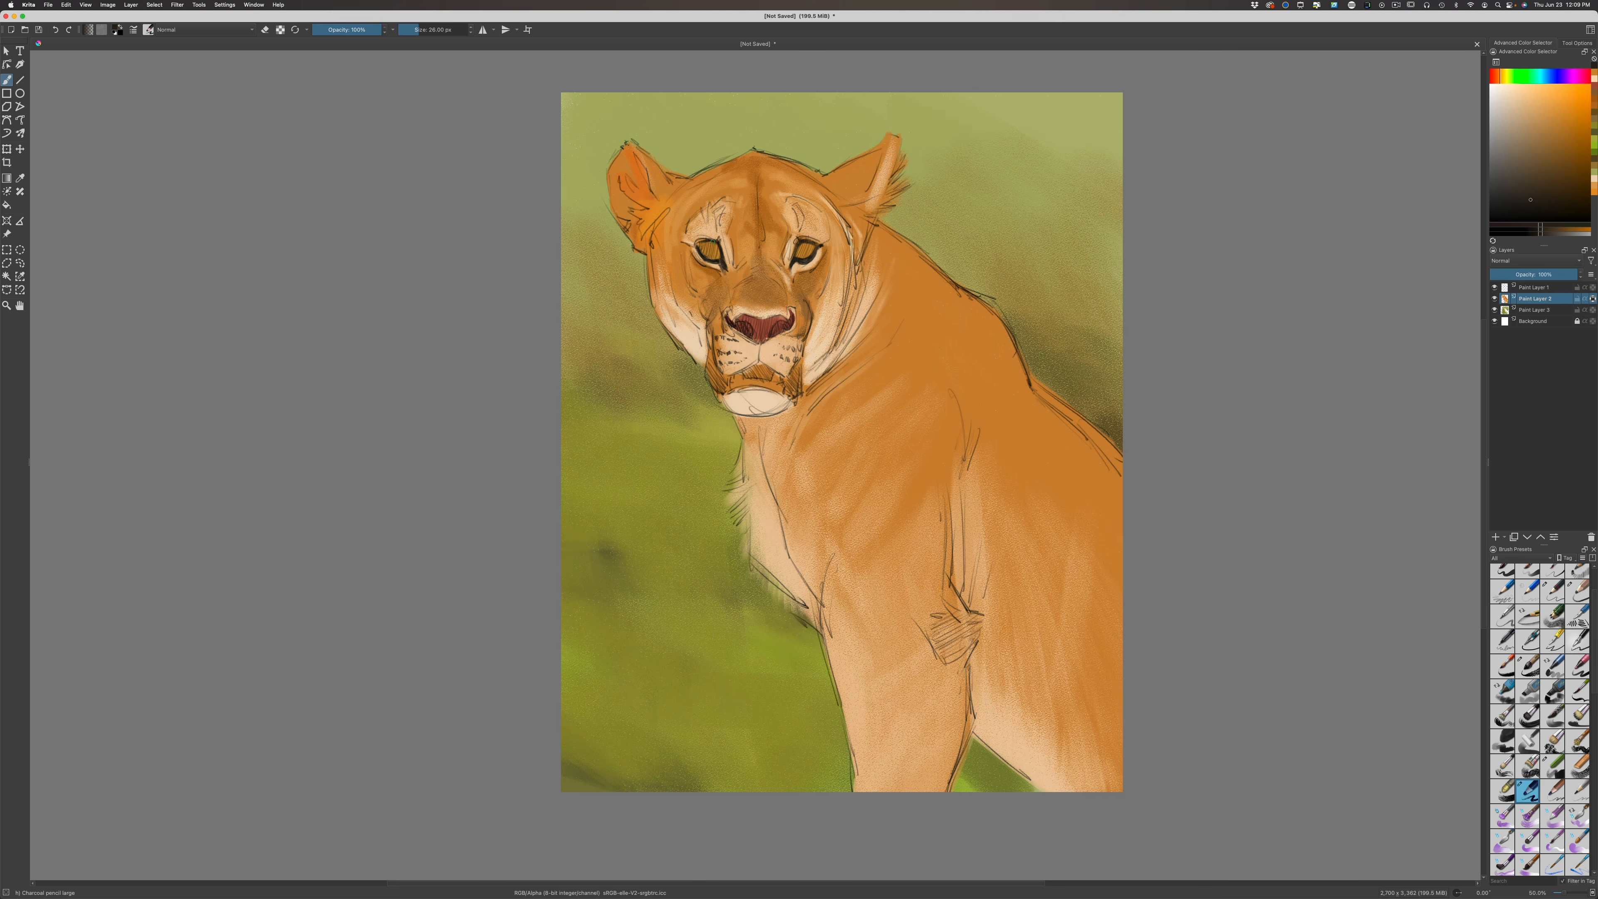
drag(713, 243, 698, 248)
Paint the line below the nose and the dark lips and mouth corners in near-black, slightly enlarging the brush
drag(759, 342, 758, 367)
drag(794, 383, 792, 377)
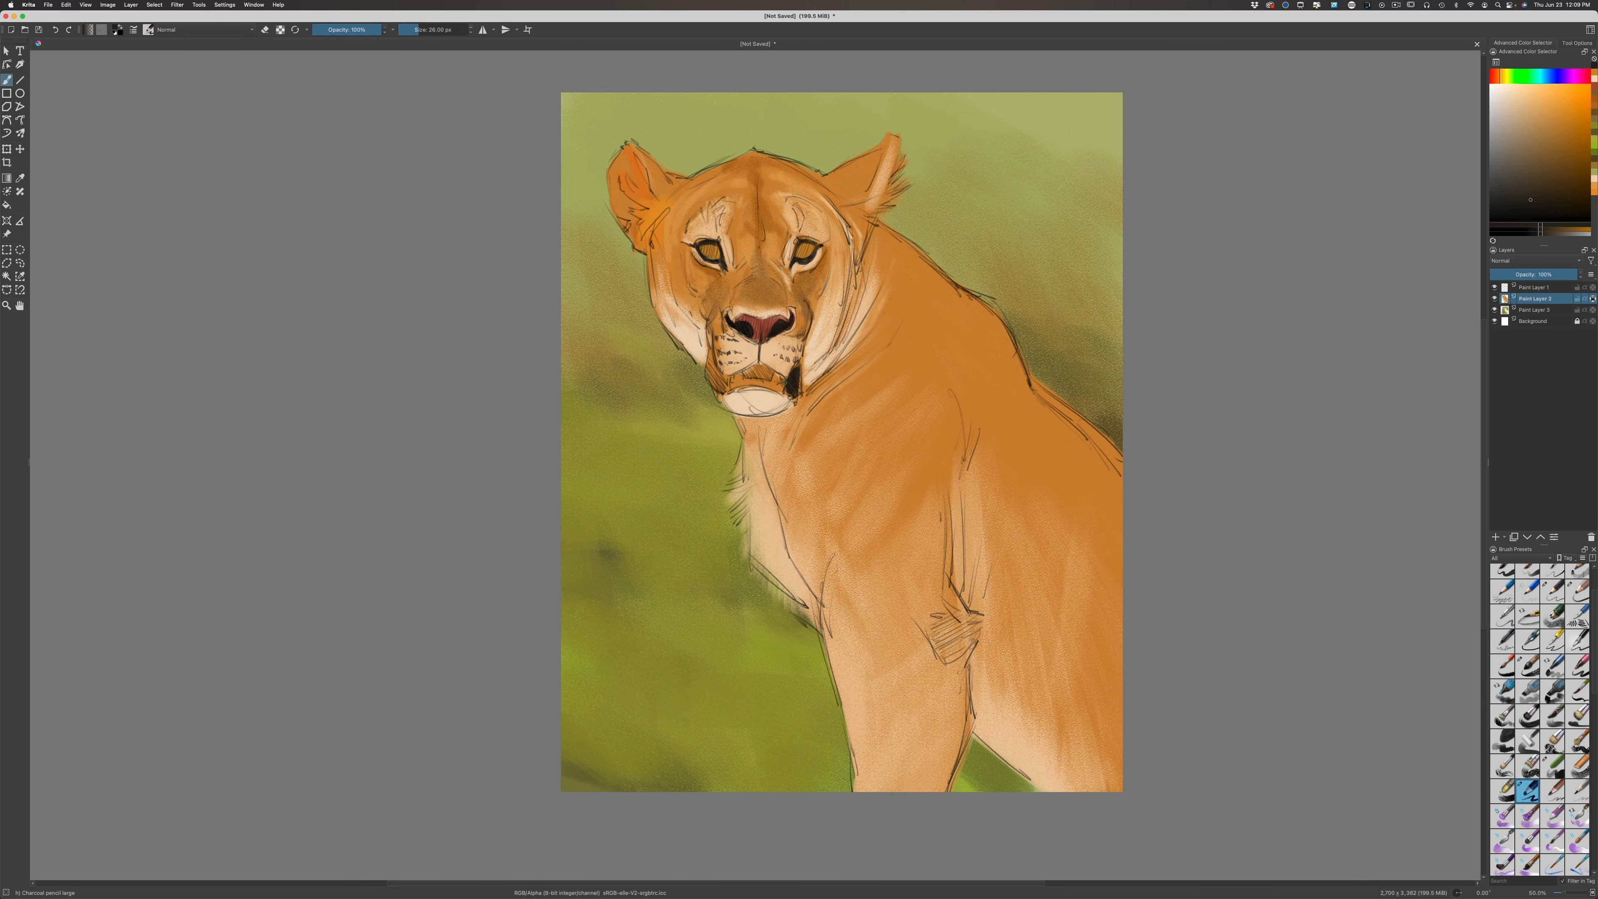
mouse_move(762, 390)
mouse_down()
mouse_move(780, 387)
mouse_move(747, 387)
mouse_up()
key(bracketright)
mouse_move(760, 388)
mouse_down()
mouse_move(782, 391)
mouse_move(729, 391)
mouse_move(744, 387)
mouse_up()
mouse_move(783, 377)
mouse_down()
mouse_move(729, 388)
mouse_move(711, 362)
mouse_up()
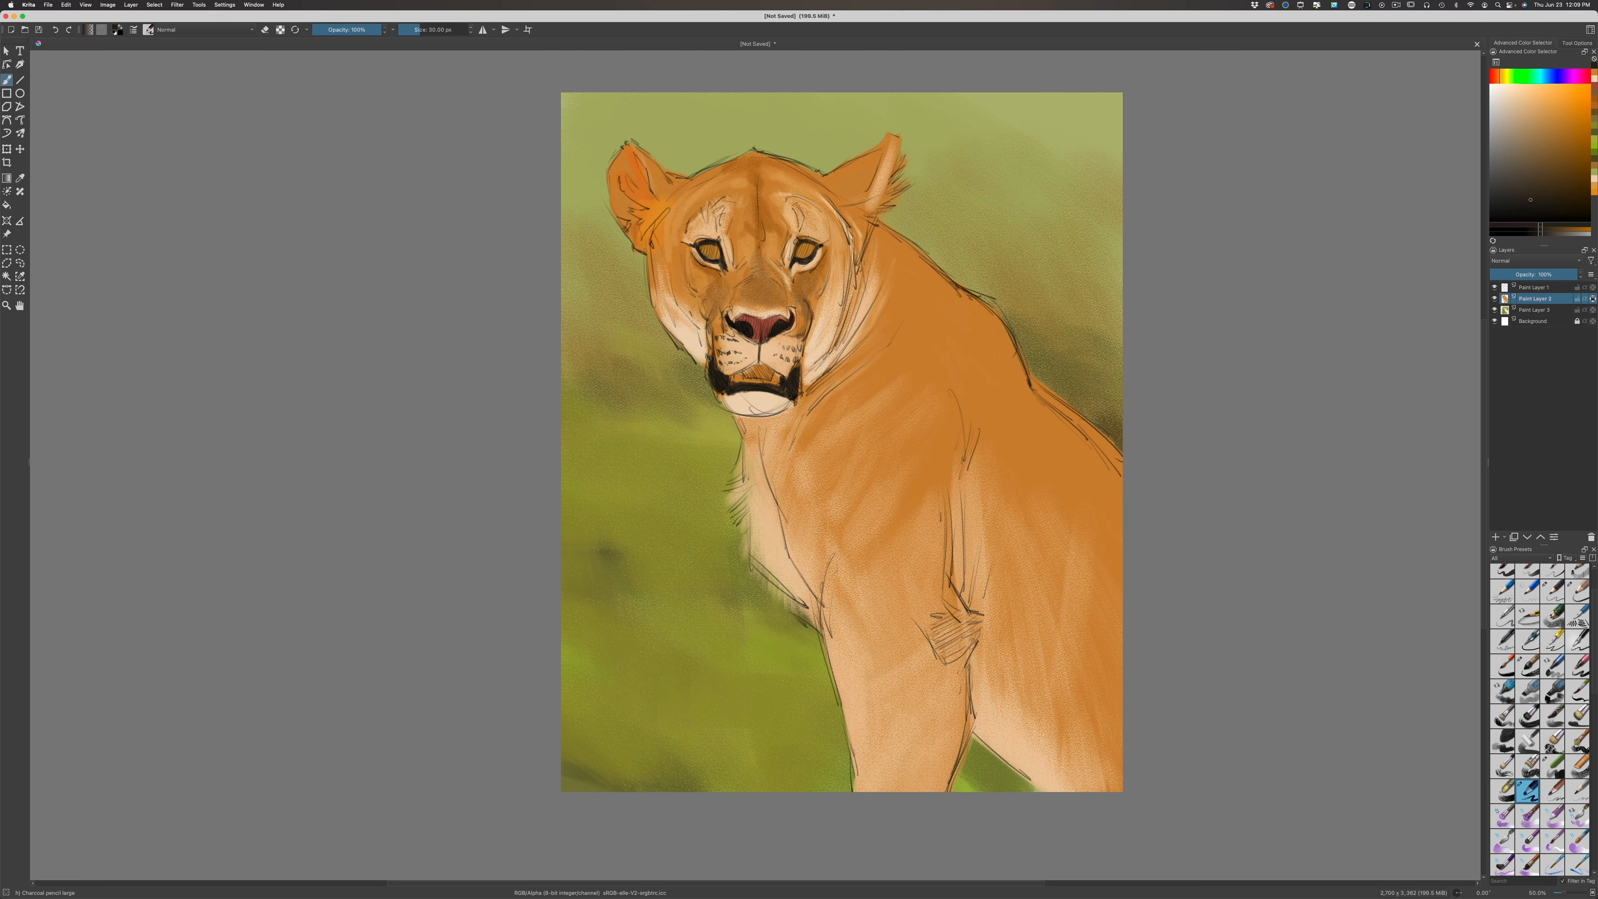
drag(711, 367, 703, 363)
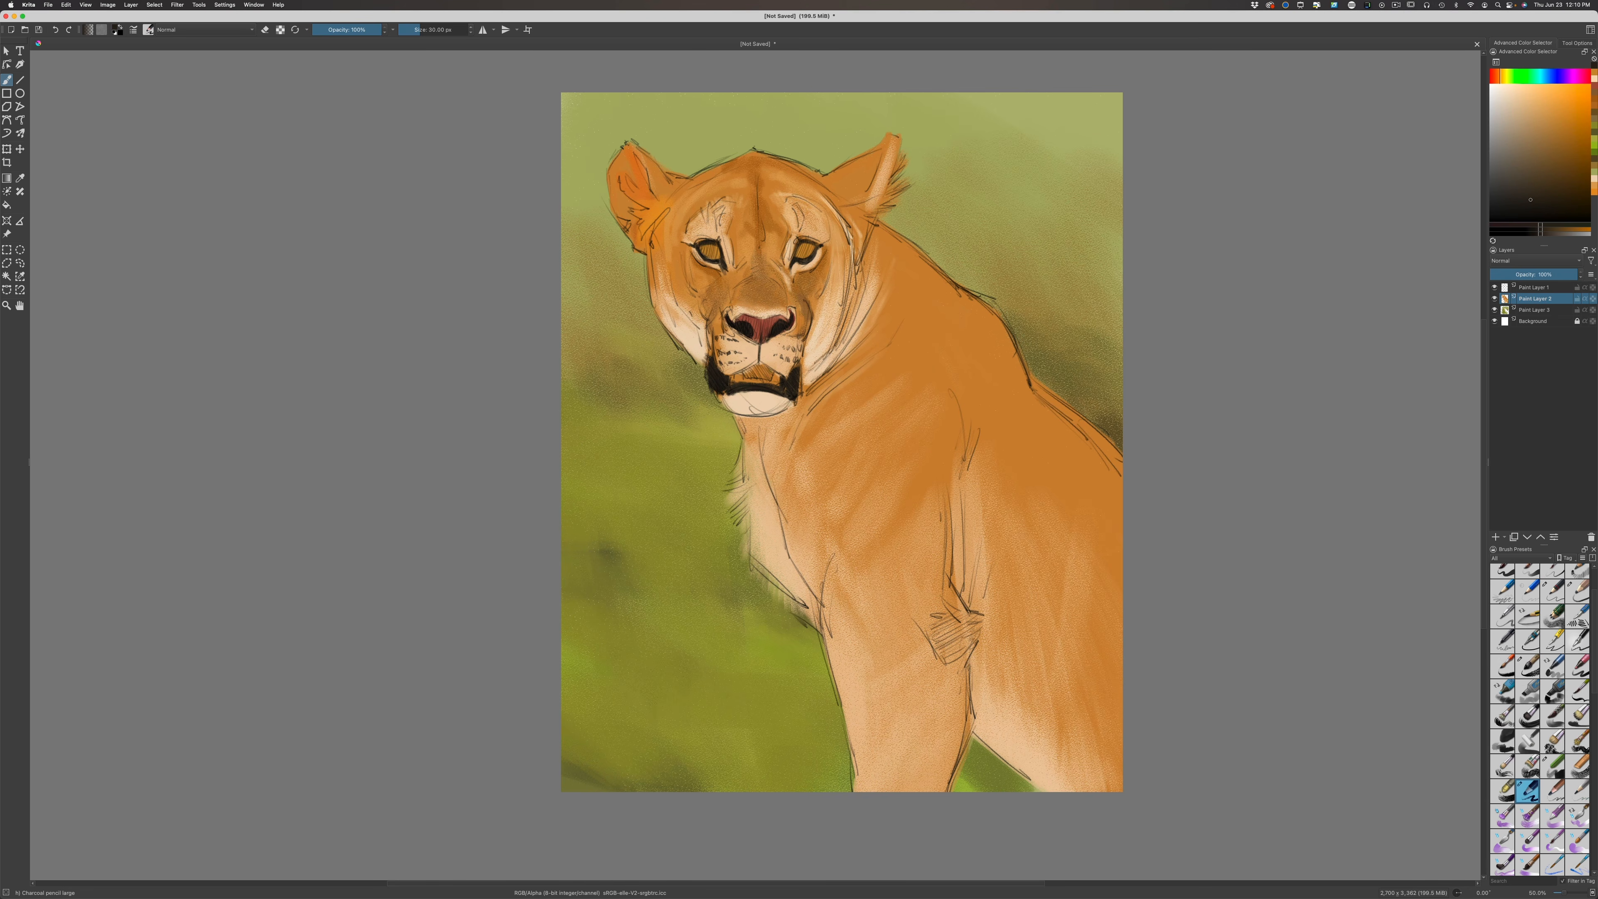
Darken the centre of the open mouth, paint pale tan teeth inside it, and pick near-black again
drag(761, 365, 753, 377)
click(1533, 100)
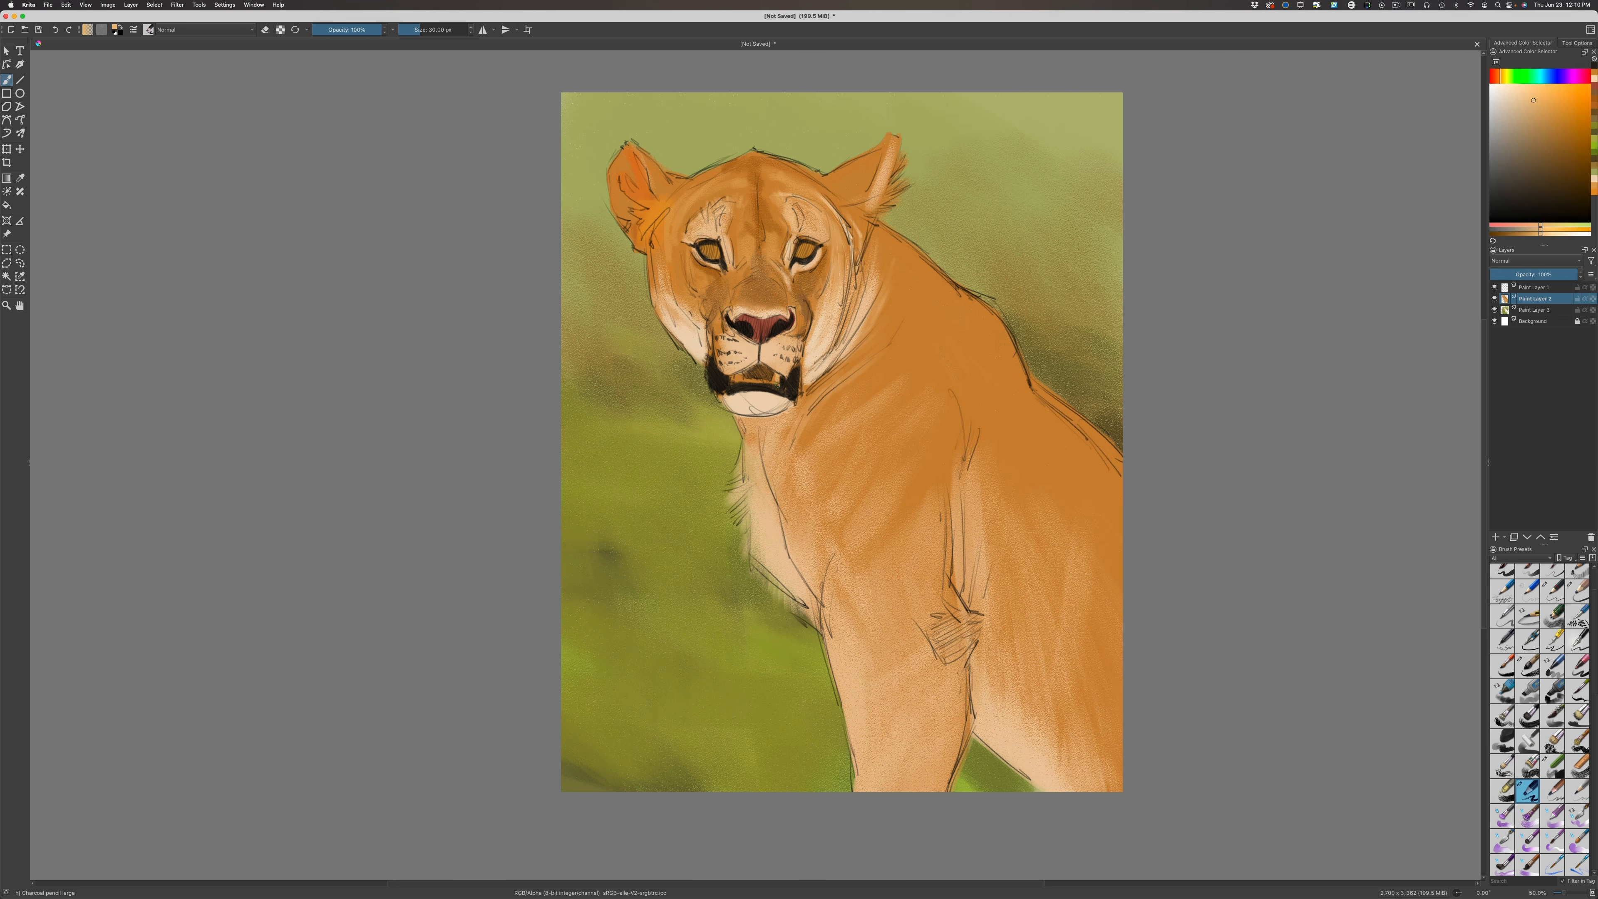
drag(776, 378, 774, 377)
drag(1526, 205, 1526, 212)
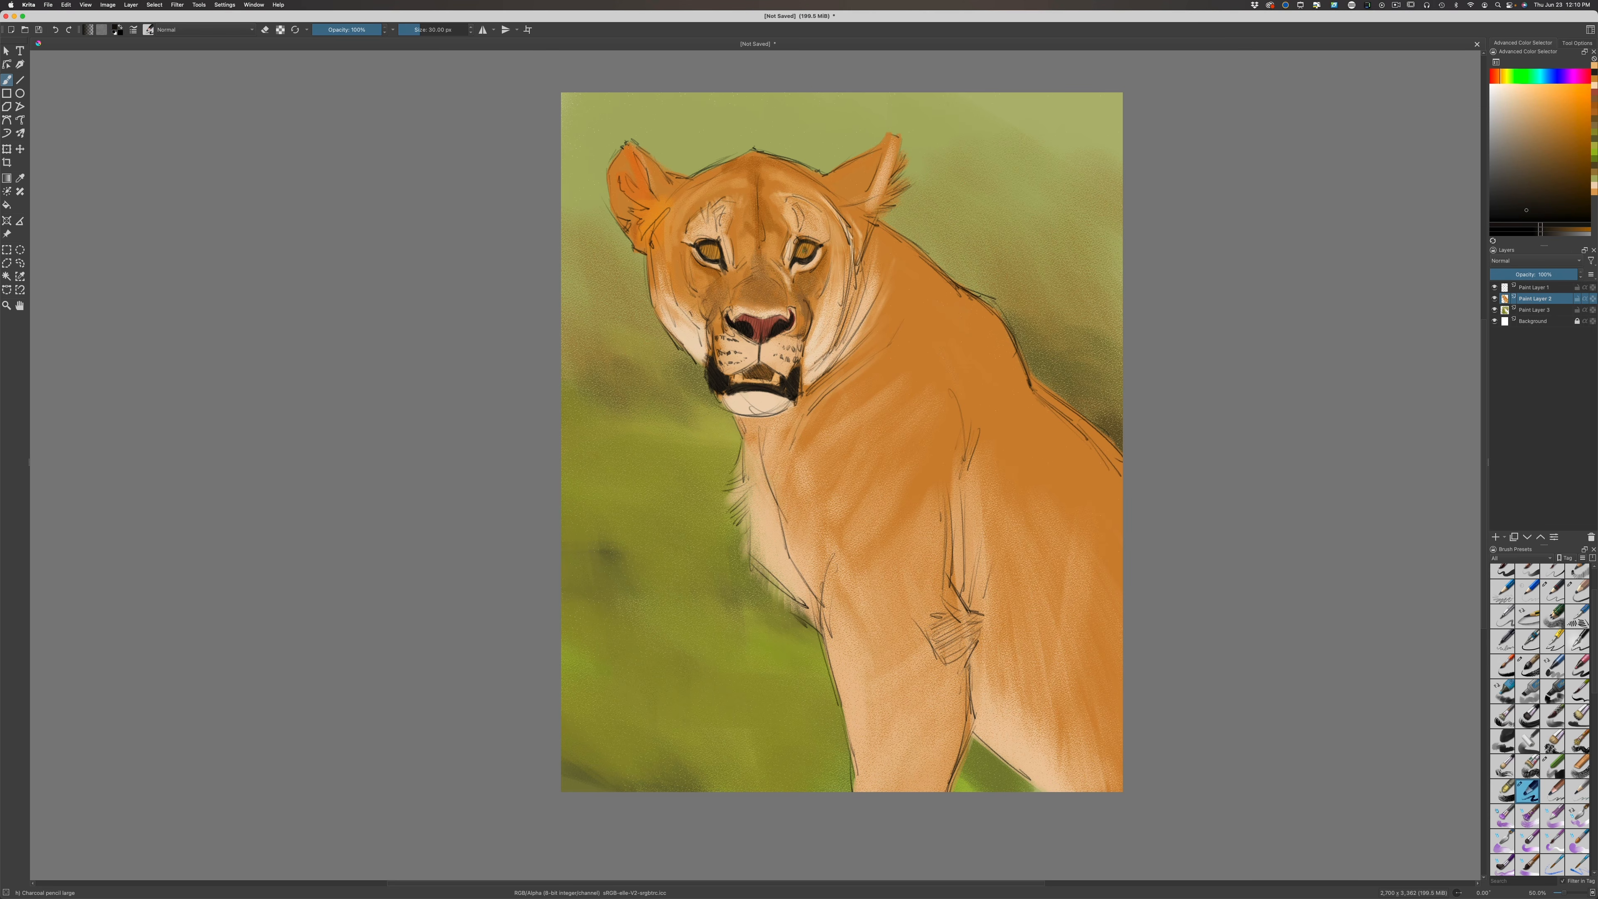
Add the dark pupil to the right-hand eye, and shade the right cheek and jaw with a muted brown
drag(804, 251, 805, 249)
drag(1538, 178, 1539, 165)
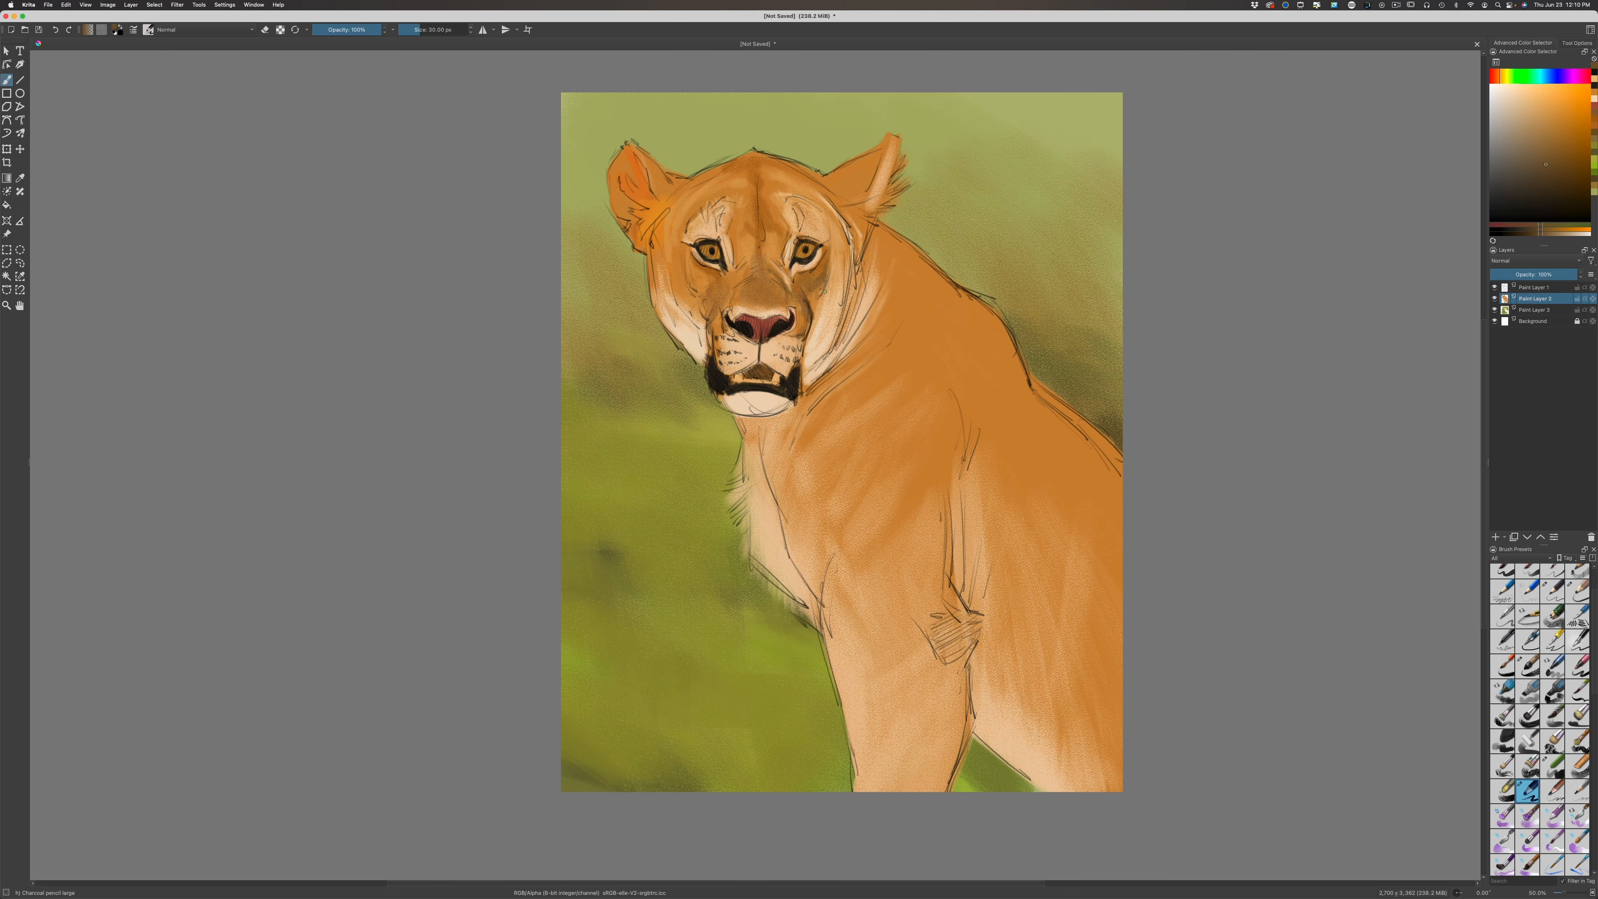
mouse_move(839, 275)
mouse_down()
mouse_move(818, 334)
mouse_move(854, 297)
mouse_move(842, 354)
mouse_up()
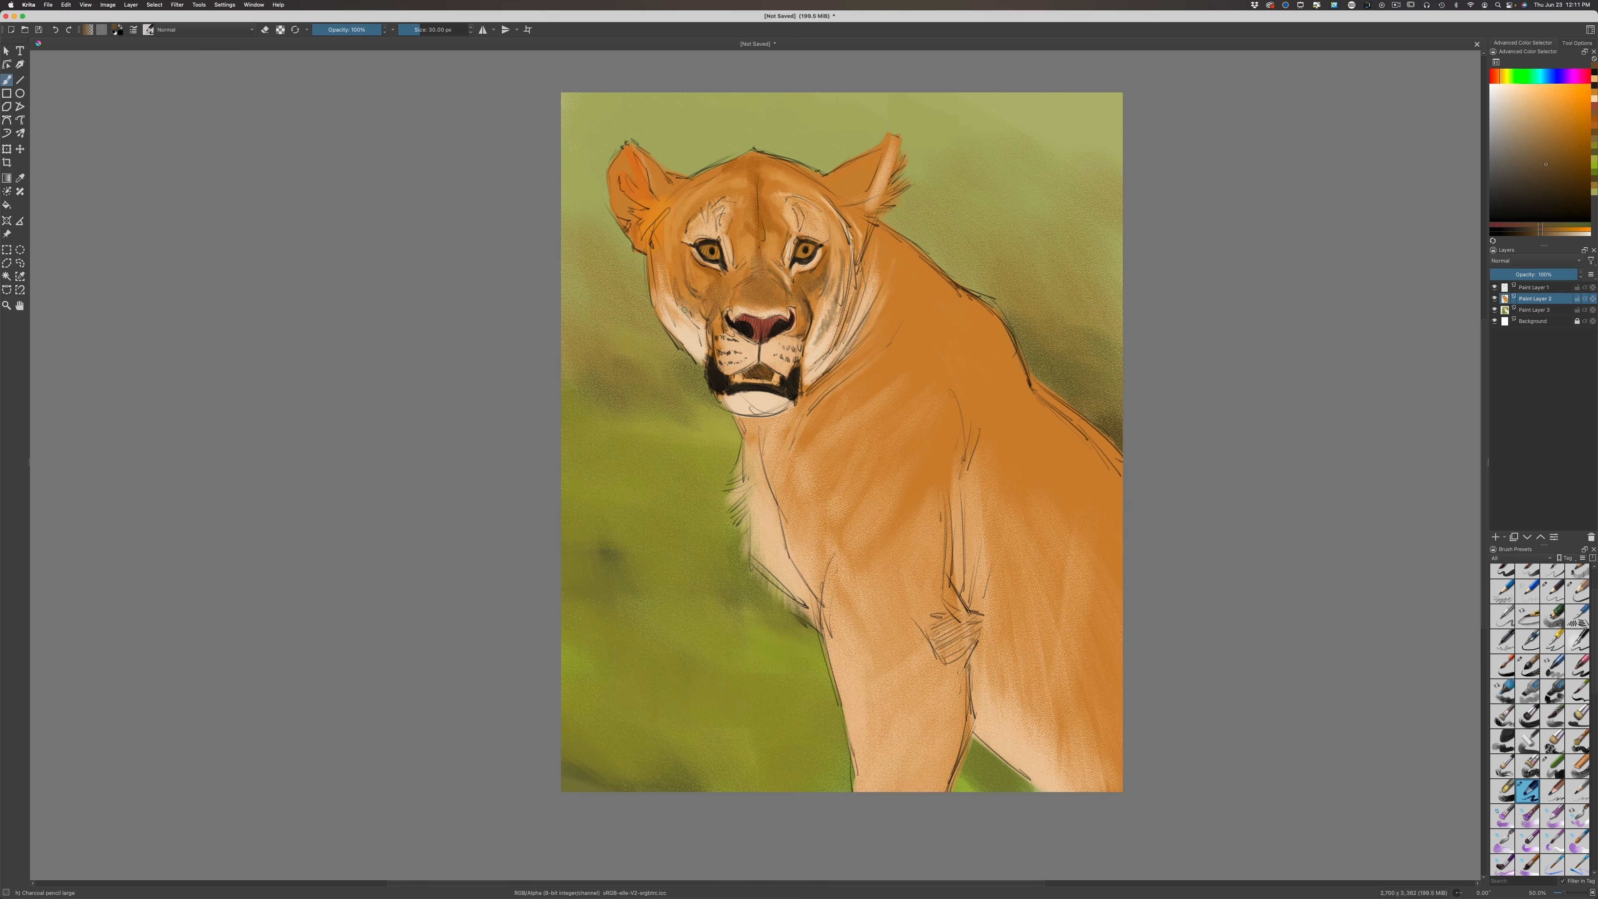
Choose a saturated dark brown and a larger brush, and darken the forehead and the inner edges of both ears
click(1573, 165)
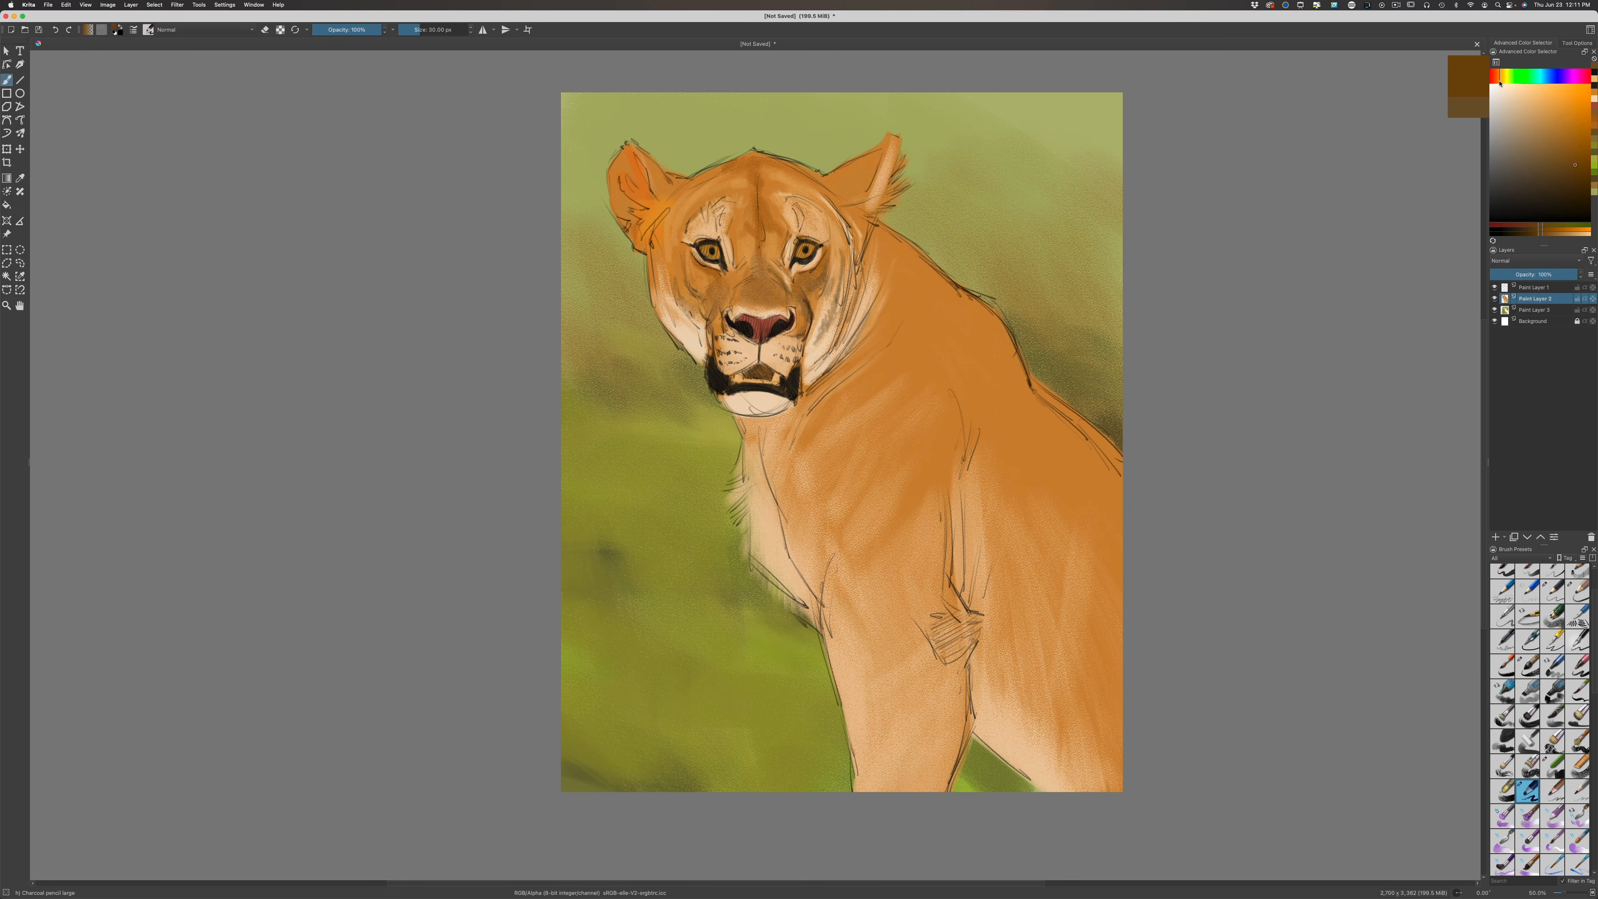
drag(1499, 83, 1497, 83)
click(1576, 158)
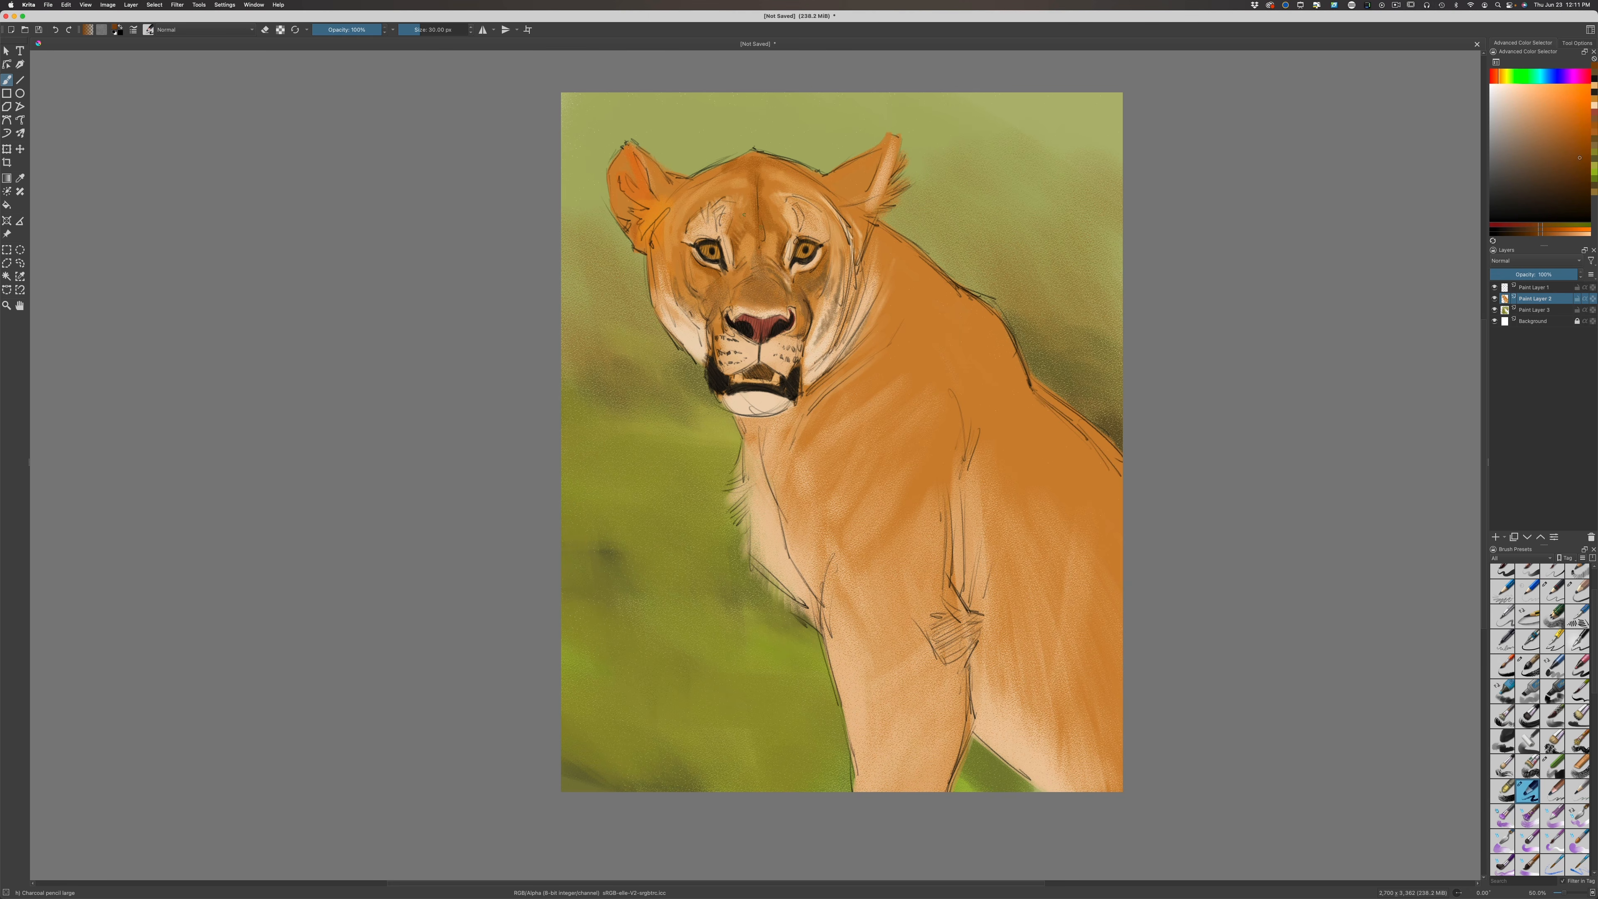
key(bracketright)
key(bracketright)
key(bracketright)
key(bracketright)
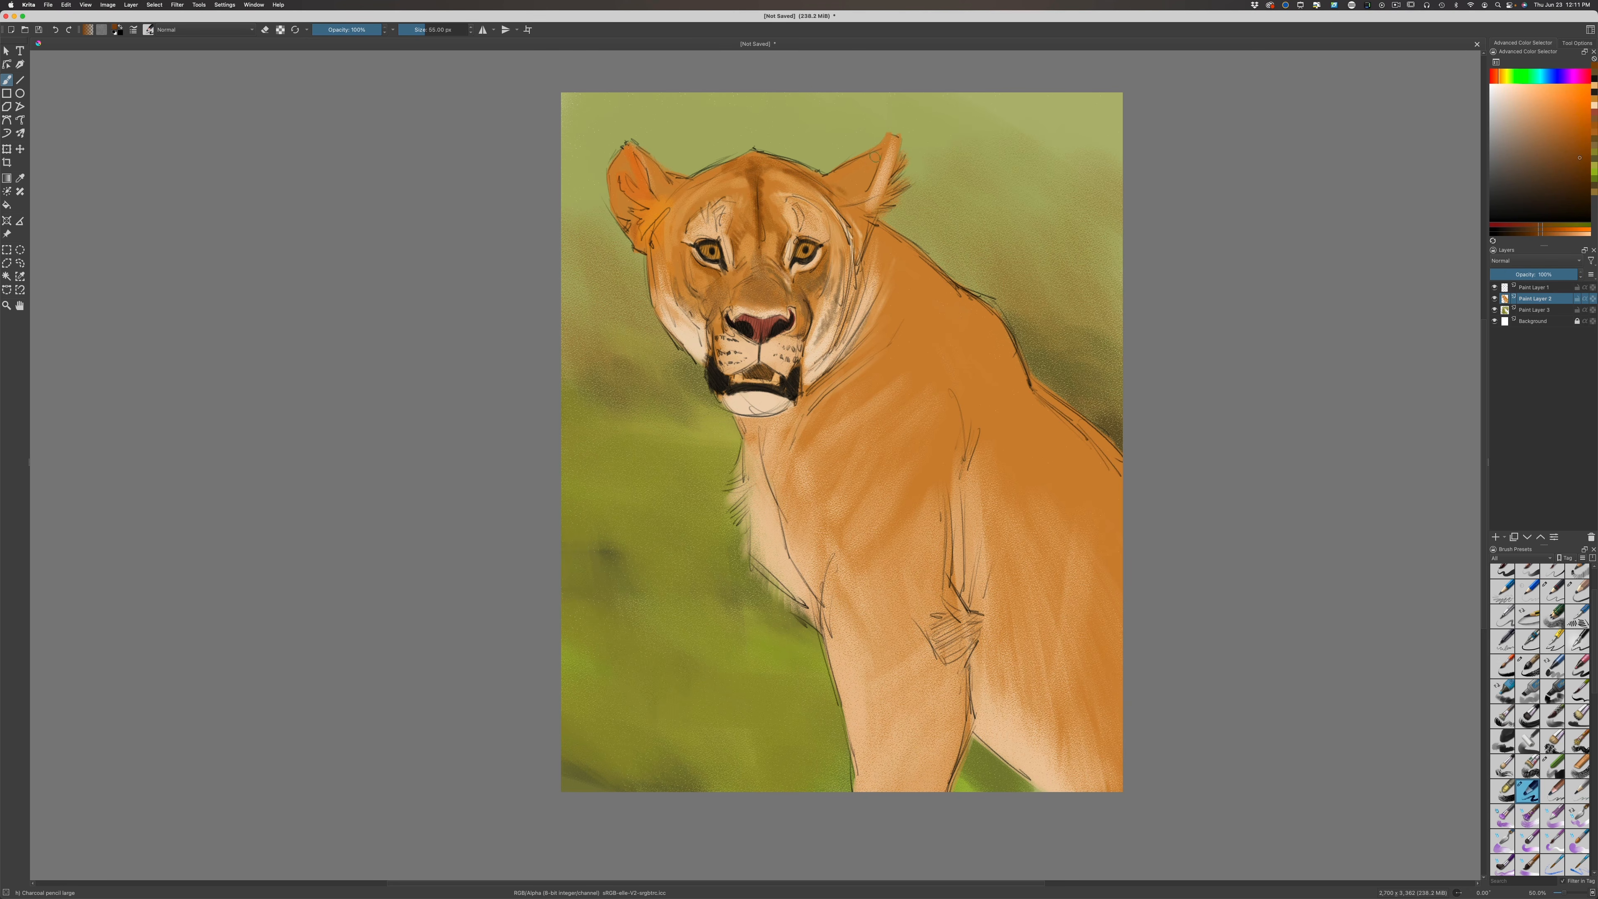
mouse_move(874, 157)
mouse_down()
mouse_move(853, 191)
mouse_move(841, 183)
mouse_move(862, 192)
mouse_move(839, 192)
mouse_move(837, 174)
mouse_move(835, 187)
mouse_up()
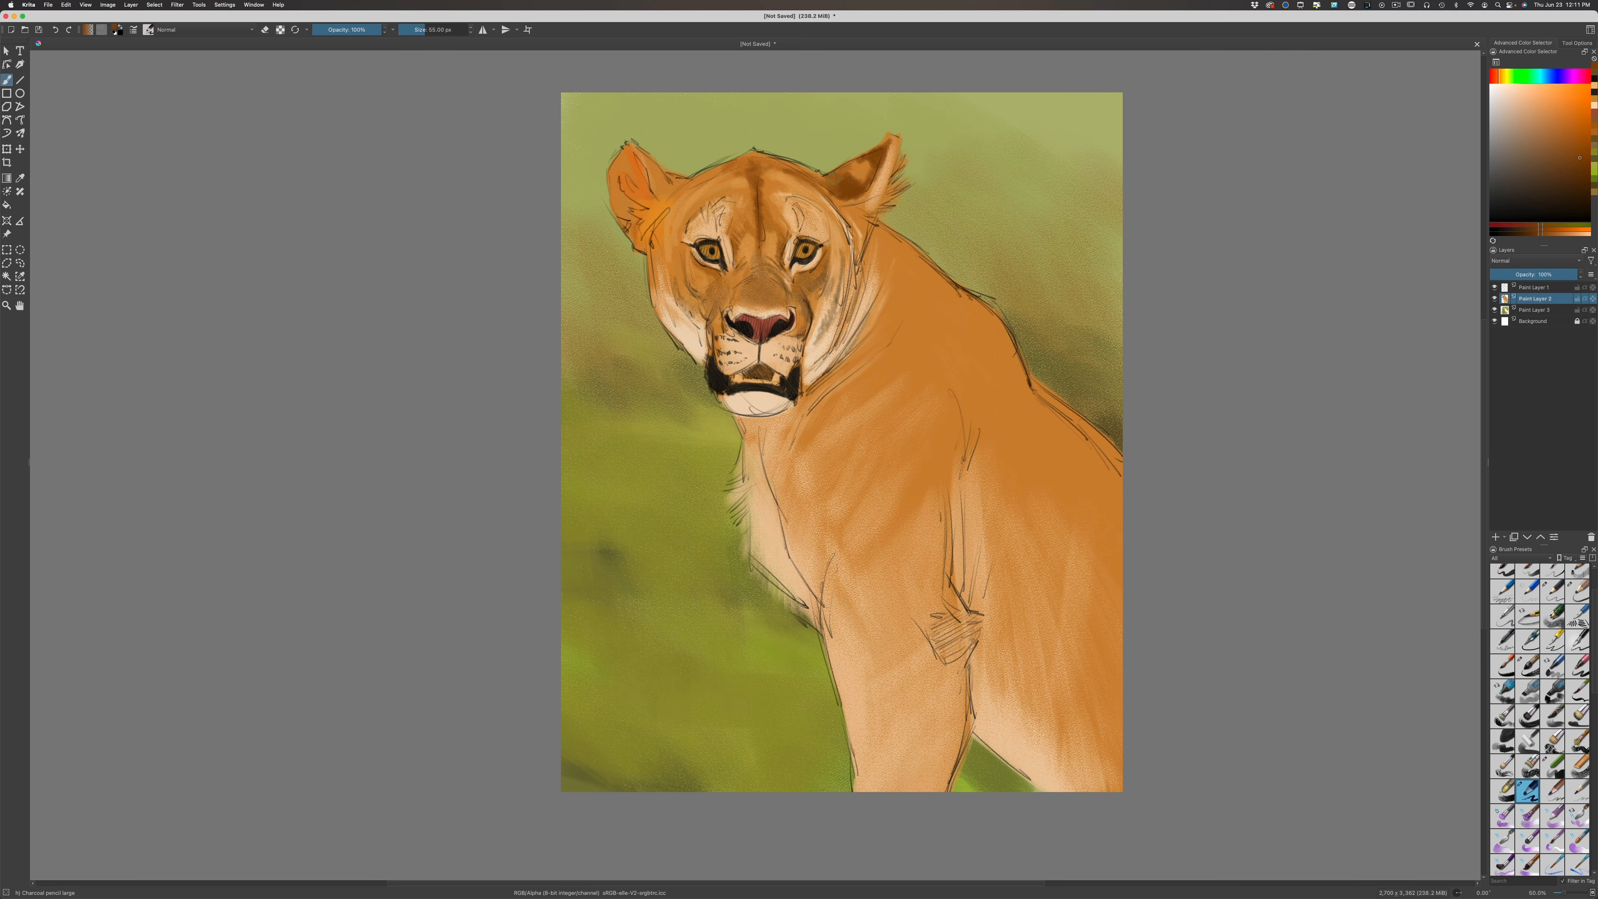
mouse_move(665, 182)
mouse_down()
mouse_move(628, 142)
mouse_move(660, 189)
mouse_up()
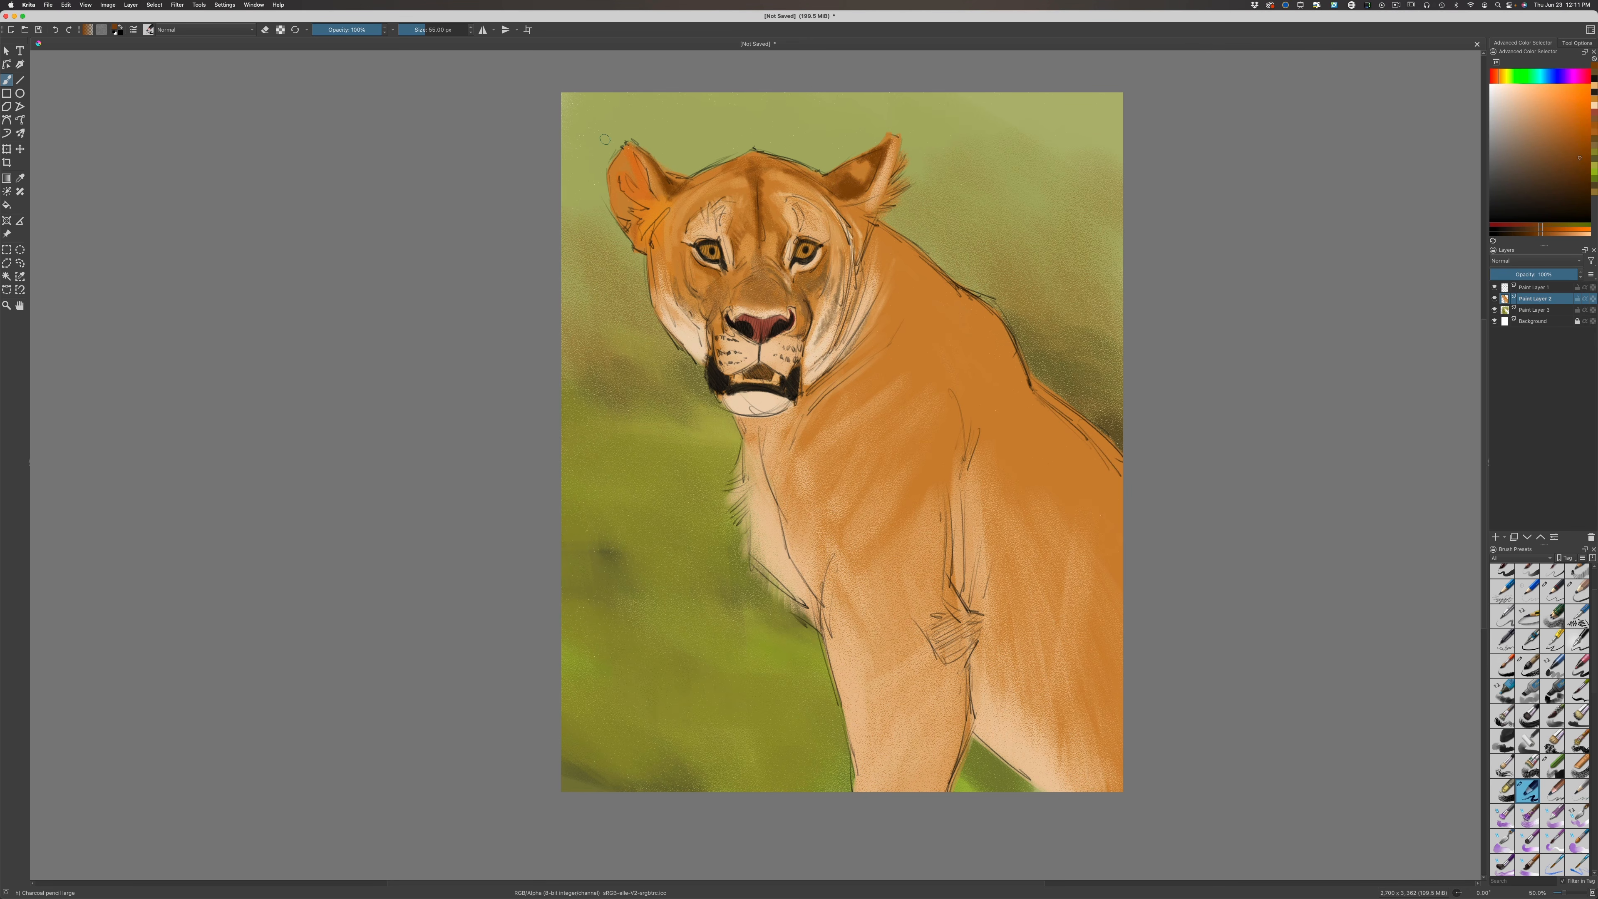
Add pale tan highlights to both ears, and deepen the hollow of the right-hand ear with dark brown
click(1524, 103)
drag(864, 174, 862, 159)
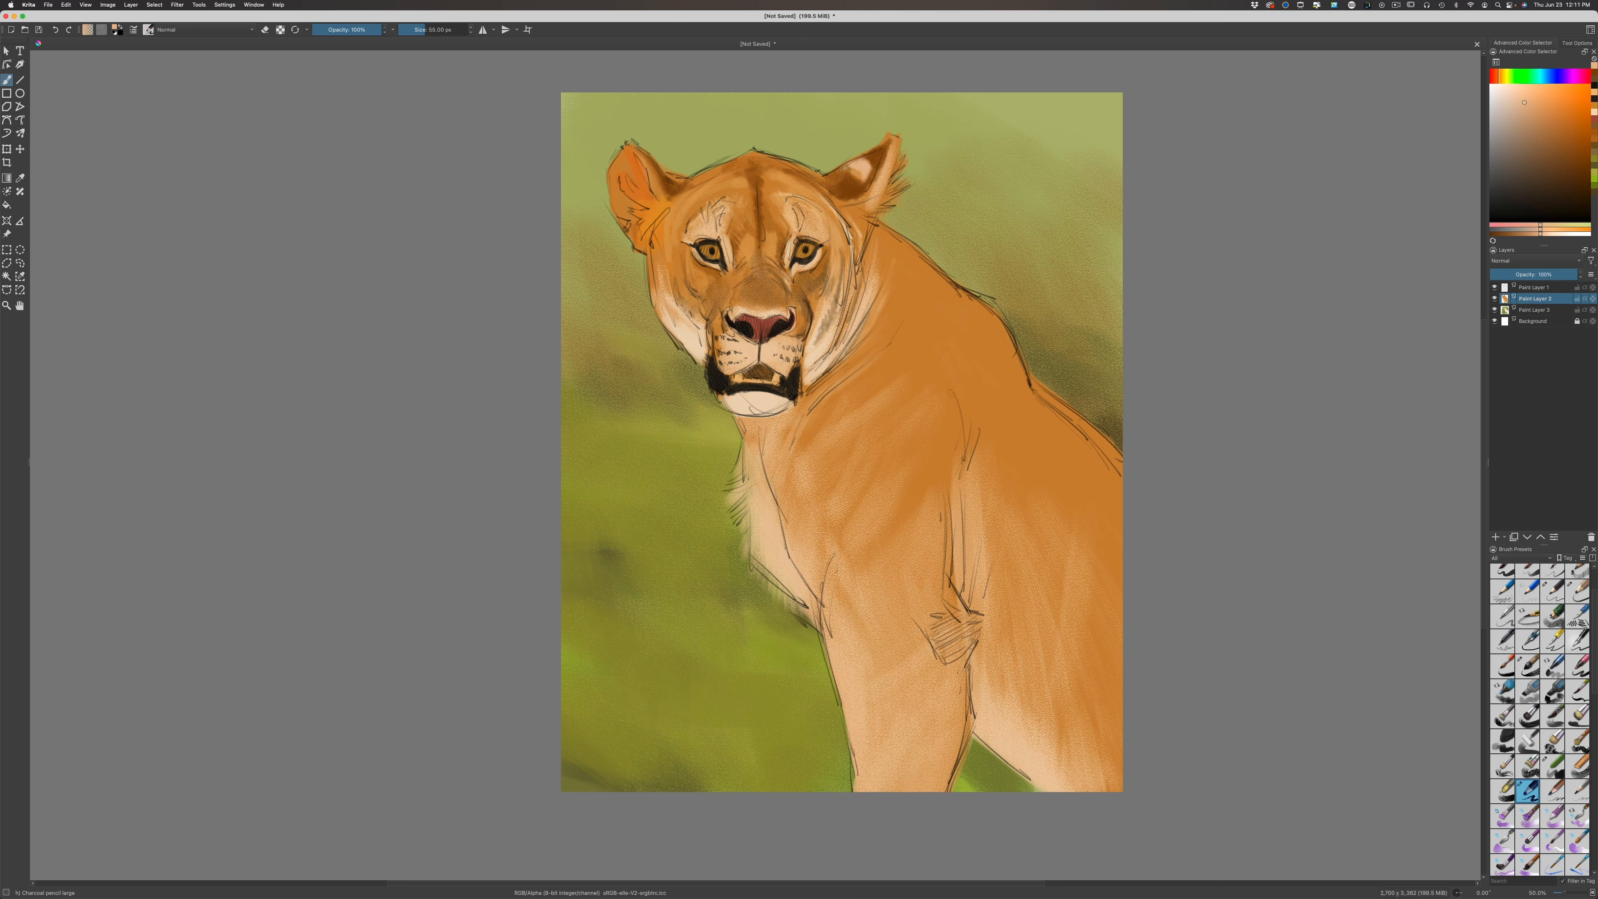
drag(657, 166, 666, 178)
drag(864, 150, 851, 164)
click(1562, 173)
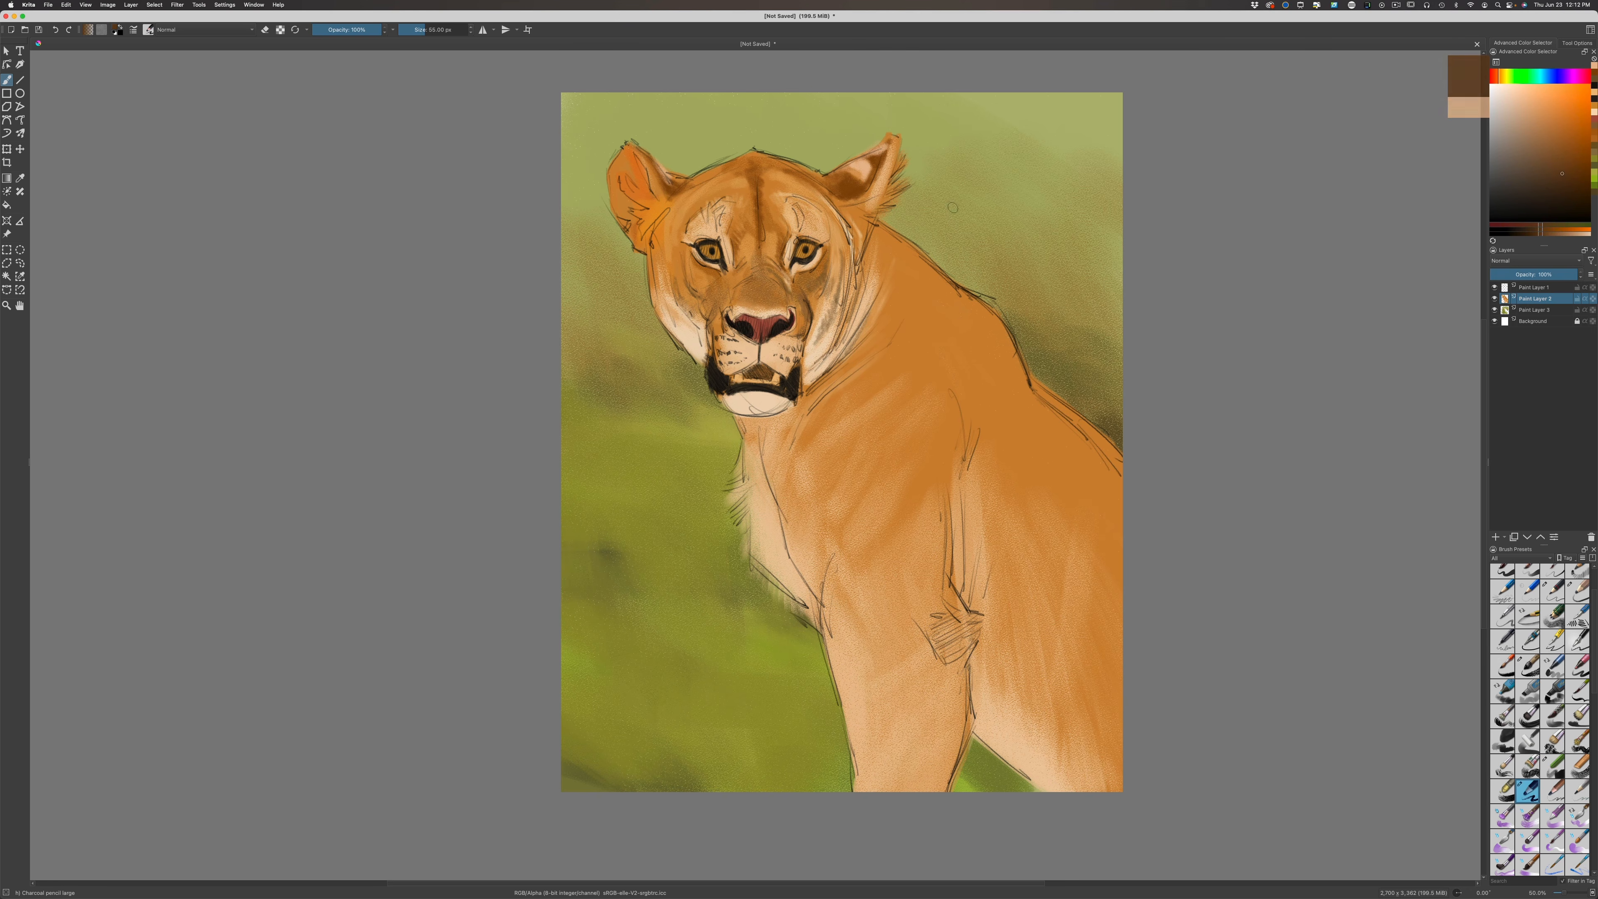
mouse_move(855, 182)
mouse_down()
mouse_move(868, 167)
mouse_move(839, 171)
mouse_move(853, 171)
mouse_move(832, 192)
mouse_up()
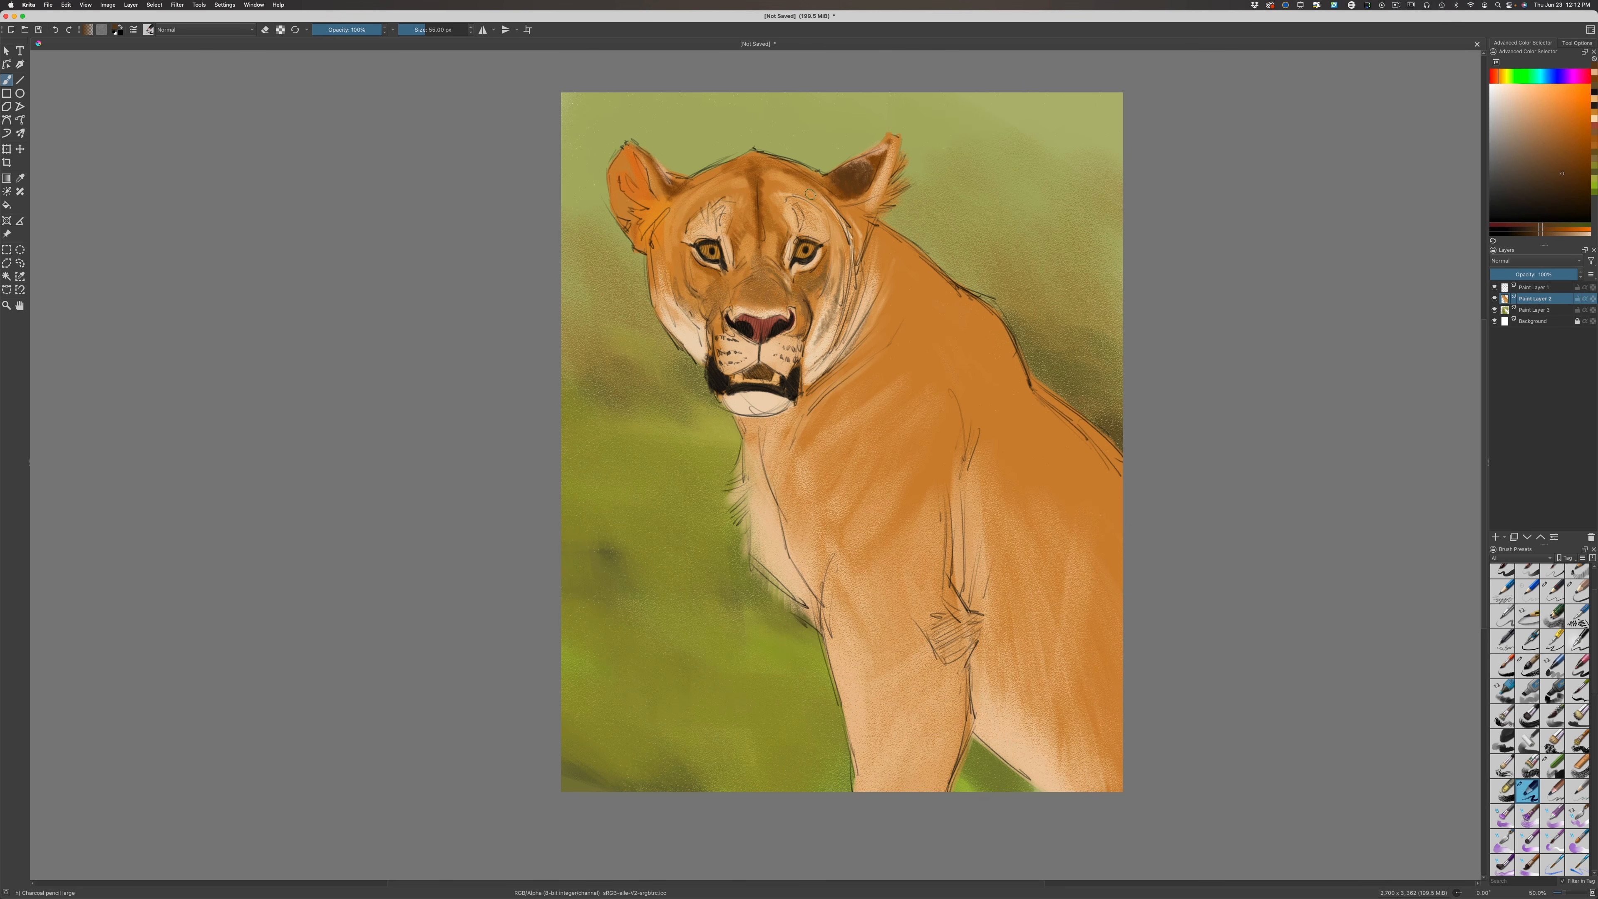
Choose a medium brown, and shade the neck and upper shoulder behind the head and the left-hand ear
click(1546, 155)
click(1568, 157)
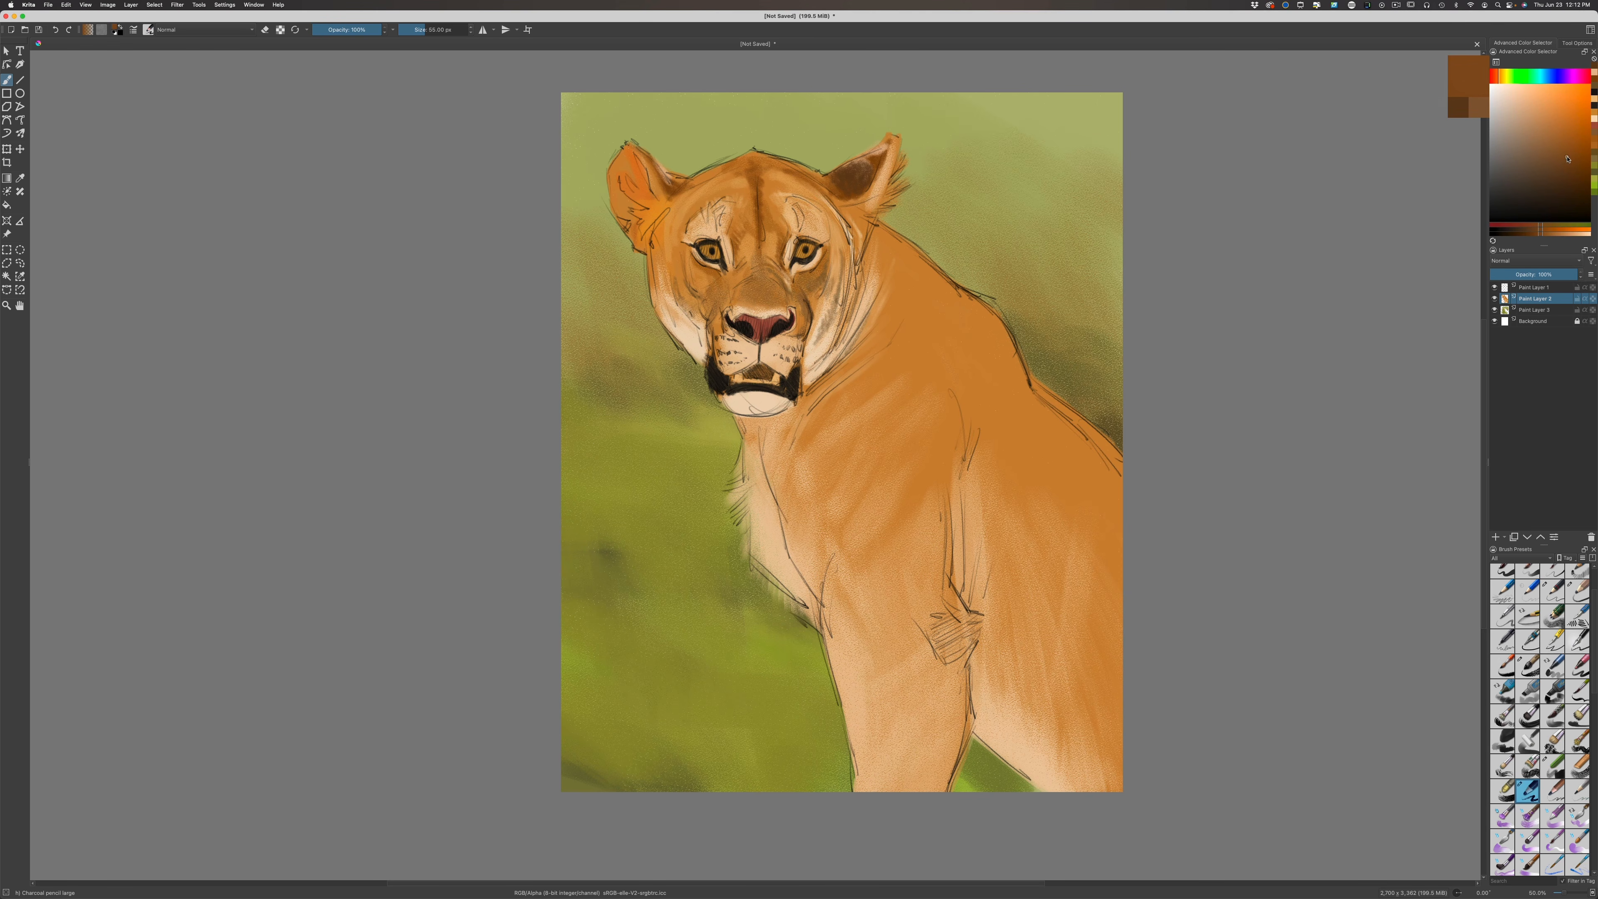
mouse_move(870, 259)
mouse_down()
mouse_move(870, 235)
mouse_move(894, 257)
mouse_move(894, 320)
mouse_move(915, 298)
mouse_up()
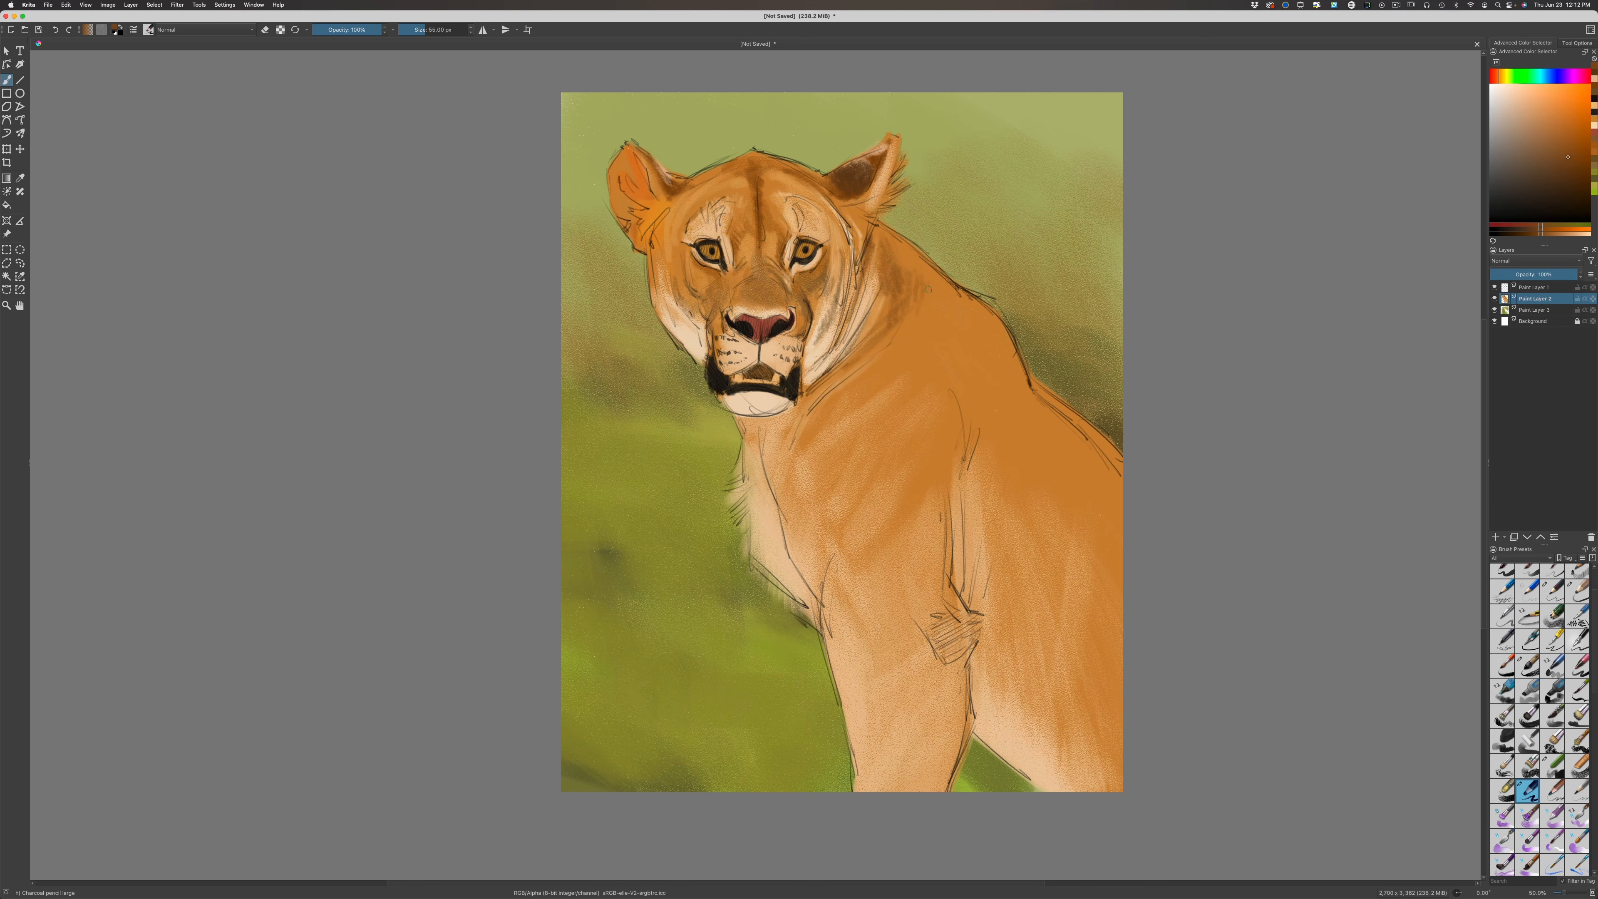
mouse_move(946, 292)
mouse_down()
mouse_move(978, 316)
mouse_move(938, 294)
mouse_up()
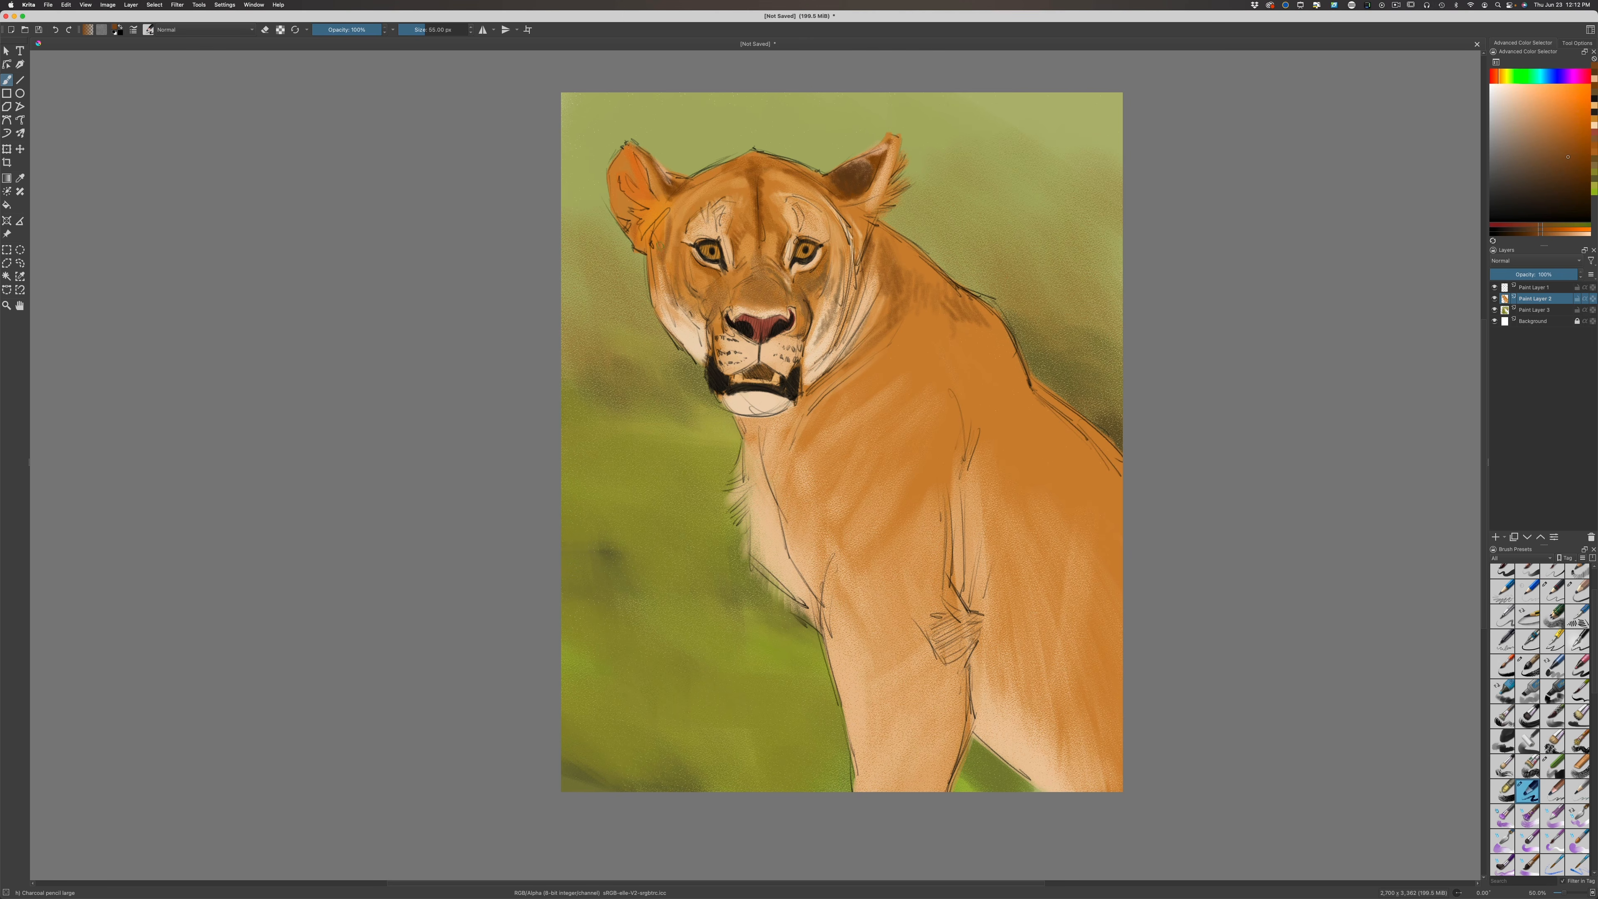
drag(645, 220, 646, 230)
drag(642, 165, 662, 209)
mouse_move(626, 149)
mouse_down()
mouse_move(612, 166)
mouse_move(648, 160)
mouse_move(665, 193)
mouse_up()
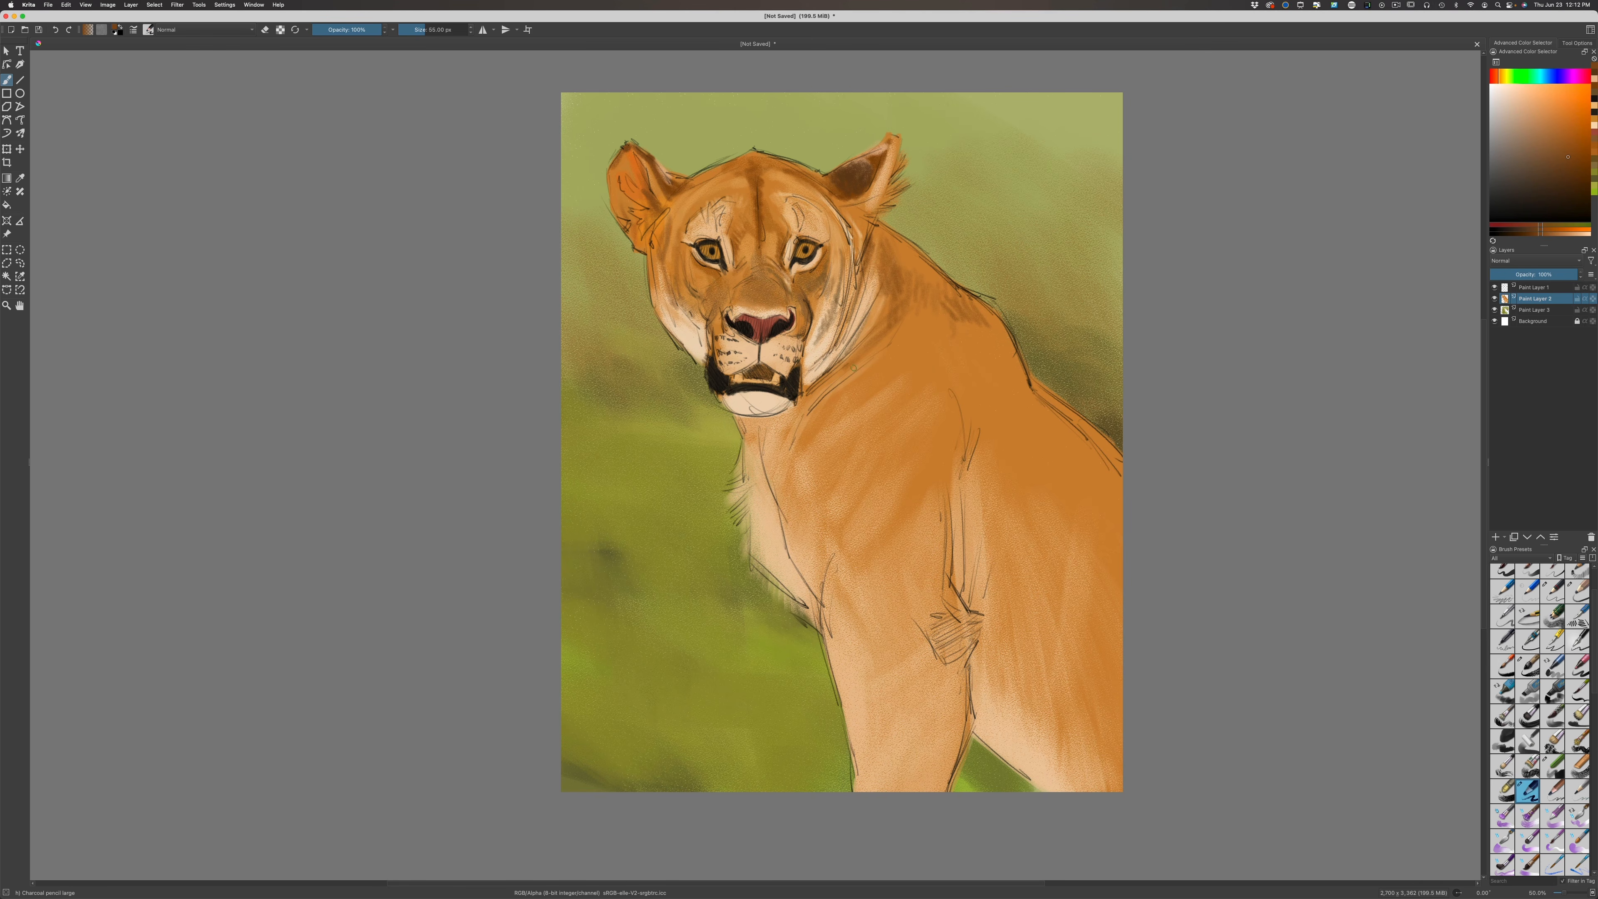
Shade below the jaw and along the crease behind the upper foreleg with the medium brown
drag(880, 348, 795, 433)
drag(833, 382, 815, 422)
drag(941, 454, 948, 562)
mouse_move(937, 516)
mouse_down()
mouse_move(931, 543)
mouse_move(928, 529)
mouse_up()
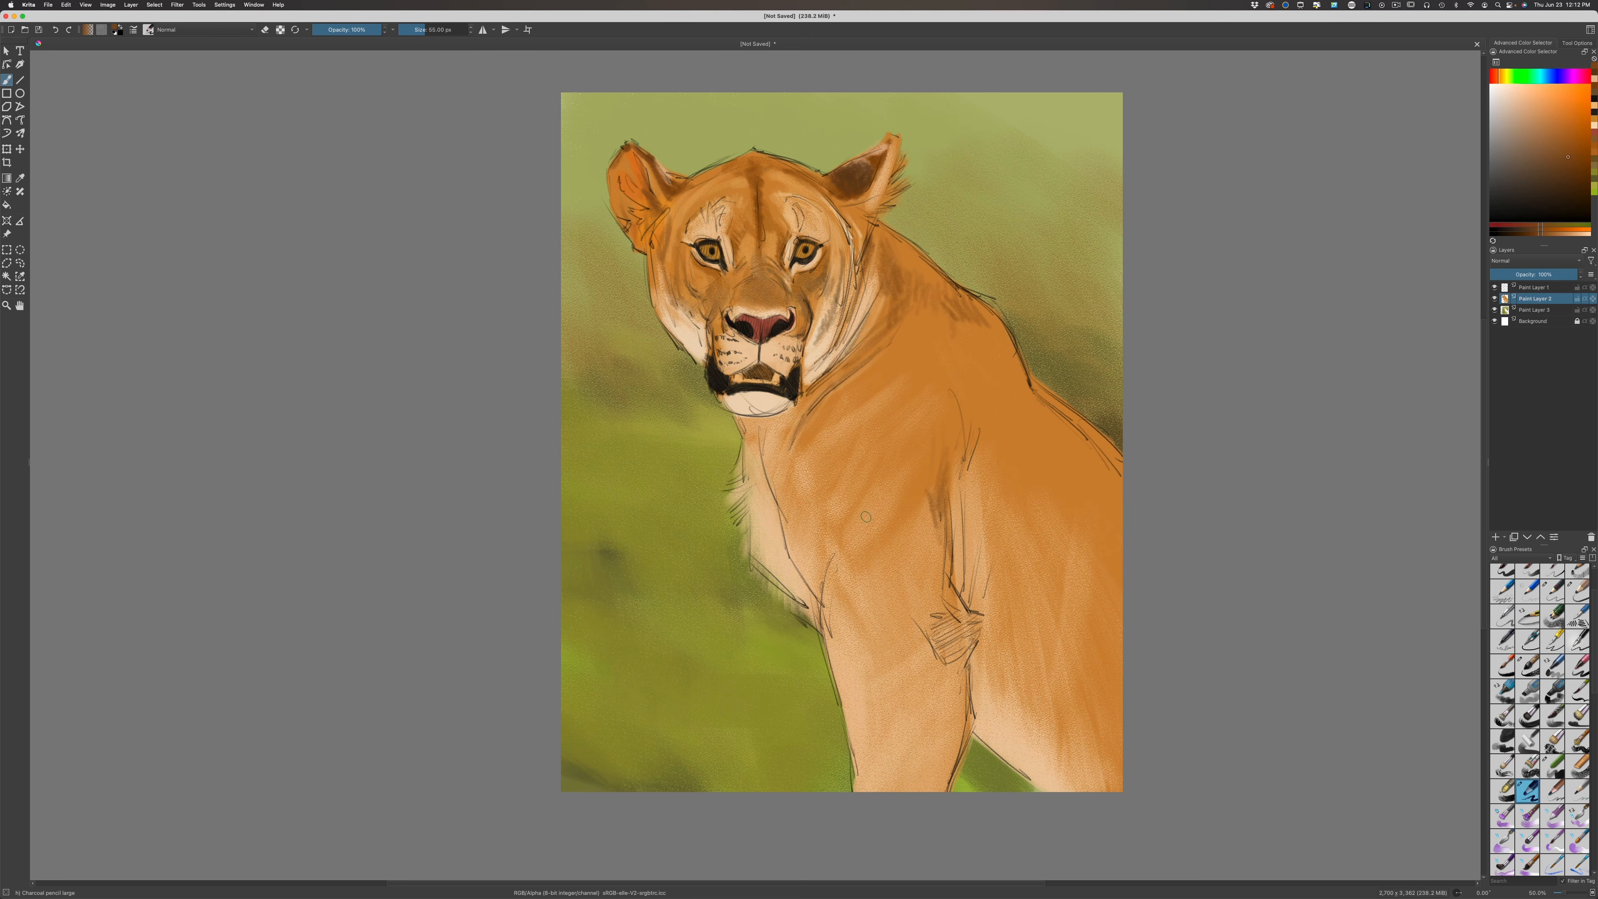
Choose a lighter orange-brown and a much larger brush, and dab soft spots across the chest, upper foreleg and elbow
click(1575, 140)
drag(915, 584, 913, 590)
key(bracketright)
key(bracketright)
key(bracketright)
key(bracketright)
key(bracketright)
key(bracketright)
key(bracketright)
key(bracketright)
key(bracketright)
key(bracketright)
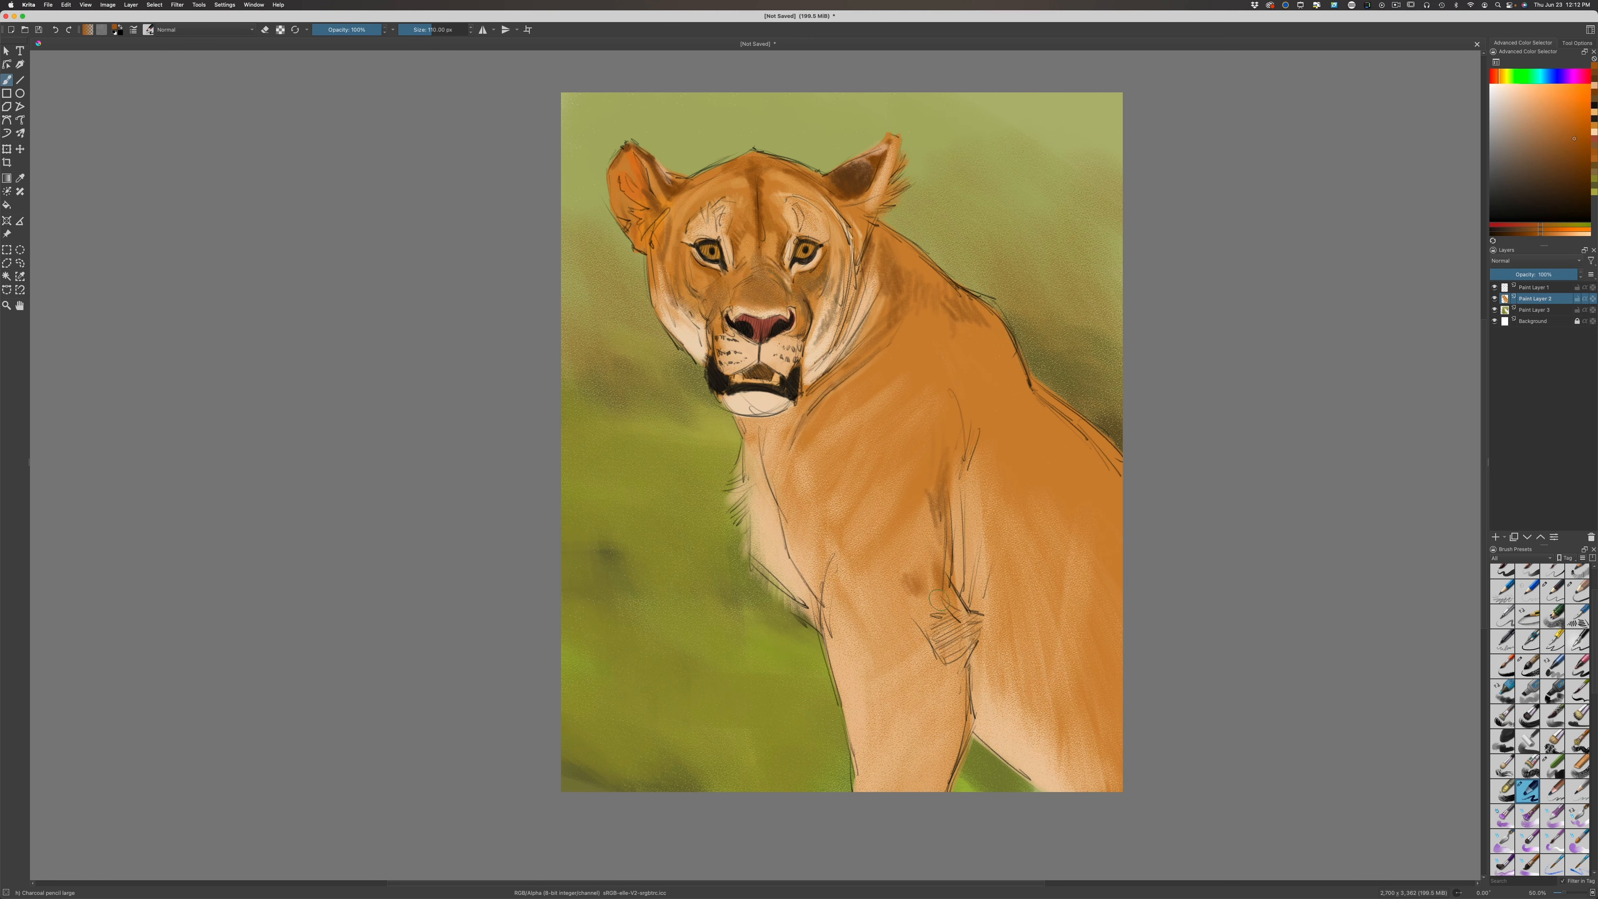
mouse_move(887, 607)
mouse_down()
mouse_move(915, 540)
mouse_move(932, 552)
mouse_move(926, 518)
mouse_move(937, 542)
mouse_move(886, 504)
mouse_move(846, 577)
mouse_move(869, 639)
mouse_move(828, 583)
mouse_move(813, 599)
mouse_move(802, 551)
mouse_up()
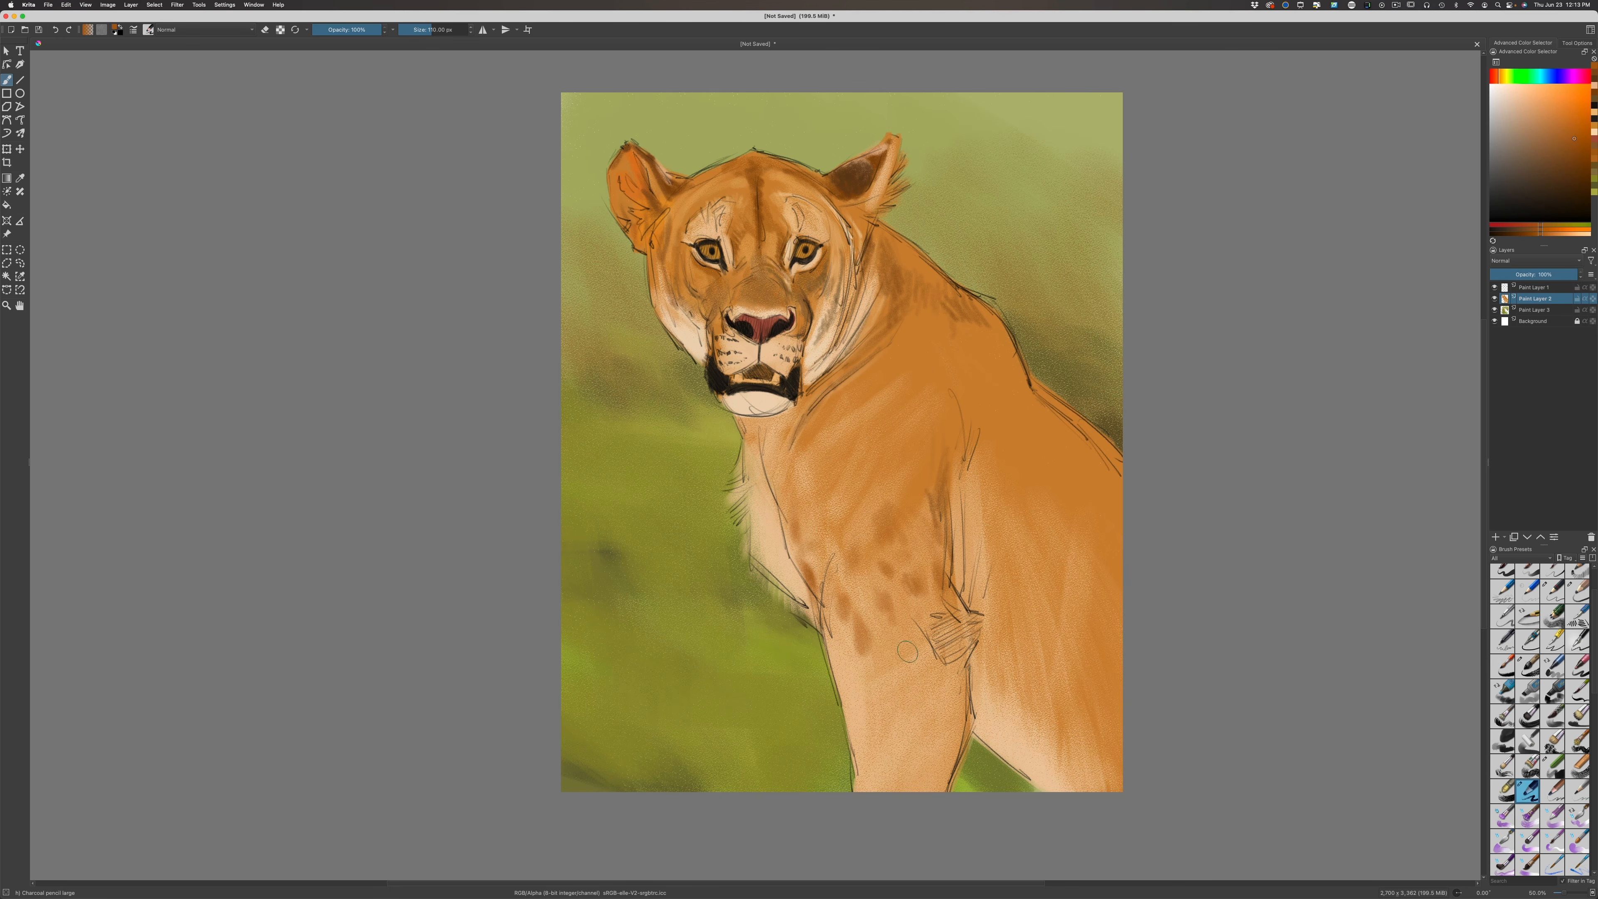
mouse_move(926, 648)
mouse_down()
mouse_move(965, 648)
mouse_move(963, 626)
mouse_move(954, 656)
mouse_up()
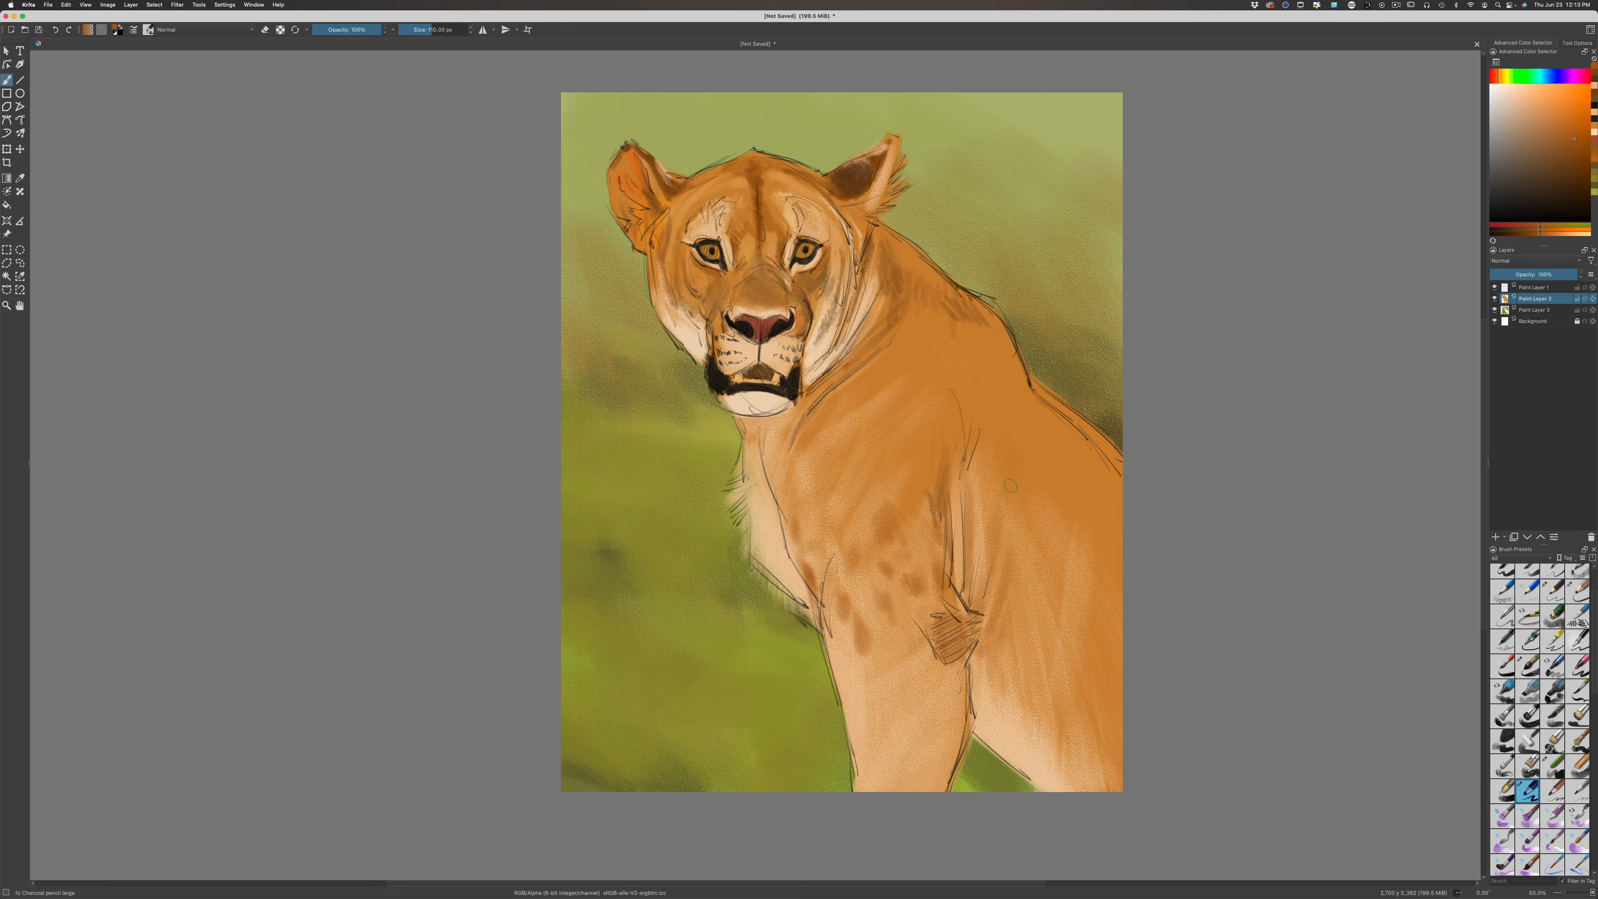
Paint scattered orange-brown spots over the lioness's flank, from mid-body down to the belly
mouse_move(1026, 506)
mouse_down()
mouse_move(1014, 472)
mouse_move(1011, 512)
mouse_move(1037, 524)
mouse_move(1039, 569)
mouse_move(1006, 569)
mouse_move(1029, 536)
mouse_move(1031, 572)
mouse_move(992, 539)
mouse_up()
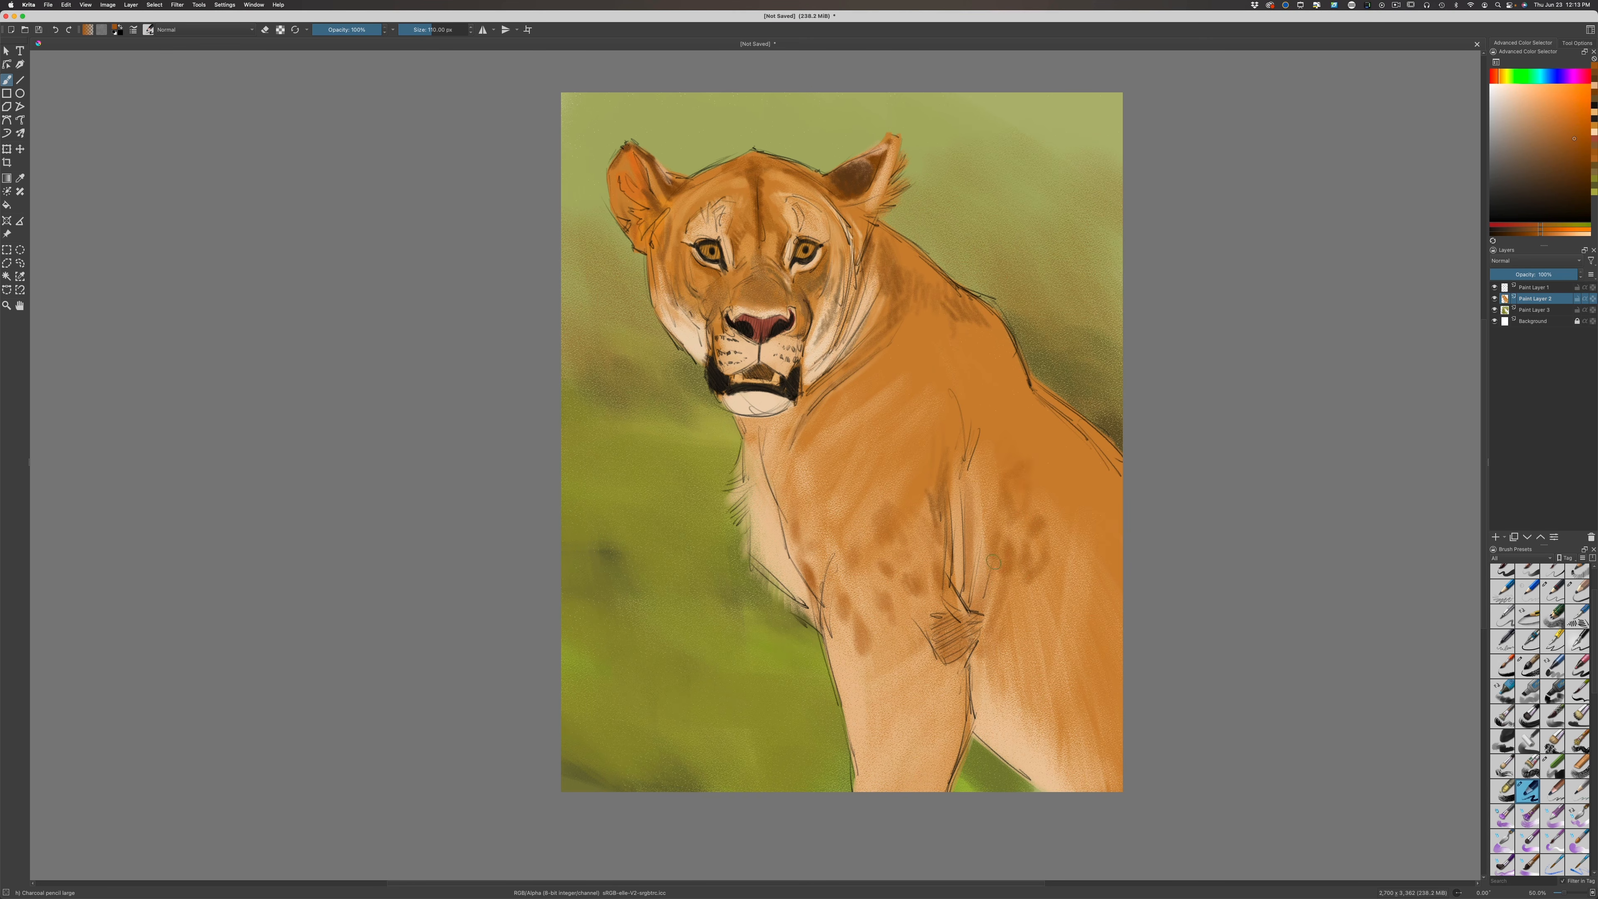
drag(1014, 593, 1030, 683)
mouse_move(1022, 633)
mouse_down()
mouse_move(1018, 675)
mouse_move(1054, 676)
mouse_move(1057, 694)
mouse_move(1039, 609)
mouse_move(1087, 661)
mouse_up()
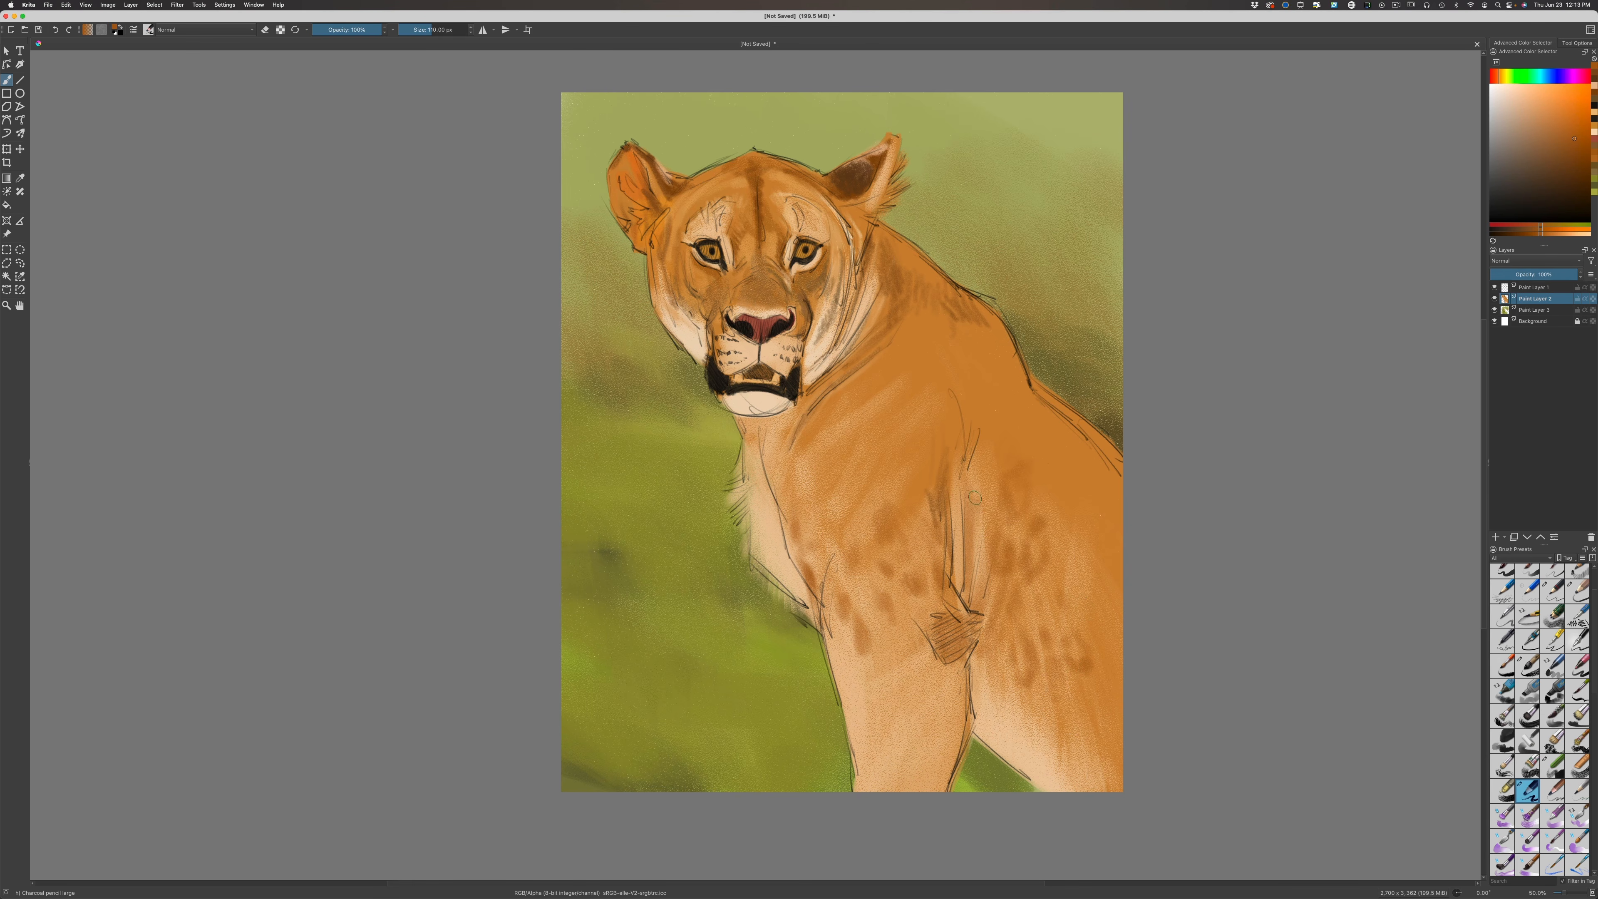
mouse_move(1001, 666)
mouse_down()
mouse_move(1049, 734)
mouse_move(997, 717)
mouse_move(1037, 757)
mouse_move(1085, 751)
mouse_move(1077, 717)
mouse_up()
drag(1075, 759, 1108, 739)
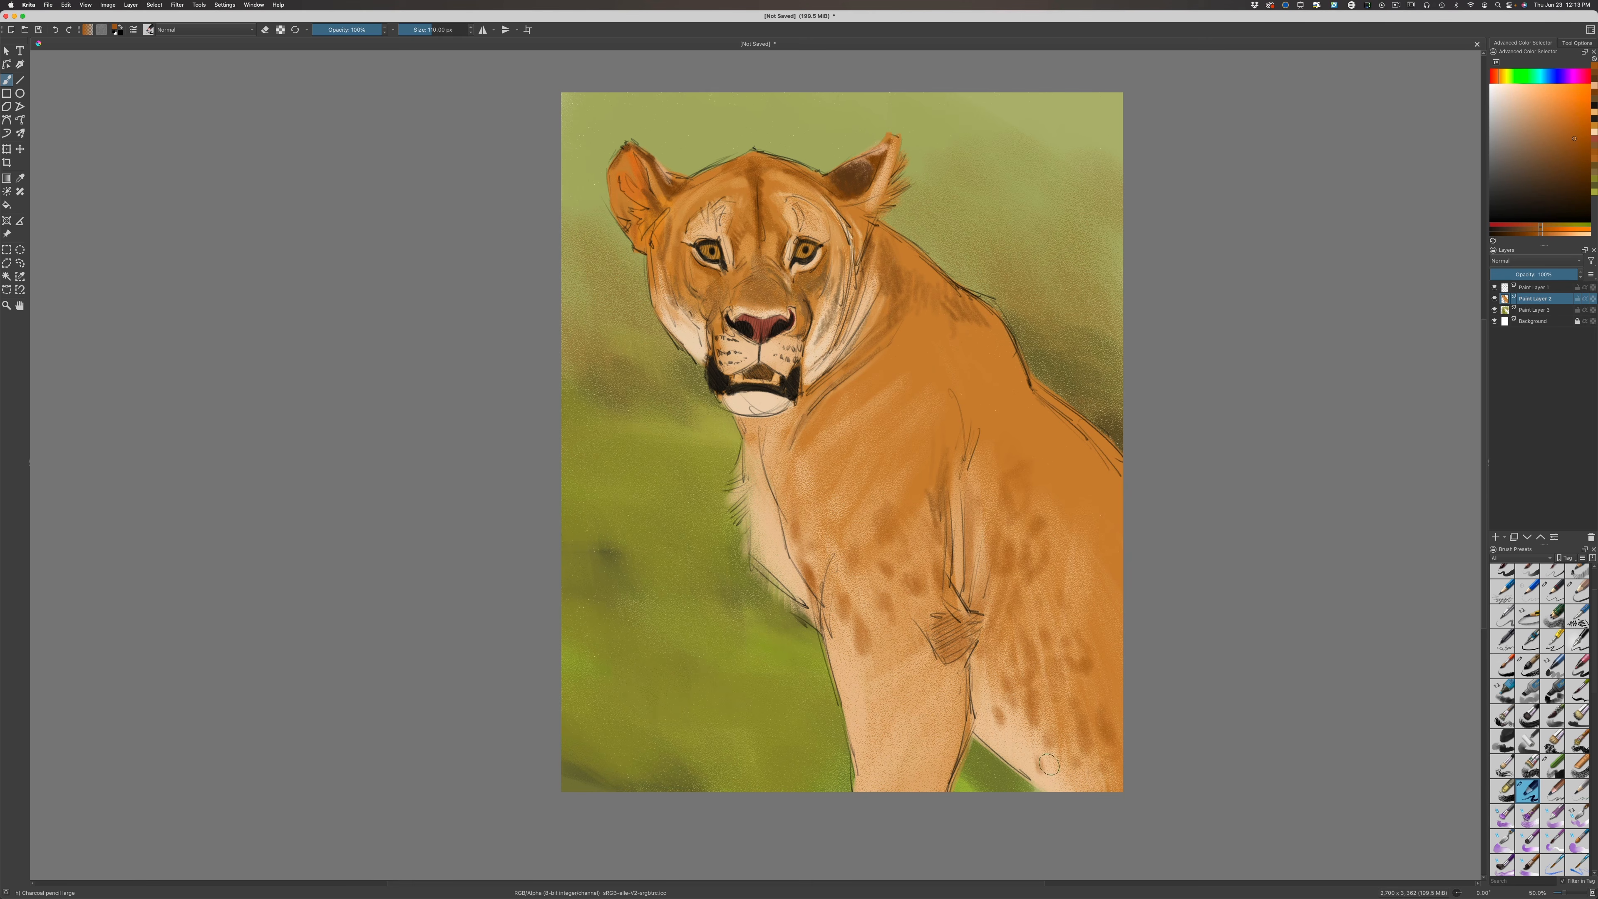
drag(1083, 605, 1094, 594)
drag(1086, 535, 1069, 558)
Shade along the back and shoulder in orange-brown, and cover the lower foreleg with spots
drag(1117, 470, 1072, 421)
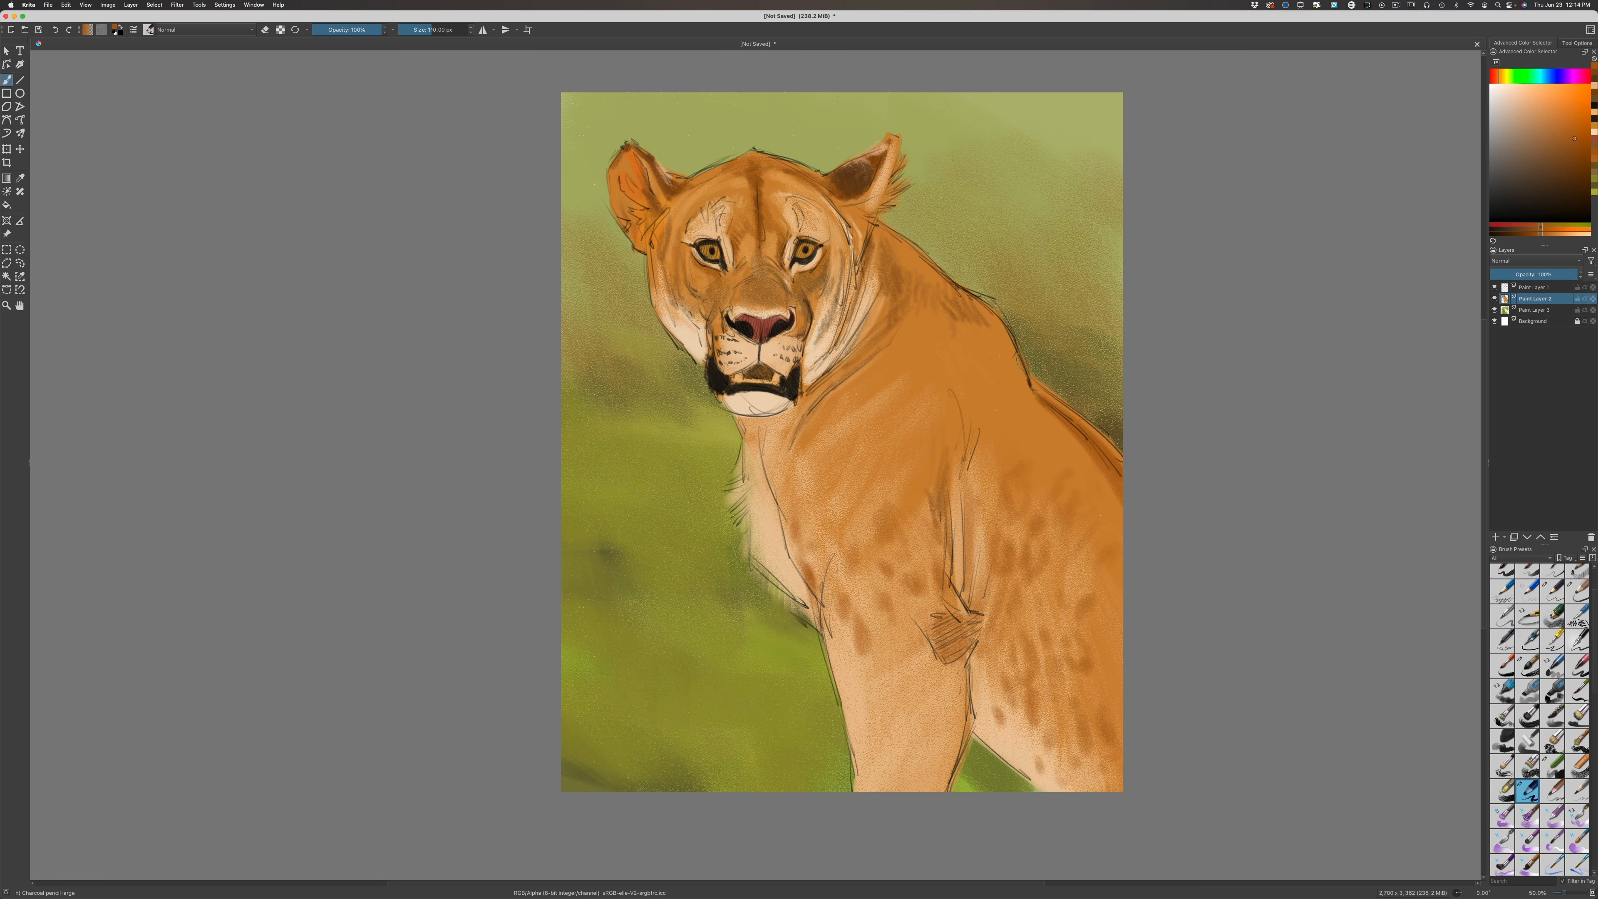
drag(1043, 389, 1008, 346)
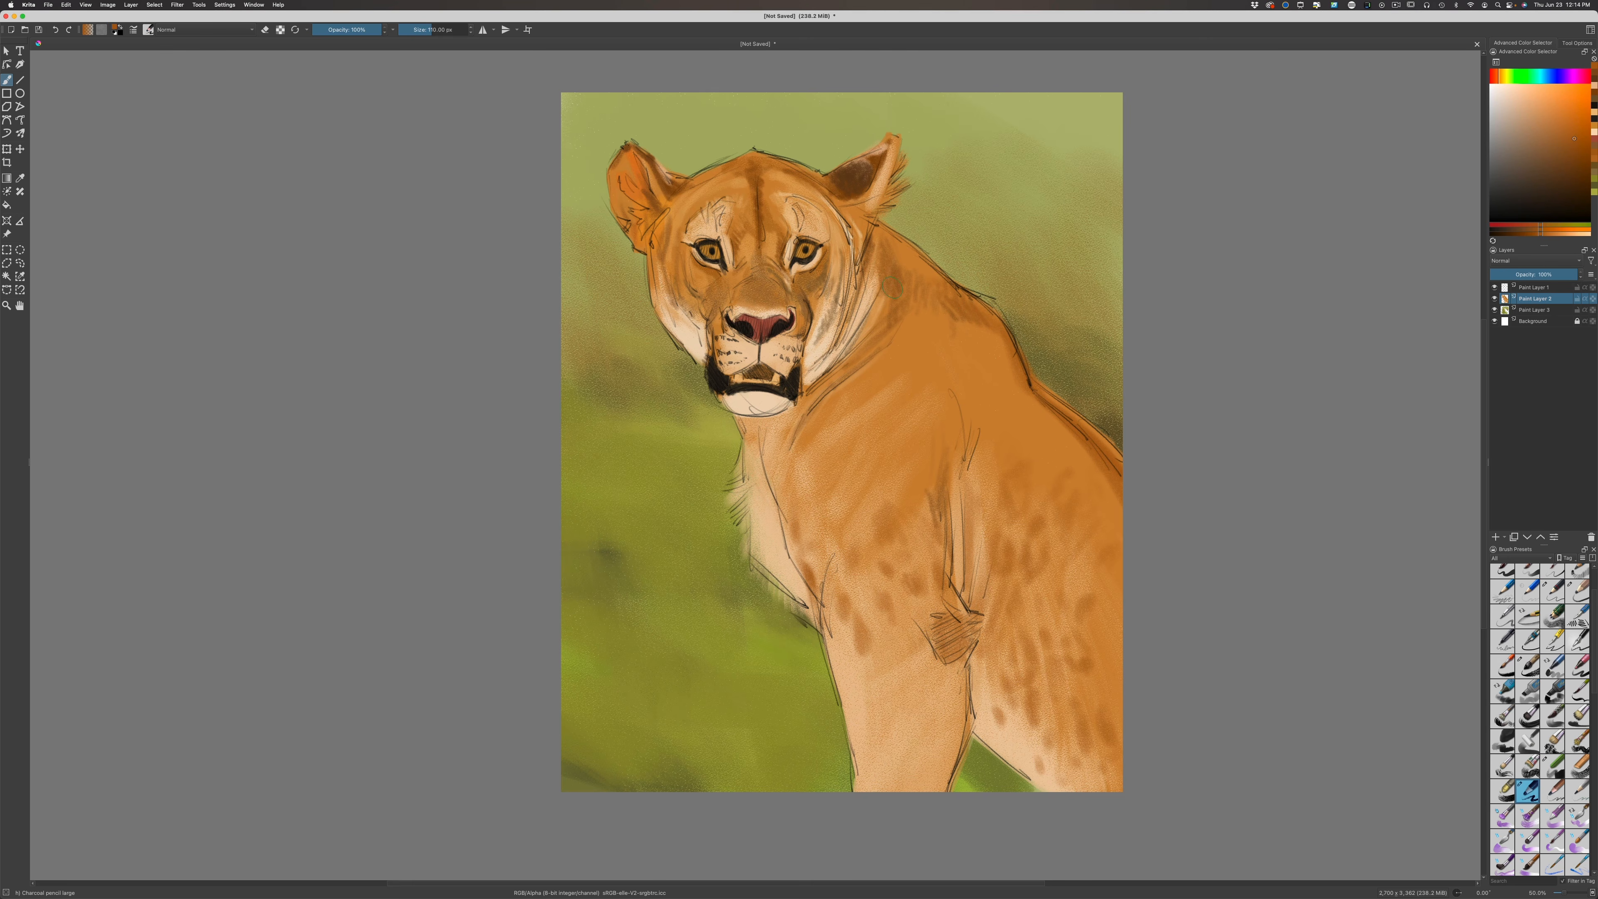
mouse_move(1018, 370)
mouse_down()
mouse_move(1029, 416)
mouse_move(1007, 384)
mouse_move(1016, 428)
mouse_move(998, 393)
mouse_move(1016, 353)
mouse_move(1034, 419)
mouse_move(1030, 386)
mouse_move(1057, 419)
mouse_up()
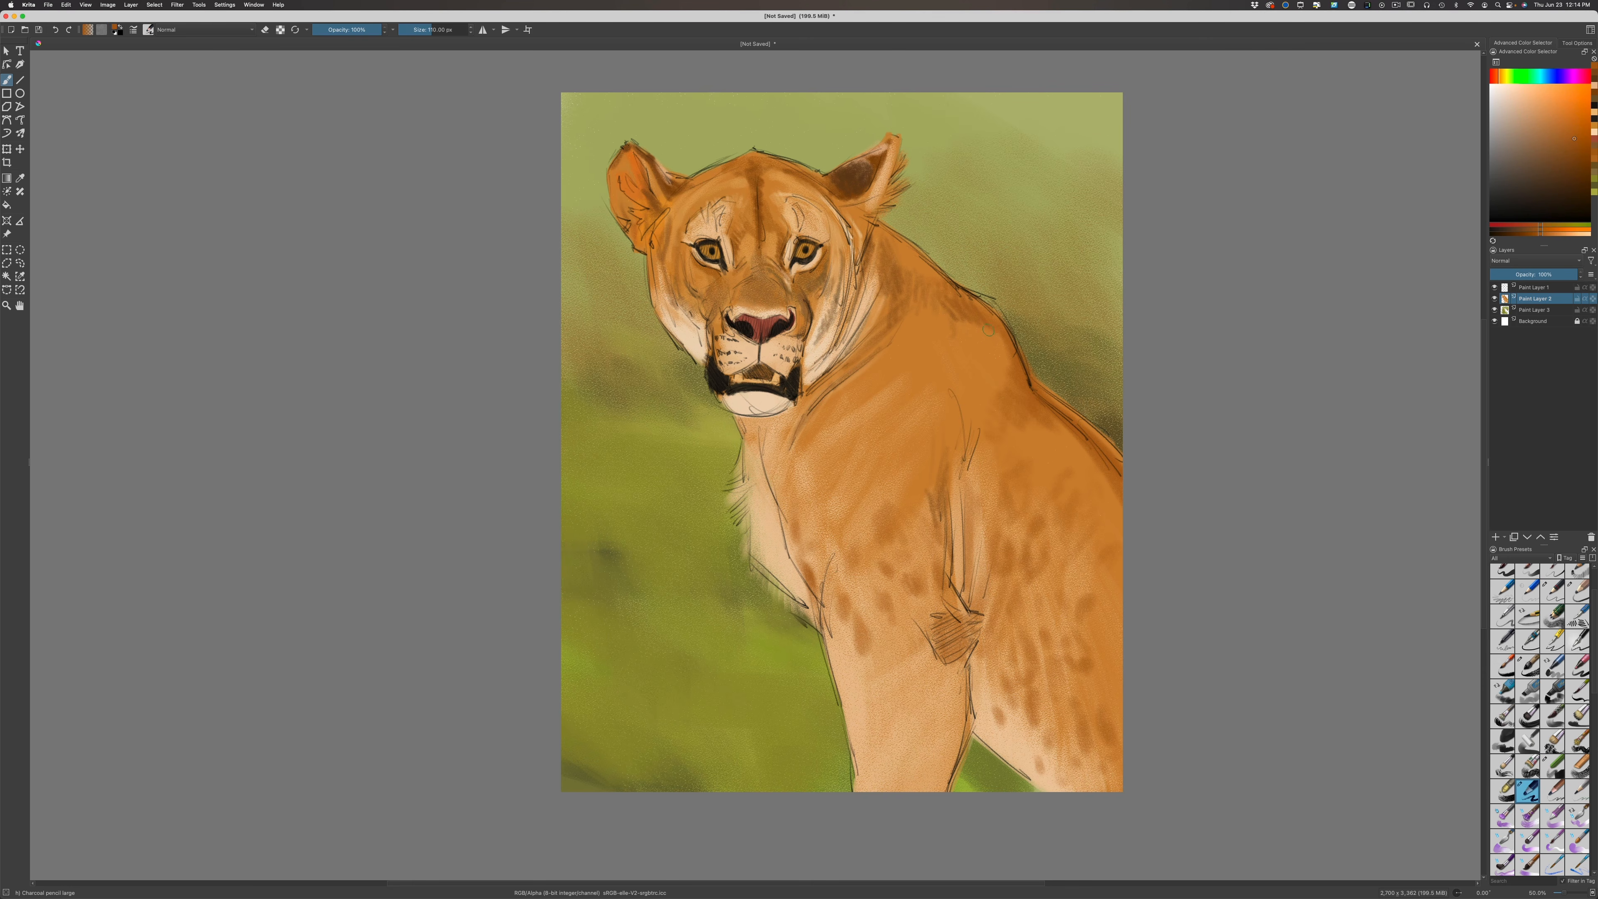
mouse_move(981, 383)
mouse_down()
mouse_move(950, 445)
mouse_move(967, 350)
mouse_move(950, 412)
mouse_move(951, 335)
mouse_move(938, 425)
mouse_move(934, 397)
mouse_move(911, 454)
mouse_move(935, 435)
mouse_move(906, 389)
mouse_up()
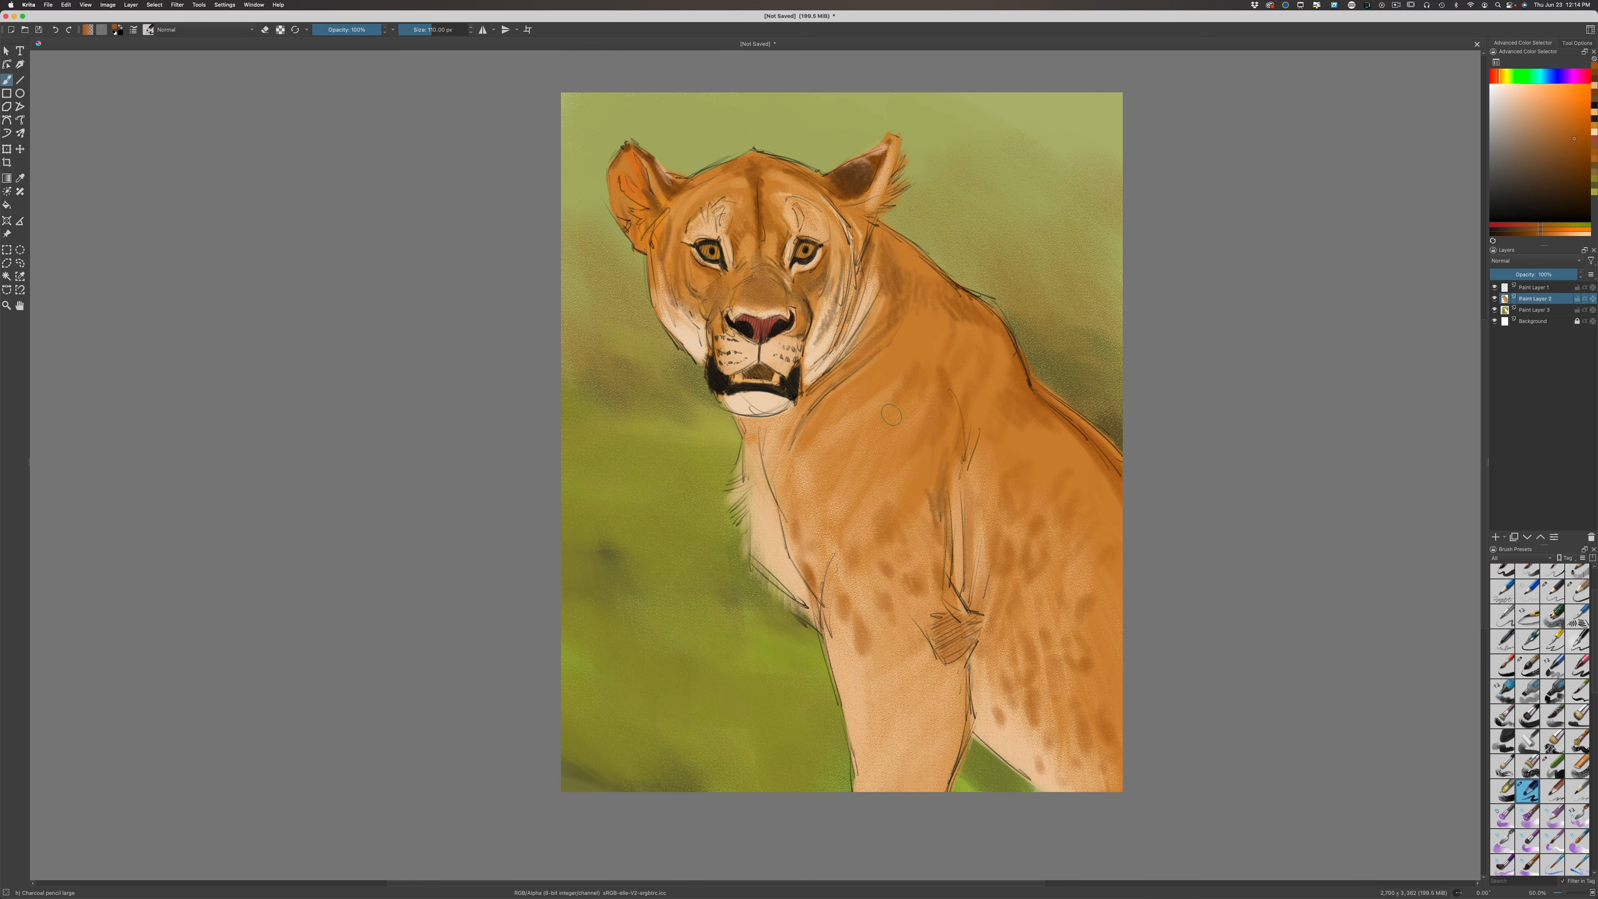
mouse_move(930, 663)
mouse_down()
mouse_move(899, 702)
mouse_move(915, 662)
mouse_move(950, 672)
mouse_move(924, 718)
mouse_move(952, 709)
mouse_move(903, 743)
mouse_move(916, 742)
mouse_move(888, 728)
mouse_move(886, 695)
mouse_move(883, 710)
mouse_move(897, 698)
mouse_move(888, 710)
mouse_move(908, 720)
mouse_move(870, 700)
mouse_move(884, 662)
mouse_move(897, 669)
mouse_move(893, 640)
mouse_move(904, 655)
mouse_move(857, 652)
mouse_move(850, 701)
mouse_move(836, 635)
mouse_move(883, 763)
mouse_move(944, 752)
mouse_move(906, 784)
mouse_move(951, 766)
mouse_move(925, 791)
mouse_move(892, 777)
mouse_up()
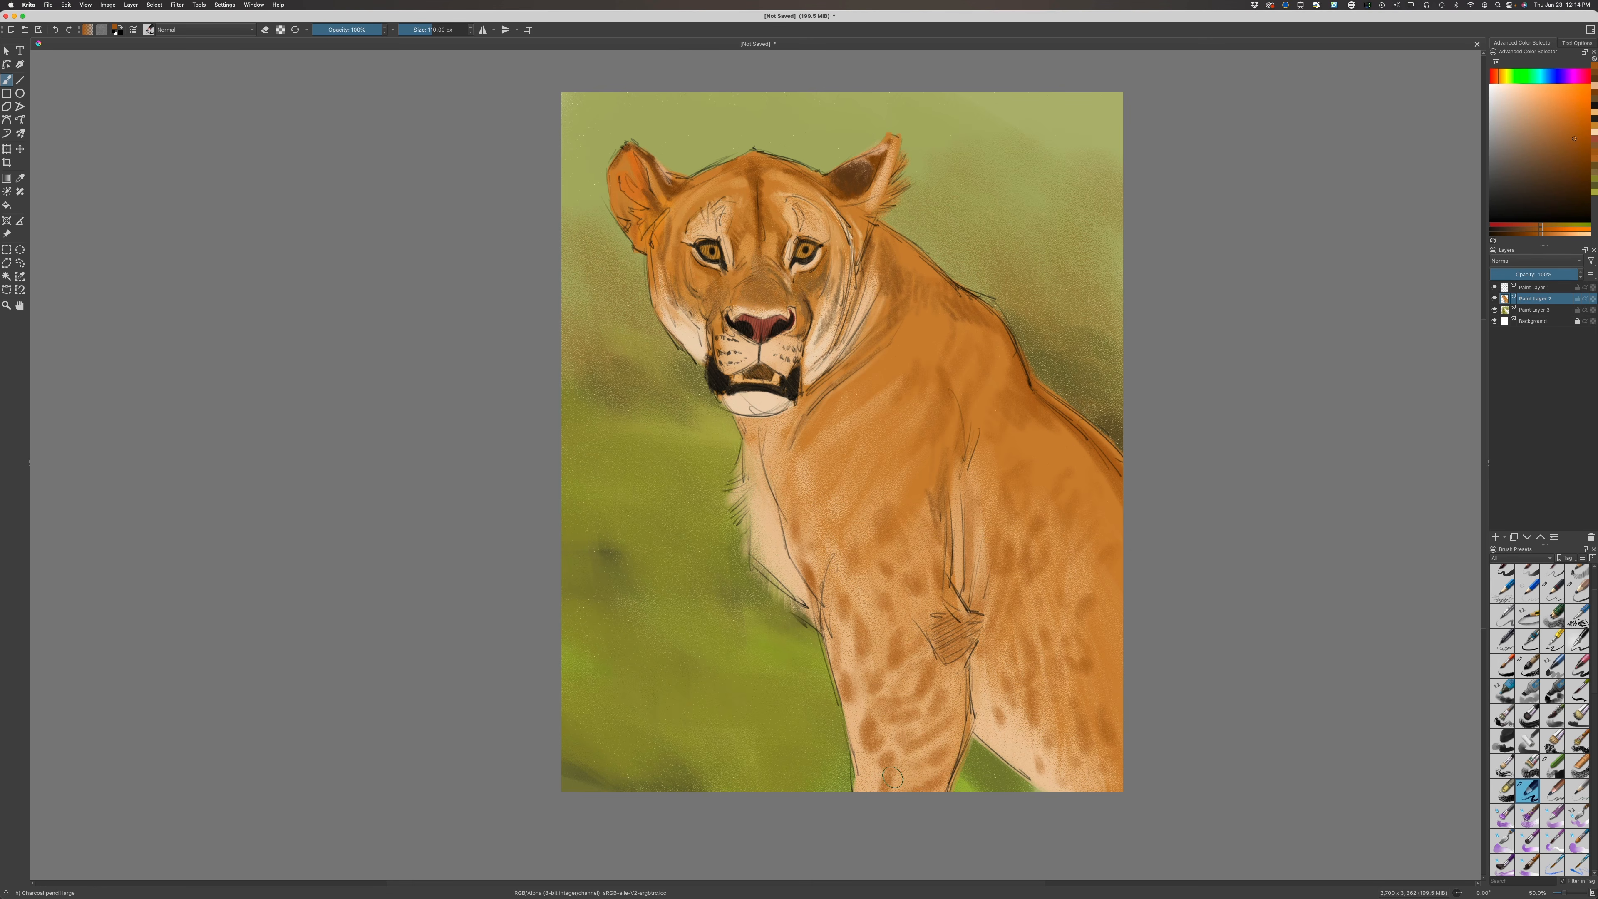
Choose a pale tan, and paint light fur between the spots on the belly, flank and foreleg
click(1523, 108)
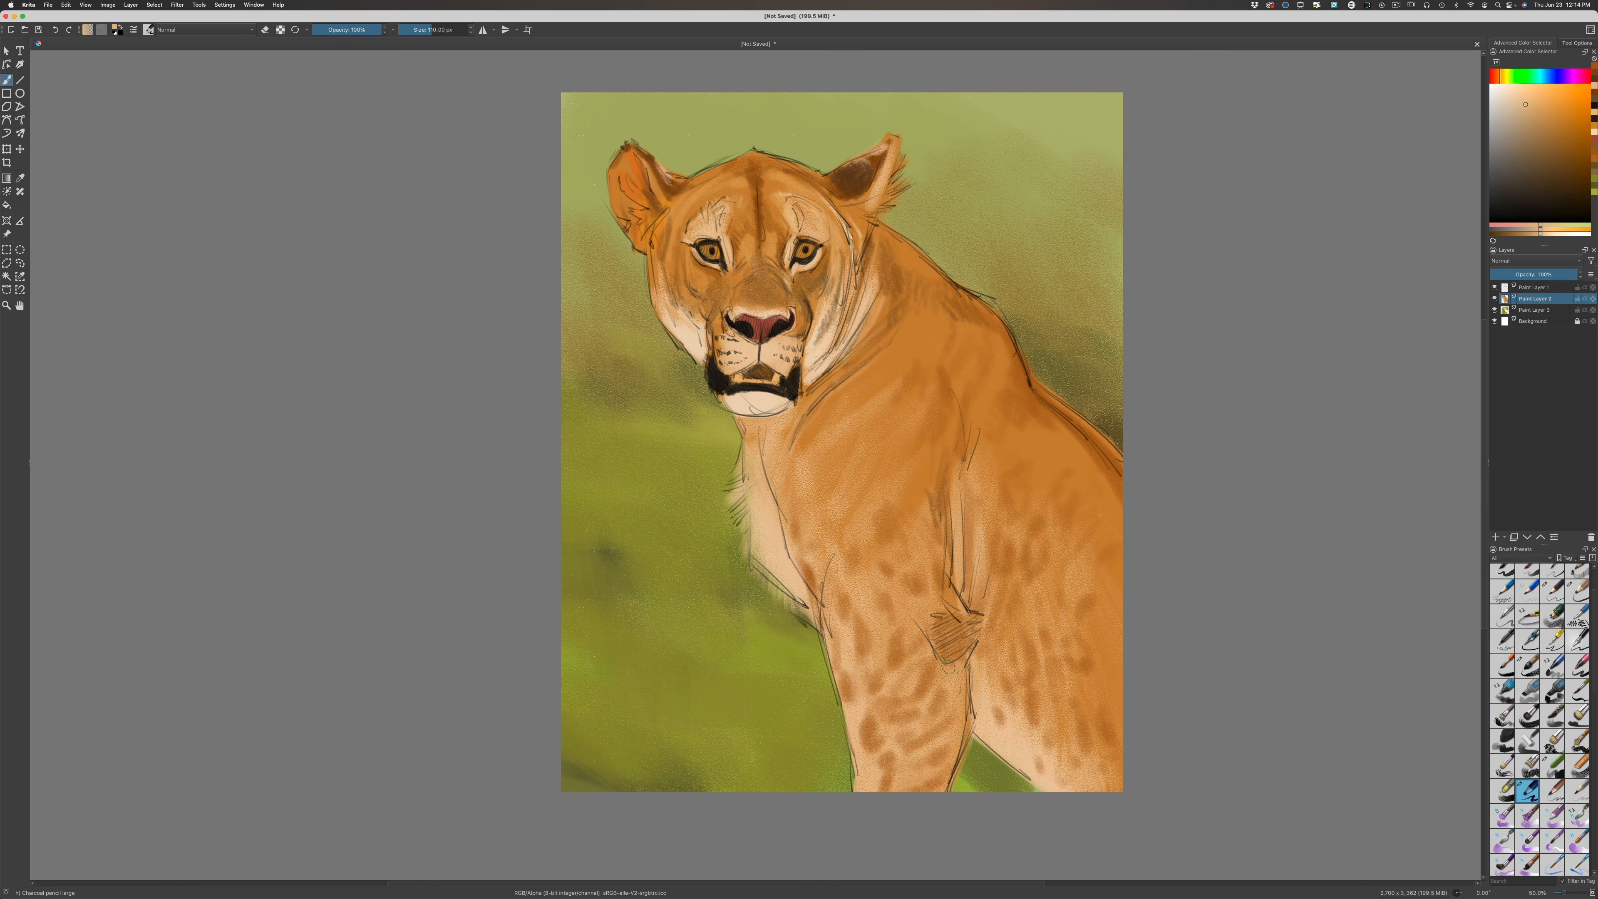
click(1518, 100)
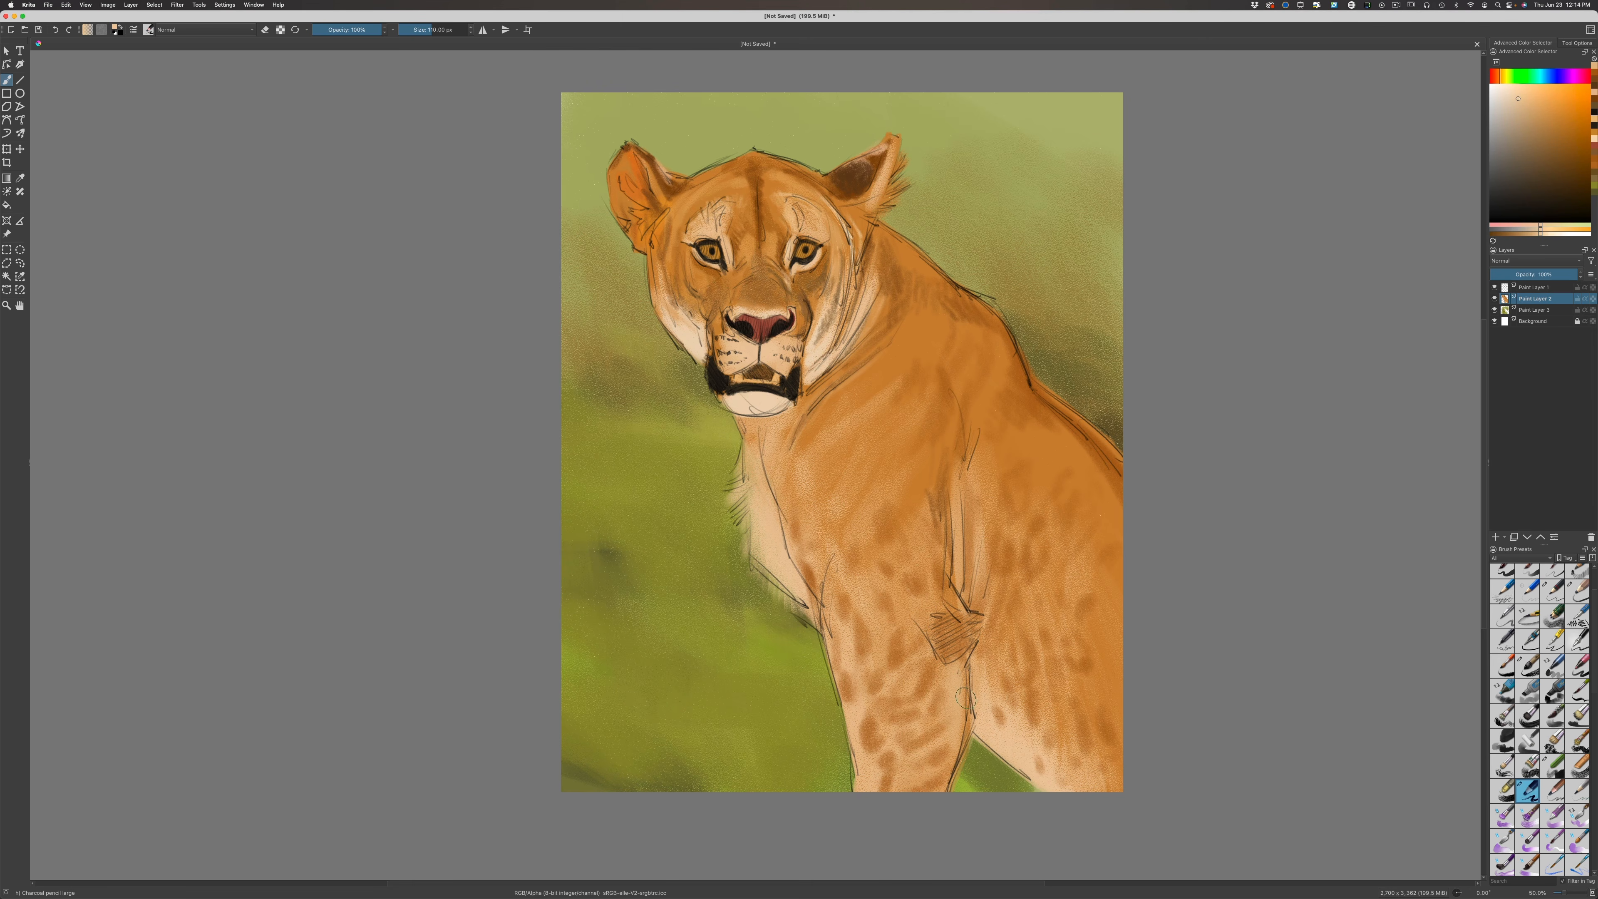
mouse_move(961, 698)
mouse_down()
mouse_move(939, 785)
mouse_move(939, 687)
mouse_move(913, 775)
mouse_move(946, 762)
mouse_move(996, 683)
mouse_move(1020, 725)
mouse_move(1025, 690)
mouse_move(1018, 736)
mouse_move(1042, 717)
mouse_move(1037, 743)
mouse_move(1052, 734)
mouse_move(1056, 755)
mouse_move(1070, 724)
mouse_move(1095, 786)
mouse_up()
mouse_move(1087, 696)
mouse_down()
mouse_move(1120, 726)
mouse_move(1089, 753)
mouse_move(1102, 761)
mouse_move(1102, 673)
mouse_move(1123, 709)
mouse_move(1105, 661)
mouse_move(1101, 701)
mouse_move(1066, 680)
mouse_move(1043, 632)
mouse_move(1065, 689)
mouse_move(1038, 708)
mouse_move(1038, 650)
mouse_move(1004, 660)
mouse_move(997, 641)
mouse_move(990, 679)
mouse_move(981, 648)
mouse_up()
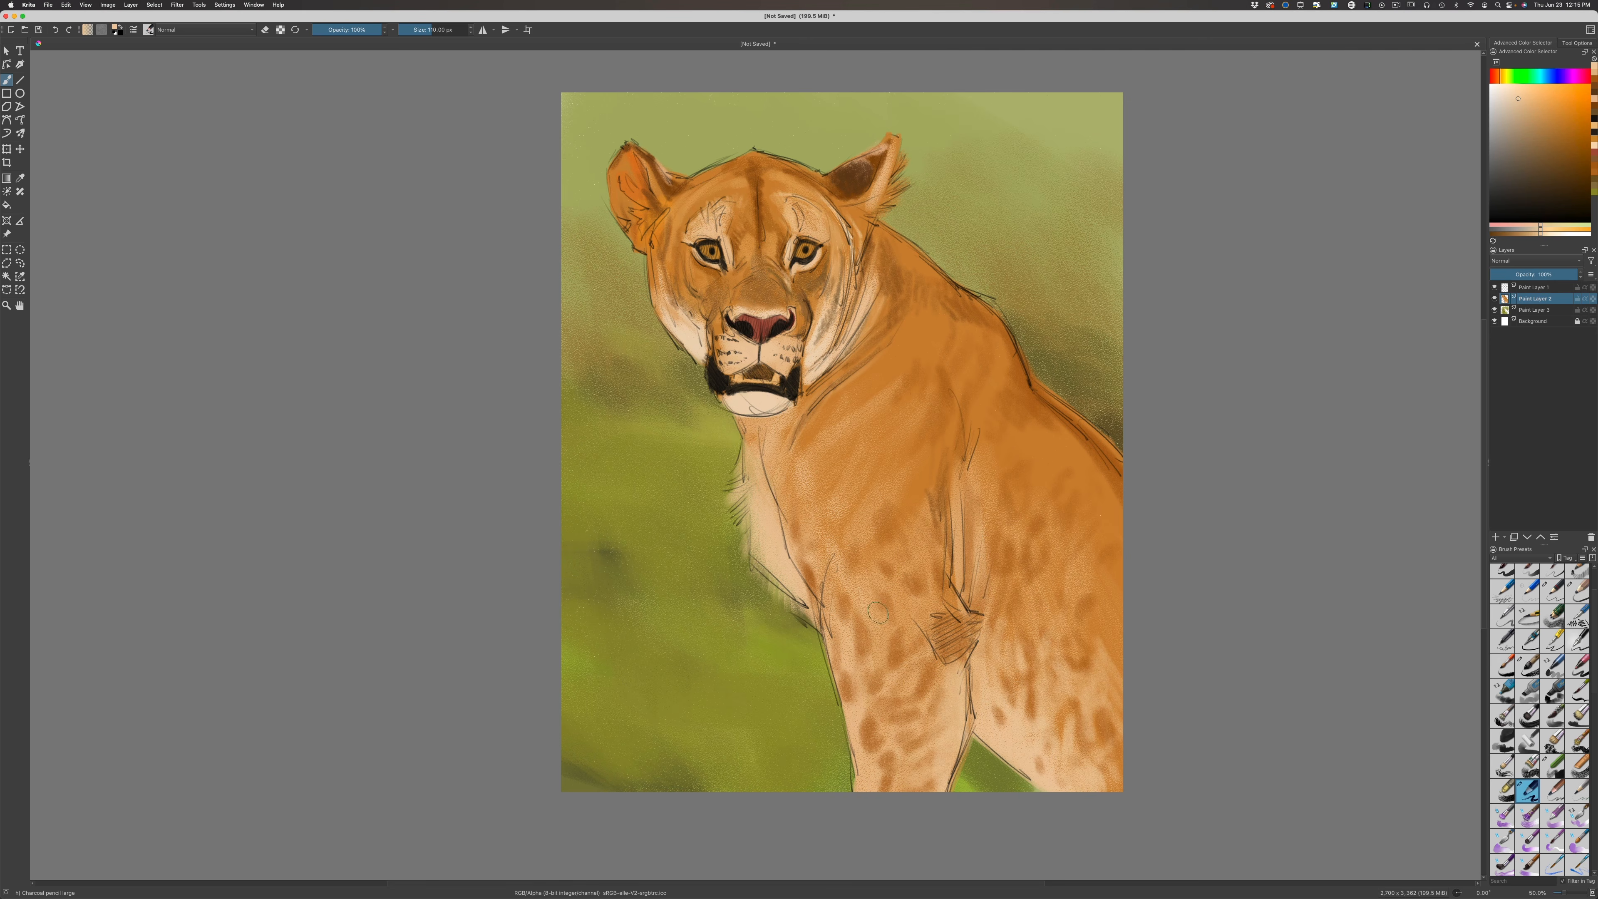
mouse_move(911, 721)
mouse_down()
mouse_move(922, 696)
mouse_move(877, 713)
mouse_move(919, 661)
mouse_move(928, 591)
mouse_move(946, 590)
mouse_move(940, 602)
mouse_move(922, 574)
mouse_up()
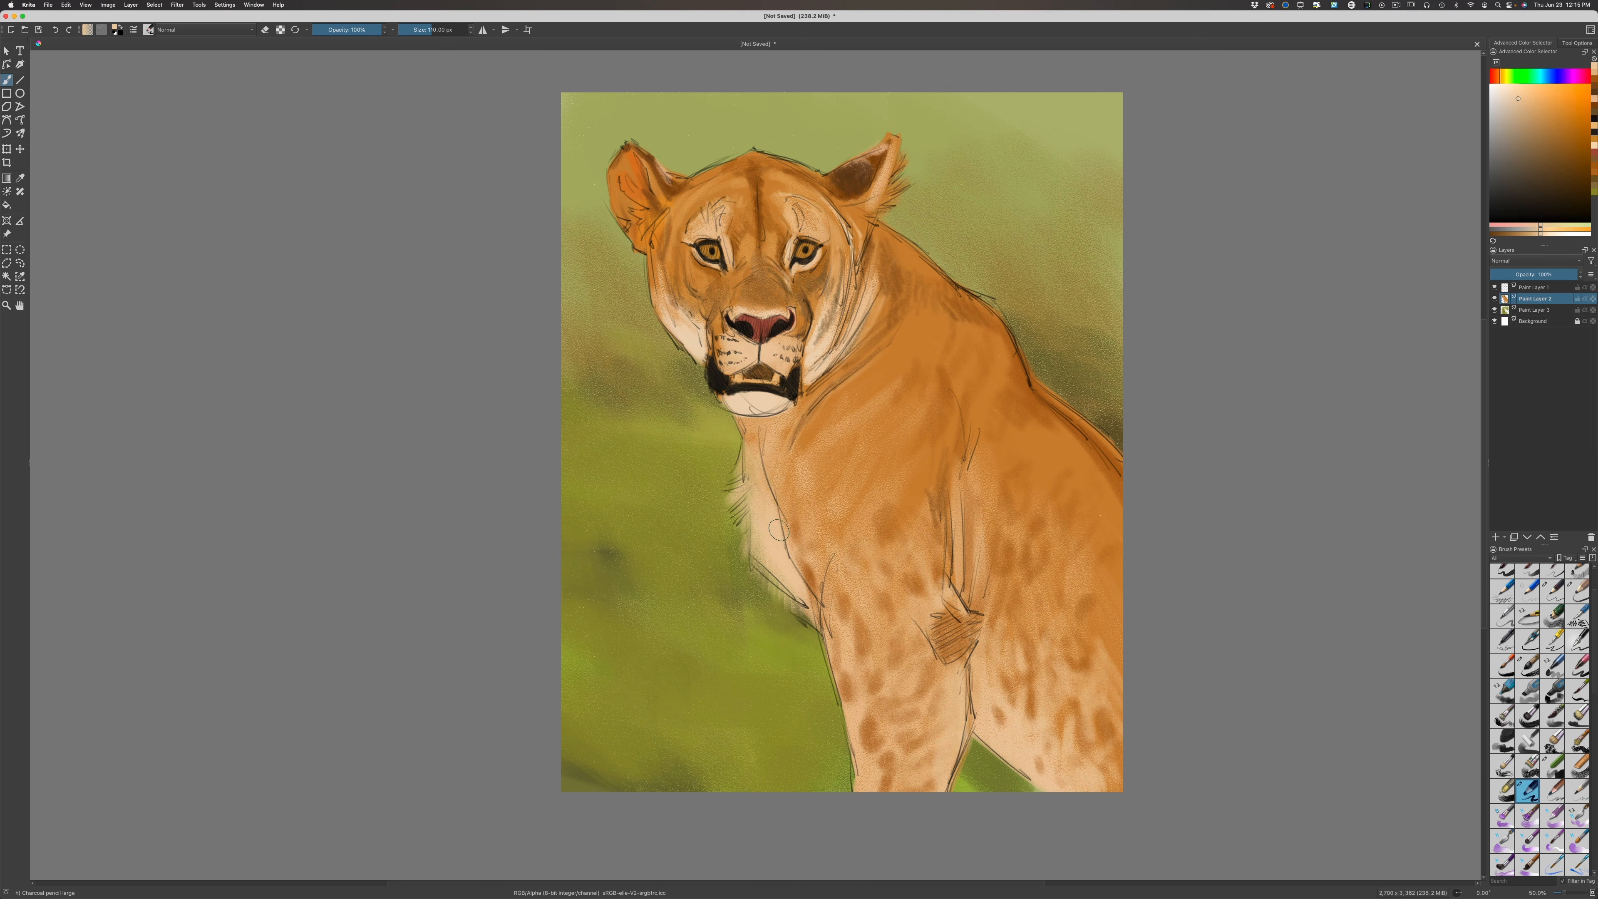
Choose a lighter cream, and brighten the fur on the throat and front of the chest
click(1507, 95)
drag(751, 499, 749, 487)
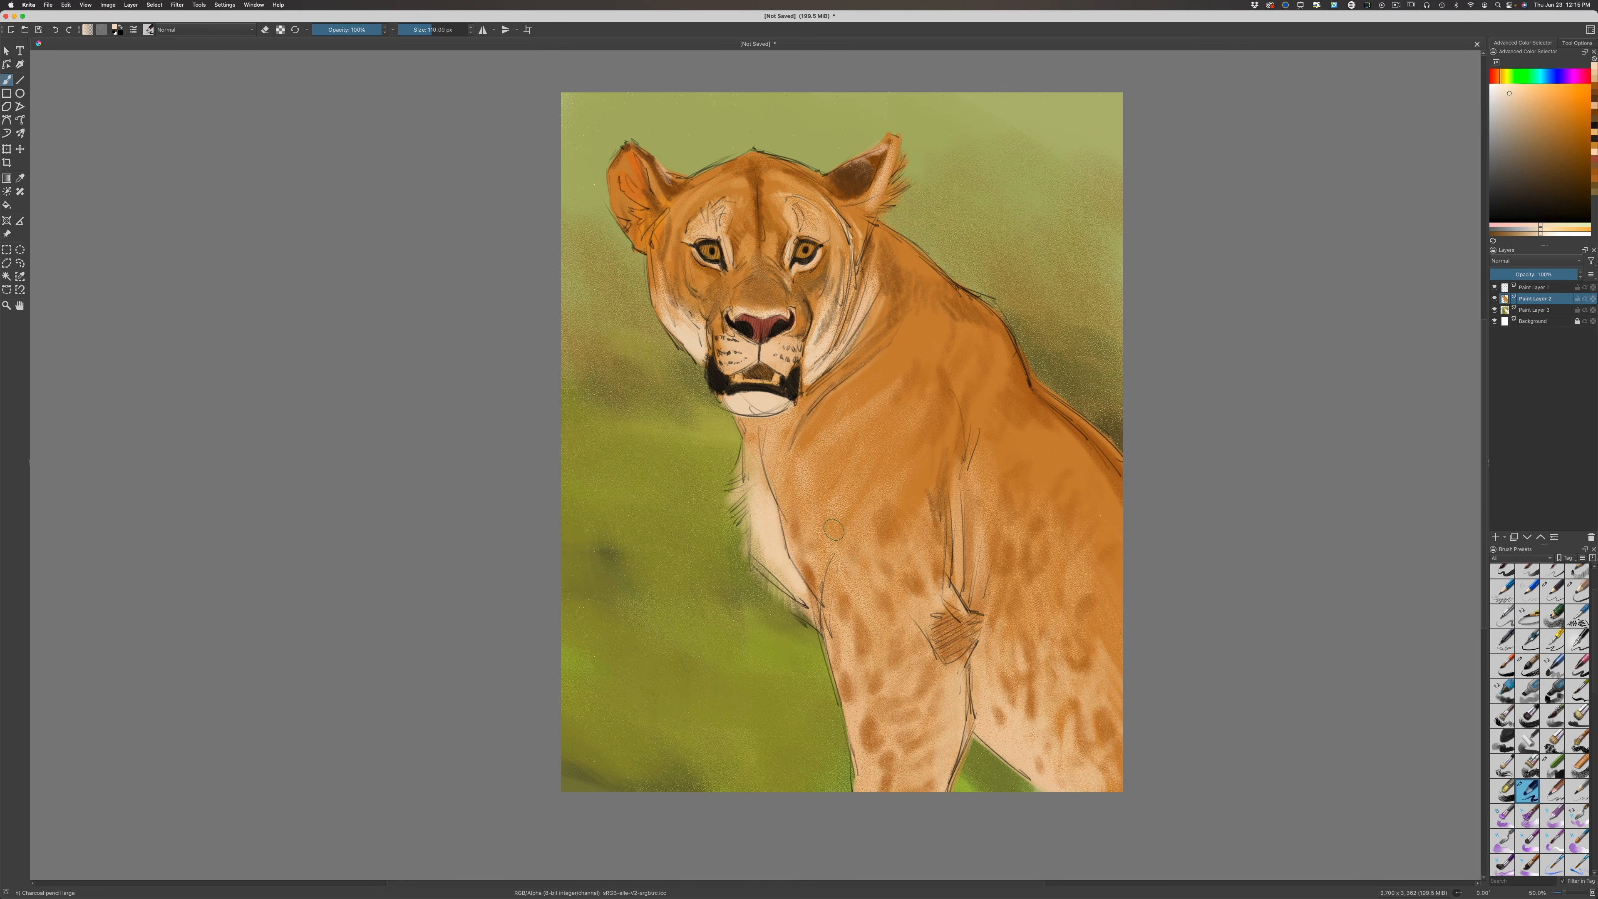
mouse_move(1587, 307)
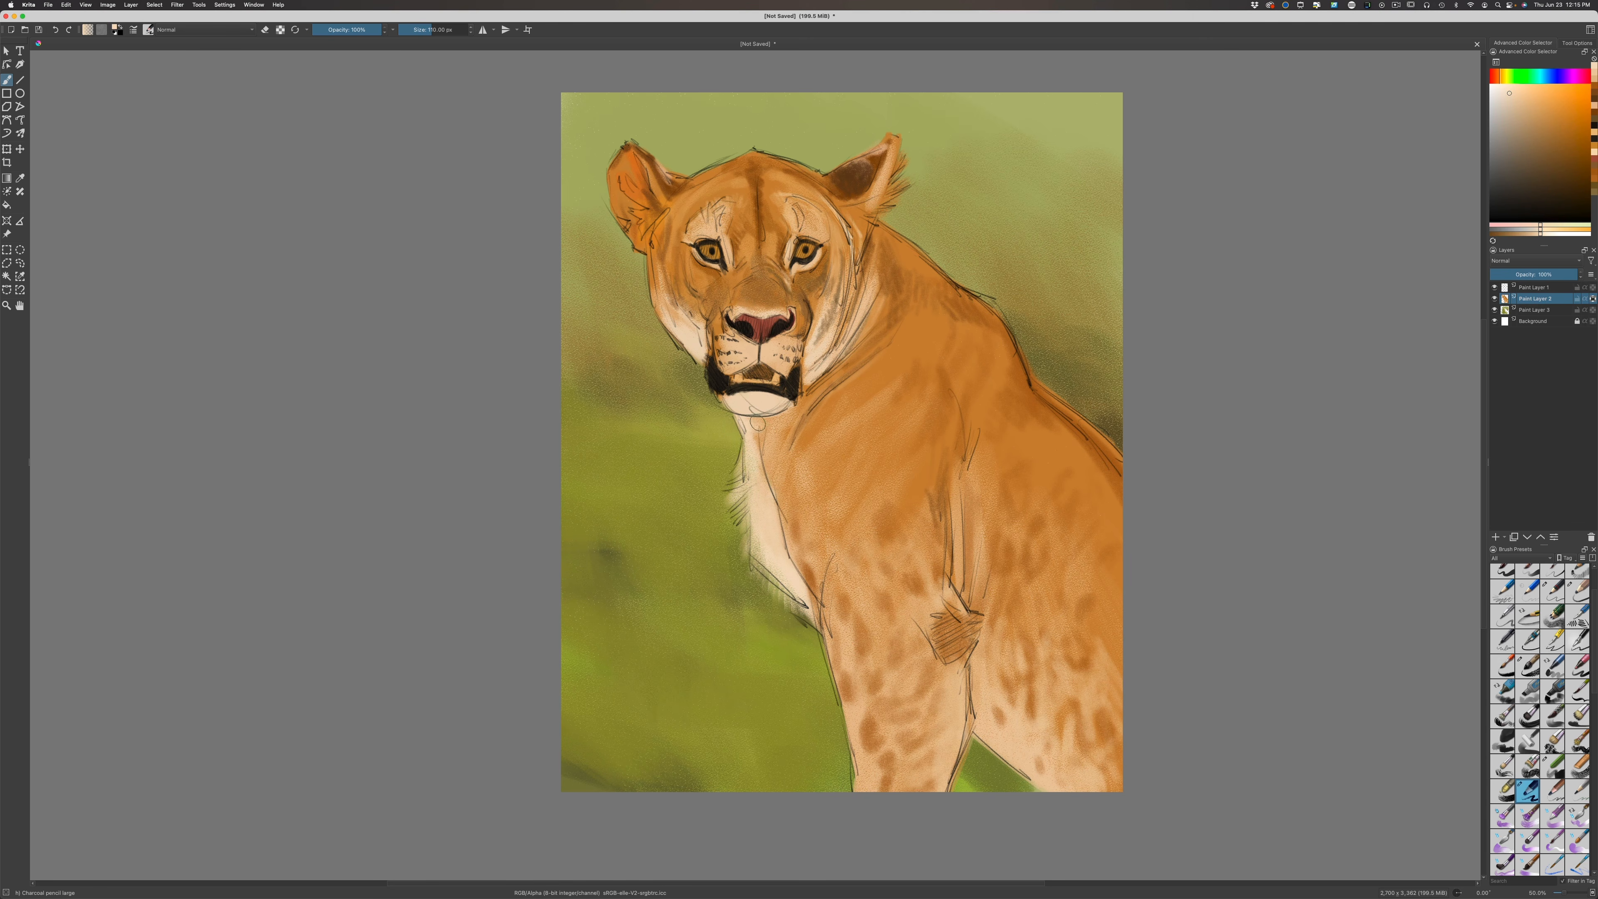
drag(755, 446, 791, 525)
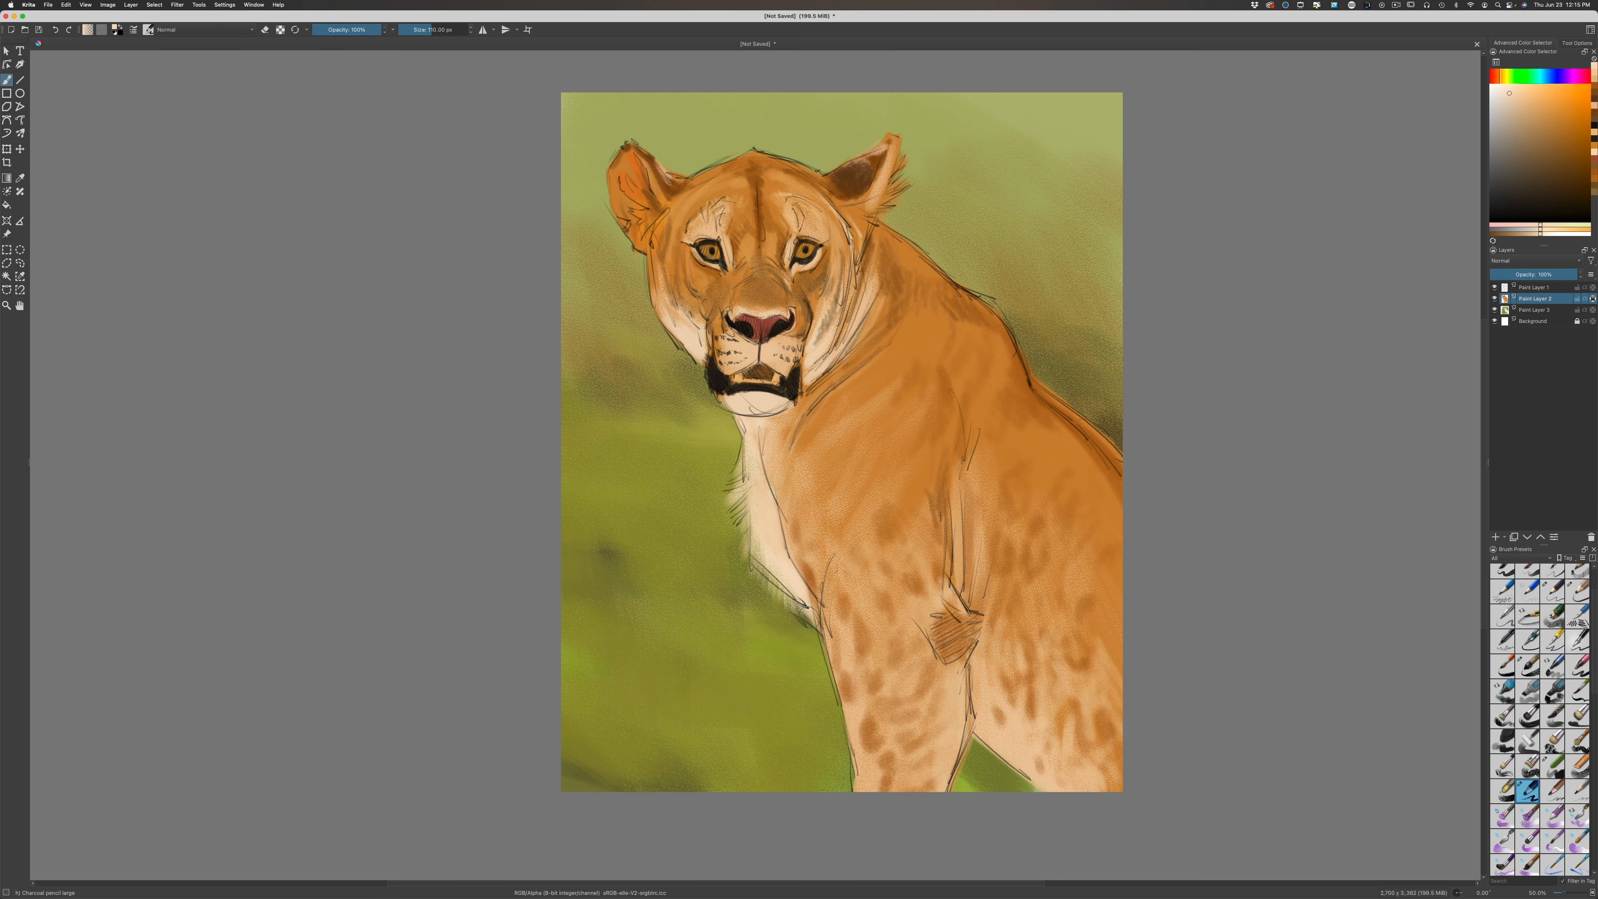
Choose an off-white, and brighten the chin and muzzle, reducing the brush size
click(1503, 94)
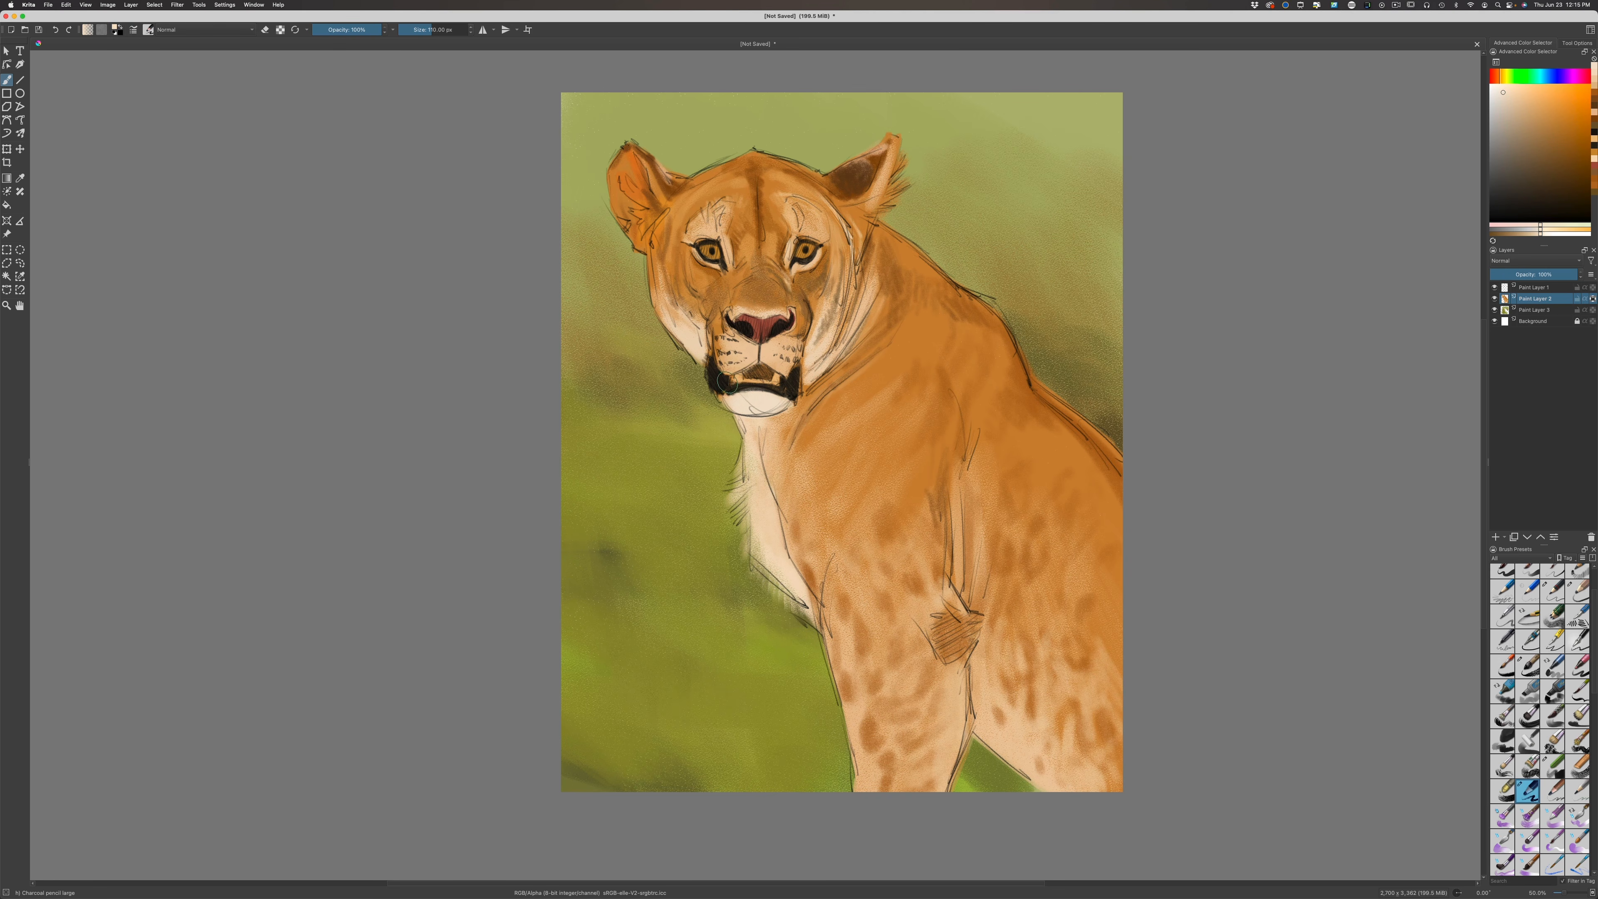
mouse_move(810, 346)
mouse_down()
mouse_move(799, 395)
mouse_move(781, 340)
mouse_move(773, 355)
mouse_move(802, 305)
mouse_move(761, 352)
mouse_up()
key(bracketleft)
key(bracketleft)
key(bracketleft)
key(bracketleft)
key(bracketleft)
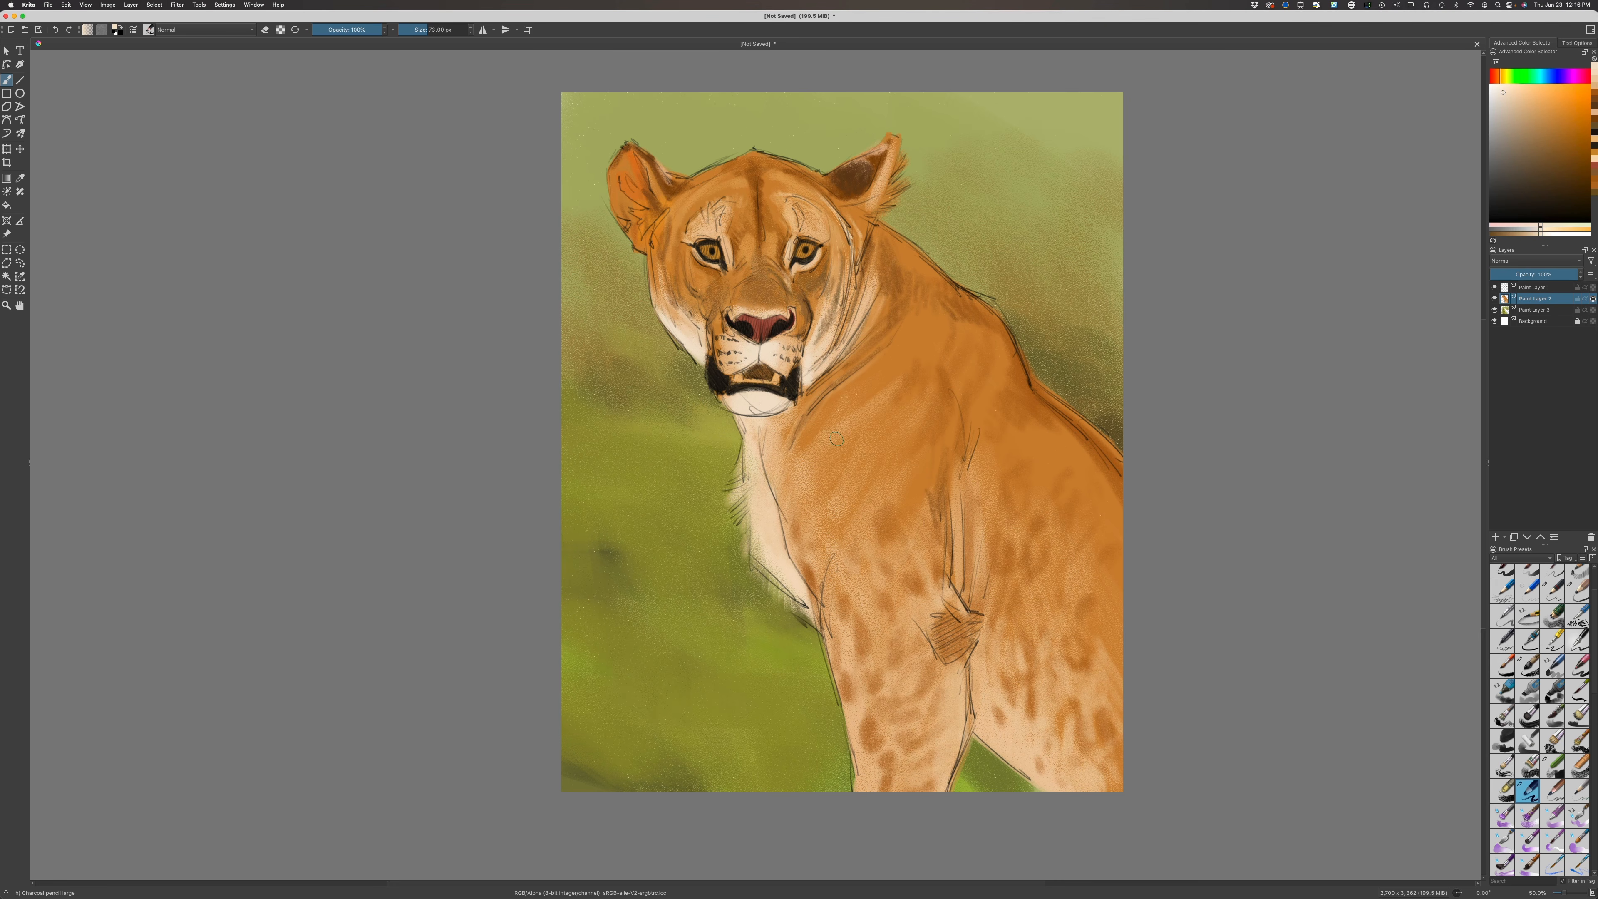
Shade the neck beside the jaw in brown, and deepen the inside of the ear nearest the back with a darker brown
click(1565, 156)
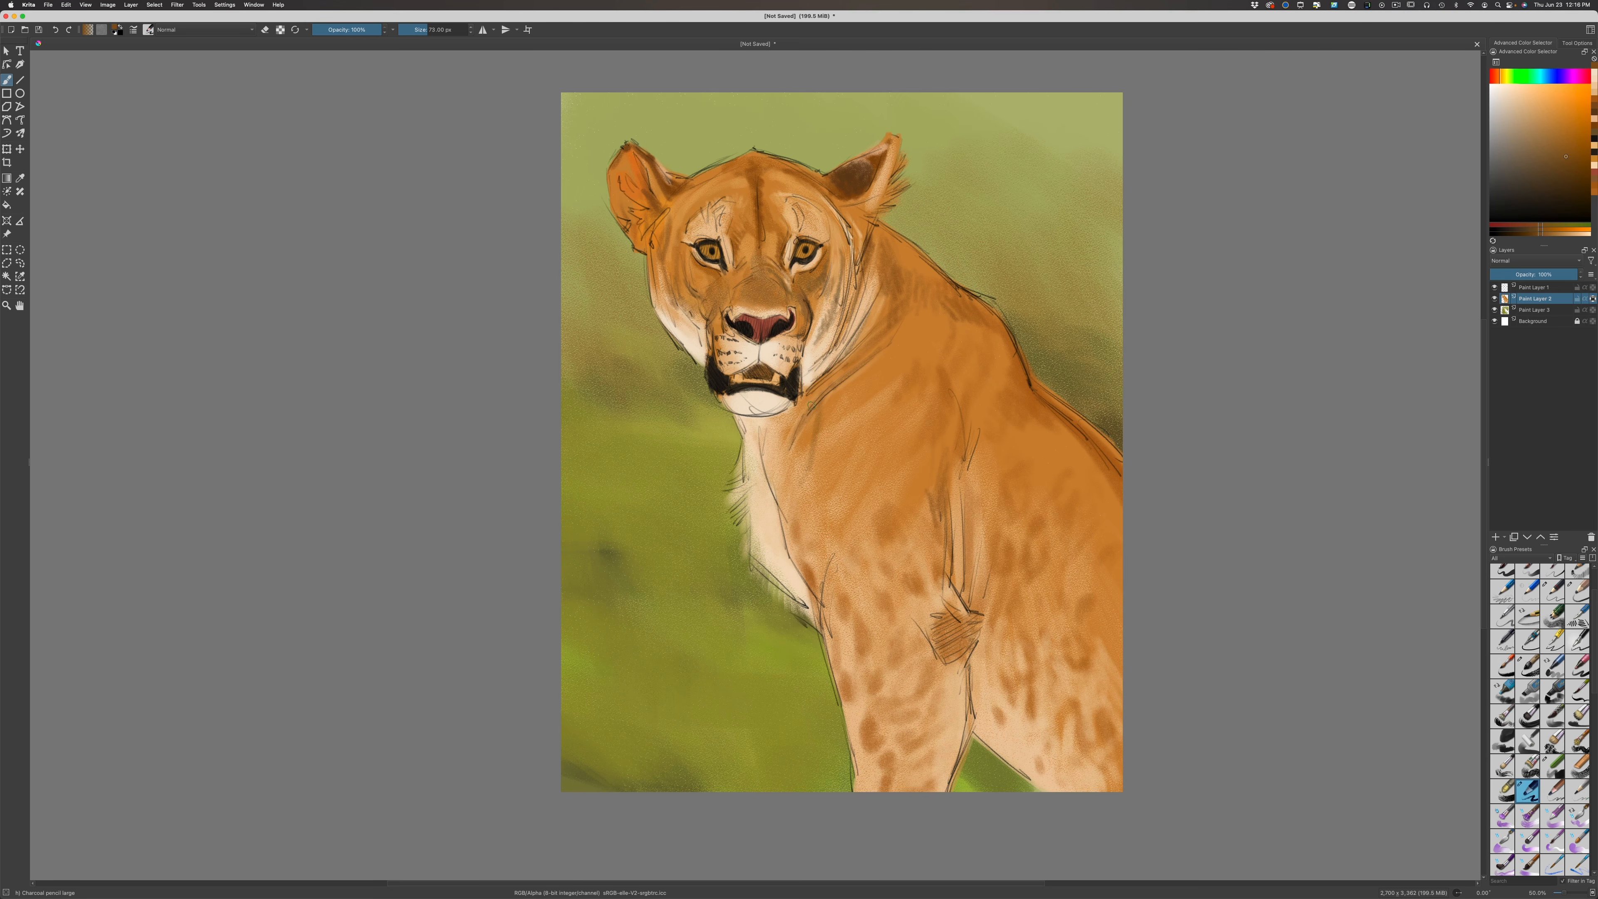
drag(836, 363, 809, 391)
click(1552, 196)
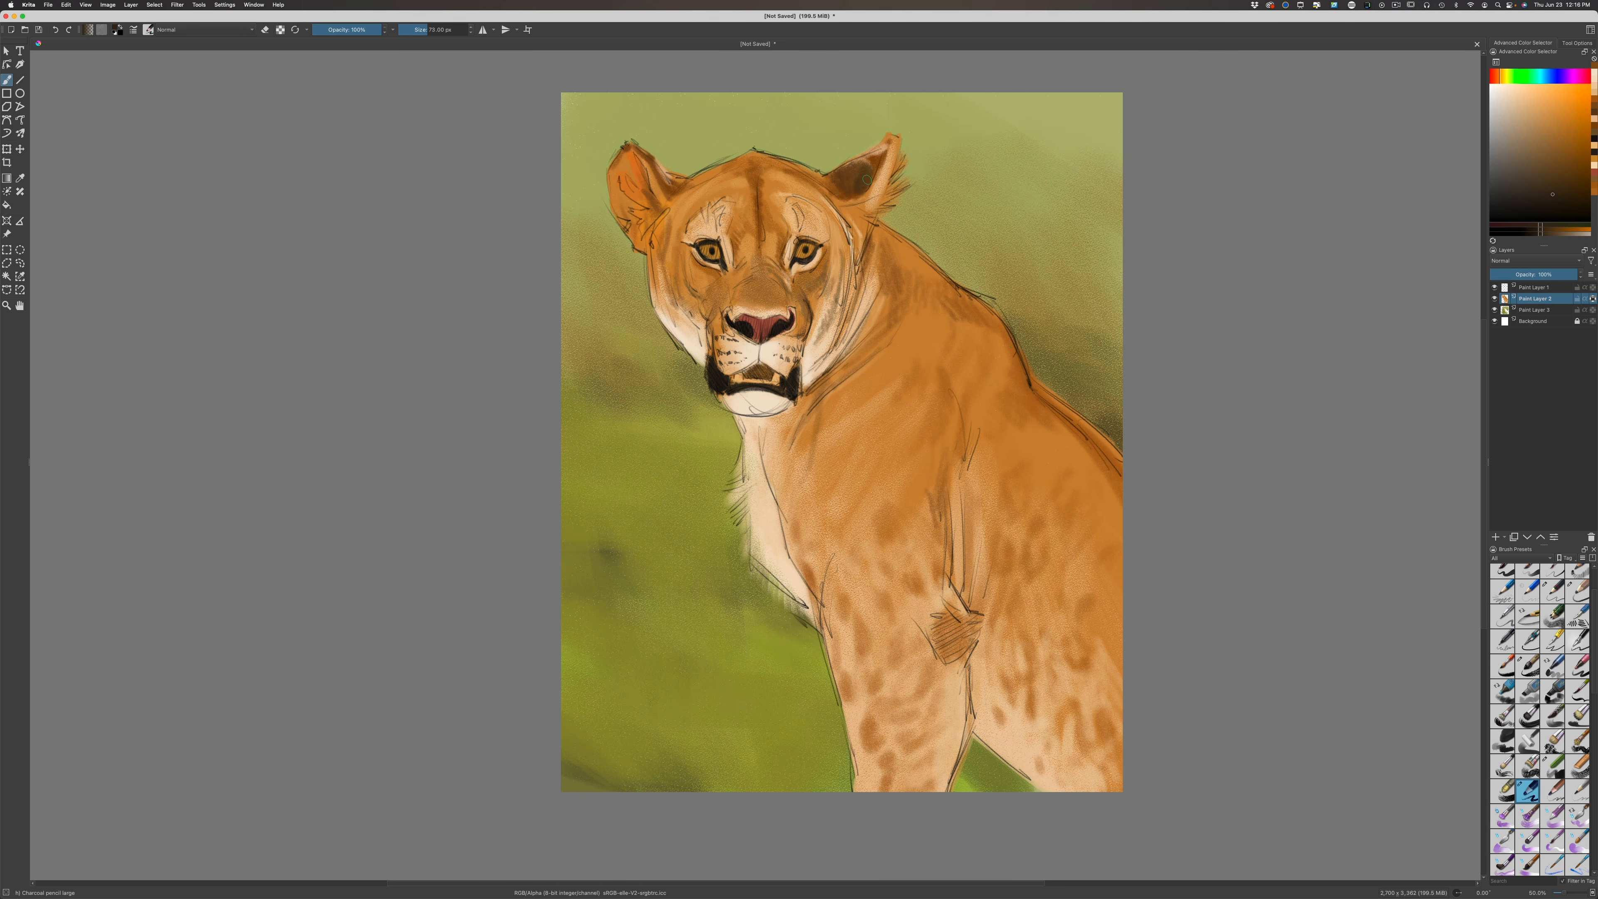
mouse_move(859, 184)
mouse_down()
mouse_move(863, 158)
mouse_move(859, 193)
mouse_up()
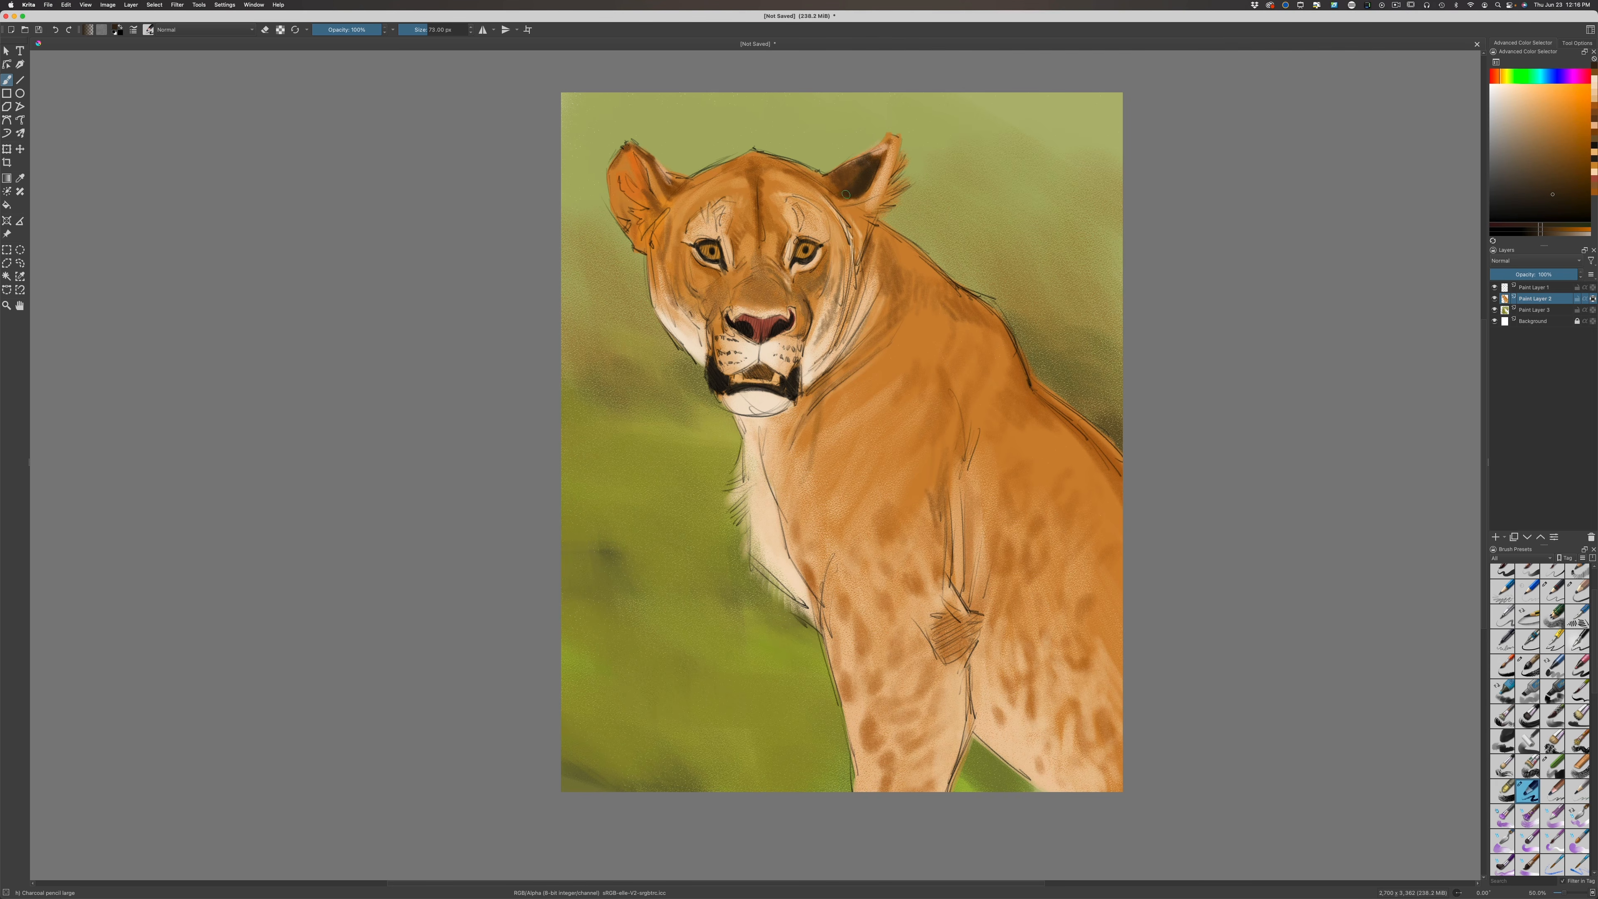
Choose a saturated orange-brown, and shade the fur behind the ear nearest the back, down the adjoining cheek, and around the other ear's base
click(1583, 162)
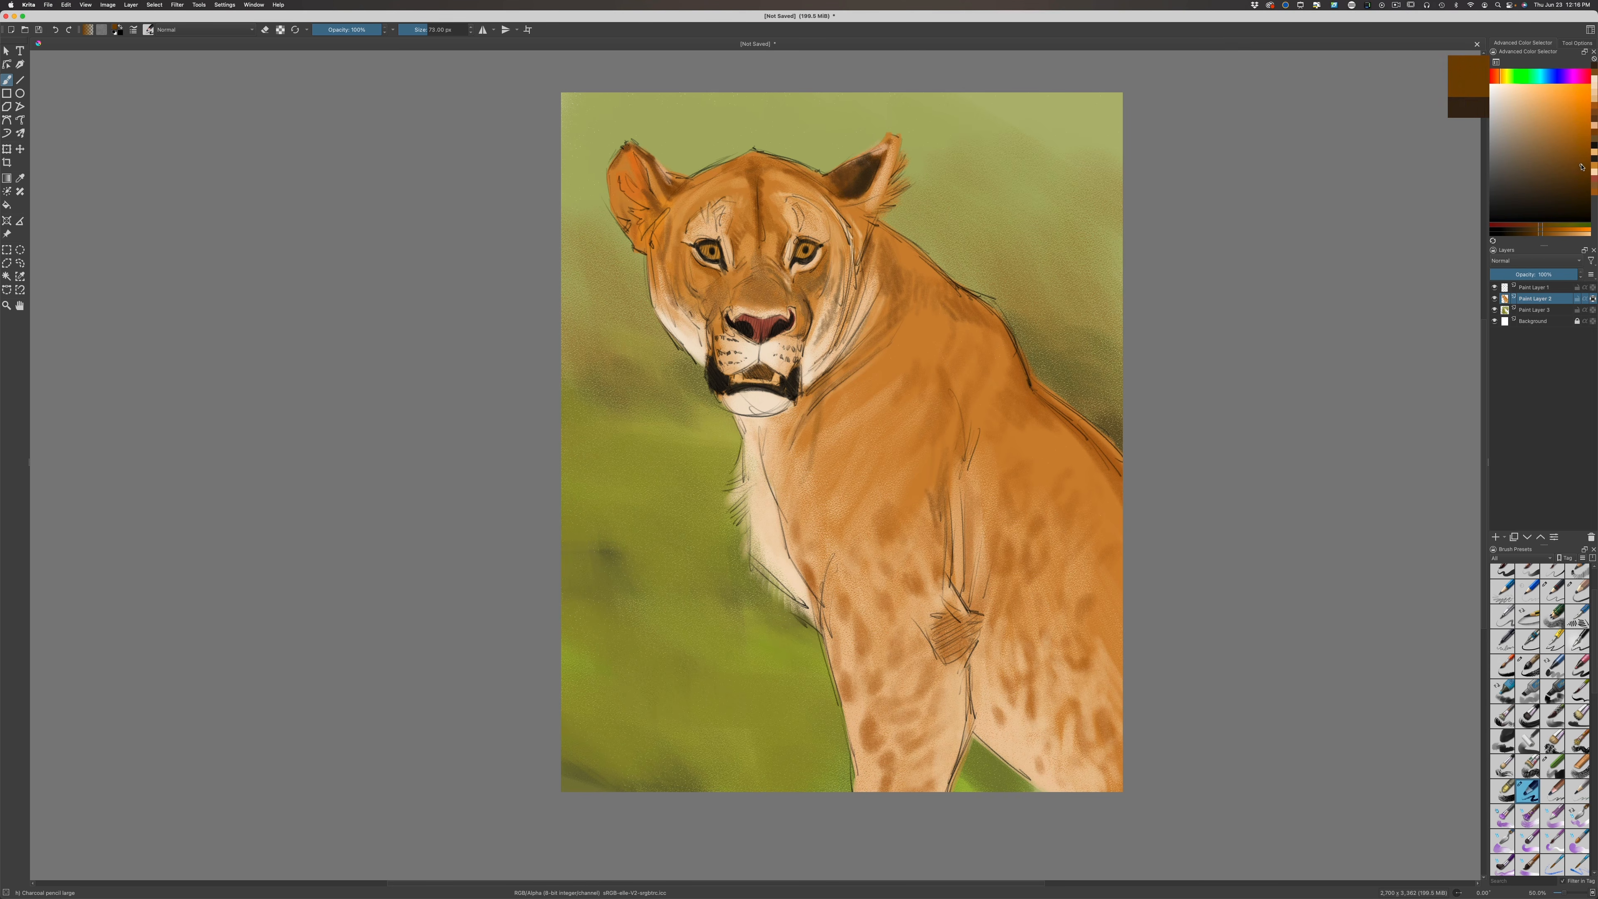
drag(1583, 153, 1582, 152)
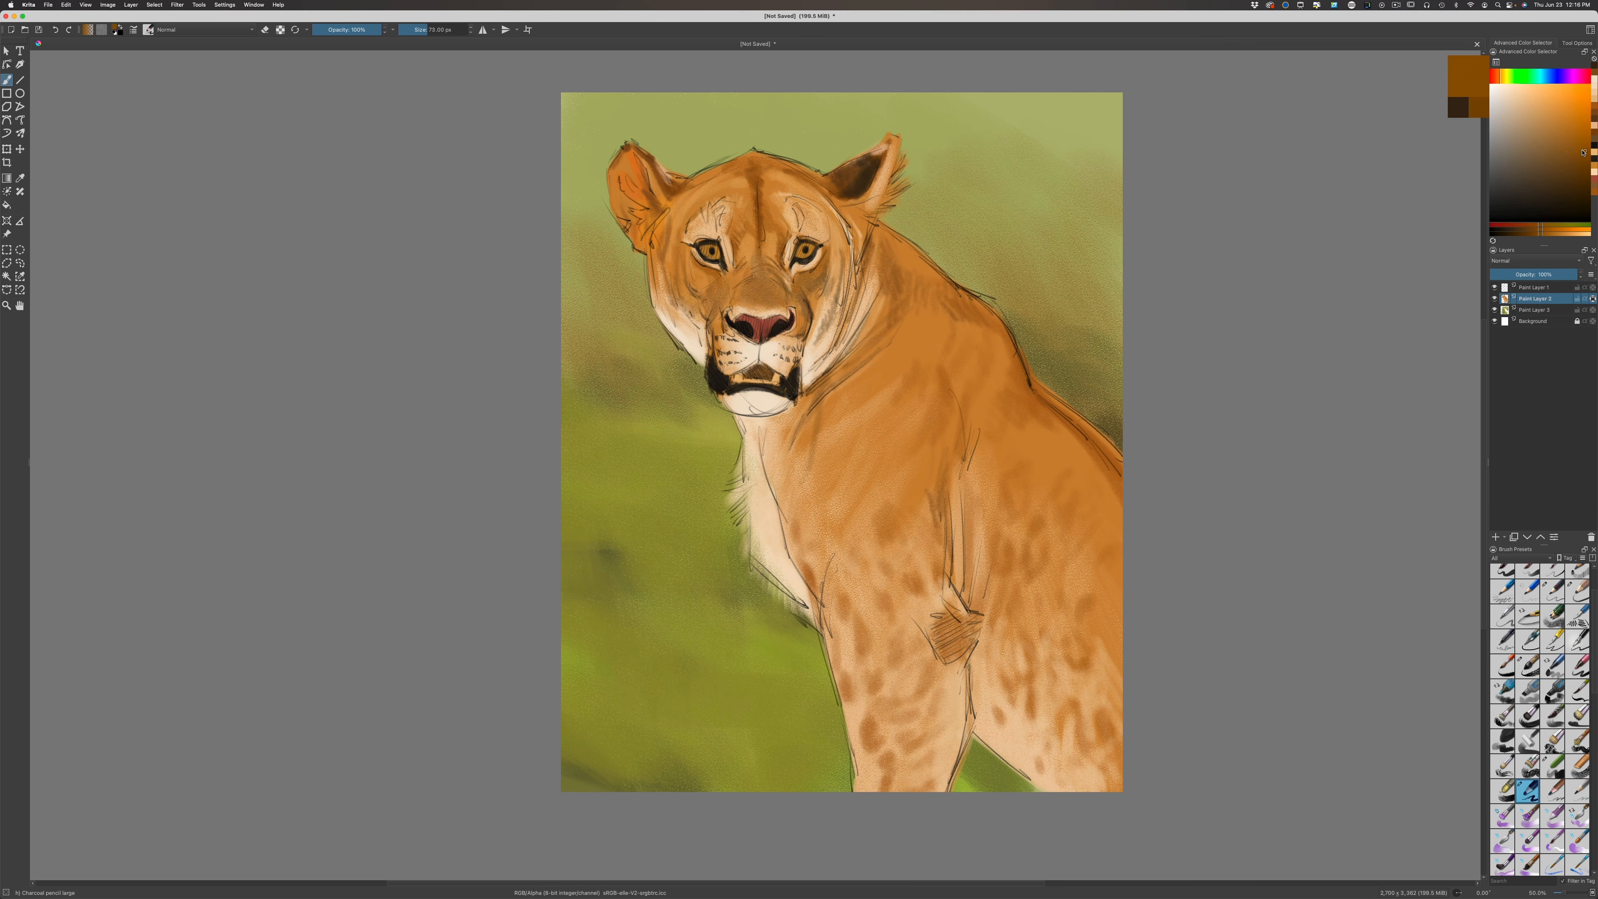
drag(882, 198, 904, 161)
mouse_move(901, 183)
mouse_down()
mouse_move(887, 212)
mouse_move(882, 193)
mouse_move(861, 213)
mouse_move(879, 188)
mouse_move(834, 195)
mouse_move(869, 209)
mouse_move(866, 232)
mouse_move(841, 205)
mouse_move(856, 259)
mouse_up()
drag(857, 257, 861, 274)
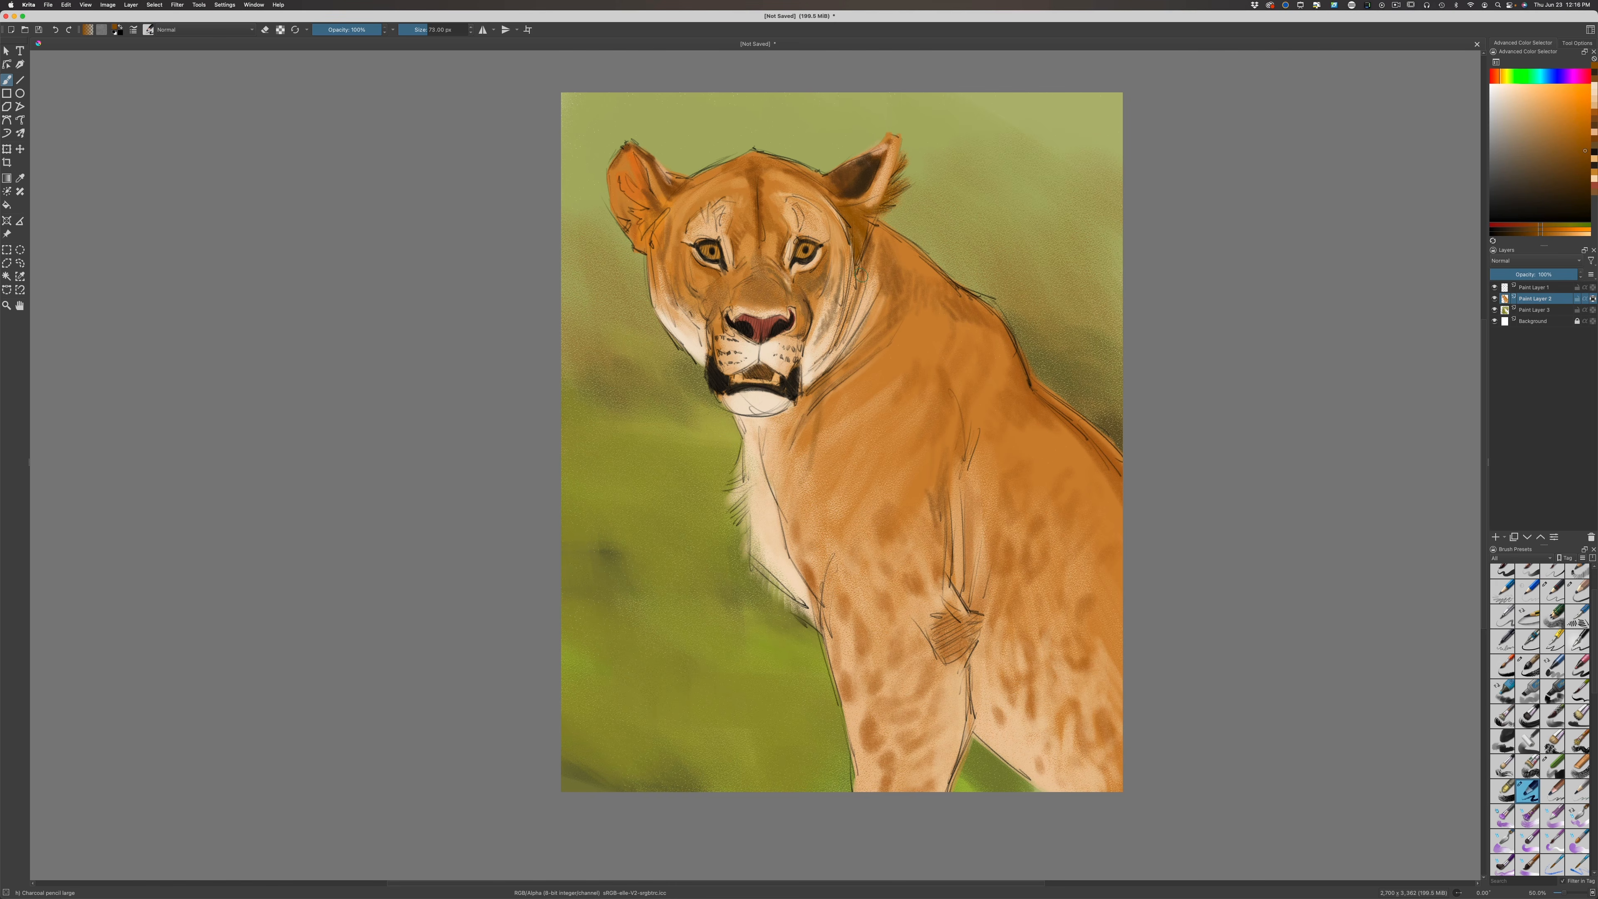
drag(658, 213, 632, 249)
drag(636, 218, 627, 236)
Add a new paint layer above Paint Layer 1, and set its blending mode to Multiply
click(1526, 288)
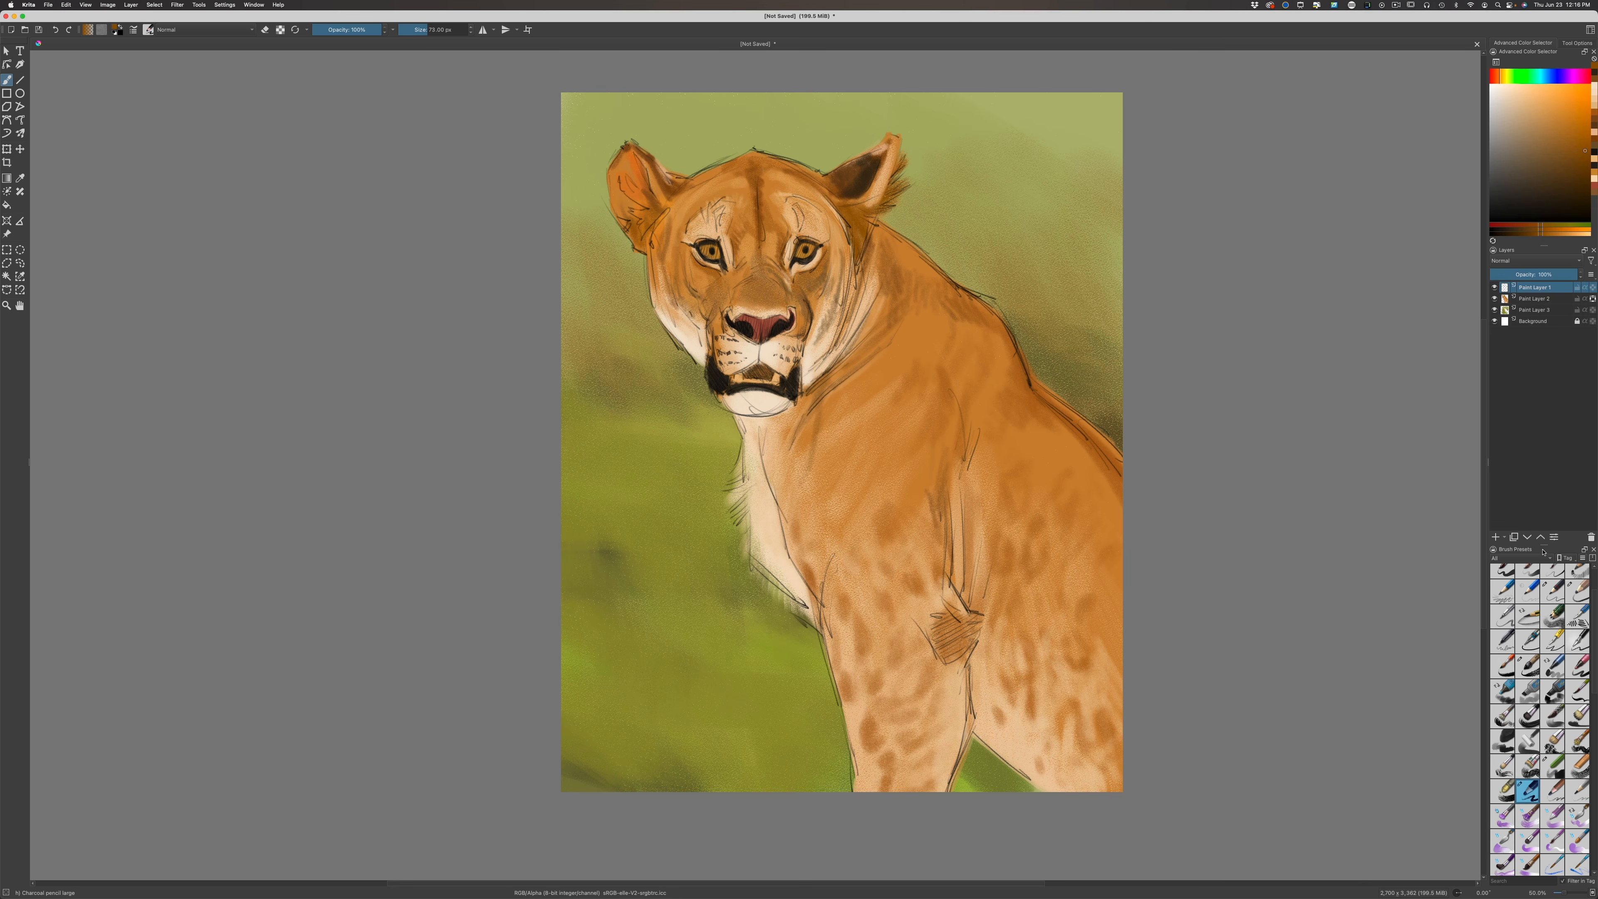
click(1496, 535)
click(1494, 260)
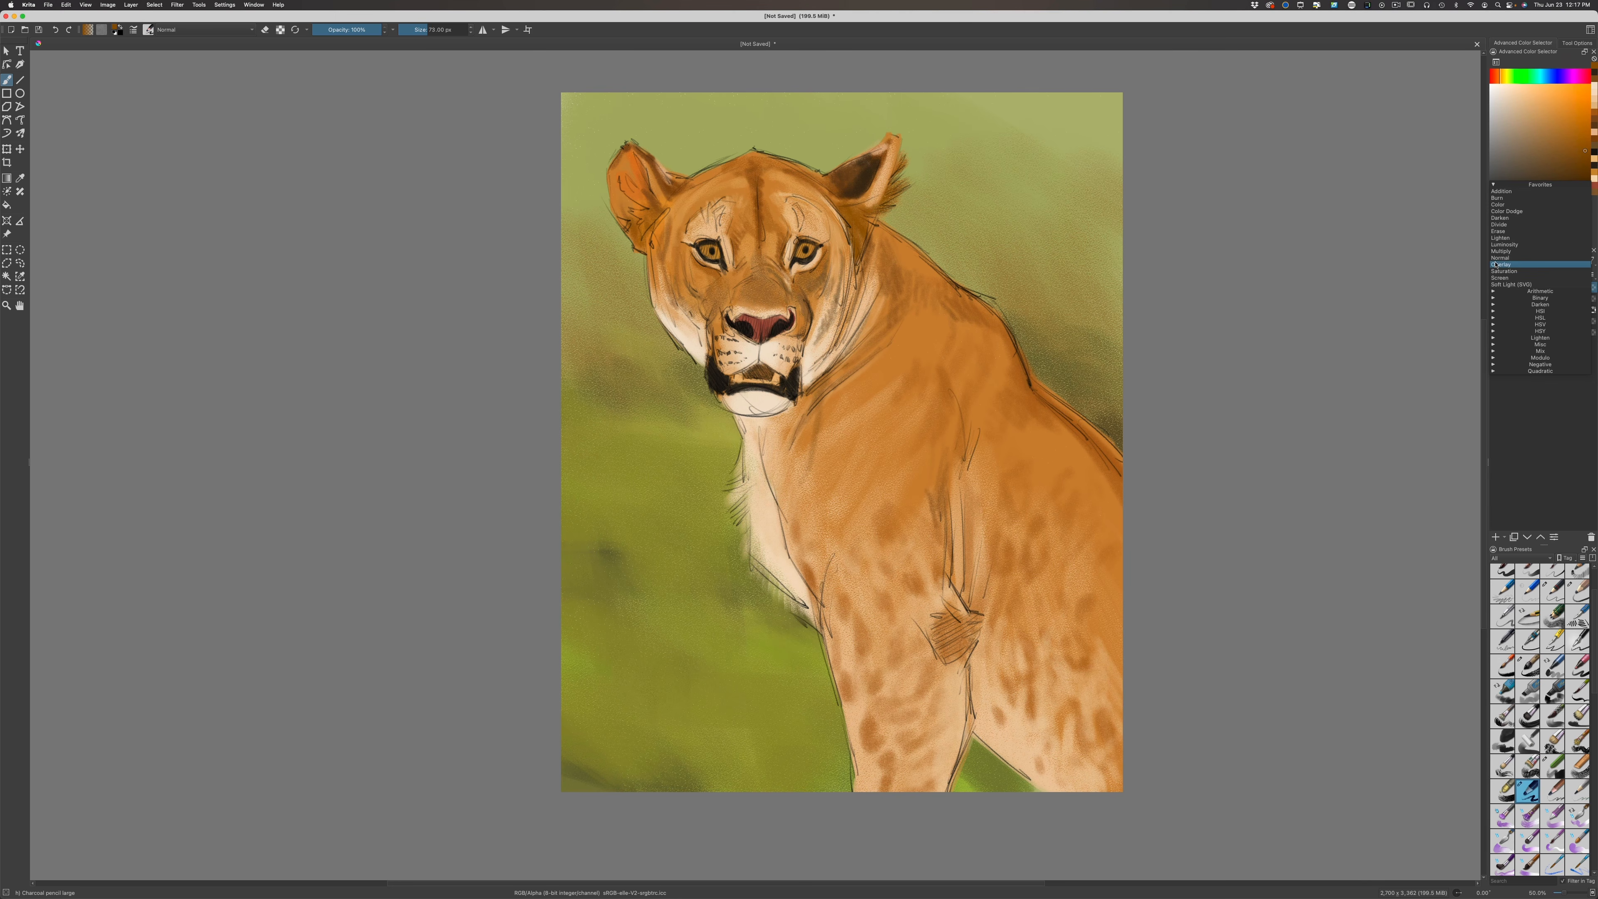
click(1496, 252)
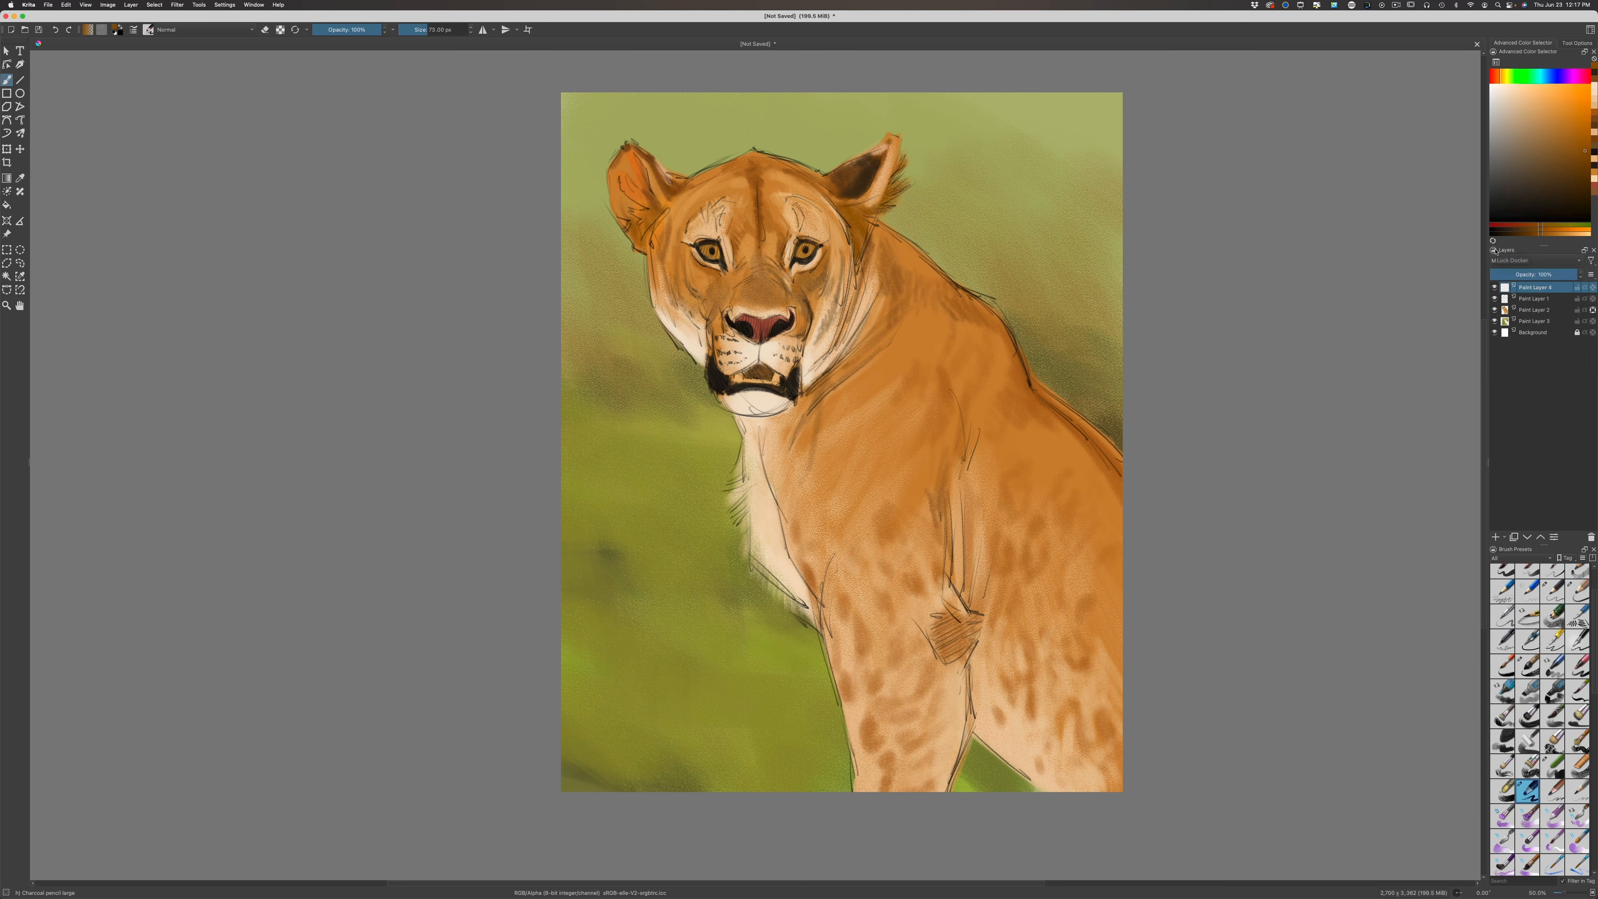
Choose a muted tan, reduce the brush size, and shade around the eye farthest from the back on the Multiply layer
click(1526, 131)
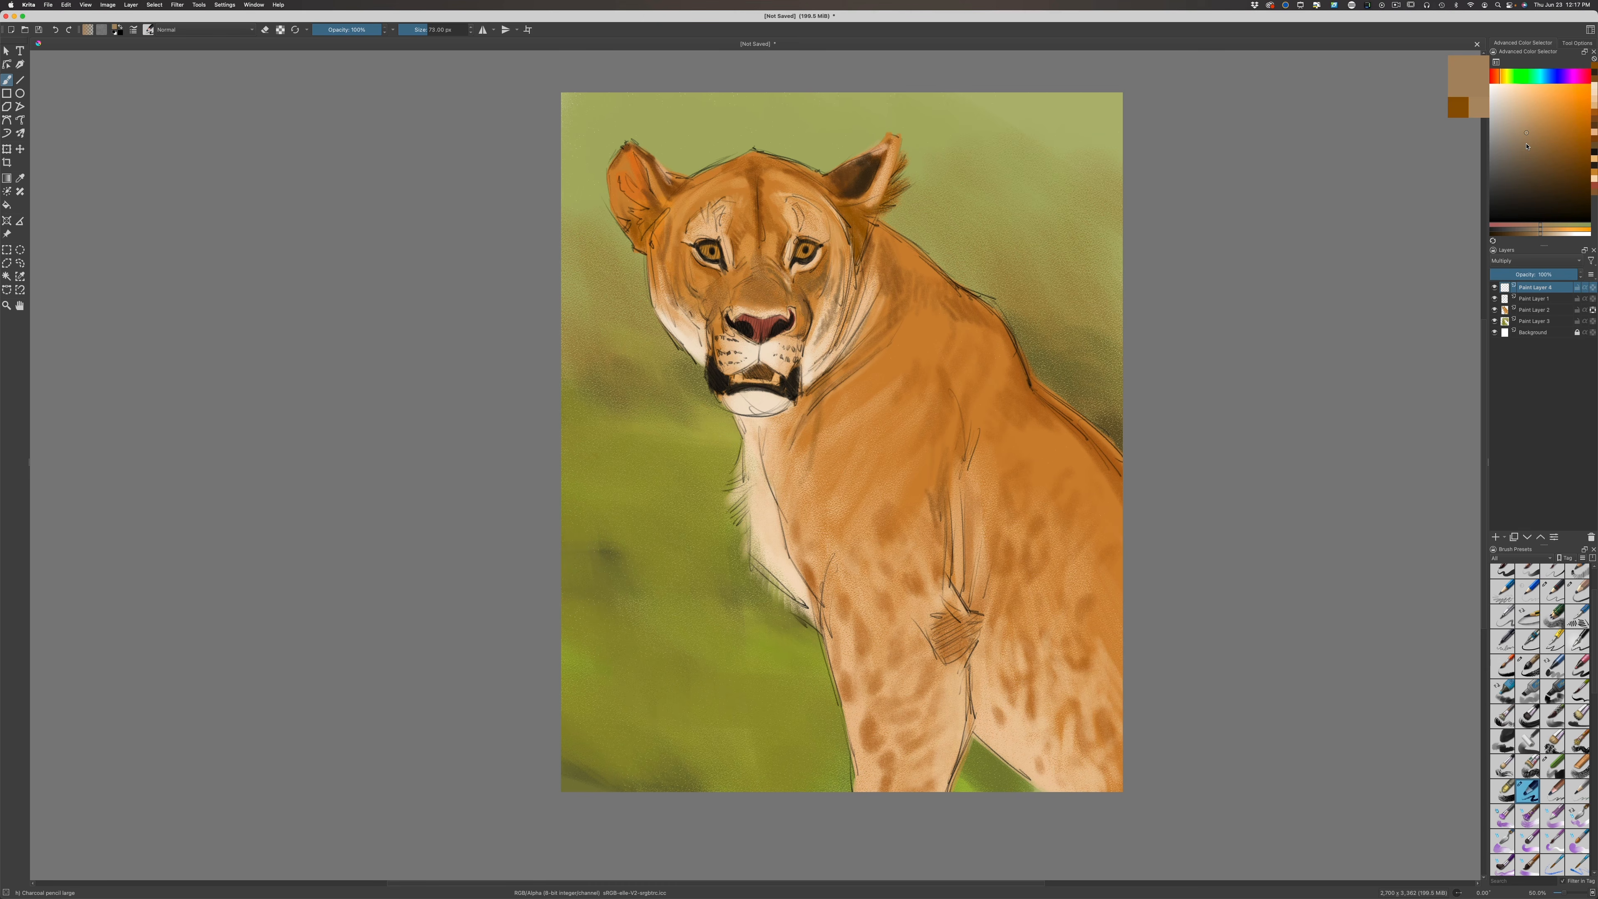
click(1590, 275)
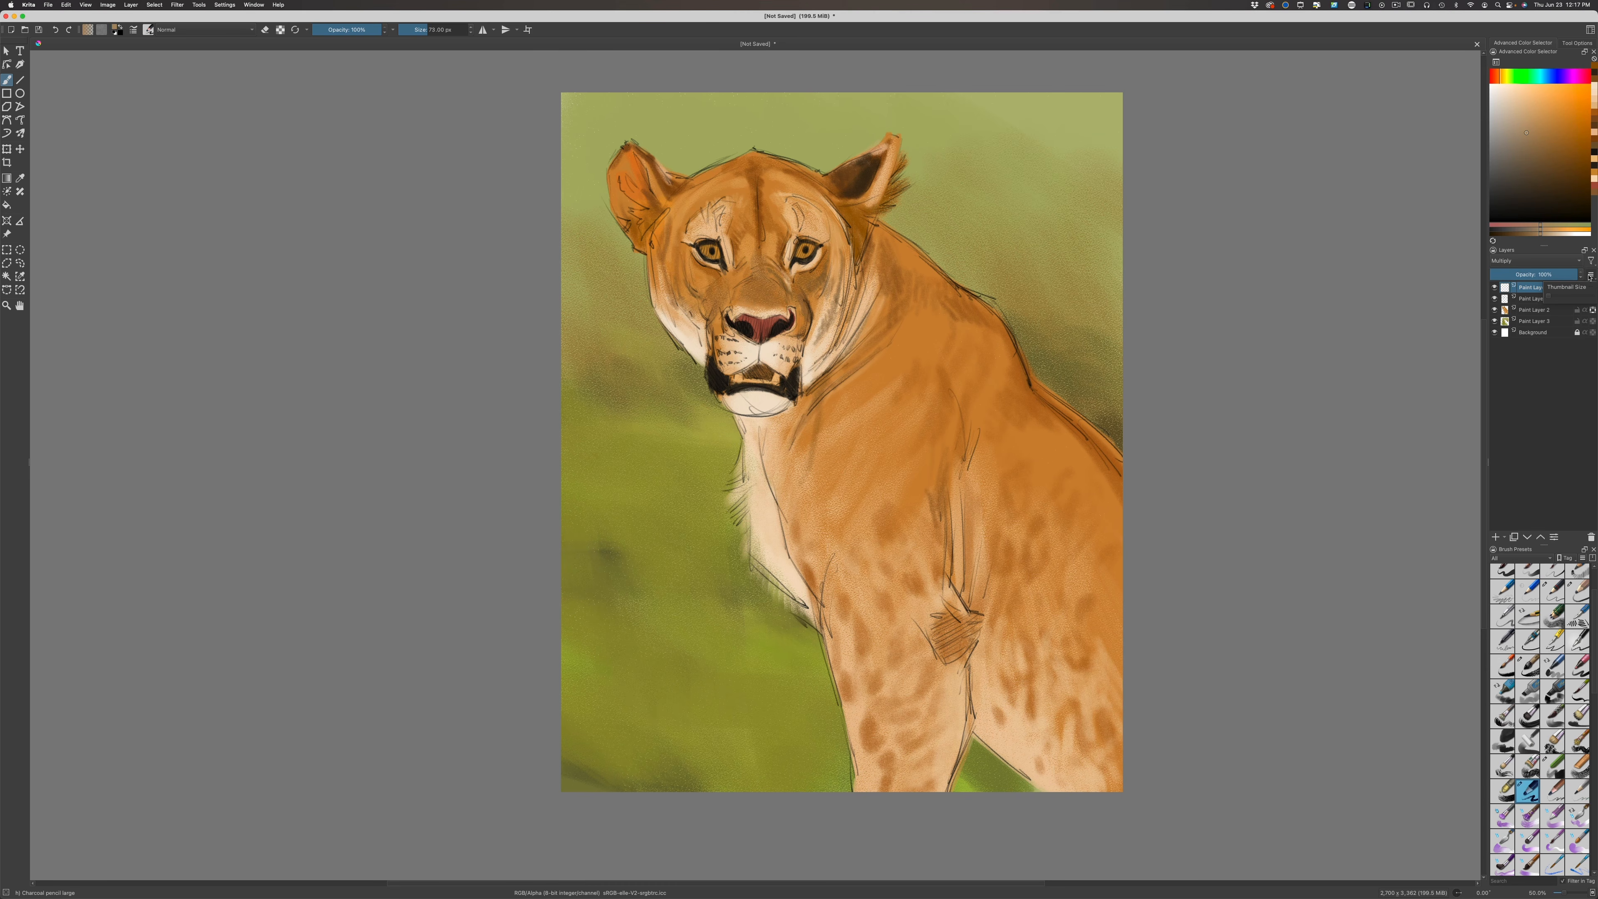
click(1589, 275)
key(bracketleft)
key(bracketleft)
mouse_move(692, 249)
mouse_down()
mouse_move(699, 239)
mouse_move(691, 250)
mouse_move(715, 219)
mouse_move(716, 276)
mouse_move(698, 249)
mouse_up()
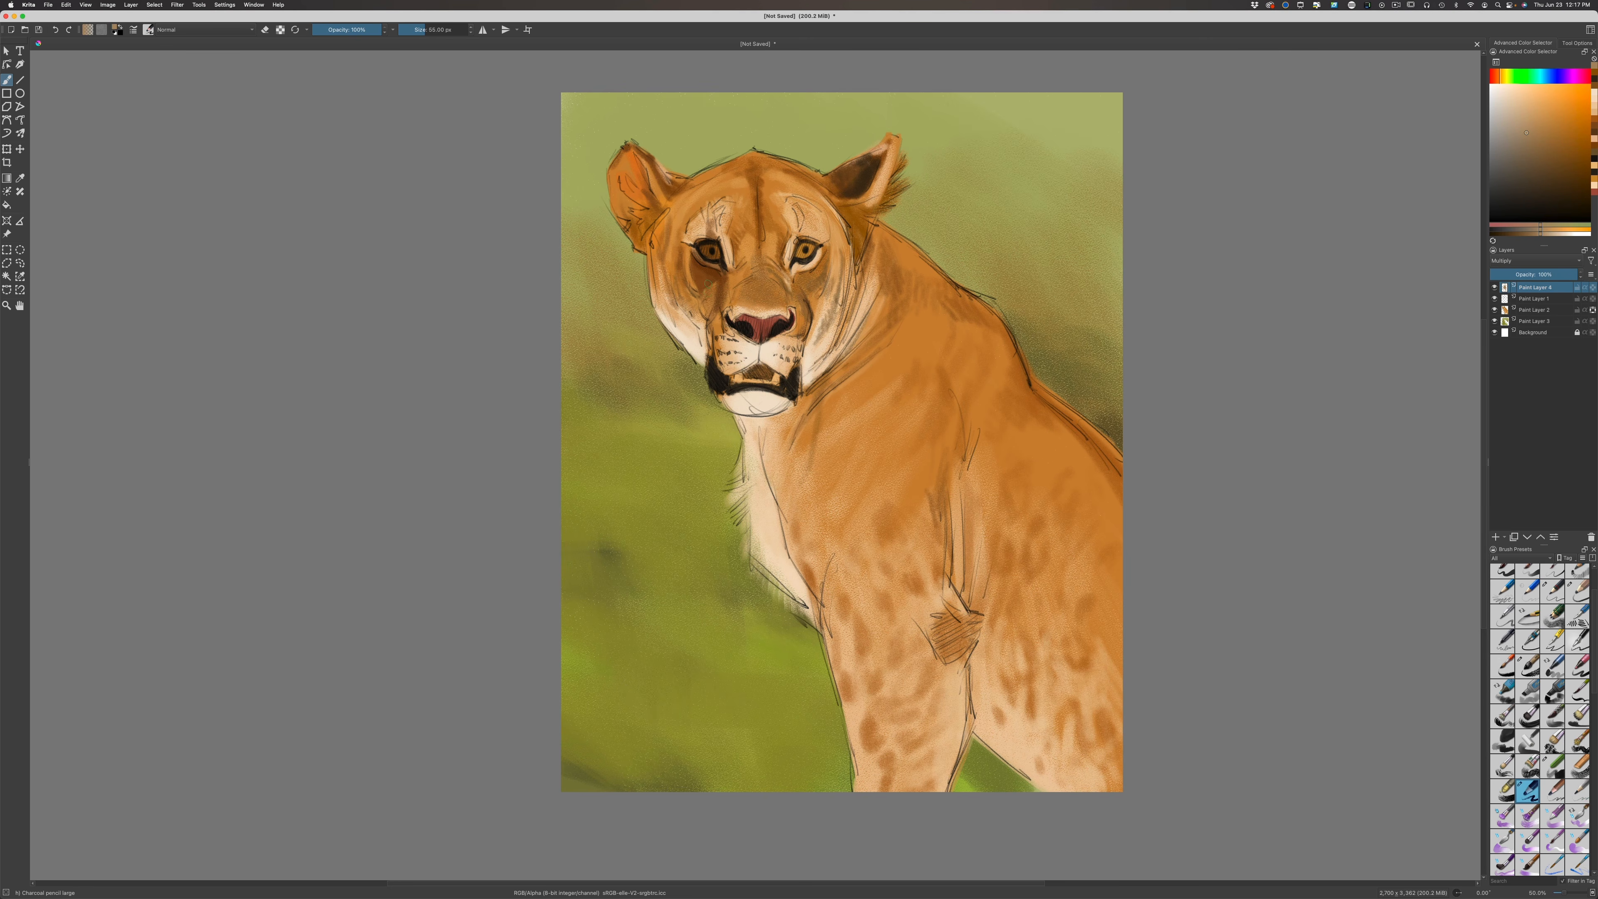
Paint brown Multiply shading around the lioness's eye on the left of the face, along the nose bridge and on the forehead
drag(709, 284, 707, 301)
mouse_move(748, 302)
mouse_down()
mouse_move(739, 328)
mouse_move(761, 312)
mouse_move(763, 267)
mouse_move(736, 238)
mouse_move(724, 268)
mouse_move(714, 228)
mouse_move(746, 206)
mouse_move(716, 208)
mouse_move(735, 183)
mouse_up()
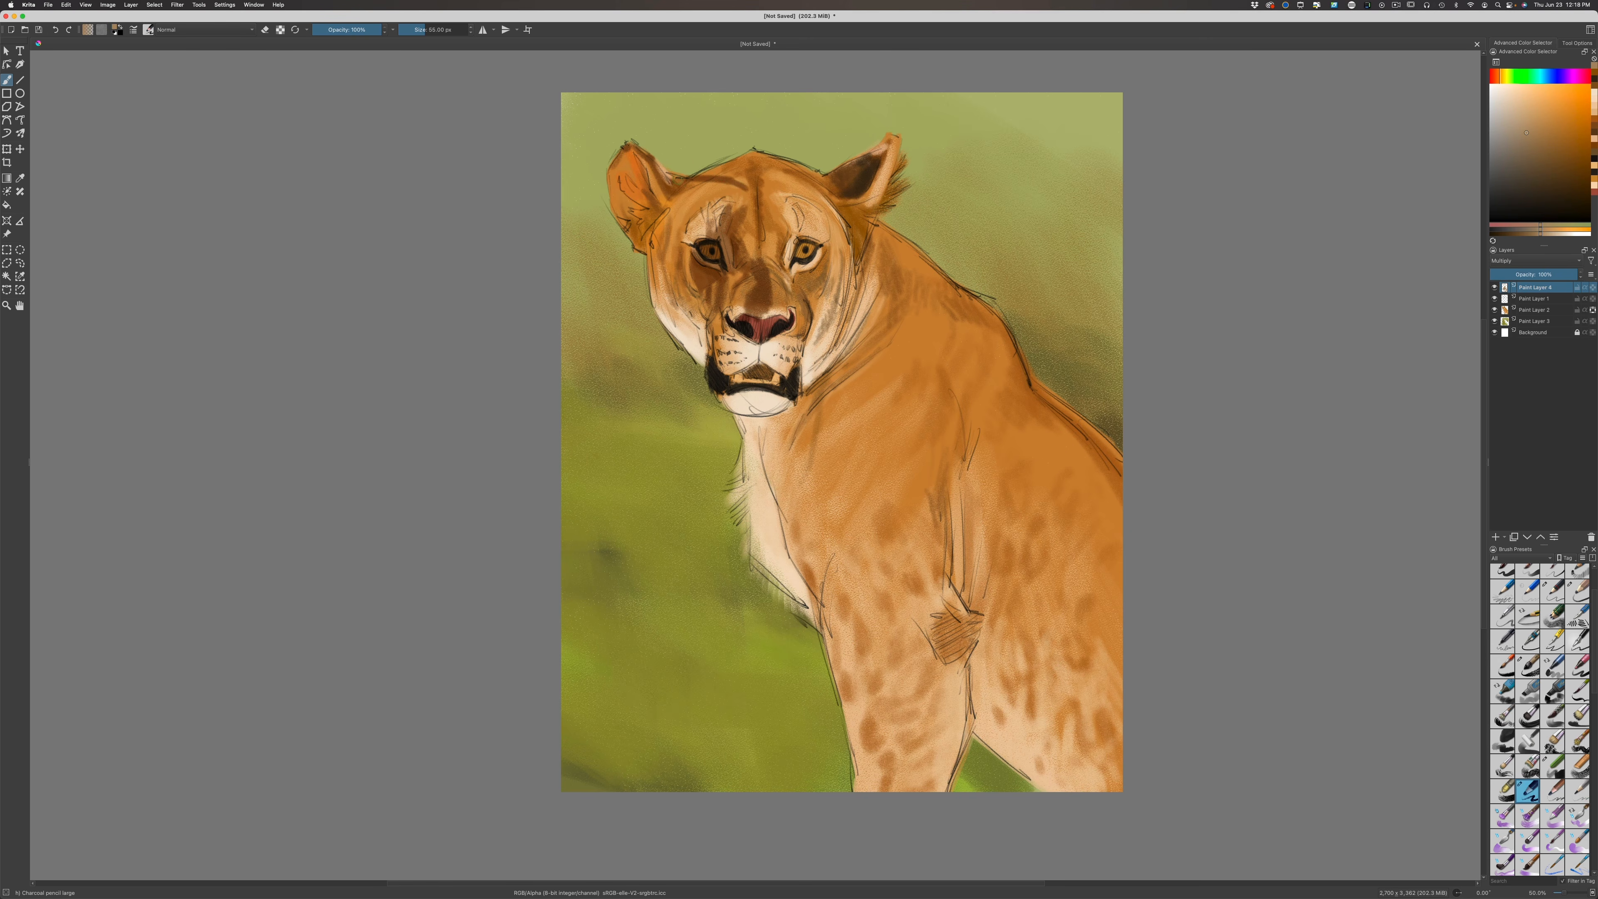
mouse_move(665, 174)
mouse_down()
mouse_move(669, 191)
mouse_move(647, 164)
mouse_move(668, 198)
mouse_move(662, 180)
mouse_up()
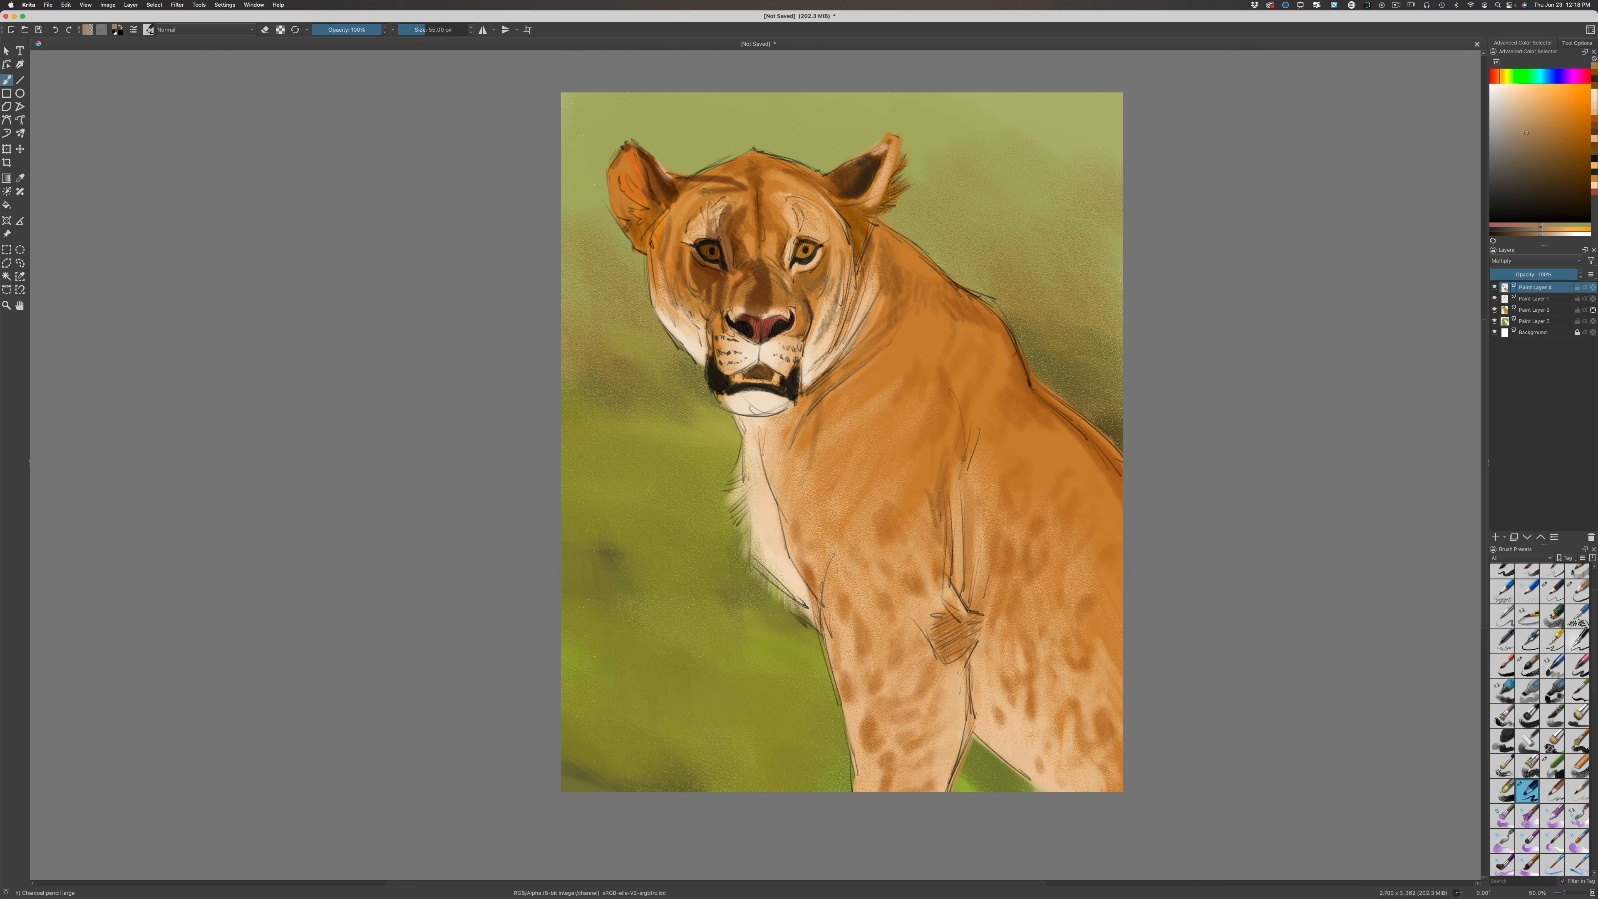
drag(713, 186, 668, 185)
Darken the centre of the lioness's face with a larger brush, from the nose bridge up across the whole forehead
key(bracketright)
key(bracketright)
key(bracketright)
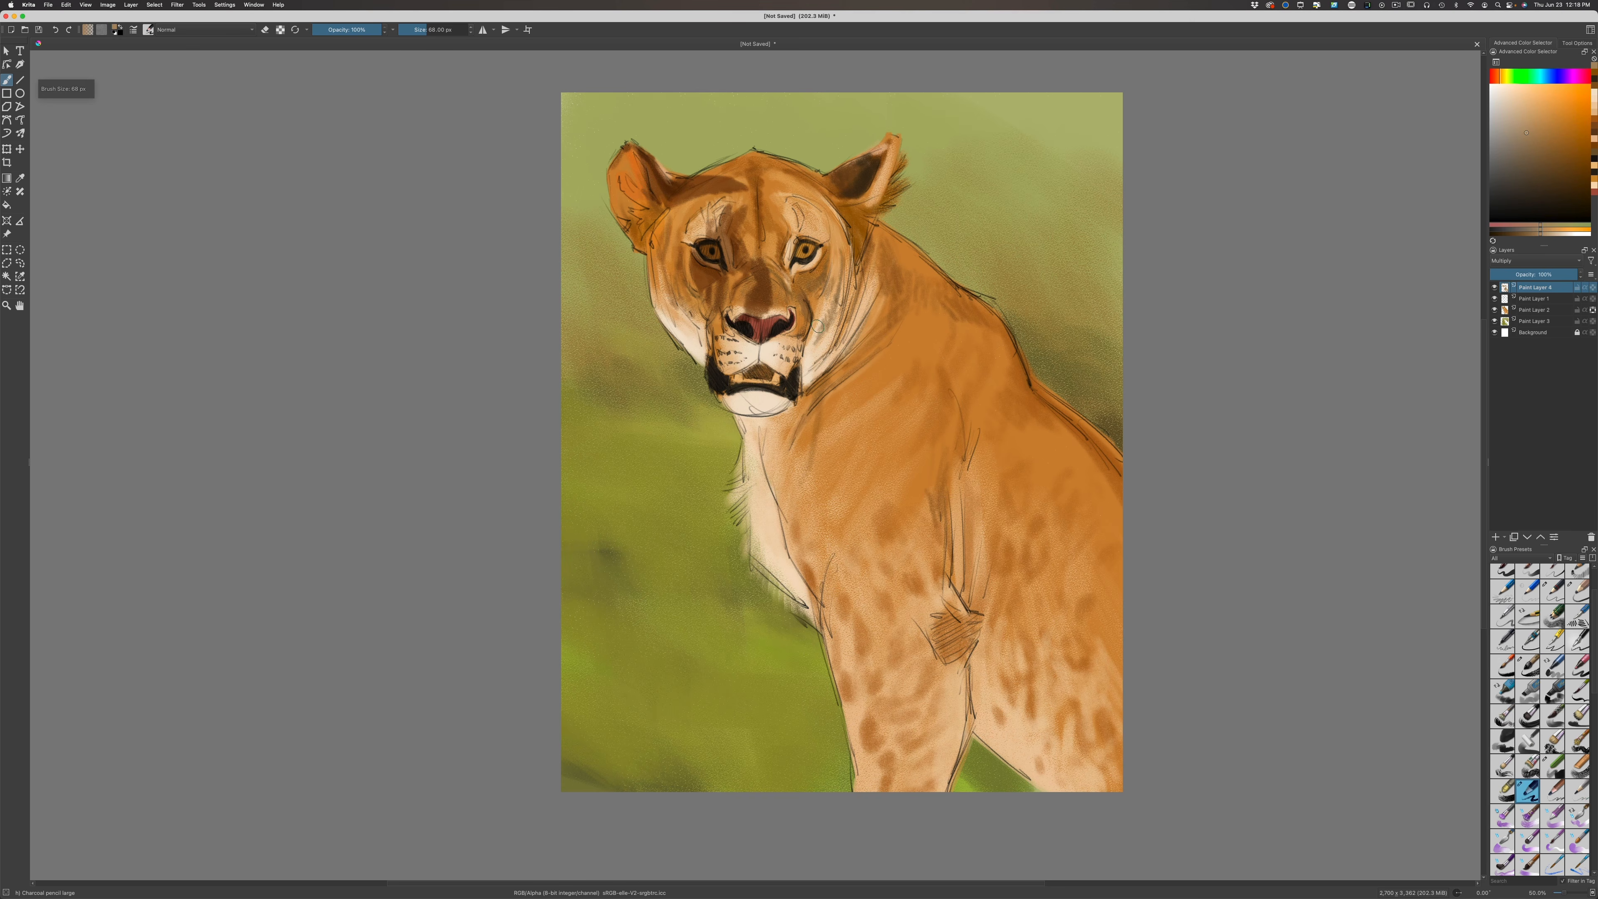
mouse_move(741, 322)
mouse_down()
mouse_move(778, 330)
mouse_move(759, 299)
mouse_move(787, 319)
mouse_move(760, 287)
mouse_move(786, 297)
mouse_move(762, 277)
mouse_move(789, 279)
mouse_move(766, 264)
mouse_move(770, 238)
mouse_move(785, 295)
mouse_move(775, 260)
mouse_move(801, 288)
mouse_move(801, 236)
mouse_move(820, 274)
mouse_move(808, 223)
mouse_move(828, 284)
mouse_move(804, 232)
mouse_move(797, 286)
mouse_move(763, 205)
mouse_move(775, 267)
mouse_move(748, 213)
mouse_move(755, 263)
mouse_move(744, 227)
mouse_move(752, 261)
mouse_move(750, 239)
mouse_move(737, 257)
mouse_move(765, 194)
mouse_up()
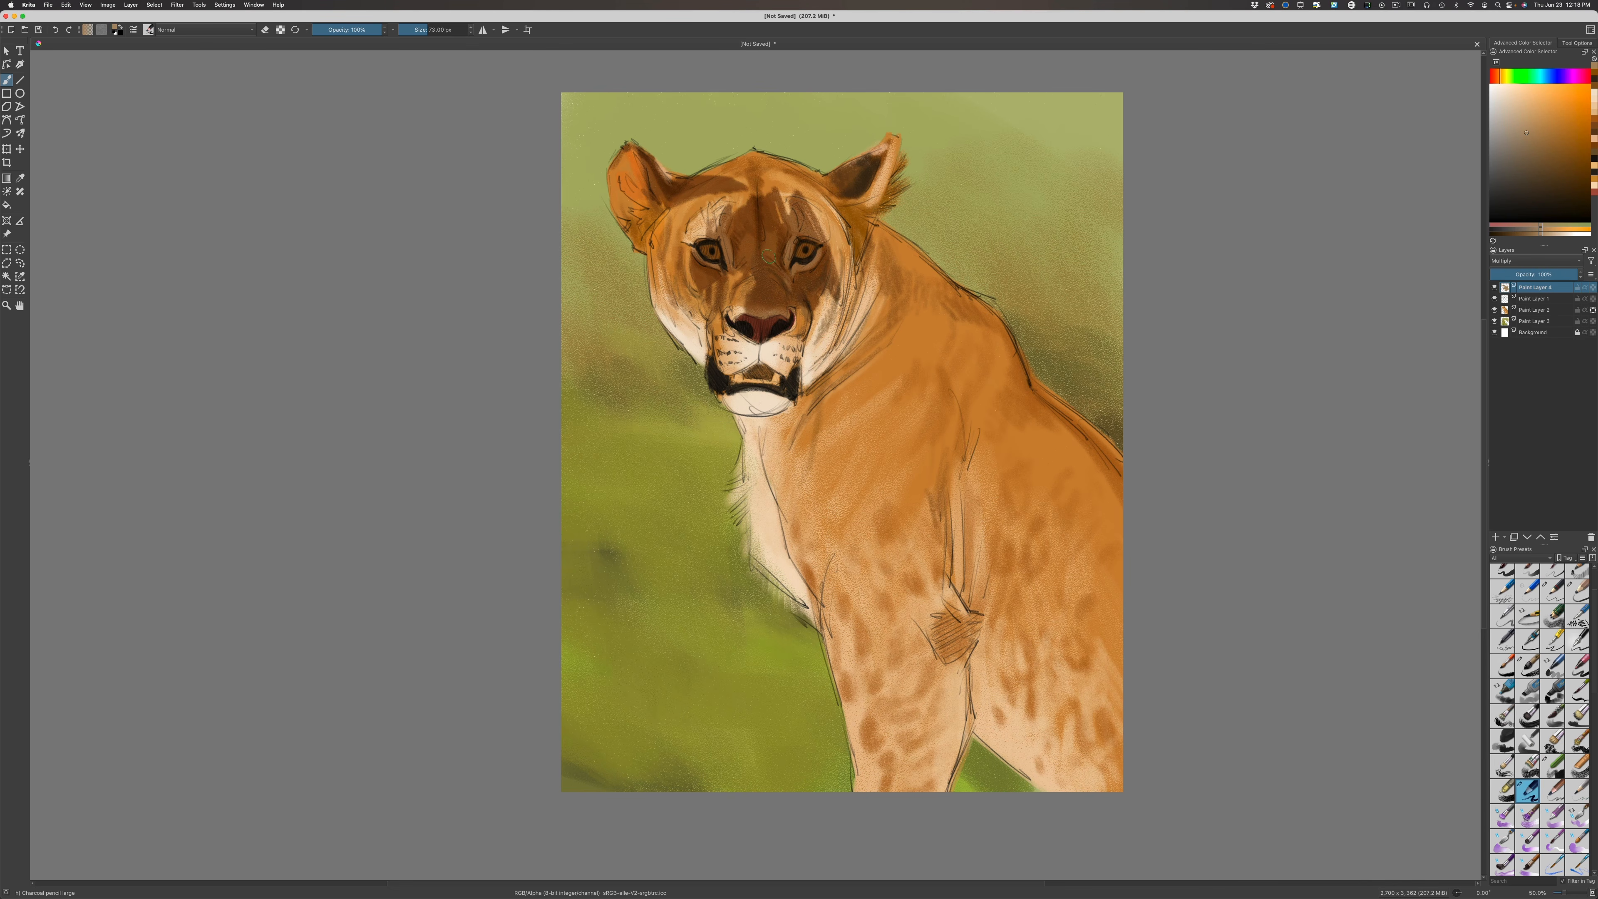
key(bracketright)
drag(752, 209, 748, 200)
mouse_move(779, 186)
mouse_down()
mouse_move(782, 228)
mouse_move(780, 188)
mouse_move(763, 199)
mouse_move(772, 163)
mouse_move(815, 176)
mouse_move(785, 205)
mouse_up()
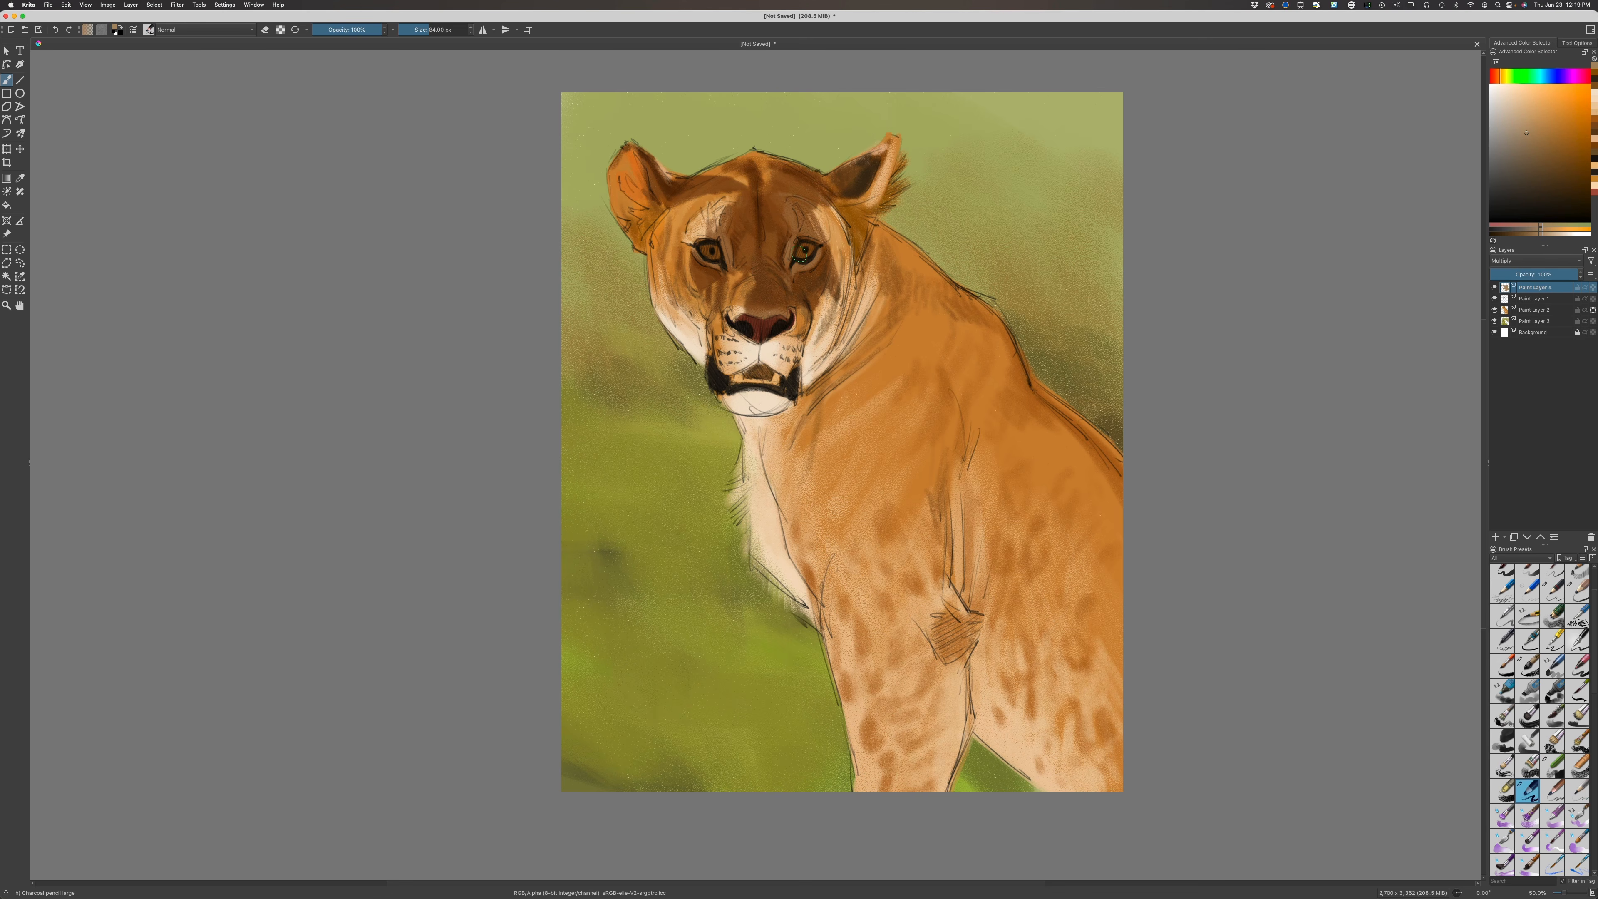
Shade the lioness's muzzle around the nose and mouth, using a smaller brush for the tighter areas
mouse_move(747, 343)
mouse_down()
mouse_move(751, 358)
mouse_move(754, 333)
mouse_move(730, 337)
mouse_up()
key(bracketleft)
key(bracketleft)
key(bracketleft)
key(bracketleft)
key(bracketleft)
key(bracketleft)
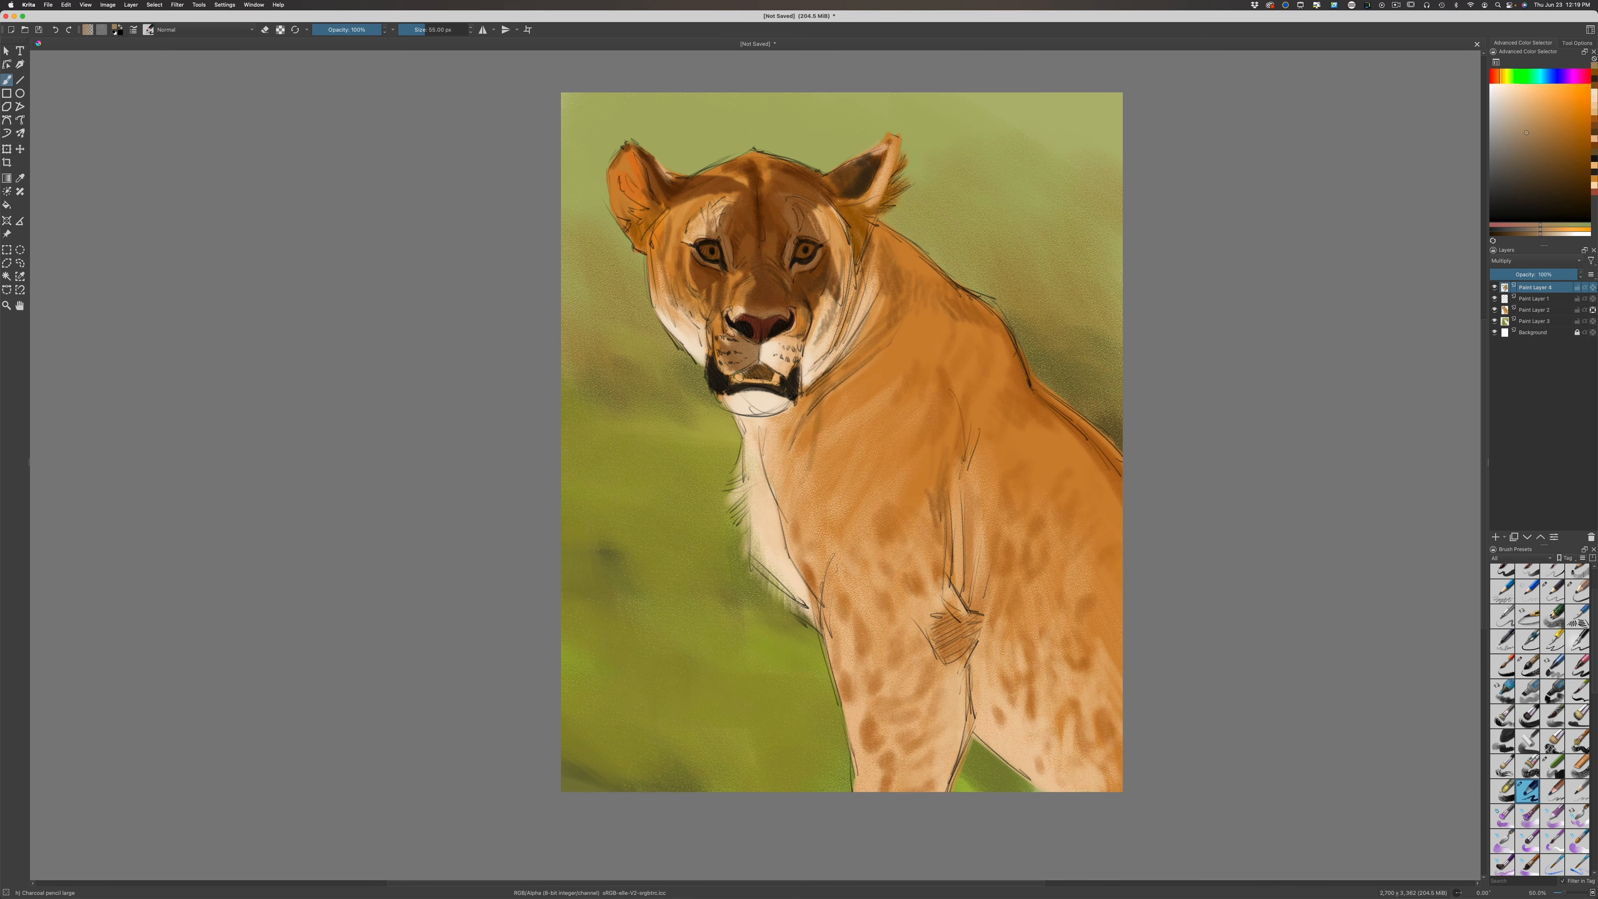
mouse_move(746, 375)
mouse_down()
mouse_move(788, 379)
mouse_move(768, 376)
mouse_move(760, 334)
mouse_move(765, 357)
mouse_move(790, 320)
mouse_move(792, 374)
mouse_move(794, 308)
mouse_up()
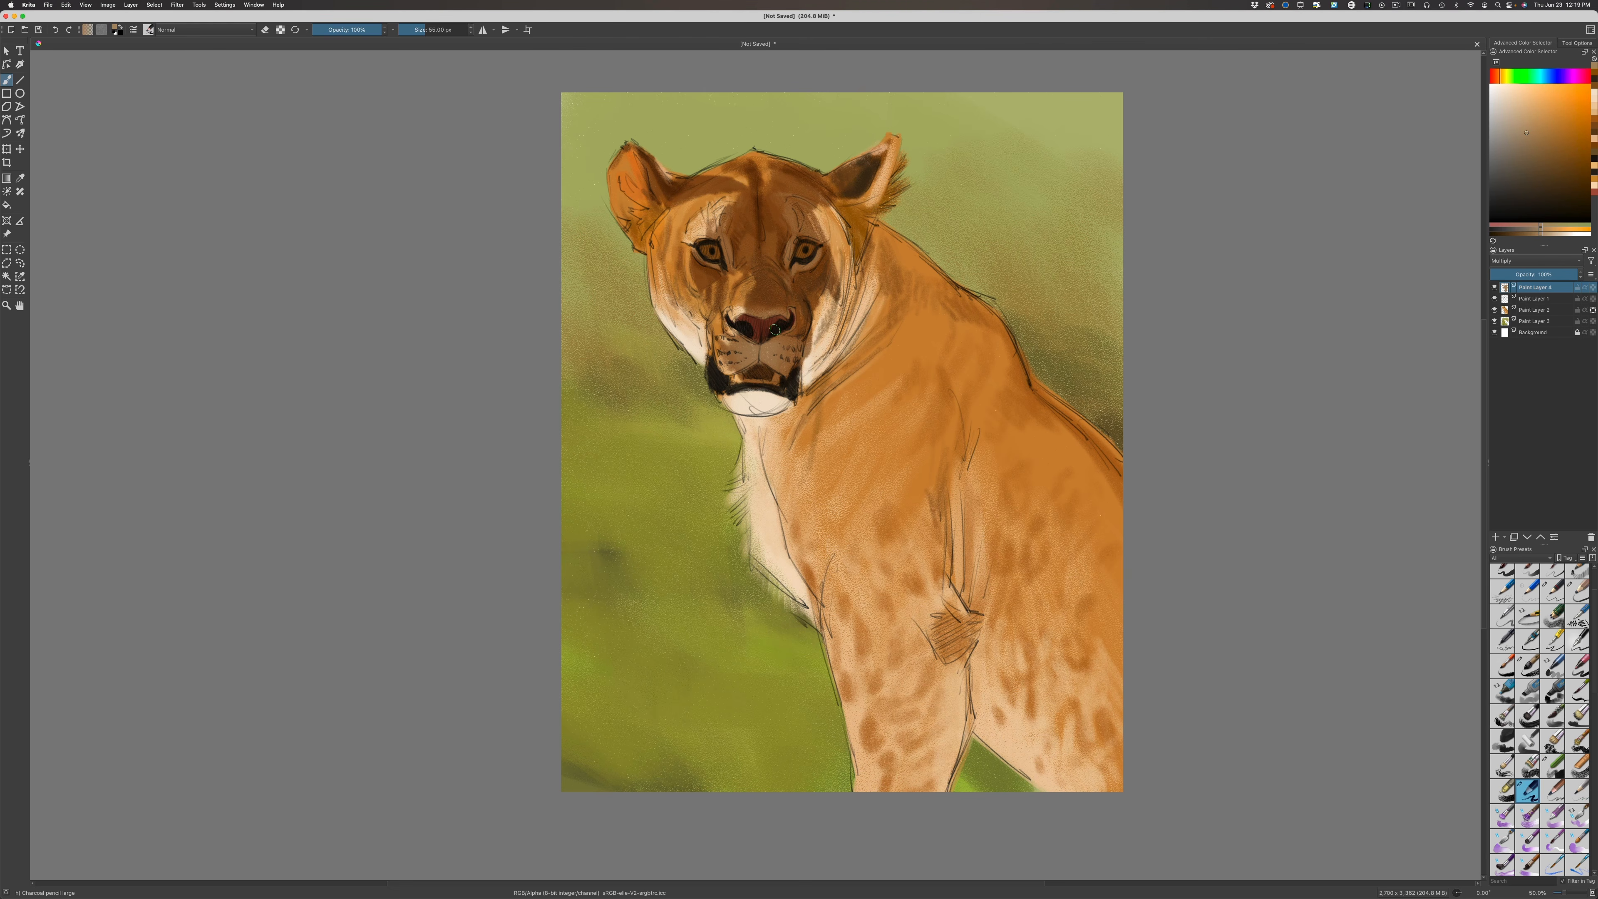
Shade the lioness's chin and cheeks, extending the shadow over the side of the face nearest the body
mouse_move(679, 327)
mouse_down()
mouse_move(678, 313)
mouse_move(686, 342)
mouse_move(672, 322)
mouse_up()
mouse_move(780, 396)
mouse_down()
mouse_move(794, 380)
mouse_move(780, 402)
mouse_move(732, 401)
mouse_up()
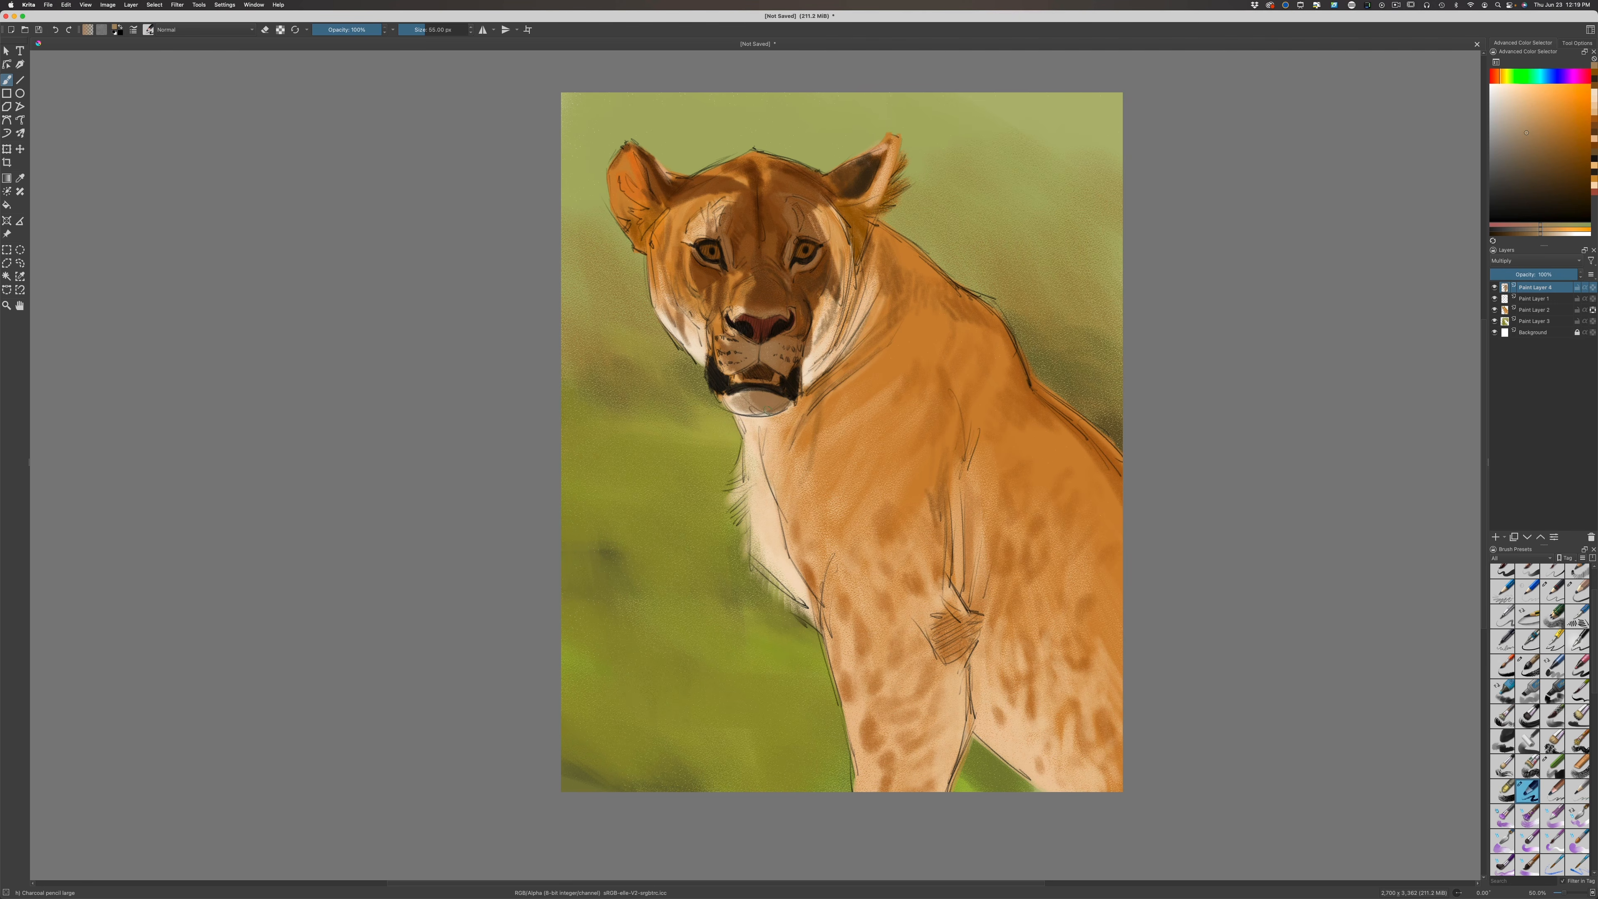
drag(767, 411, 732, 391)
key(bracketright)
mouse_move(846, 249)
mouse_down()
mouse_move(834, 286)
mouse_move(809, 212)
mouse_up()
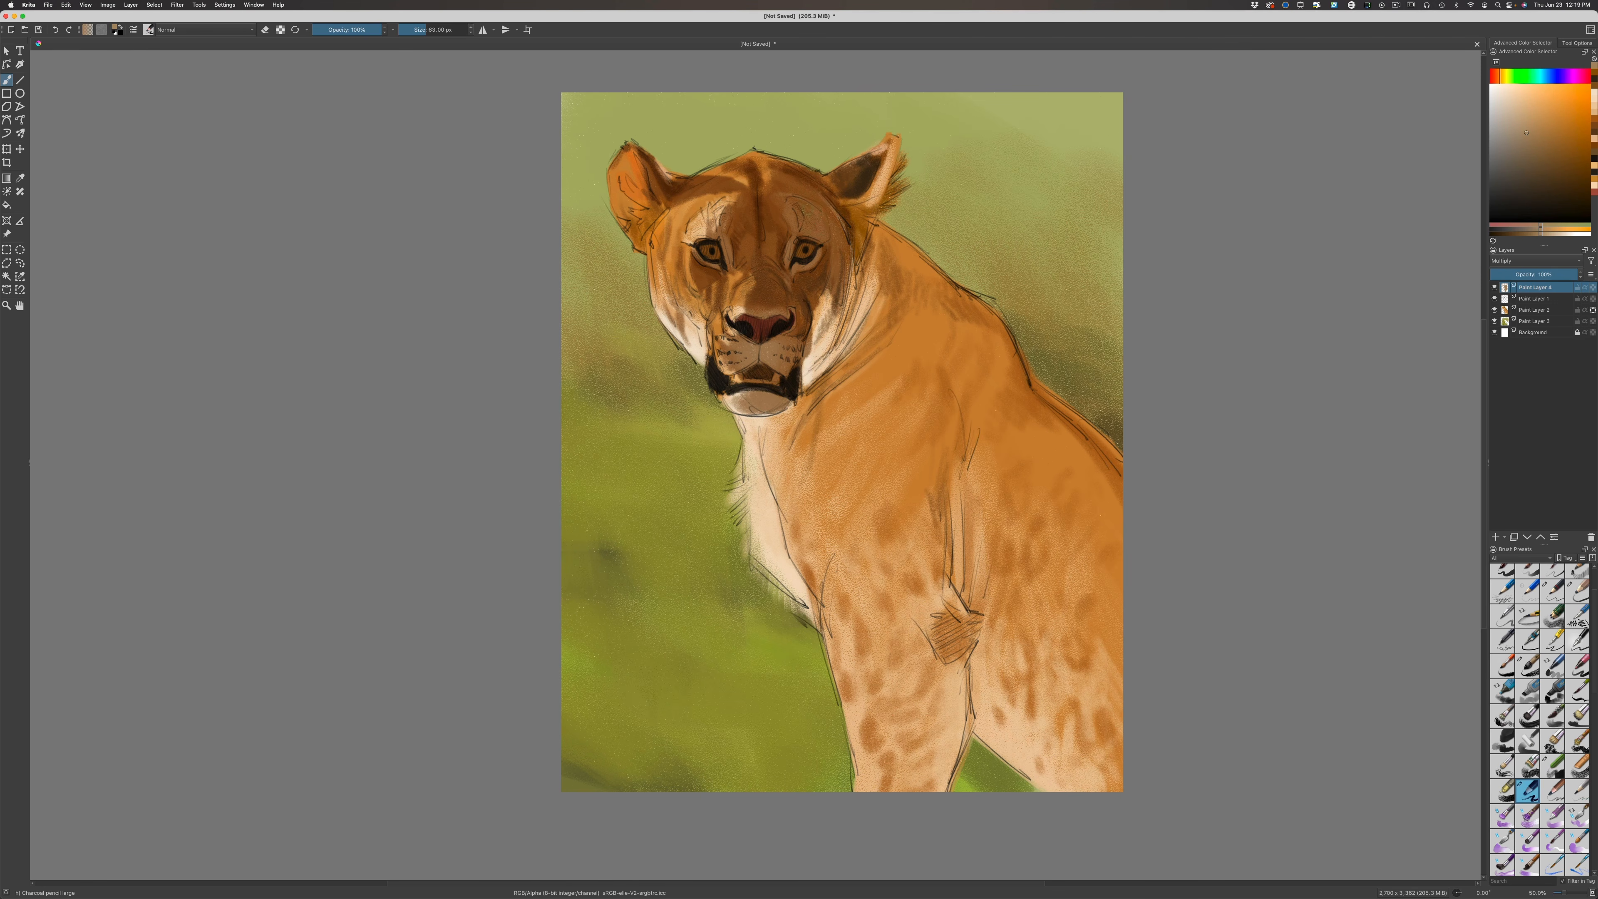
Block in the shadow from the far ear down the neck to the upper shoulder with an enlarged brush
key(bracketright)
key(bracketright)
key(bracketright)
mouse_move(884, 172)
mouse_down()
mouse_move(843, 212)
mouse_move(843, 176)
mouse_move(796, 177)
mouse_move(882, 191)
mouse_move(873, 215)
mouse_move(848, 192)
mouse_move(871, 293)
mouse_up()
mouse_move(846, 251)
mouse_down()
mouse_move(876, 345)
mouse_move(867, 356)
mouse_move(843, 259)
mouse_move(856, 365)
mouse_move(829, 281)
mouse_move(841, 377)
mouse_move(816, 307)
mouse_move(814, 386)
mouse_move(808, 363)
mouse_move(839, 380)
mouse_move(897, 331)
mouse_move(870, 256)
mouse_move(916, 312)
mouse_move(852, 222)
mouse_move(923, 257)
mouse_move(909, 248)
mouse_move(967, 348)
mouse_move(943, 285)
mouse_move(992, 313)
mouse_move(1028, 396)
mouse_move(984, 321)
mouse_move(969, 314)
mouse_move(1009, 409)
mouse_move(917, 307)
mouse_move(960, 388)
mouse_move(871, 311)
mouse_move(913, 419)
mouse_move(855, 389)
mouse_up()
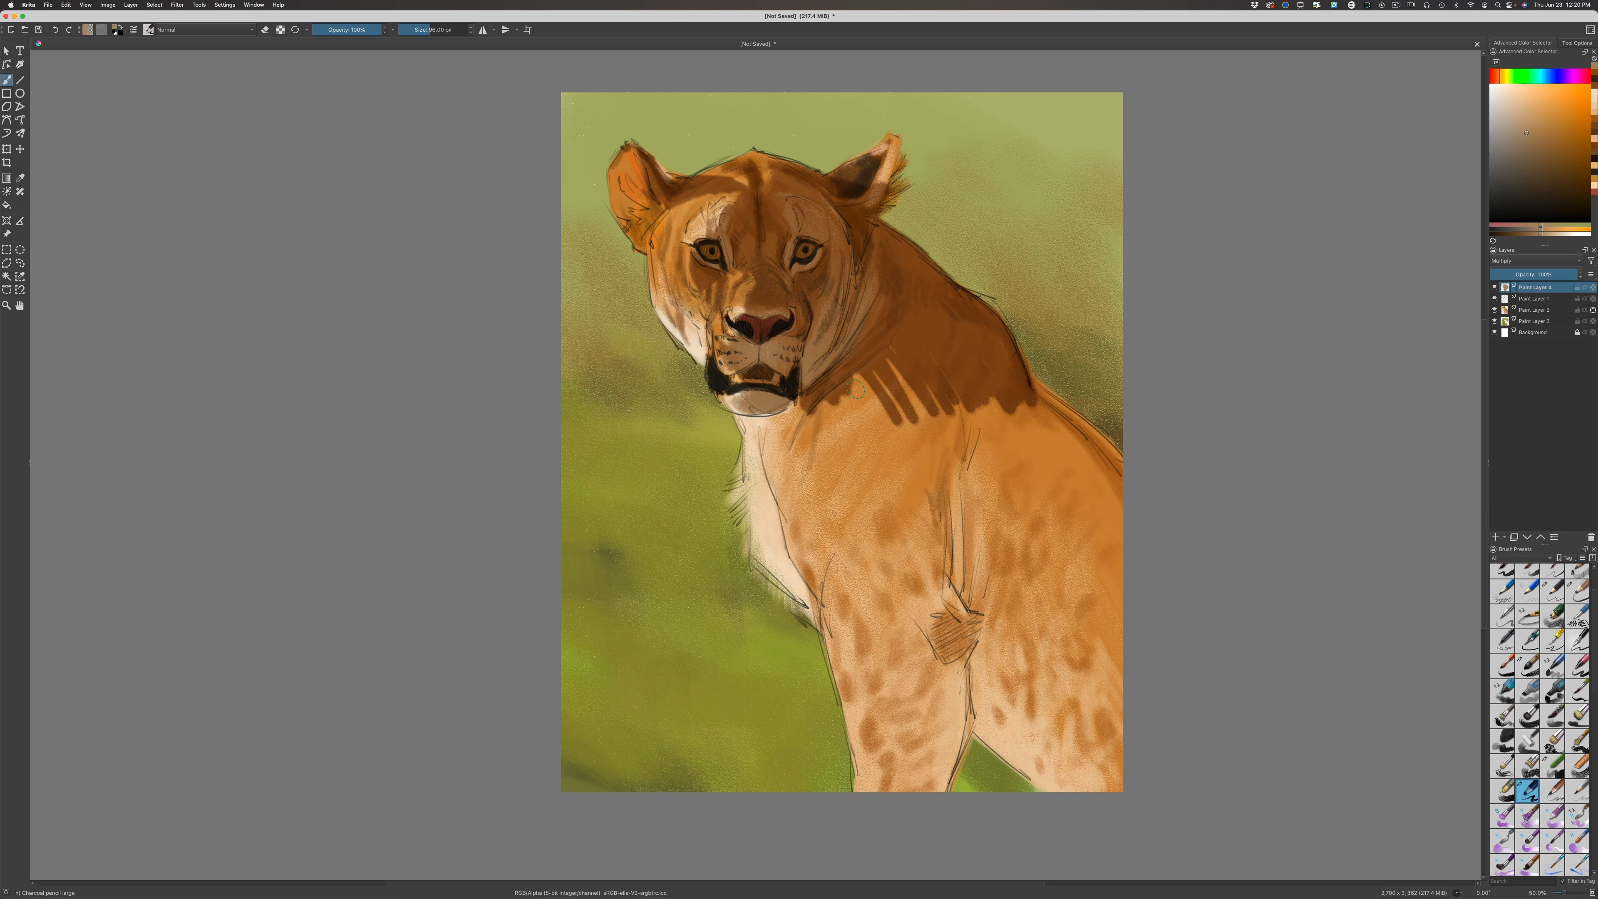
Enlarge the brush and extend the body shadow across the shoulder and along the back to the canvas edge
key(bracketright)
key(bracketright)
key(bracketright)
key(bracketright)
key(bracketright)
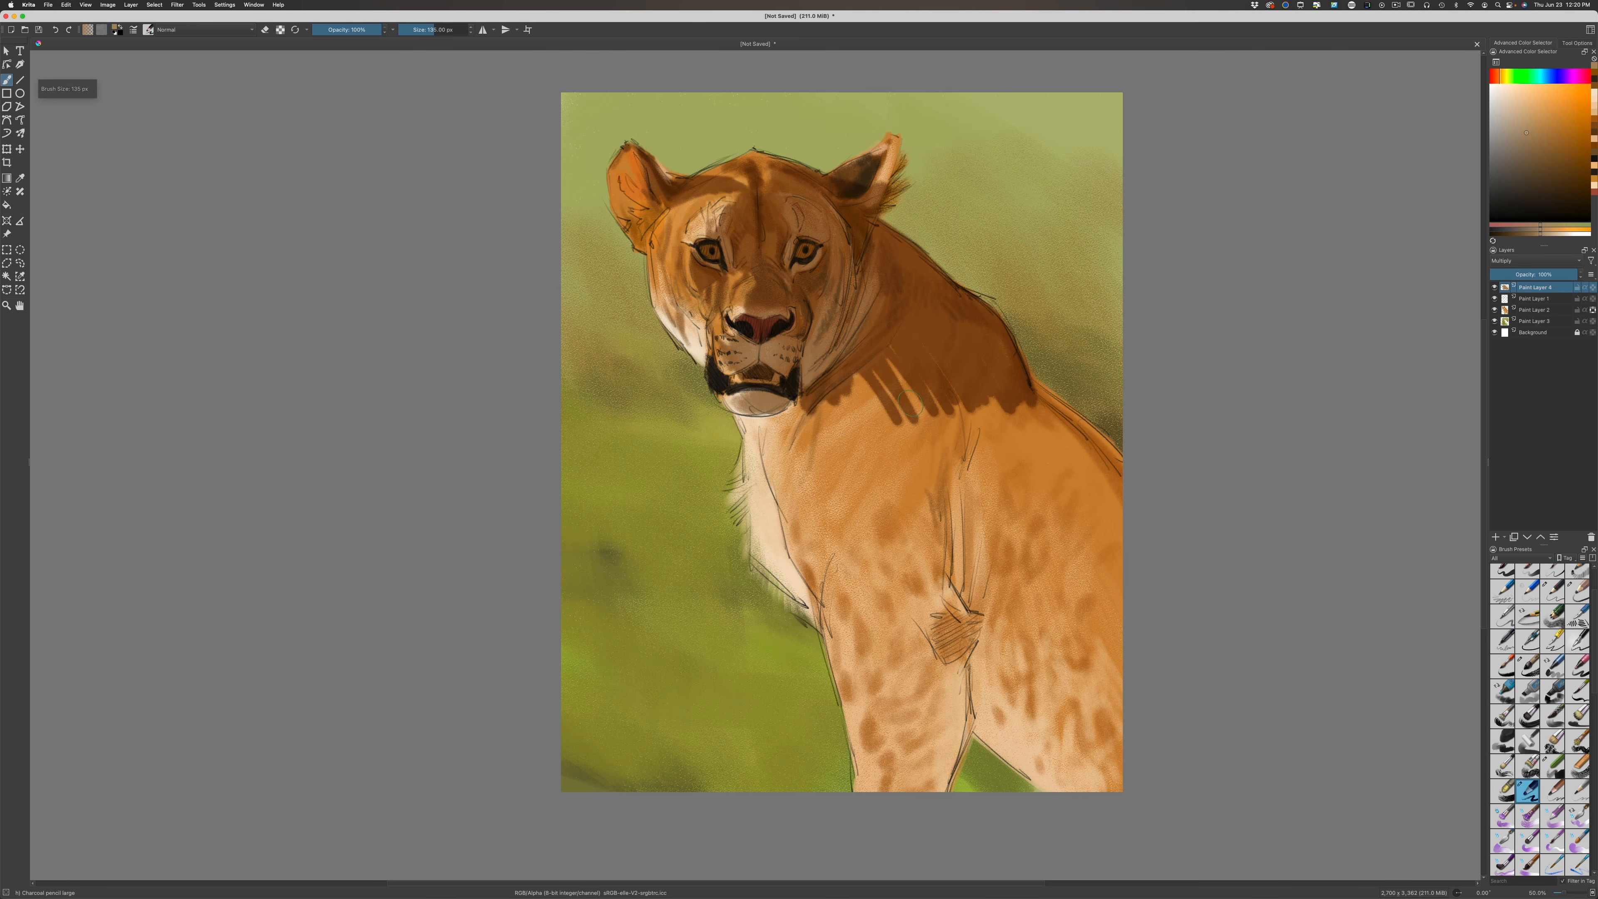
mouse_move(900, 357)
mouse_down()
mouse_move(905, 479)
mouse_move(878, 377)
mouse_move(849, 494)
mouse_move(906, 497)
mouse_move(962, 441)
mouse_move(1019, 503)
mouse_move(967, 364)
mouse_move(1069, 498)
mouse_move(1095, 441)
mouse_move(1041, 387)
mouse_up()
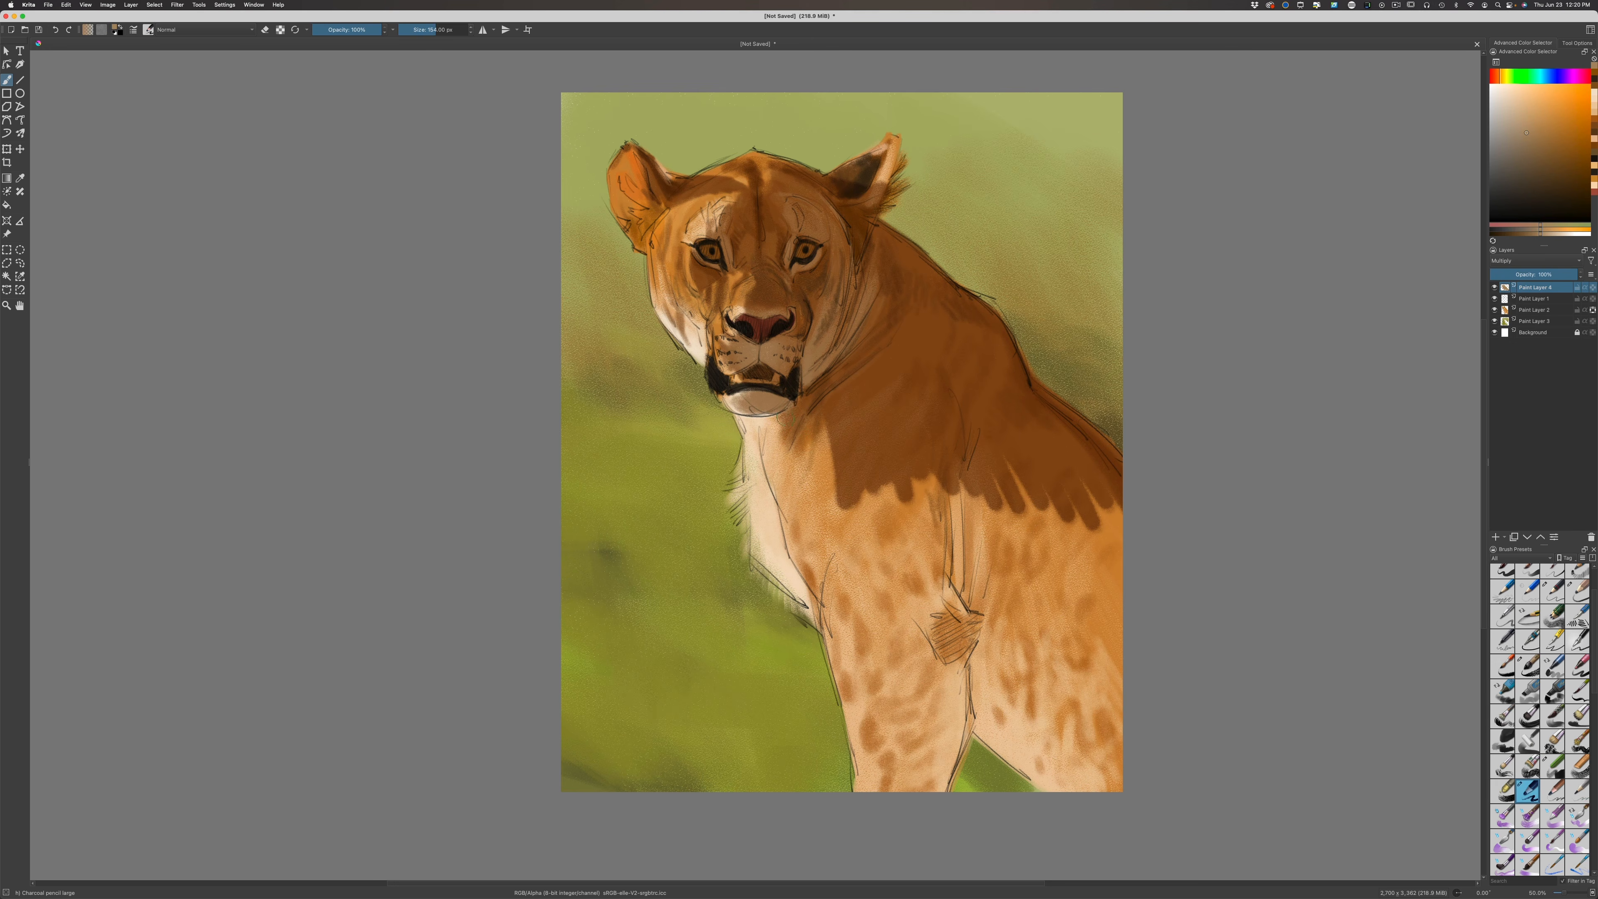
Shade the front of the chest down to the upper foreleg, reducing the brush size near the pale chest fur
drag(780, 427, 813, 543)
mouse_move(804, 481)
mouse_down()
mouse_move(829, 446)
mouse_move(807, 415)
mouse_move(836, 487)
mouse_move(808, 460)
mouse_move(827, 519)
mouse_move(808, 493)
mouse_move(812, 422)
mouse_move(835, 451)
mouse_move(839, 521)
mouse_move(809, 485)
mouse_move(811, 570)
mouse_up()
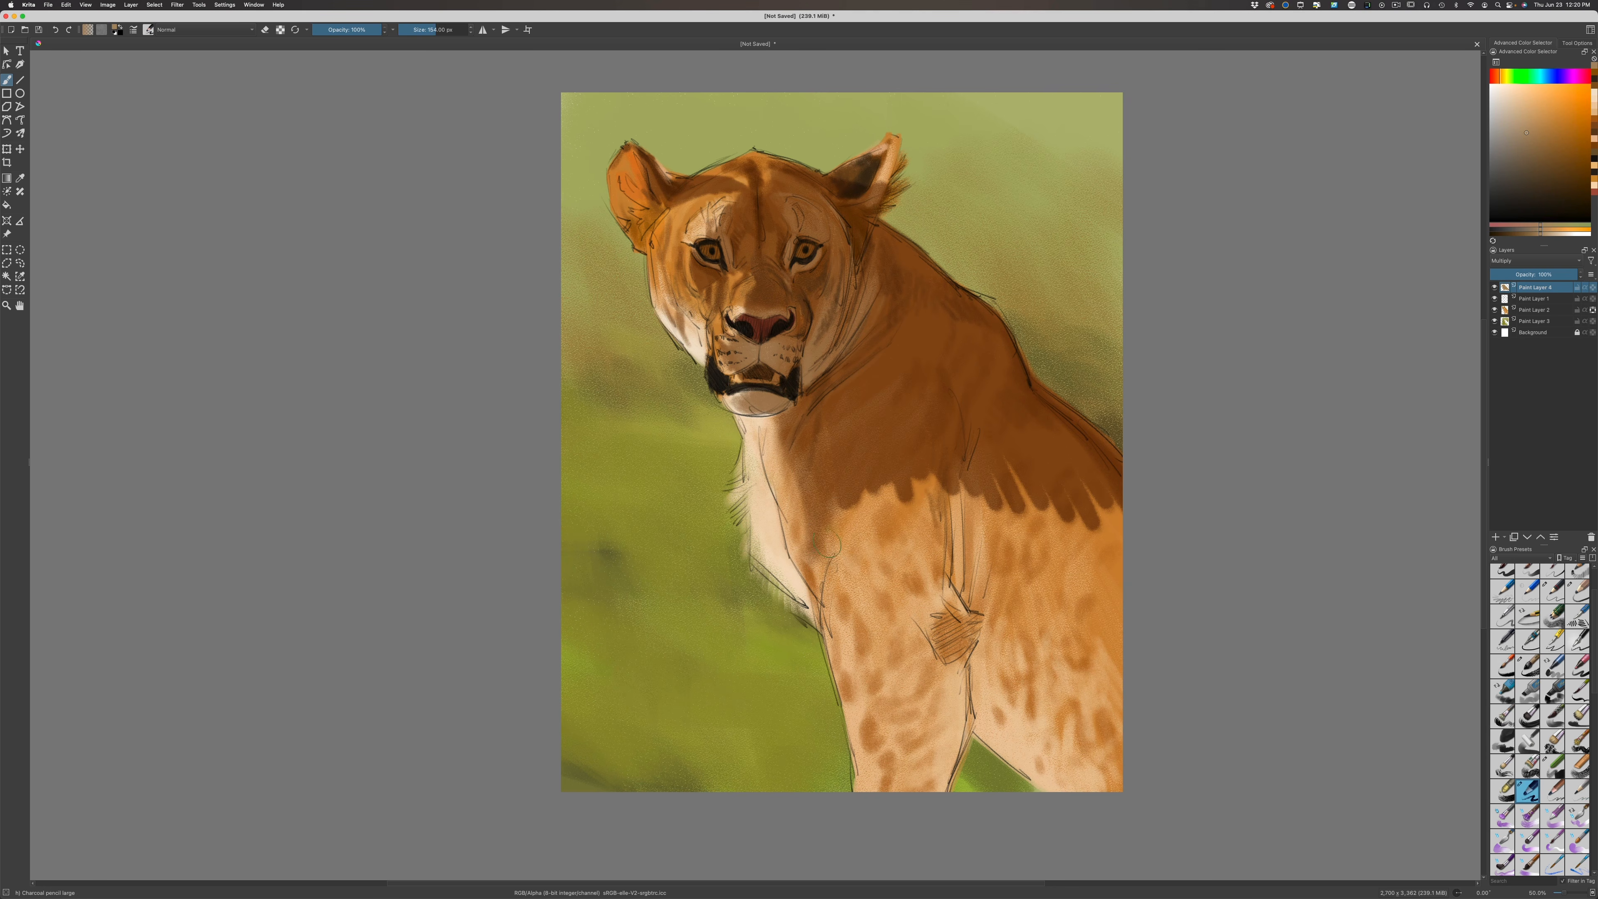
key(bracketleft)
mouse_move(812, 518)
mouse_down()
mouse_move(770, 500)
mouse_move(783, 558)
mouse_move(802, 515)
mouse_move(781, 540)
mouse_move(804, 582)
mouse_move(759, 476)
mouse_up()
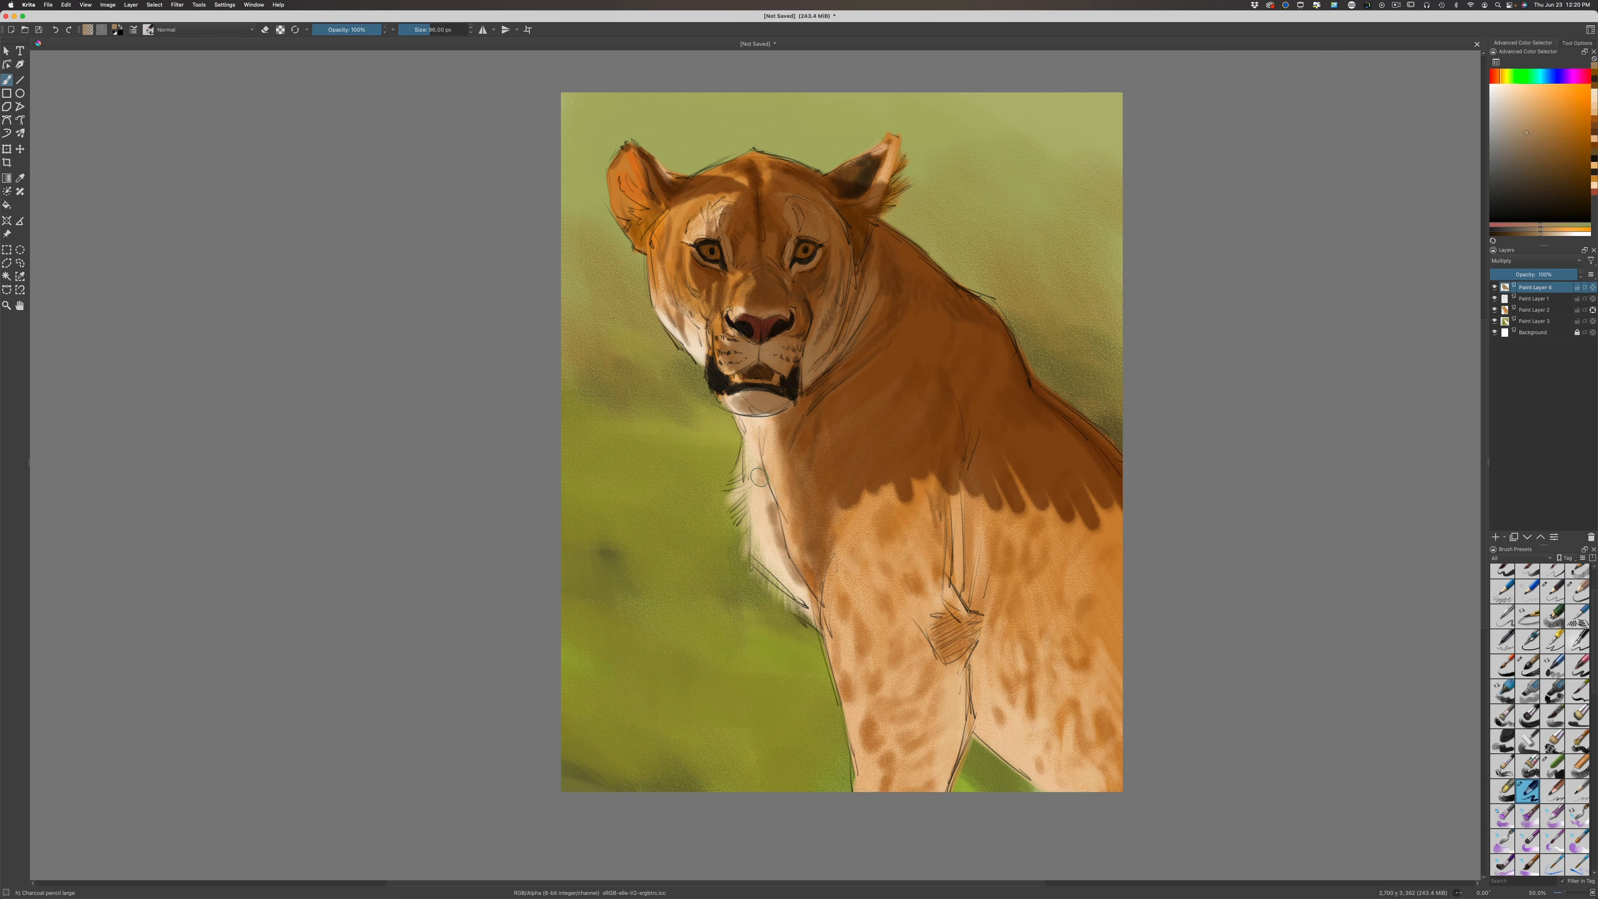
Fill the lower torso, elbow area and flank with broad brown shadow strokes
mouse_move(961, 494)
mouse_down()
mouse_move(828, 540)
mouse_move(835, 523)
mouse_move(898, 546)
mouse_move(931, 535)
mouse_move(923, 481)
mouse_move(954, 627)
mouse_move(902, 479)
mouse_move(924, 612)
mouse_move(832, 484)
mouse_move(899, 626)
mouse_move(906, 522)
mouse_move(931, 503)
mouse_move(952, 616)
mouse_move(977, 482)
mouse_move(1016, 626)
mouse_move(1038, 476)
mouse_move(1080, 567)
mouse_move(1083, 628)
mouse_move(935, 538)
mouse_move(1027, 708)
mouse_move(1009, 656)
mouse_up()
key(])
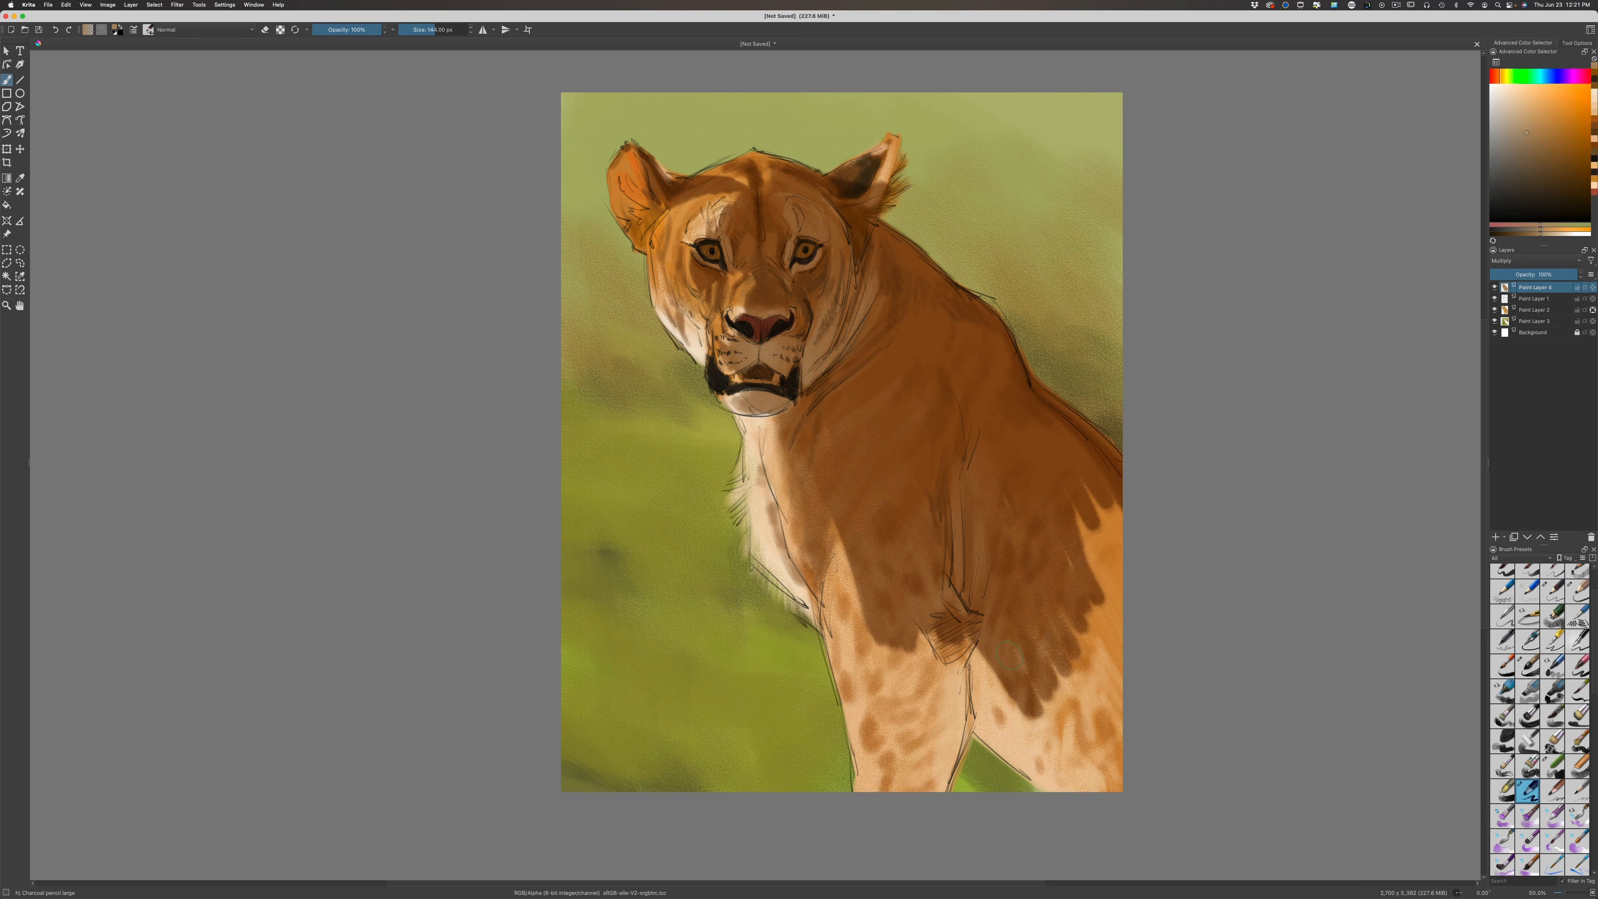
mouse_move(1069, 448)
mouse_down()
mouse_move(1116, 522)
mouse_move(1079, 570)
mouse_move(1110, 686)
mouse_up()
mouse_move(1092, 629)
mouse_down()
mouse_move(1107, 714)
mouse_move(1077, 683)
mouse_up()
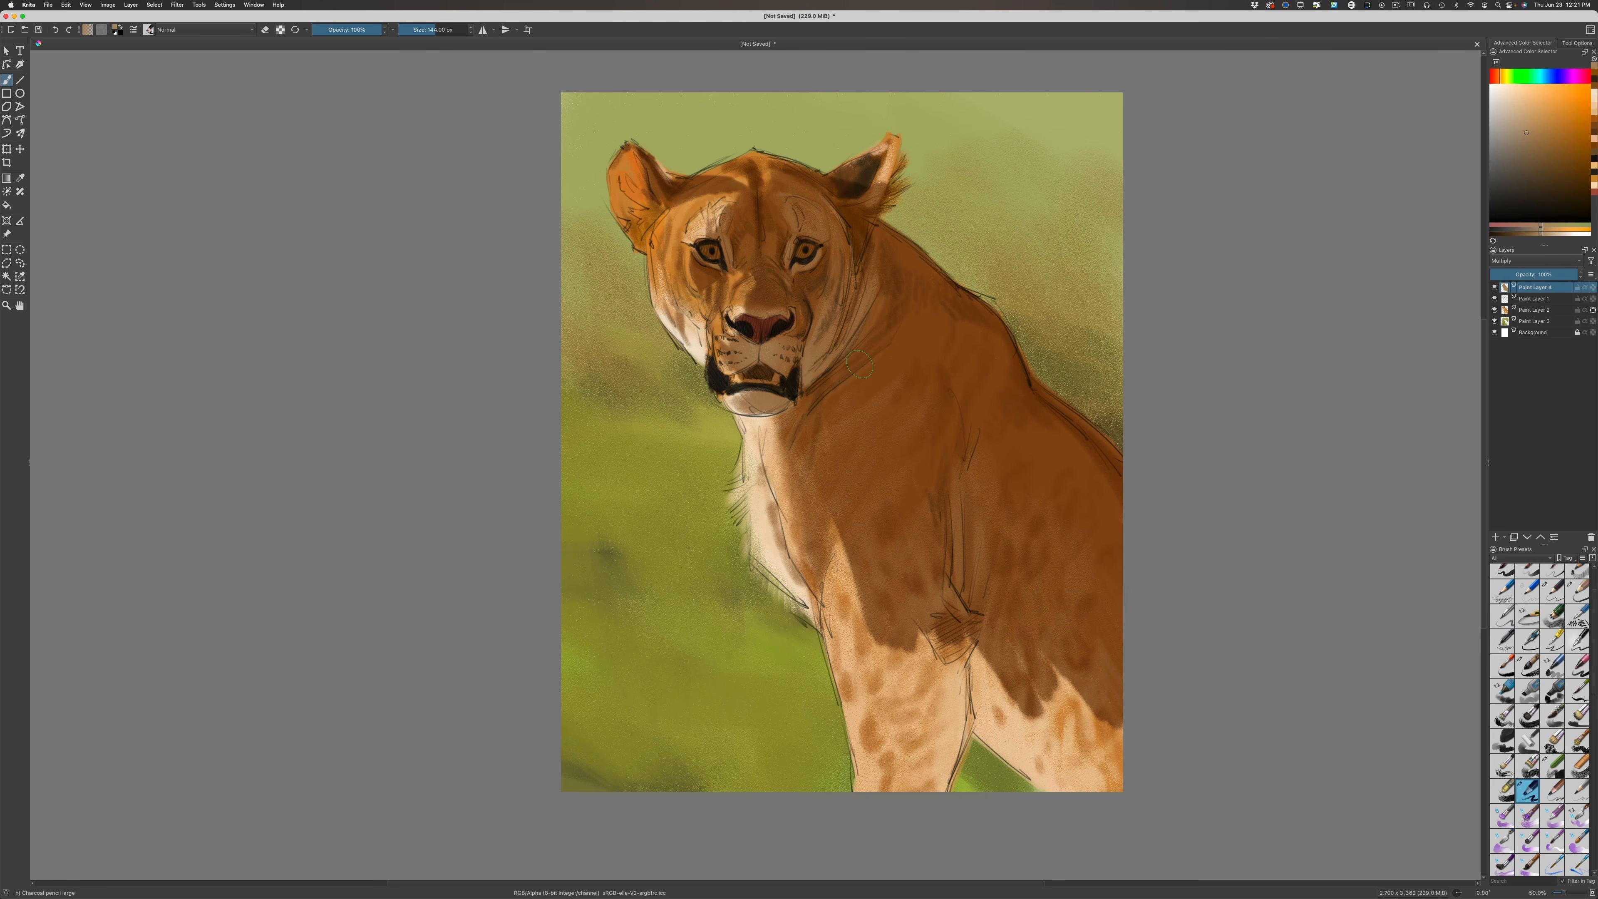
Shade the rear edge of the foreleg and refine the chest shadow's edge with a smaller brush
mouse_move(949, 582)
mouse_down()
mouse_move(972, 637)
mouse_move(952, 756)
mouse_move(944, 631)
mouse_move(921, 616)
mouse_move(928, 677)
mouse_move(878, 654)
mouse_move(840, 599)
mouse_move(855, 560)
mouse_move(852, 611)
mouse_move(838, 521)
mouse_move(825, 589)
mouse_move(819, 513)
mouse_move(832, 537)
mouse_move(825, 506)
mouse_move(812, 536)
mouse_move(802, 458)
mouse_up()
key(bracketleft)
key(bracketleft)
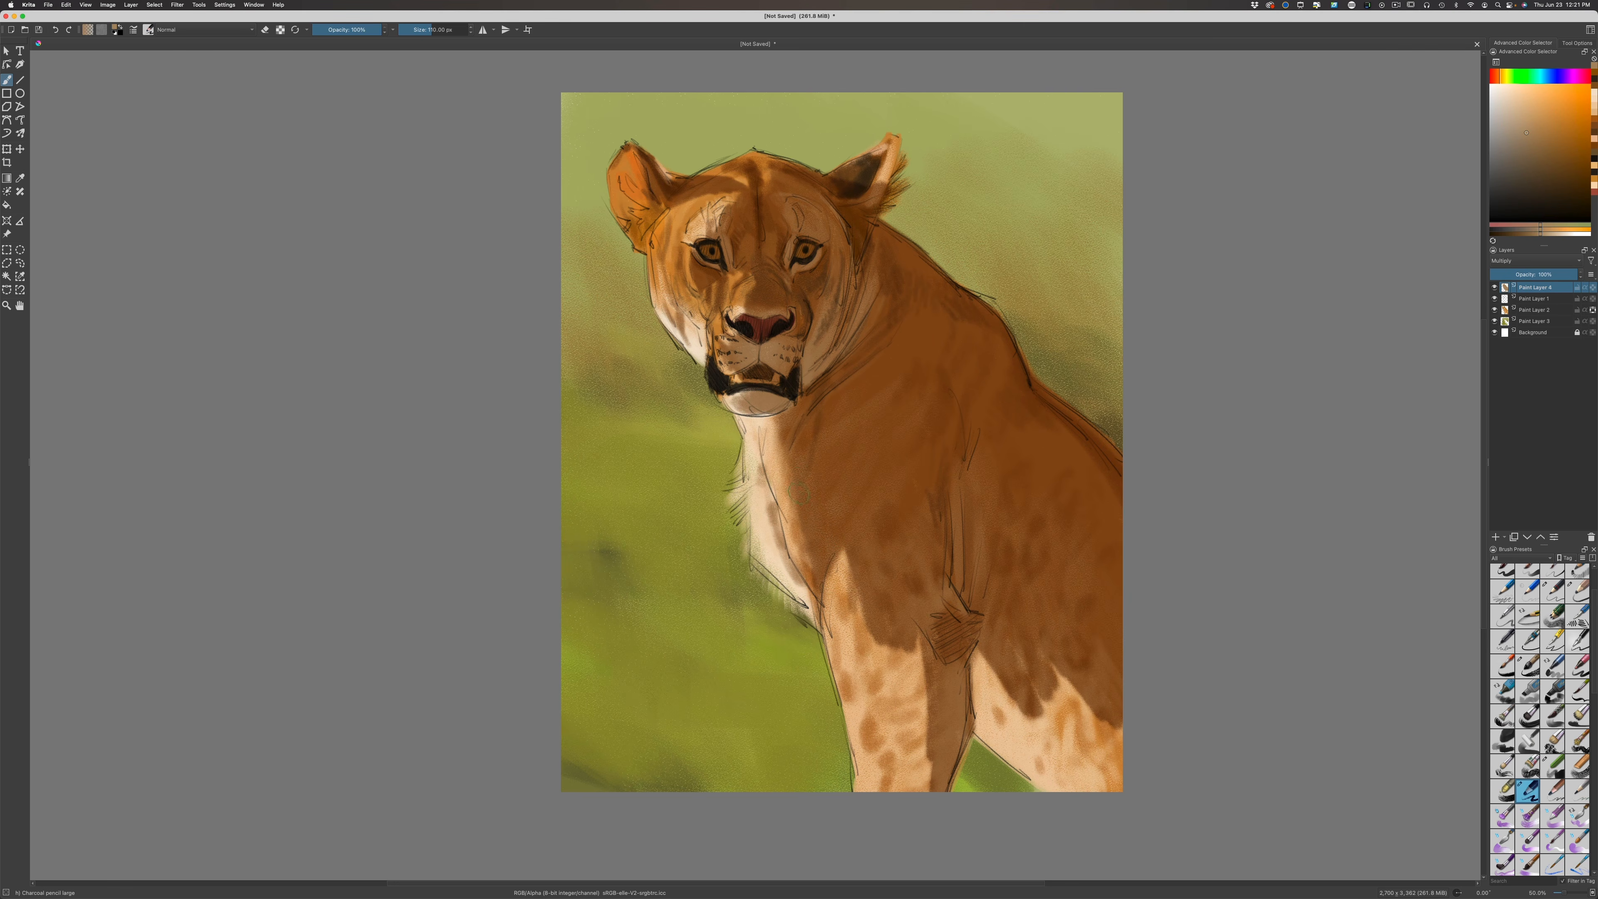
key([)
drag(794, 520, 809, 550)
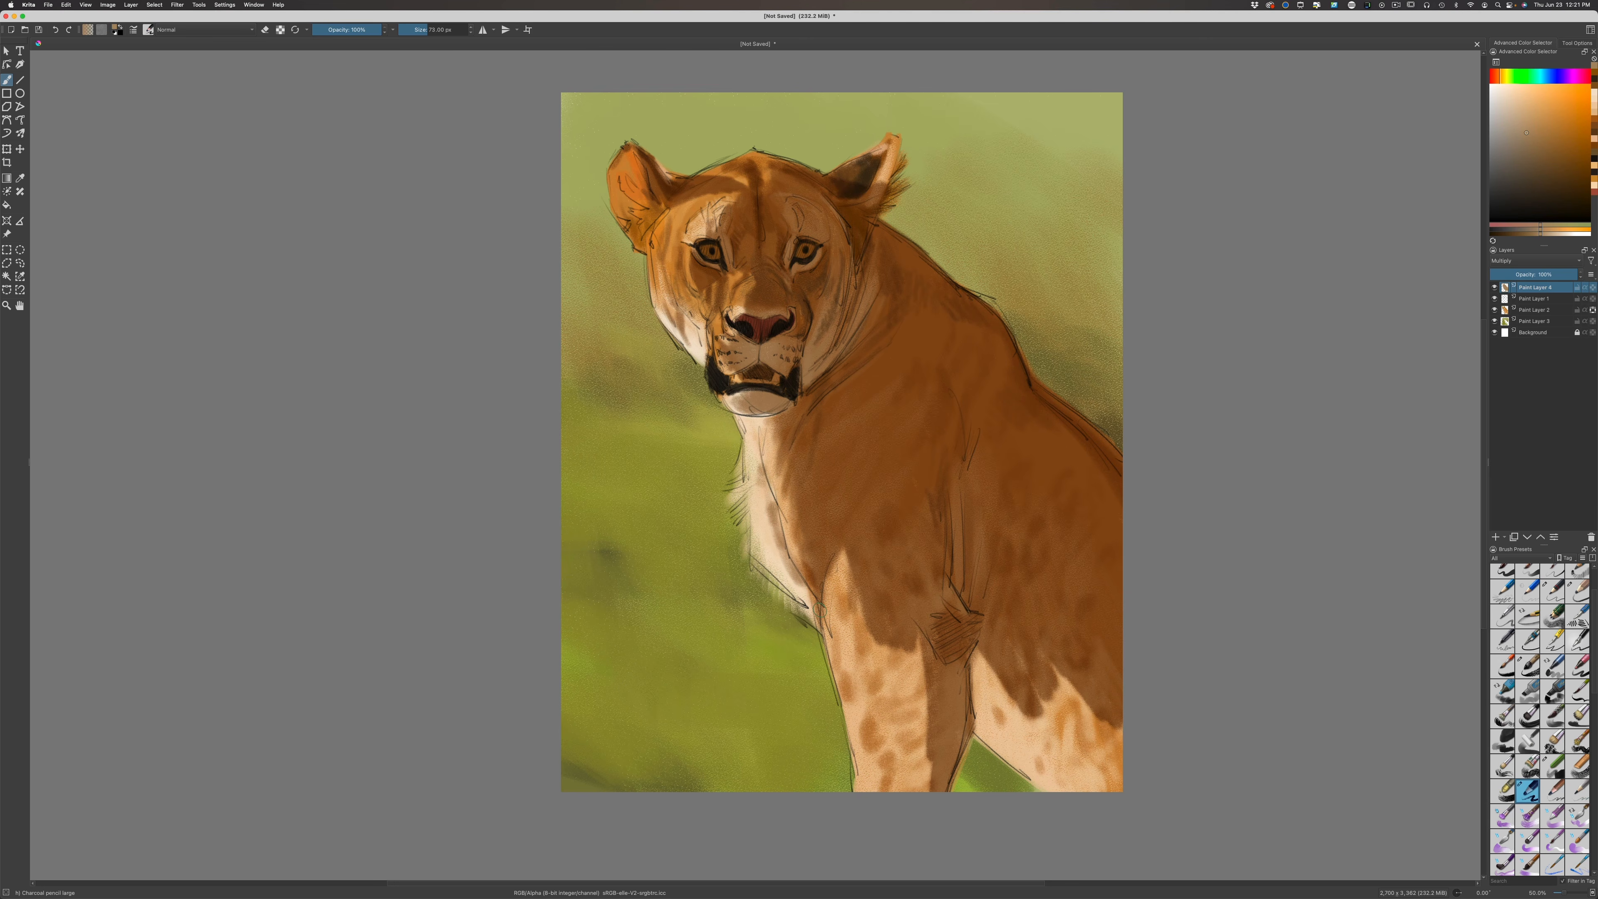
Cover the foreleg with shadow down to the canvas edge, leaving a narrow light strip along its front
mouse_move(831, 565)
mouse_down()
mouse_move(842, 605)
mouse_move(859, 568)
mouse_move(842, 635)
mouse_move(856, 557)
mouse_move(863, 669)
mouse_move(835, 621)
mouse_move(853, 695)
mouse_move(867, 646)
mouse_move(877, 688)
mouse_move(901, 670)
mouse_move(900, 610)
mouse_move(953, 658)
mouse_move(906, 634)
mouse_move(937, 718)
mouse_move(890, 664)
mouse_move(935, 801)
mouse_move(887, 693)
mouse_move(895, 794)
mouse_up()
key(bracketright)
key(bracketright)
key(bracketright)
key(bracketright)
key(bracketright)
key(bracketright)
key(bracketright)
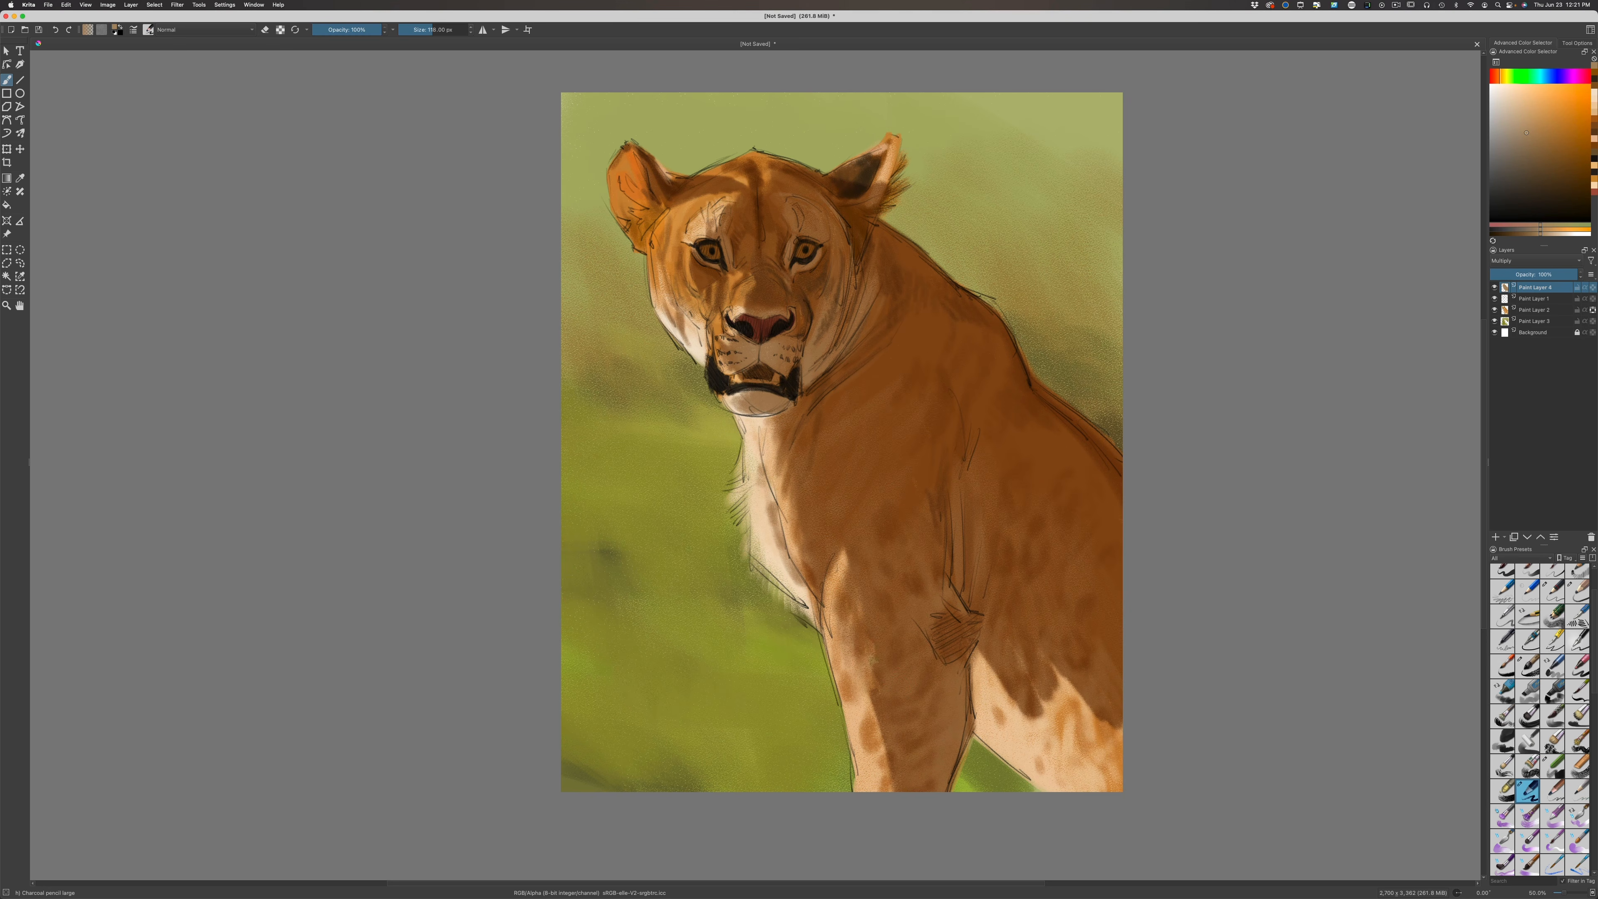
mouse_move(887, 706)
mouse_down()
mouse_move(887, 771)
mouse_move(872, 729)
mouse_move(868, 793)
mouse_up()
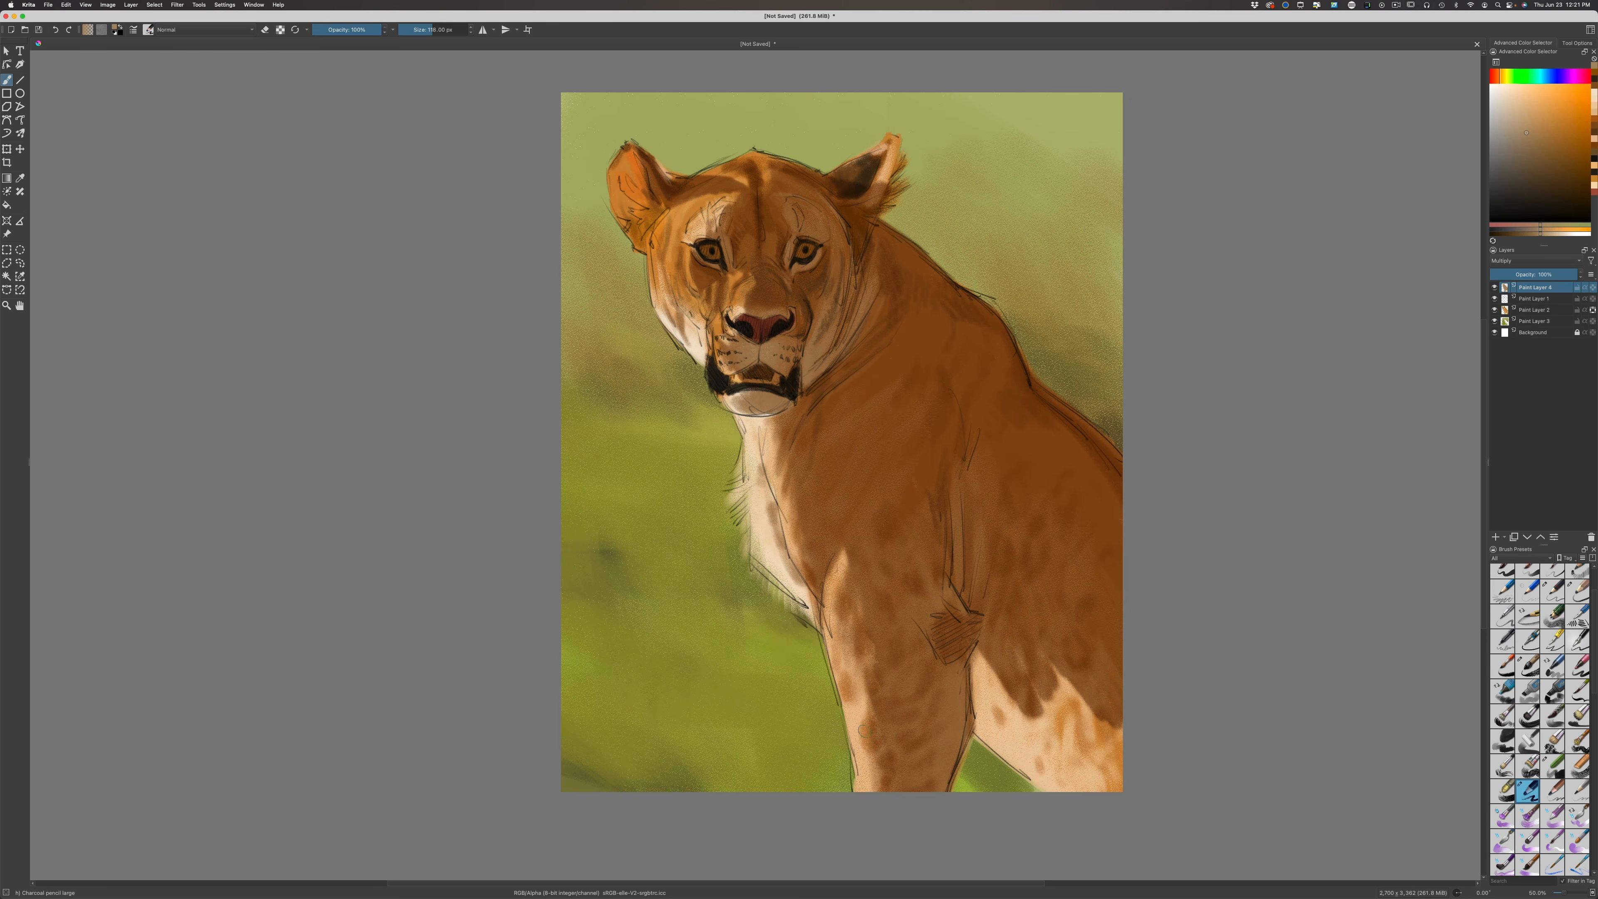
mouse_move(863, 730)
mouse_down()
mouse_move(869, 778)
mouse_move(873, 626)
mouse_move(876, 759)
mouse_move(866, 615)
mouse_up()
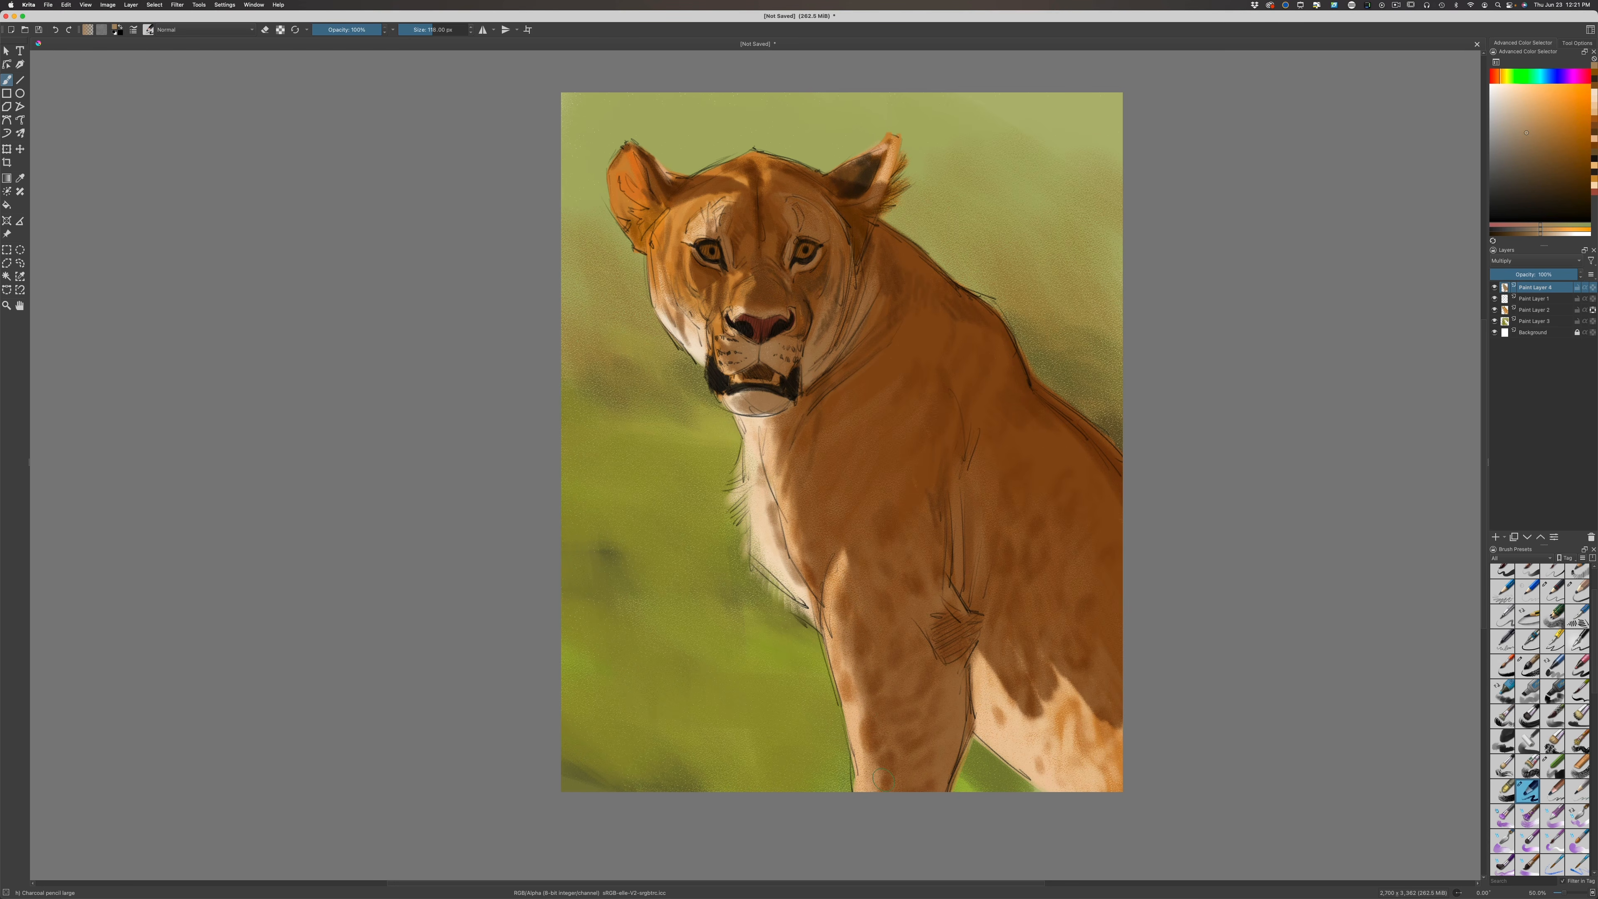
Extend the shadow over the belly and hind leg, finishing its lower edge with smaller tapered strokes
mouse_move(1048, 730)
mouse_down()
mouse_move(1095, 718)
mouse_move(1063, 673)
mouse_move(973, 678)
mouse_move(1043, 768)
mouse_up()
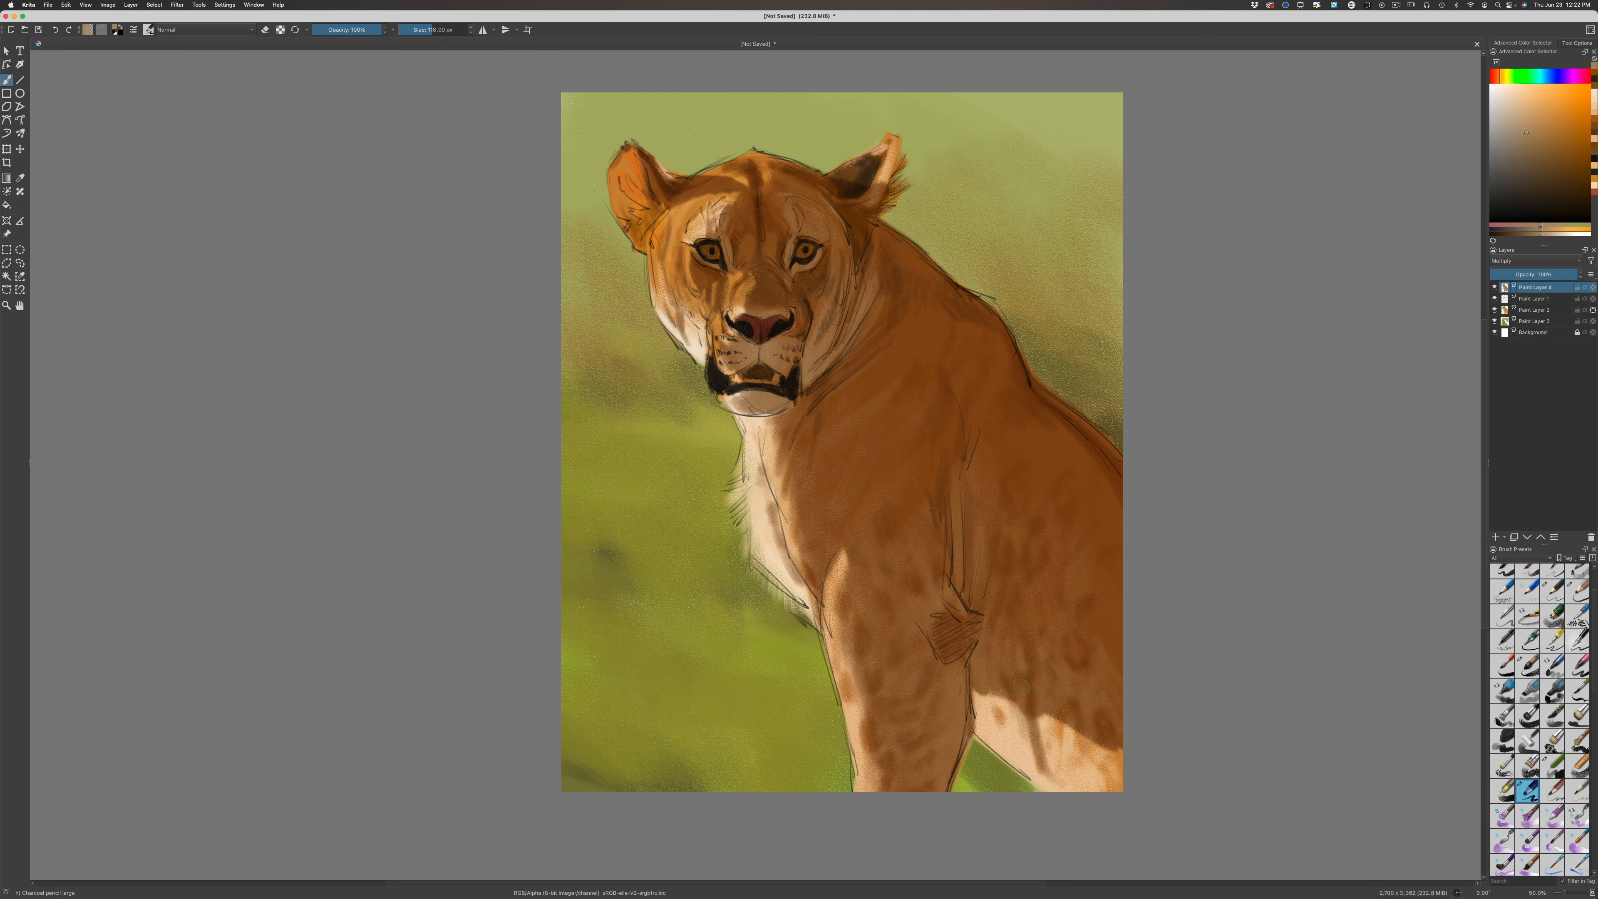
mouse_move(1017, 699)
mouse_down()
mouse_move(1031, 741)
mouse_move(981, 675)
mouse_move(1011, 738)
mouse_move(992, 723)
mouse_move(1044, 751)
mouse_move(1069, 736)
mouse_move(1064, 708)
mouse_move(1090, 743)
mouse_move(1084, 728)
mouse_move(1072, 781)
mouse_move(1092, 761)
mouse_move(1069, 785)
mouse_move(1054, 708)
mouse_move(1056, 756)
mouse_move(1108, 772)
mouse_up()
key(bracketleft)
key(bracketleft)
key(bracketleft)
drag(1120, 751, 1112, 790)
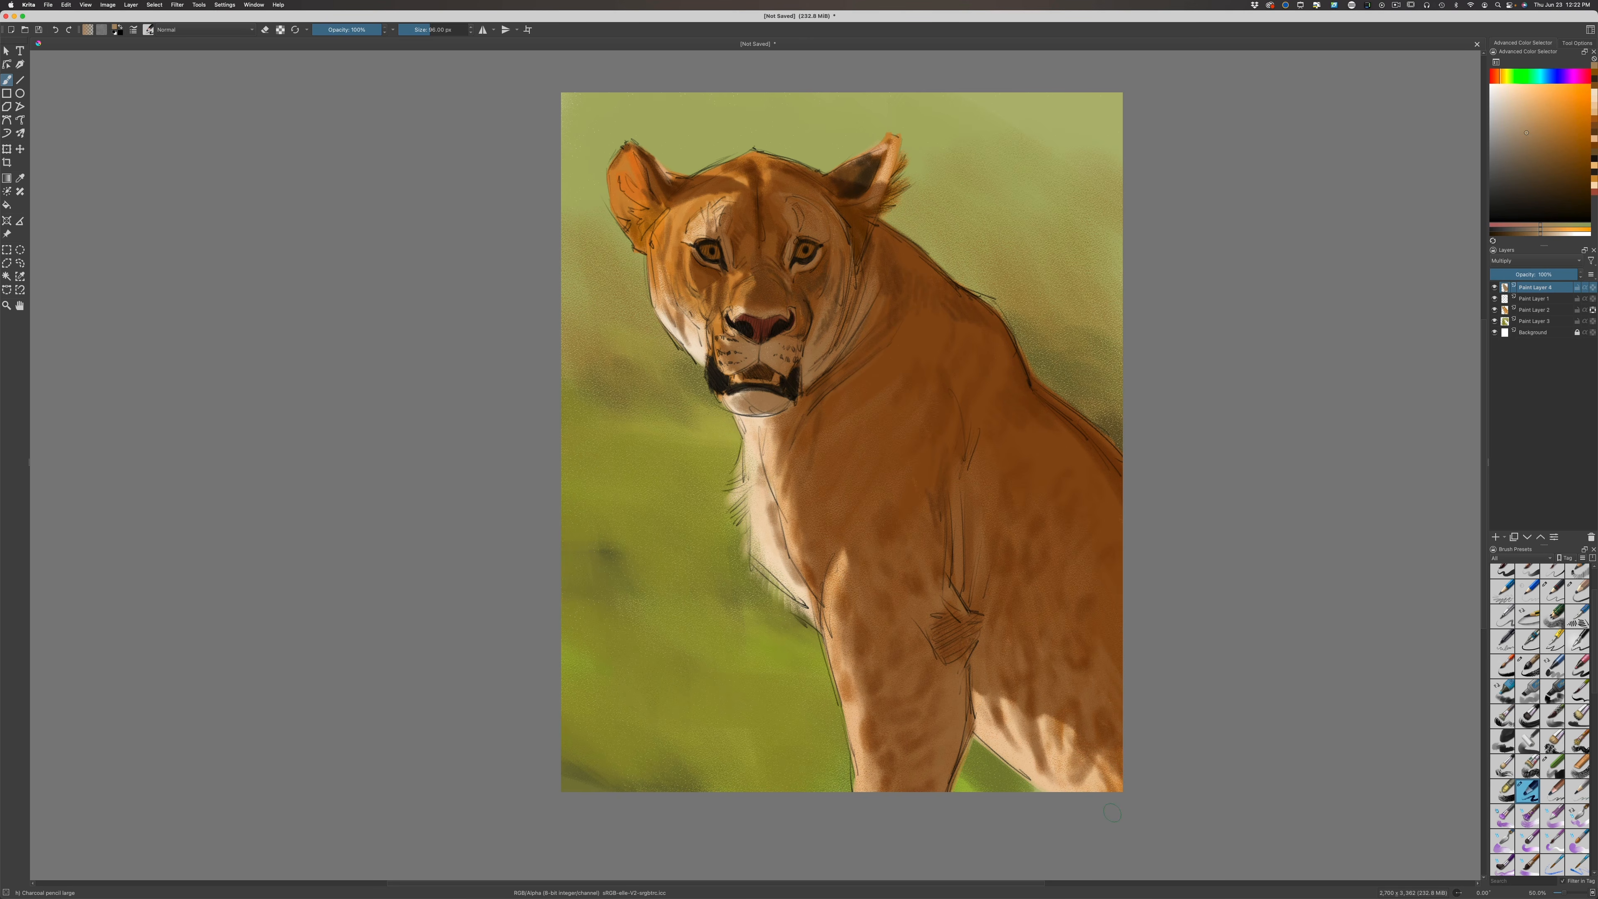
drag(917, 504, 910, 522)
Add a new paint layer set to Overlay and paint a light peach highlight beside the eye on the face's lit side
click(1497, 261)
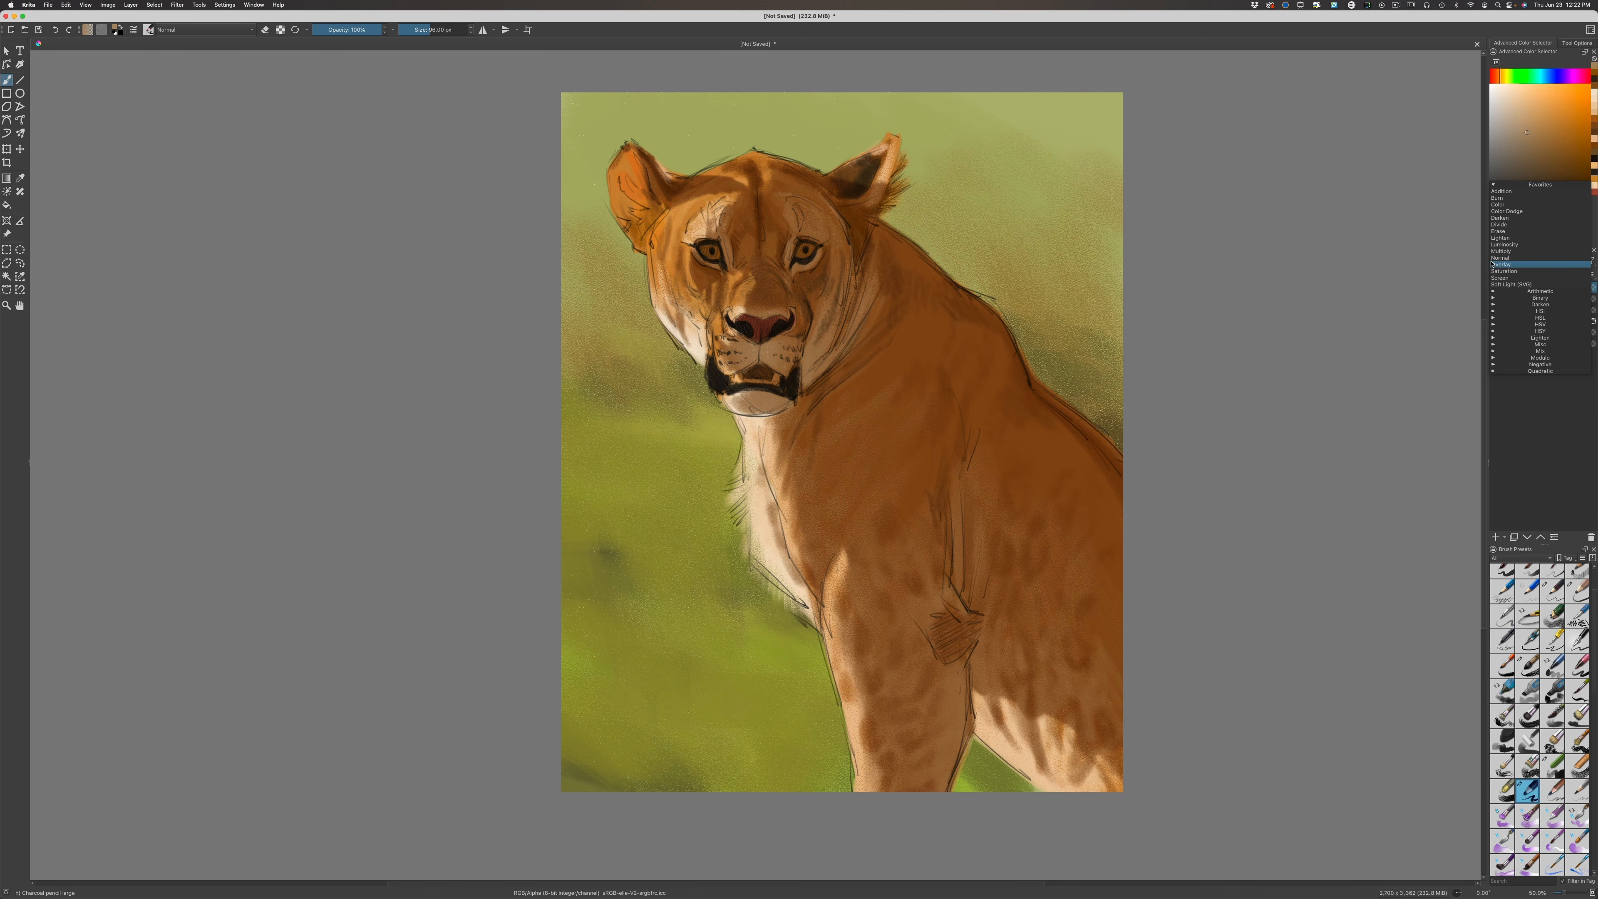
click(1494, 264)
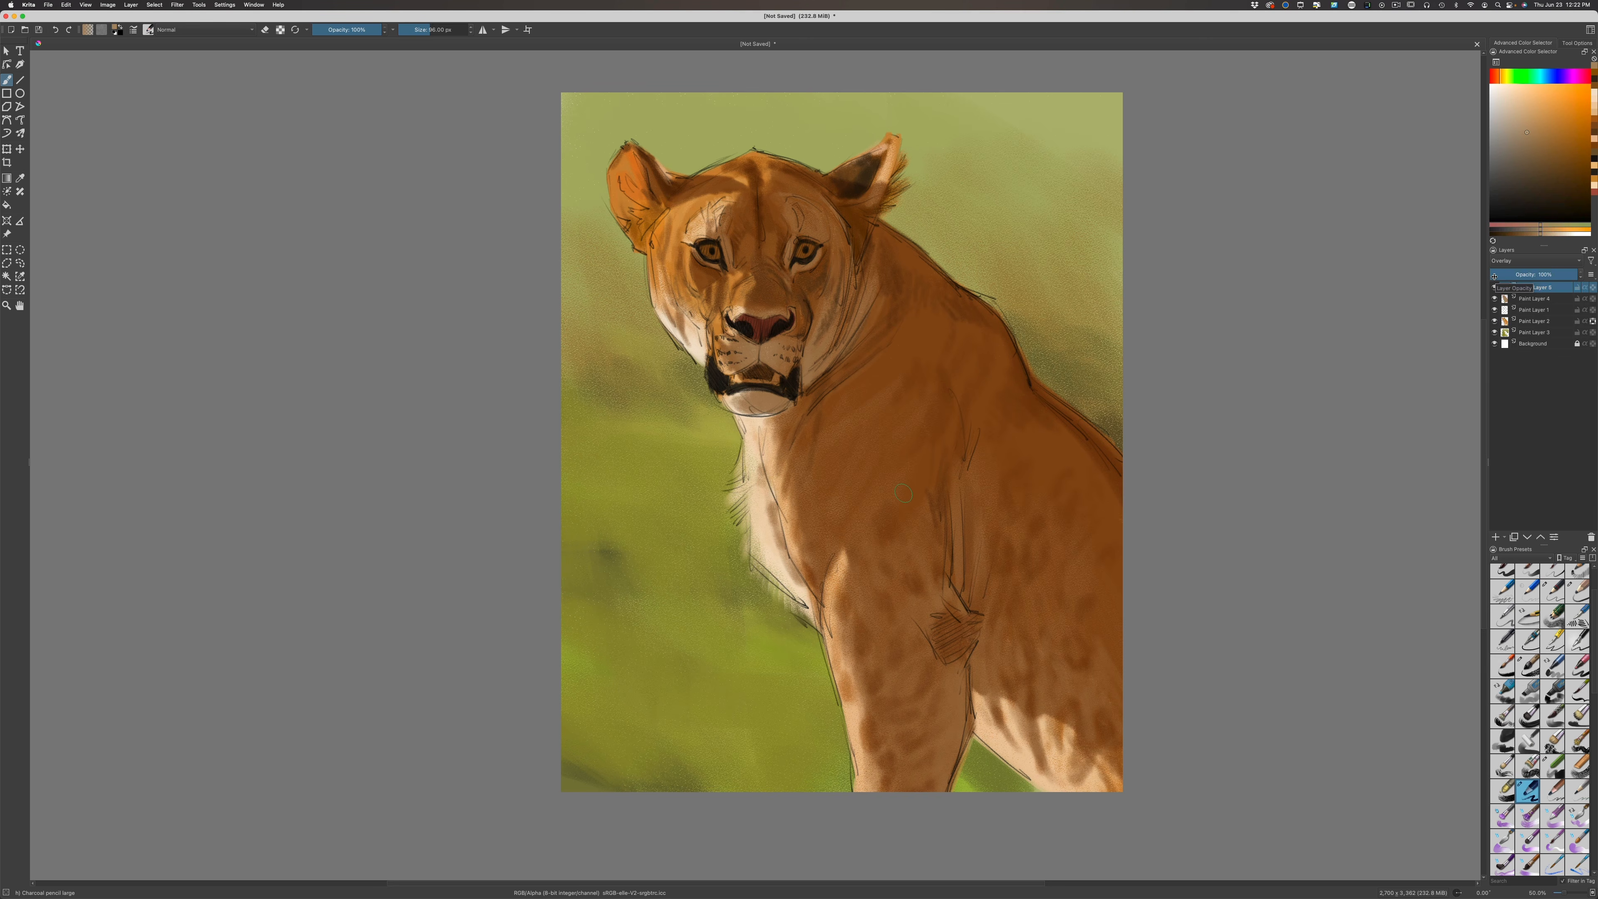
click(1519, 94)
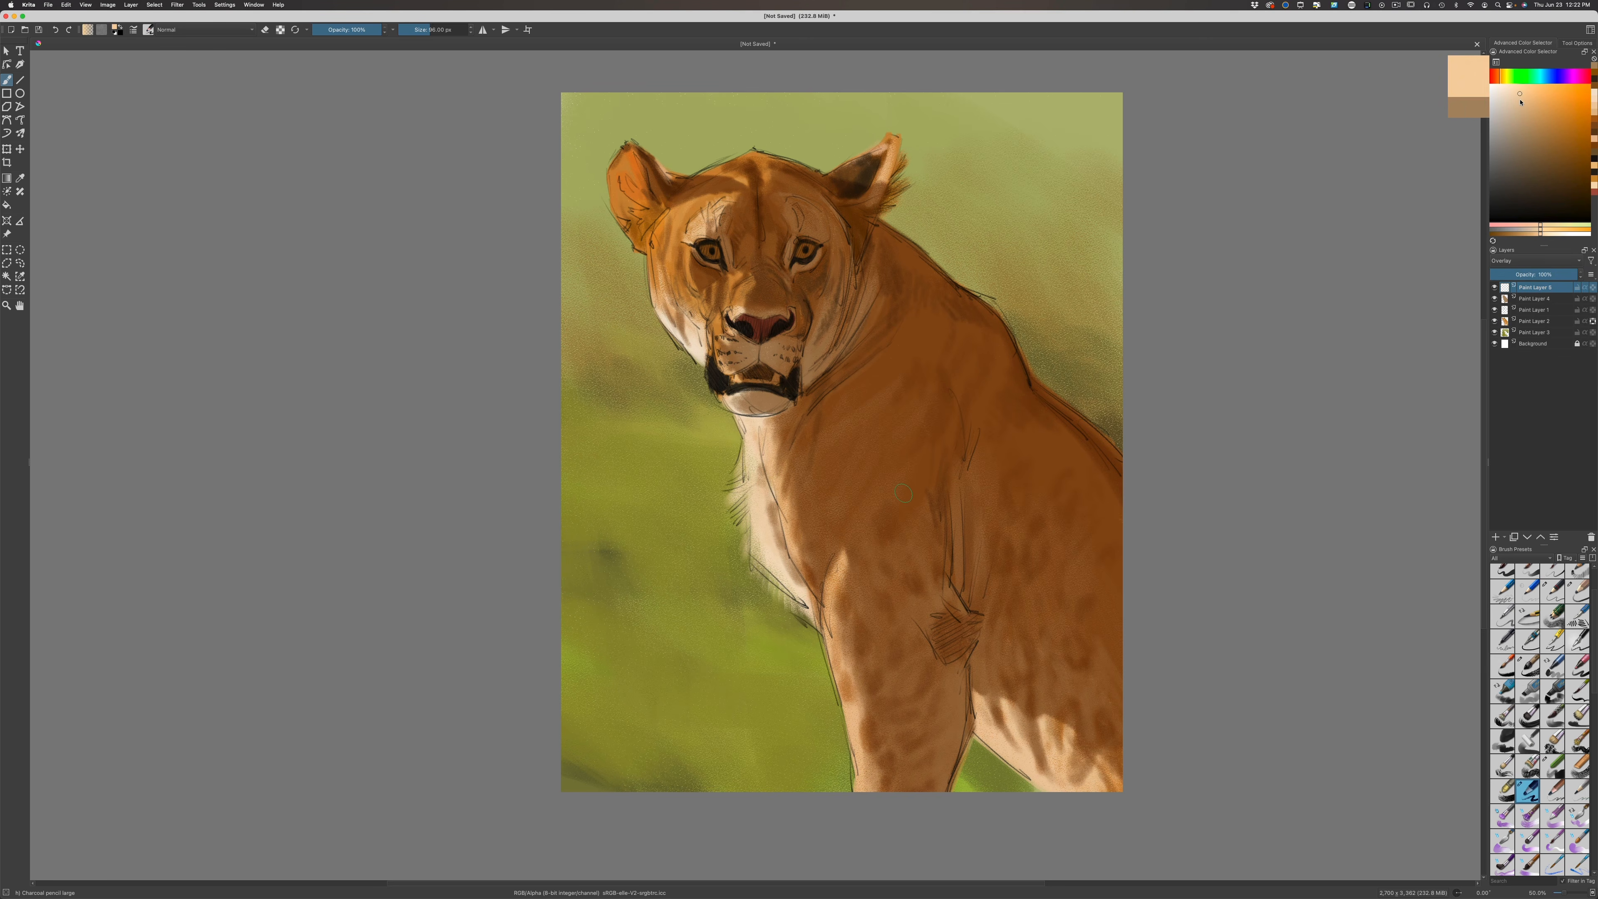
click(1501, 78)
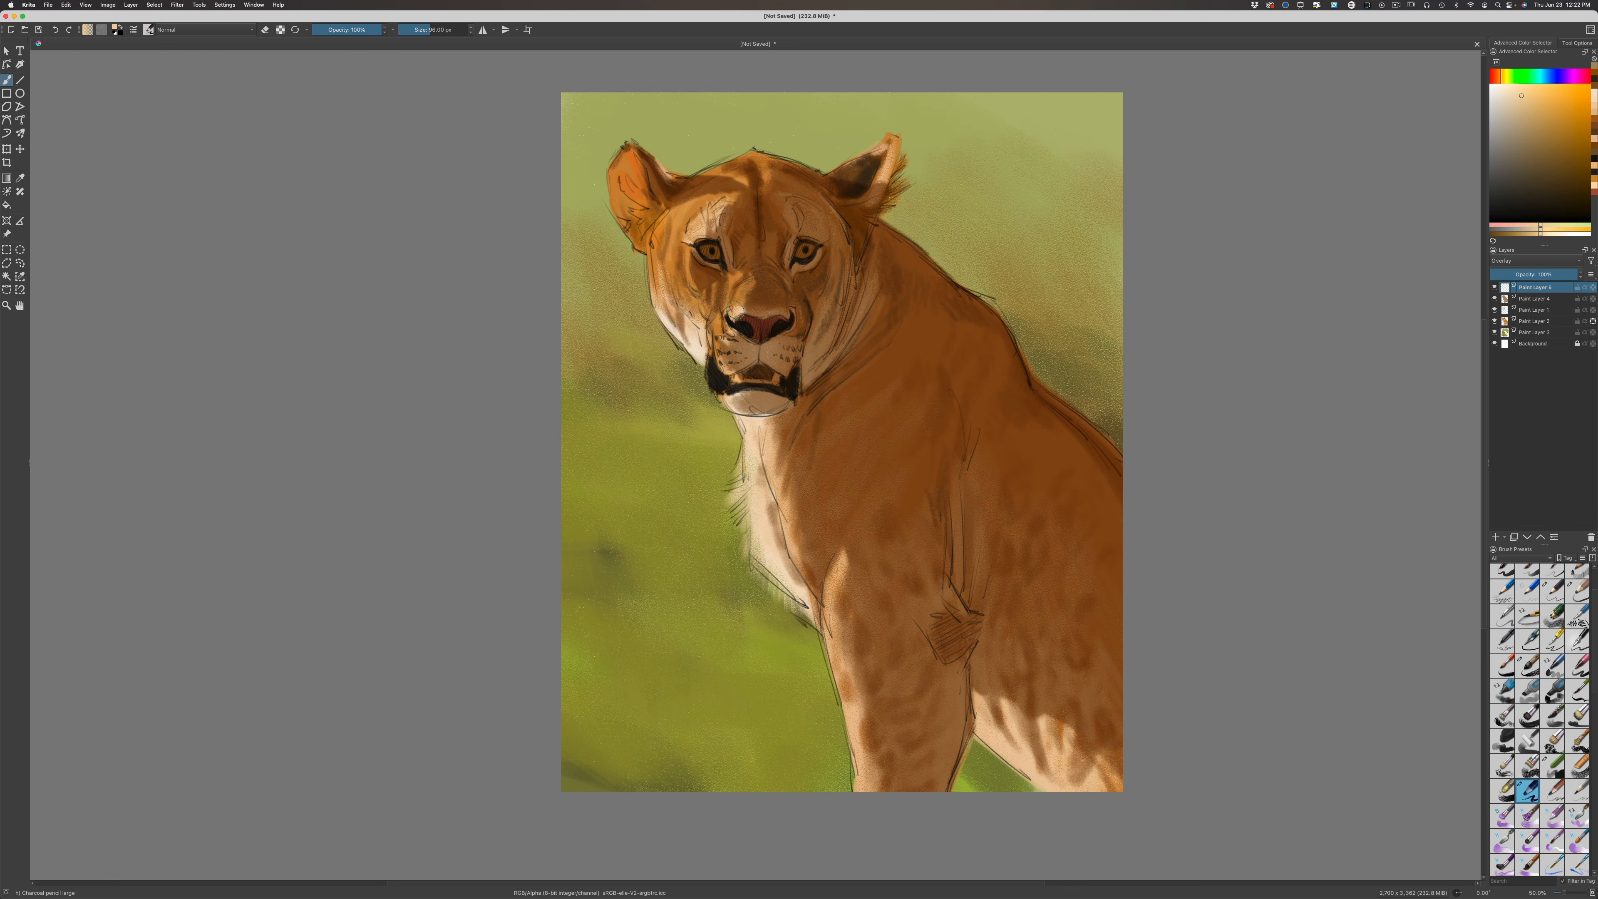
key(bracketleft)
drag(686, 252, 684, 266)
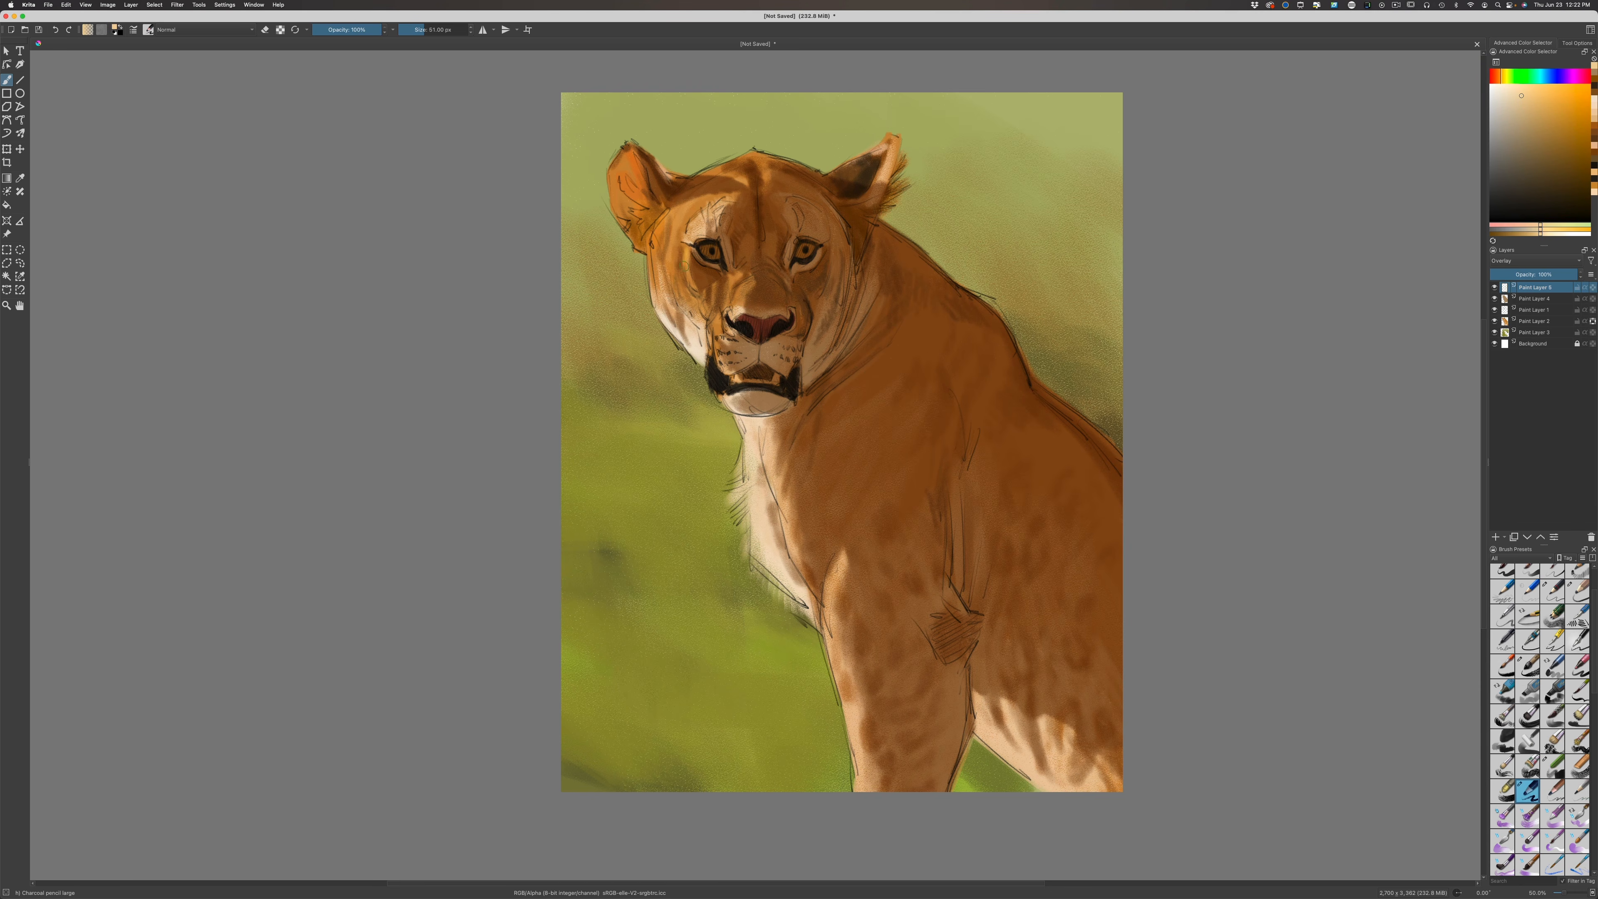
Change the brush colour to a pale pinkish beige and repaint the highlight beside the eye on the face's lit side
click(1509, 96)
drag(1499, 79, 1497, 79)
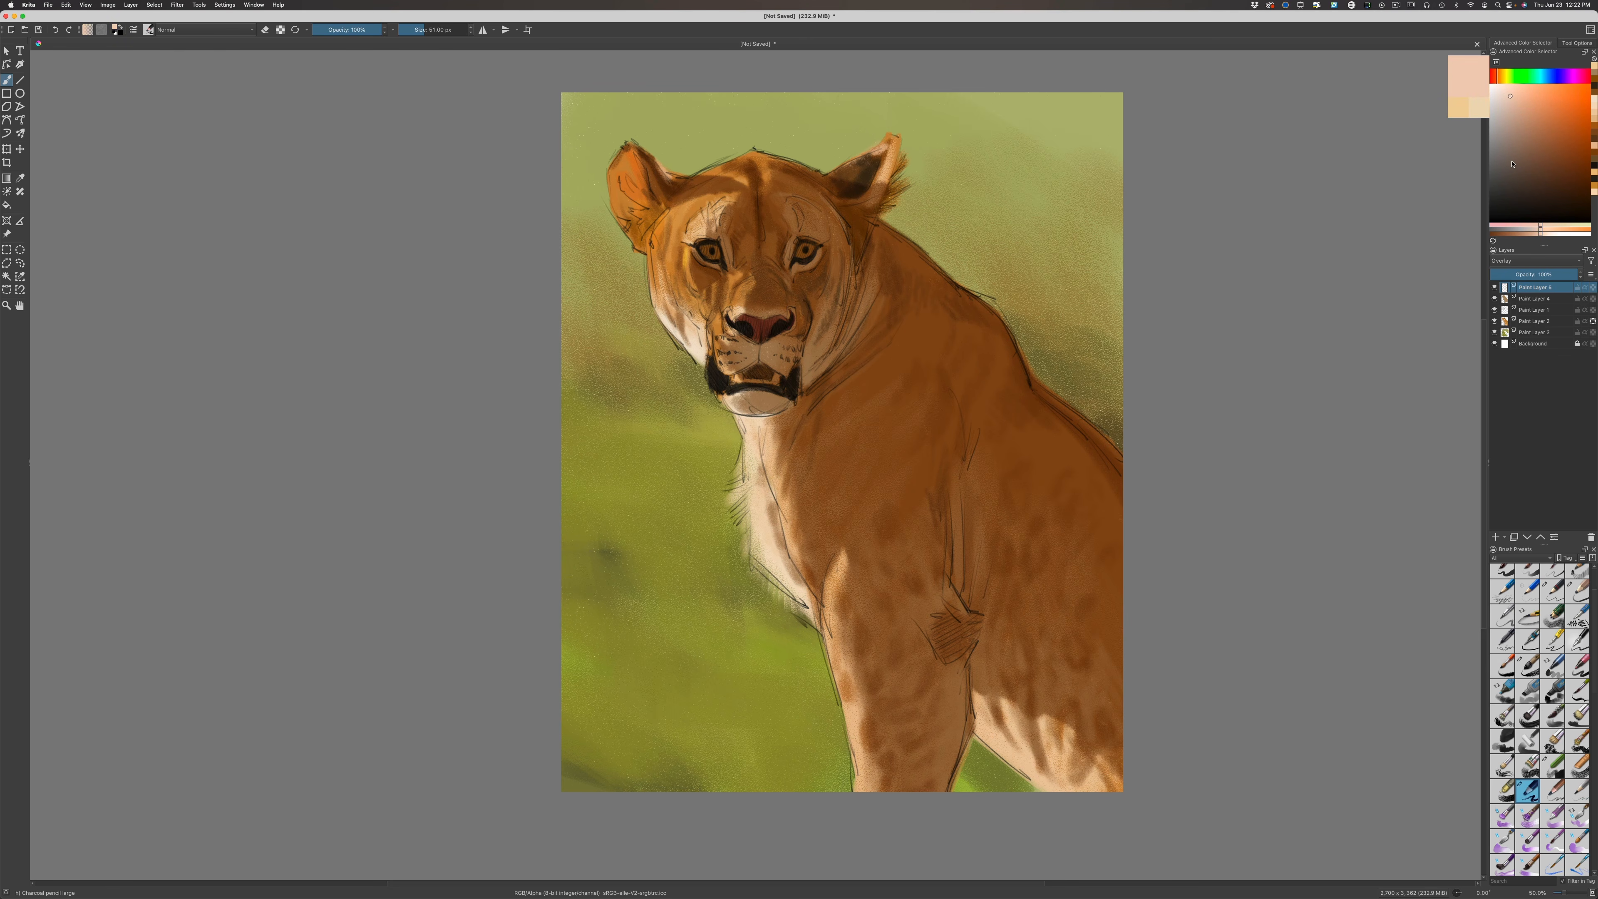
click(1508, 98)
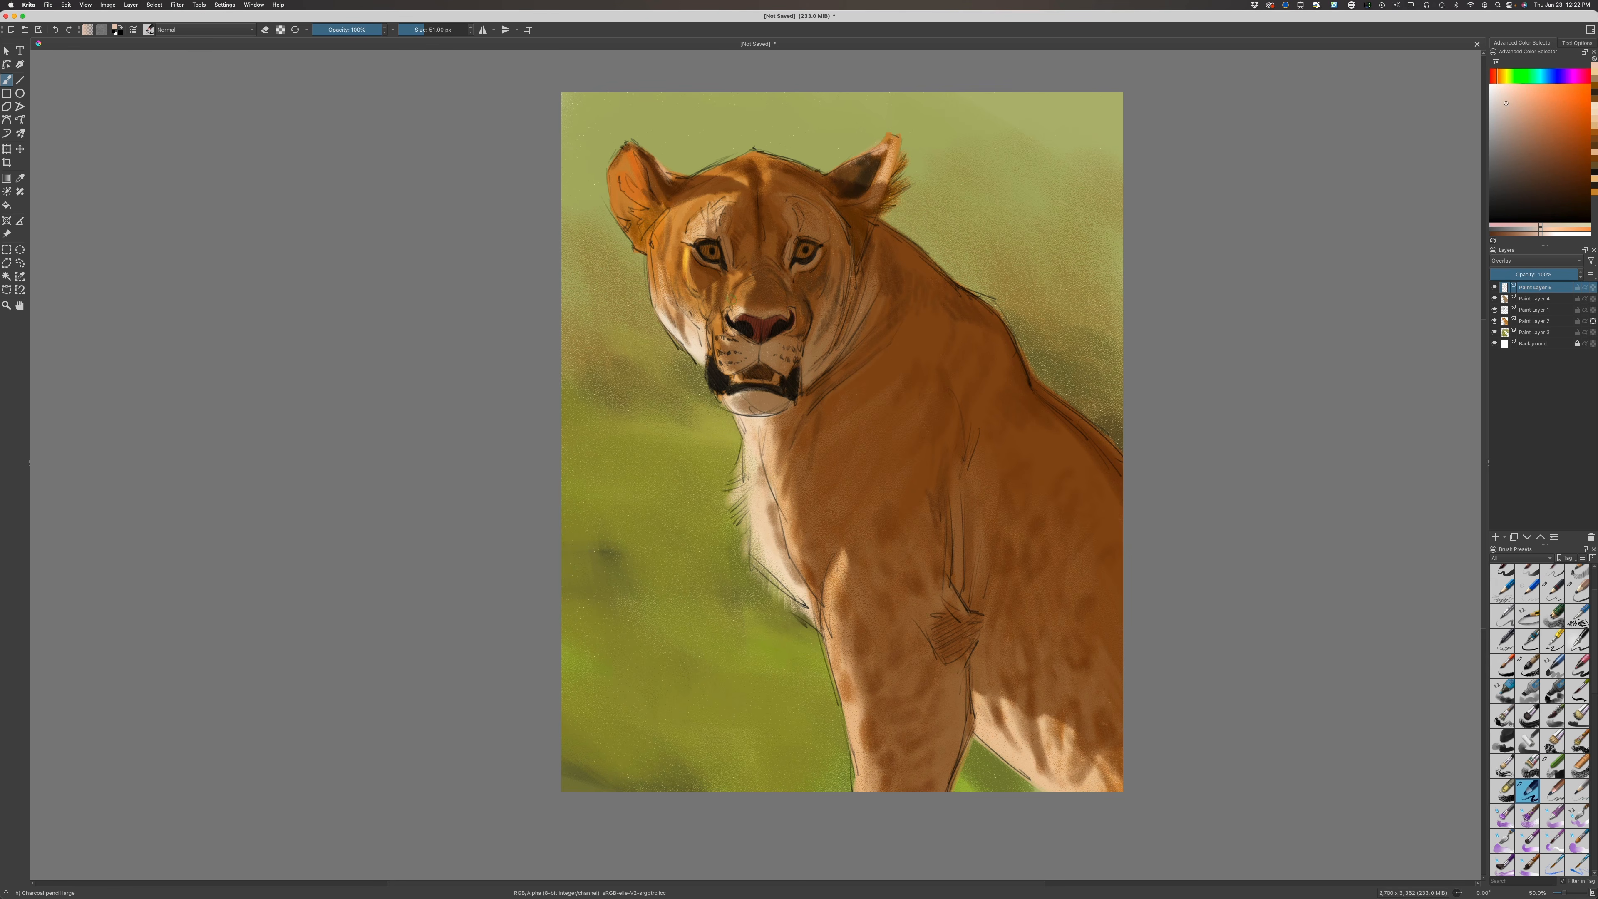
key(e)
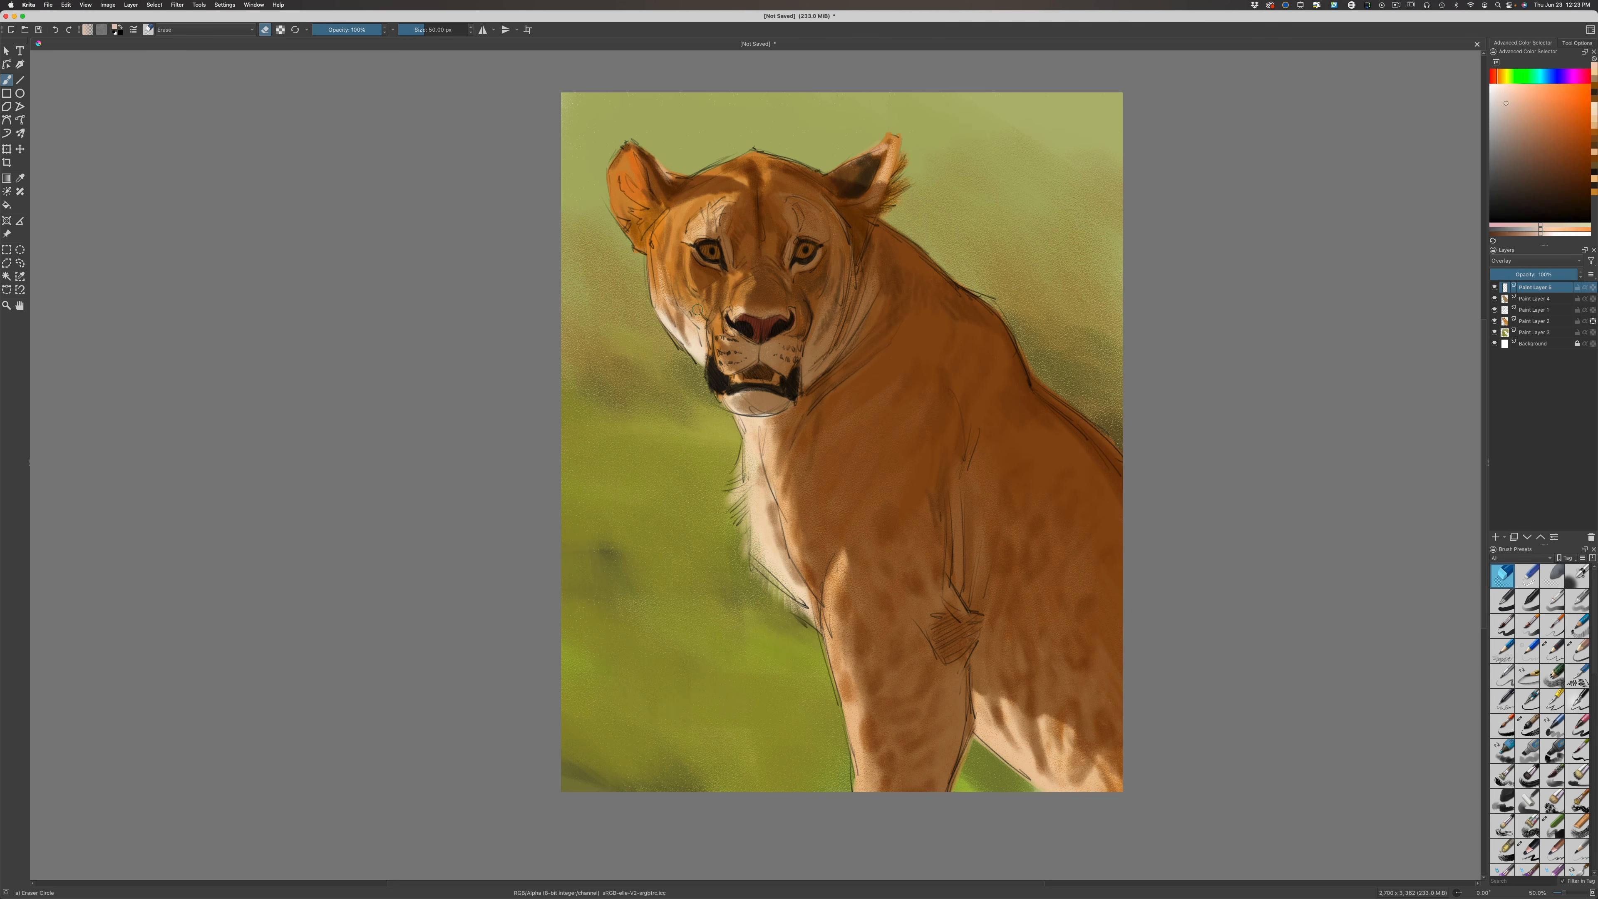
key(e)
drag(684, 254, 685, 271)
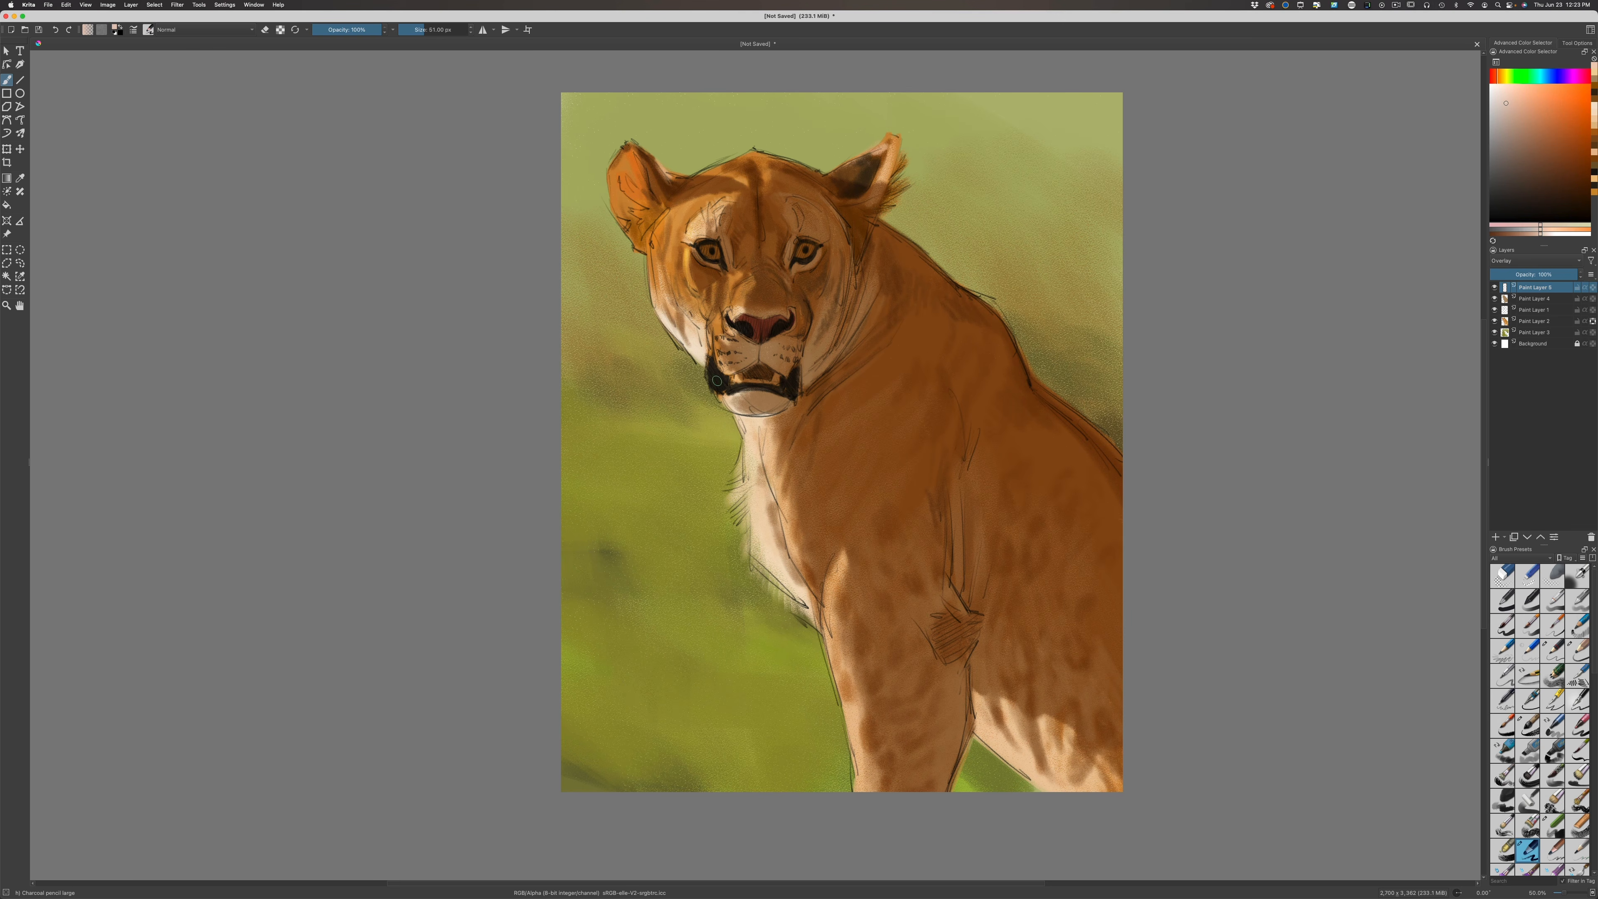
Paint bright Overlay highlights from below the chin down the neck and over the pale chest fur
mouse_move(721, 397)
mouse_down()
mouse_move(756, 445)
mouse_move(770, 414)
mouse_move(748, 416)
mouse_move(745, 433)
mouse_move(763, 419)
mouse_move(743, 450)
mouse_move(736, 415)
mouse_move(741, 450)
mouse_up()
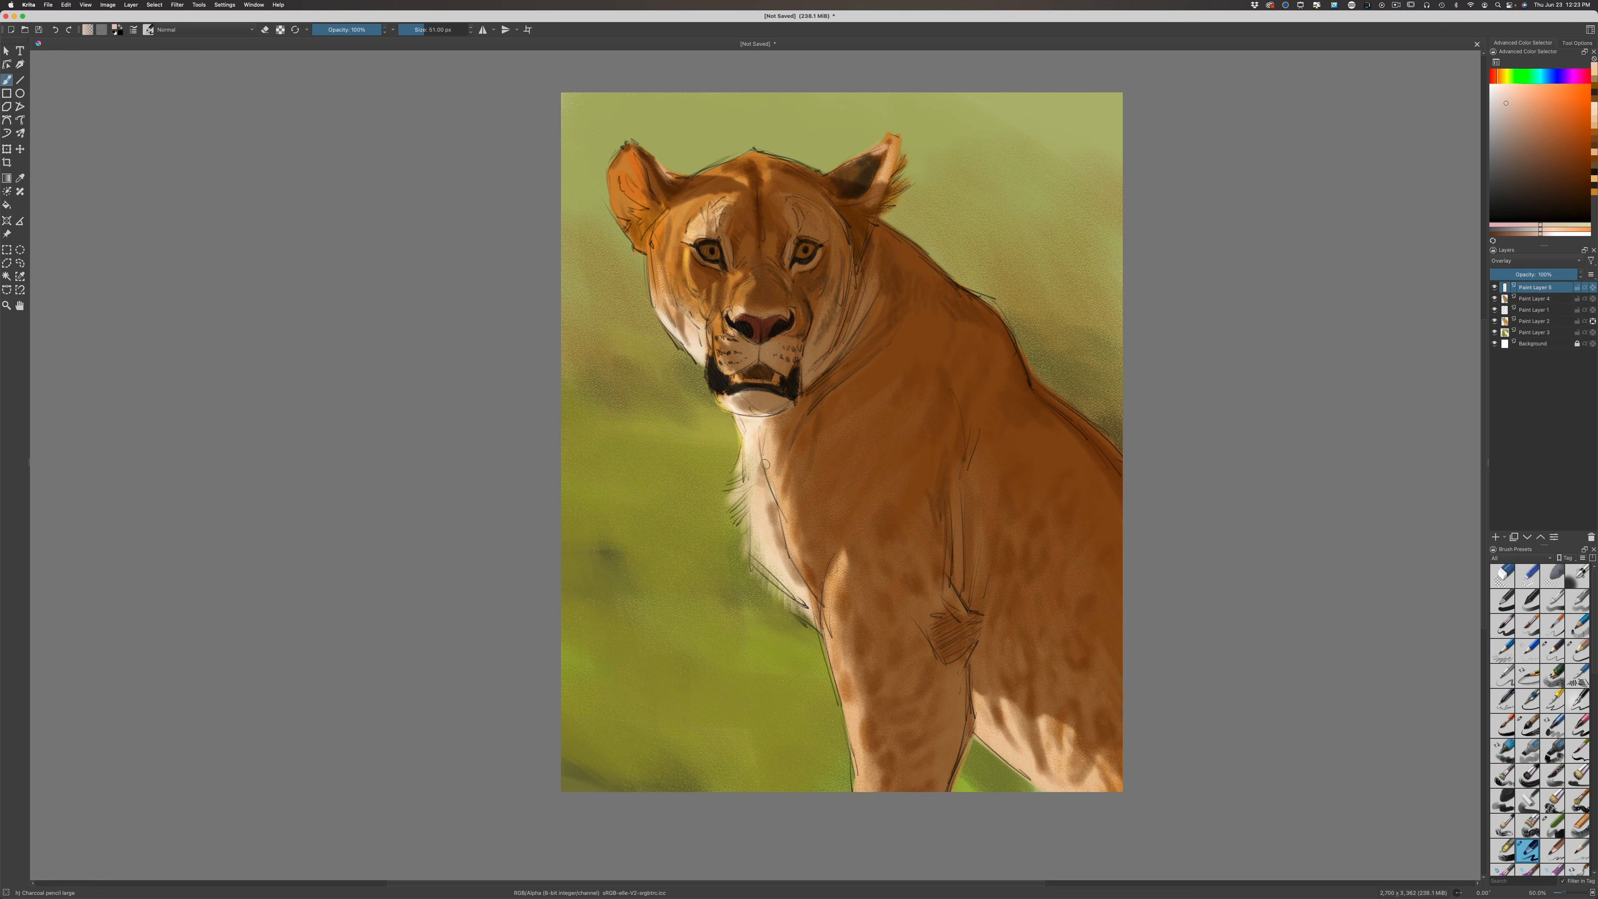
mouse_move(763, 434)
mouse_down()
mouse_move(794, 564)
mouse_move(820, 597)
mouse_up()
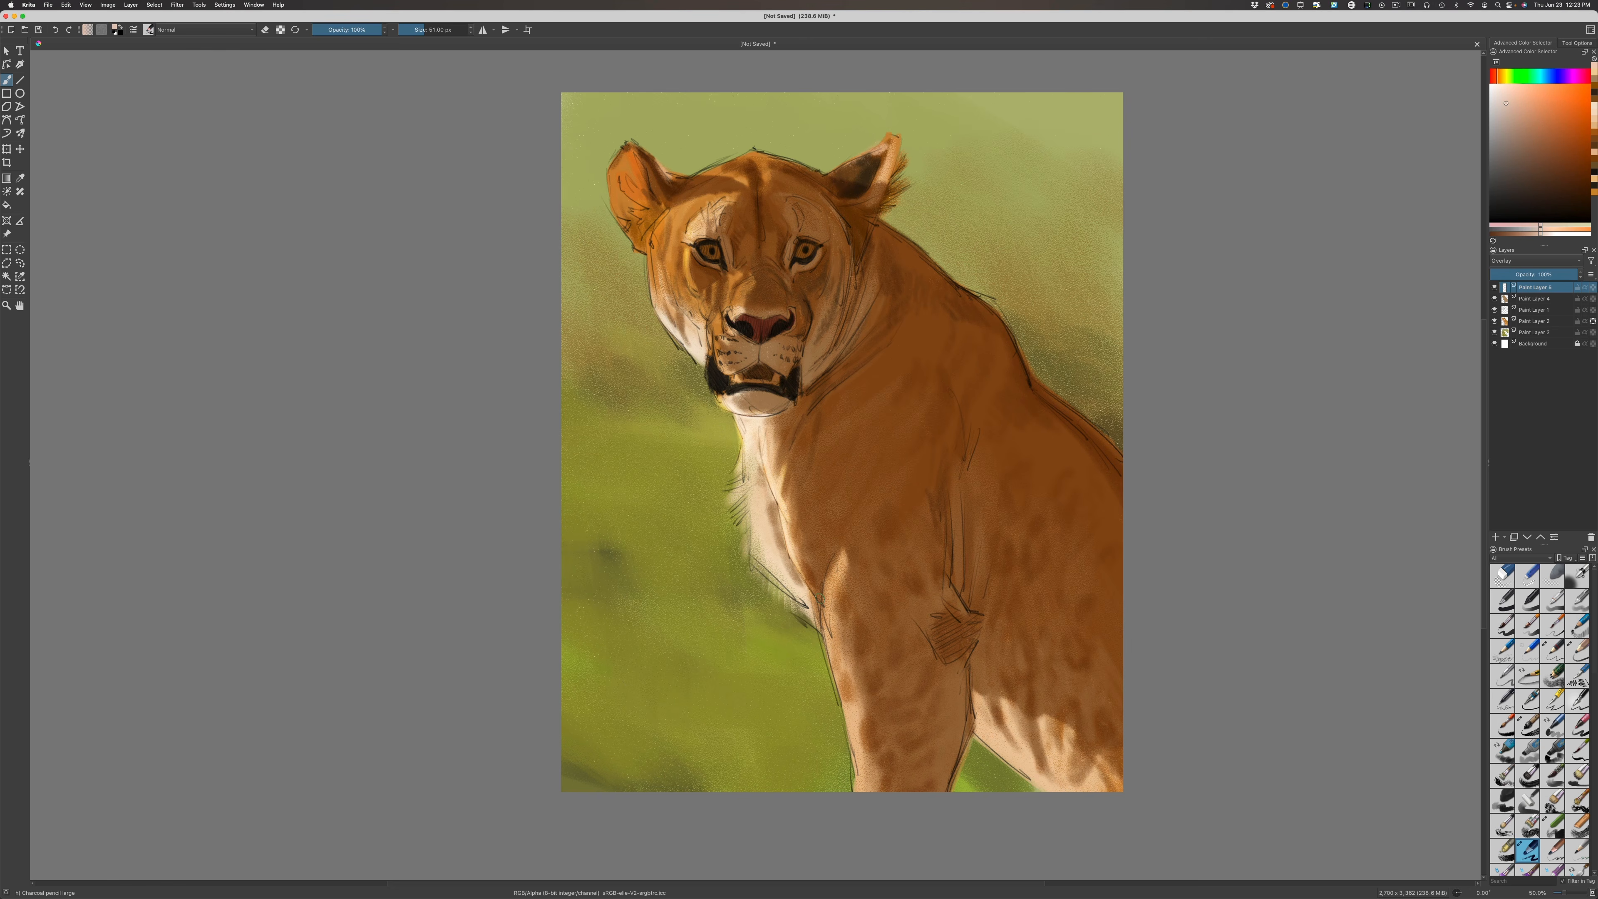
mouse_move(758, 557)
mouse_down()
mouse_move(747, 491)
mouse_move(755, 538)
mouse_move(735, 501)
mouse_move(739, 515)
mouse_move(756, 512)
mouse_move(763, 555)
mouse_move(771, 536)
mouse_move(768, 583)
mouse_move(776, 549)
mouse_move(780, 590)
mouse_move(783, 578)
mouse_move(808, 608)
mouse_move(750, 543)
mouse_move(750, 522)
mouse_move(762, 550)
mouse_move(748, 492)
mouse_move(763, 535)
mouse_move(741, 494)
mouse_up()
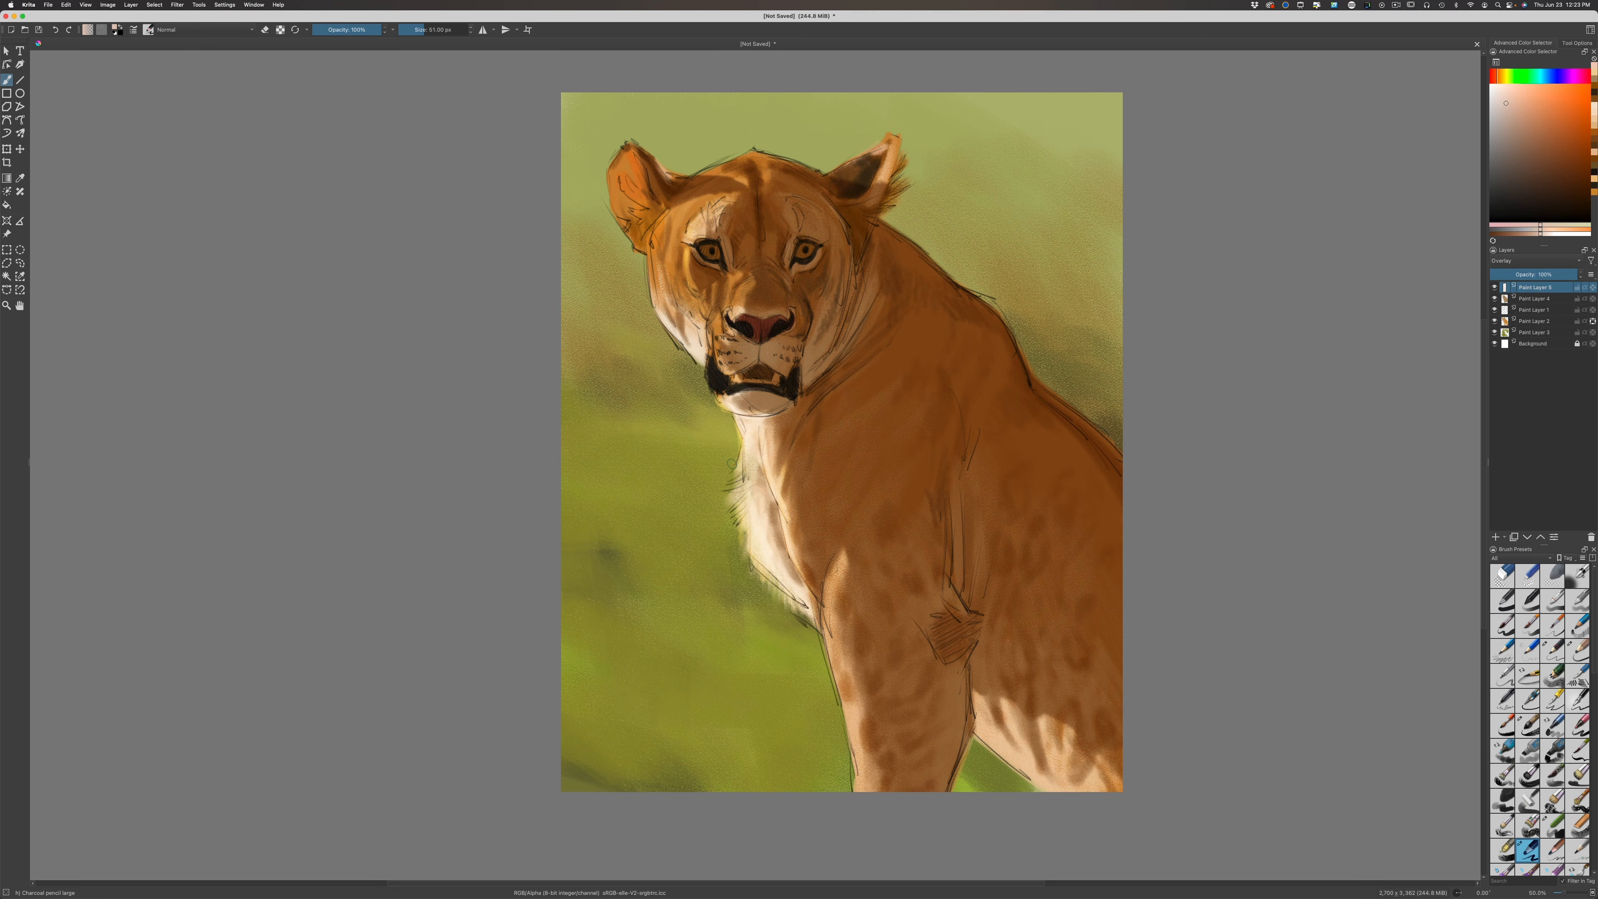
Paint Overlay highlights on the lit side of the nose bridge, muzzle, cheek, jaw edge, forehead and ear base
drag(737, 311, 743, 288)
drag(734, 271, 726, 288)
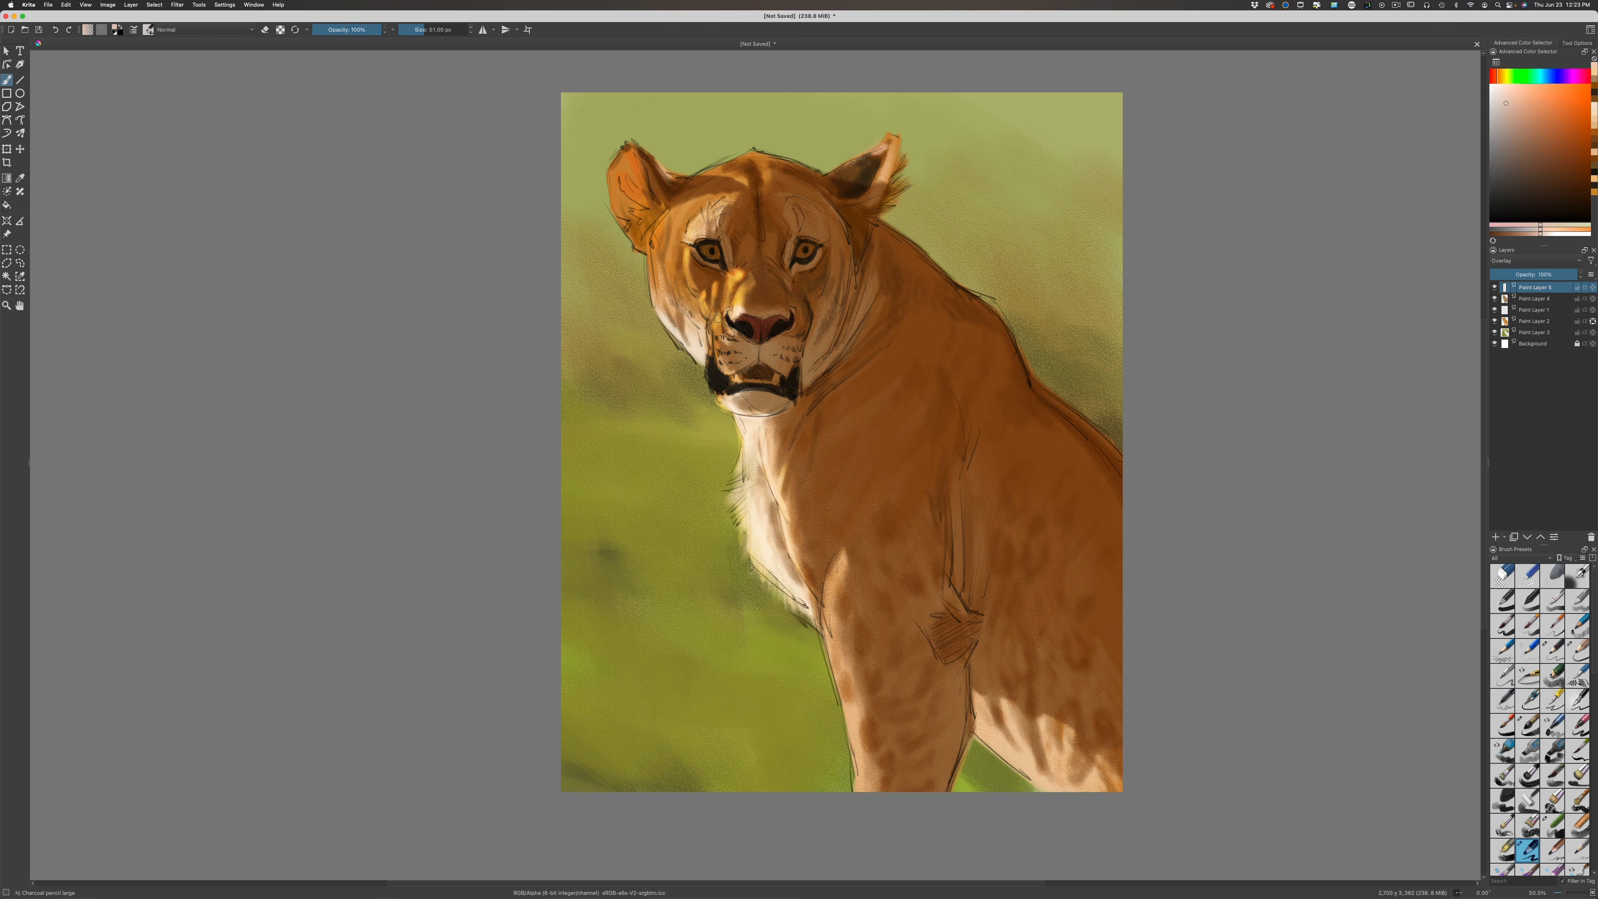
mouse_move(712, 322)
mouse_down()
mouse_move(736, 376)
mouse_move(725, 399)
mouse_move(767, 411)
mouse_up()
drag(676, 247, 688, 298)
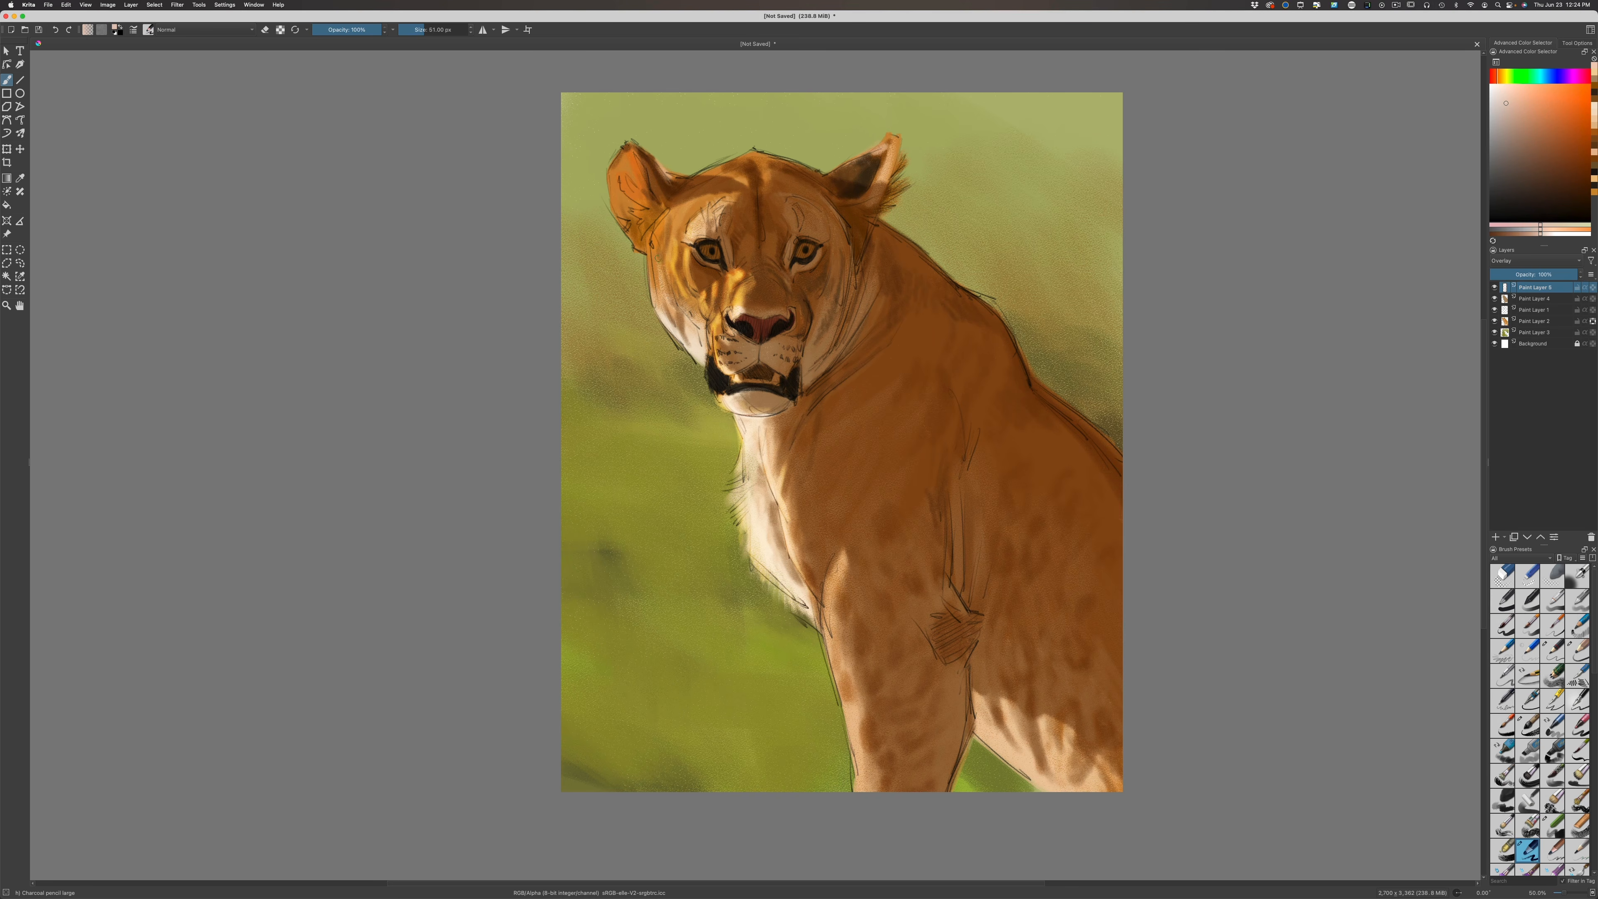
mouse_move(650, 264)
mouse_down()
mouse_move(655, 307)
mouse_move(648, 262)
mouse_move(689, 338)
mouse_up()
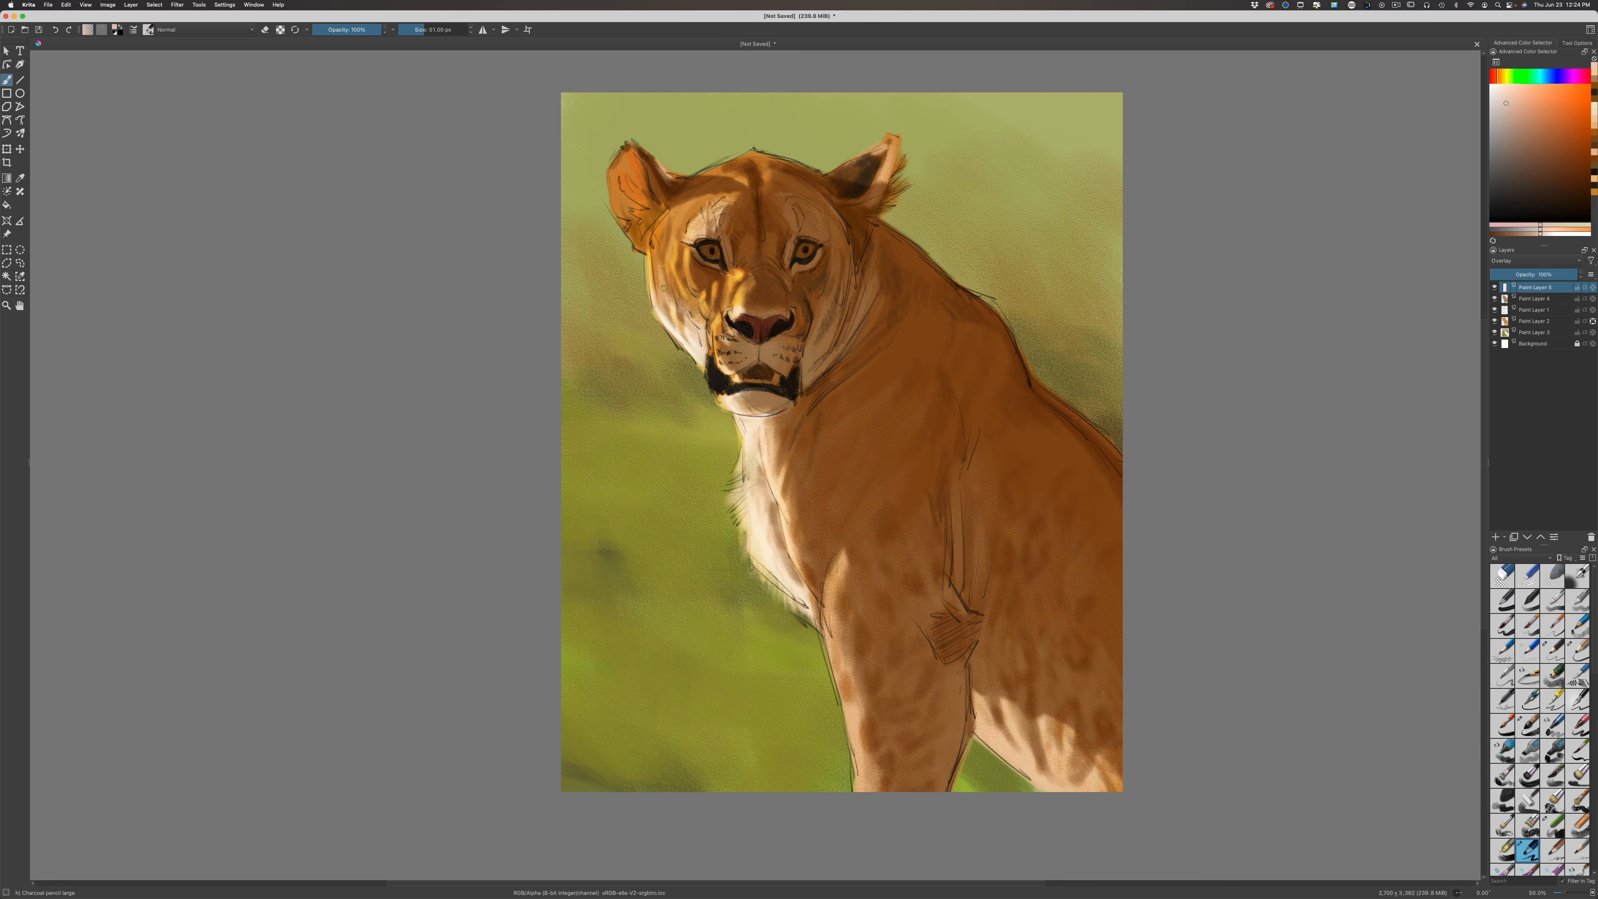
mouse_move(668, 291)
mouse_down()
mouse_move(659, 242)
mouse_move(697, 326)
mouse_up()
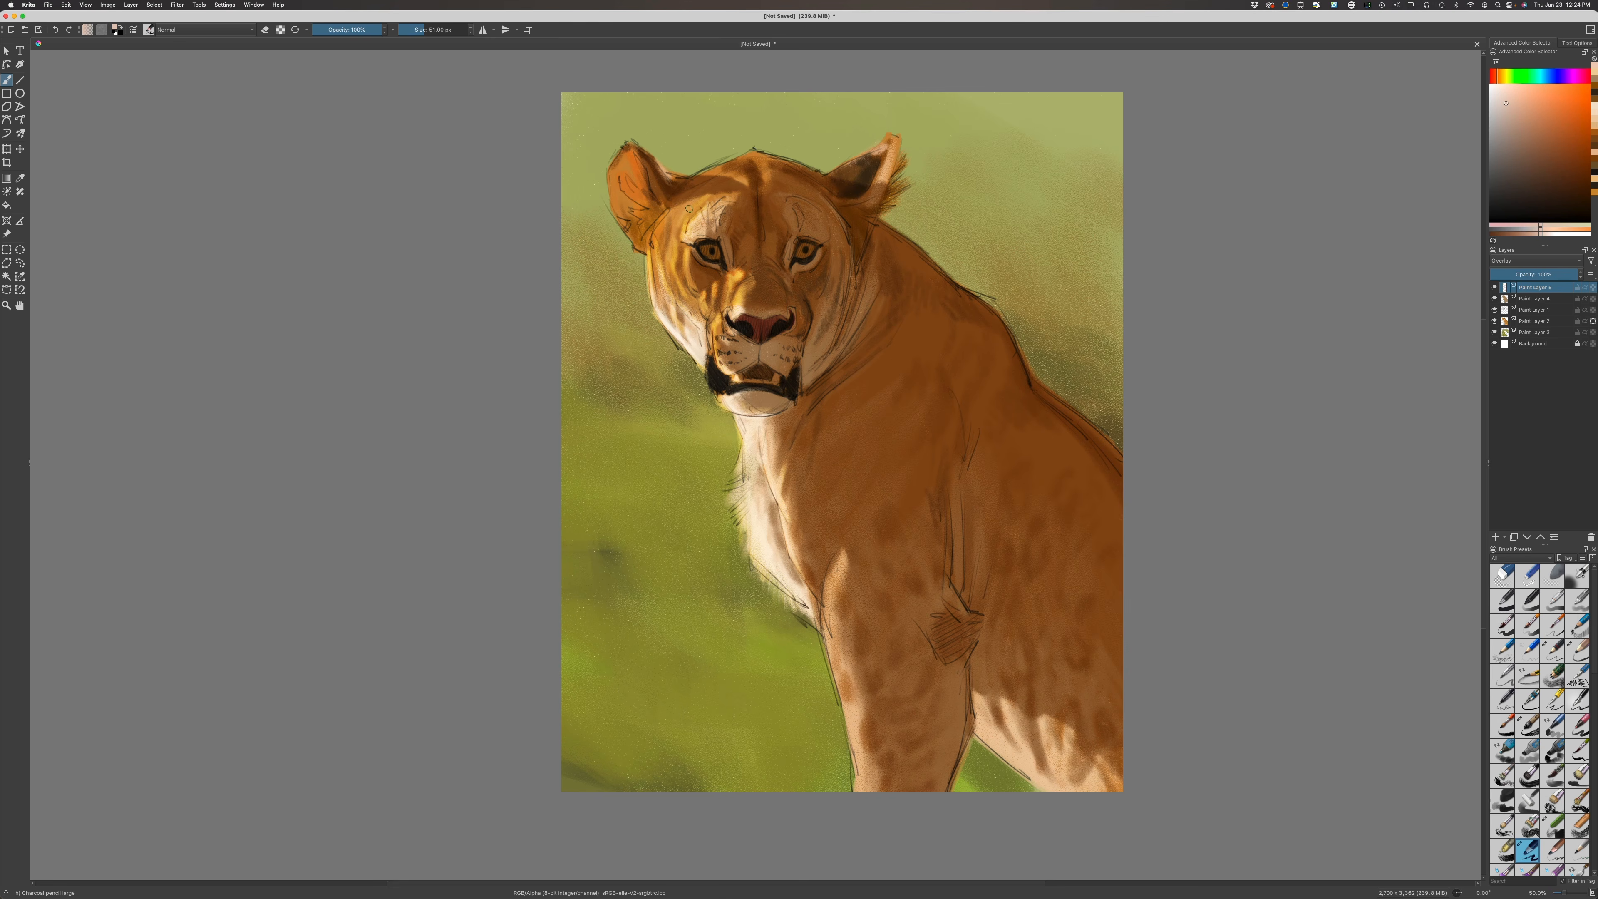
mouse_move(707, 205)
mouse_down()
mouse_move(727, 190)
mouse_move(708, 168)
mouse_move(734, 179)
mouse_up()
drag(646, 208, 638, 221)
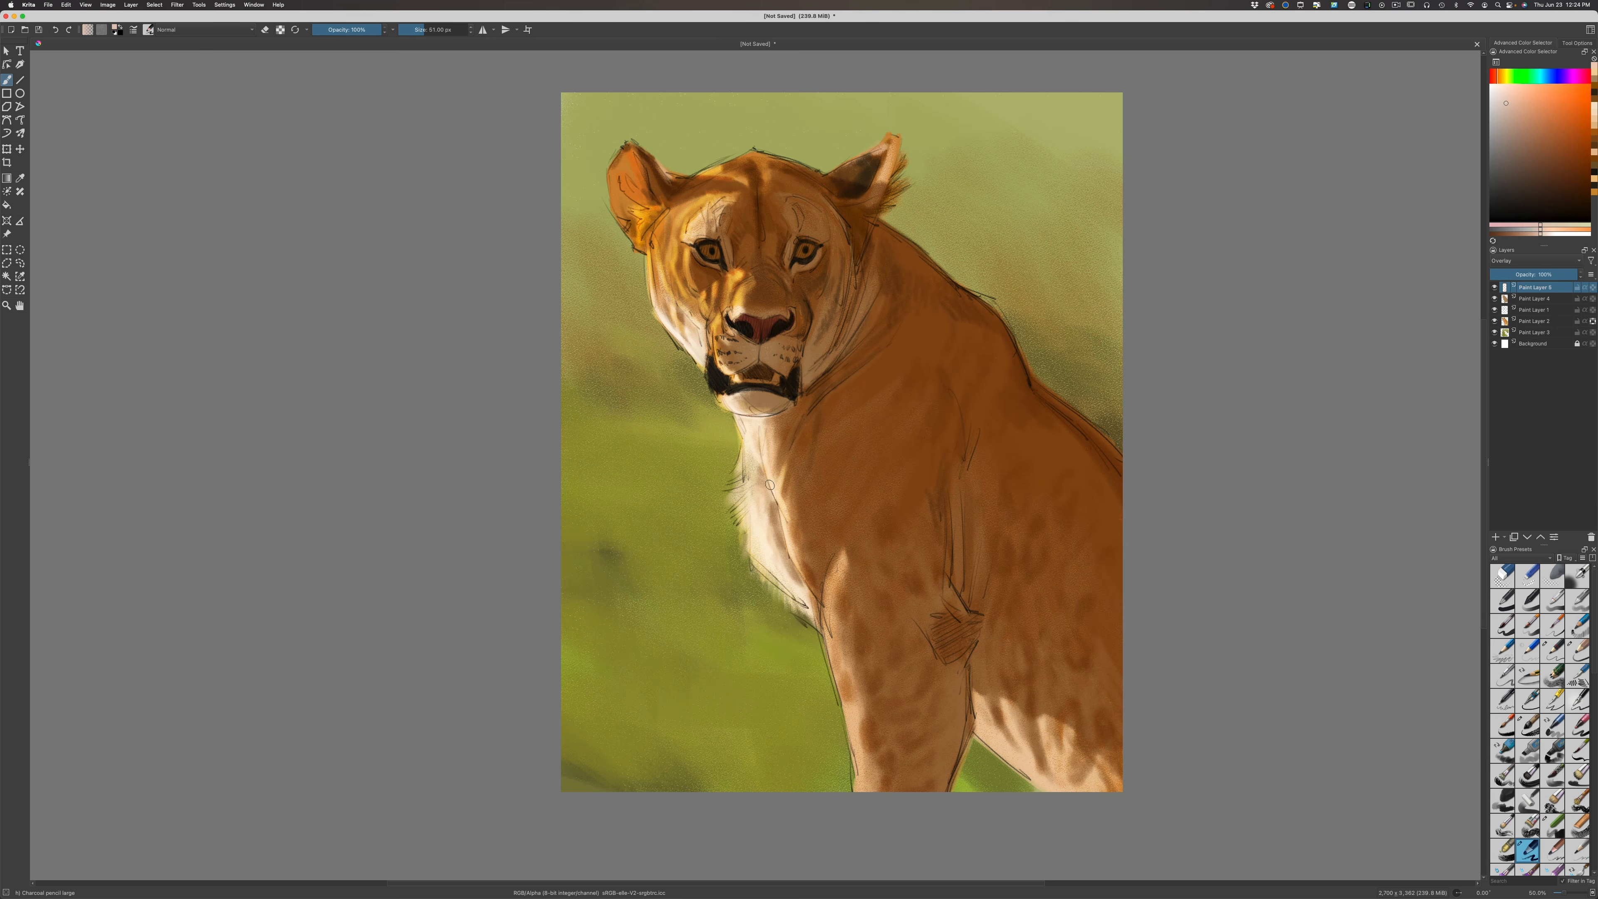
Brighten the front edge of the foreleg and the pale chest fur with Overlay highlights, using a larger brush for the chest
mouse_move(830, 621)
mouse_down()
mouse_move(833, 578)
mouse_move(827, 647)
mouse_move(825, 613)
mouse_move(857, 764)
mouse_move(852, 732)
mouse_move(869, 733)
mouse_move(863, 776)
mouse_move(842, 661)
mouse_move(862, 731)
mouse_move(842, 669)
mouse_move(848, 706)
mouse_up()
key(bracketright)
key(bracketright)
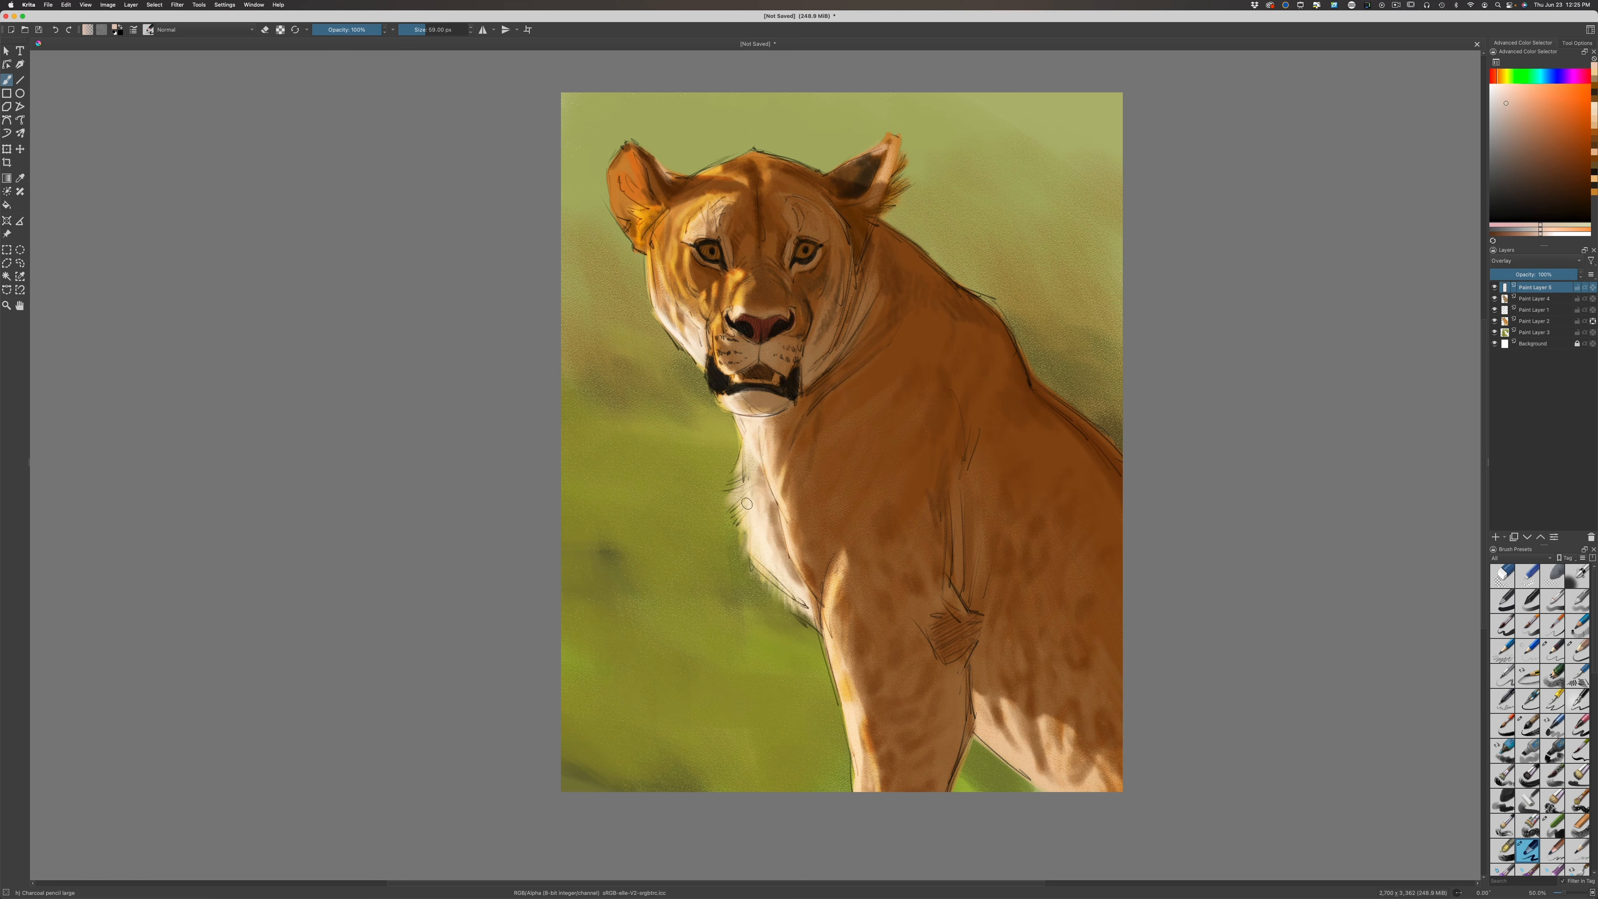
mouse_move(750, 466)
mouse_down()
mouse_move(749, 498)
mouse_move(762, 466)
mouse_move(758, 522)
mouse_move(768, 540)
mouse_move(787, 531)
mouse_move(792, 569)
mouse_up()
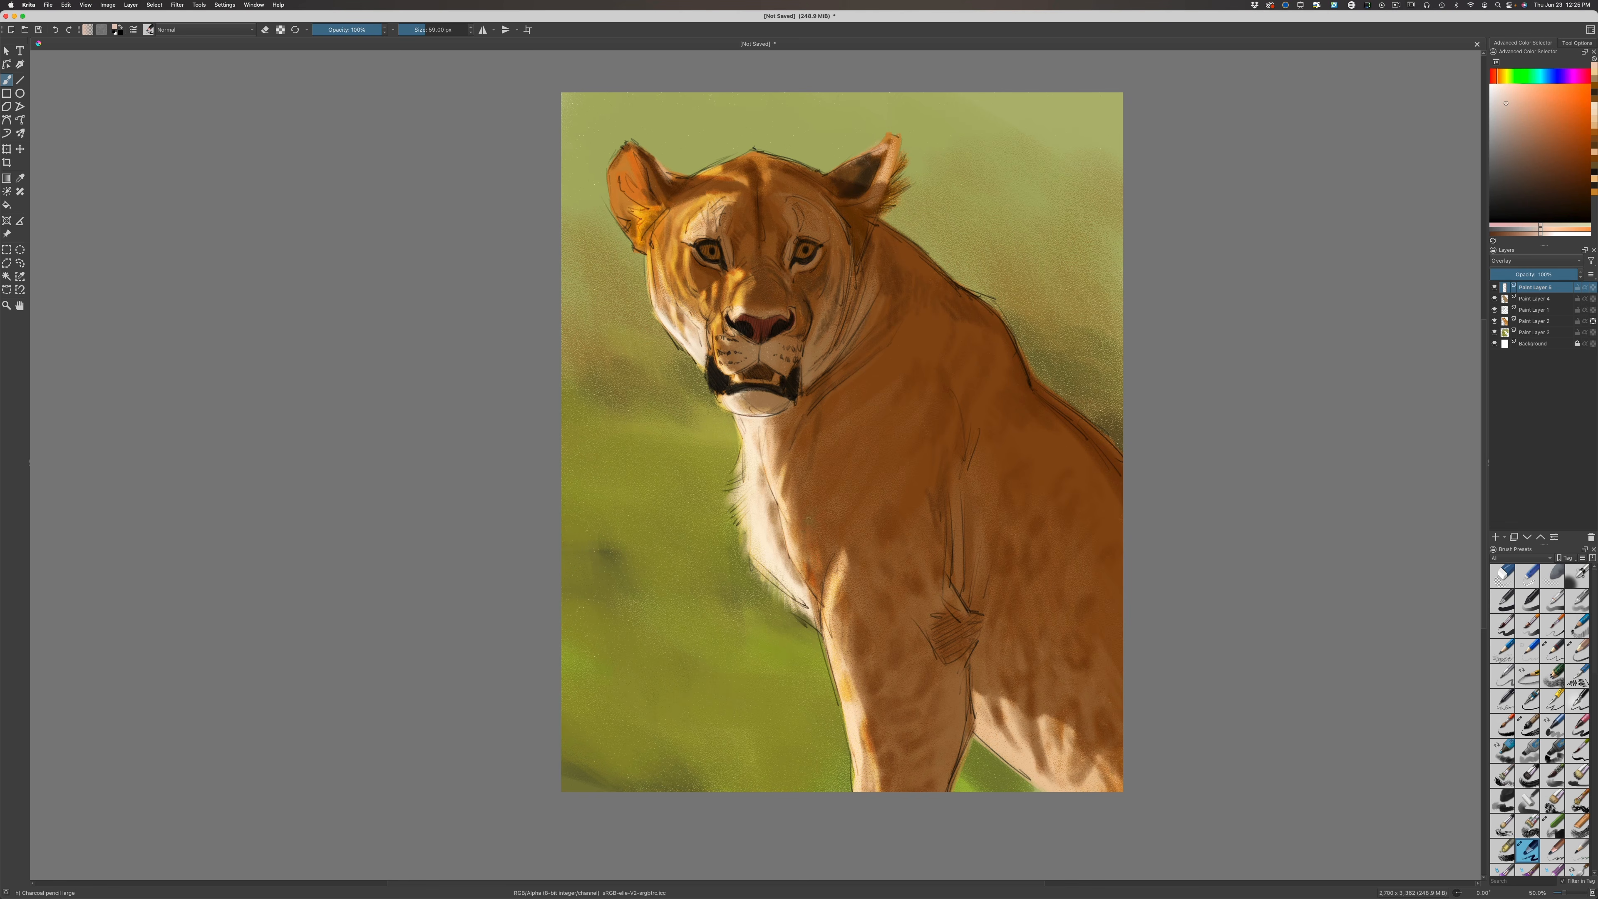
drag(795, 525, 780, 466)
Switch to the Multiply layer Paint Layer 4 and shade the inside of the lit-side ear with a medium reddish brown
click(1527, 299)
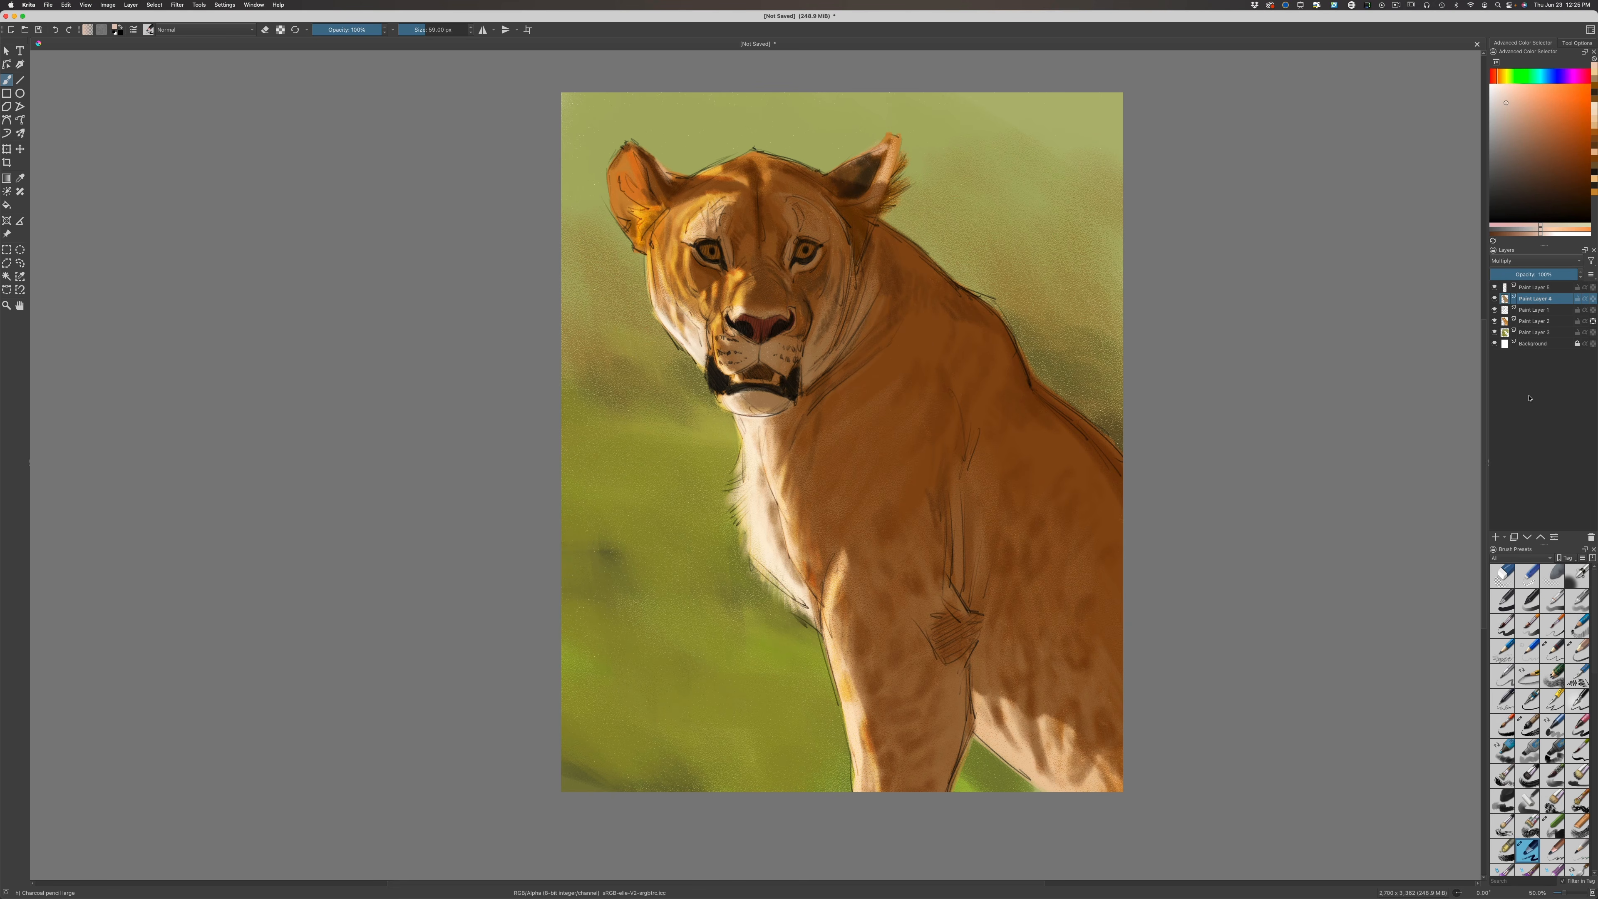
click(1524, 133)
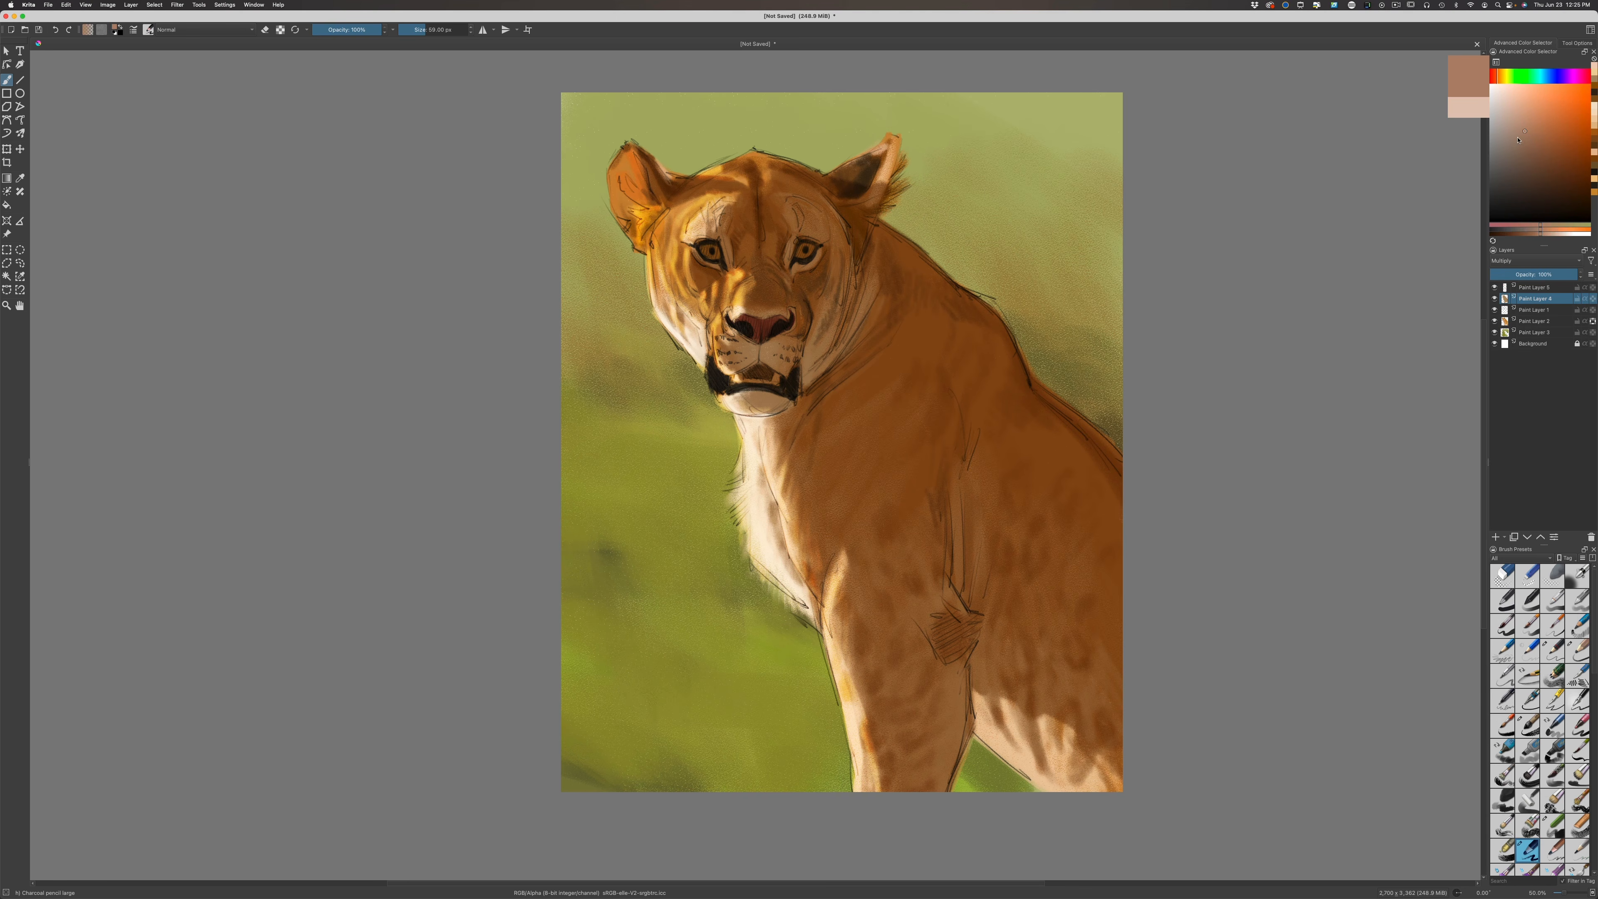
click(1524, 147)
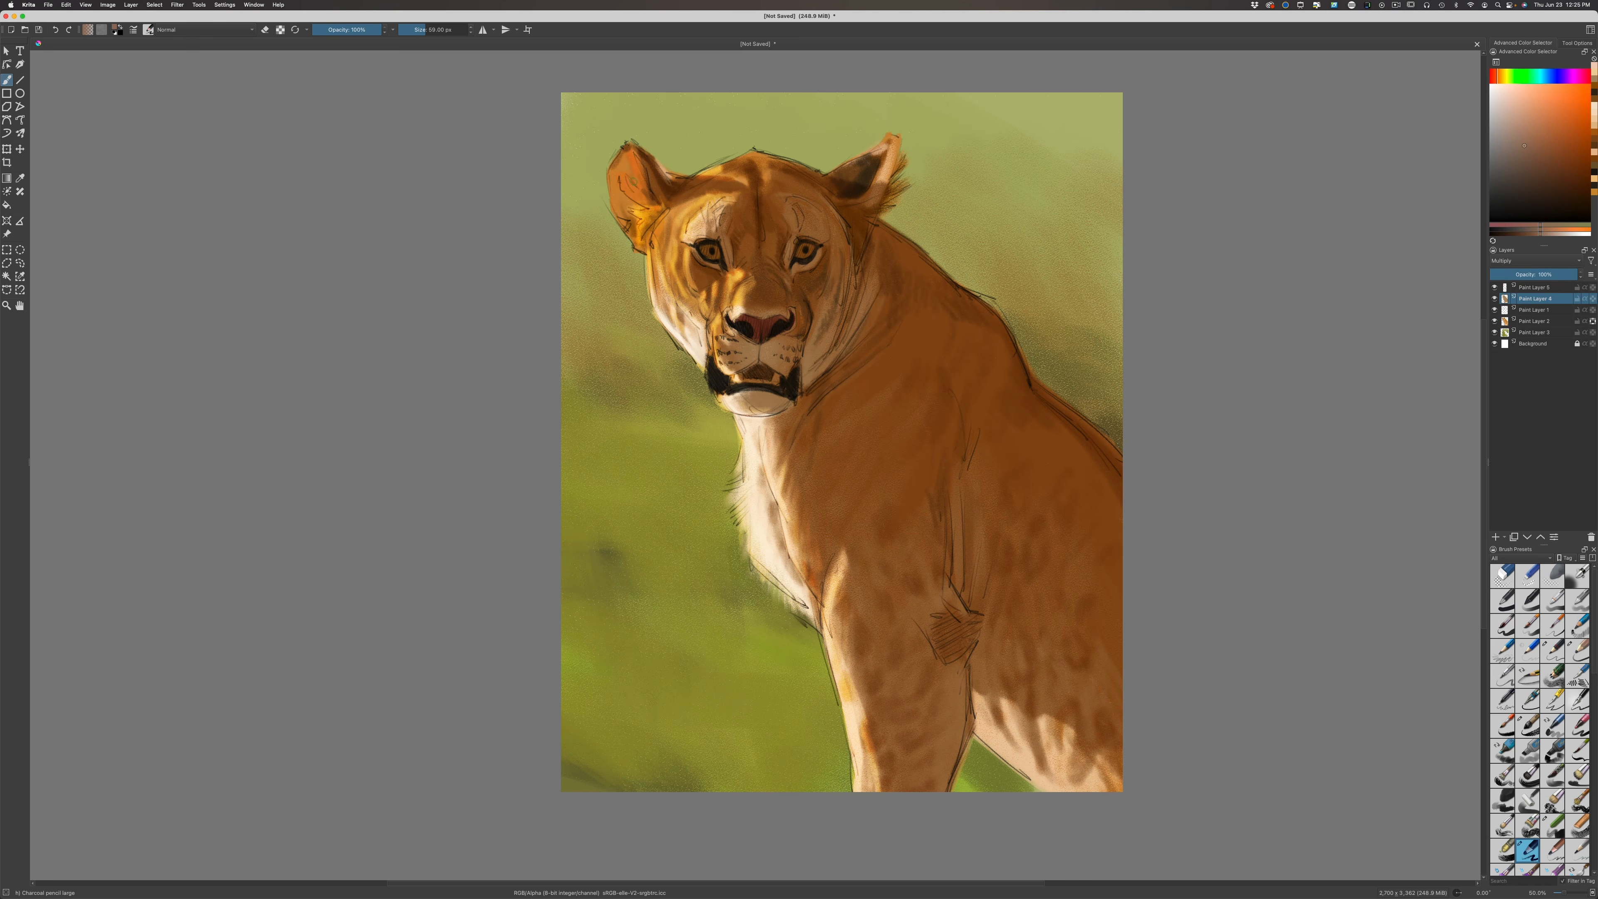
mouse_move(633, 181)
mouse_down()
mouse_move(633, 217)
mouse_move(619, 188)
mouse_move(614, 214)
mouse_move(626, 159)
mouse_move(617, 177)
mouse_up()
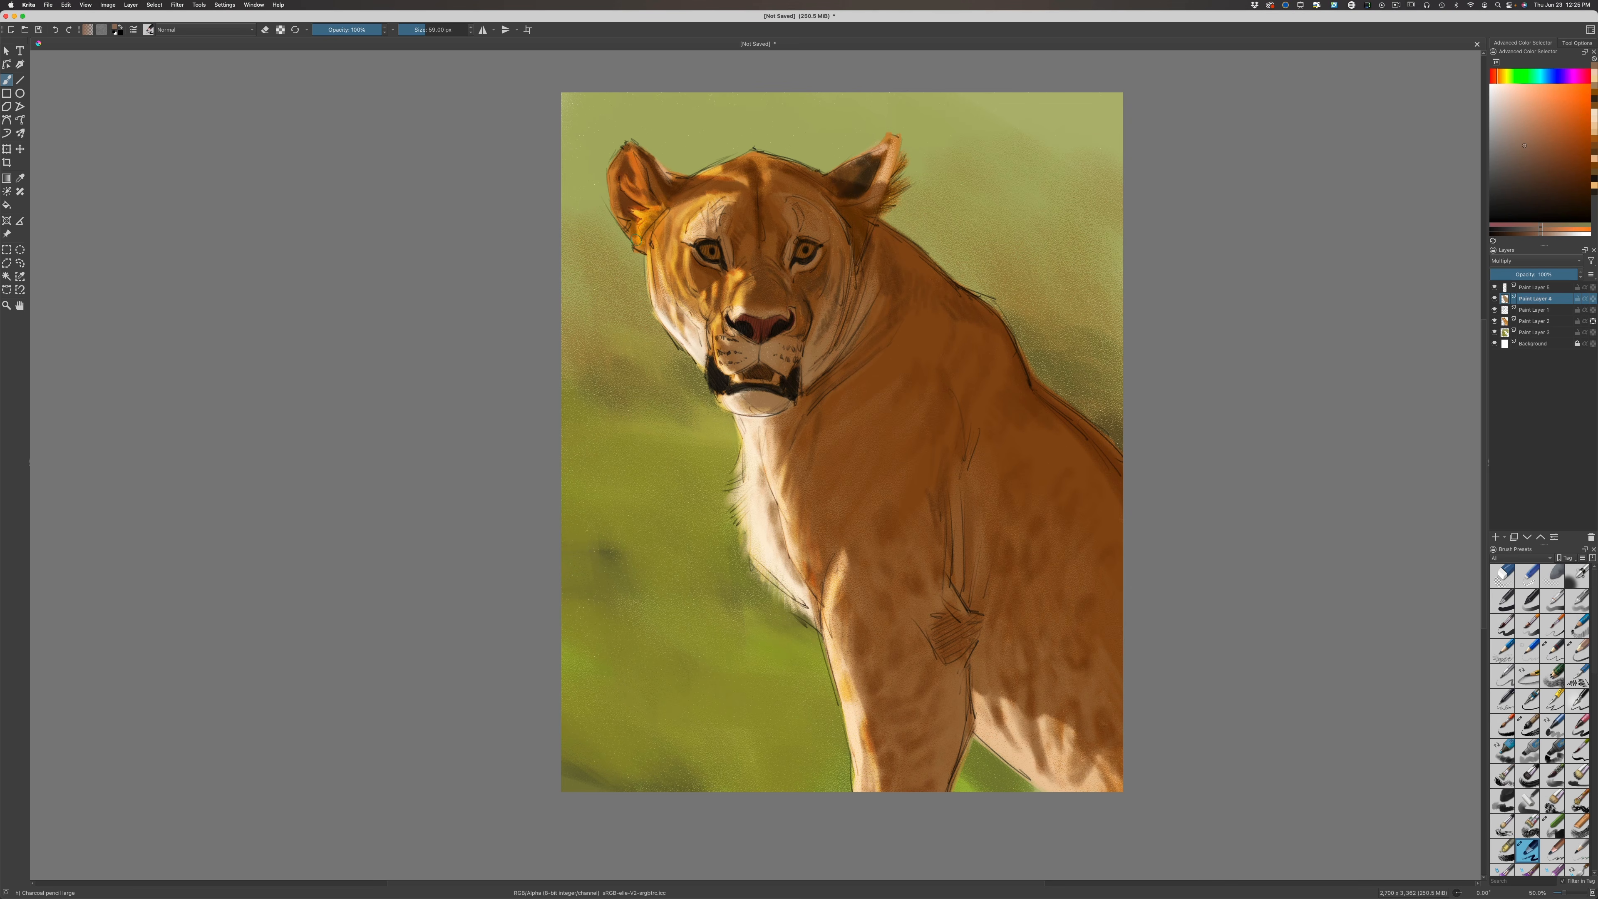
Add a new paint layer set to Multiply above the Overlay layer and set the brush to a medium brown
click(1527, 288)
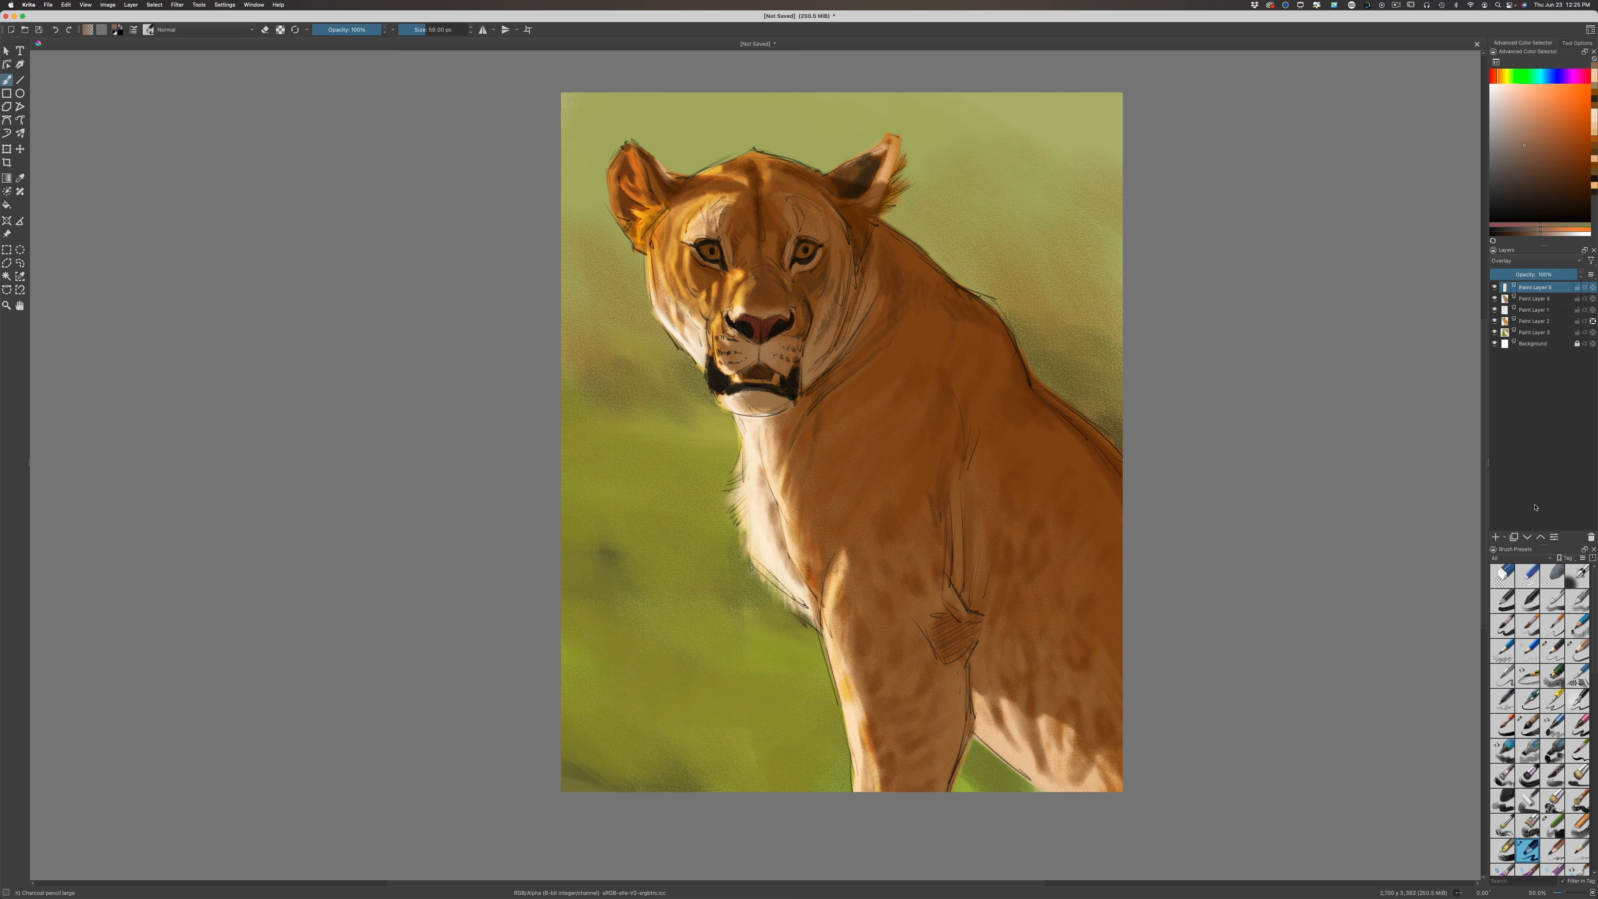
click(1495, 537)
click(1495, 262)
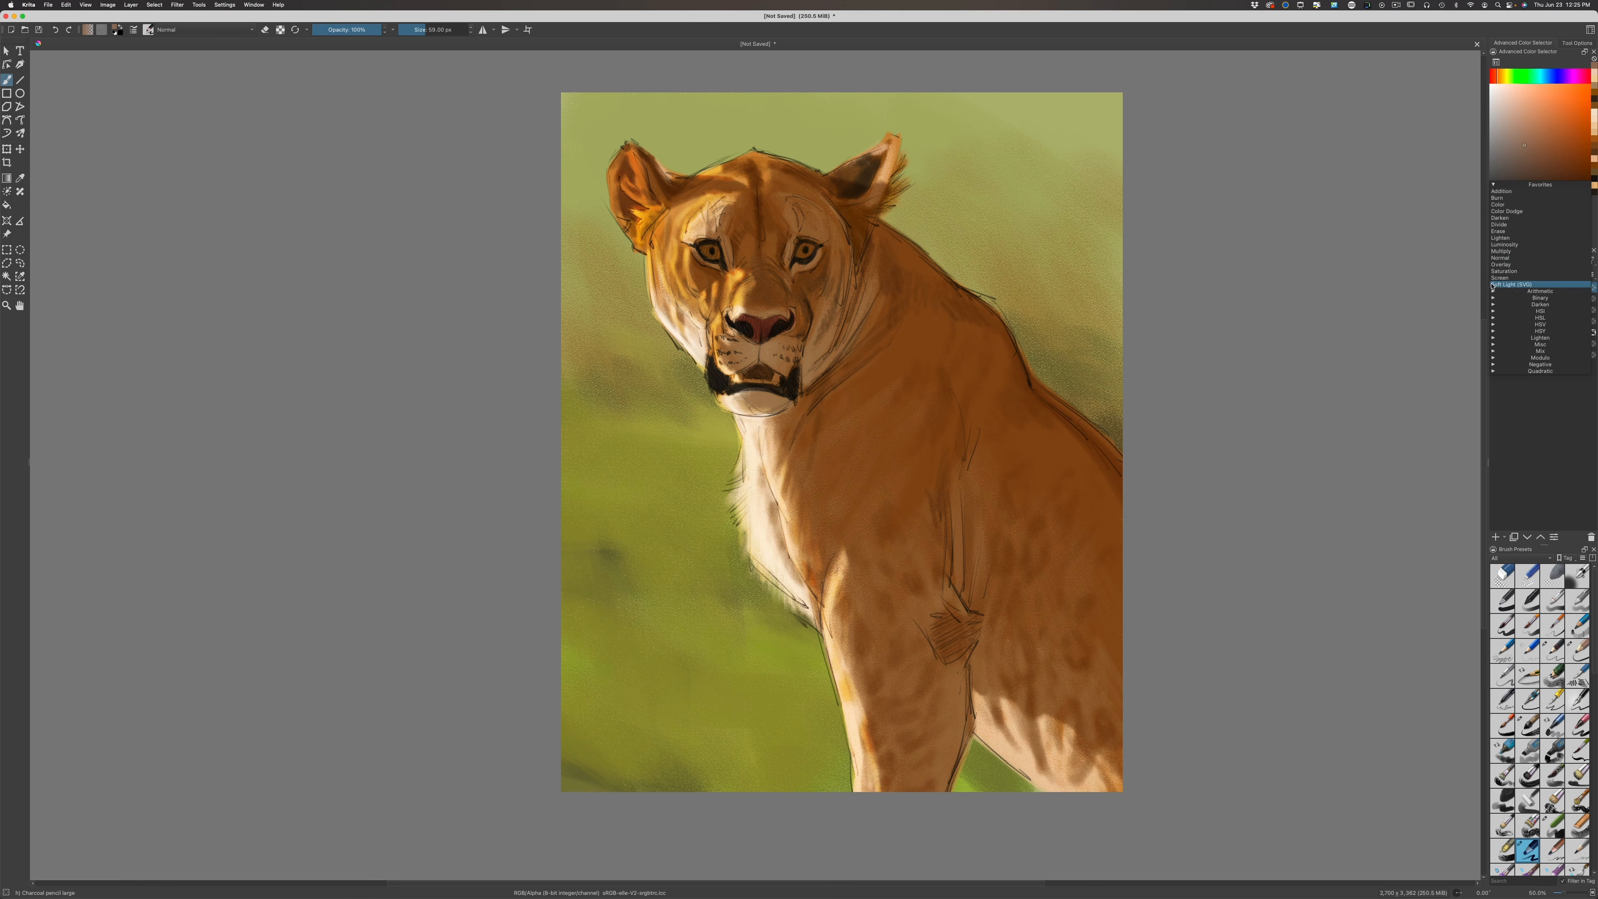
click(1491, 251)
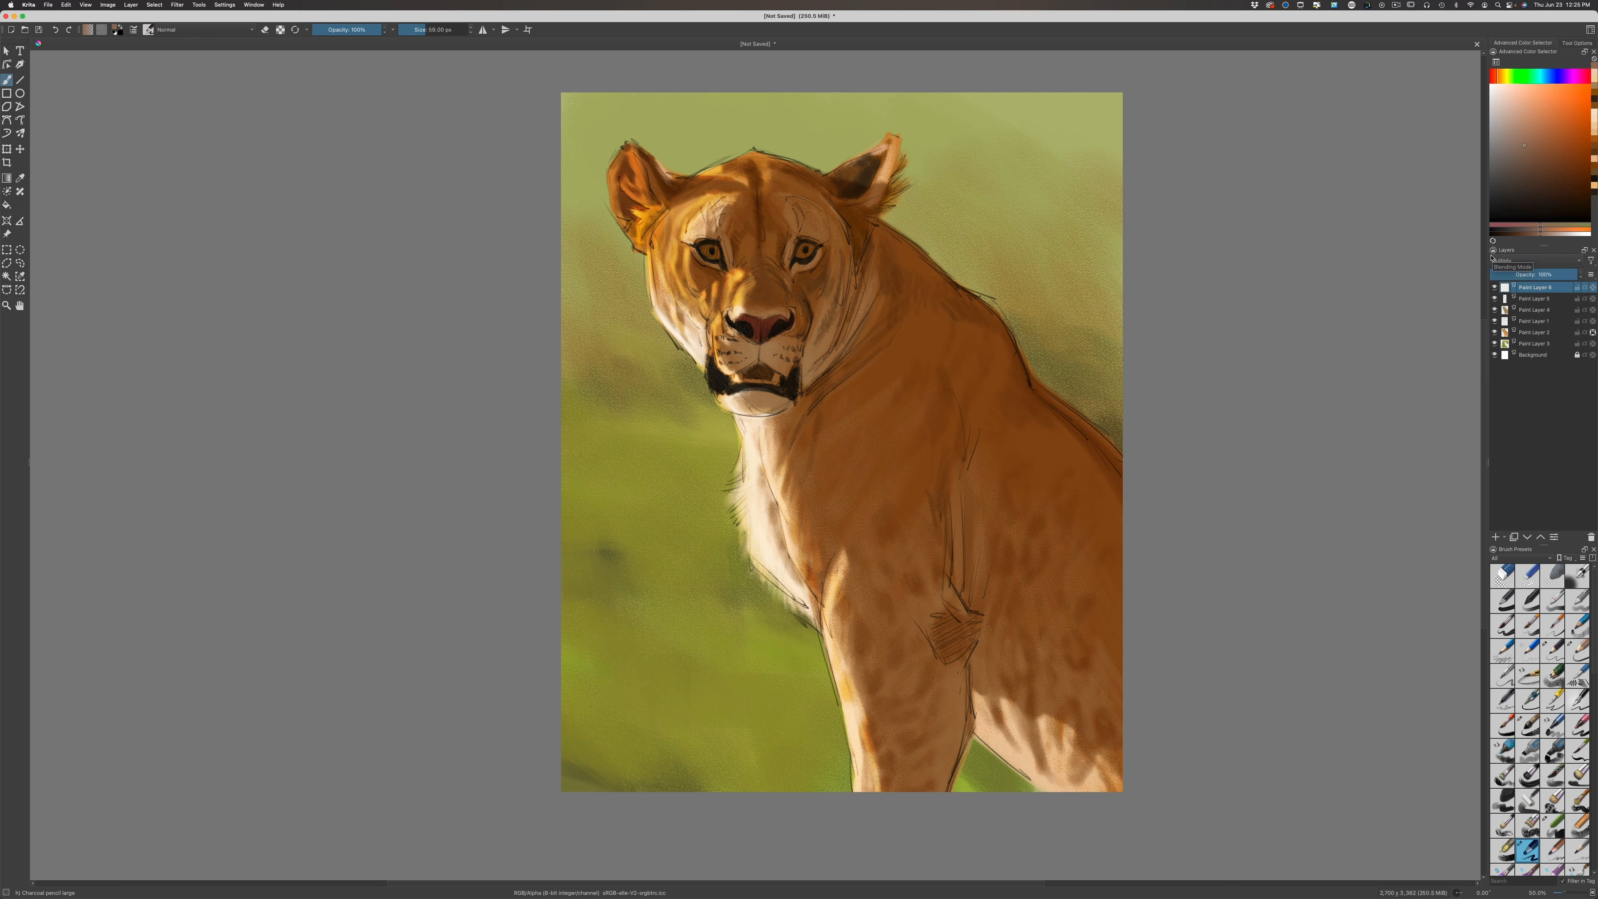
click(1522, 144)
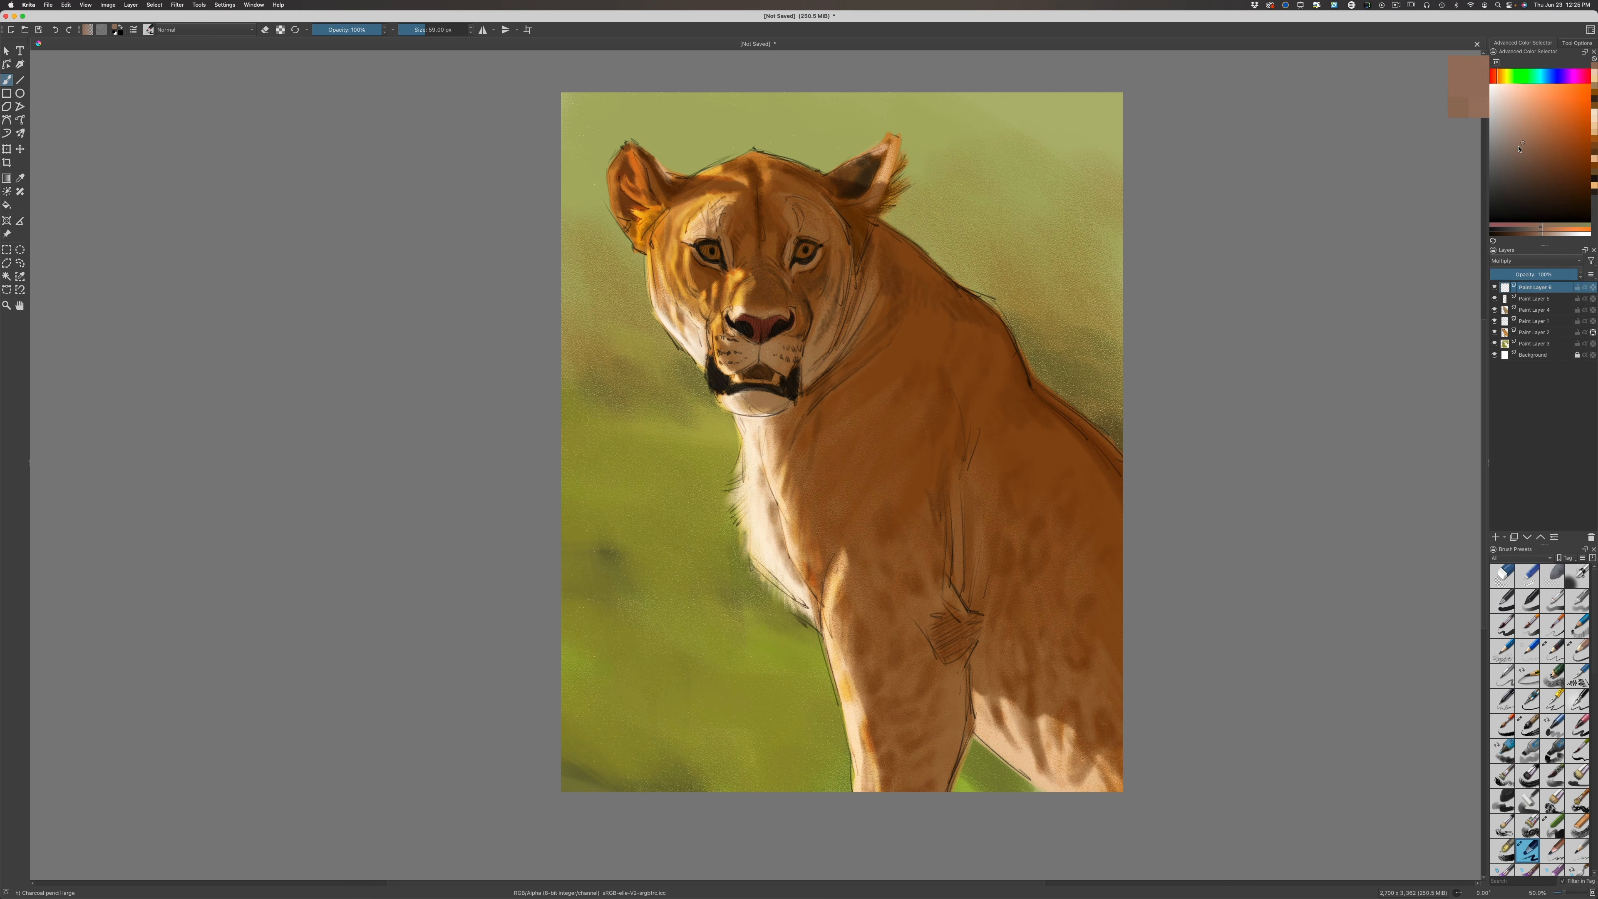
Shade the lioness's eye and the inside of her mouth on the Multiply layer with a smaller brush and a greyish brown
key(bracketleft)
key(bracketleft)
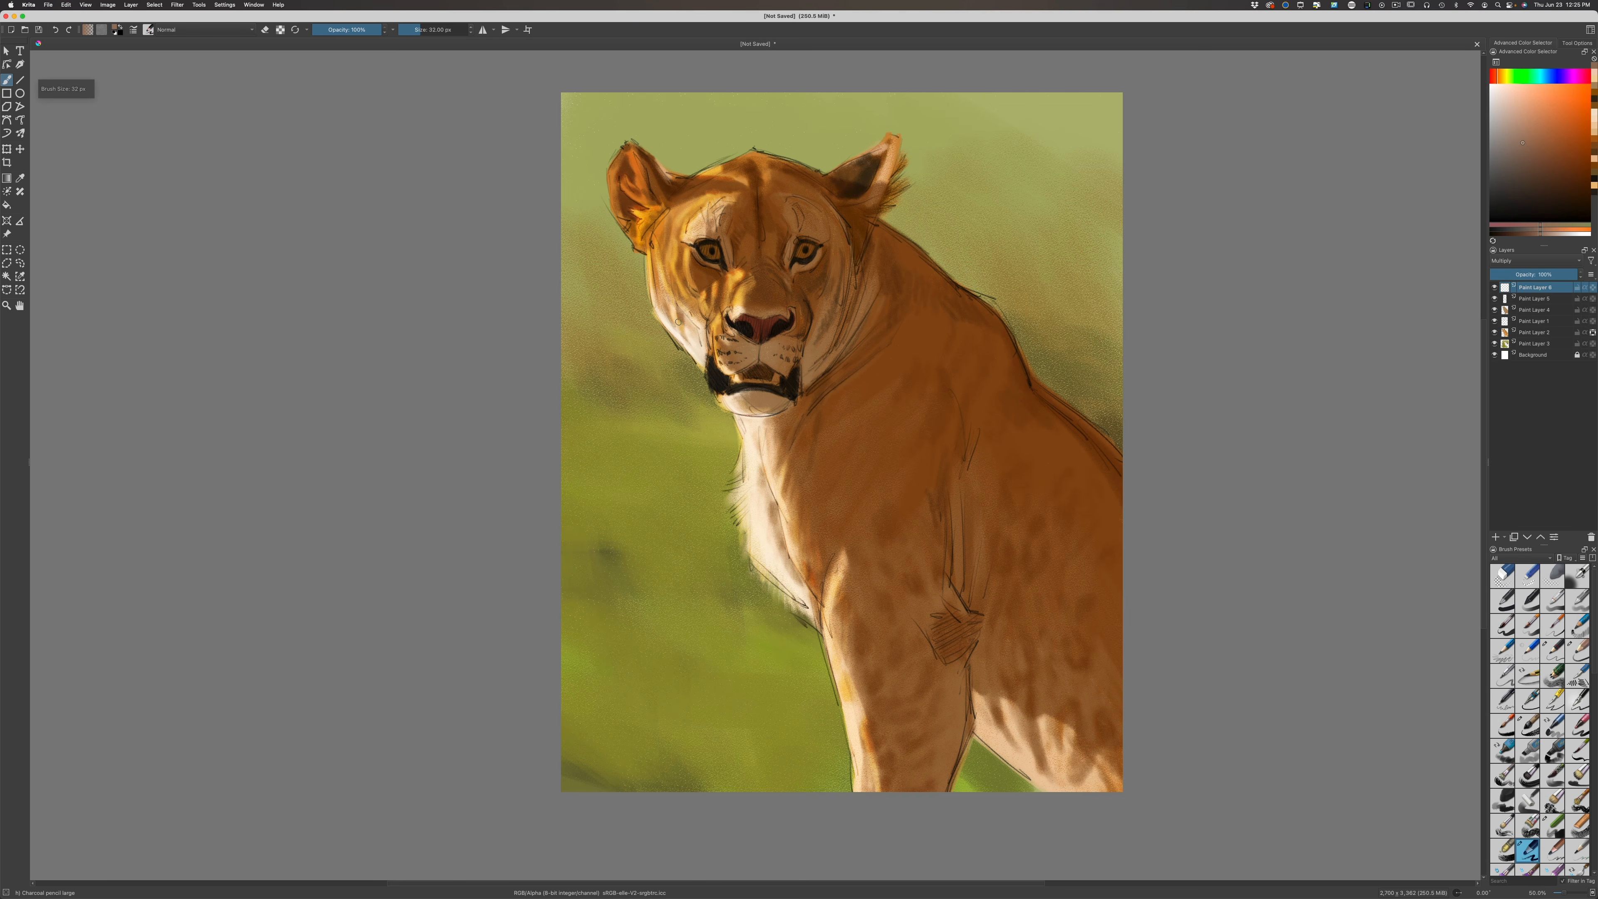
key(bracketleft)
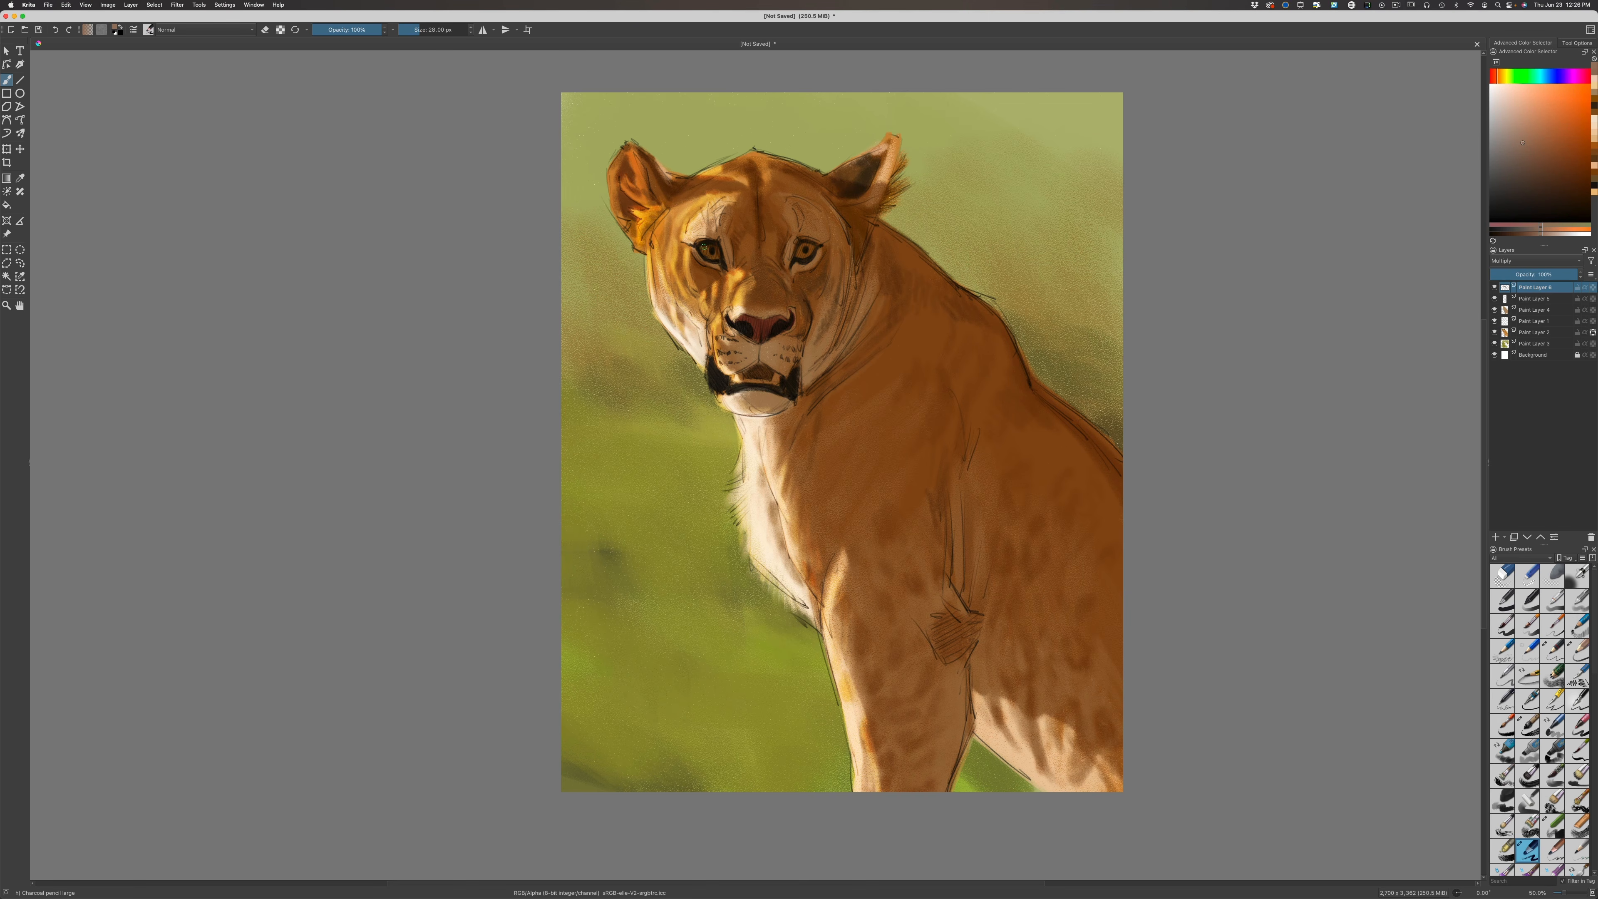
click(1513, 145)
mouse_move(759, 343)
mouse_down()
mouse_move(763, 375)
mouse_move(746, 375)
mouse_up()
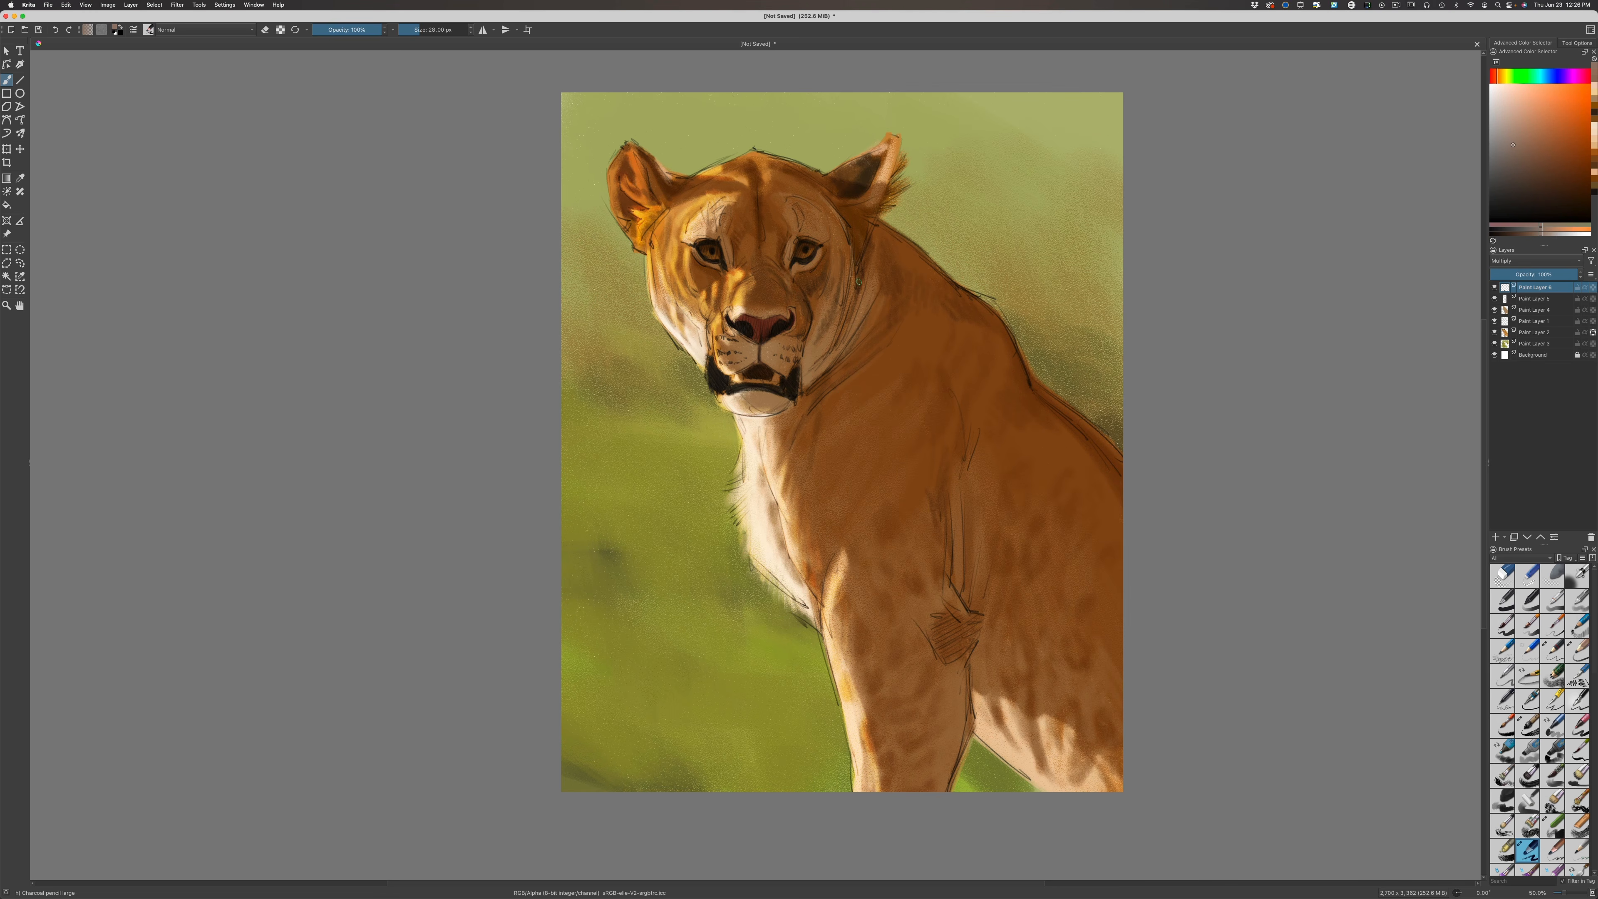
Shade the shadow-side cheek and the markings above the eyes using a slightly larger brush
key(bracketright)
drag(856, 292, 843, 330)
drag(844, 275, 837, 307)
drag(717, 205, 717, 214)
drag(698, 217, 707, 209)
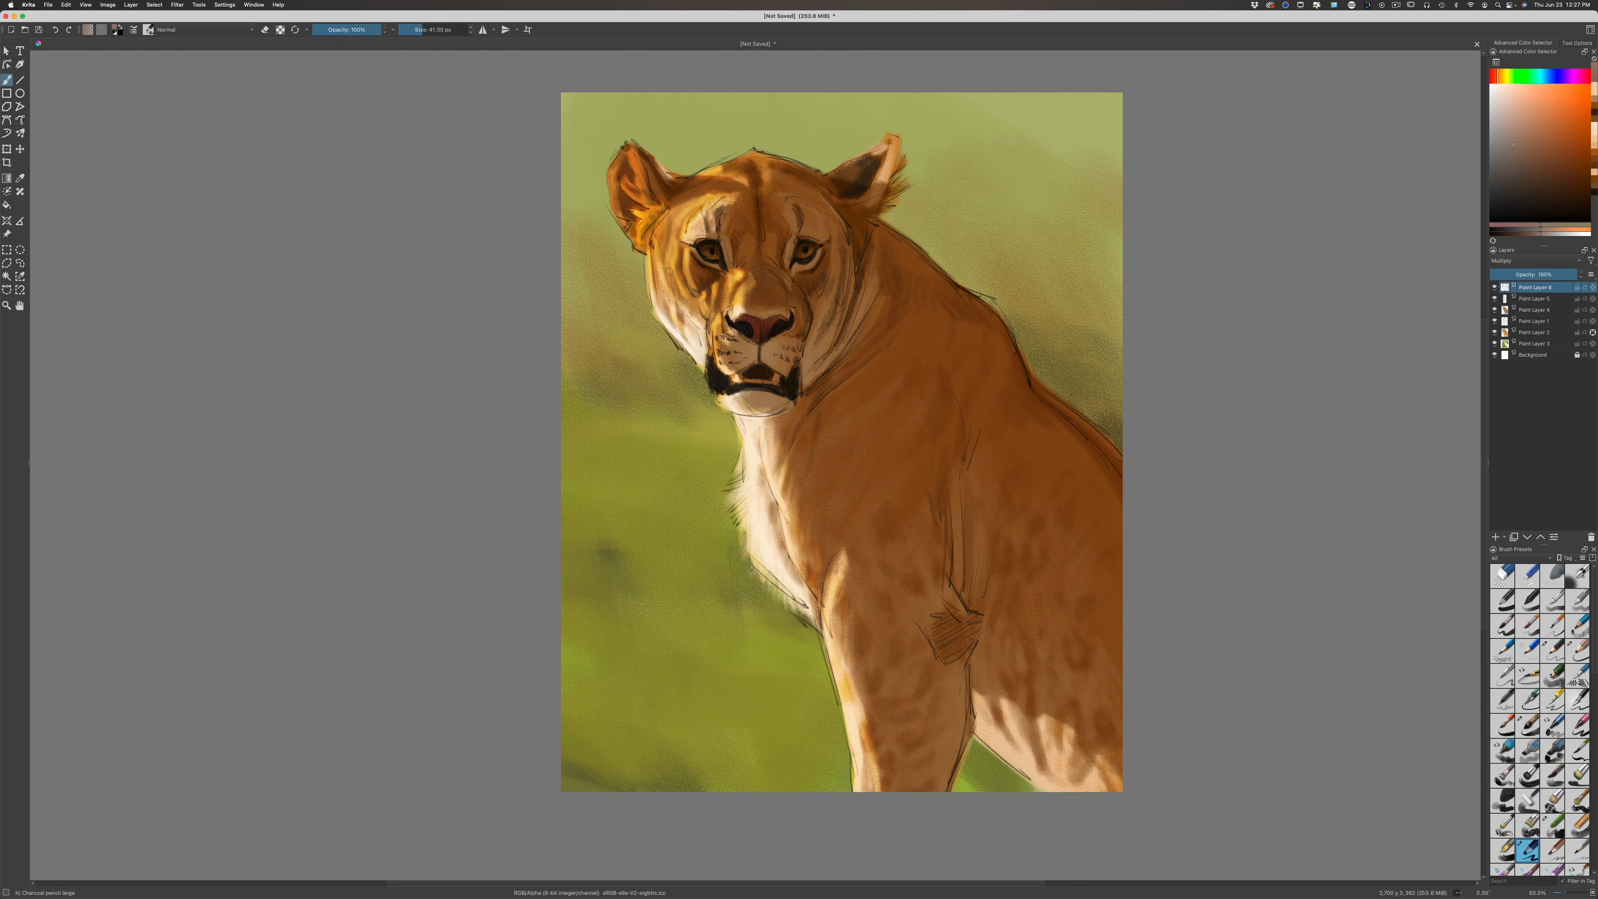
Add soft shadow strokes down the lit-side cheek and along the outer edge of the face
drag(674, 279, 682, 301)
mouse_move(680, 318)
mouse_down()
mouse_move(669, 280)
mouse_move(683, 314)
mouse_move(658, 289)
mouse_move(676, 327)
mouse_up()
drag(656, 269, 661, 304)
Deepen the shadow under the jaw and along the neck with a larger brush, and darken the centre line of the forehead
mouse_move(800, 395)
mouse_down()
mouse_move(830, 372)
mouse_move(793, 413)
mouse_up()
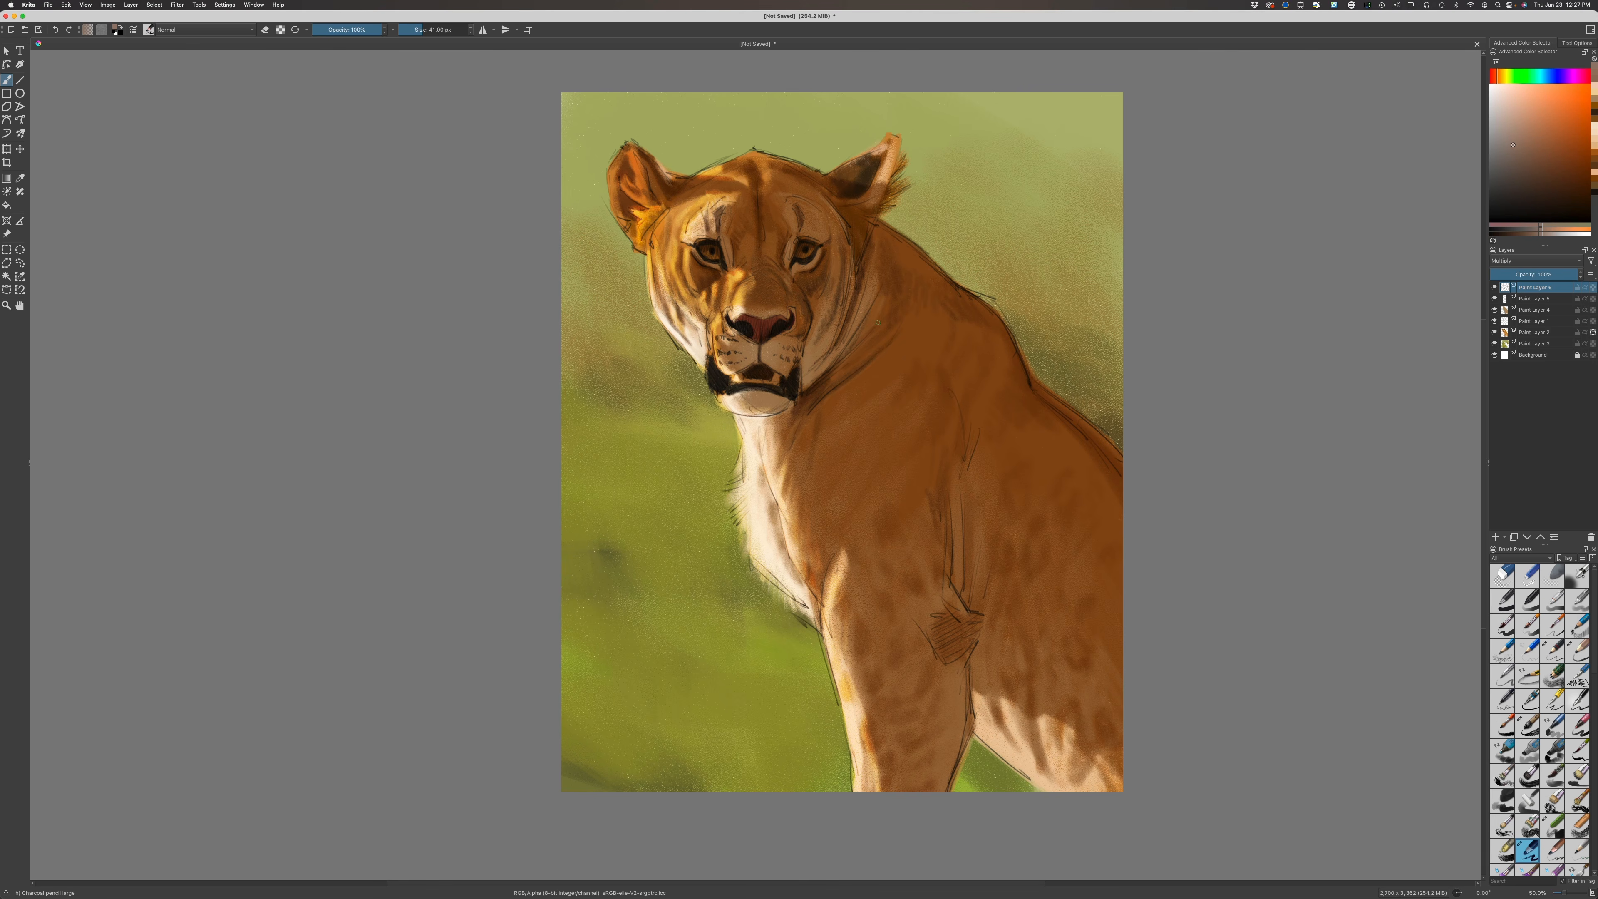
key(bracketright)
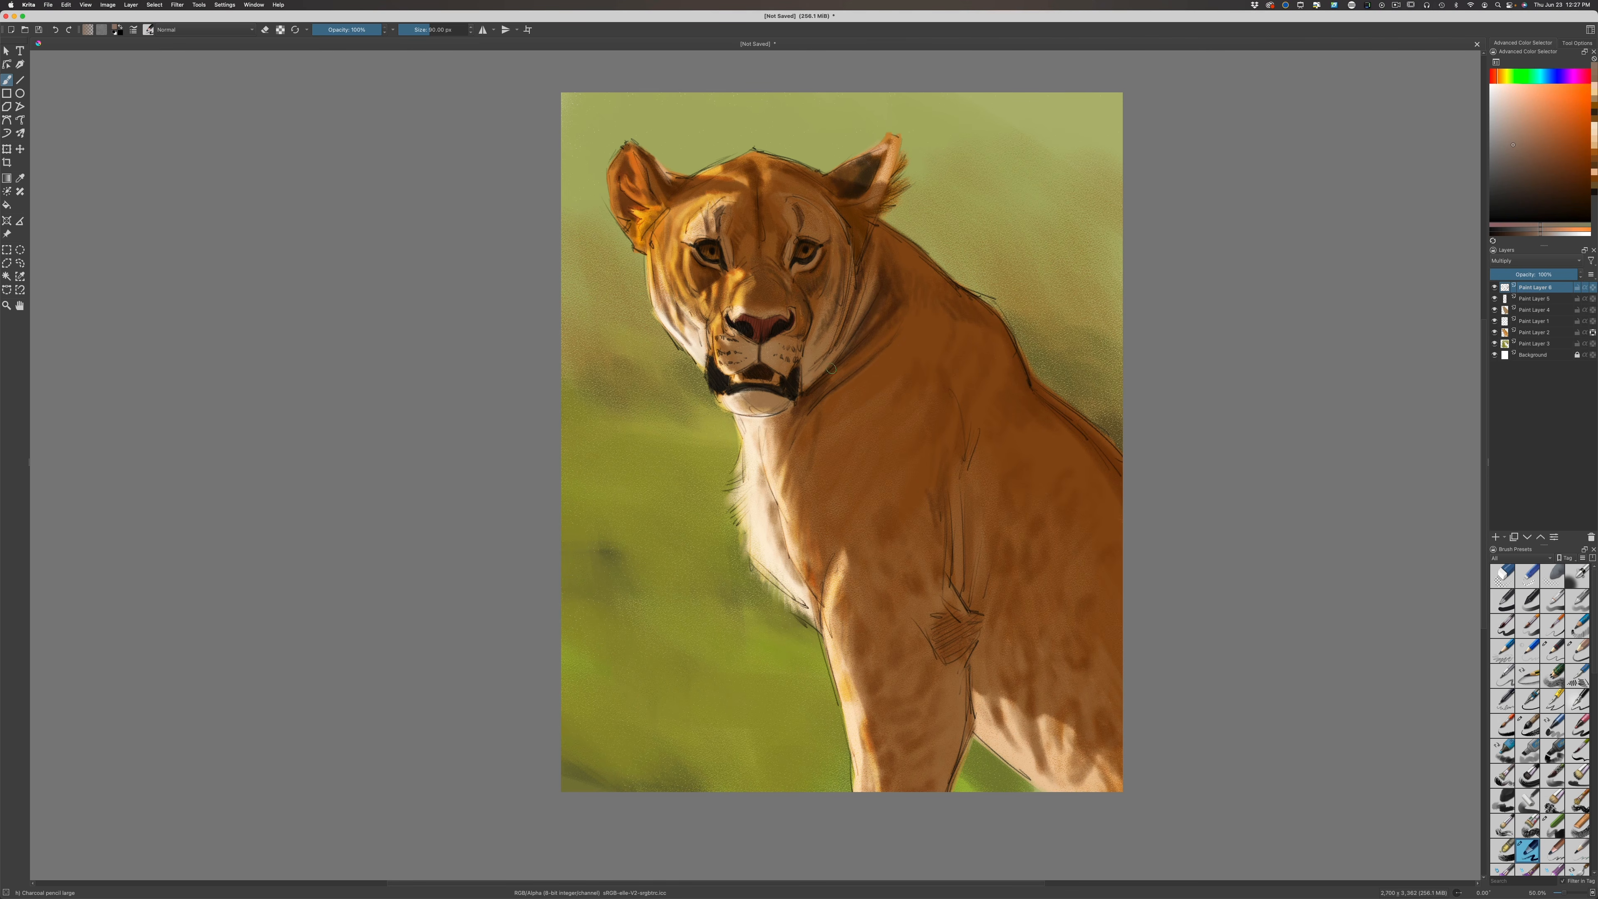
mouse_move(877, 243)
mouse_down()
mouse_move(869, 263)
mouse_move(873, 248)
mouse_move(946, 301)
mouse_move(901, 326)
mouse_move(885, 417)
mouse_up()
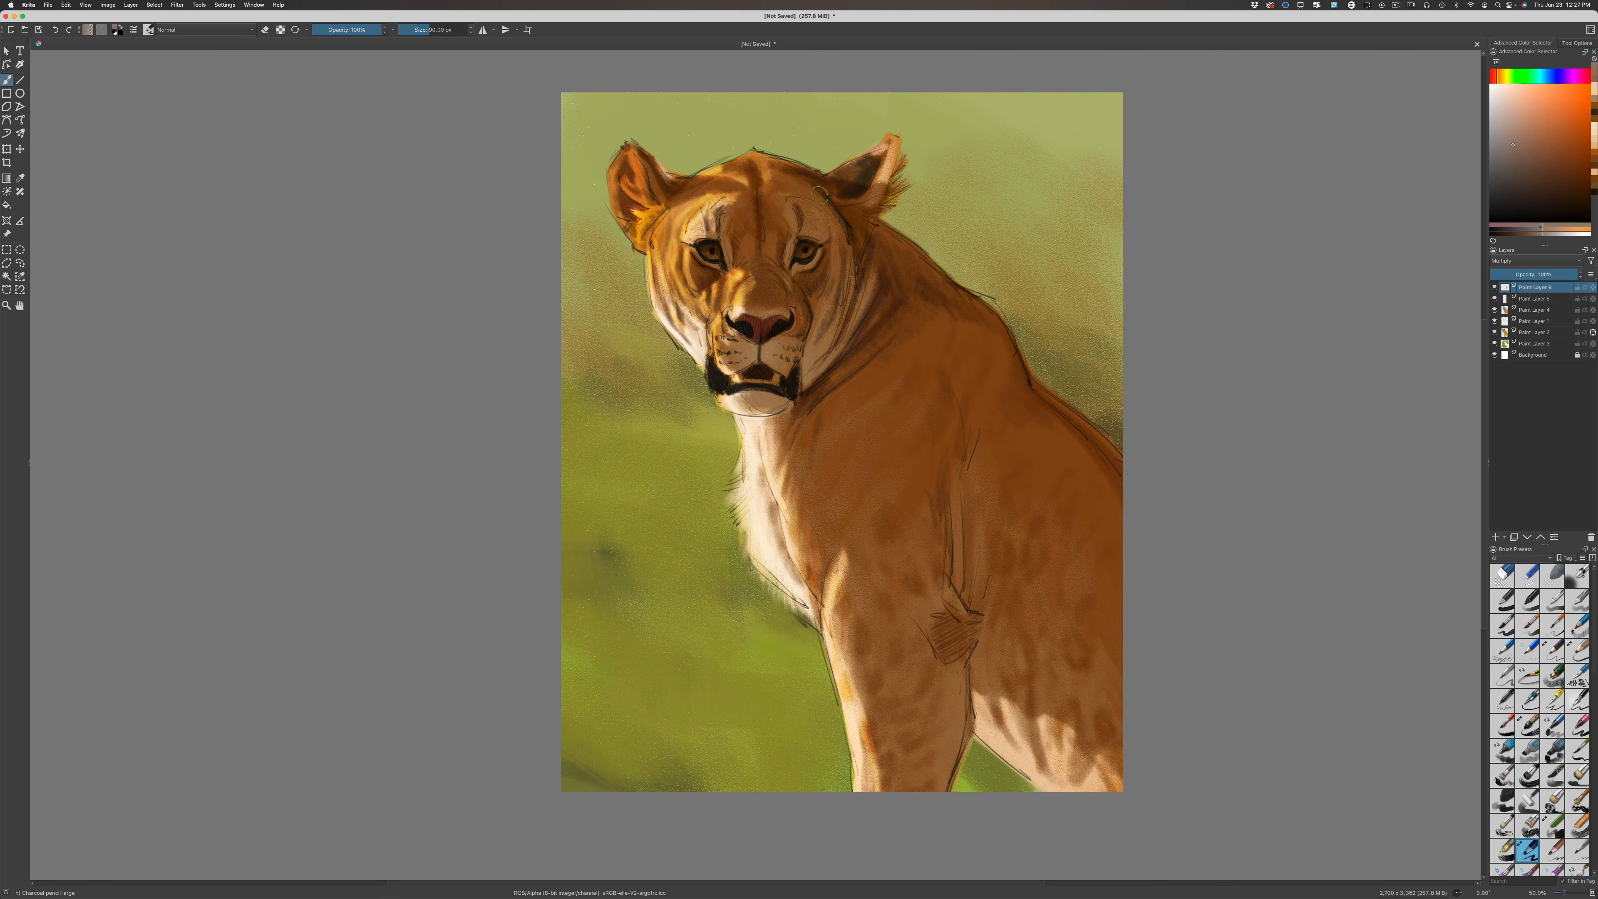
drag(774, 185, 757, 229)
key(plus)
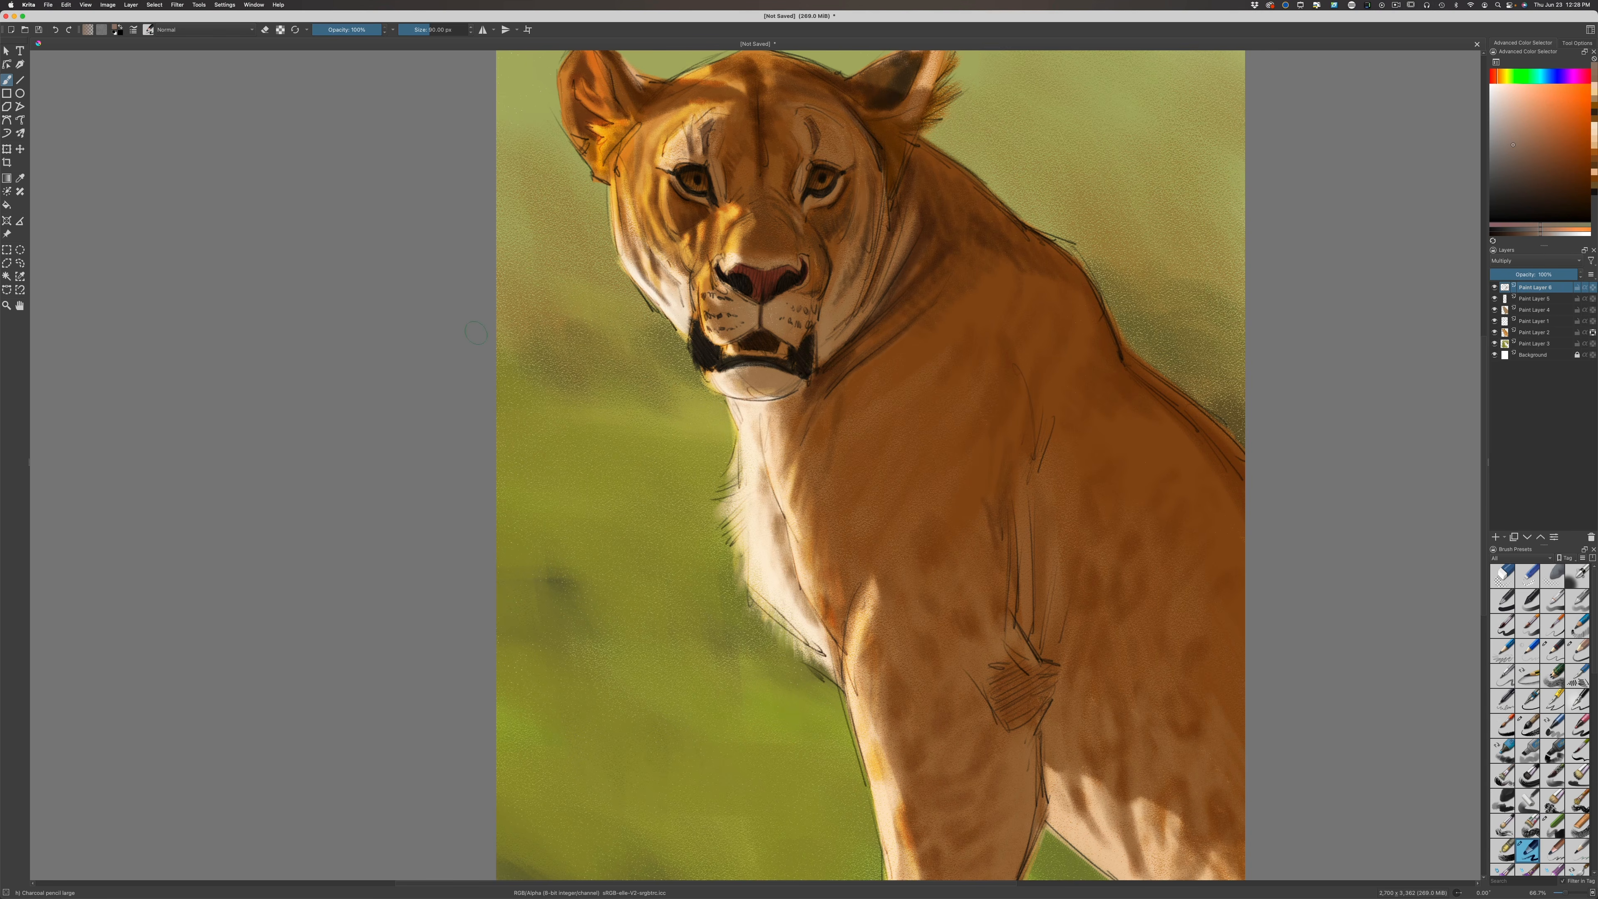
drag(626, 454, 625, 535)
key(ctrl+z)
key(t)
drag(479, 334, 482, 358)
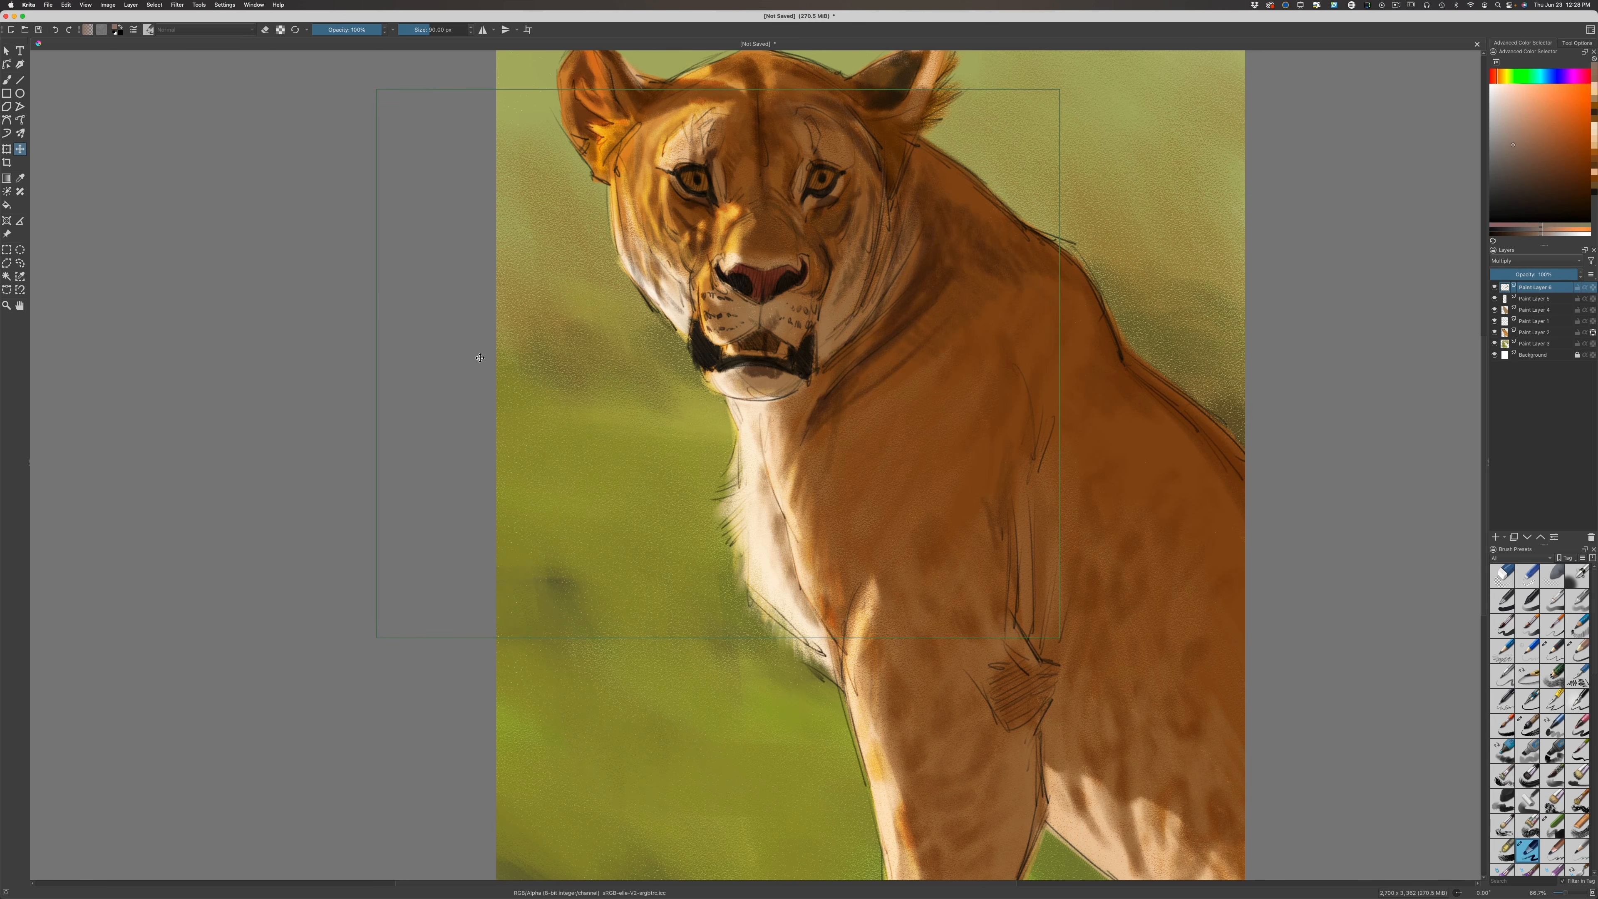
key(super+z)
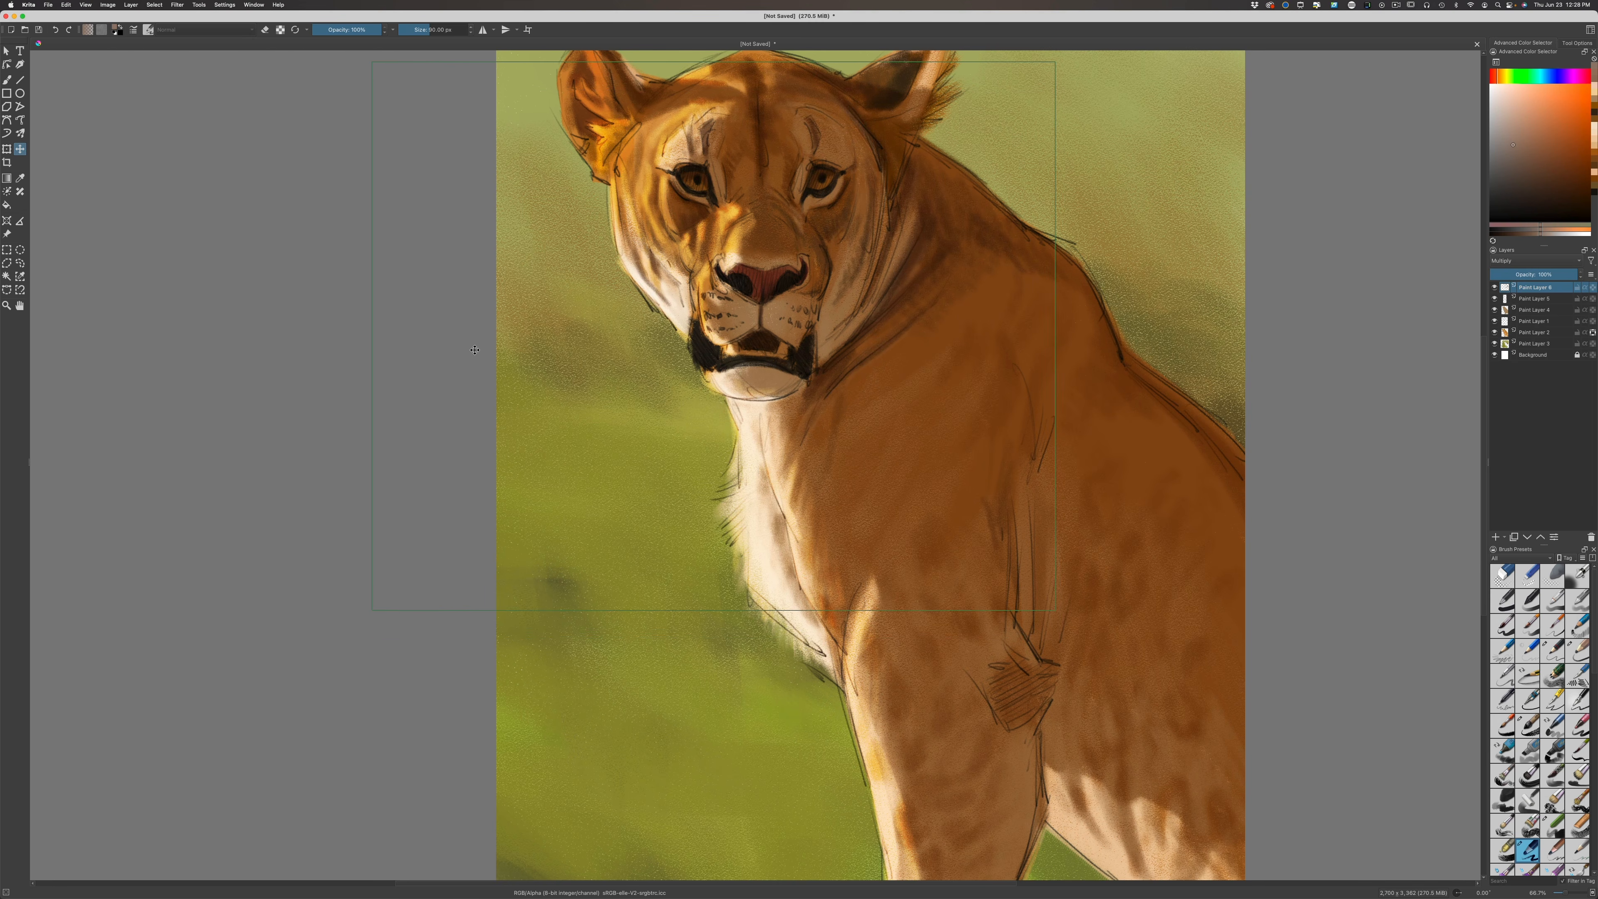
click(7, 80)
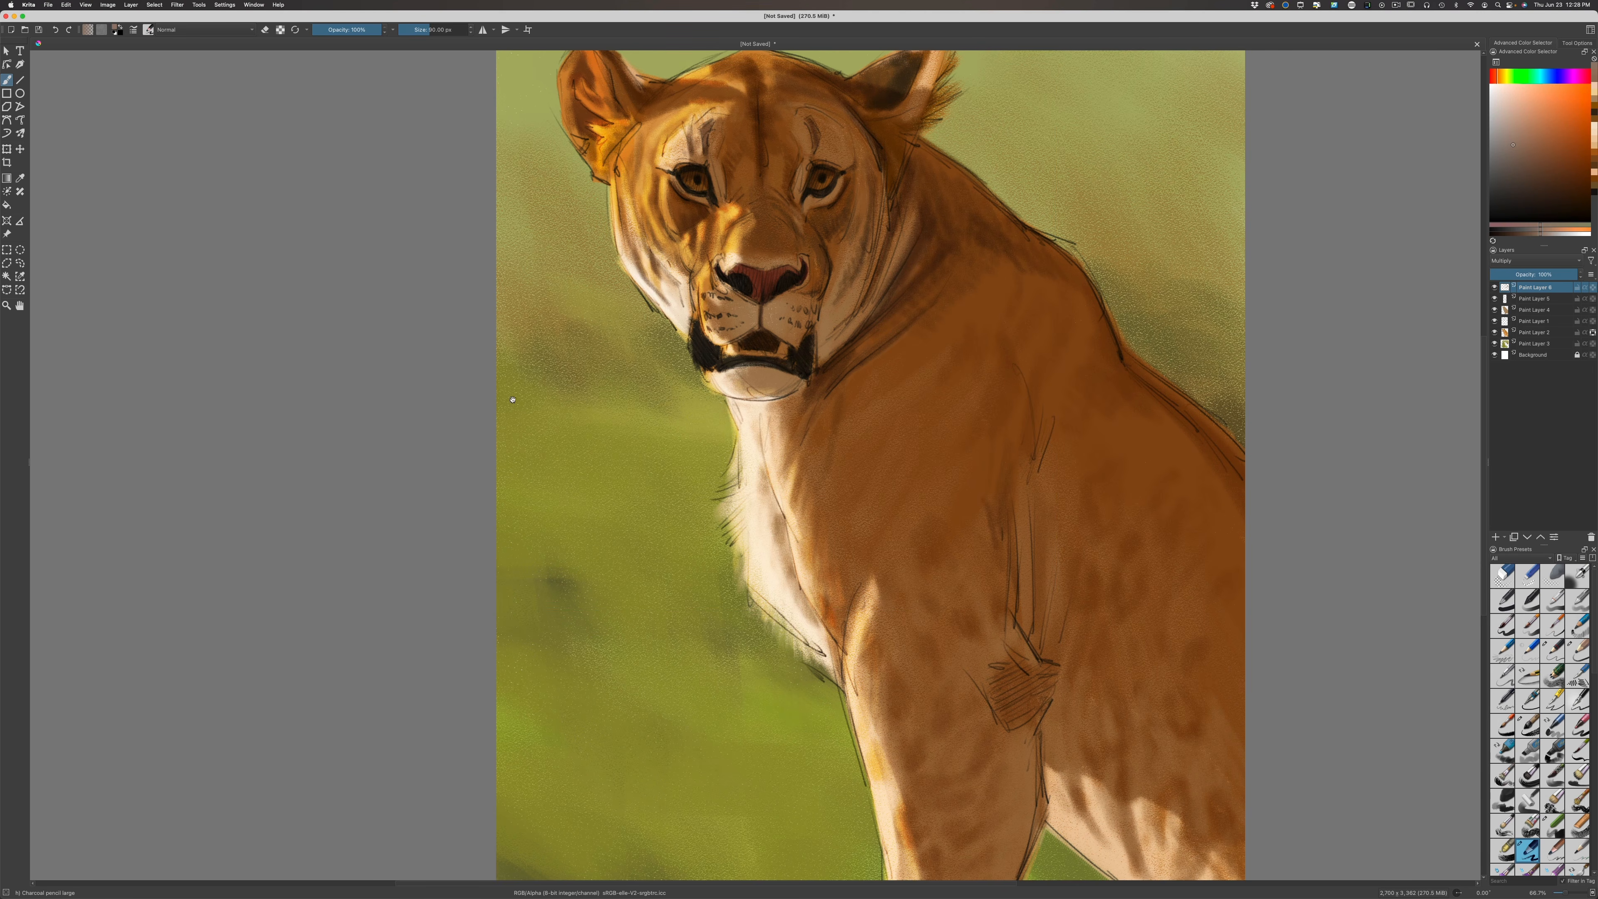
Shade the fur along the outer edge of the shadow-side cheek, reducing the brush size for finer strokes
drag(469, 395, 531, 488)
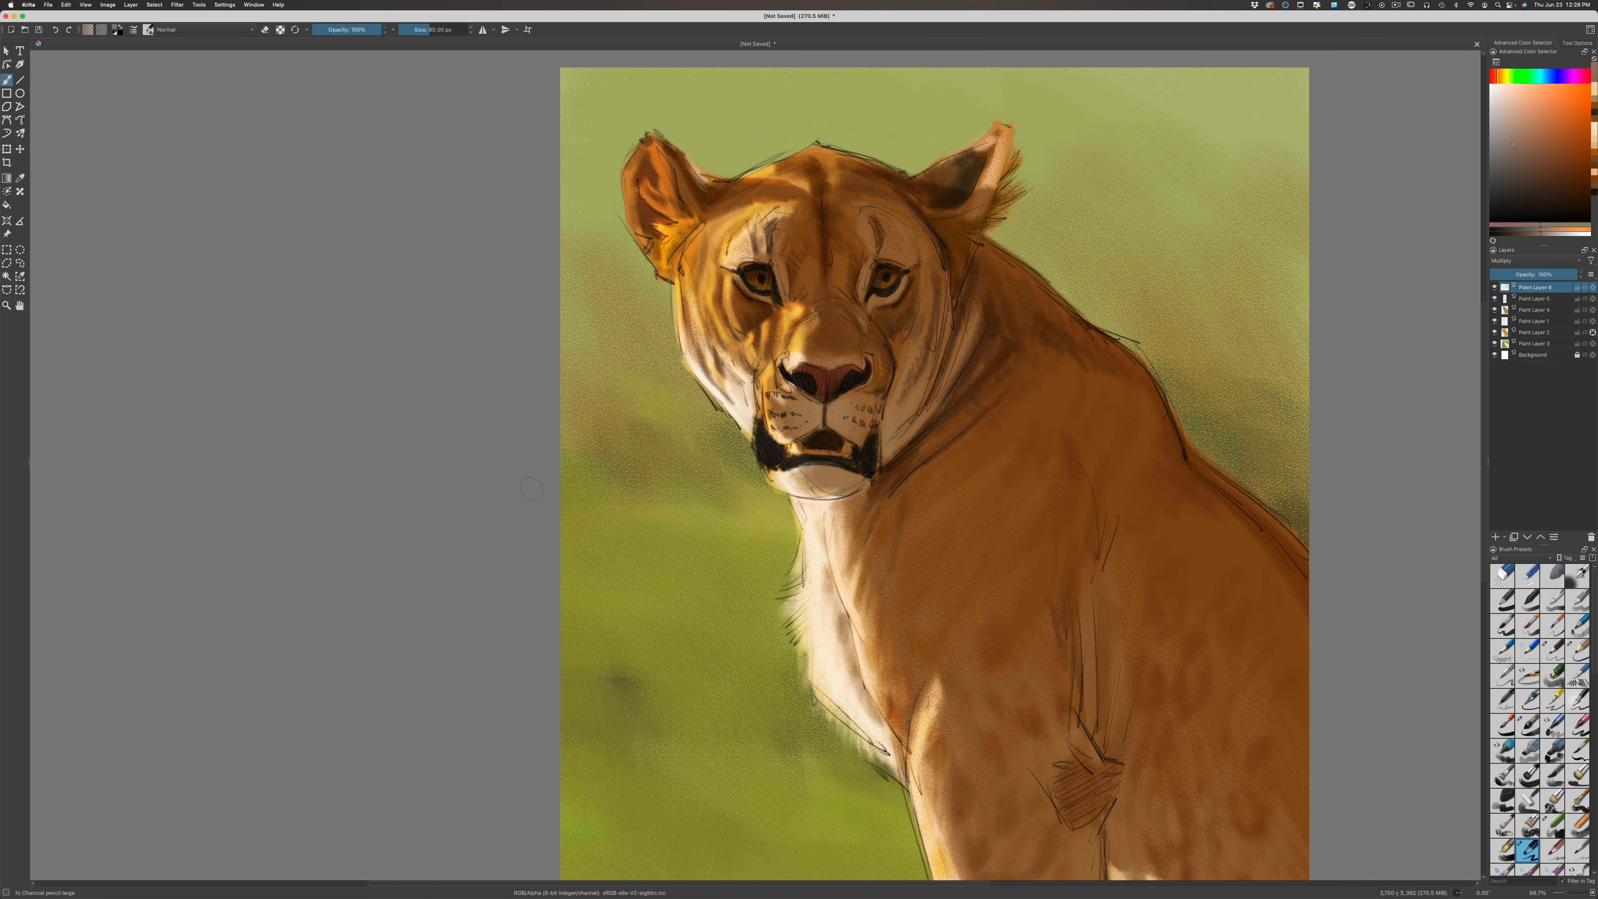
mouse_move(957, 330)
mouse_down()
mouse_move(963, 295)
mouse_move(933, 398)
mouse_up()
key(bracketleft)
key(bracketleft)
key(bracketleft)
key(bracketleft)
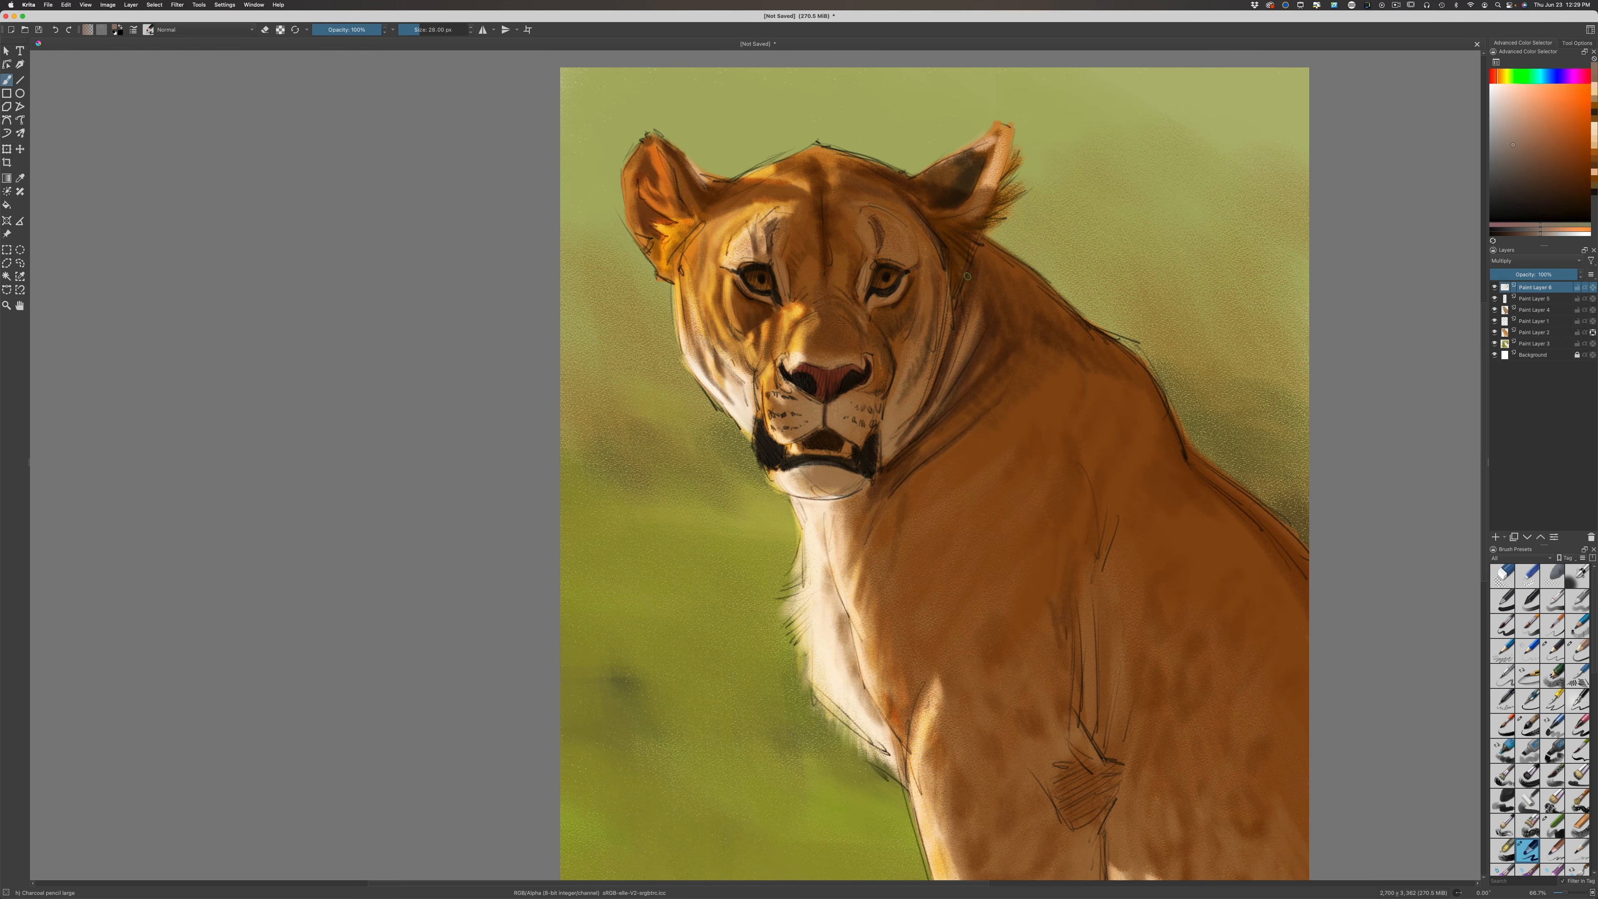
Darken the inner fur and rim of the lit-side ear with fine Multiply strokes
drag(662, 221, 655, 218)
mouse_move(663, 165)
mouse_down()
mouse_move(675, 210)
mouse_move(655, 199)
mouse_move(688, 219)
mouse_up()
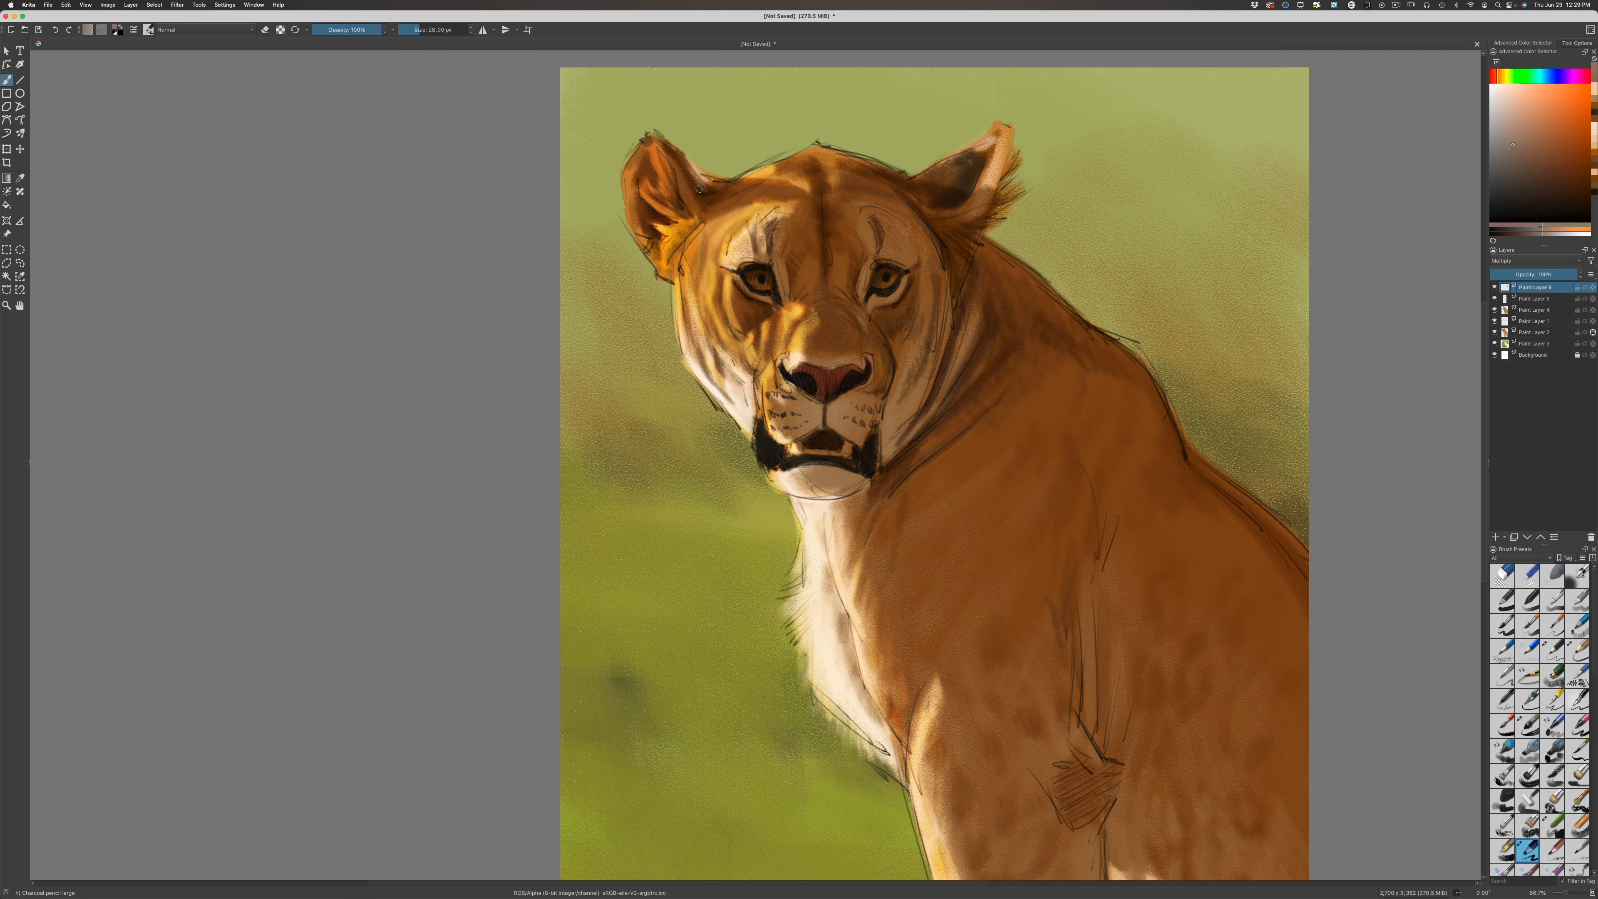
mouse_move(693, 177)
mouse_down()
mouse_move(647, 156)
mouse_move(644, 137)
mouse_move(627, 162)
mouse_move(643, 214)
mouse_move(635, 184)
mouse_move(642, 231)
mouse_up()
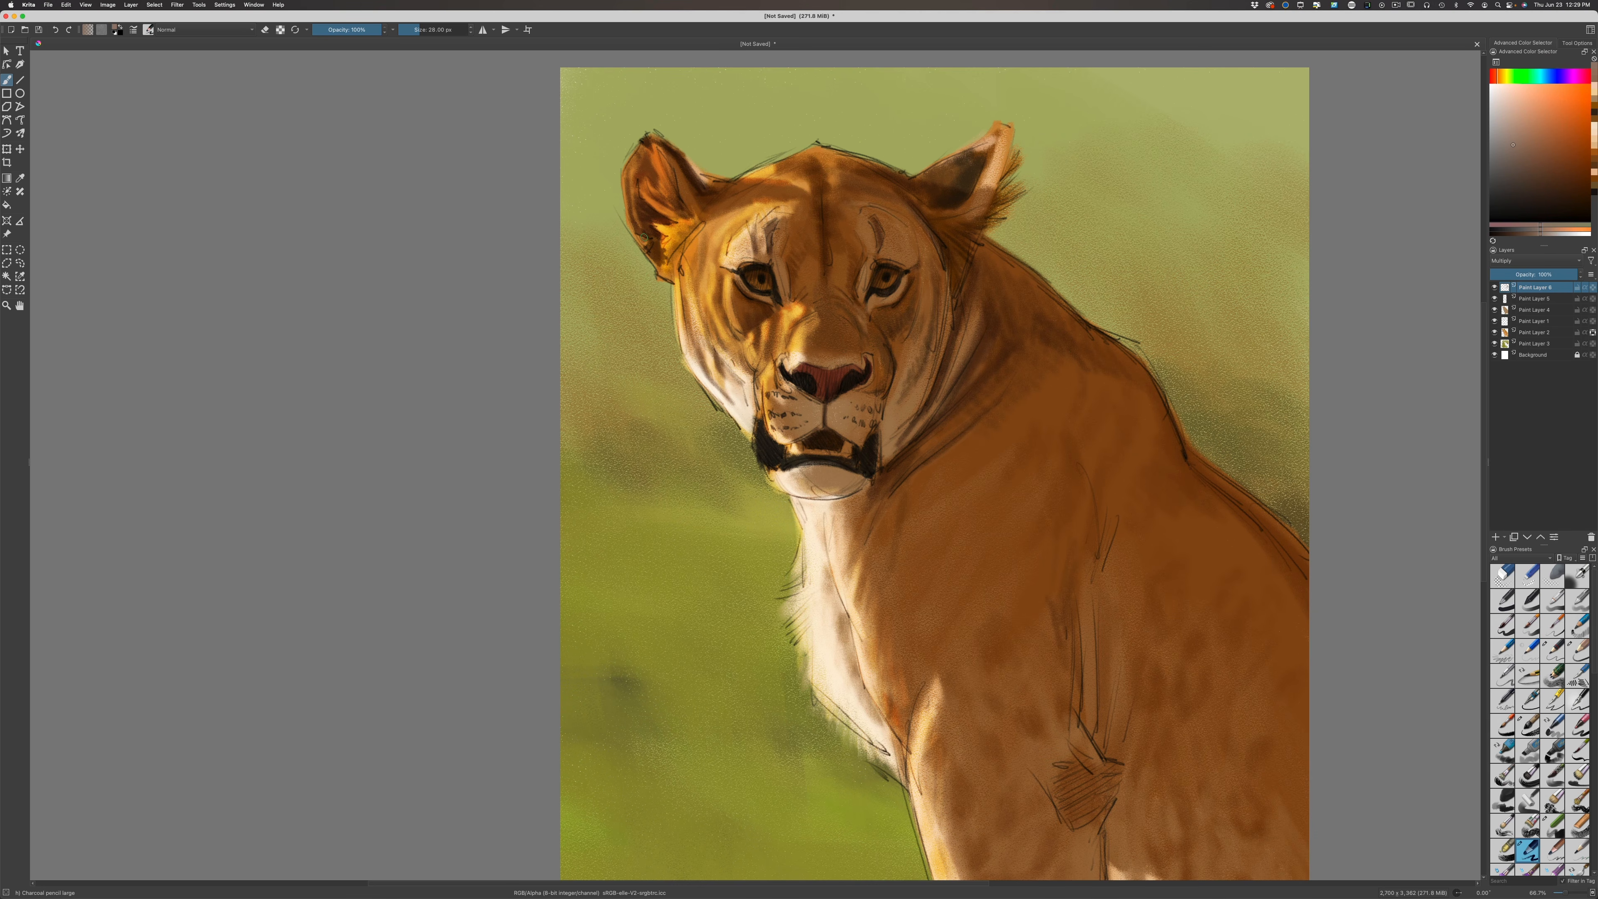
Darken the eyes, nose, whisker spots and brow markings with dark brown and a more saturated orange-brown
click(1522, 180)
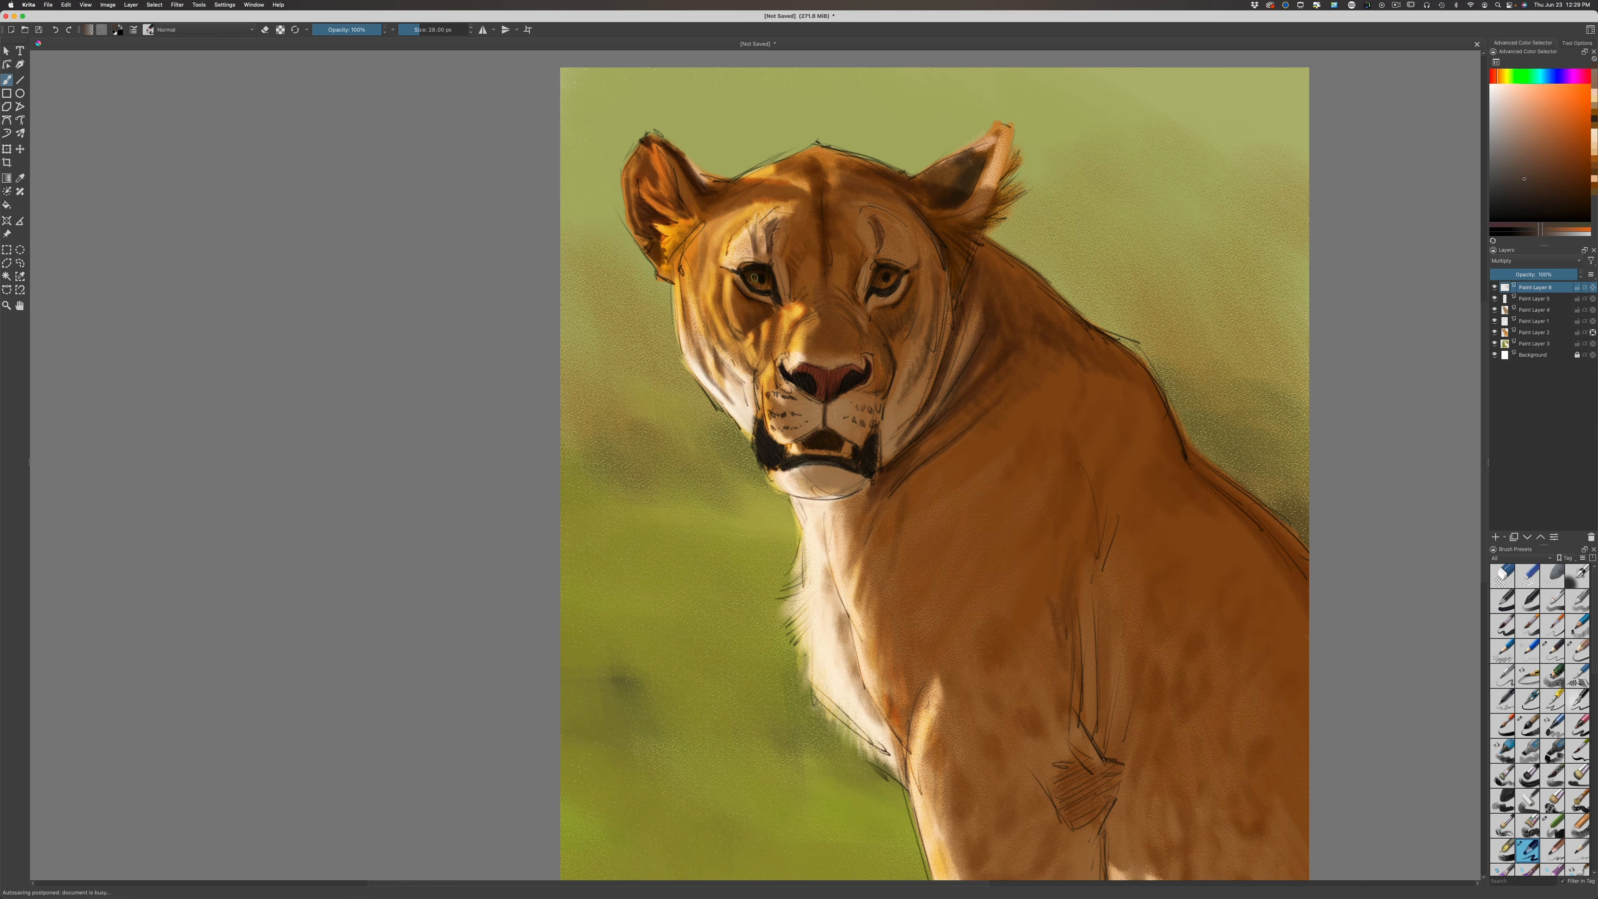
key(super+z)
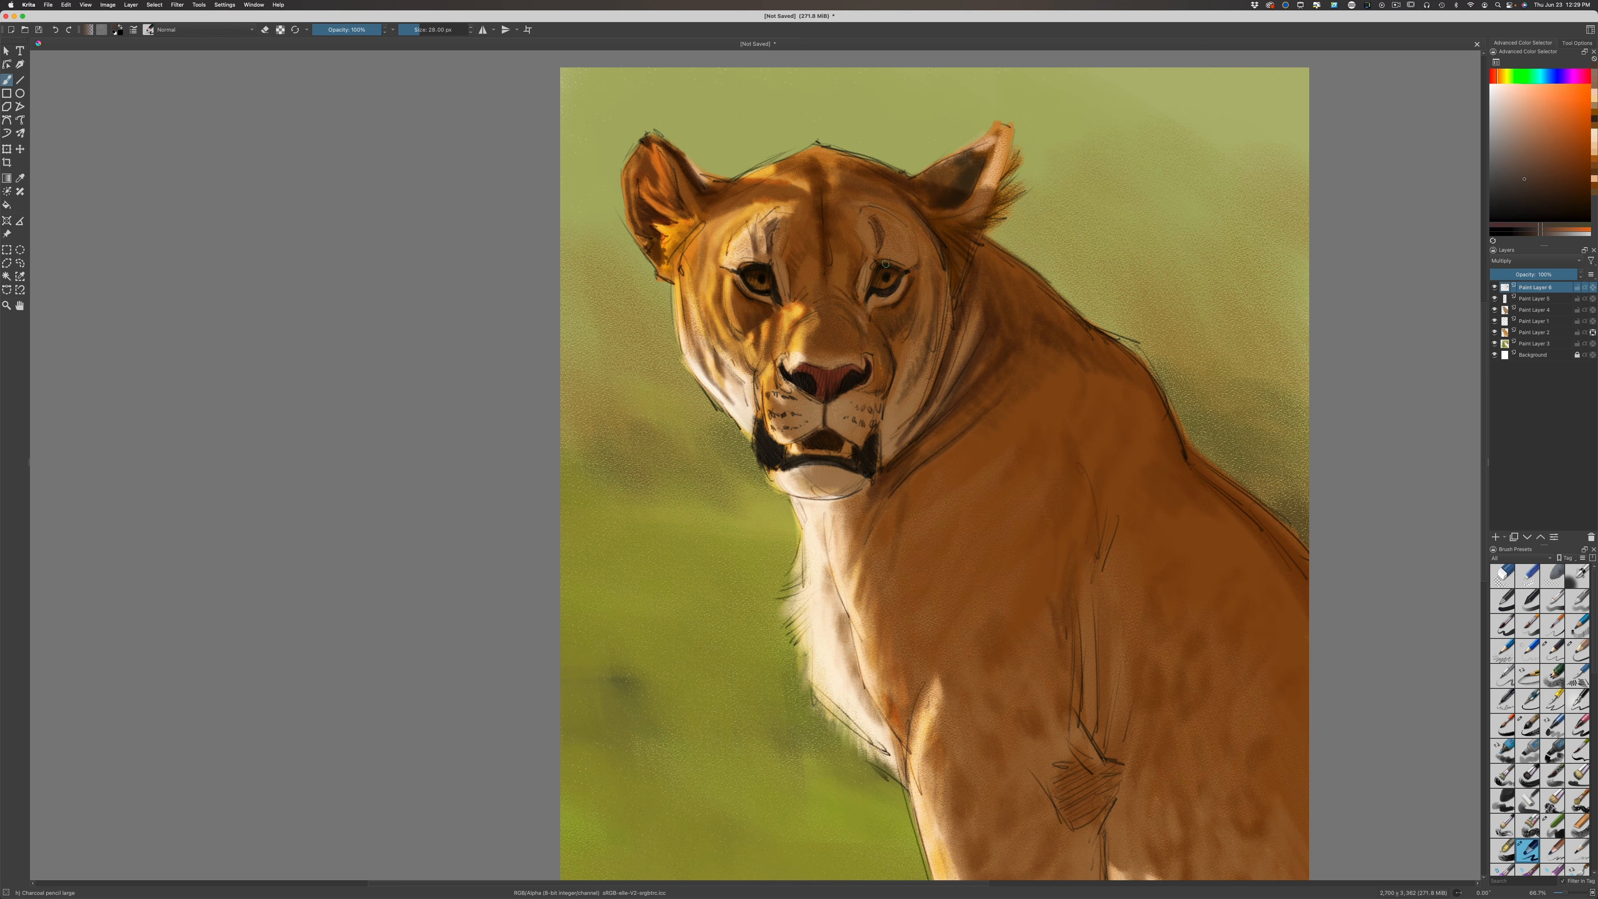
drag(885, 265, 887, 278)
drag(1560, 177, 1563, 171)
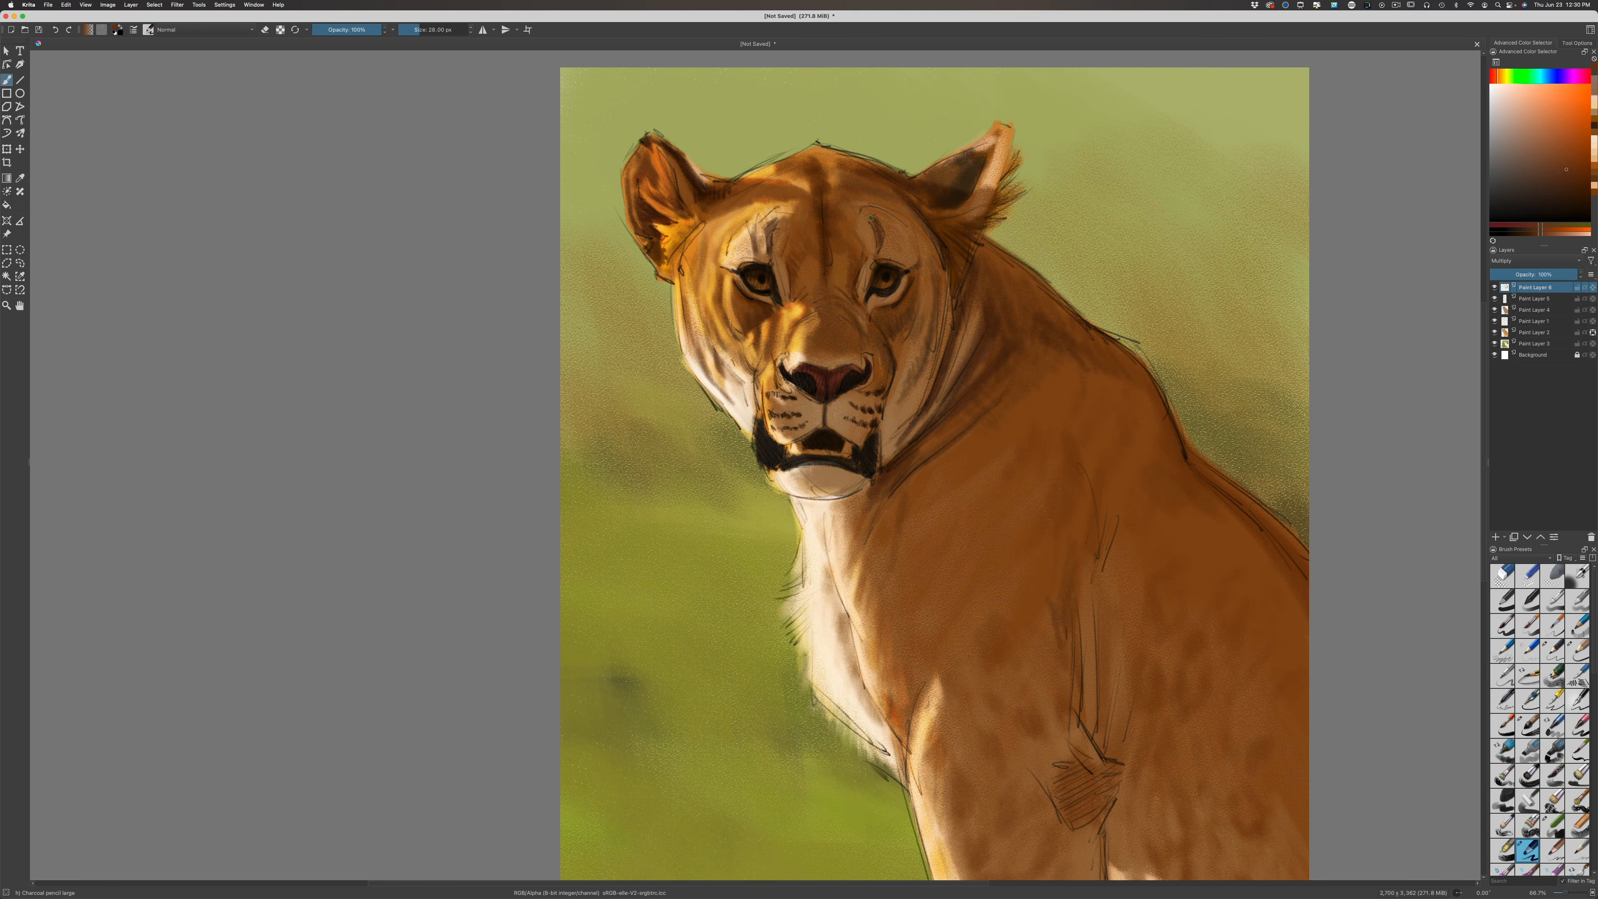
drag(874, 215, 879, 247)
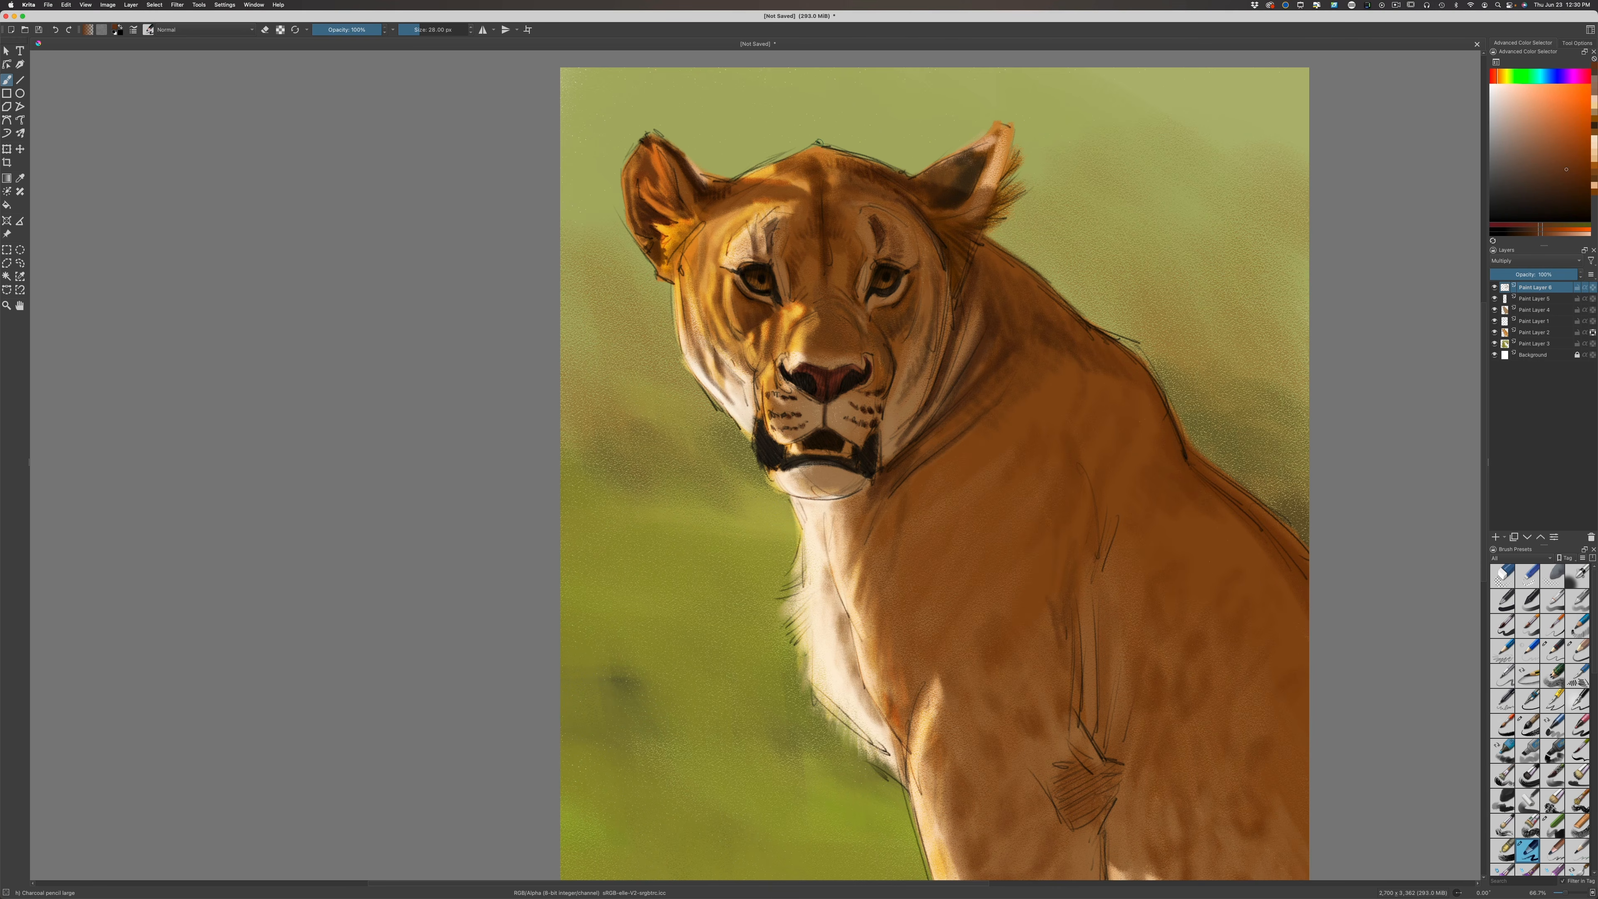
Add a new paint layer on top and set up the Basic-5 Size Opacity brush with a near-white colour
click(1496, 536)
click(1520, 624)
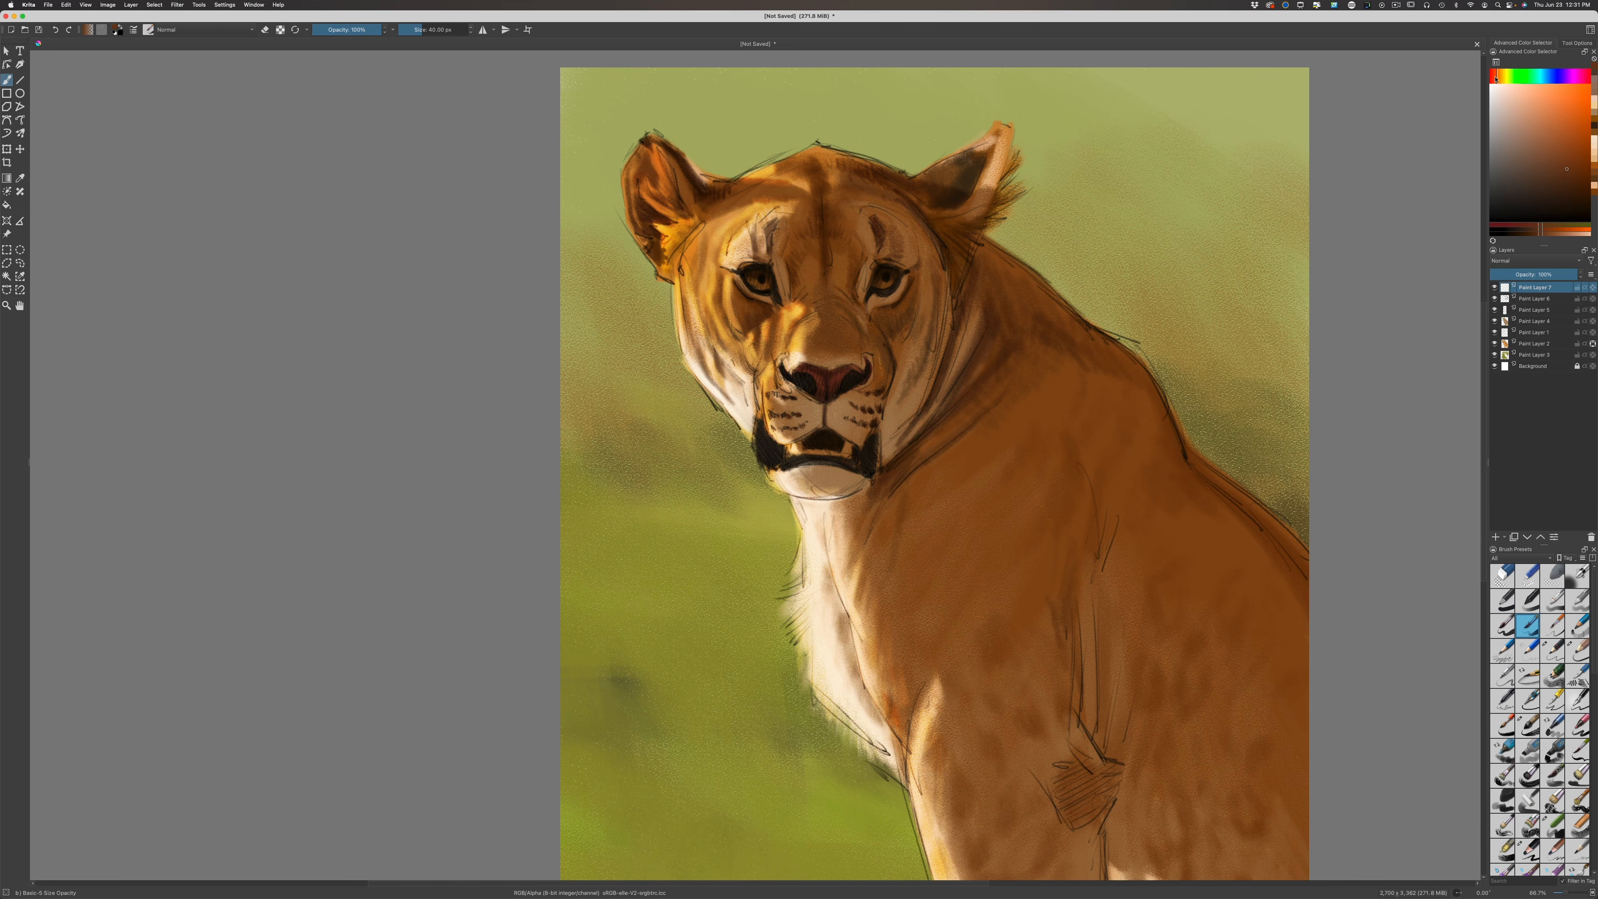
drag(1495, 79, 1500, 81)
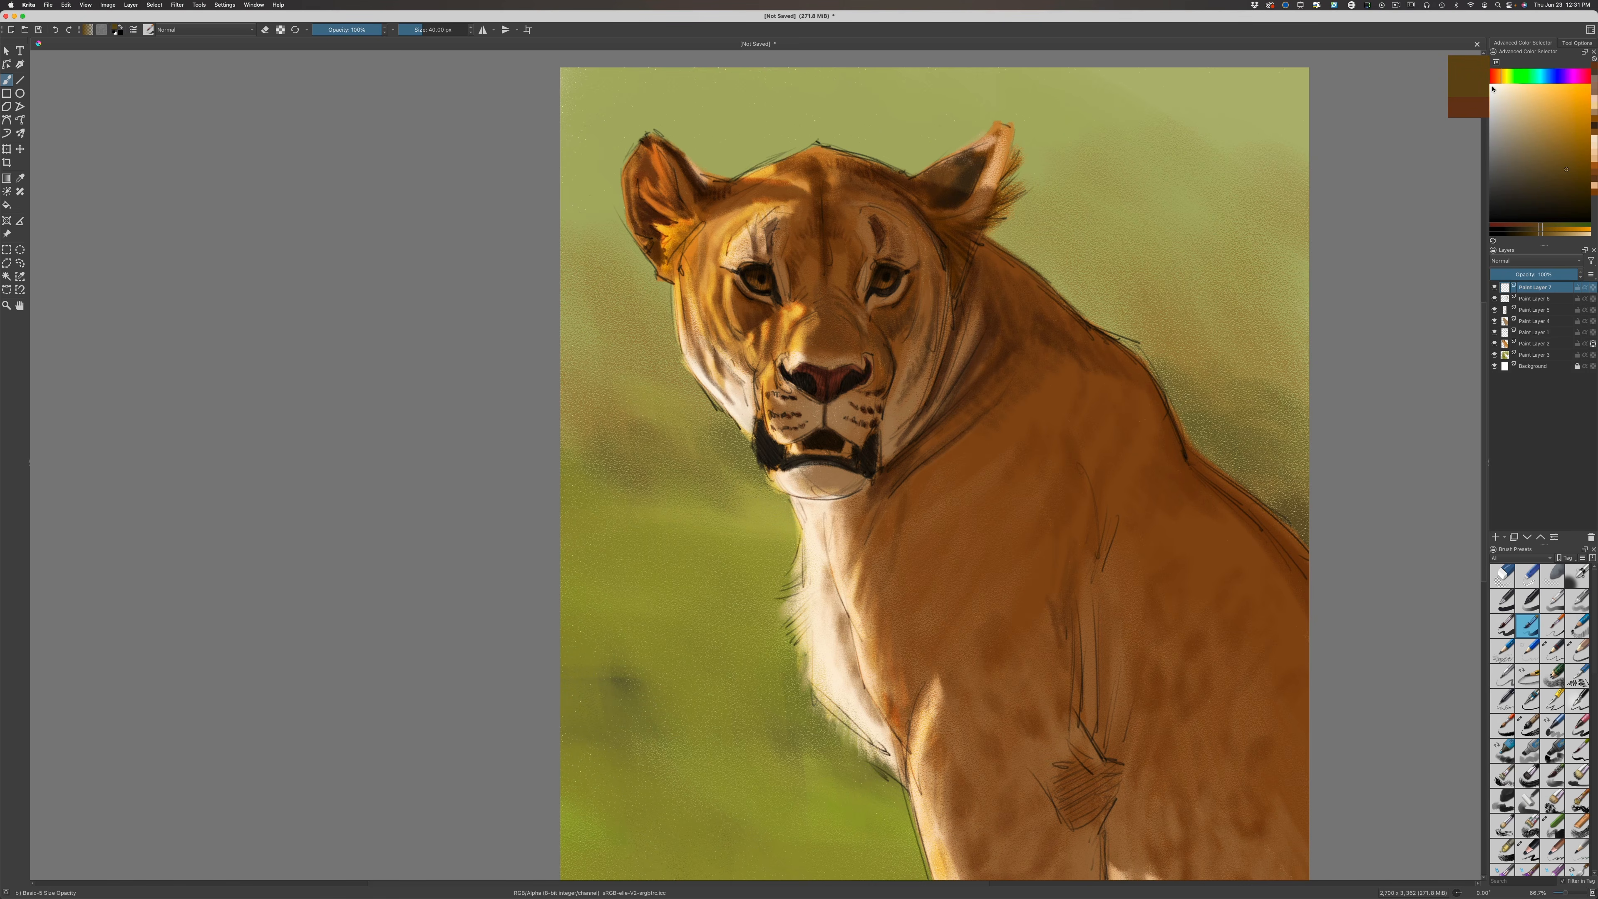
click(1493, 88)
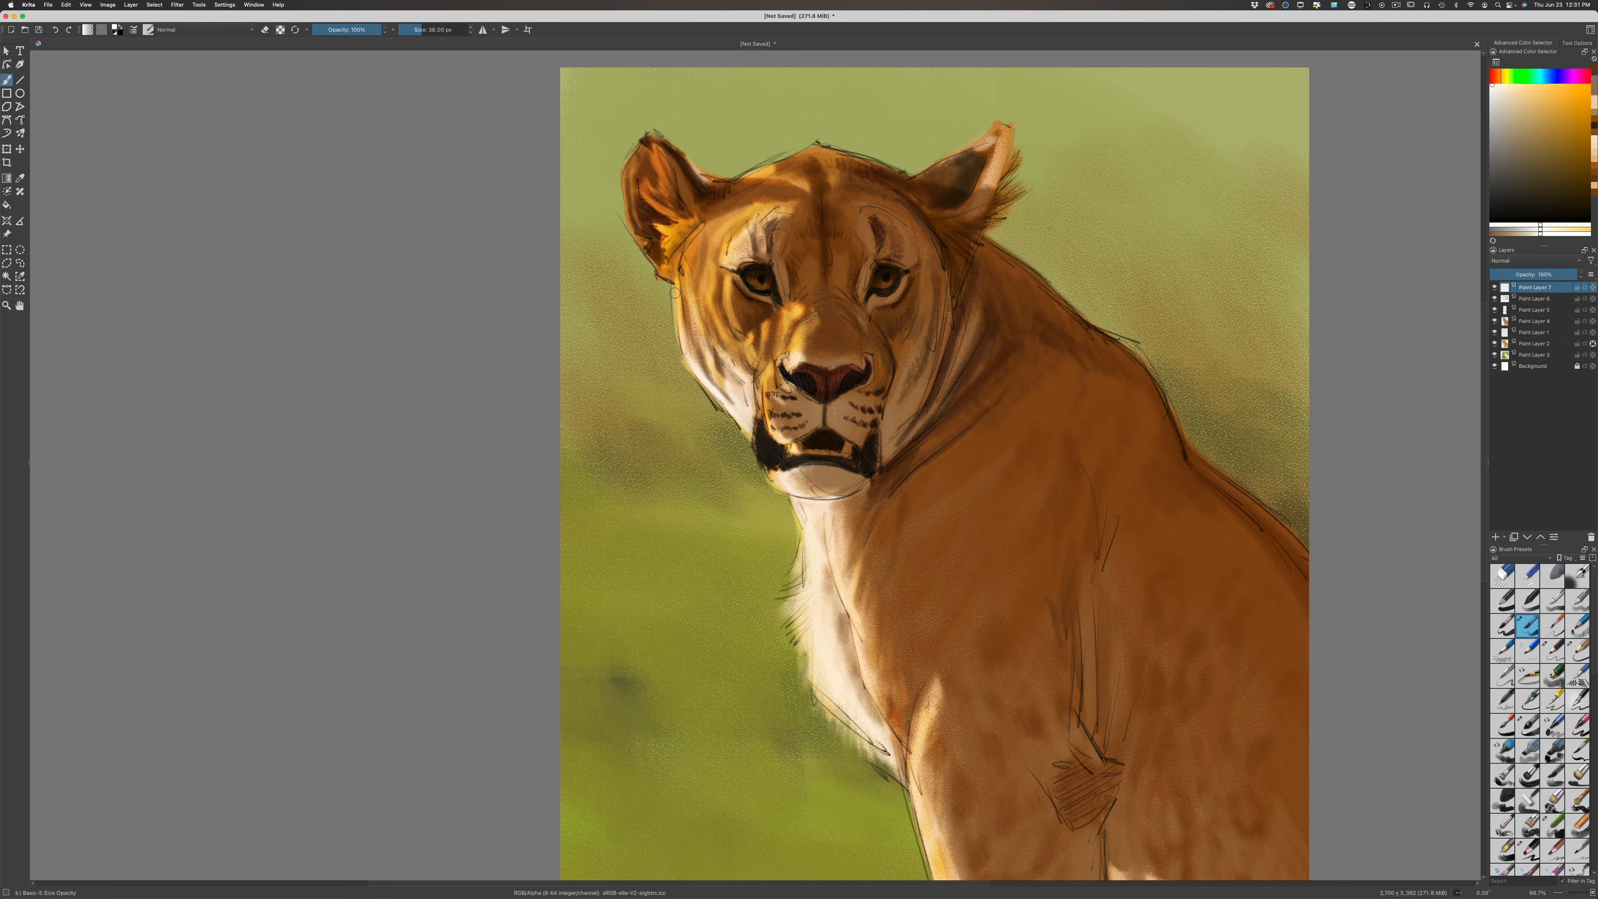
Paint fine white fur strokes along the lit cheek and jaw edge, making the brush smaller for the finer hairs
key(bracketleft)
mouse_move(678, 268)
mouse_down()
mouse_move(689, 370)
mouse_move(677, 320)
mouse_up()
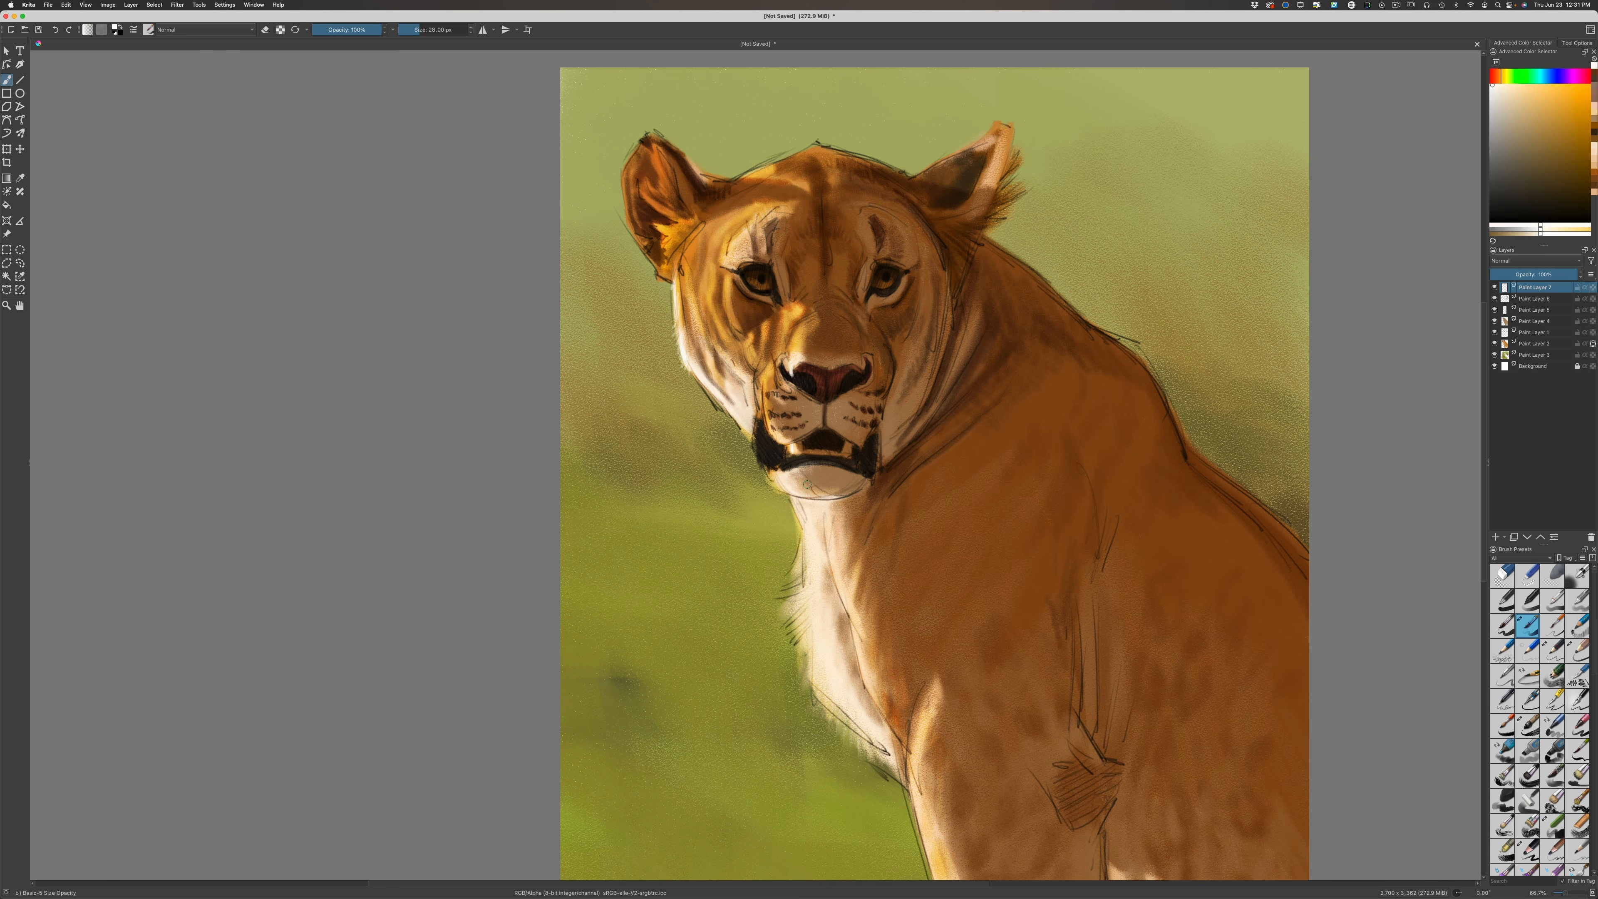
mouse_move(739, 403)
mouse_down()
mouse_move(754, 447)
mouse_move(740, 398)
mouse_up()
key(bracketleft)
drag(677, 250, 668, 277)
drag(747, 437, 748, 449)
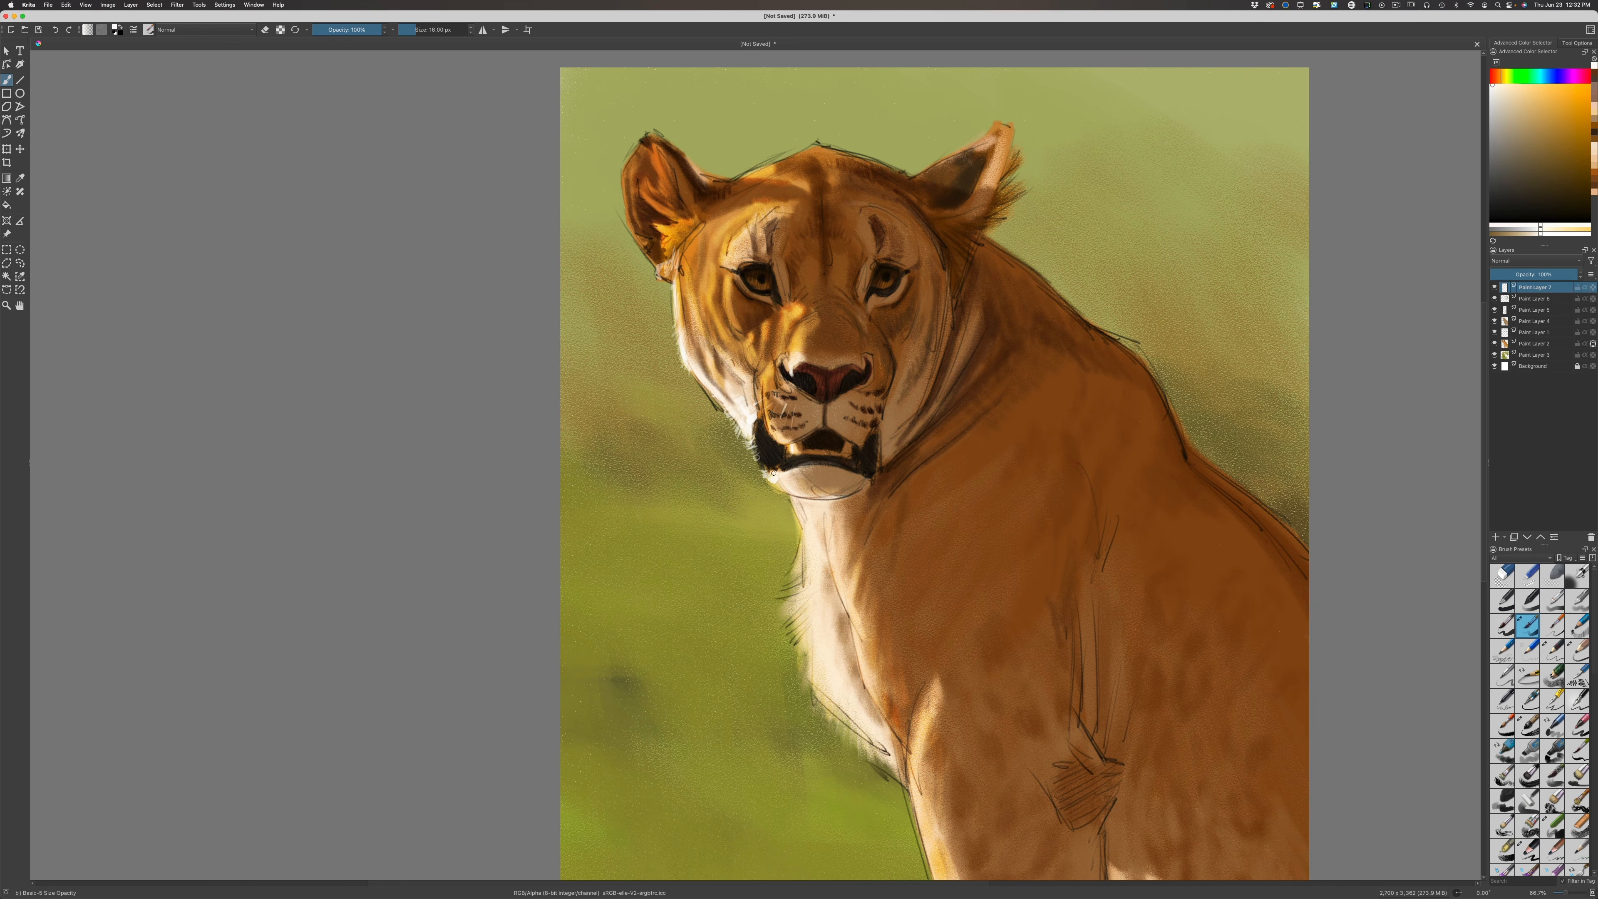
Paint white fur tufts under the chin and extend the highlight down the throat with a slightly larger brush
drag(784, 492, 793, 501)
drag(810, 498, 801, 500)
drag(798, 508, 795, 531)
key(bracketright)
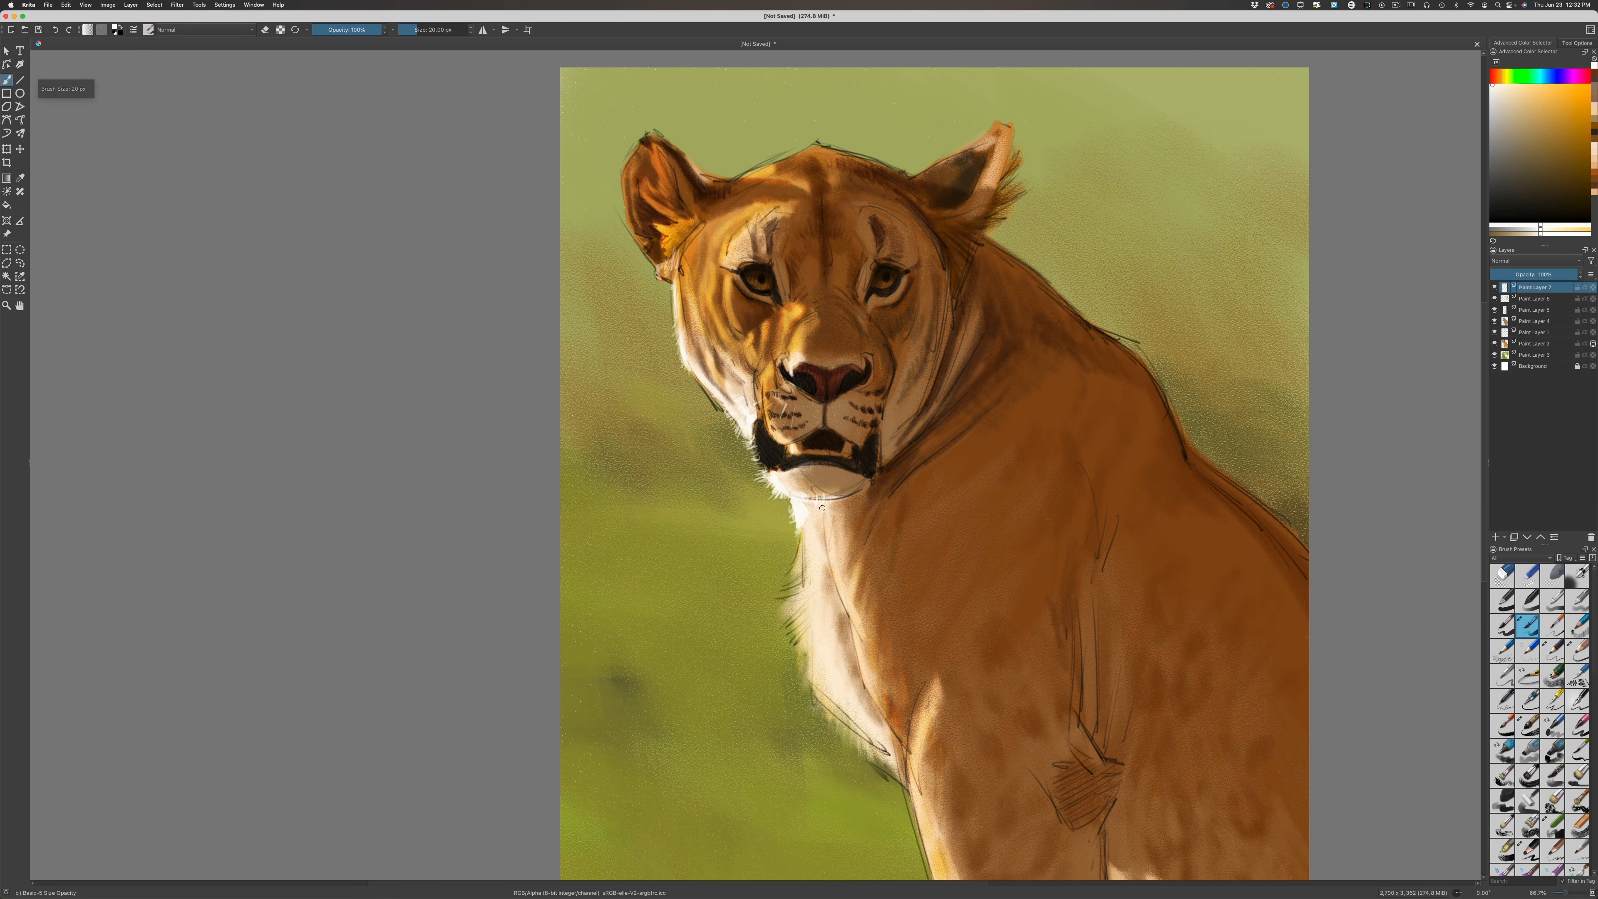
drag(827, 516, 842, 613)
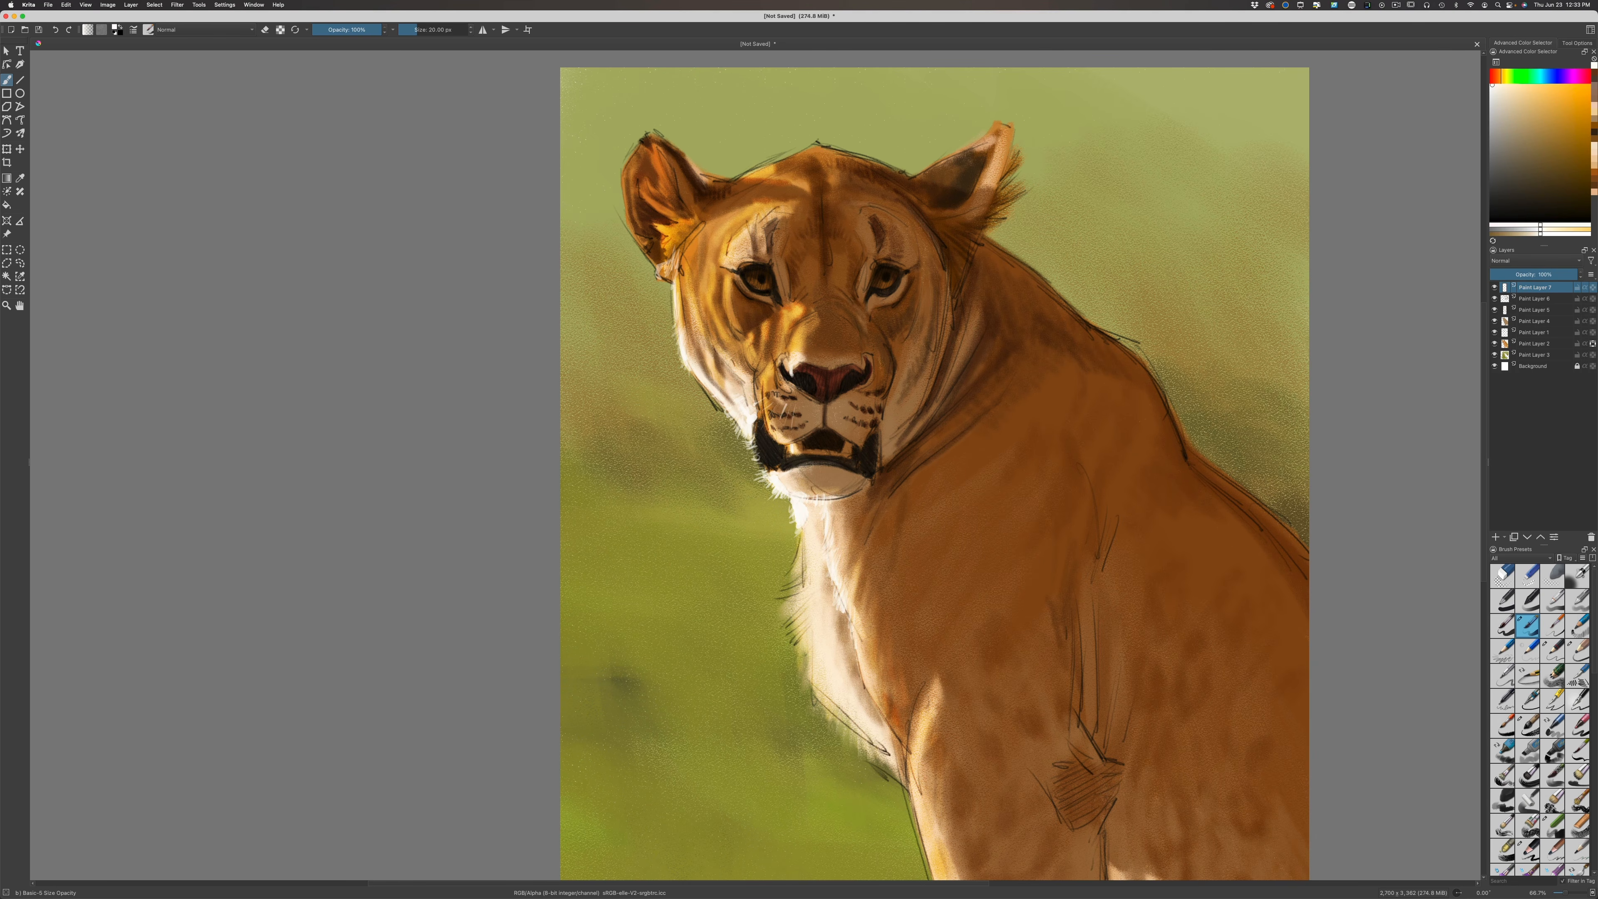
Cover the lit edge of the chest with short white fur strokes from the upper neck down to the front leg
key(minus)
scroll(495, 440, down, 3)
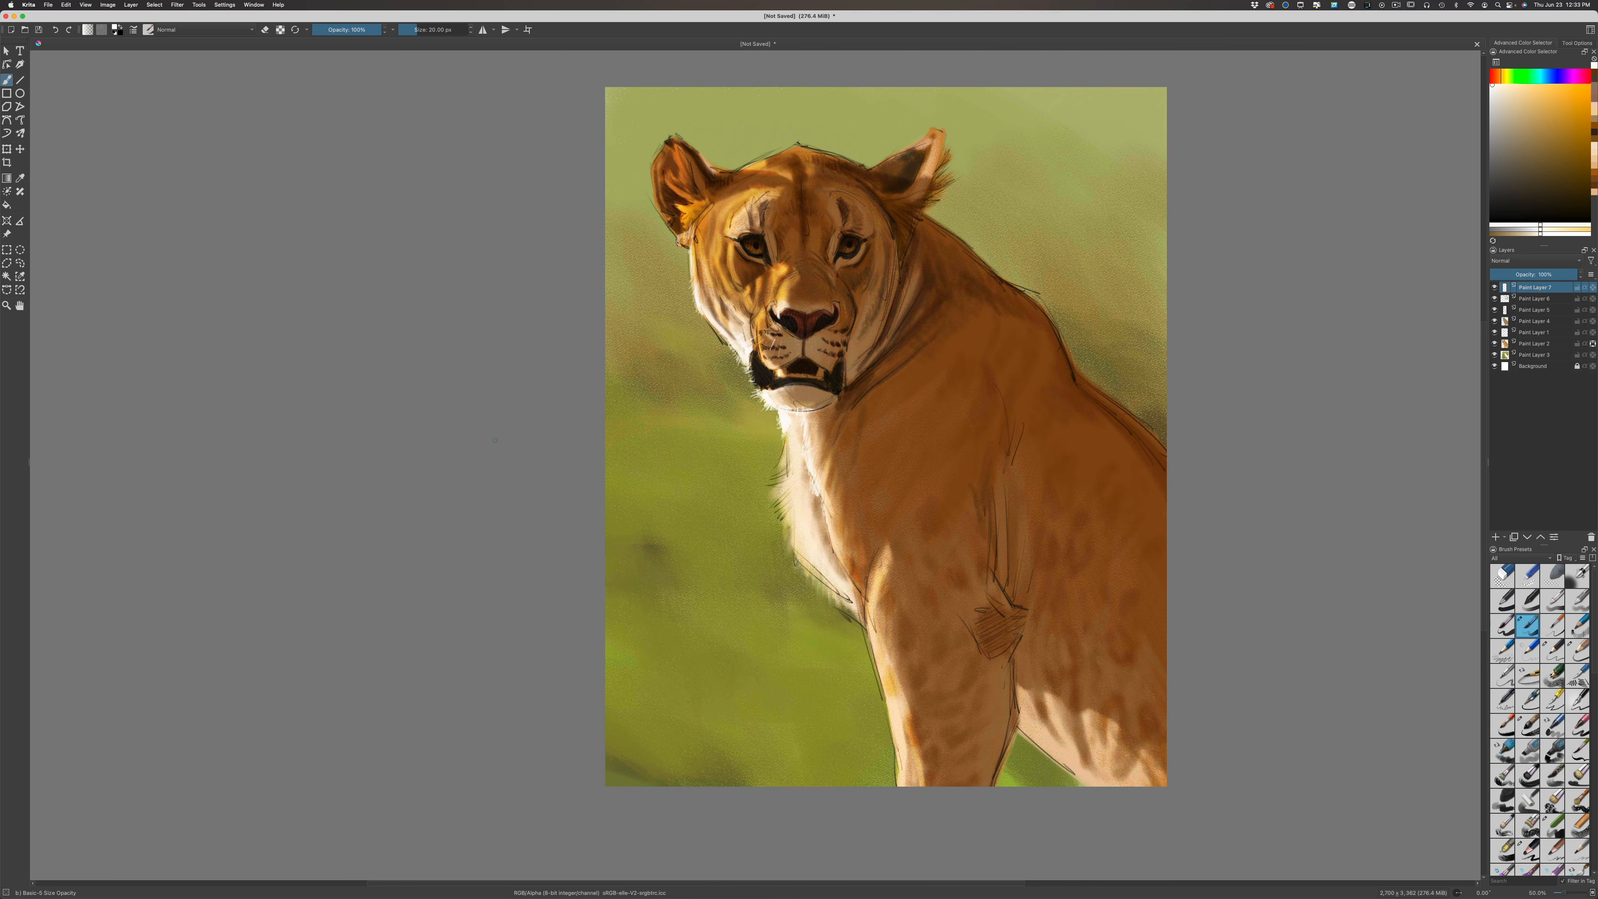
key(plus)
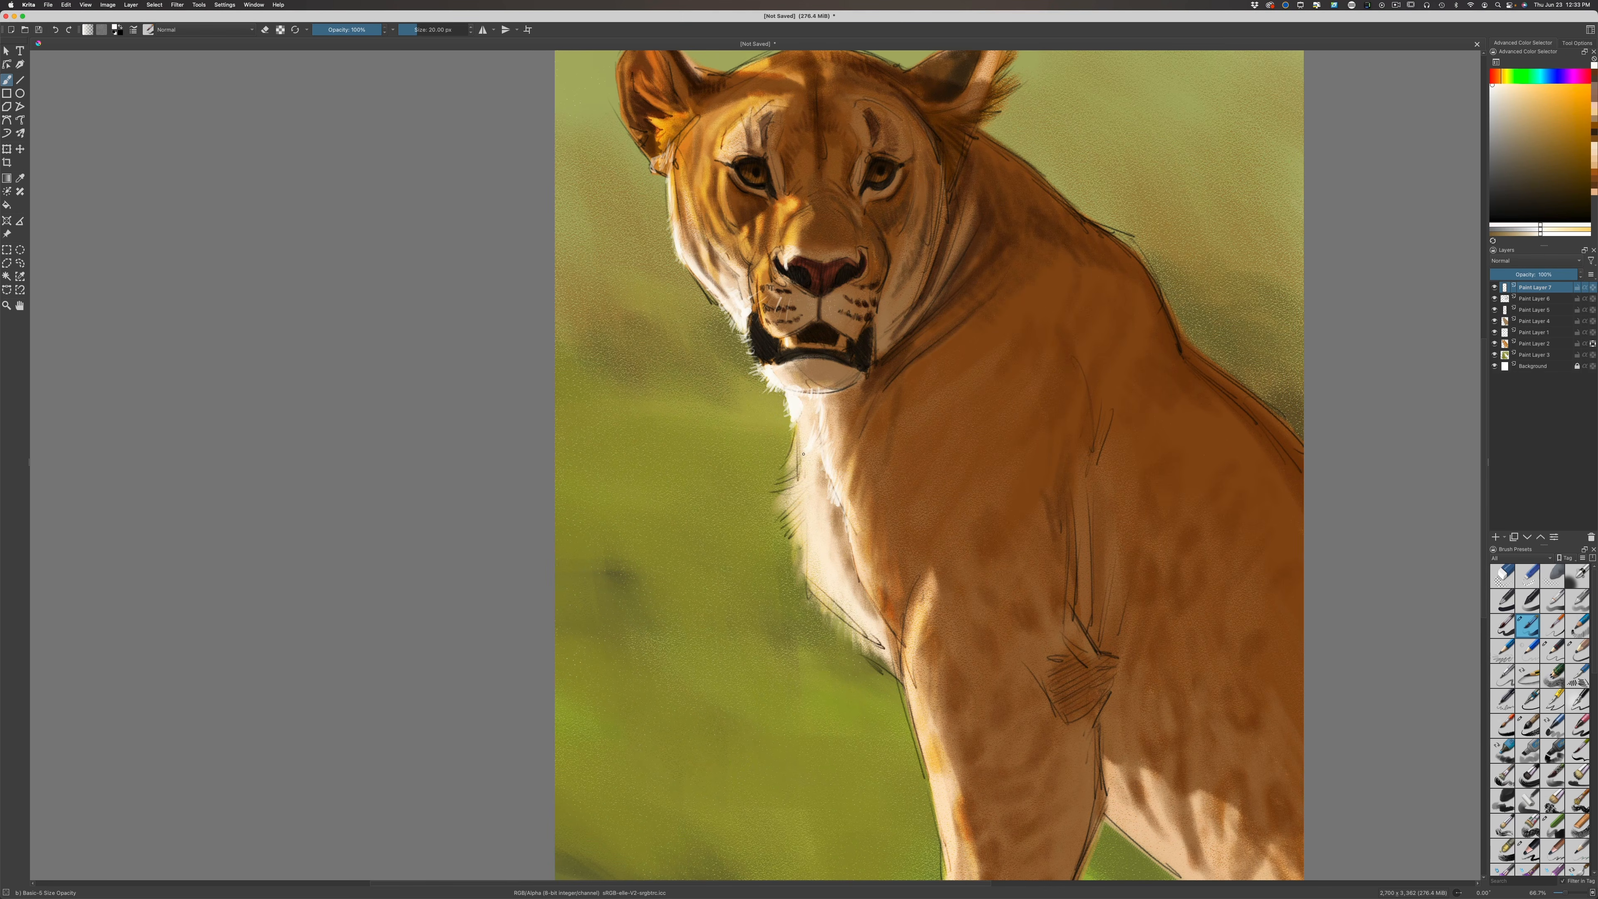
drag(807, 465, 798, 468)
mouse_move(810, 466)
mouse_down()
mouse_move(794, 483)
mouse_move(809, 483)
mouse_up()
drag(809, 478, 802, 488)
mouse_move(818, 555)
mouse_down()
mouse_move(813, 597)
mouse_move(806, 579)
mouse_up()
mouse_move(811, 540)
mouse_down()
mouse_move(797, 568)
mouse_move(803, 556)
mouse_up()
mouse_move(808, 575)
mouse_down()
mouse_move(795, 595)
mouse_move(885, 651)
mouse_up()
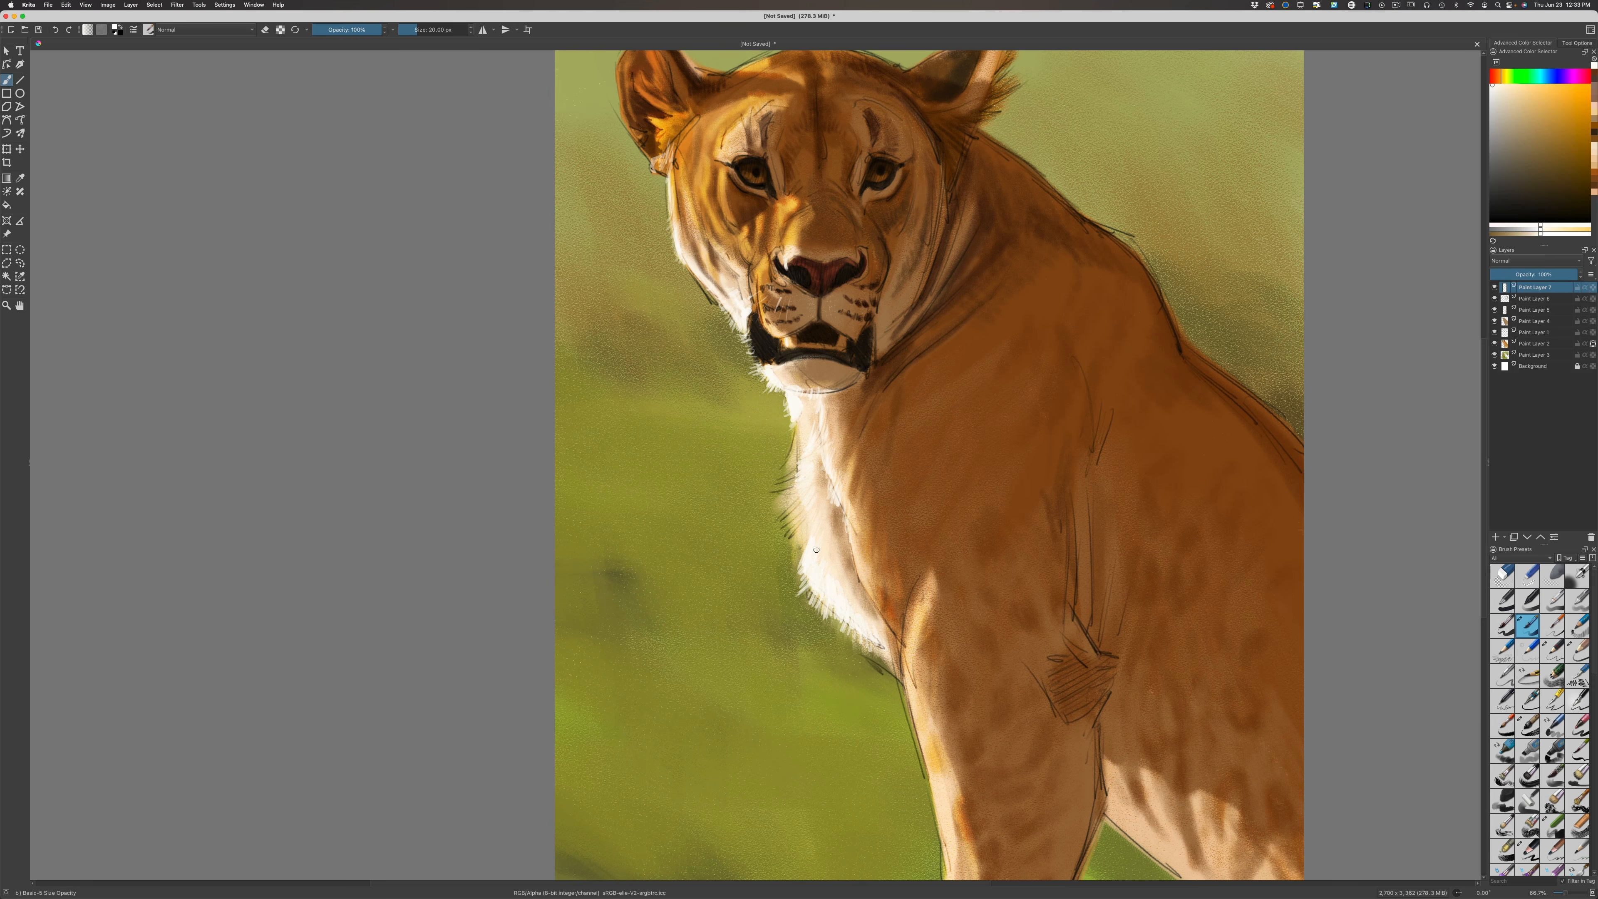
Brighten the lower chest beside the front leg and thicken the white fur on the neck edge with a larger brush
mouse_move(857, 571)
mouse_down()
mouse_move(903, 663)
mouse_move(895, 635)
mouse_move(914, 726)
mouse_up()
key(bracketright)
key(bracketright)
key(bracketright)
mouse_move(787, 454)
mouse_down()
mouse_move(782, 494)
mouse_move(803, 487)
mouse_move(788, 501)
mouse_move(804, 509)
mouse_move(788, 511)
mouse_move(805, 505)
mouse_move(803, 539)
mouse_up()
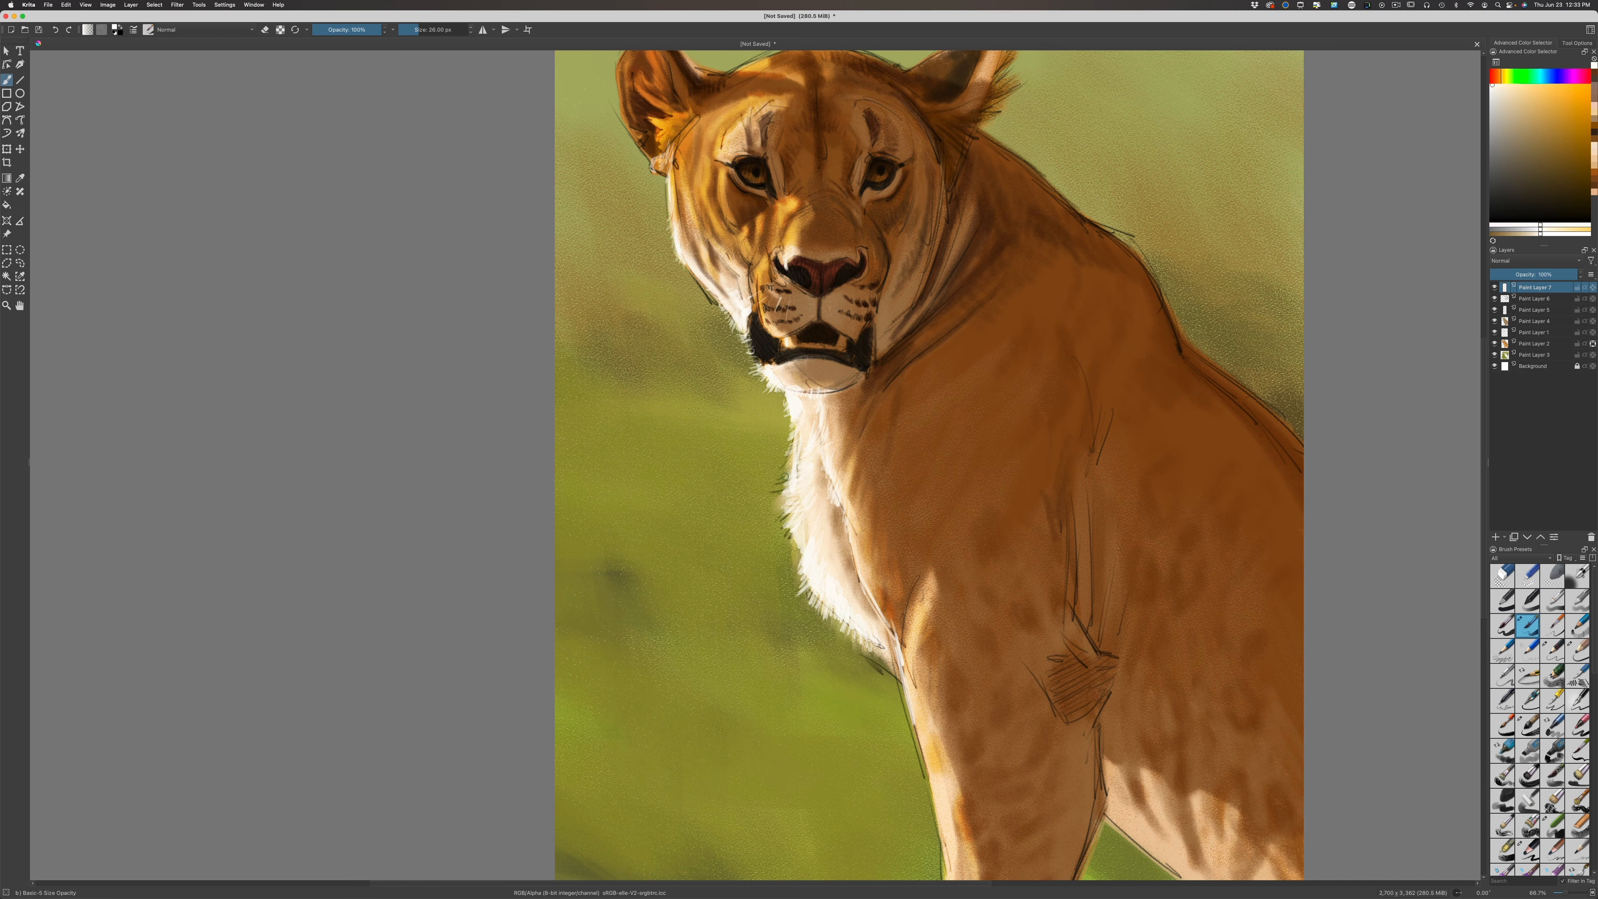
mouse_move(797, 467)
mouse_down()
mouse_move(784, 472)
mouse_move(784, 451)
mouse_up()
drag(798, 432, 784, 498)
Paint fine orange fur strokes at the base of the lit-side ear with a smaller brush, undoing the last stroke
key(bracketleft)
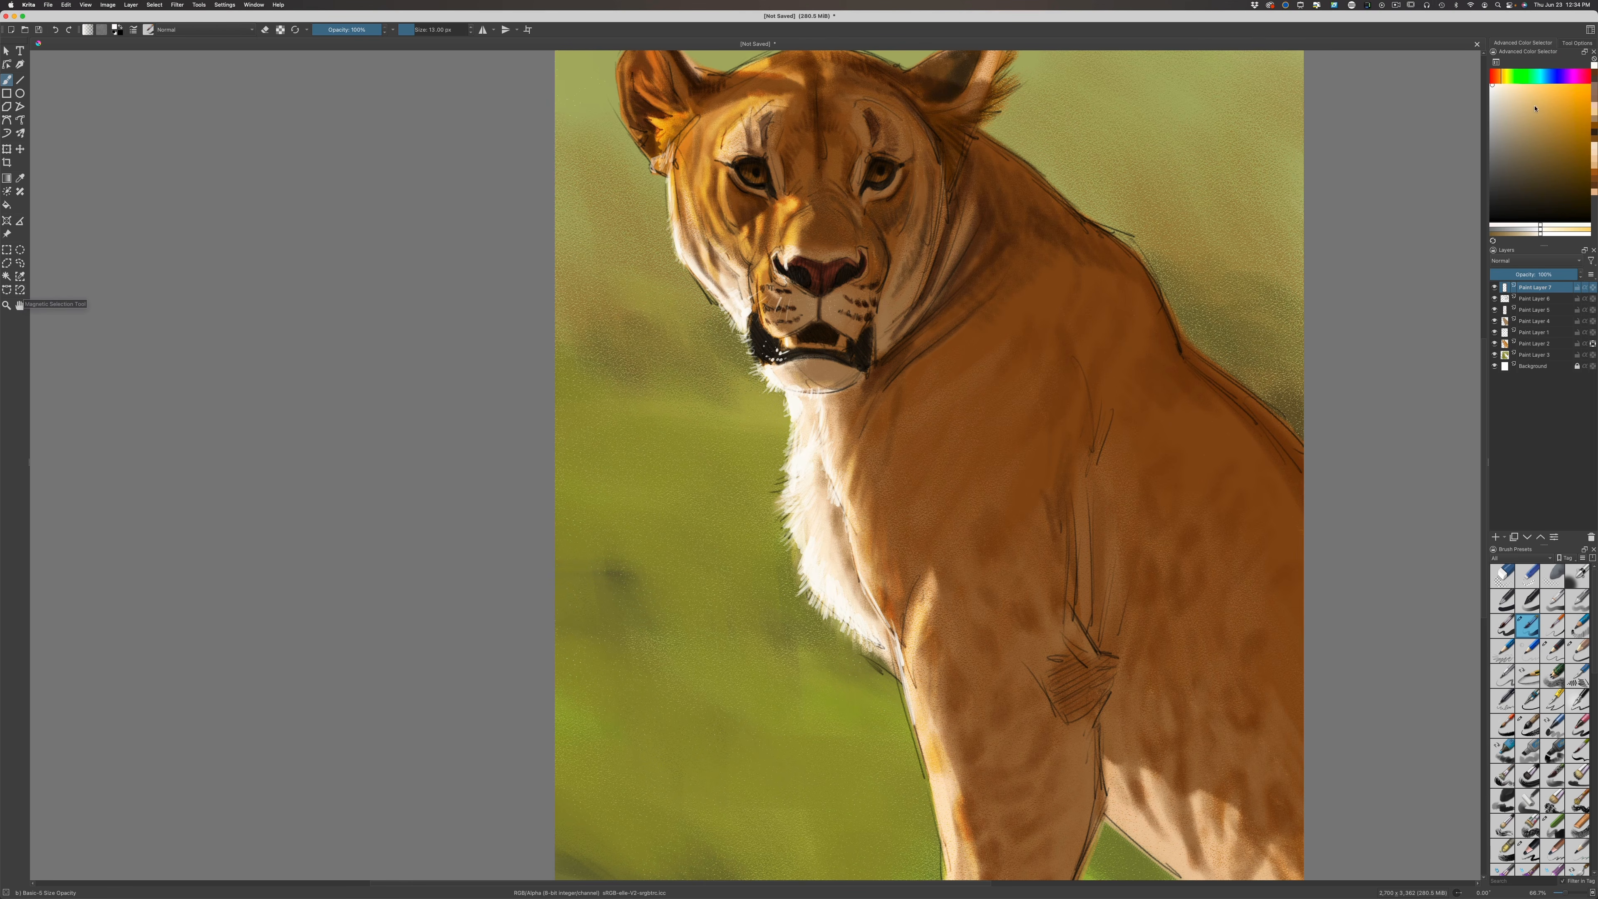
click(1500, 81)
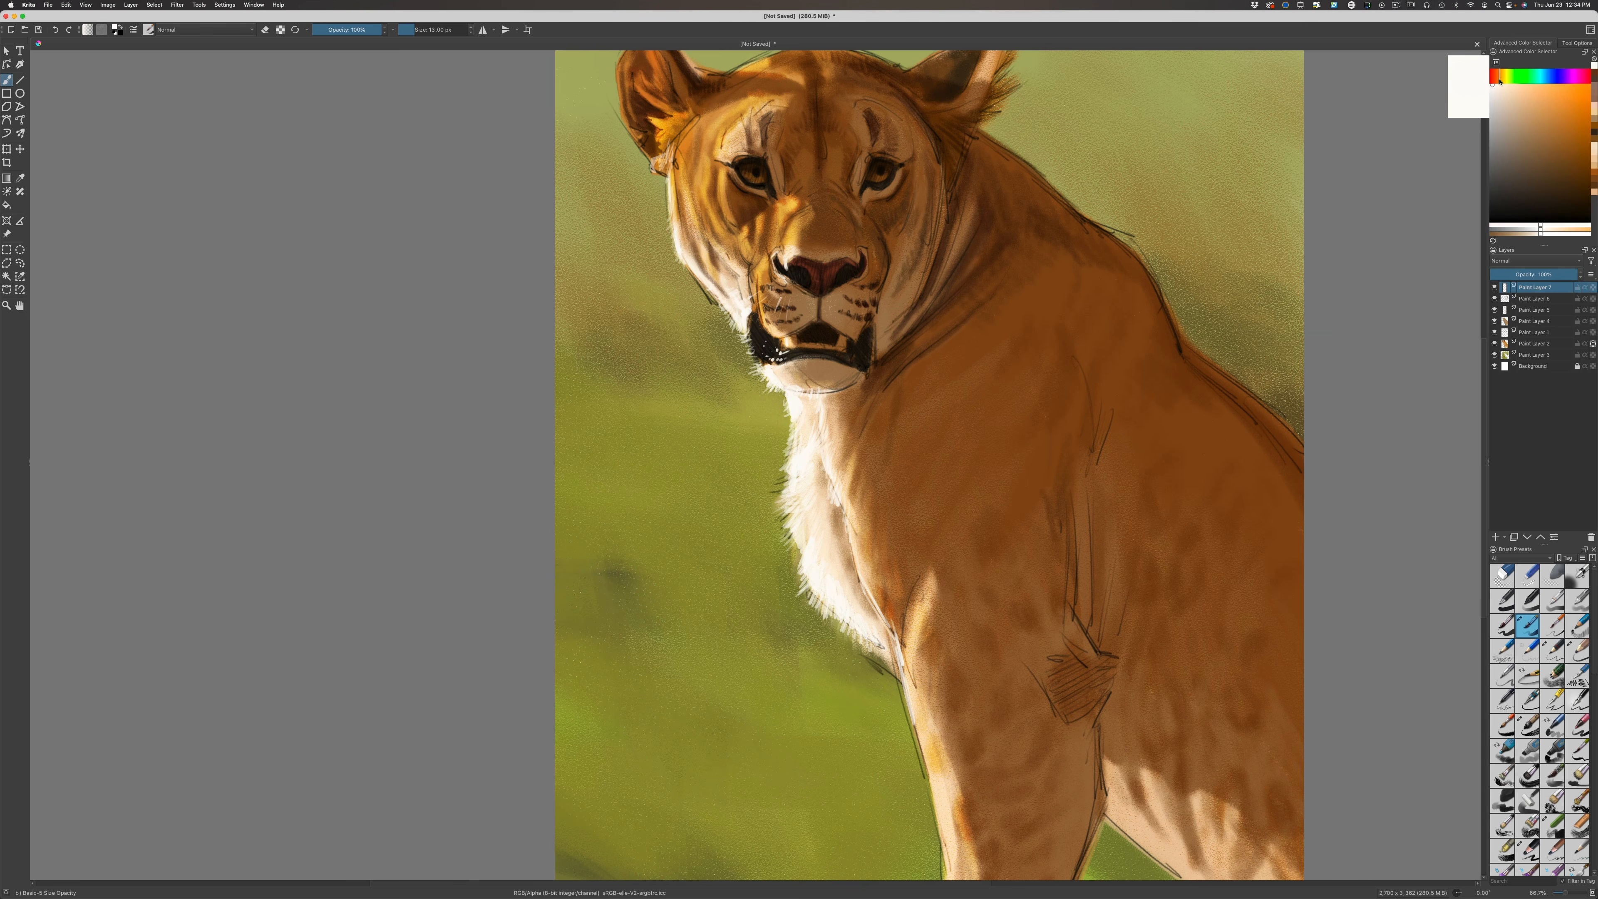
click(1568, 101)
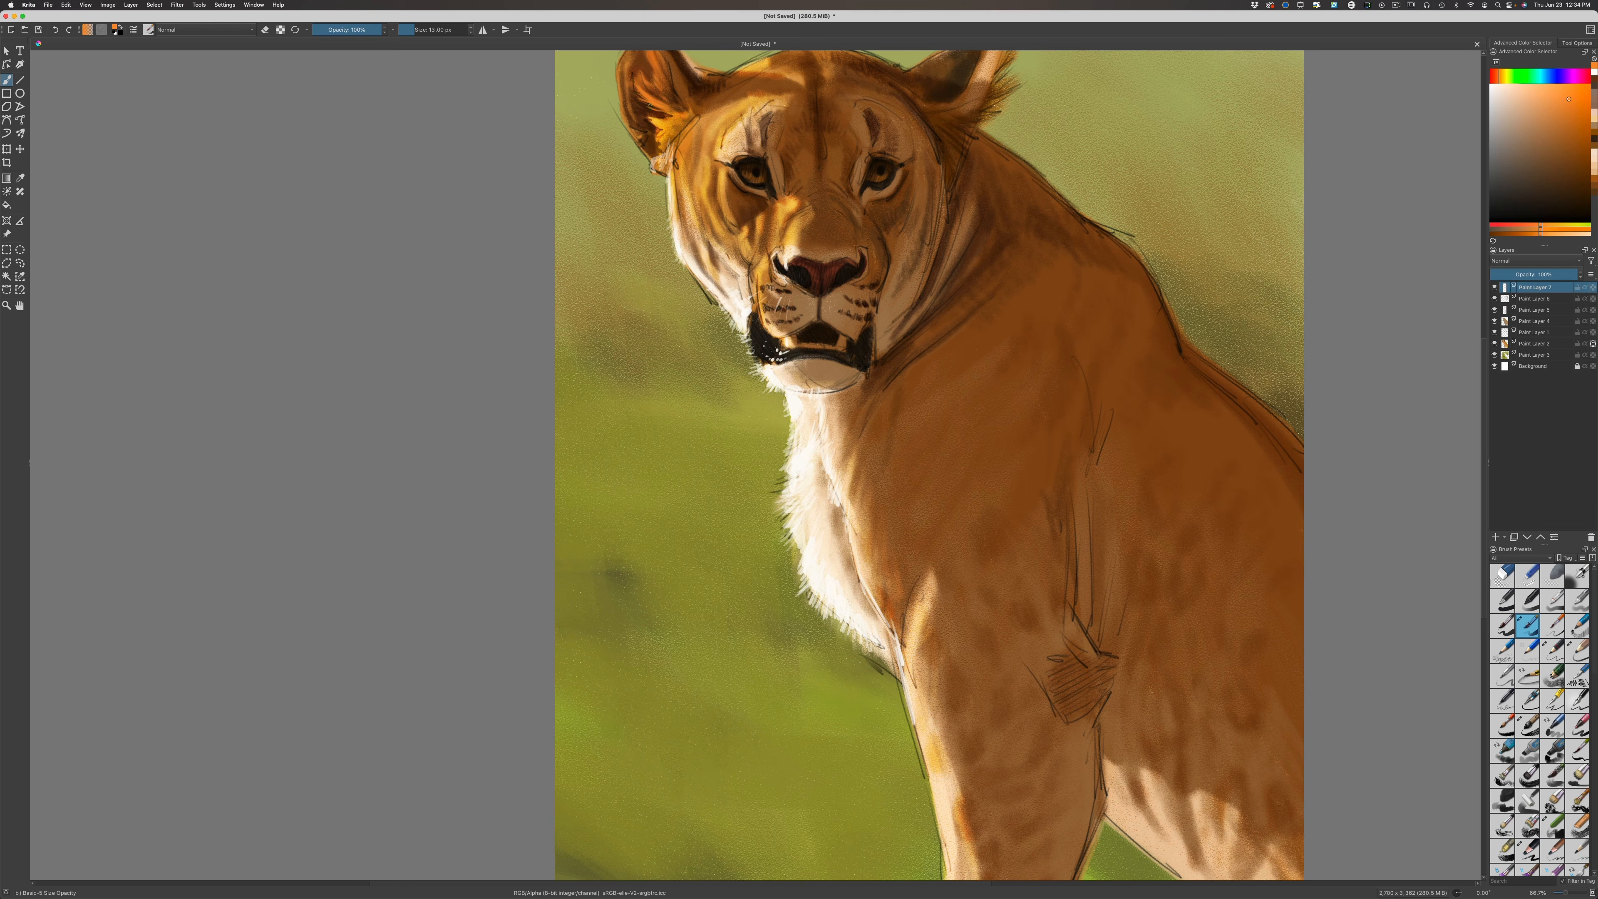
drag(650, 106, 664, 112)
key(super+z)
key(minus)
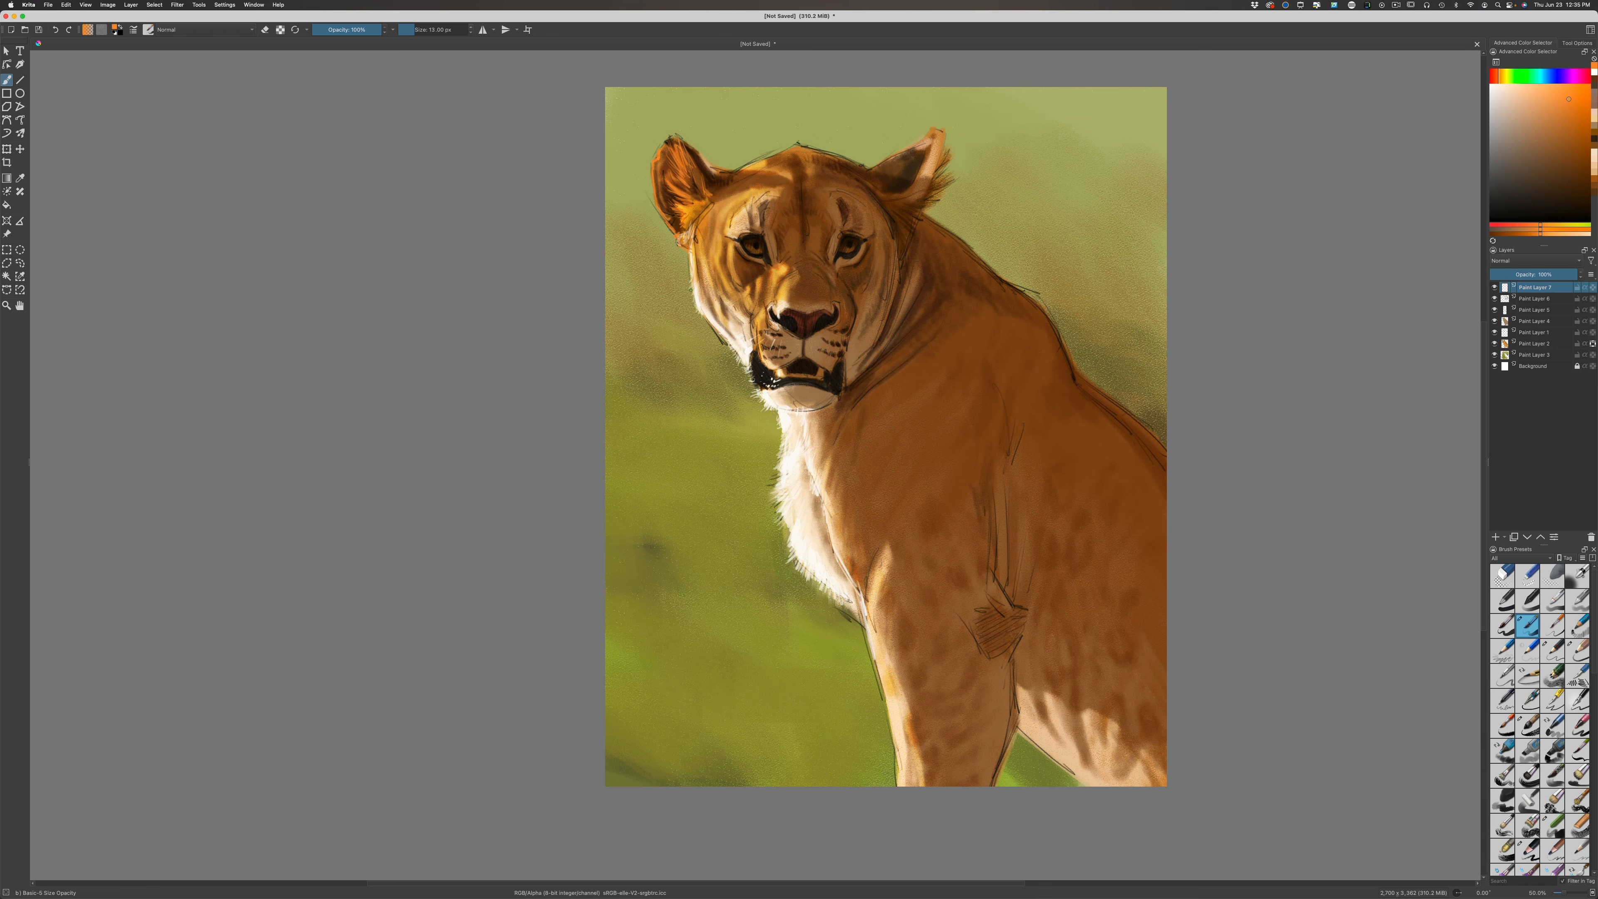
Choose a light yellow-orange and paint small fur highlights along the lit side of the head's top edge
click(1497, 82)
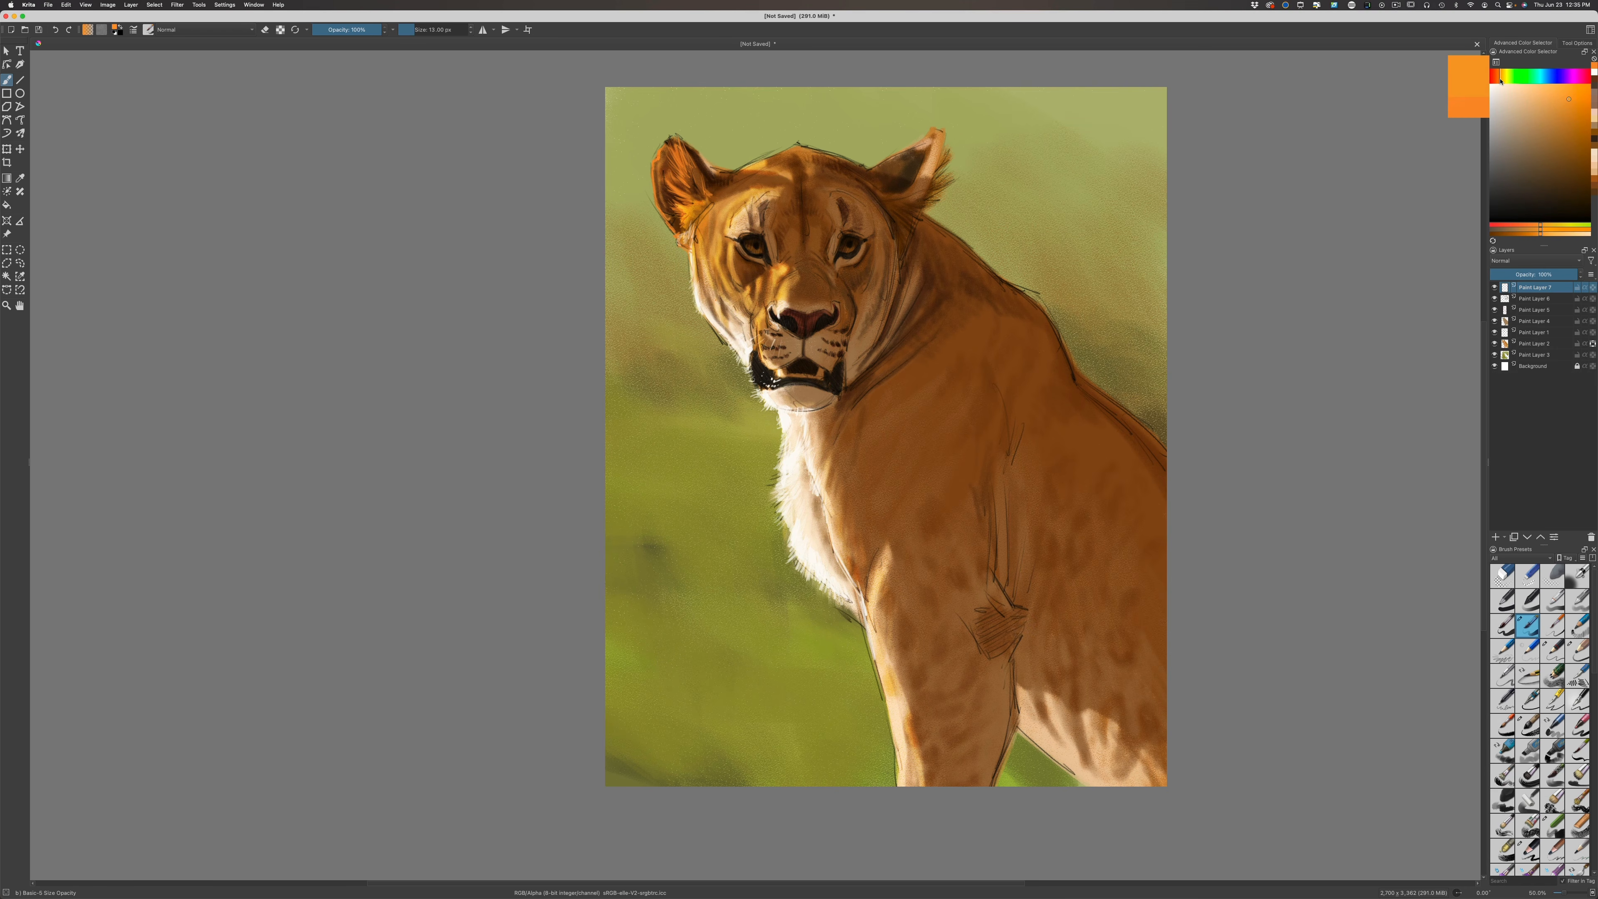
click(1555, 91)
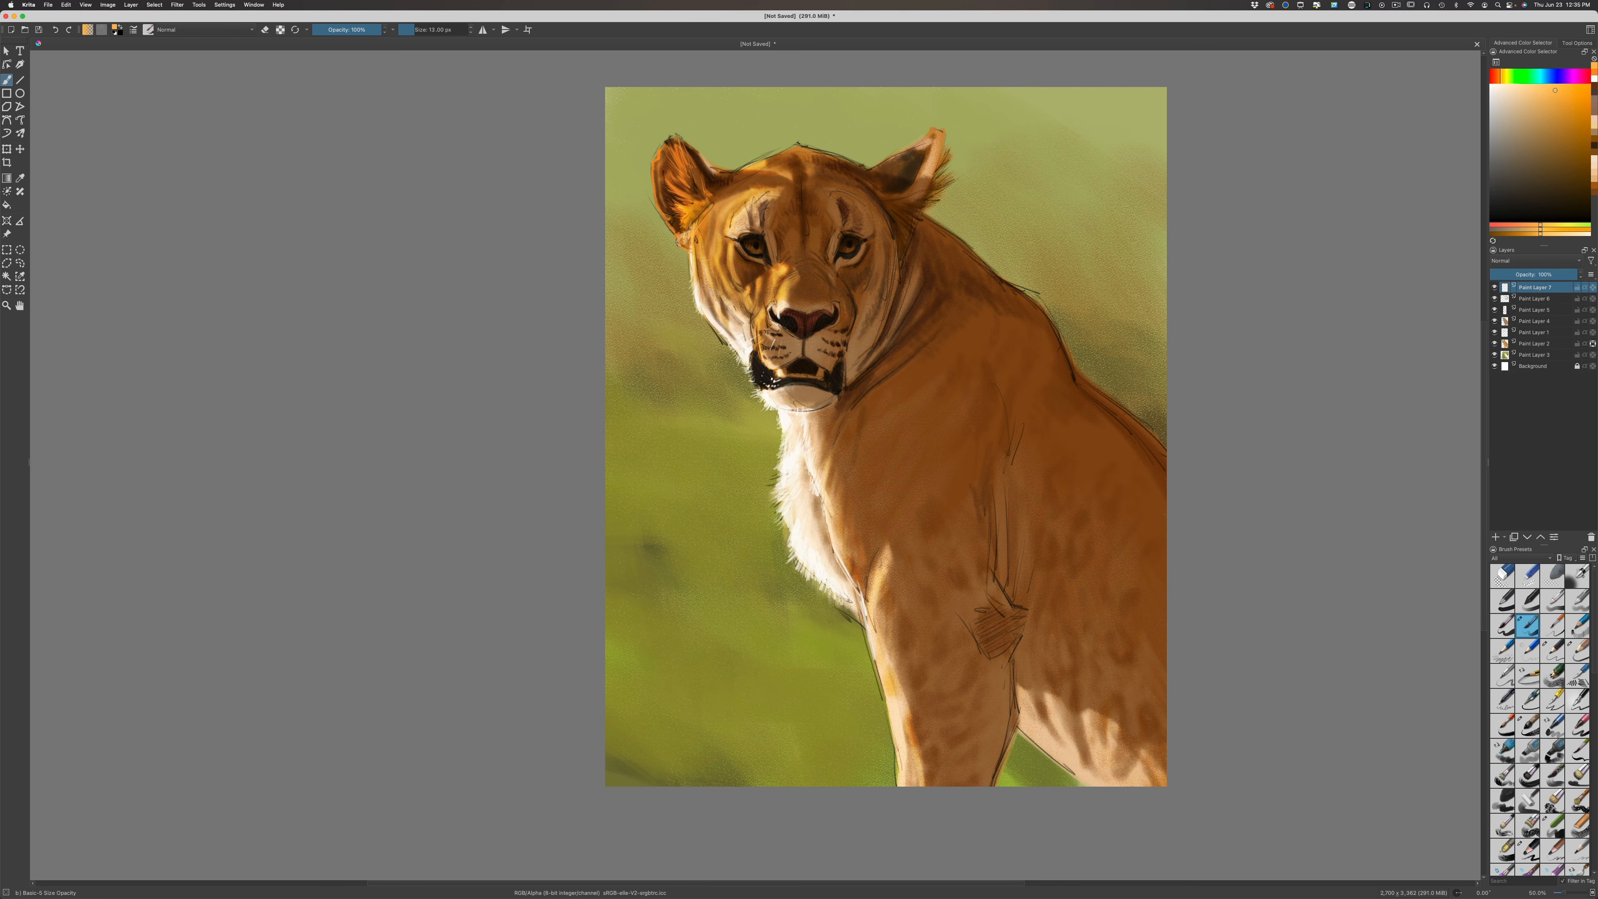
key(plus)
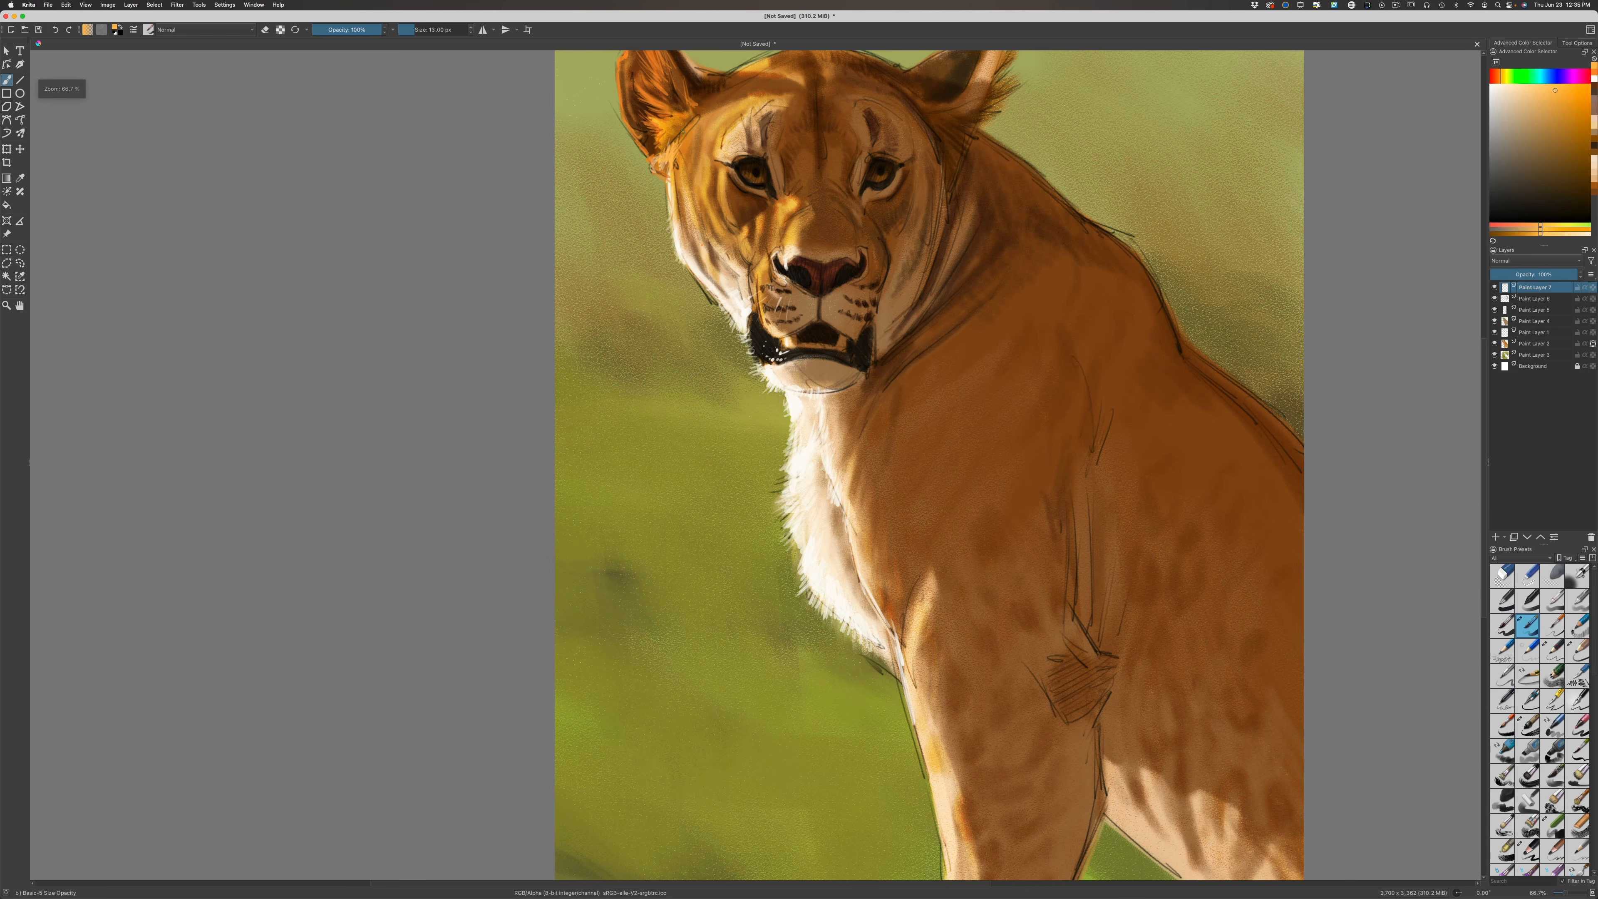
key(minus)
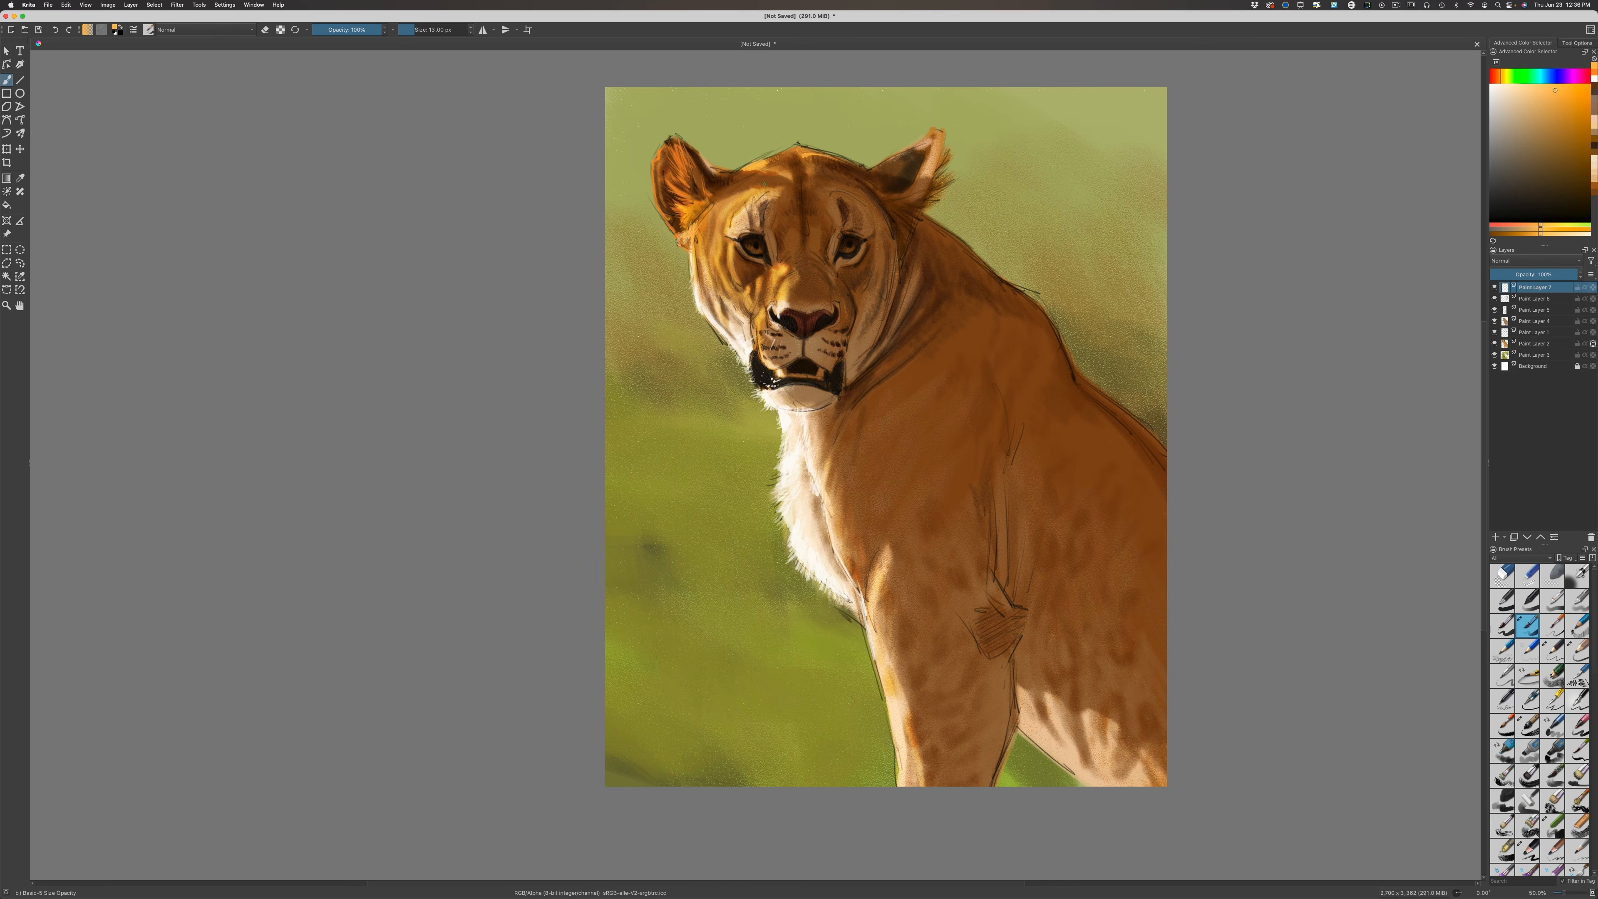
click(18, 307)
mouse_move(559, 333)
mouse_down()
mouse_move(531, 384)
mouse_move(521, 371)
mouse_move(546, 389)
mouse_move(478, 379)
mouse_move(482, 399)
mouse_up()
key(super+plus)
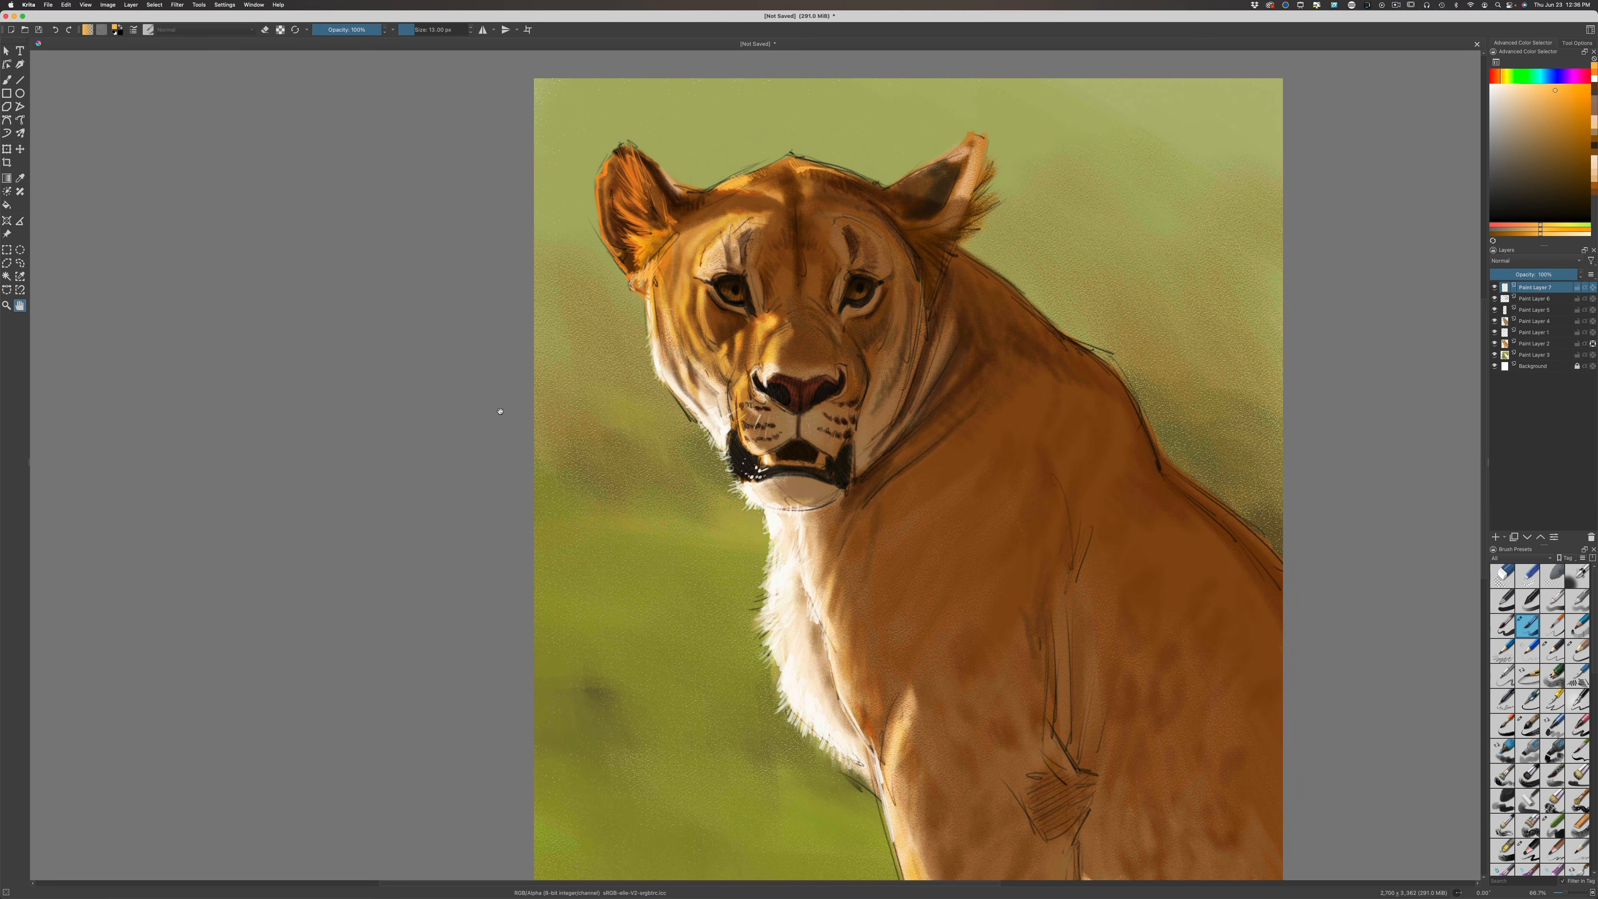
click(7, 81)
drag(748, 173, 768, 167)
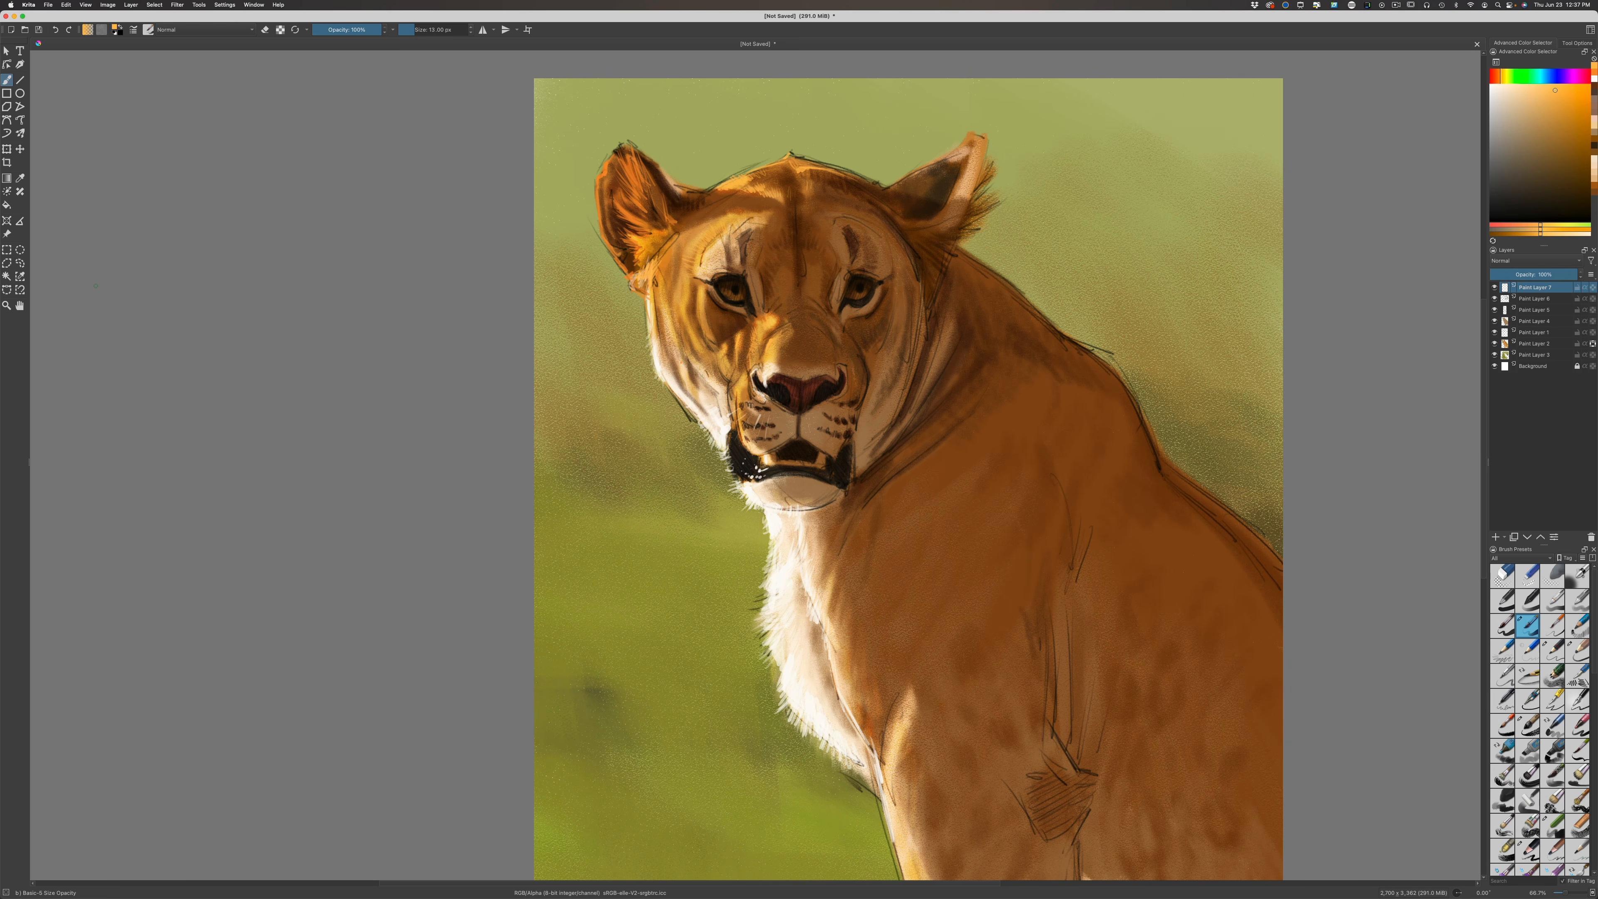
Sample the brown beside the nose, shift it to a greyer, lighter tan, and stroke fur along the nose bridge and muzzle side
click(20, 179)
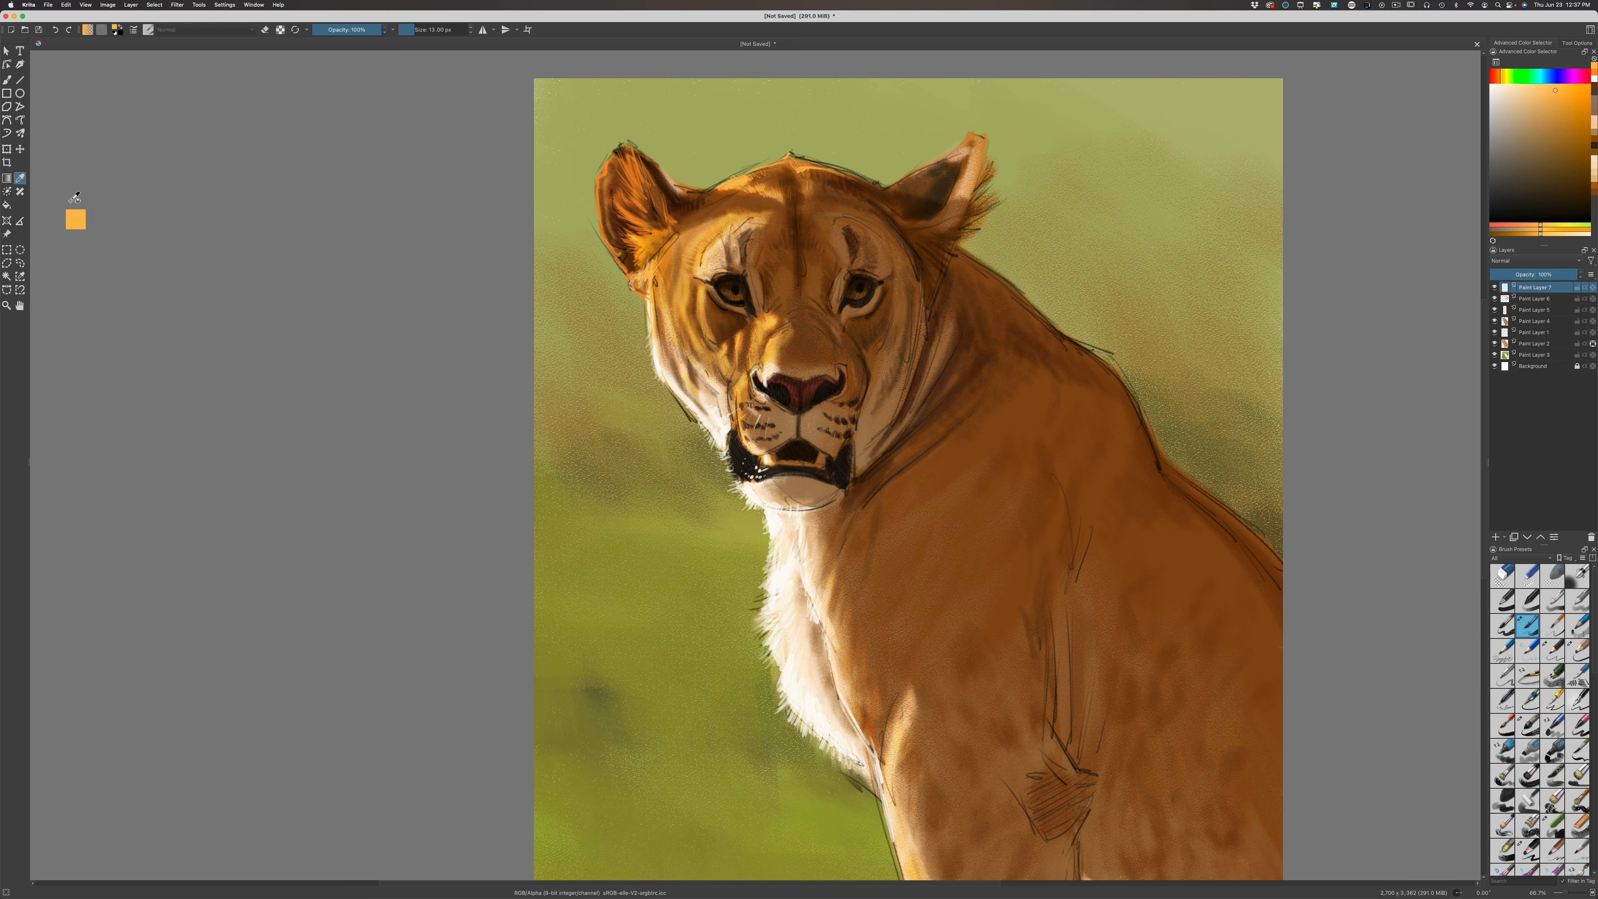
click(828, 349)
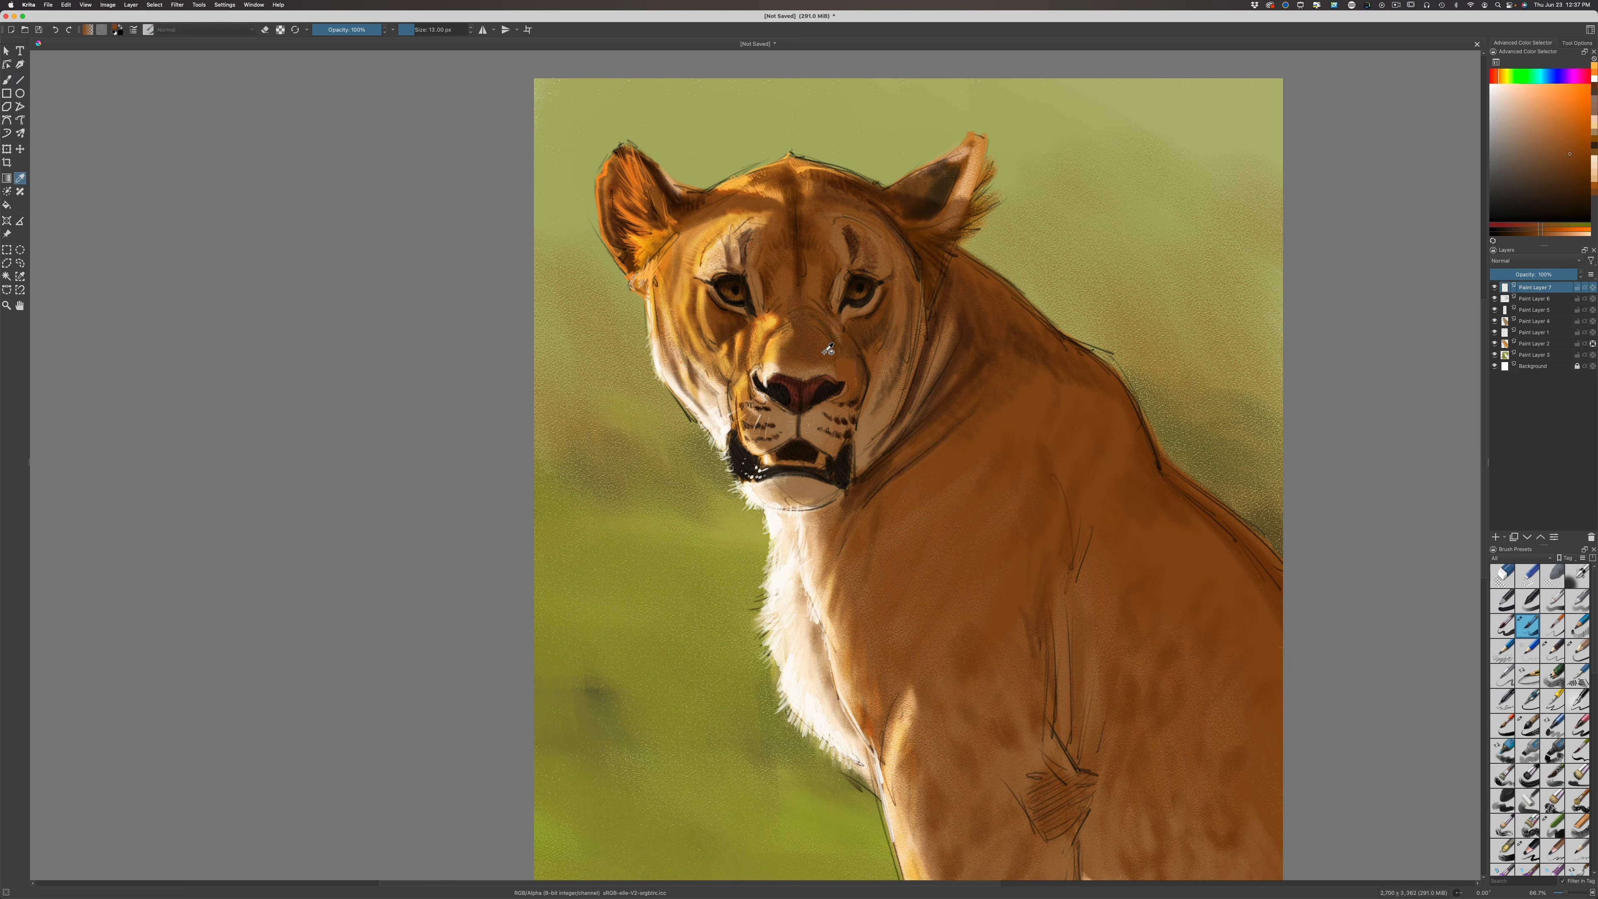
click(1531, 138)
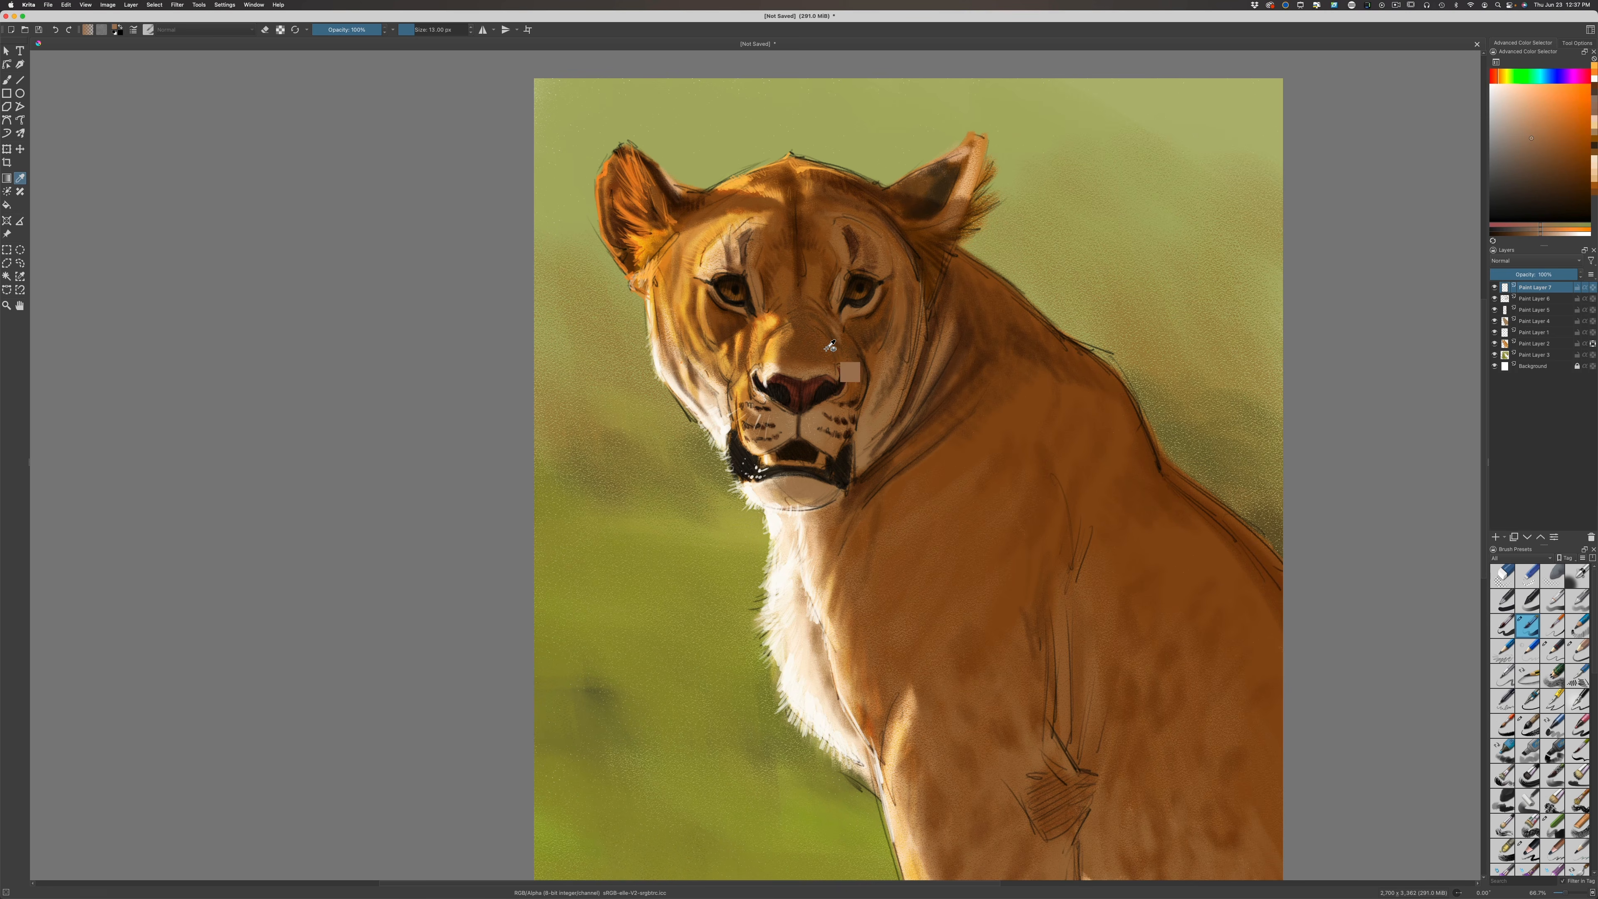
key(b)
drag(812, 323, 819, 329)
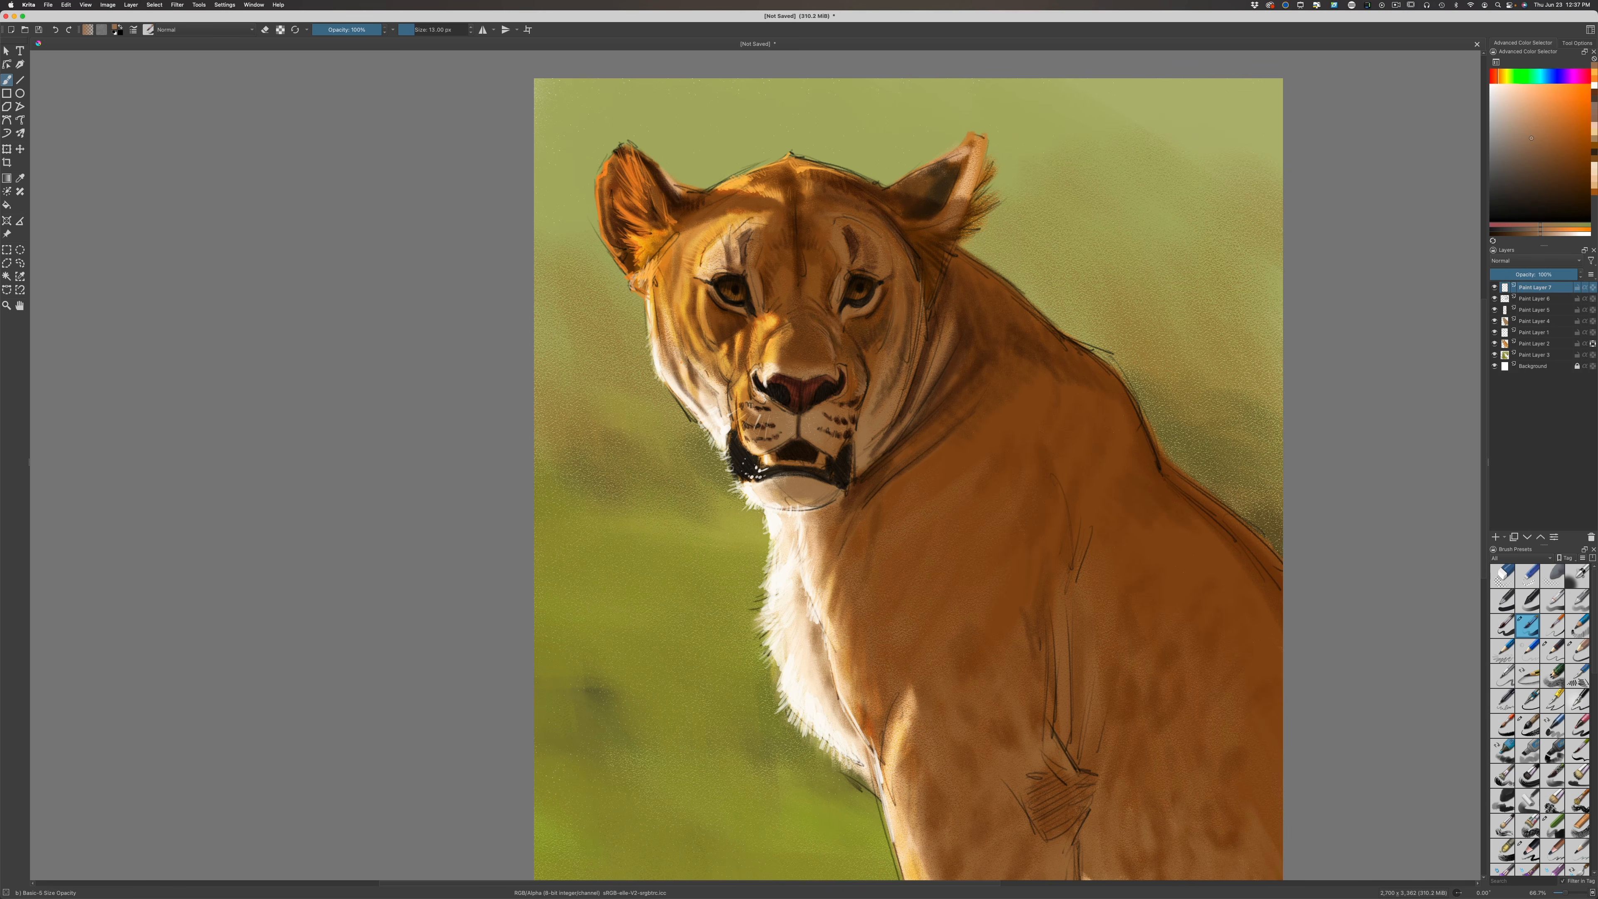
drag(861, 379, 852, 353)
Paint lighter tan fur strokes above the shadow-side eye and along the outer cheek, enlarging the brush for the cheek
click(1527, 126)
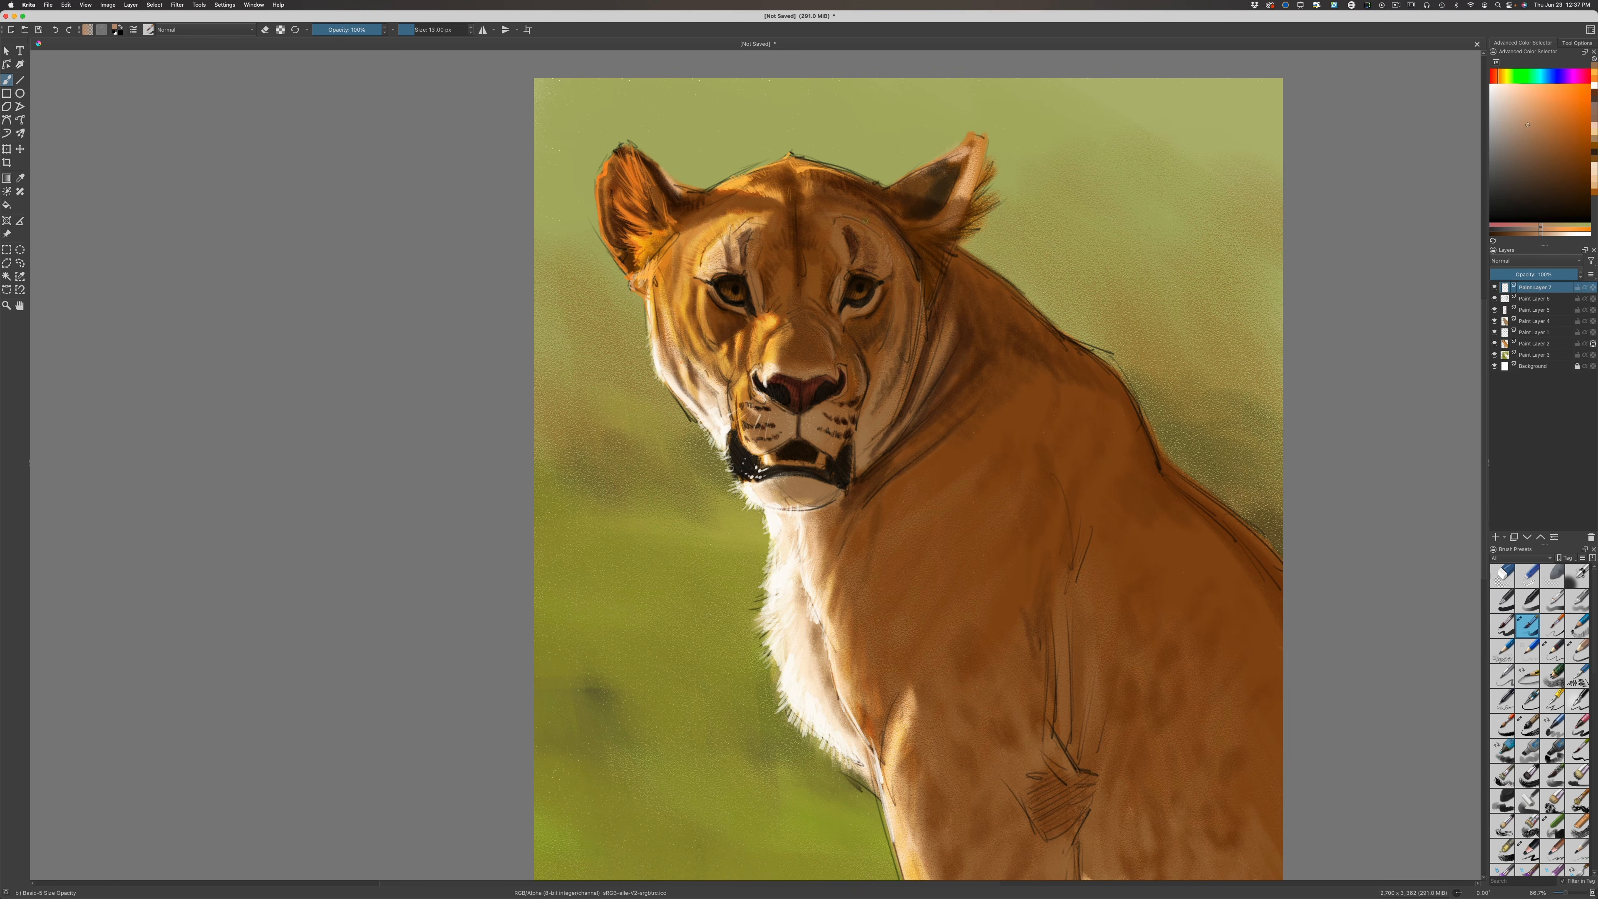
drag(852, 194, 845, 186)
key(bracketright)
drag(923, 309, 905, 389)
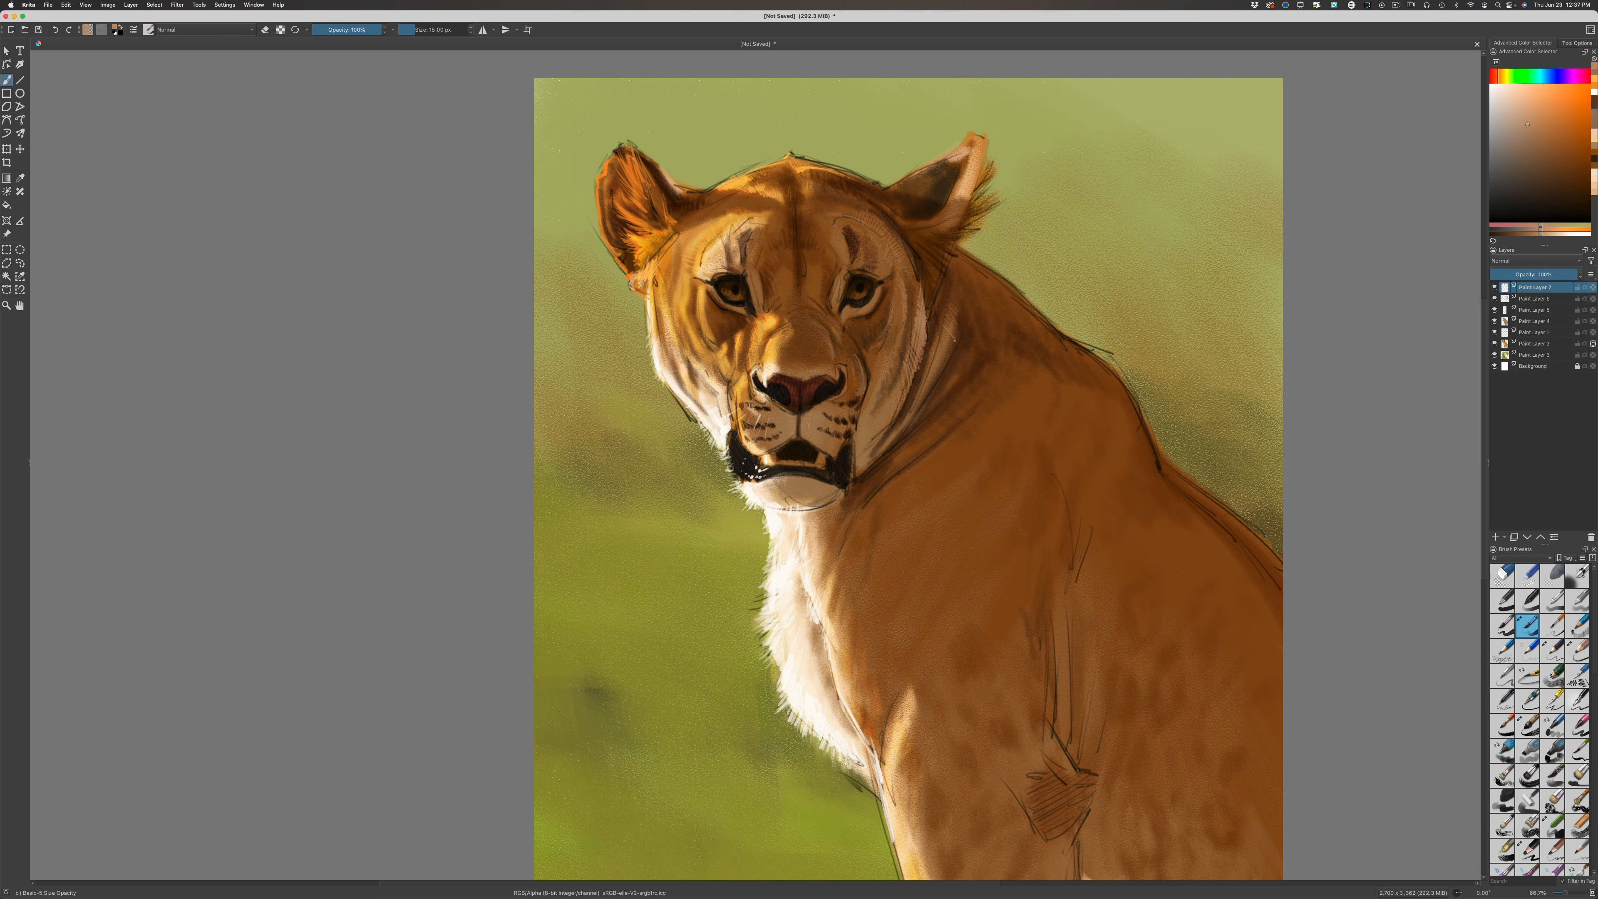
drag(955, 341, 934, 377)
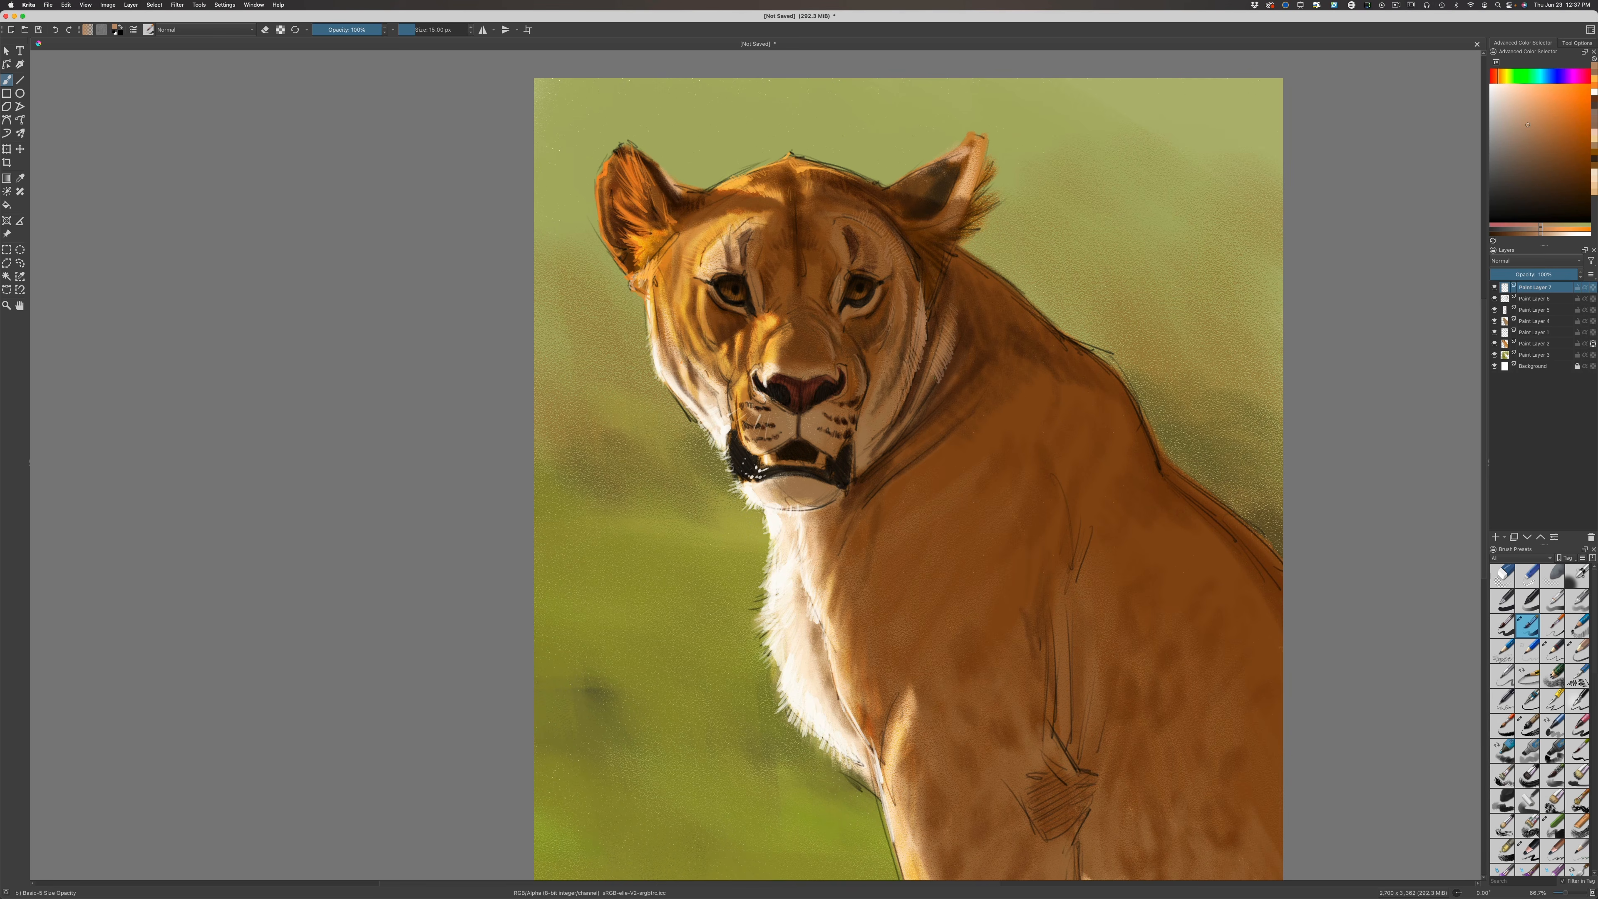
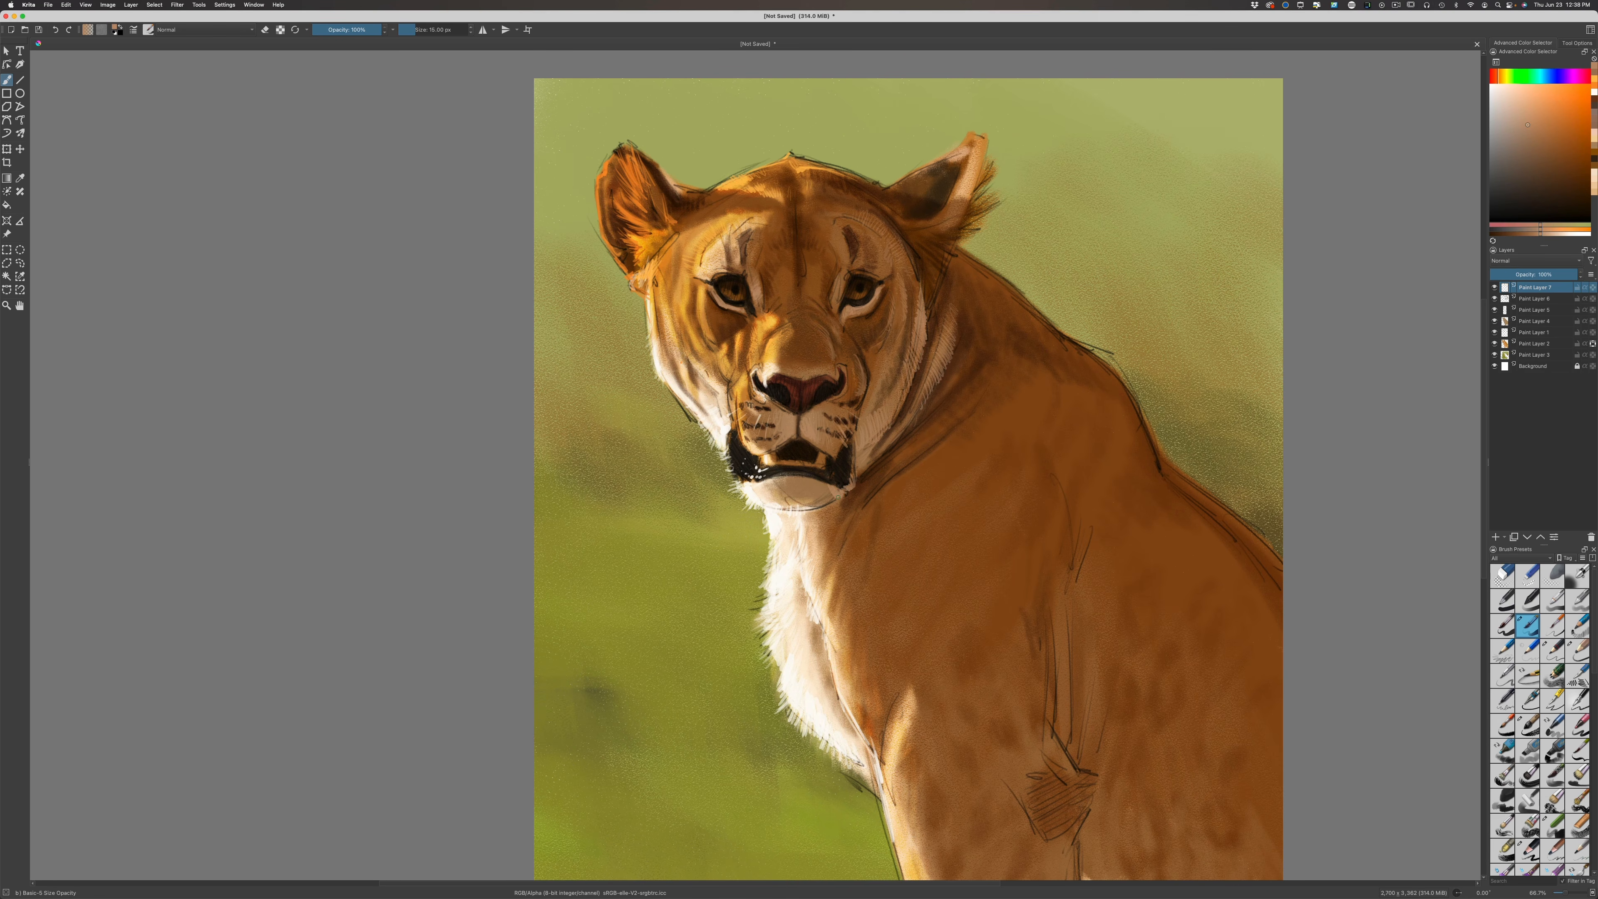
Choose a pale cream and paint a rim of light along the lit cheek and the outer edge of the lit-side ear
click(1507, 122)
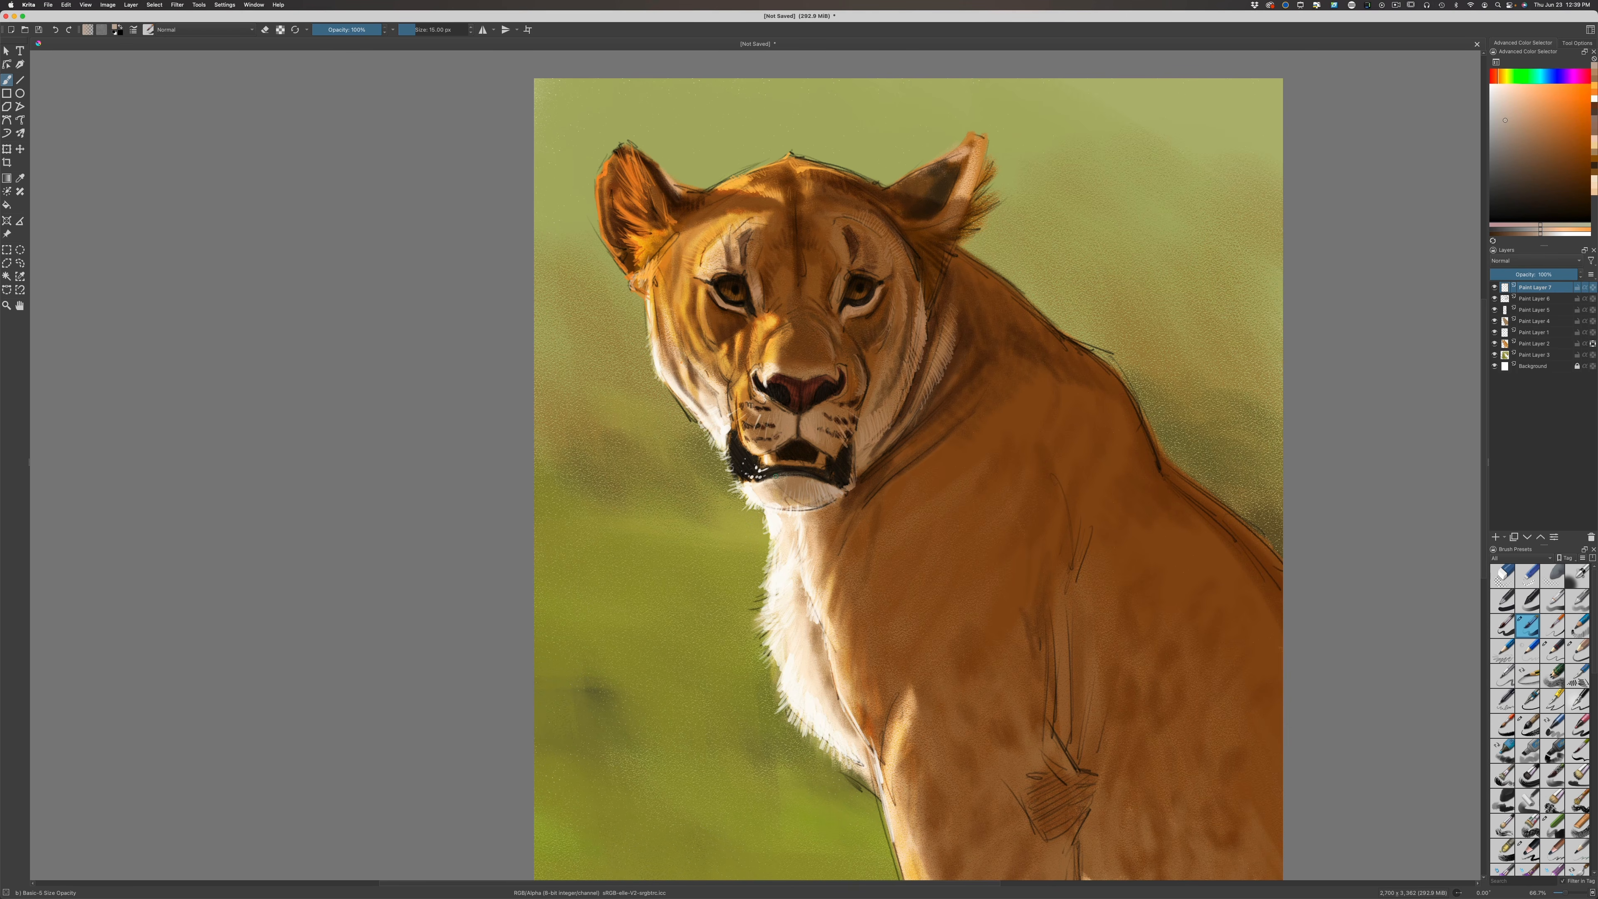
drag(1507, 96, 1511, 89)
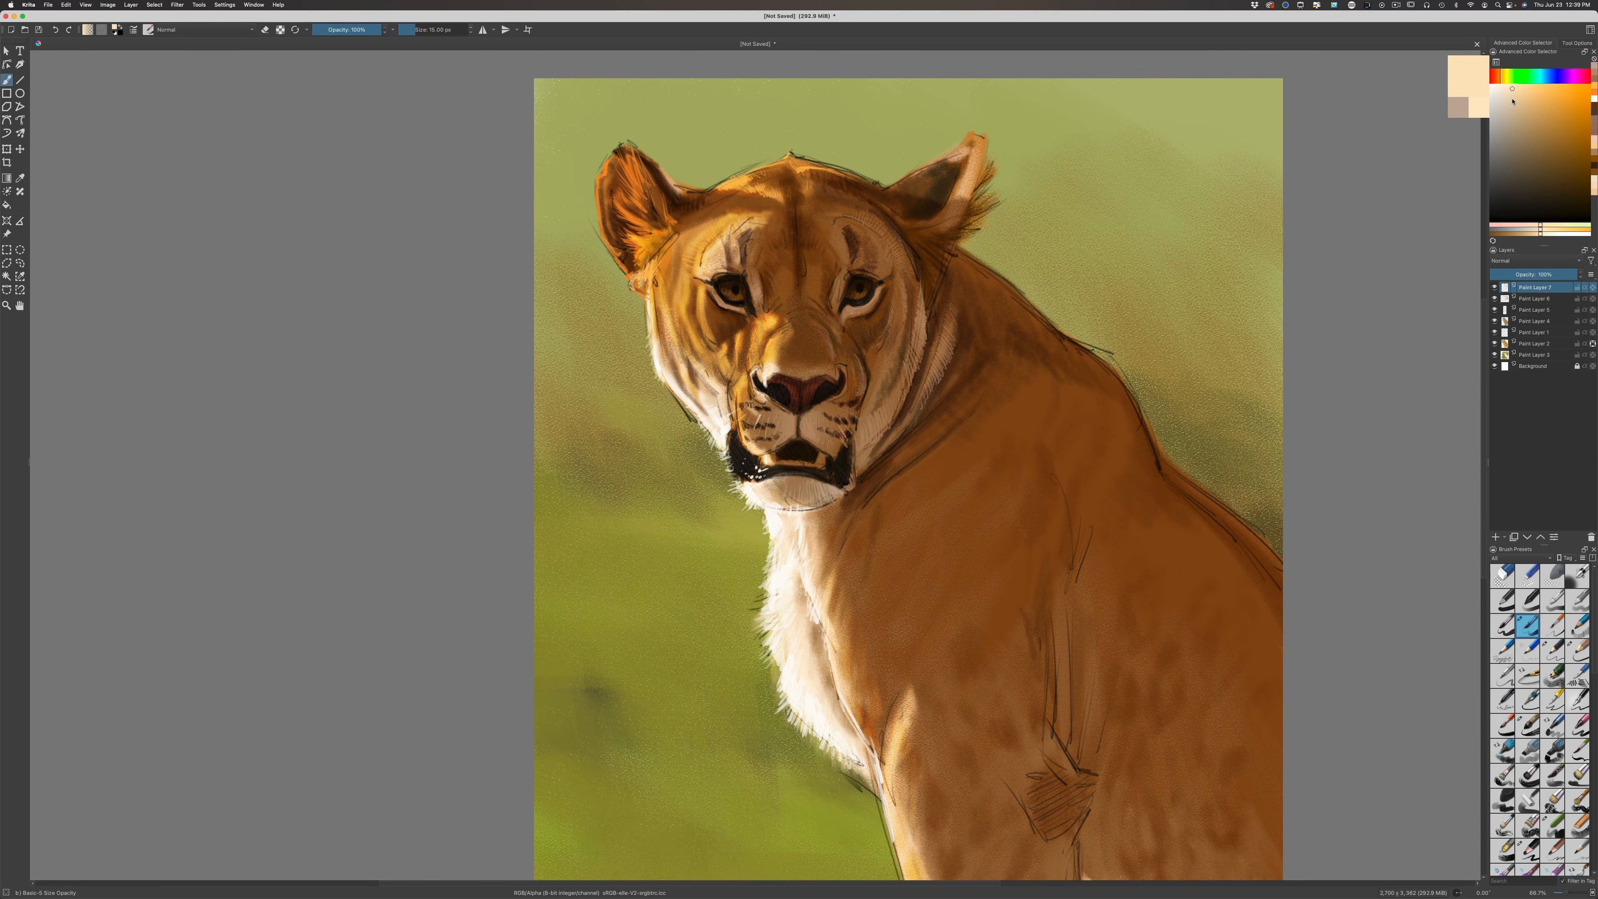
drag(656, 366, 658, 373)
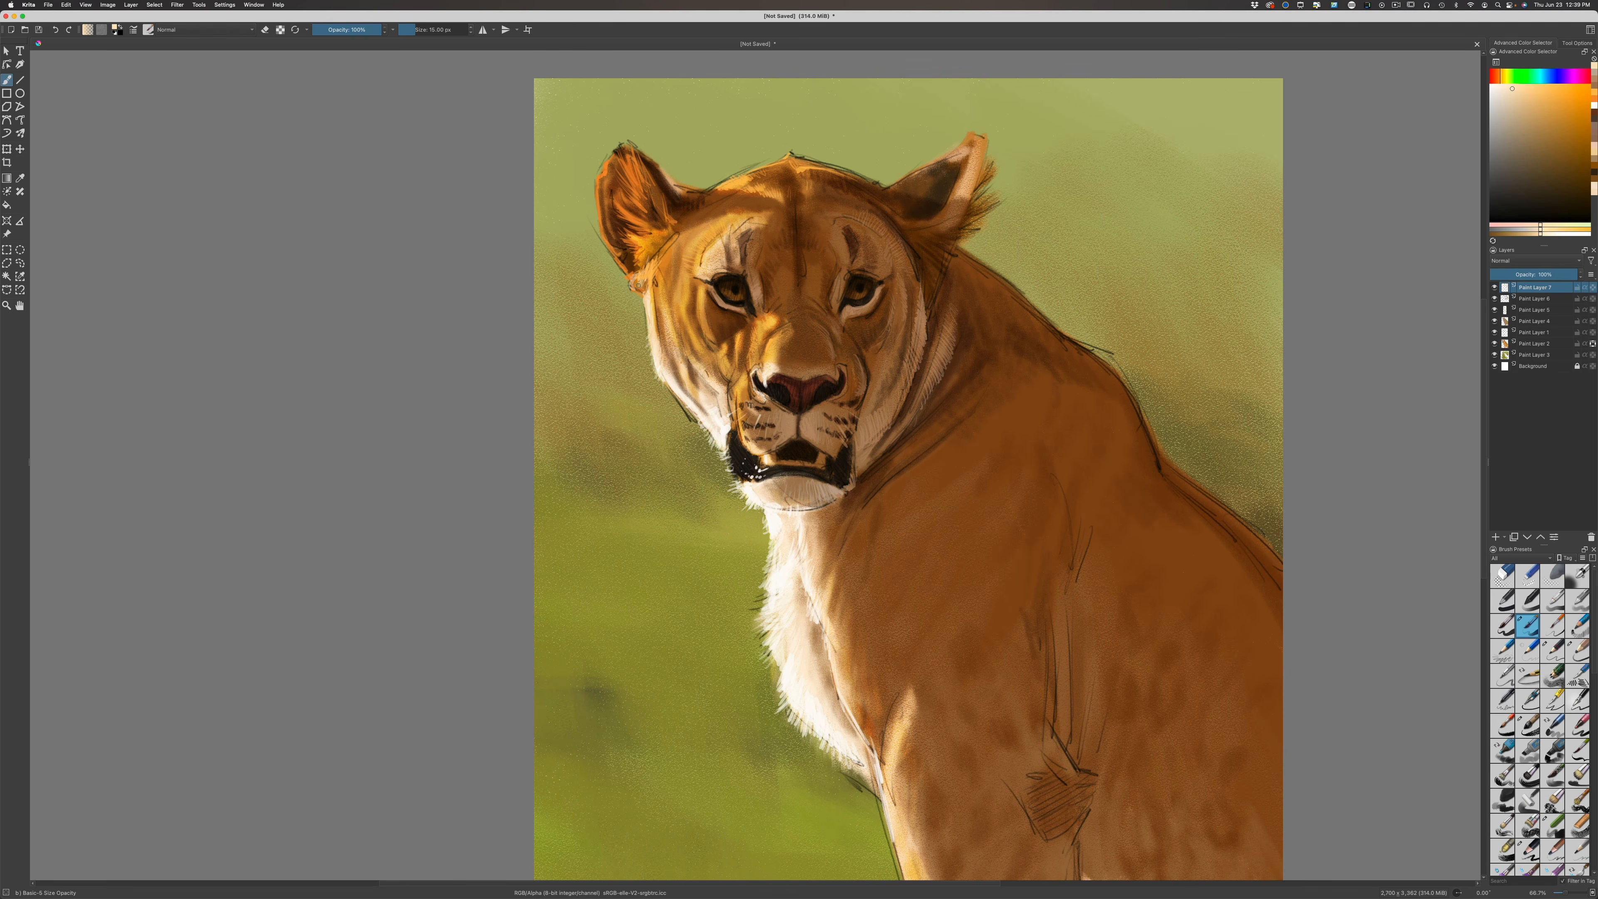
mouse_move(642, 287)
mouse_down()
mouse_move(629, 264)
mouse_move(642, 294)
mouse_up()
drag(627, 269, 598, 201)
Choose a muted grey-blue and paint cool reflected-light fur strokes on the chin and the shadow side of the face
mouse_move(1512, 296)
drag(1499, 78, 1544, 81)
click(1507, 119)
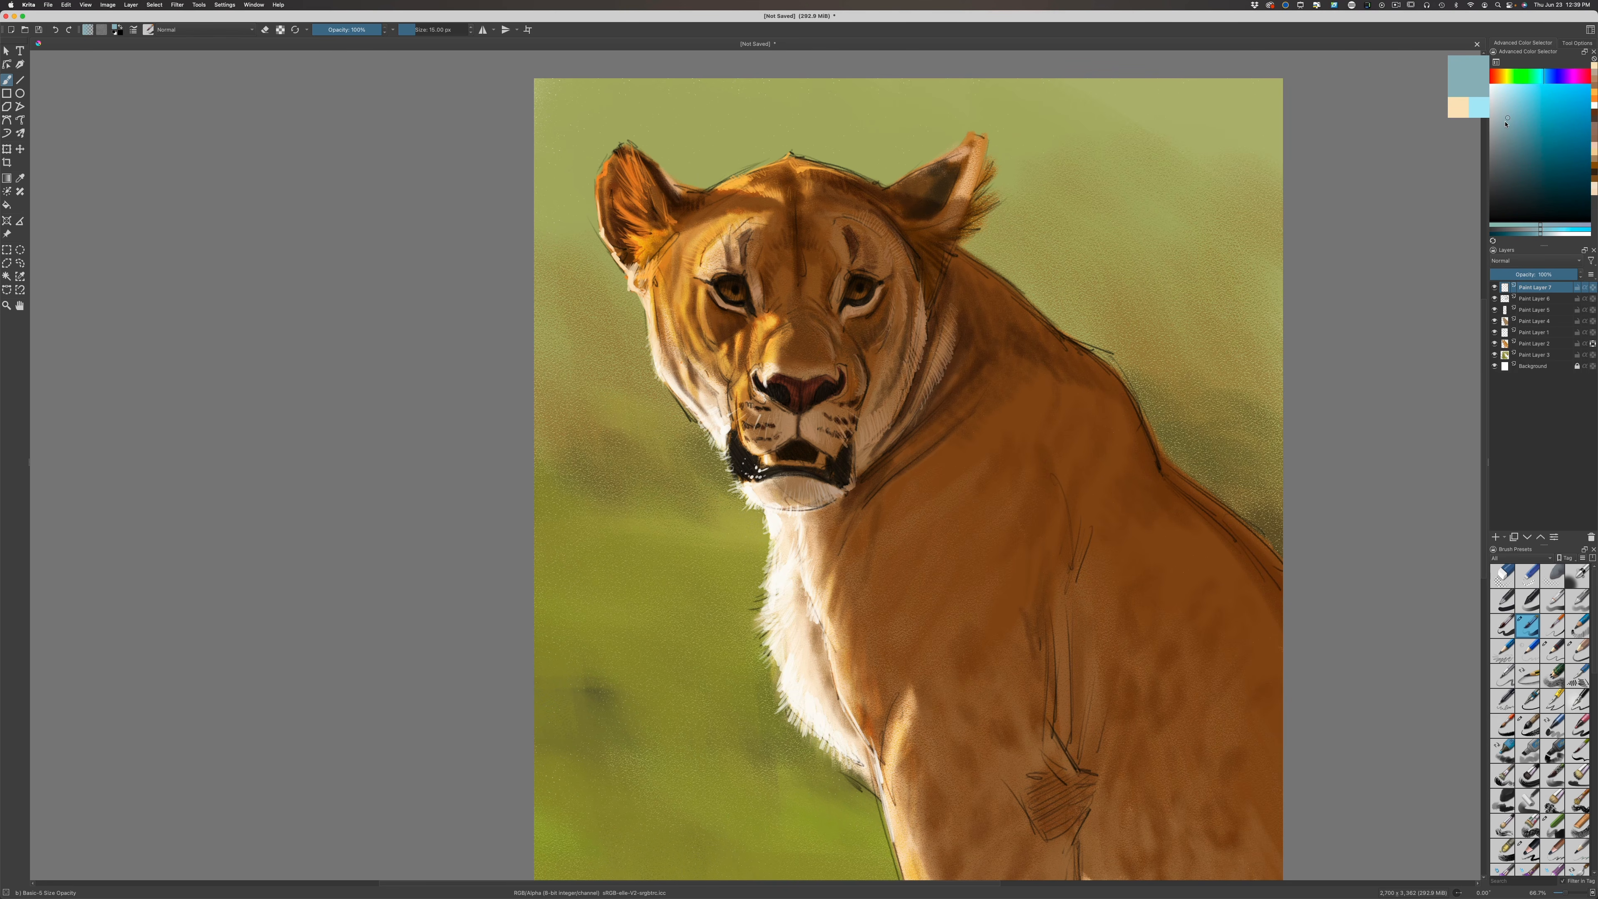
click(1508, 130)
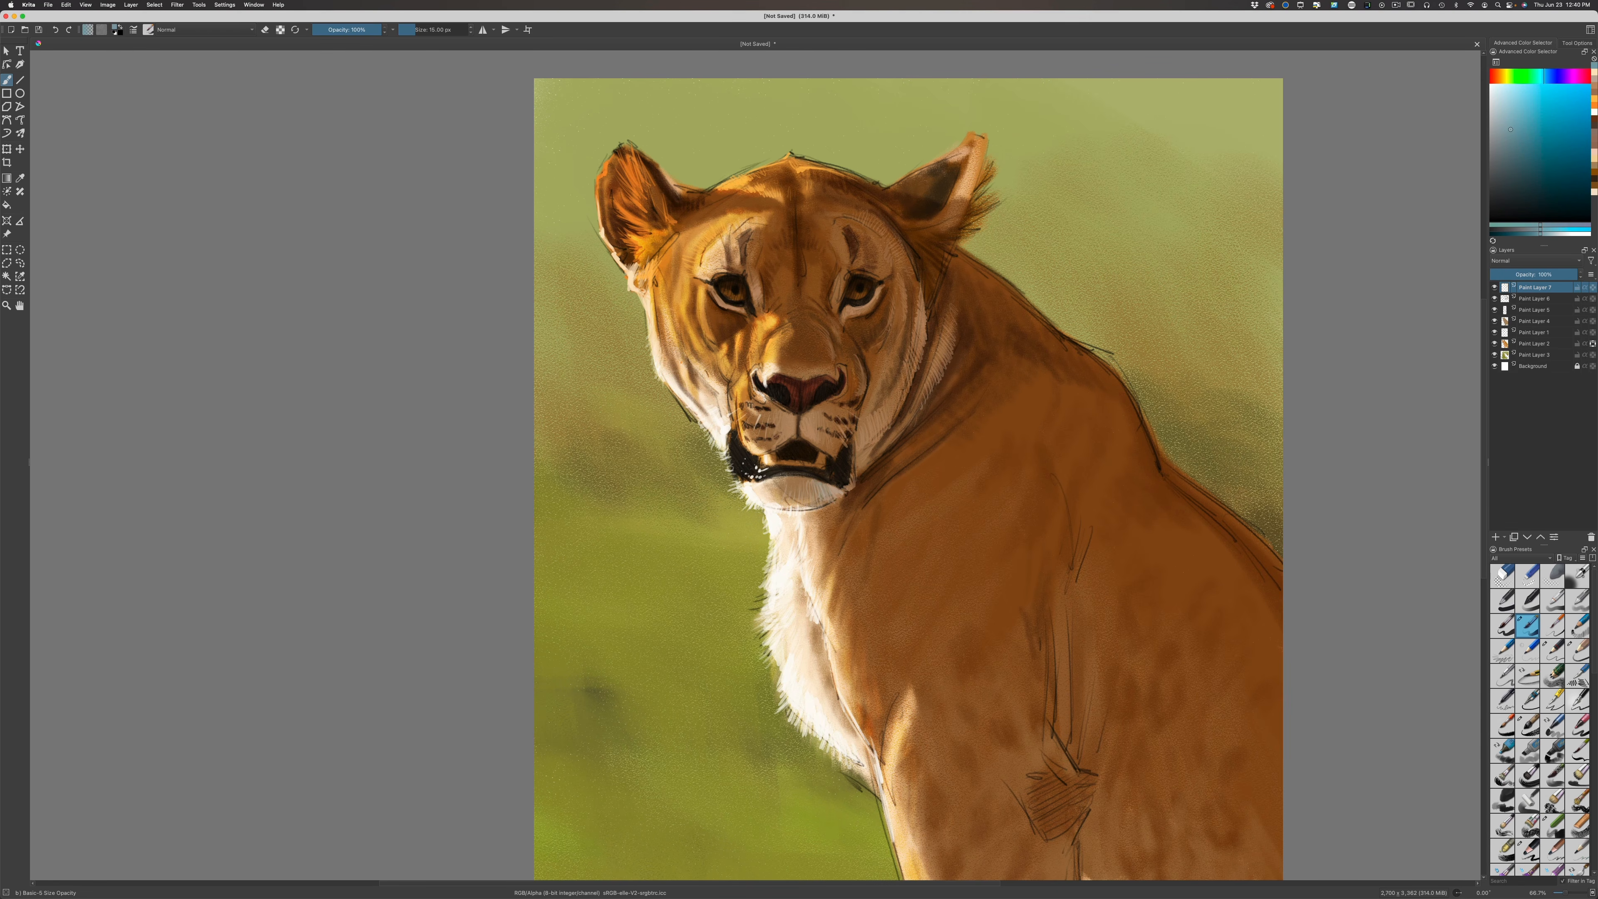
click(1498, 129)
drag(768, 493, 766, 498)
click(1501, 139)
drag(883, 325, 879, 335)
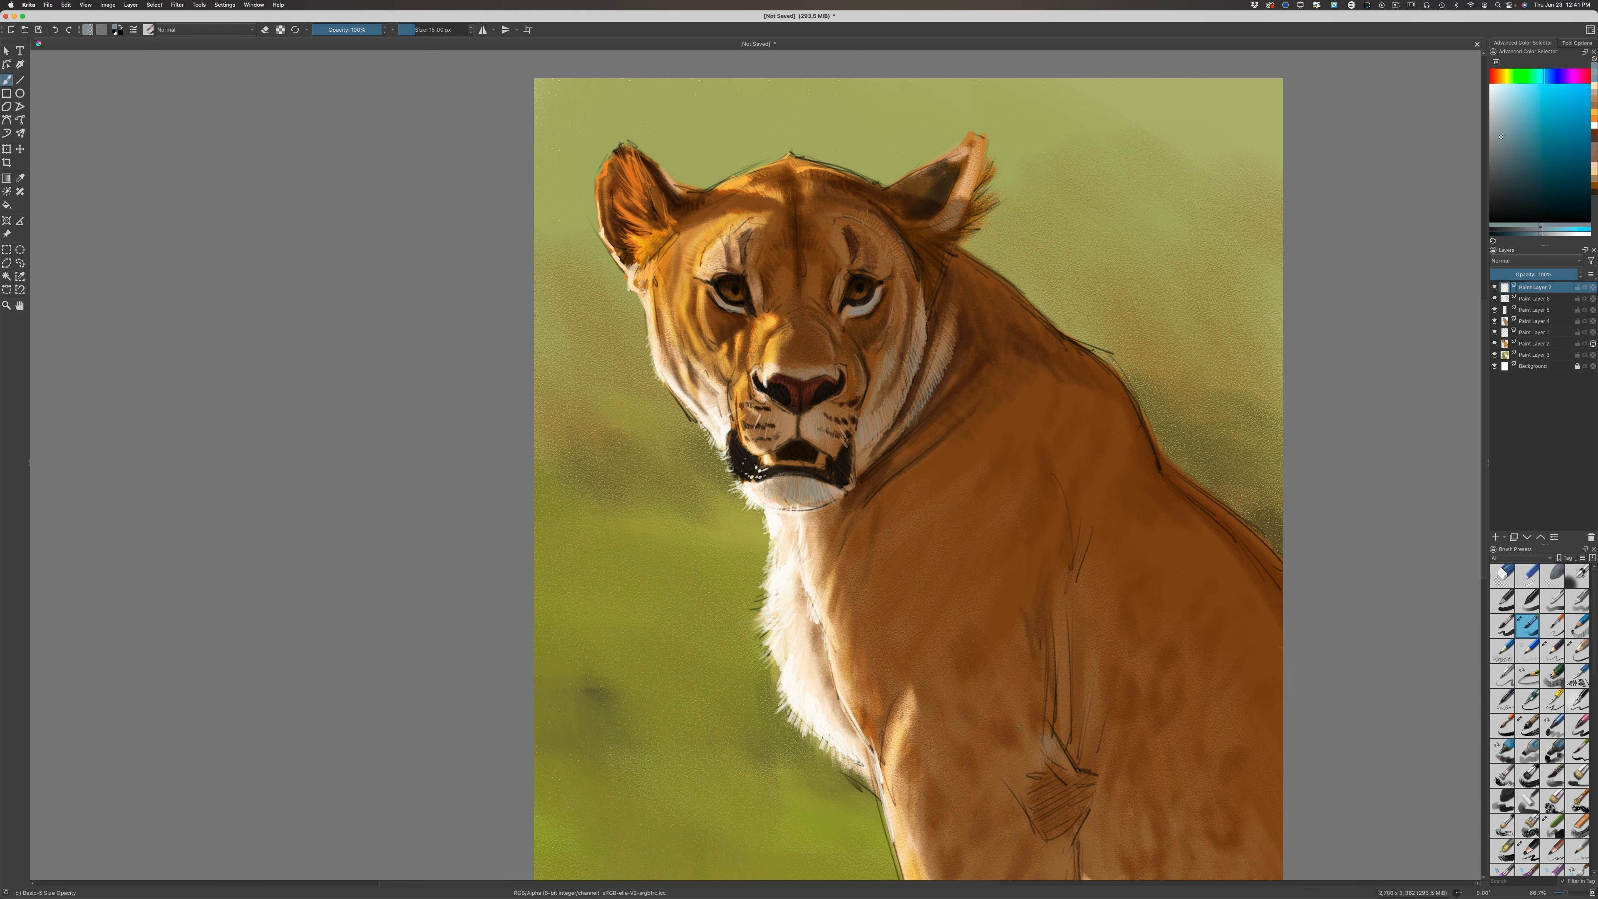
Hide the sketch layer (Paint Layer 1) to compare the painting without its outlines, and show it again
drag(457, 608, 425, 537)
key(minus)
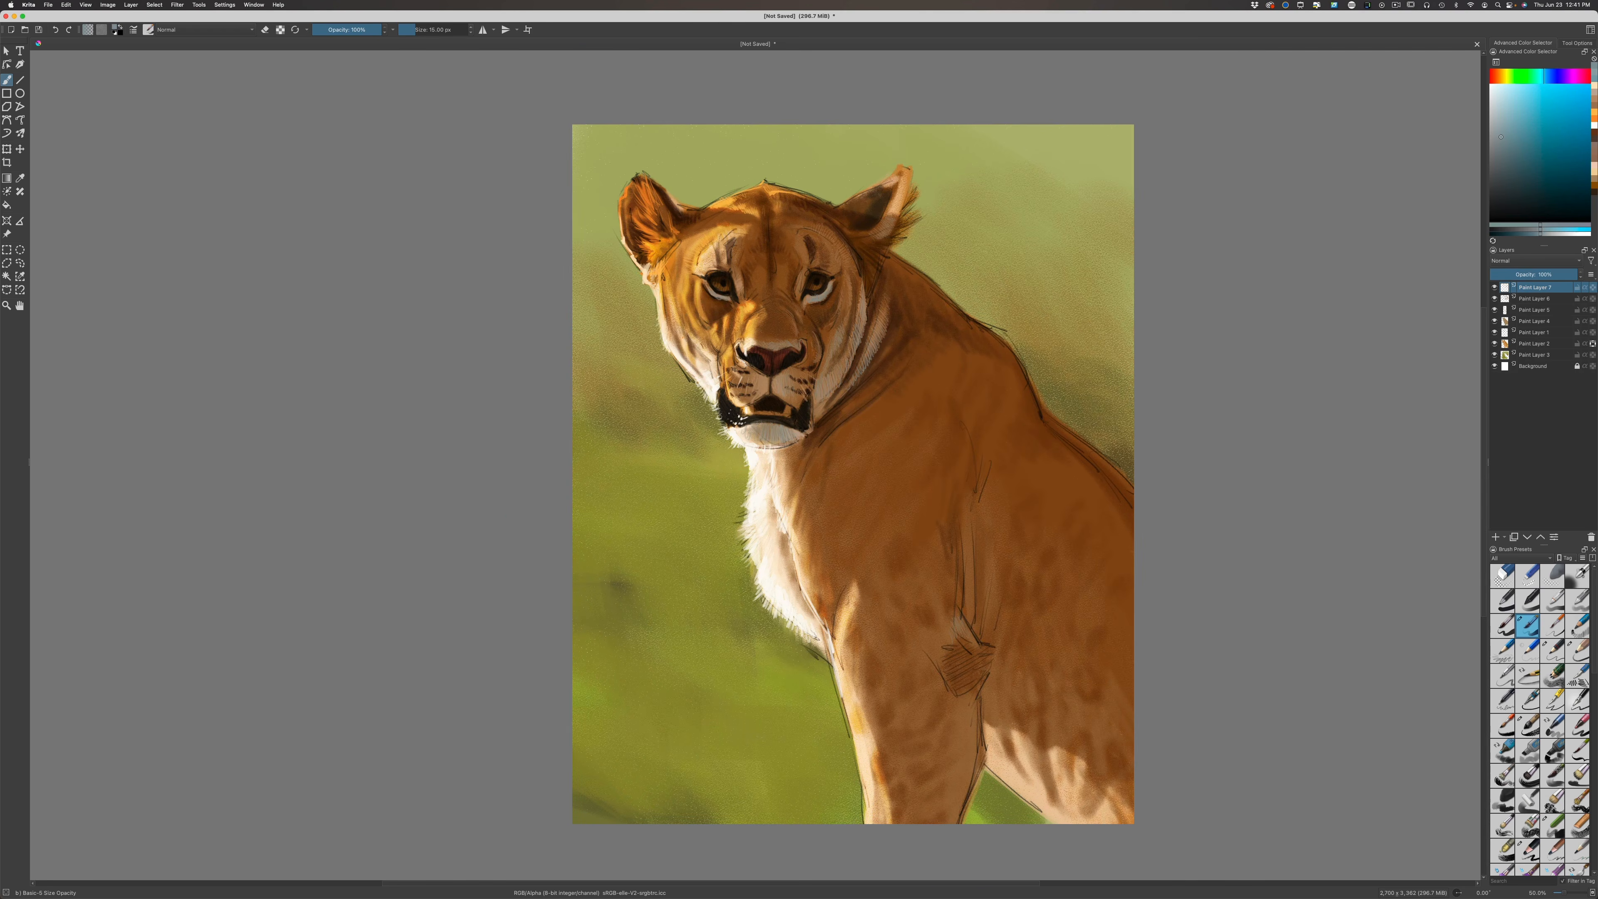
key(bracketright)
click(1494, 333)
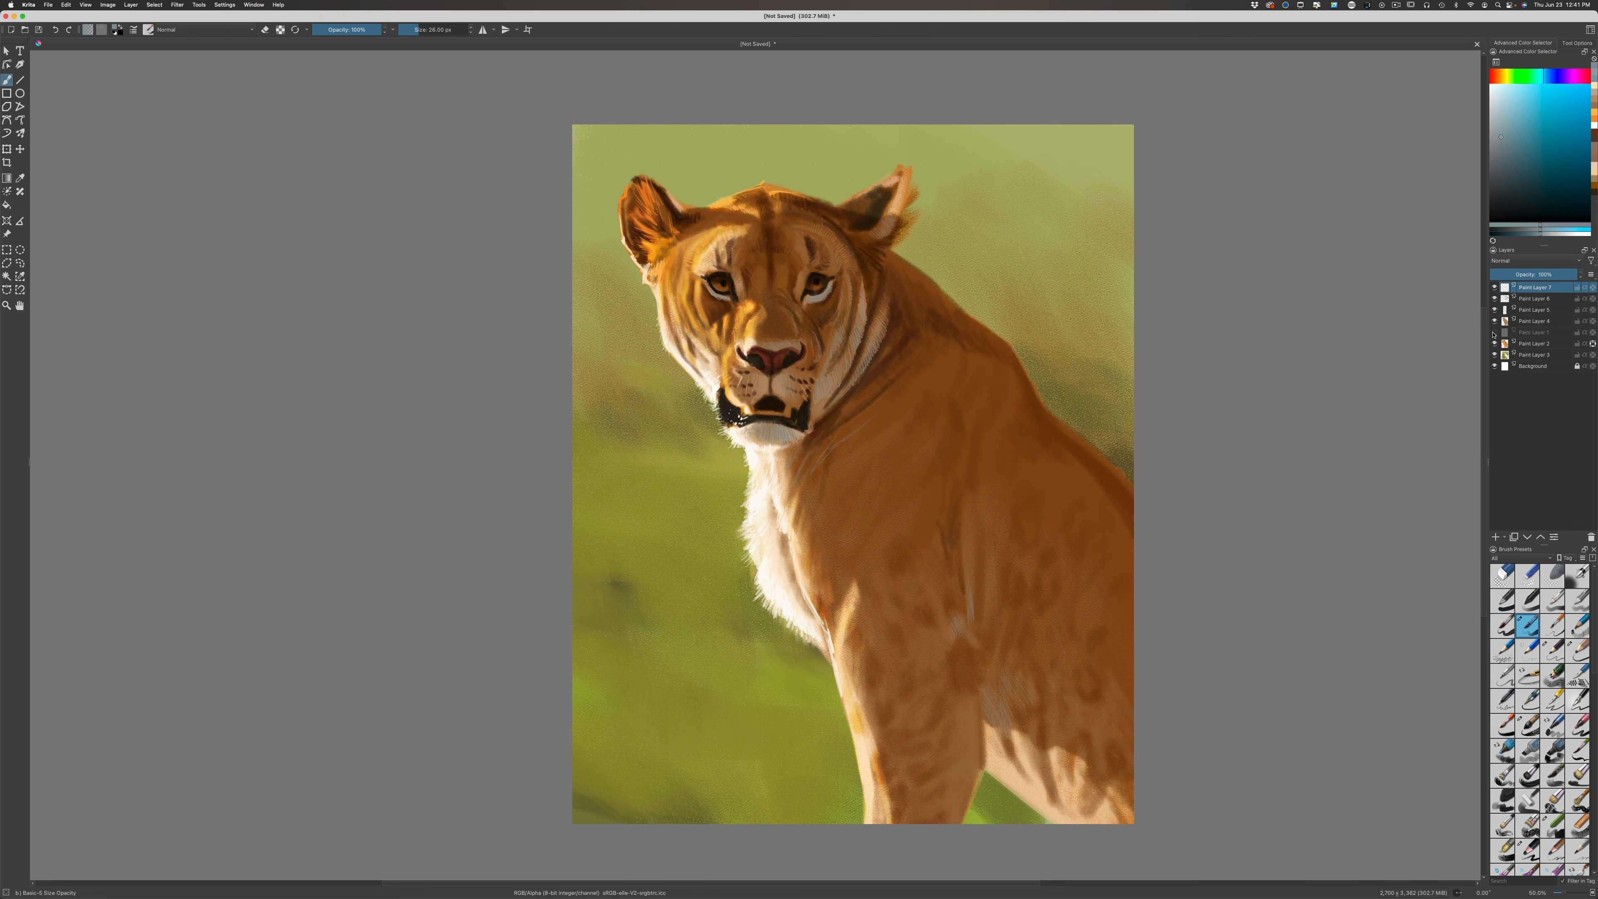
mouse_move(1496, 349)
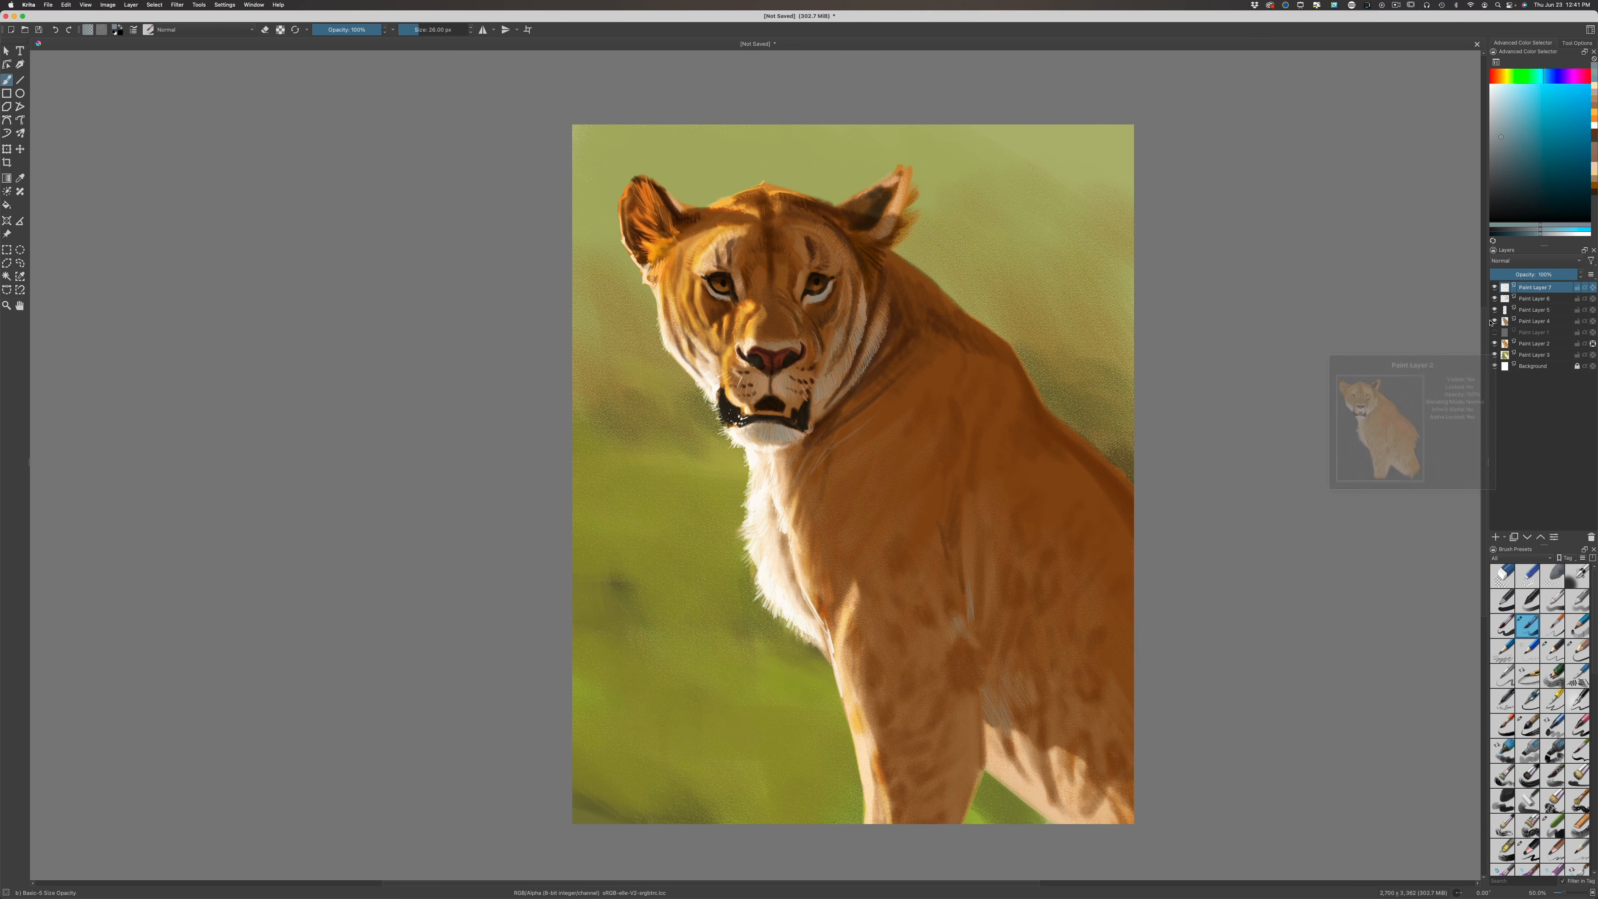
click(1494, 332)
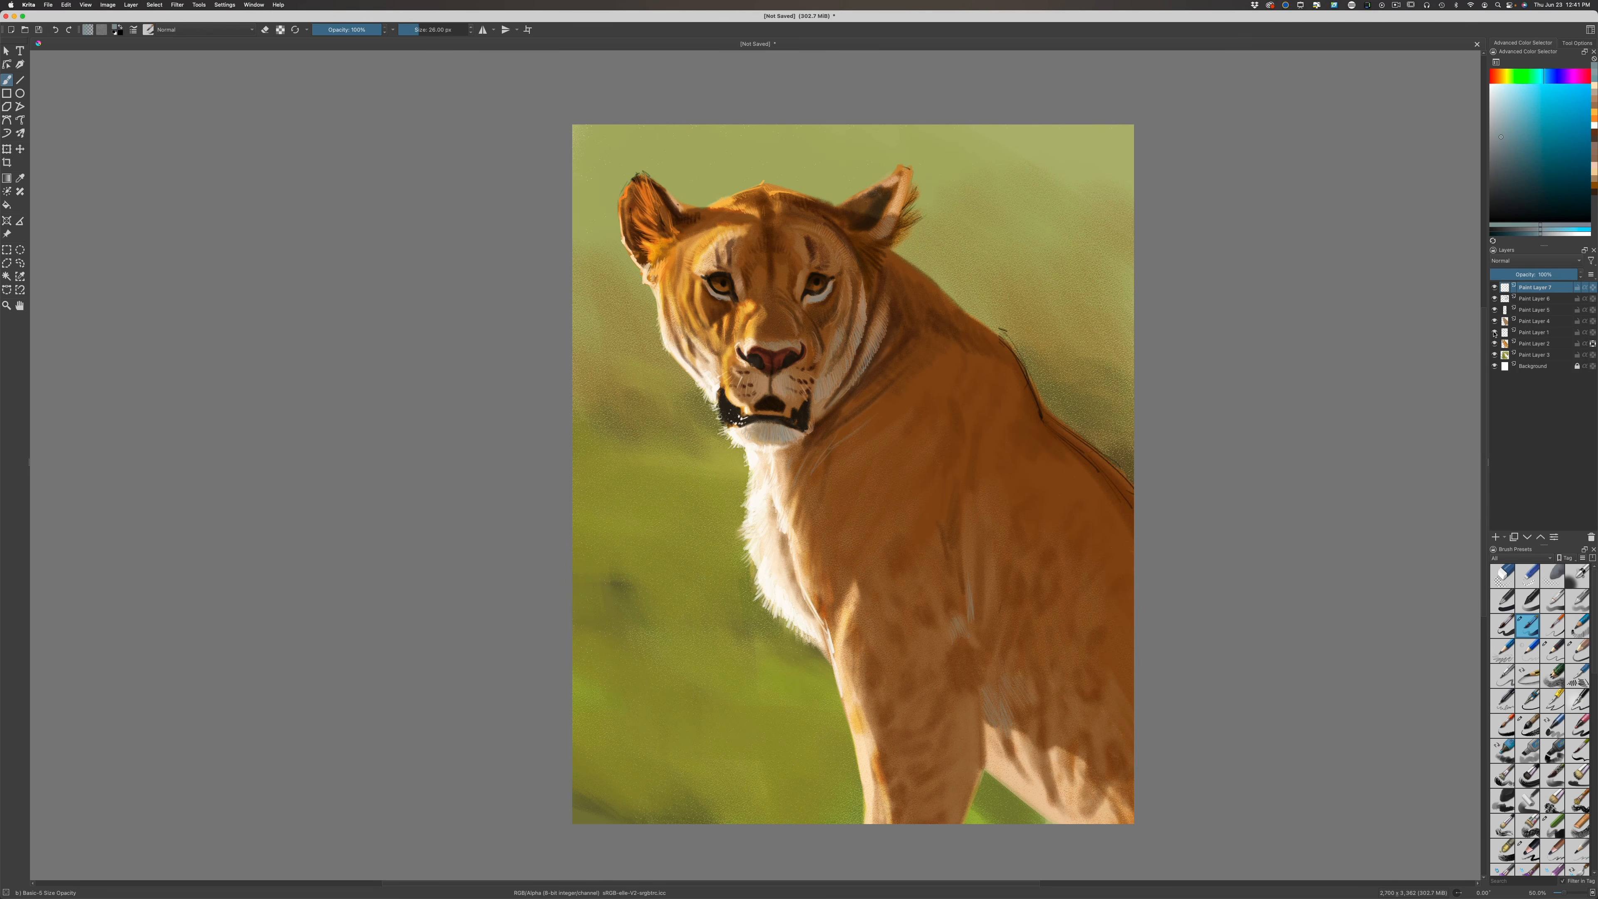
mouse_move(1495, 360)
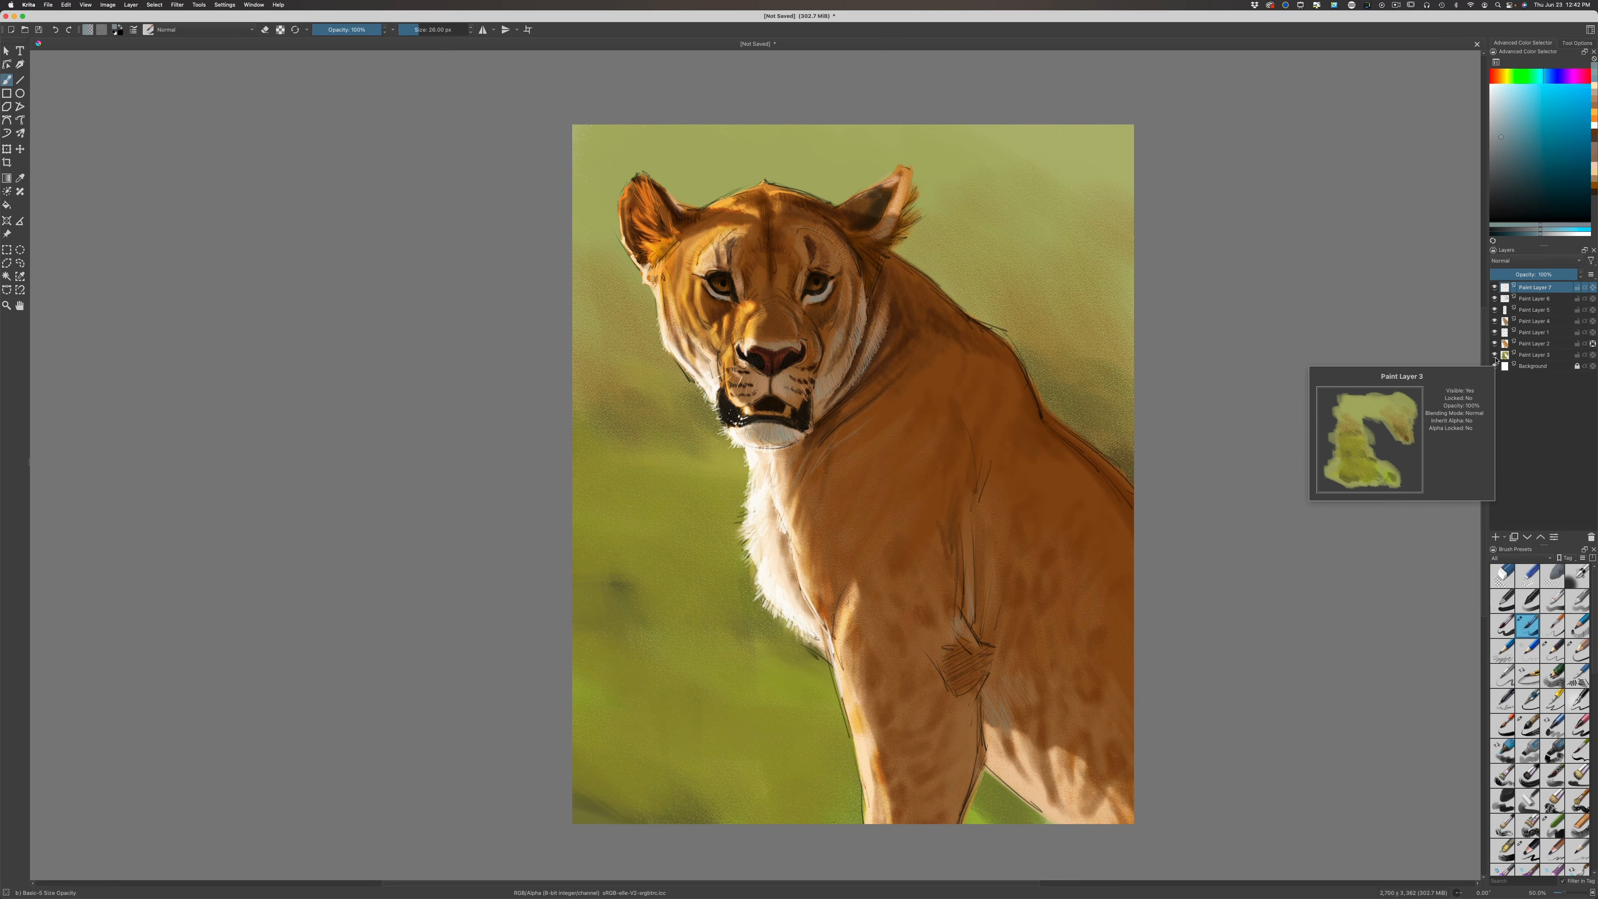
Erase the leftover sketch lines on Paint Layer 1 along the back, chin, top of the head, cheeks and shadow-side ear
click(1524, 334)
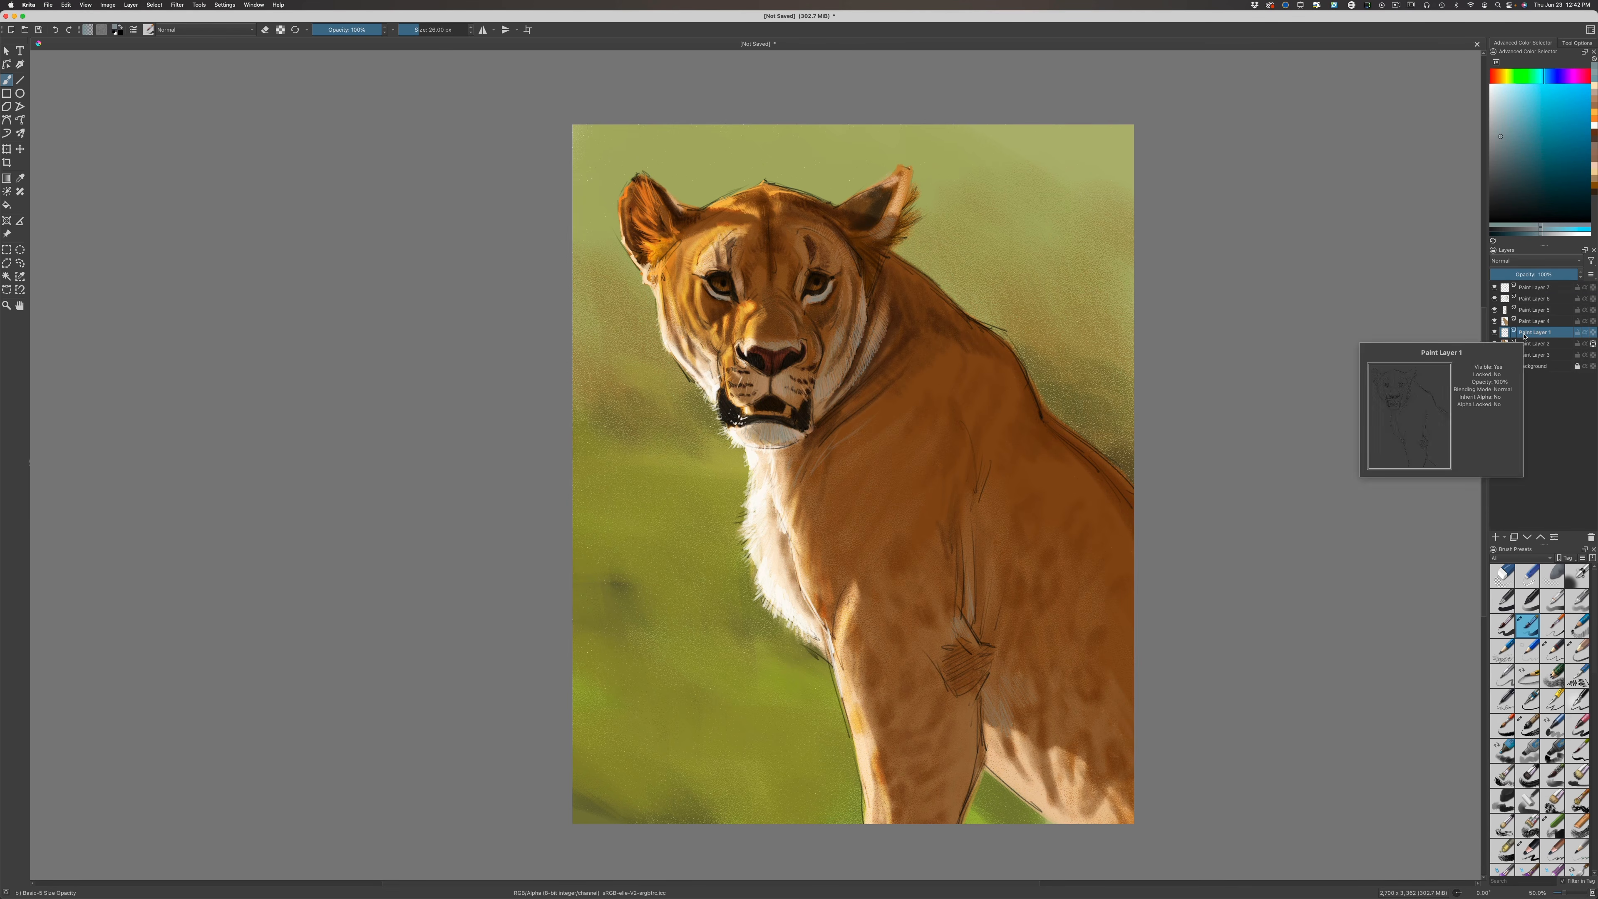
click(1502, 574)
drag(1030, 378, 1016, 359)
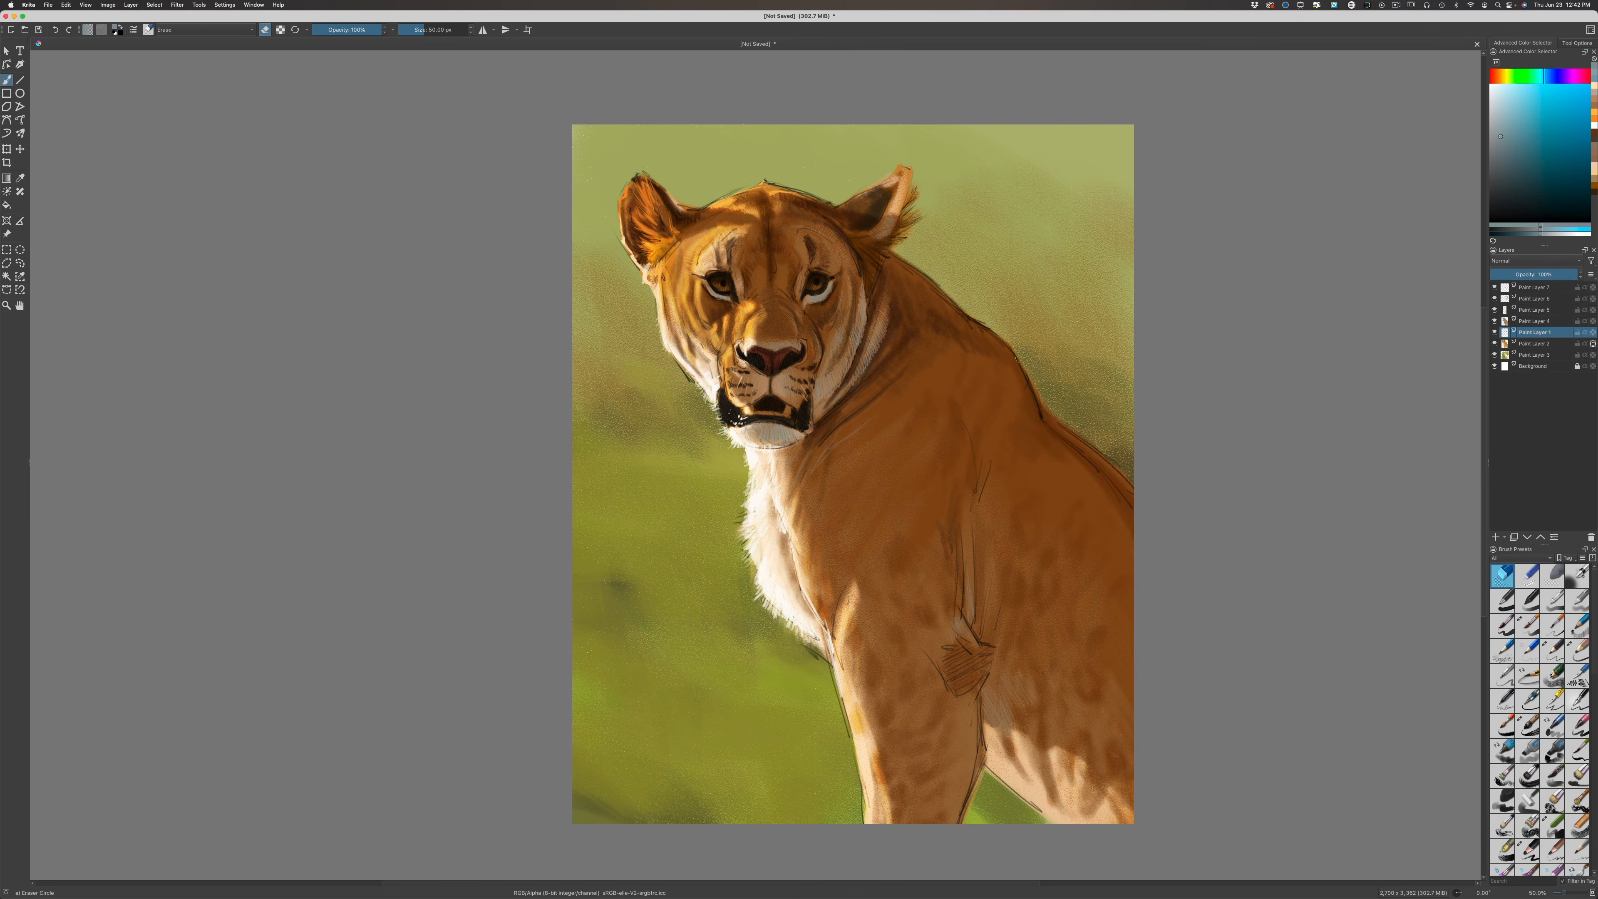
drag(1078, 457, 1045, 428)
drag(792, 443, 775, 437)
drag(828, 201, 767, 184)
drag(708, 351, 719, 385)
mouse_move(818, 346)
mouse_down()
mouse_move(813, 372)
mouse_move(729, 388)
mouse_up()
drag(845, 201, 874, 182)
drag(879, 252, 872, 290)
Return to the previous brush and add a new paint layer above Paint Layer 7 with its blending mode set to Multiply
double_click(1526, 292)
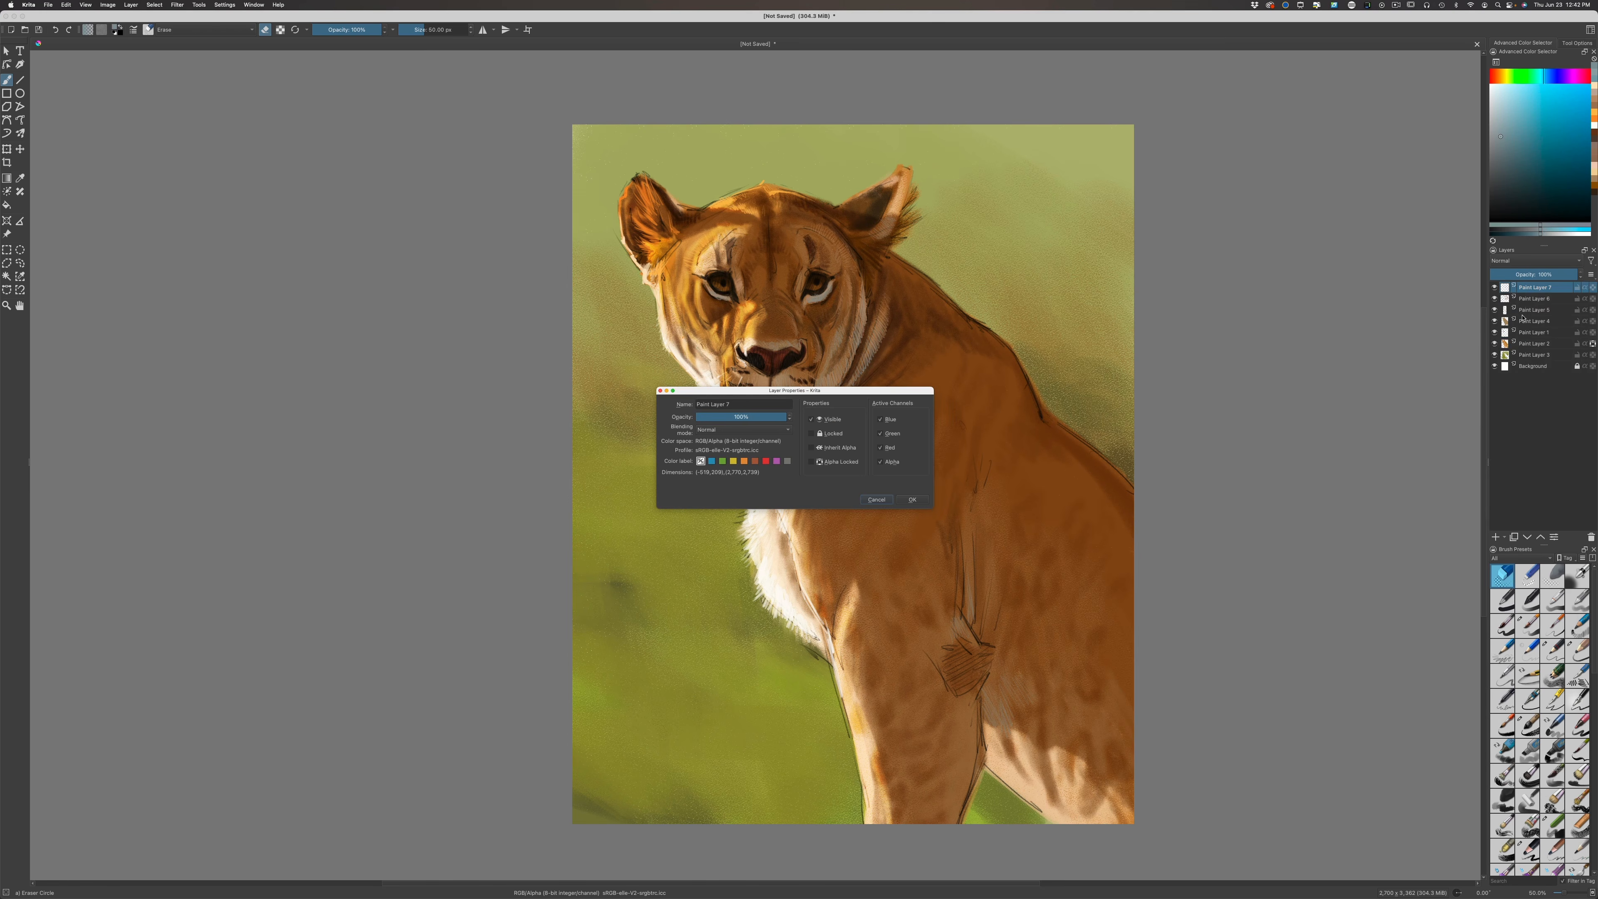
click(877, 500)
key(slash)
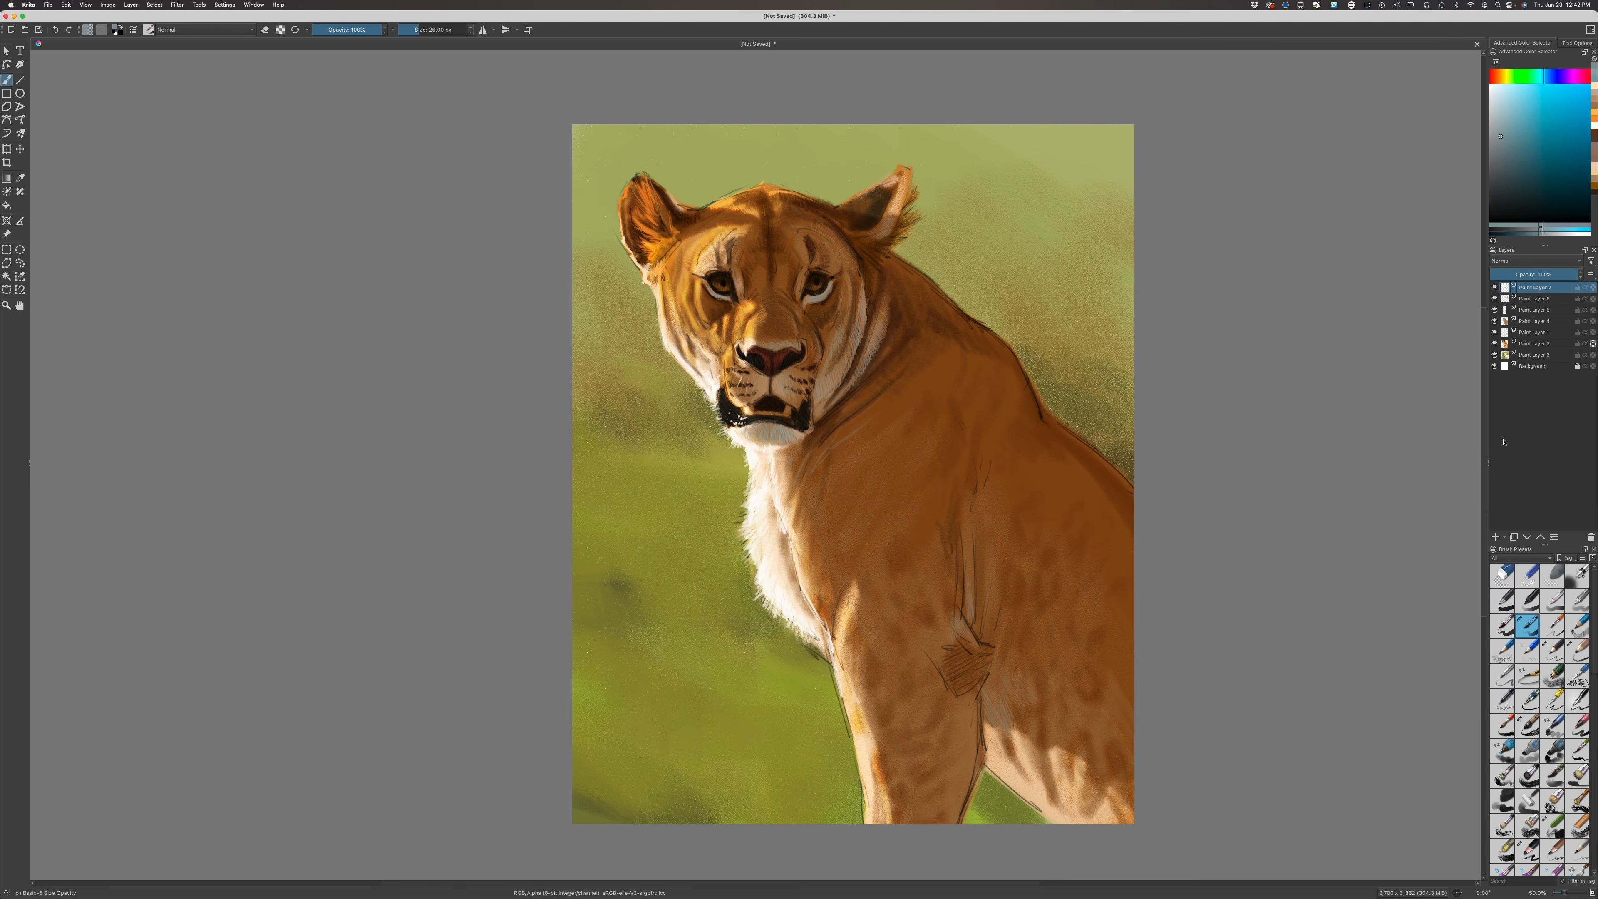
click(1495, 537)
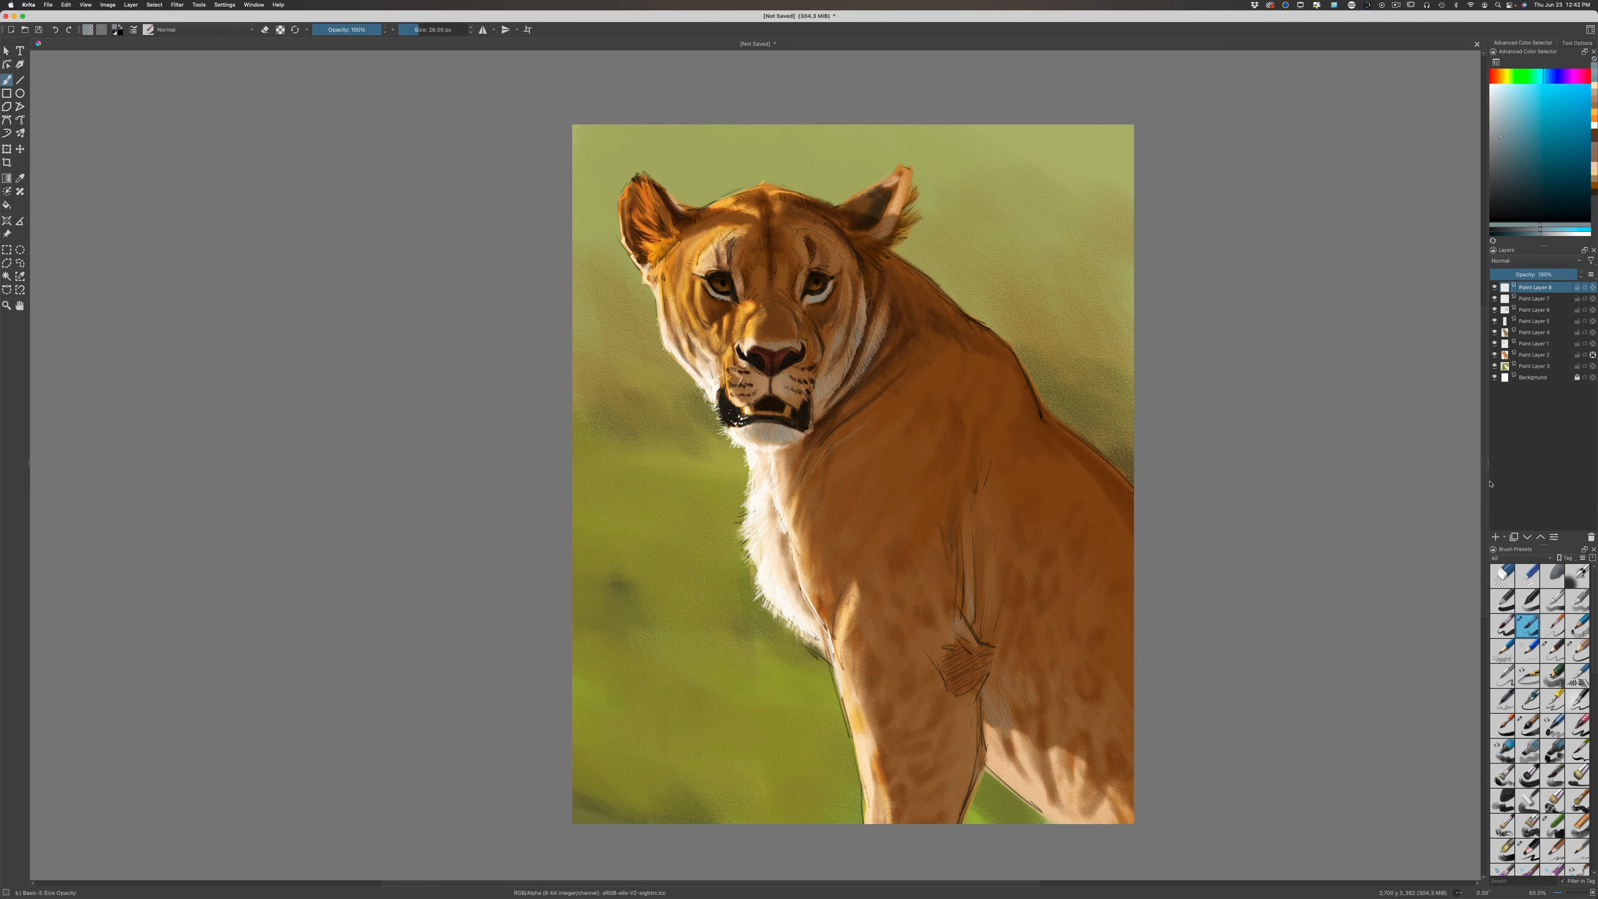
click(1494, 263)
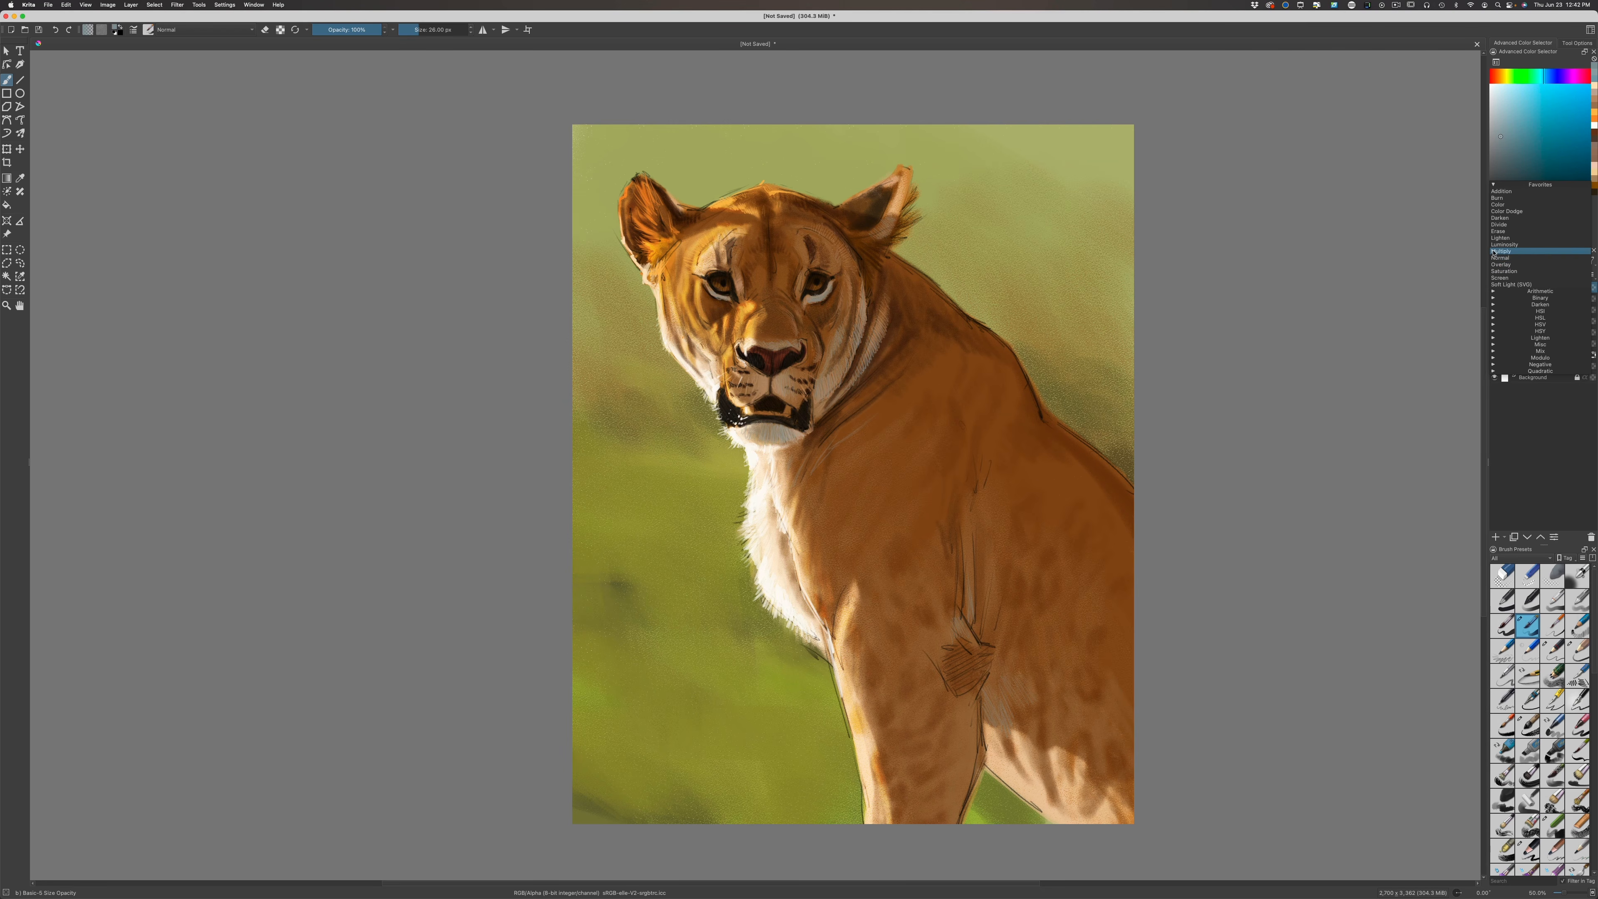
click(1501, 252)
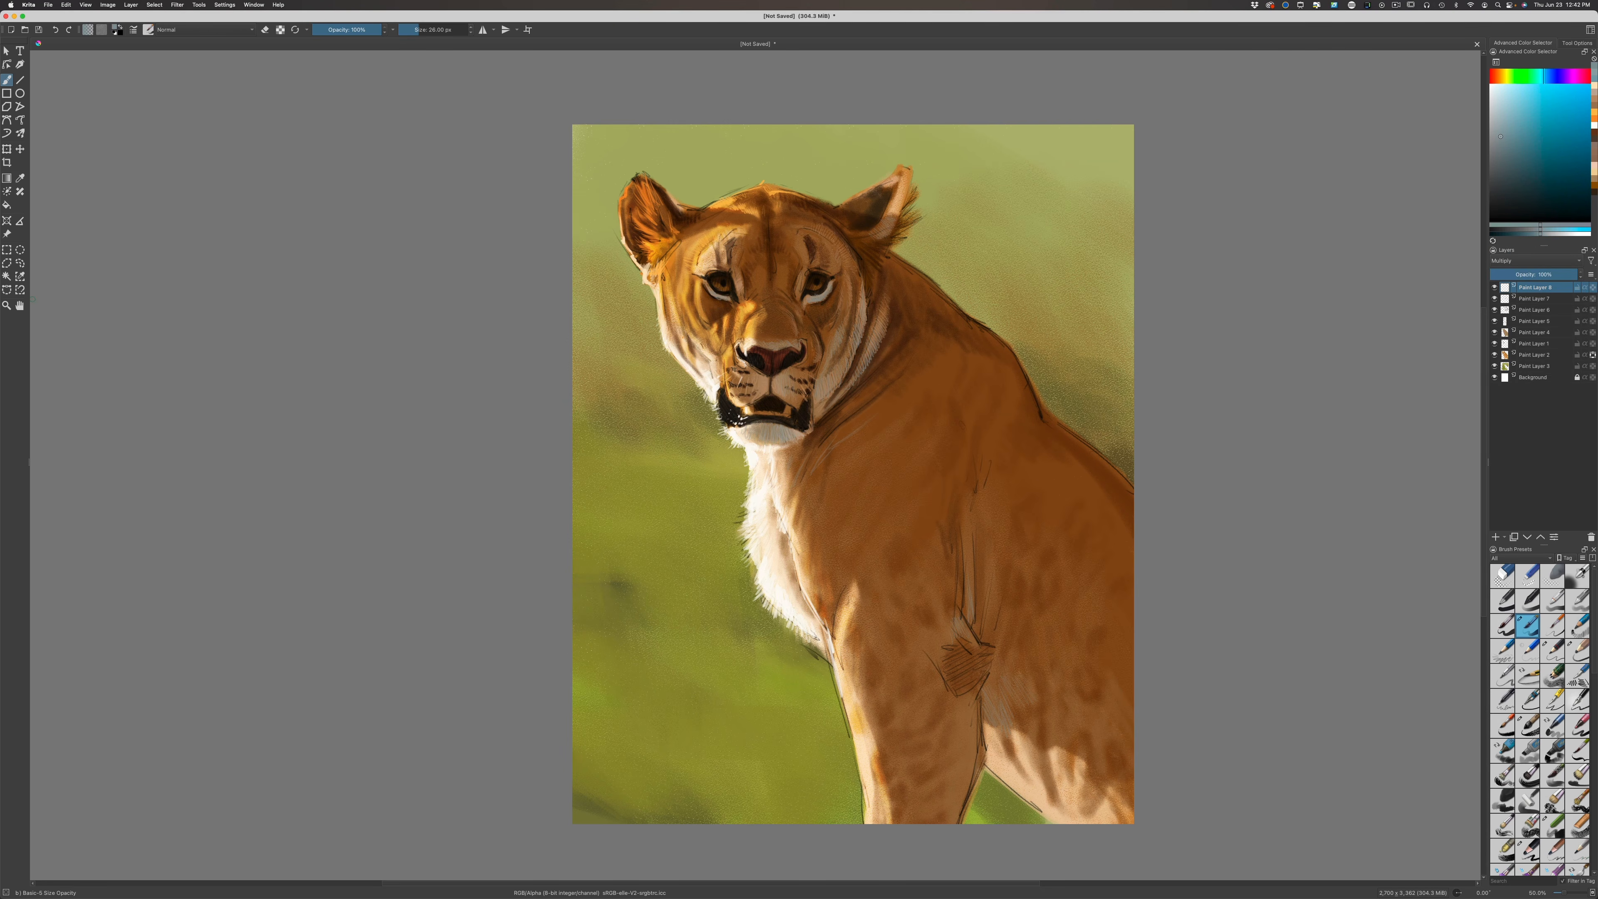
Choose a muted orange-brown, enlarge the brush and paint first shadow strokes beside the shadow-side cheek
click(1498, 80)
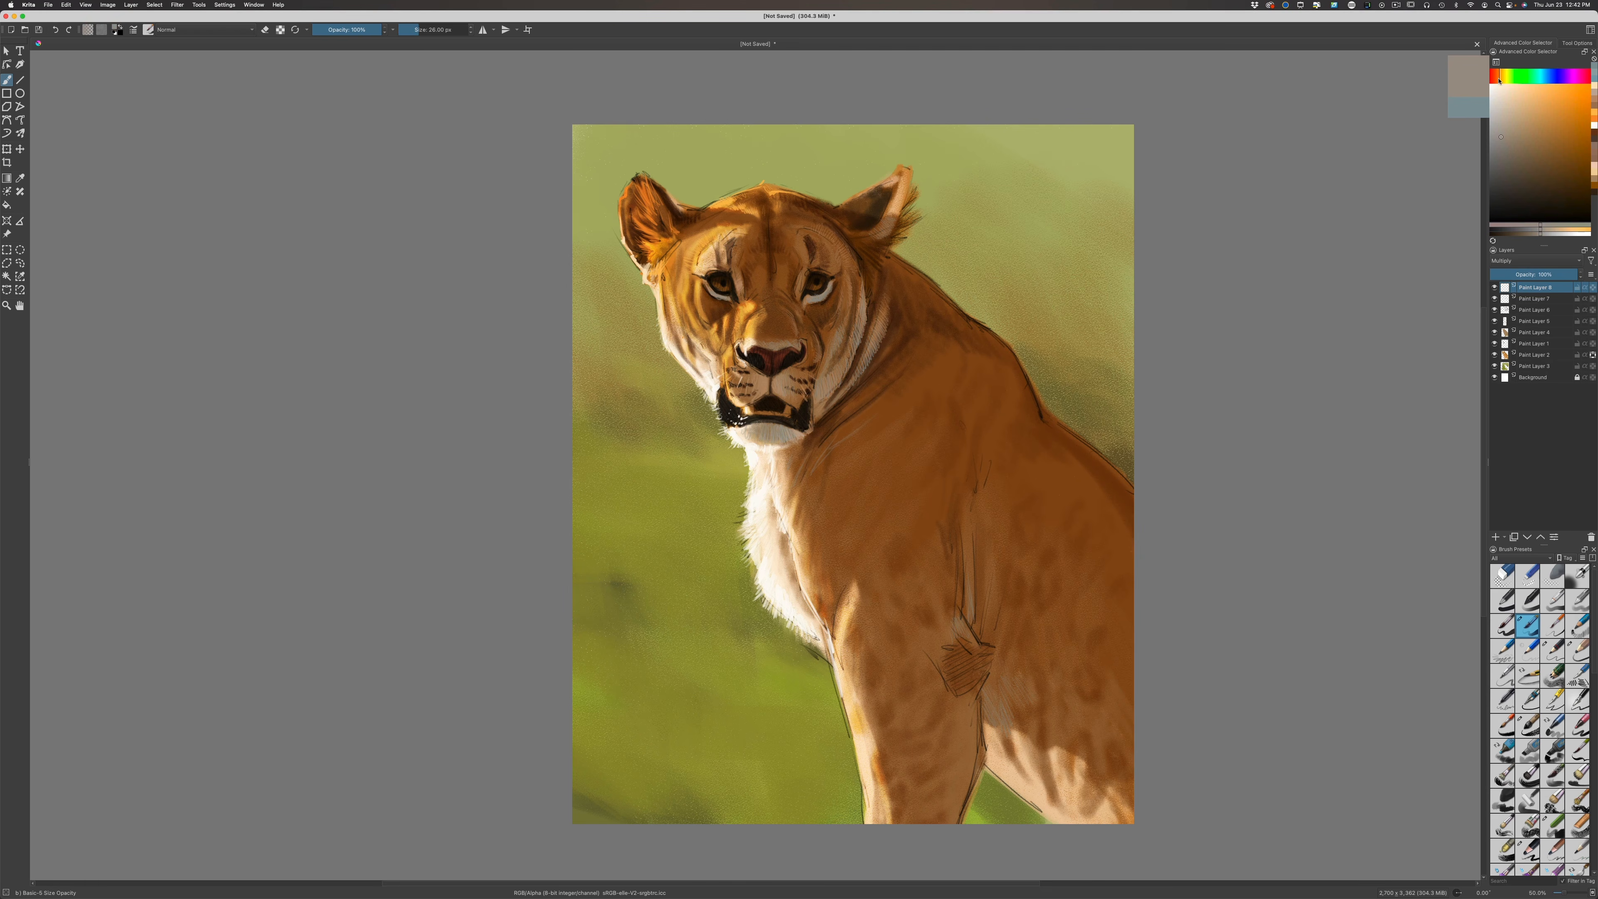
drag(1499, 86, 1500, 84)
click(1531, 142)
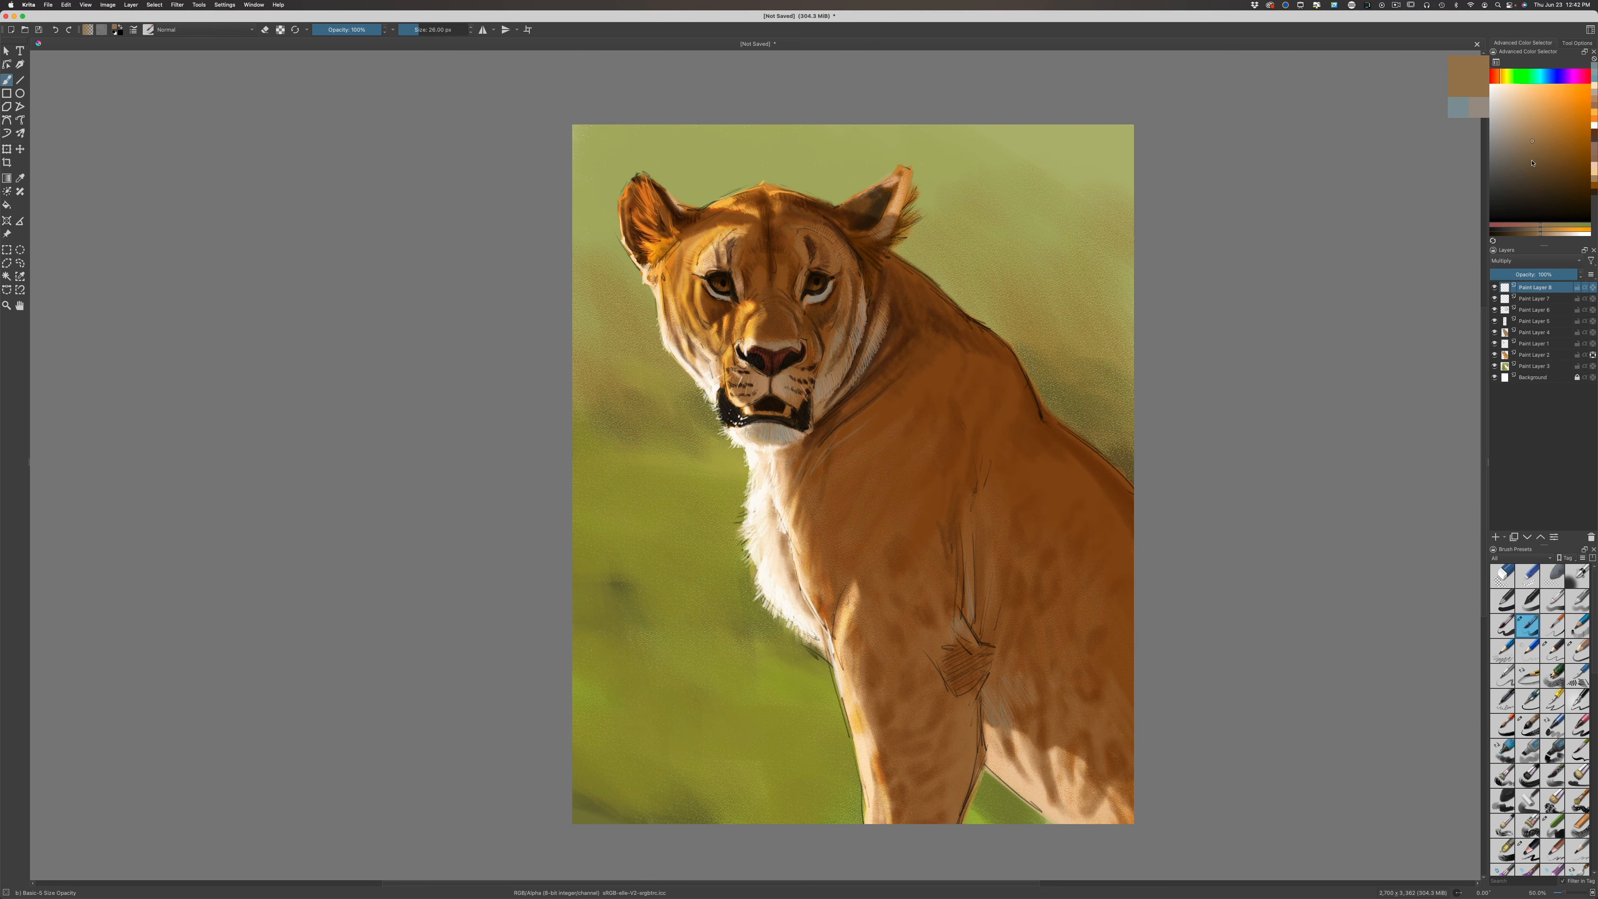
key(bracketright)
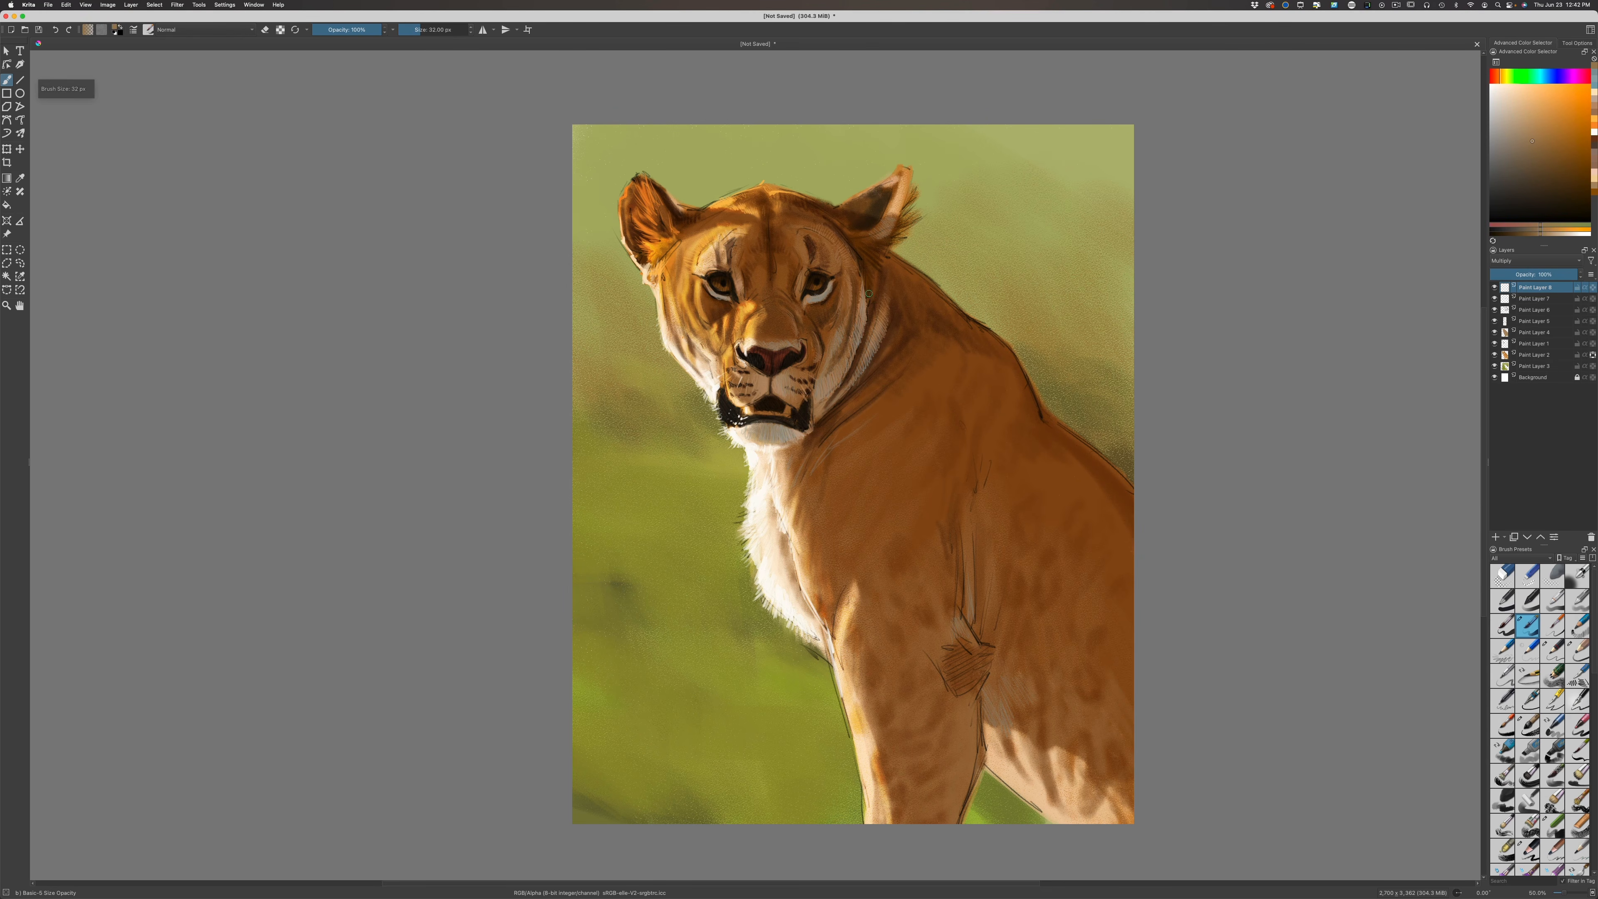
key(bracketright)
key(bracketright)
key(bracketright)
key(bracketright)
drag(876, 275, 880, 278)
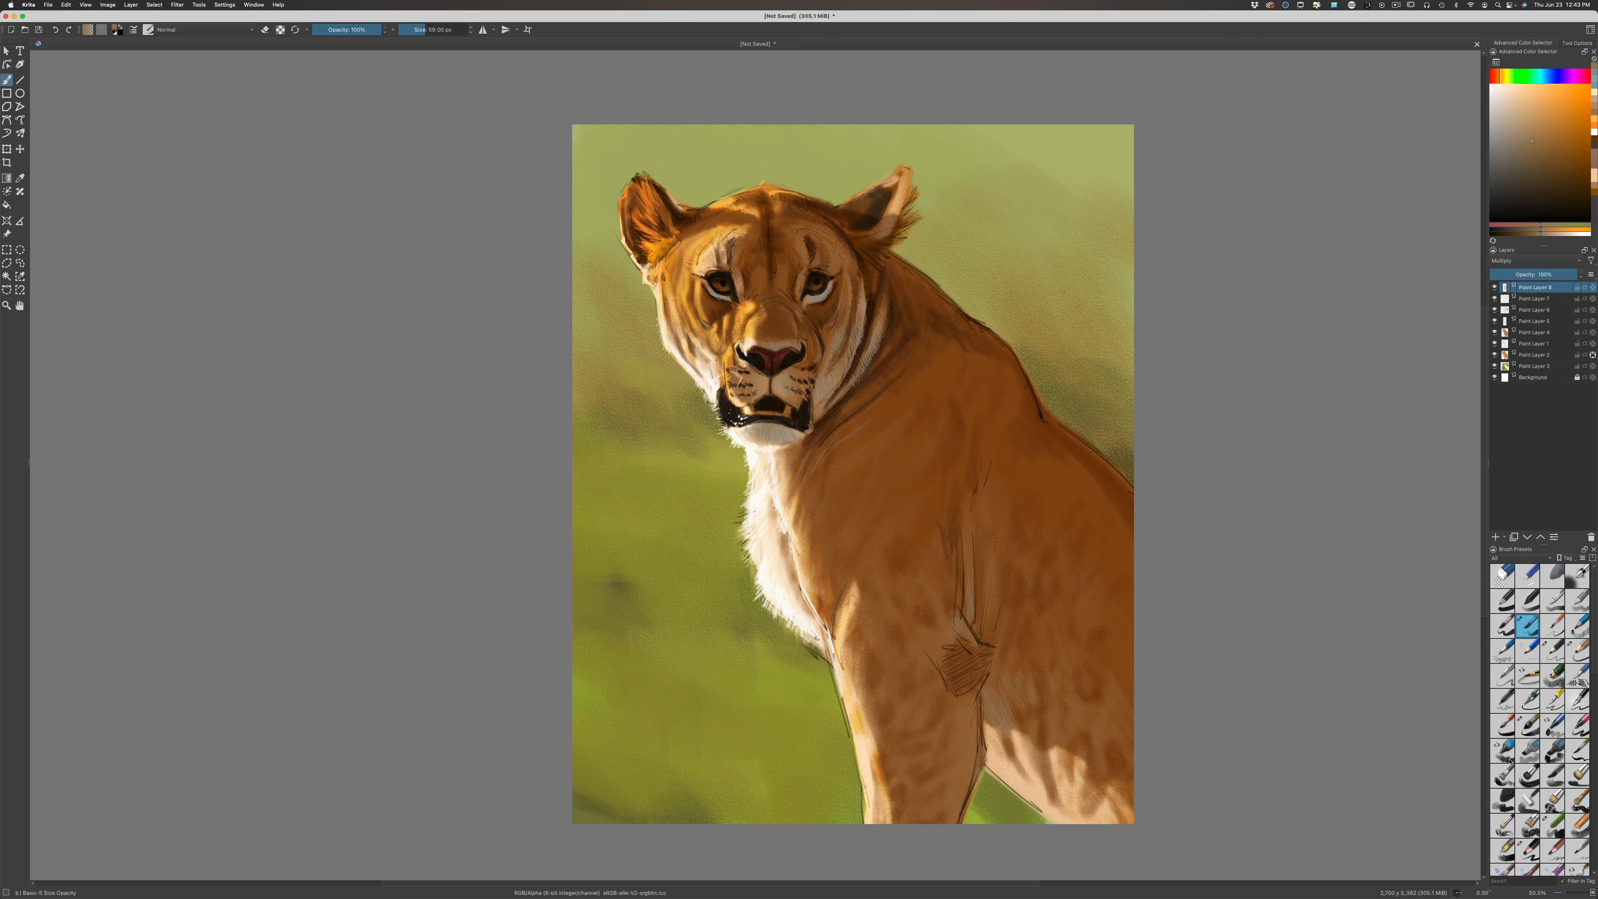
Switch to the Charcoal pencil large brush, enlarge it to 76 px and deepen the shadow on the neck behind the cheek
click(1530, 849)
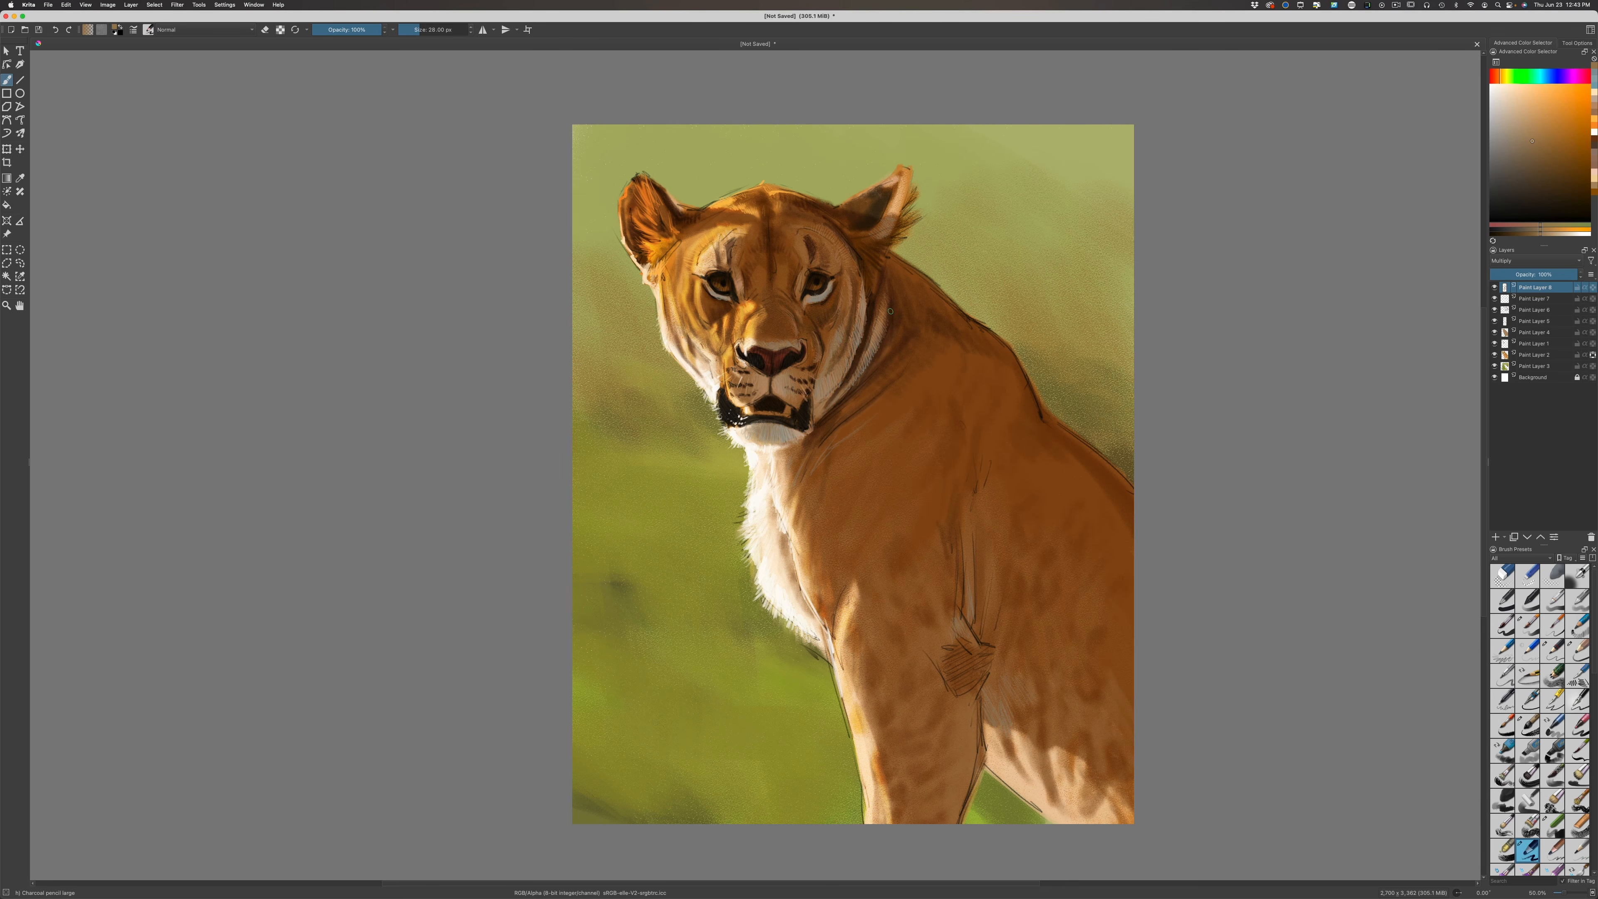
key(bracketright)
key(bracketright)
key(bracketright)
key(bracketright)
key(bracketright)
key(bracketright)
key(bracketright)
key(bracketright)
key(bracketright)
key(bracketright)
key(bracketright)
key(bracketright)
key(bracketright)
key(bracketright)
drag(883, 285, 890, 296)
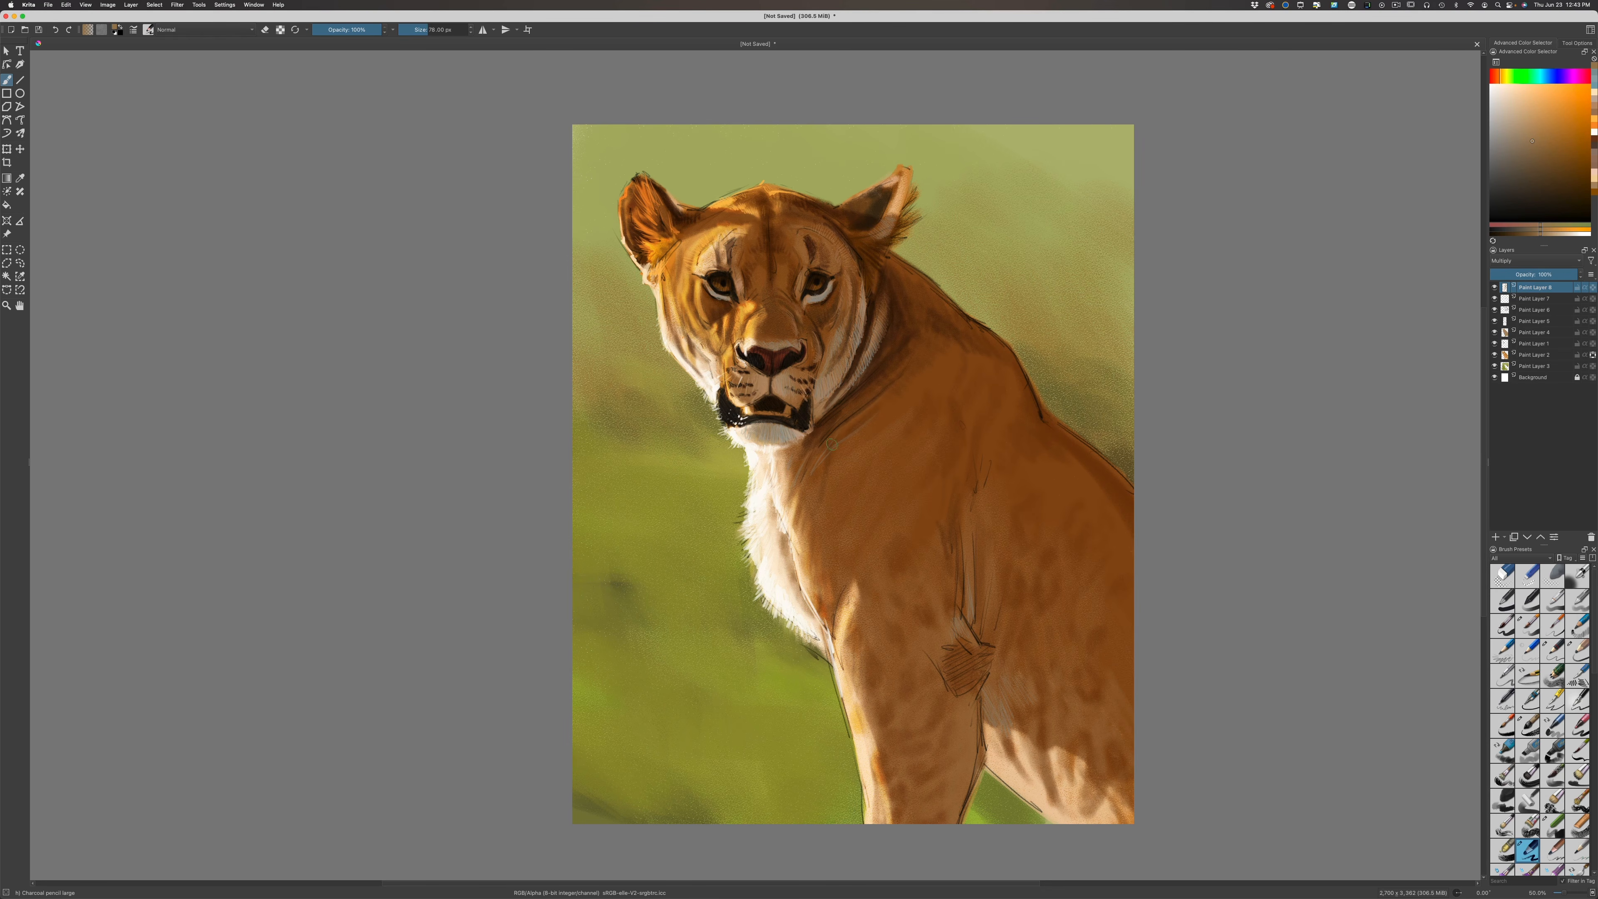
Paint brown shadow strokes below the jaw, behind the ear and down the shoulder, and add darker markings along the back and flank
mouse_move(834, 442)
mouse_down()
mouse_move(801, 473)
mouse_move(782, 451)
mouse_move(782, 475)
mouse_up()
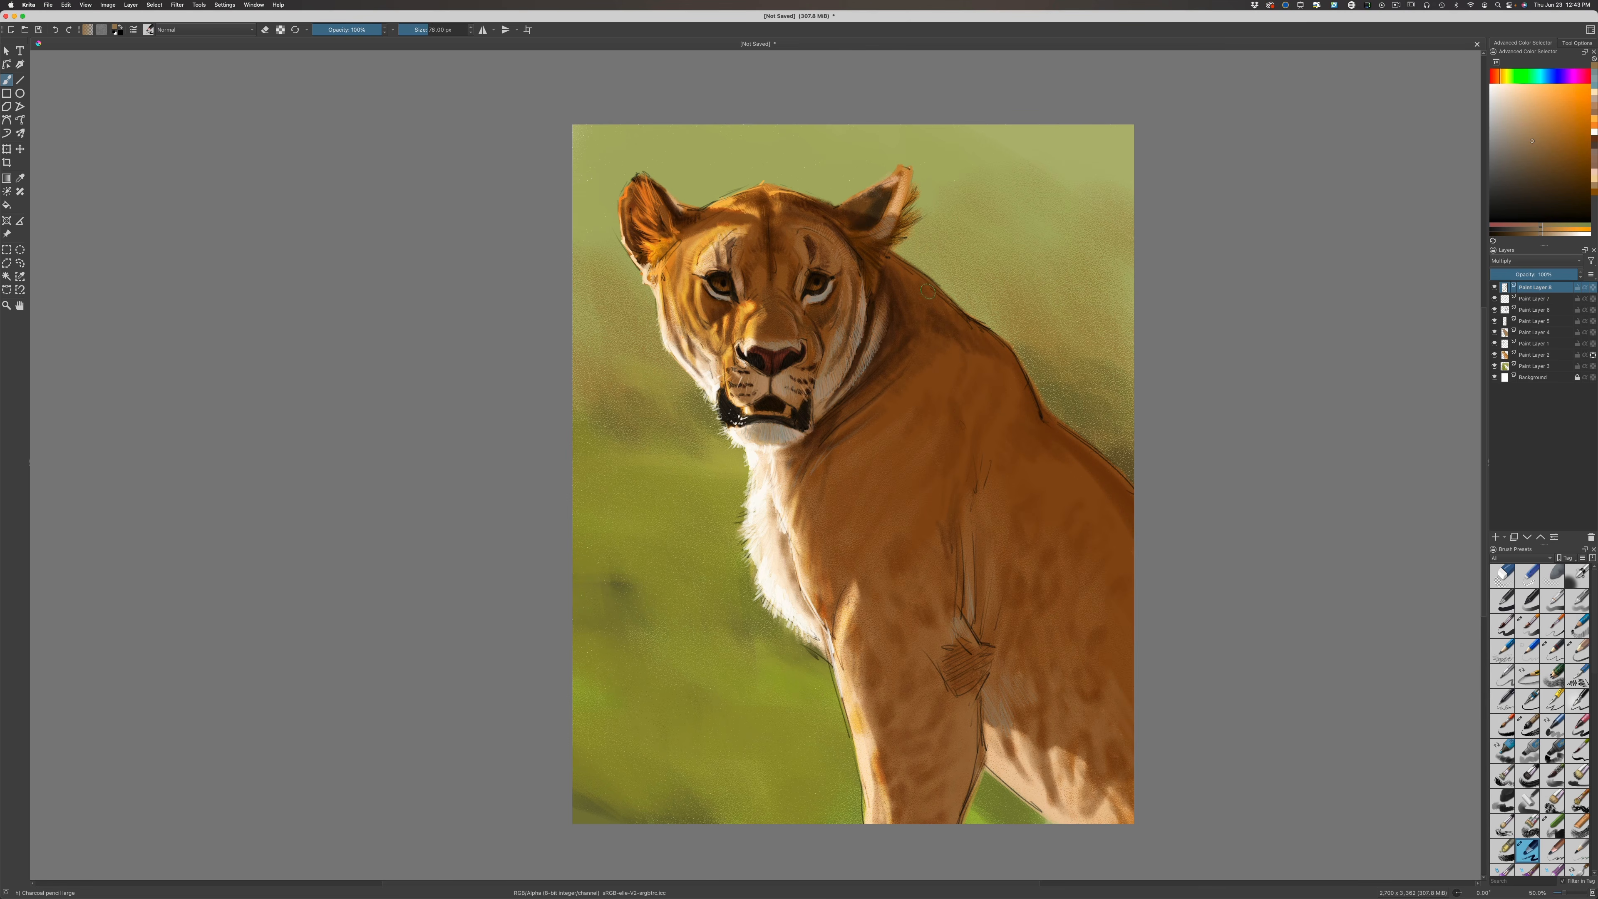
mouse_move(923, 296)
mouse_down()
mouse_move(902, 298)
mouse_move(888, 253)
mouse_up()
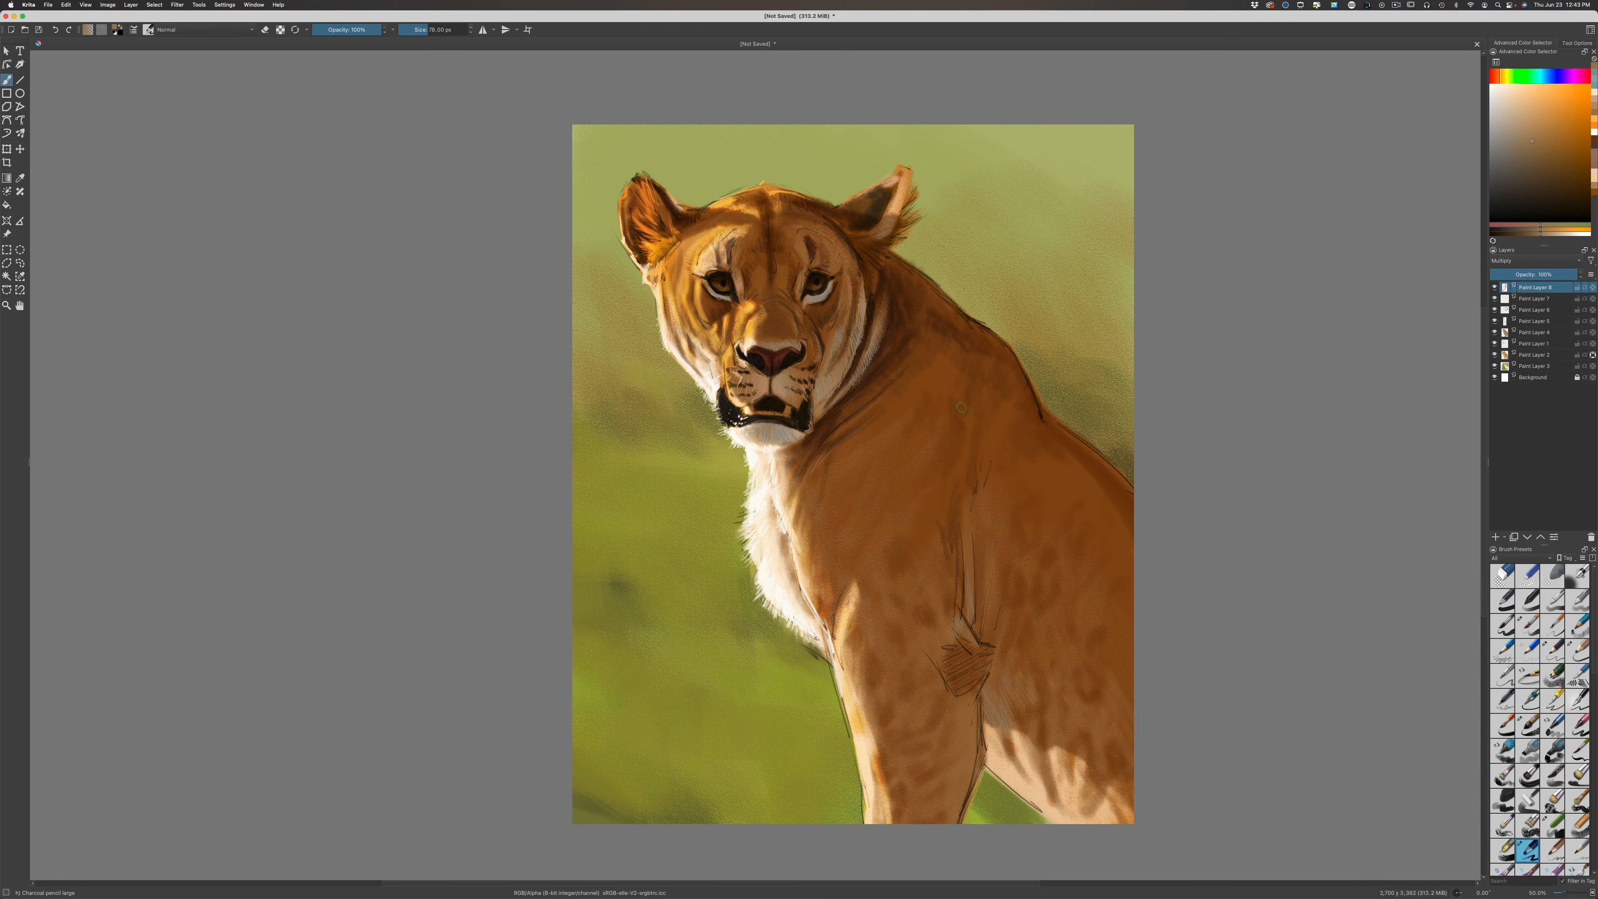
mouse_move(962, 424)
mouse_down()
mouse_move(976, 471)
mouse_move(961, 425)
mouse_move(945, 526)
mouse_up()
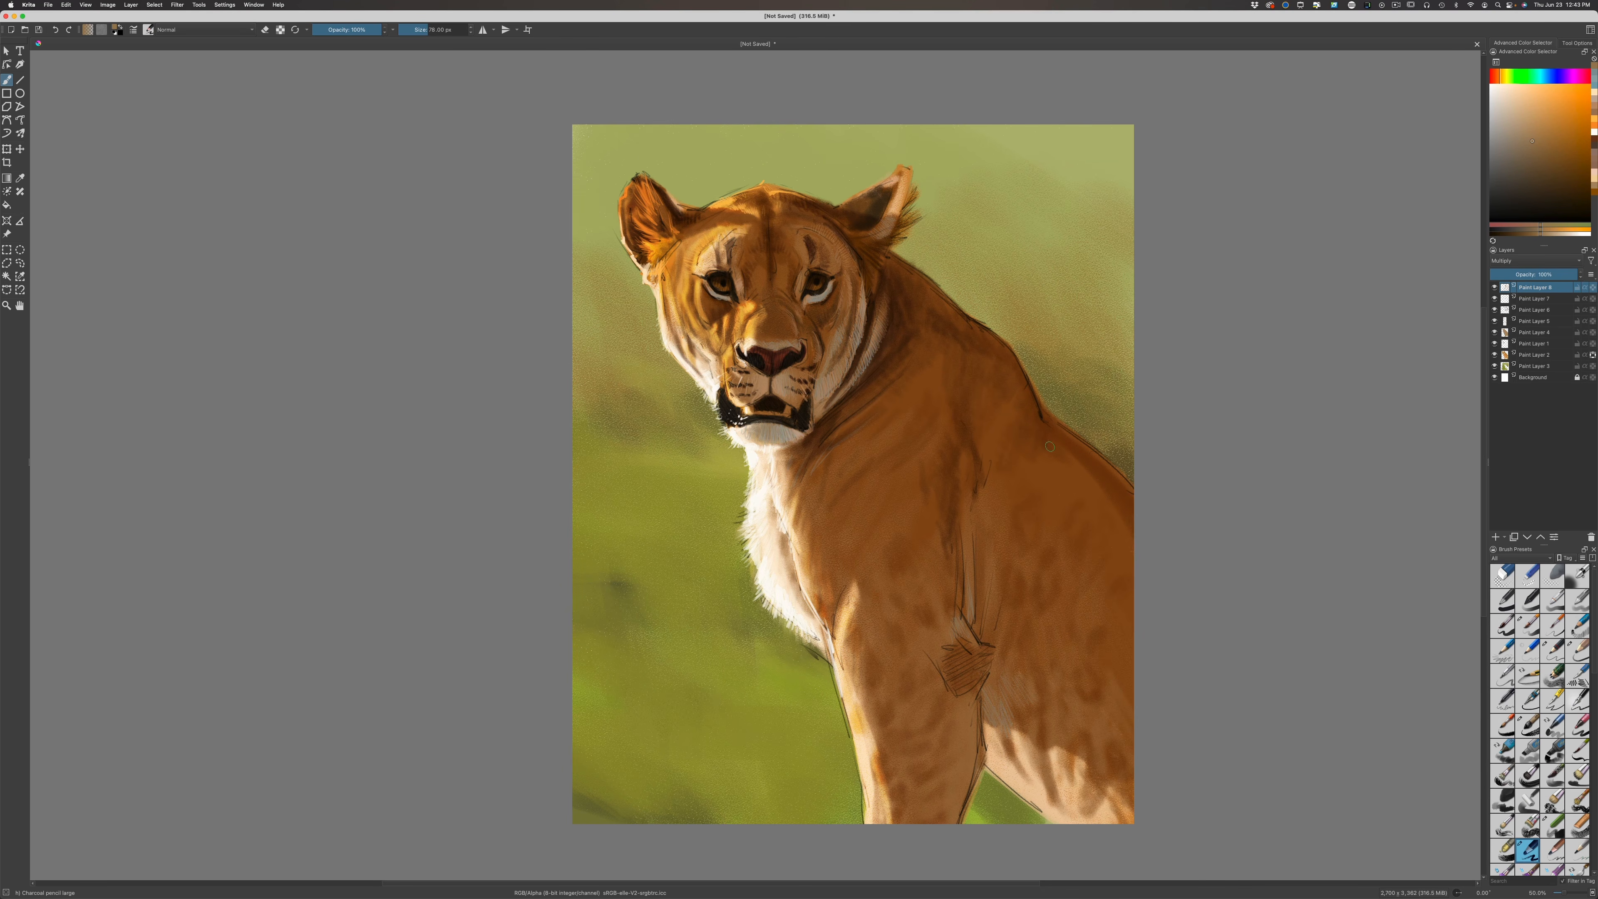
mouse_move(1049, 446)
mouse_down()
mouse_move(1016, 362)
mouse_move(1030, 426)
mouse_move(1099, 471)
mouse_move(1076, 469)
mouse_move(1094, 501)
mouse_move(1105, 474)
mouse_move(1102, 507)
mouse_up()
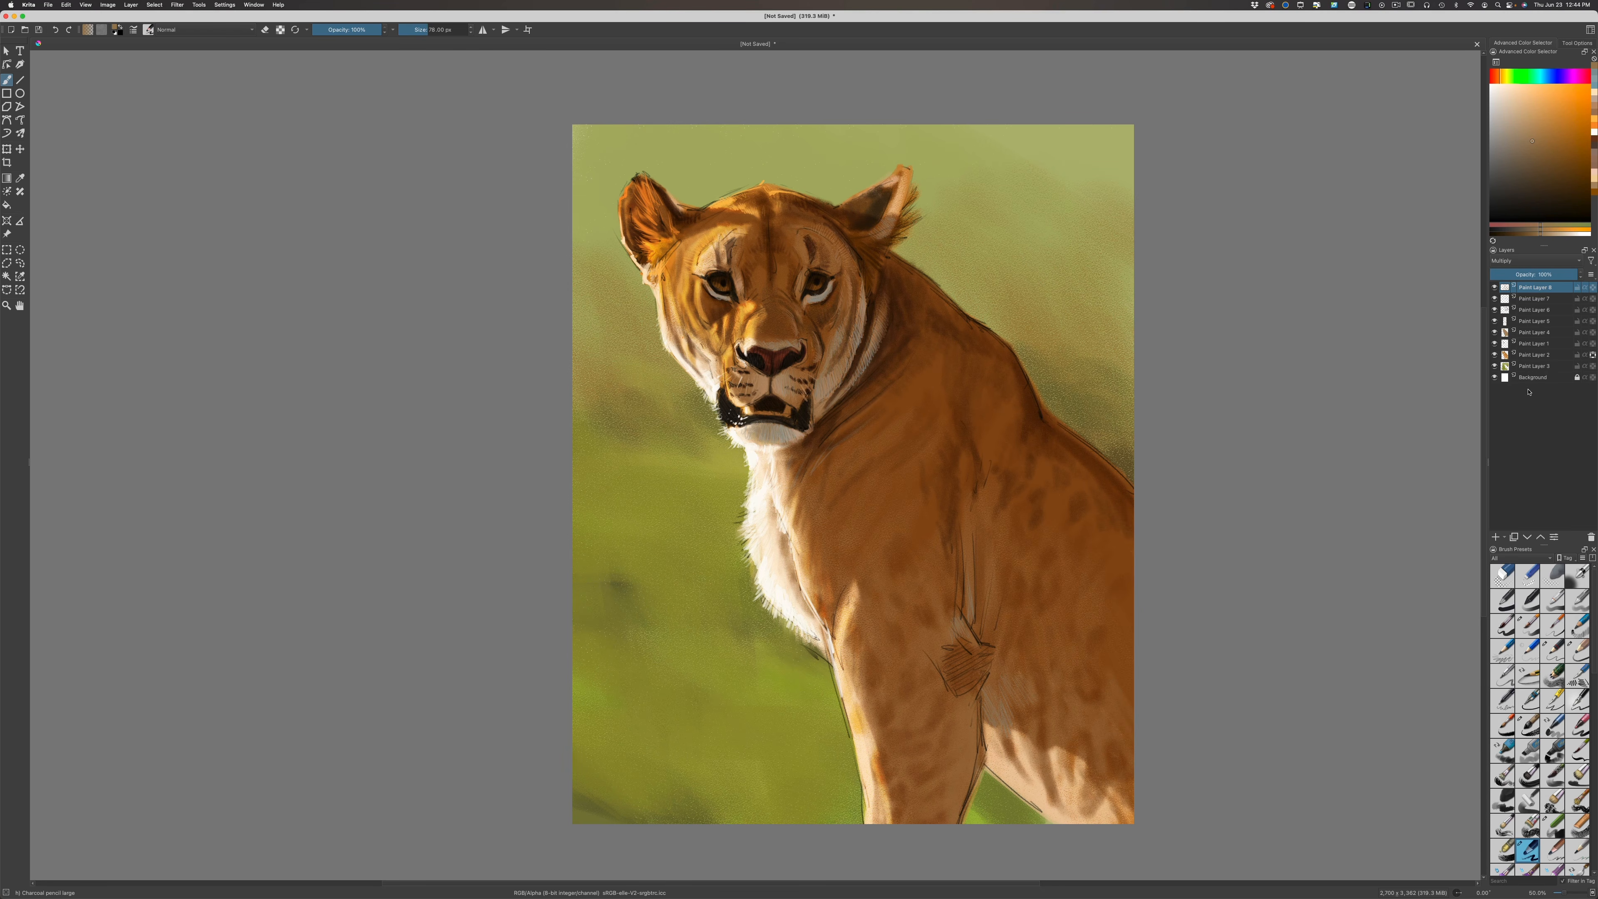
Soften the green background on Paint Layer 3 with a Gaussian Blur, raising the blur radius above its default
click(1522, 367)
mouse_move(1523, 369)
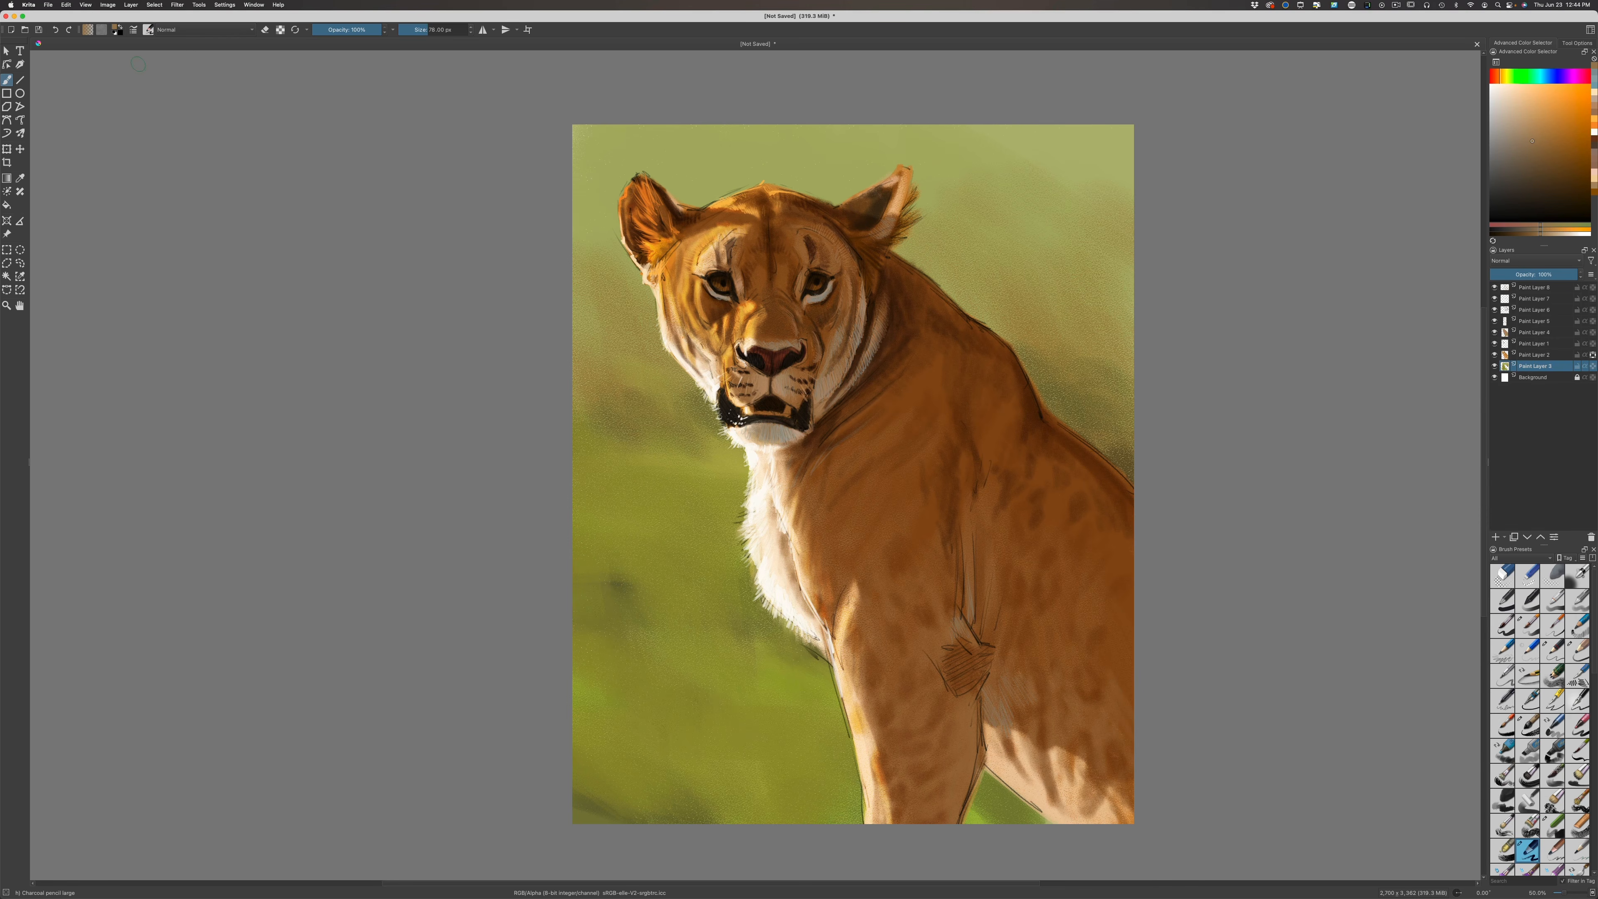
click(177, 4)
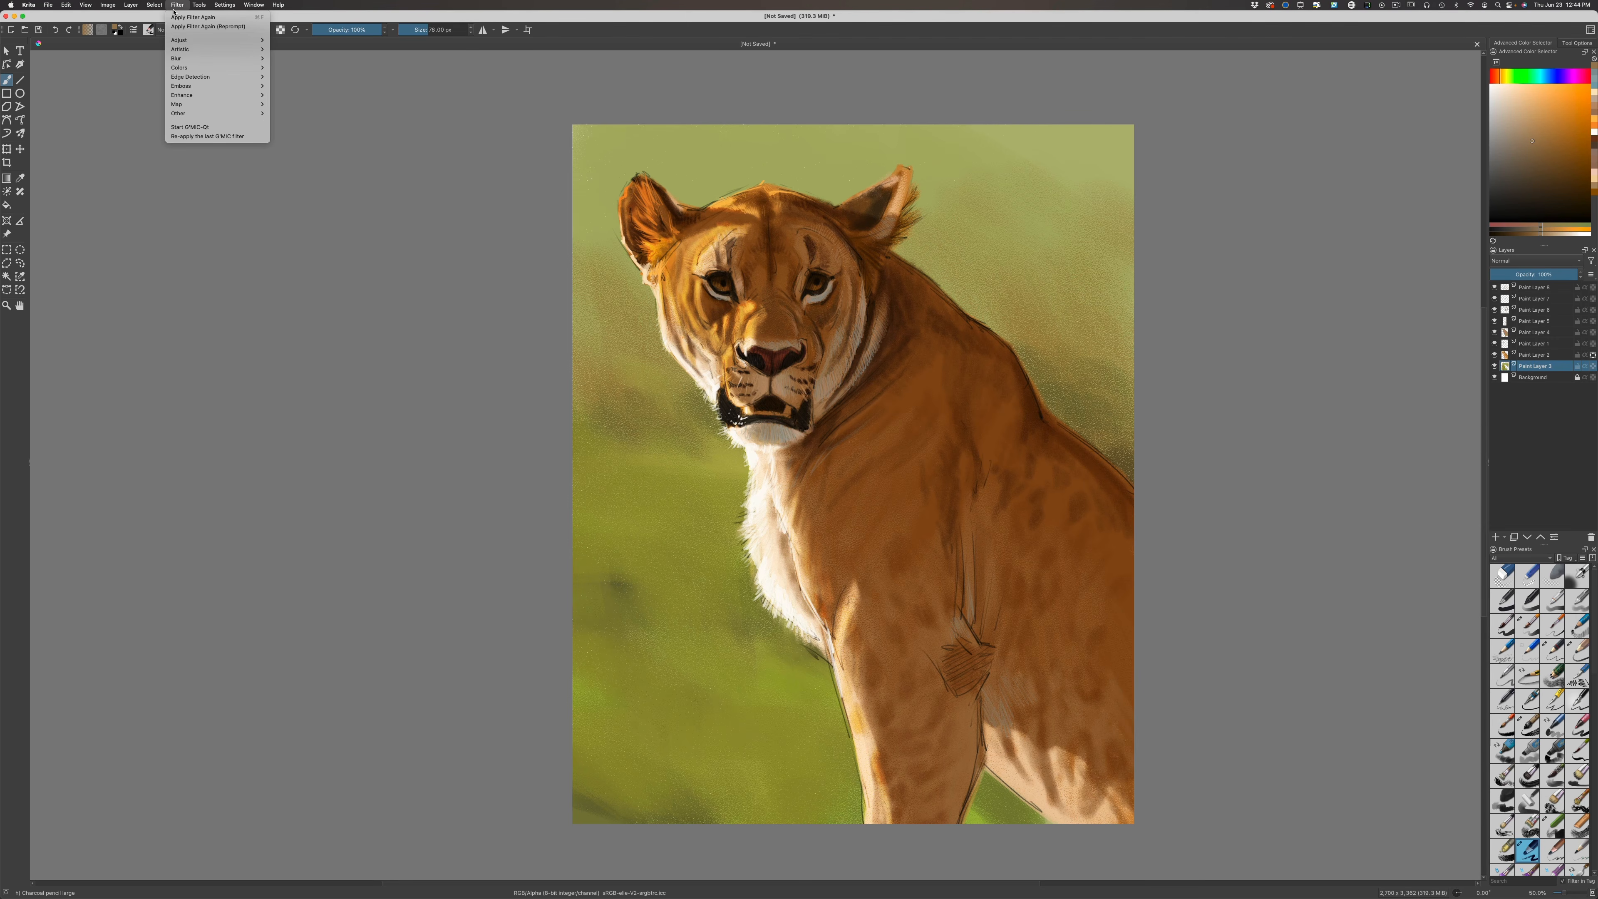
mouse_move(208, 58)
click(281, 68)
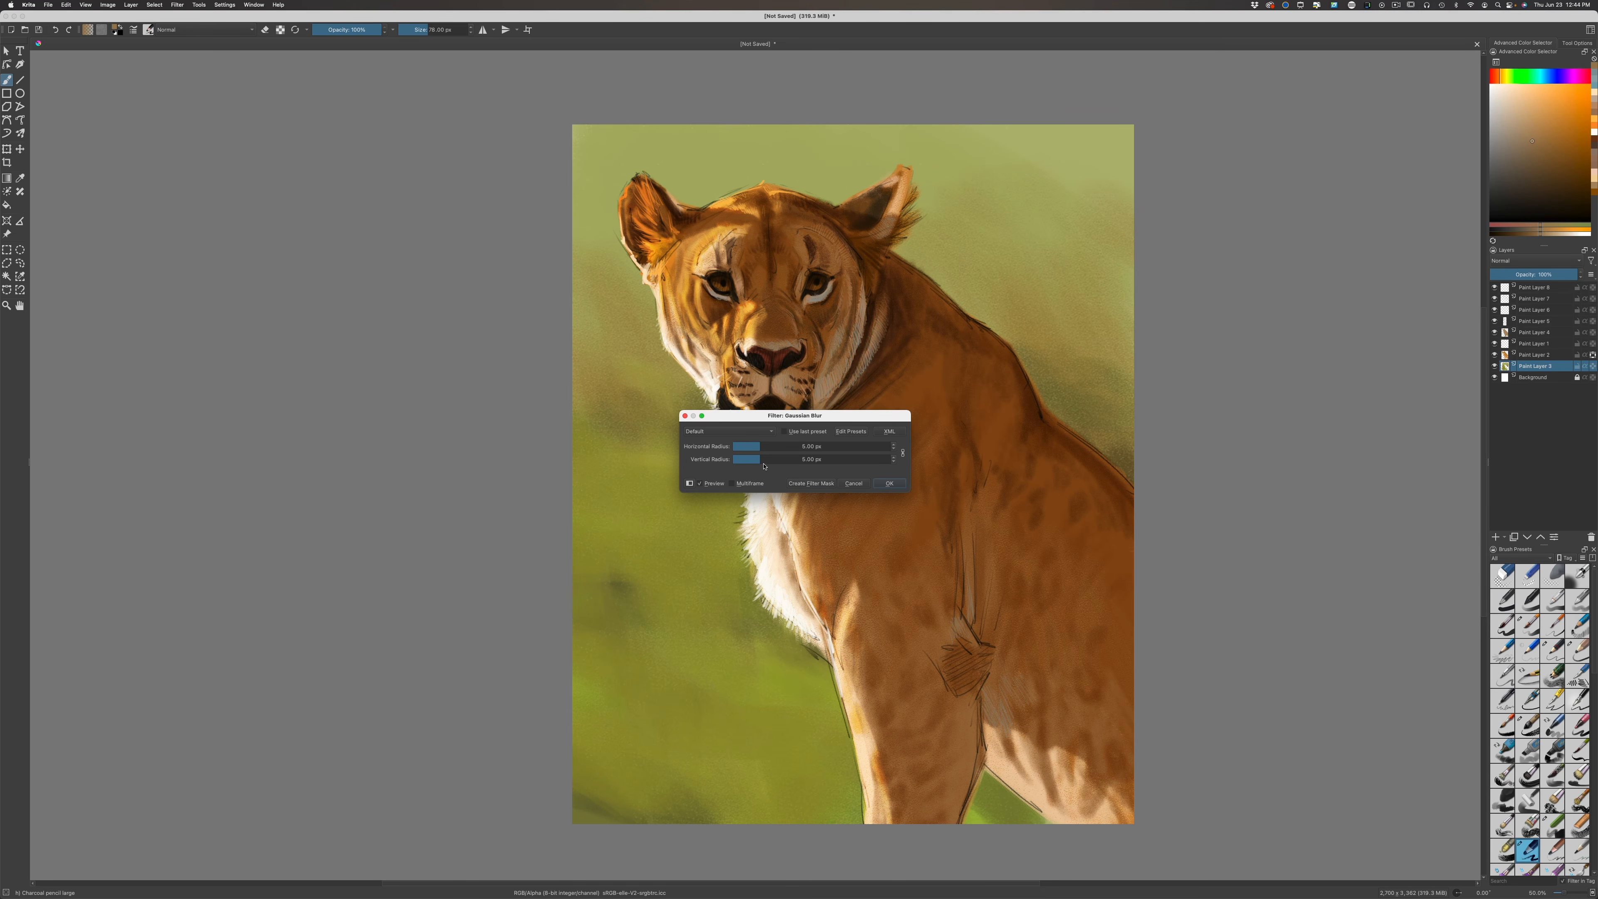
drag(759, 463, 767, 459)
drag(767, 458, 780, 467)
drag(781, 459, 783, 462)
click(888, 482)
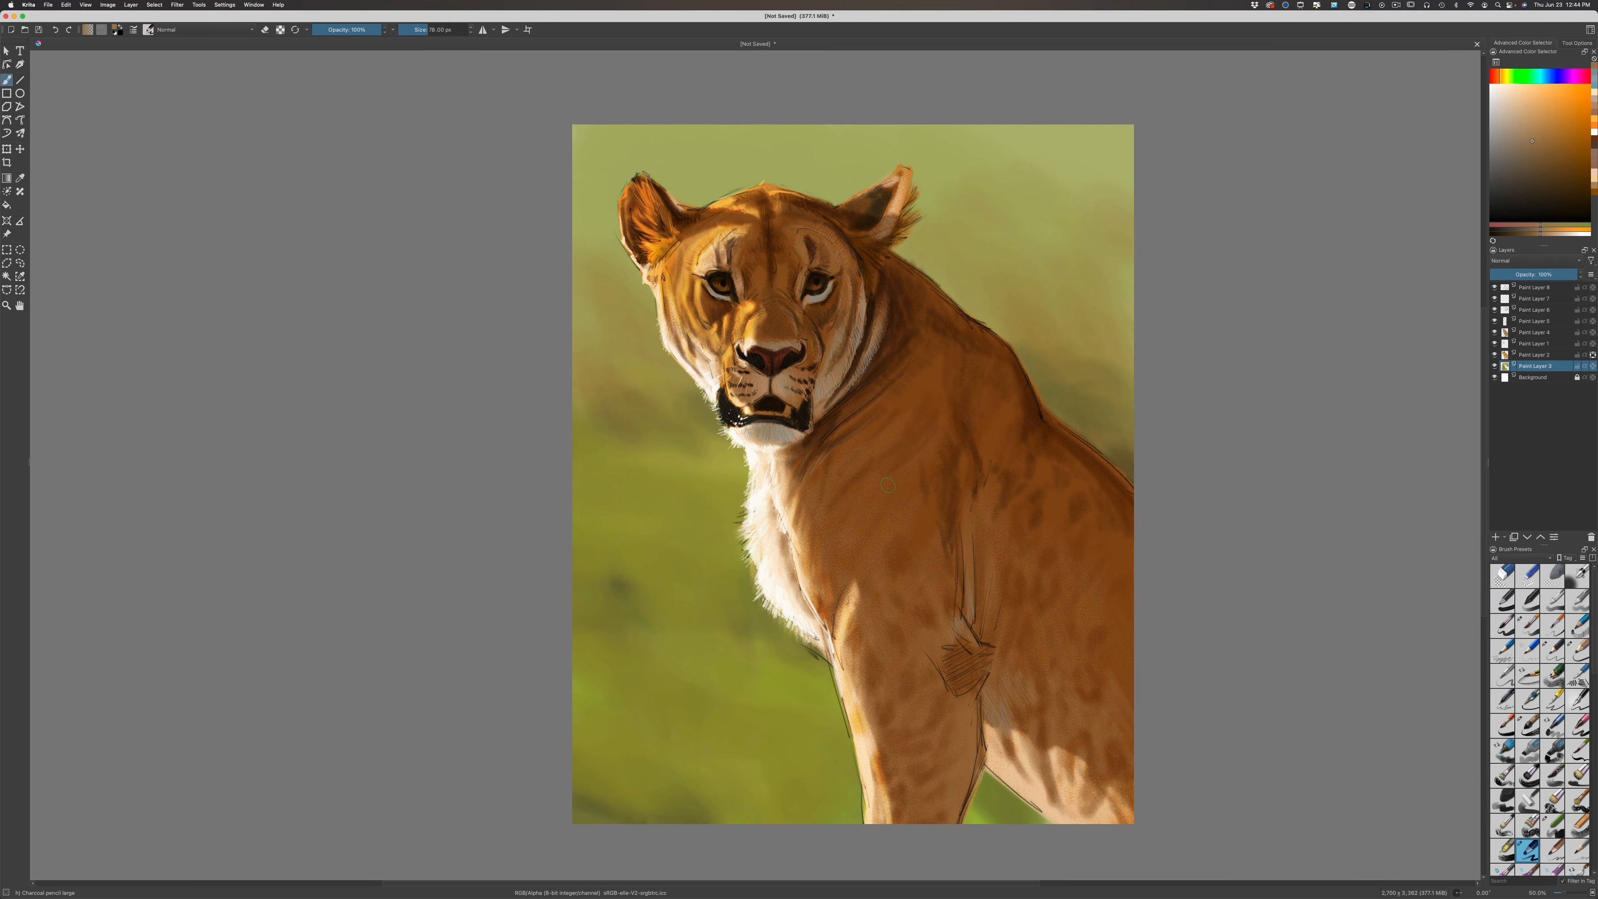
Erase the sketch outline on Paint Layer 1 along the lower chest and the outer edge of the front leg
click(1523, 347)
click(1502, 576)
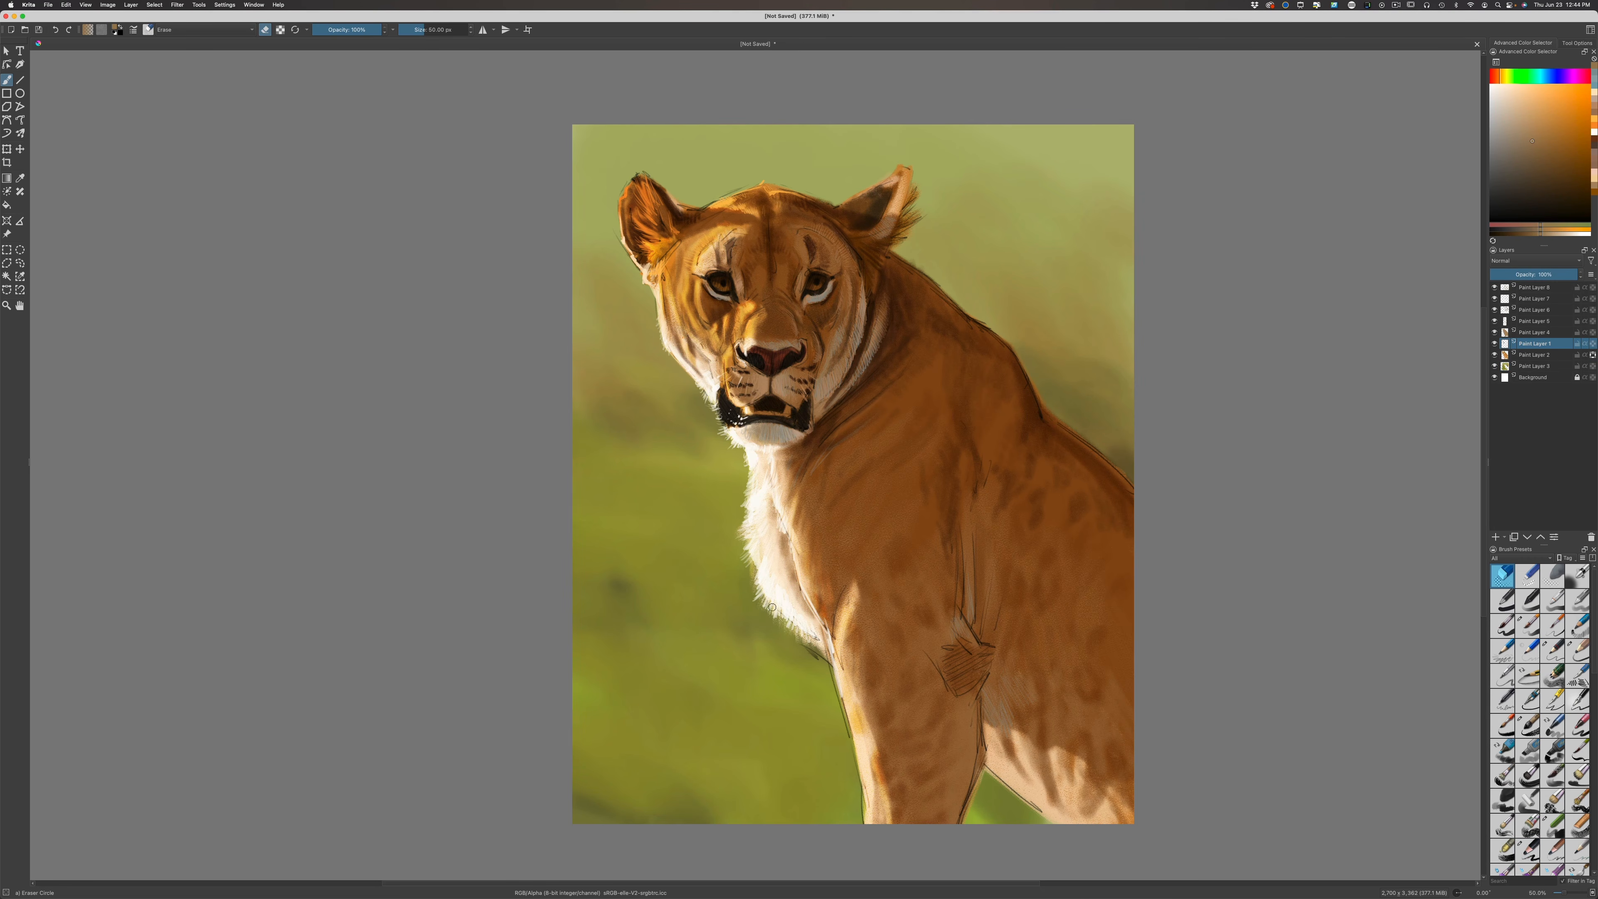
mouse_move(772, 607)
mouse_down()
mouse_move(827, 662)
mouse_move(861, 831)
mouse_up()
On Paint Layer 7, paint a near-white rim of light with the charcoal pencil along the lit edge of the front leg and lower chest
click(1522, 289)
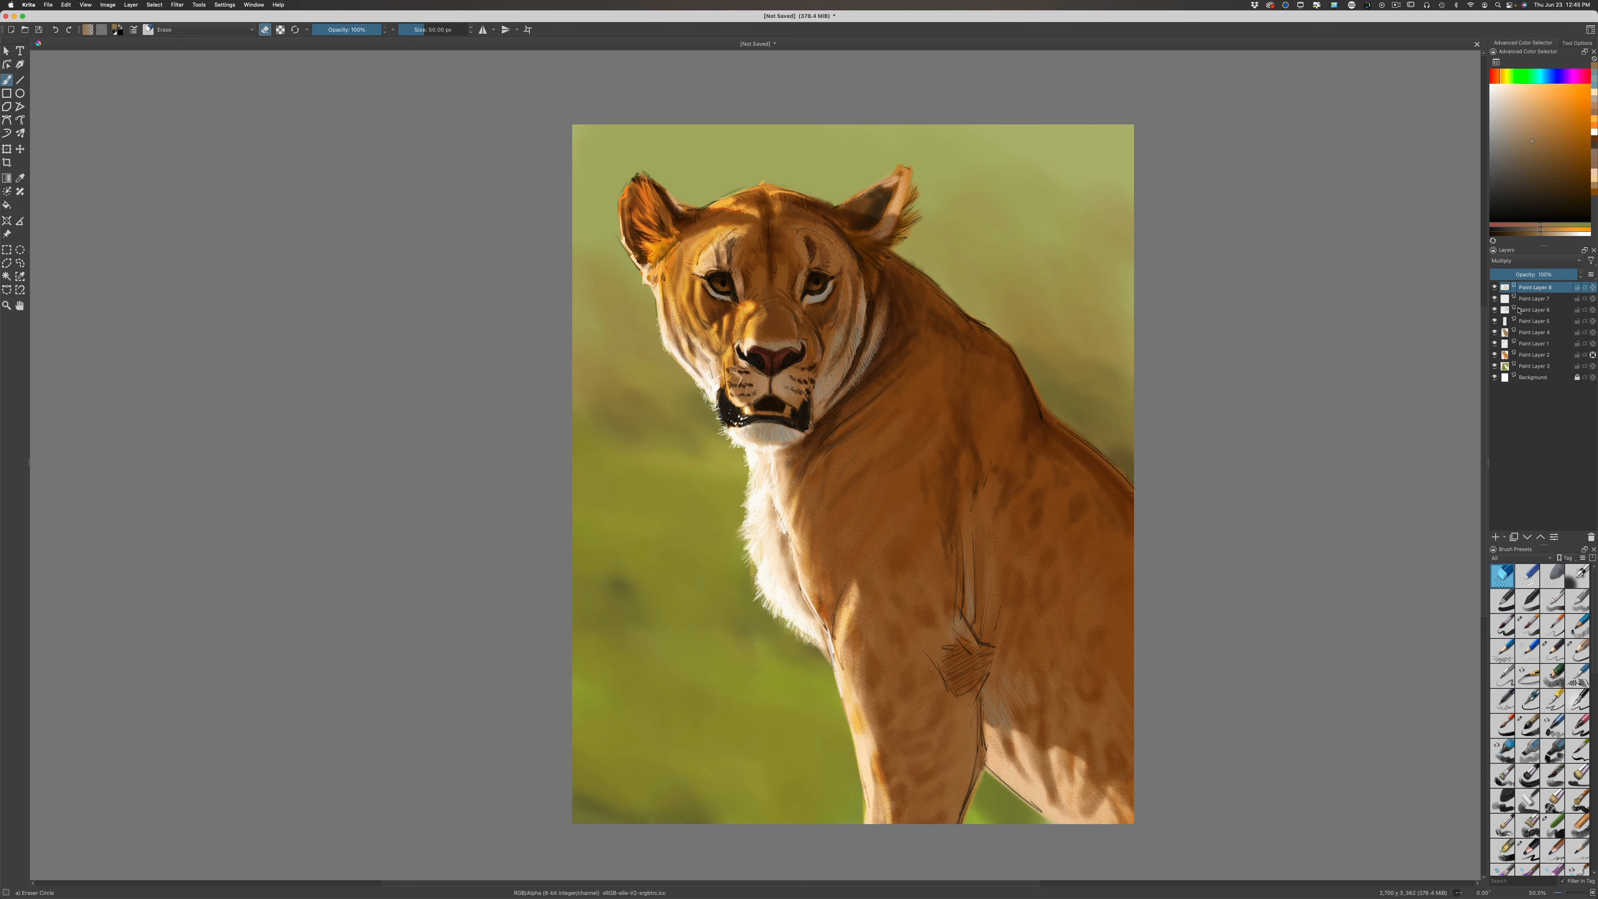
click(1521, 300)
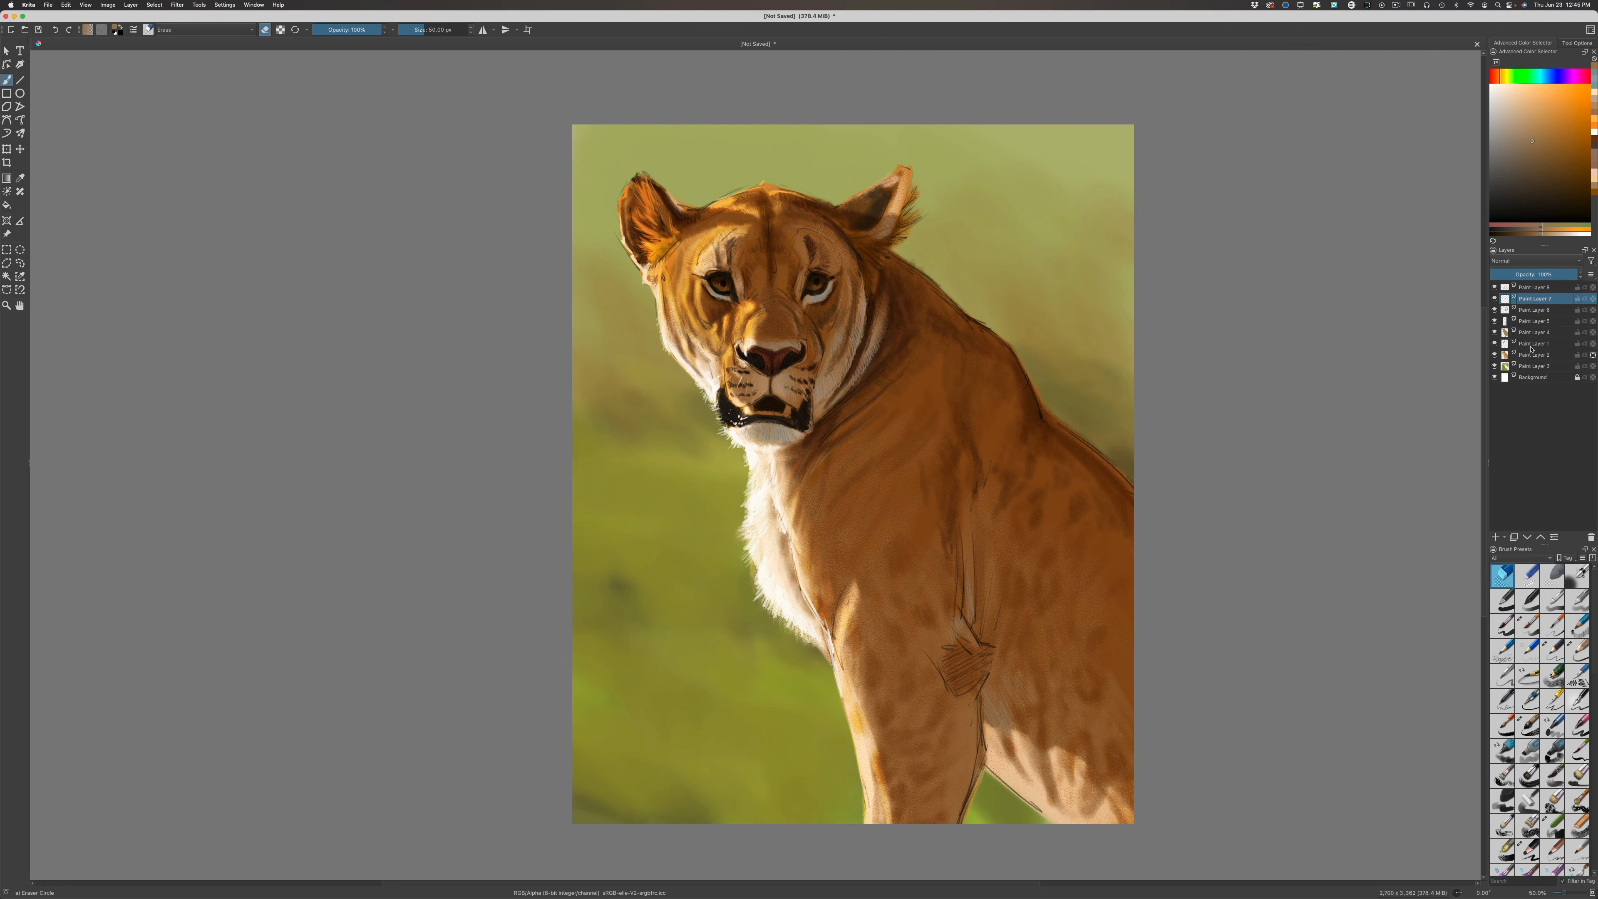
key(slash)
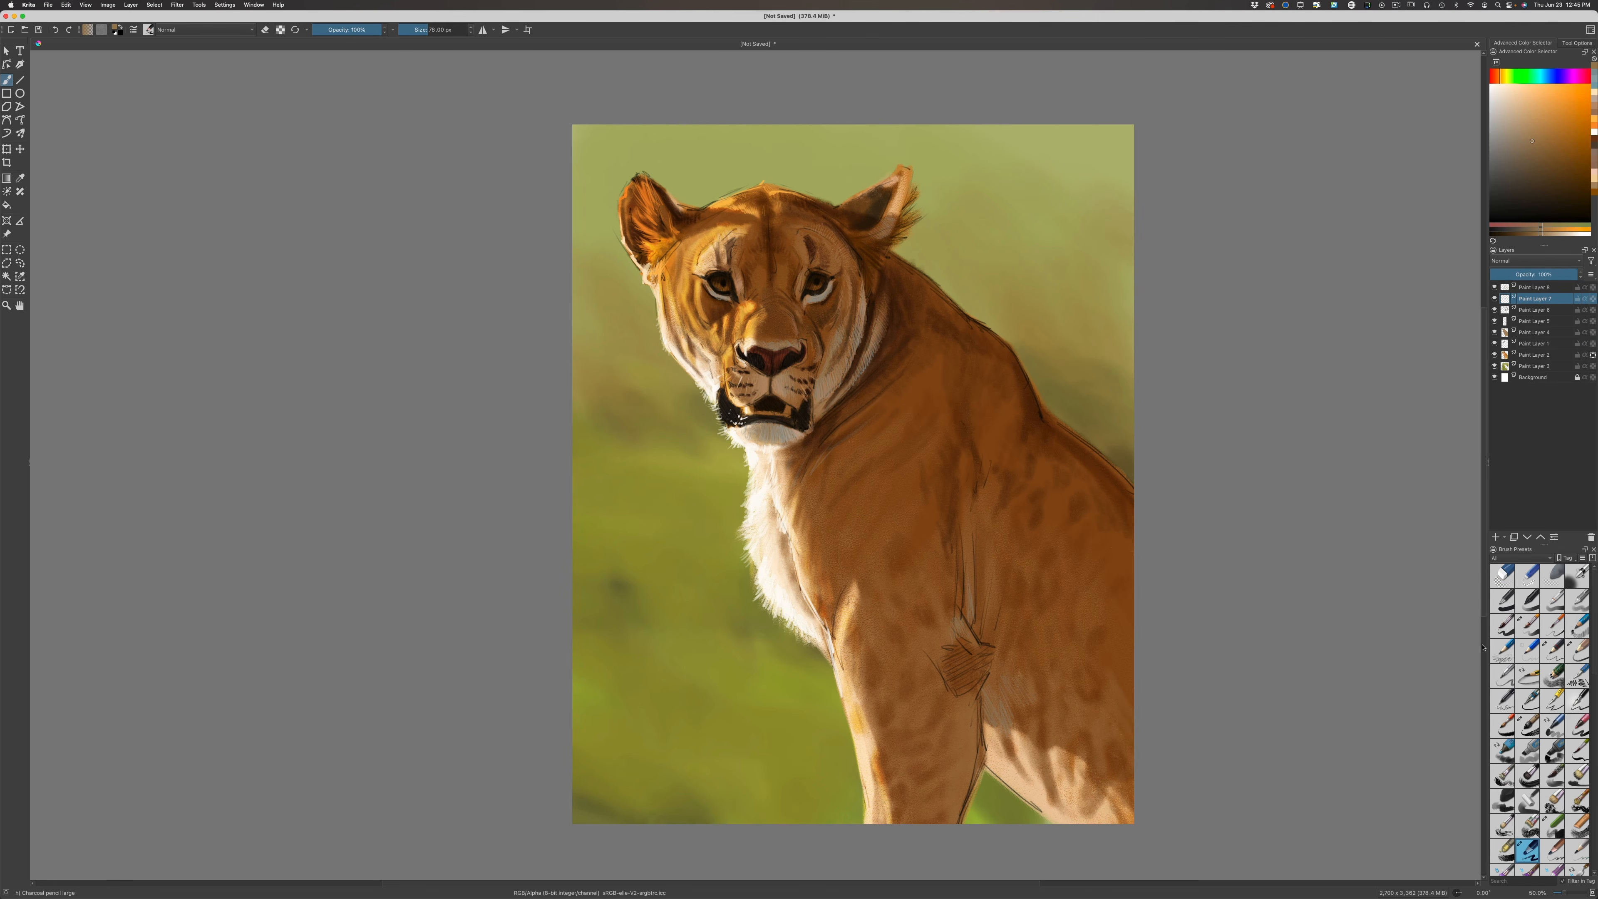
click(1495, 89)
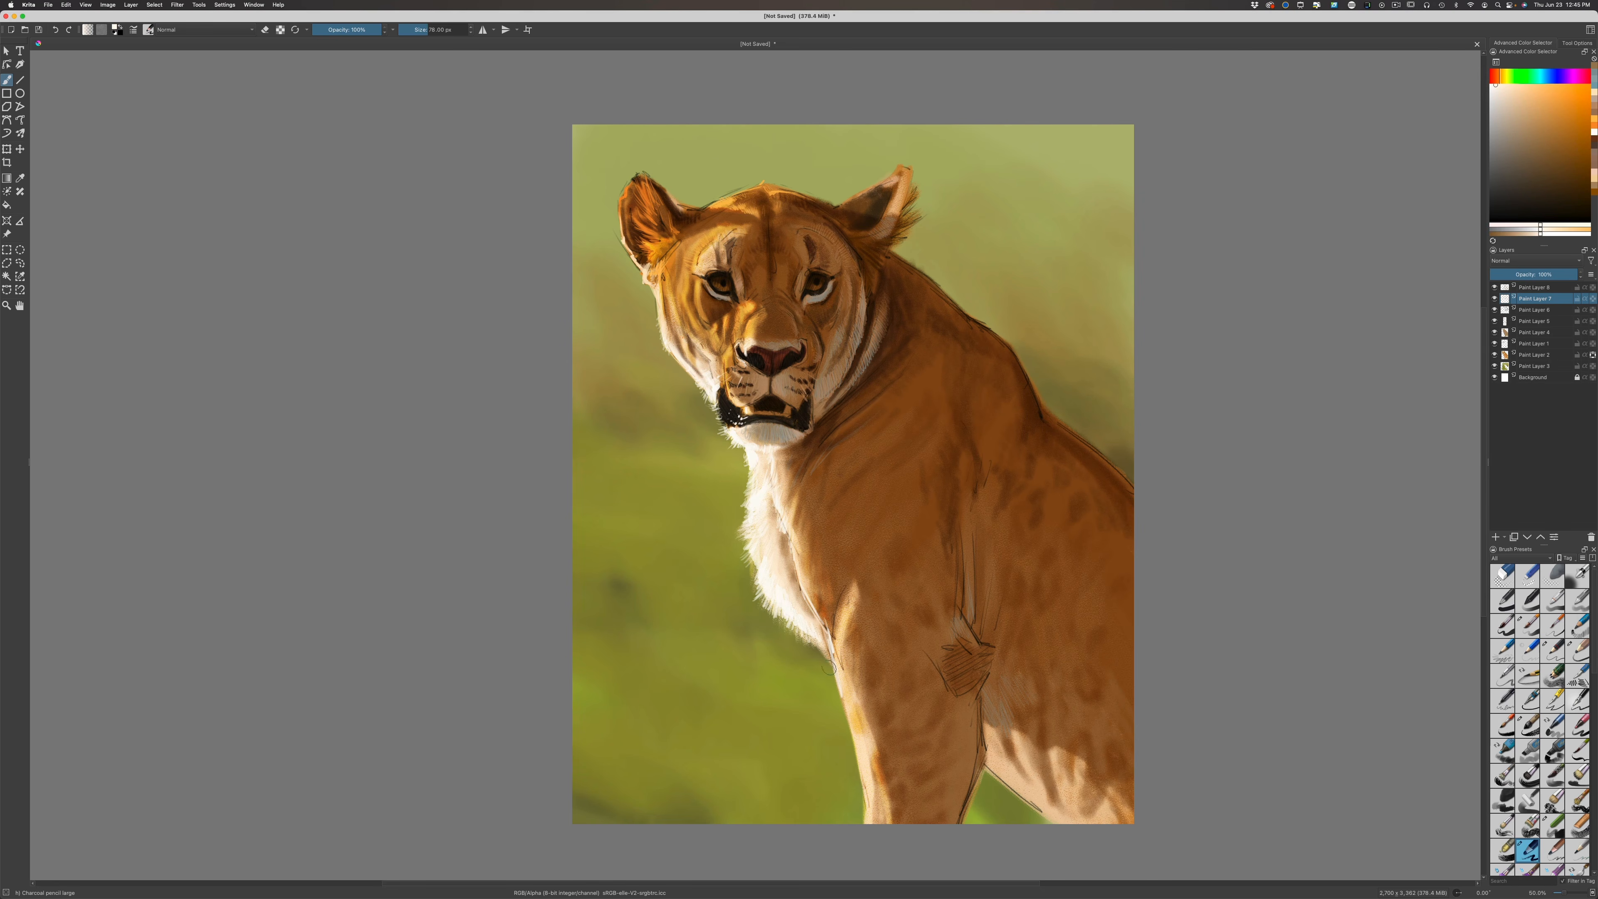
drag(831, 655, 842, 689)
drag(823, 625, 856, 754)
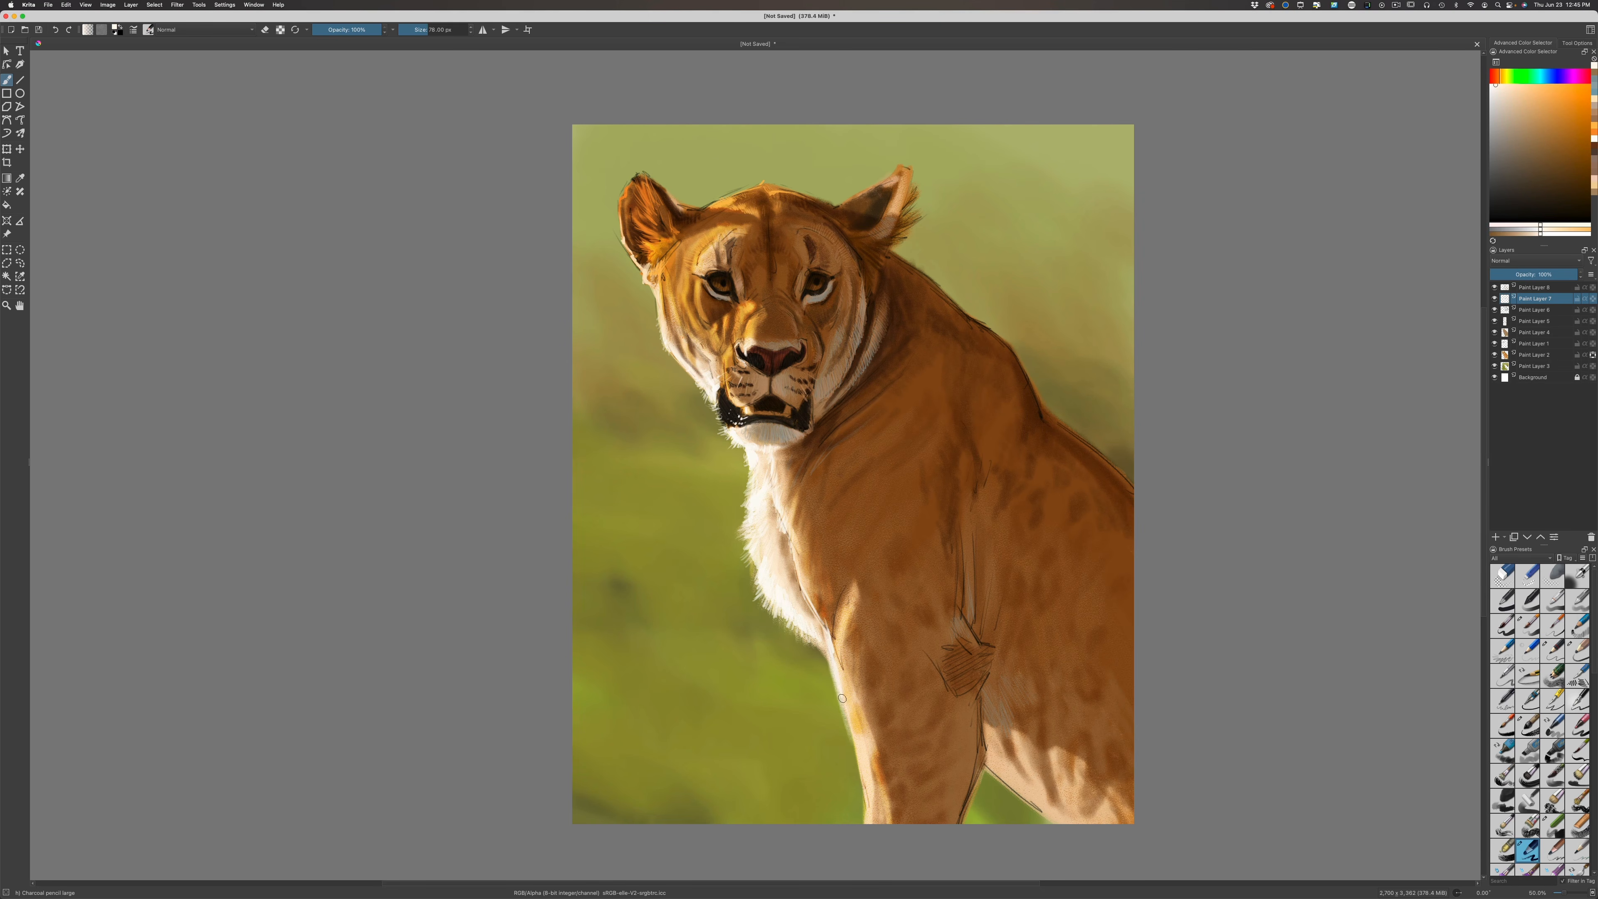
drag(844, 701, 856, 754)
drag(846, 706, 874, 805)
drag(860, 751, 876, 821)
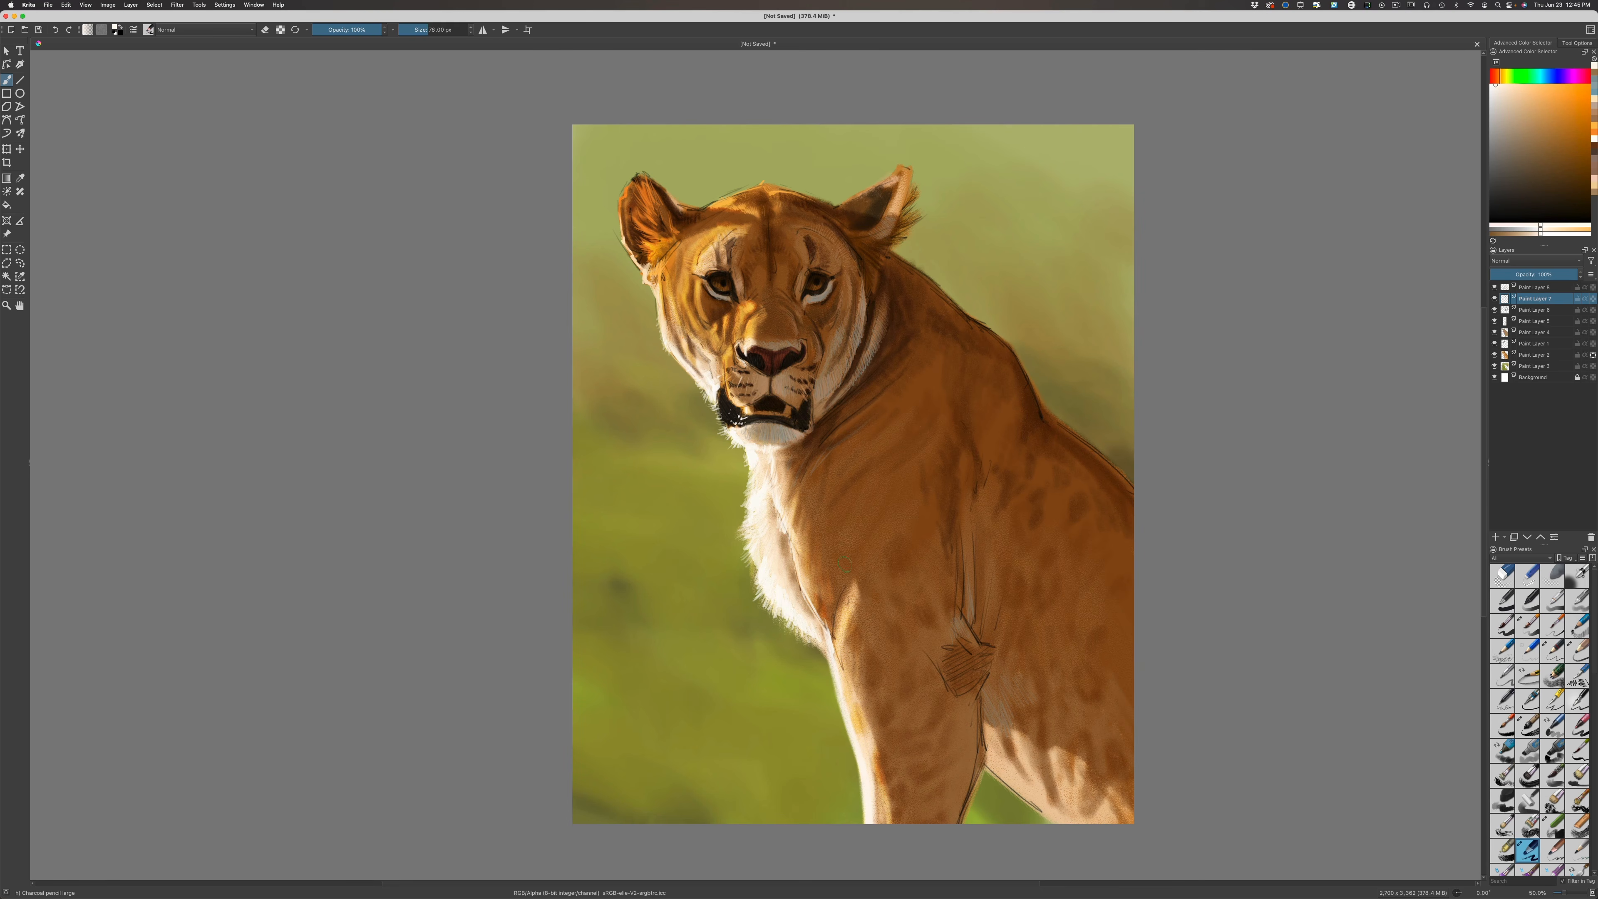
mouse_move(834, 668)
mouse_down()
mouse_move(850, 596)
mouse_move(796, 575)
mouse_move(809, 615)
mouse_up()
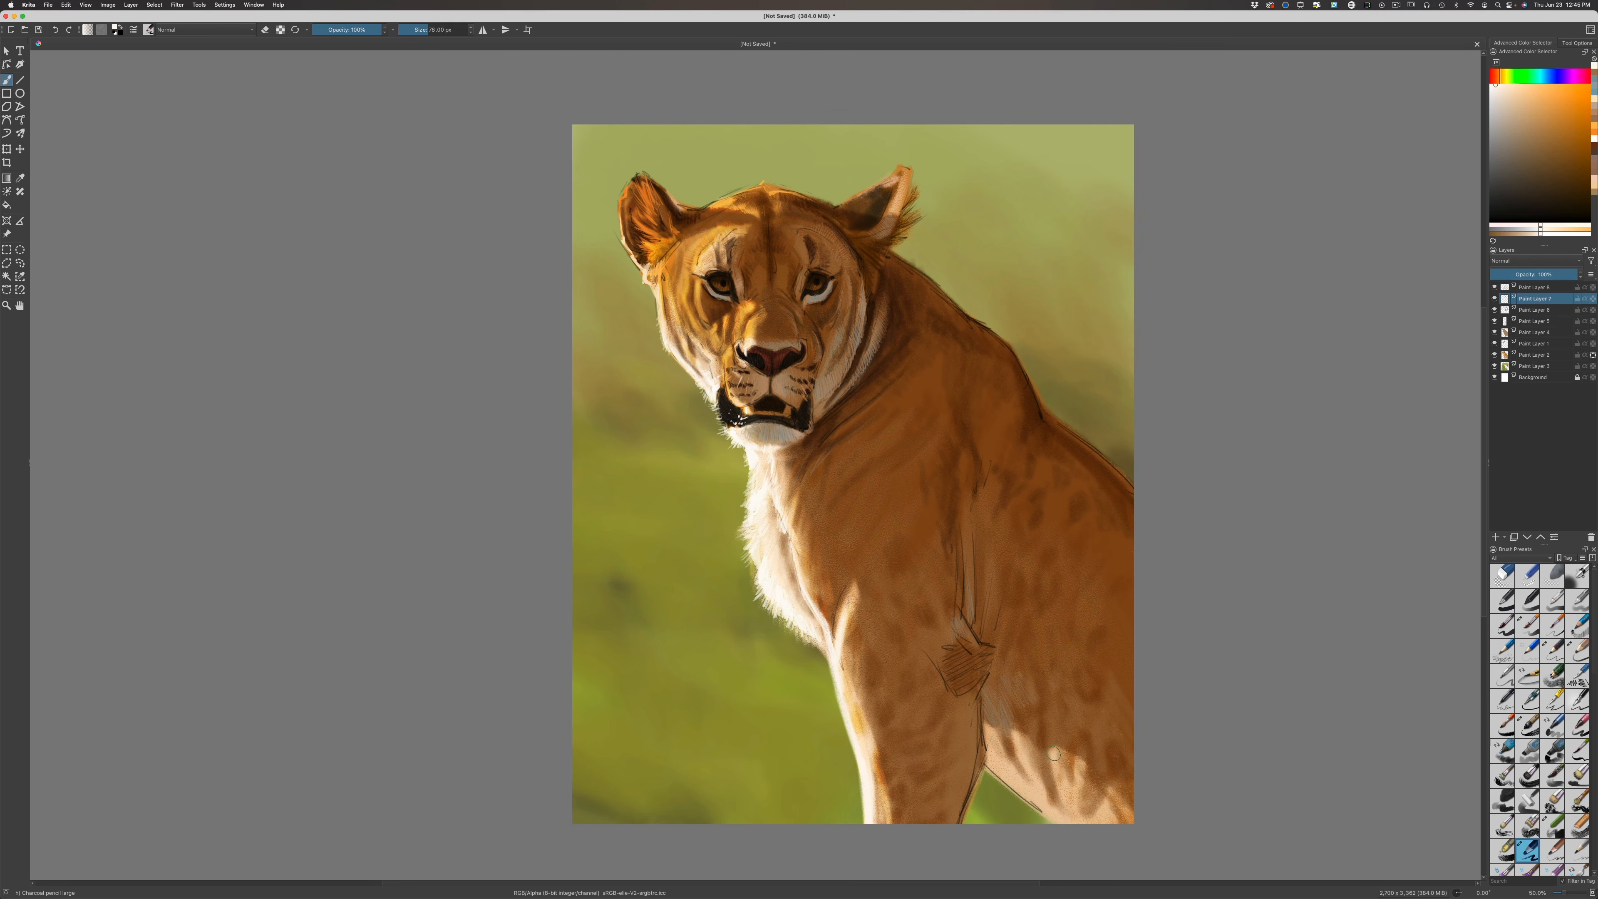
Paint near-white highlight strokes on the sunlit patch of the hind leg behind the front leg
drag(1057, 750, 1060, 811)
drag(1016, 750, 1047, 812)
drag(986, 759, 1013, 786)
drag(986, 731, 991, 770)
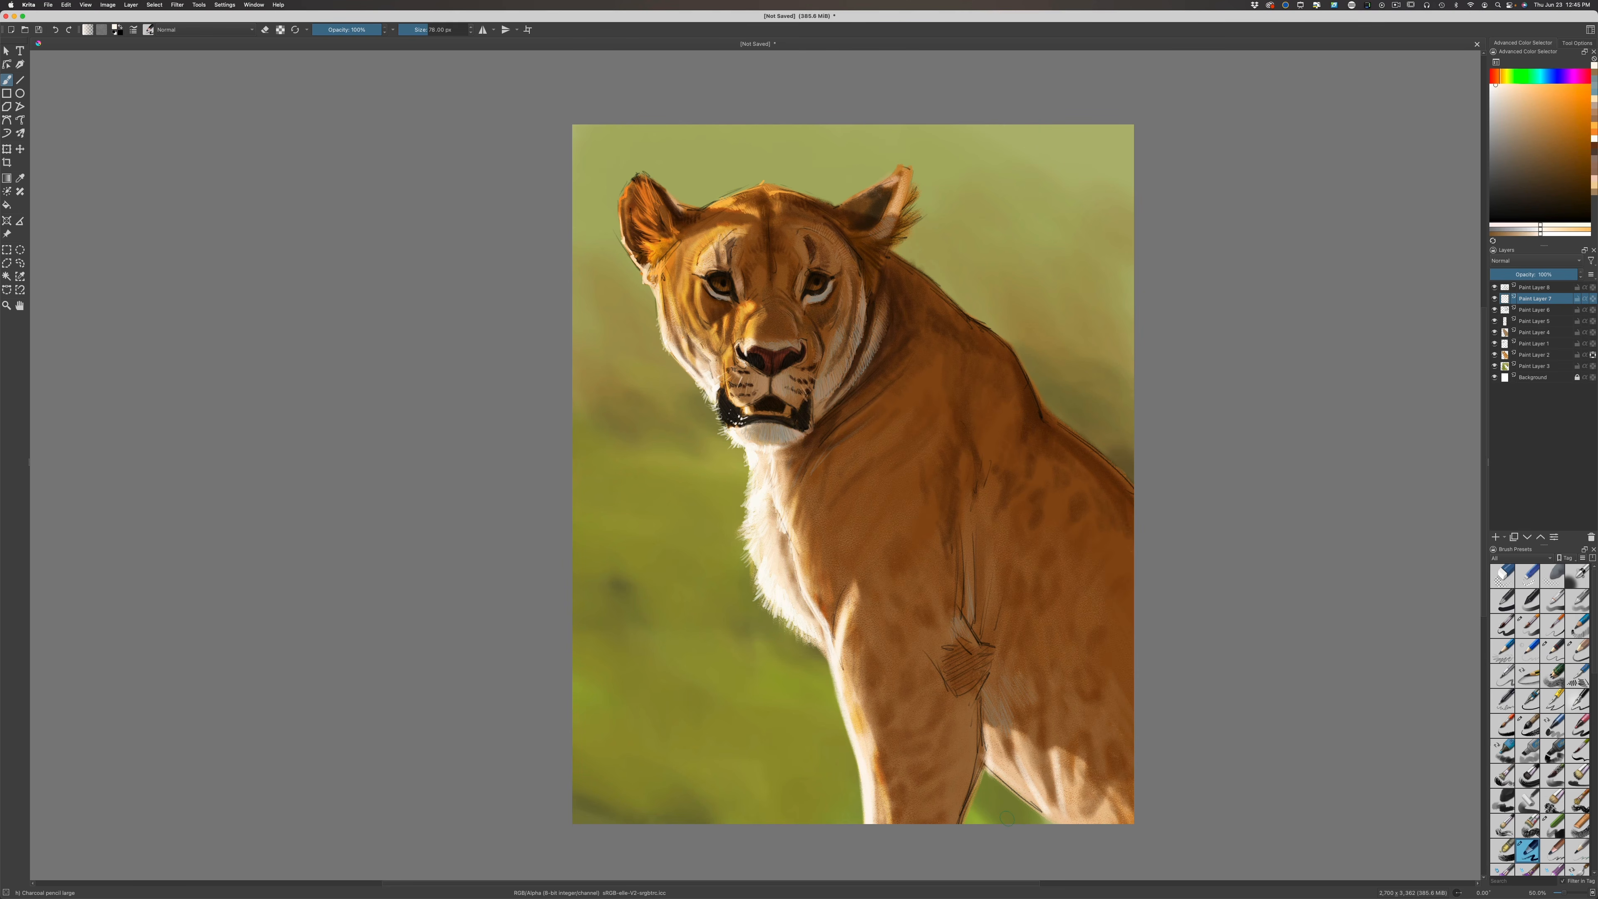
On Paint Layer 8, paint muted brown Multiply shadows along the crease behind the front leg, around the elbow and up to the shoulder
click(1521, 288)
click(1511, 118)
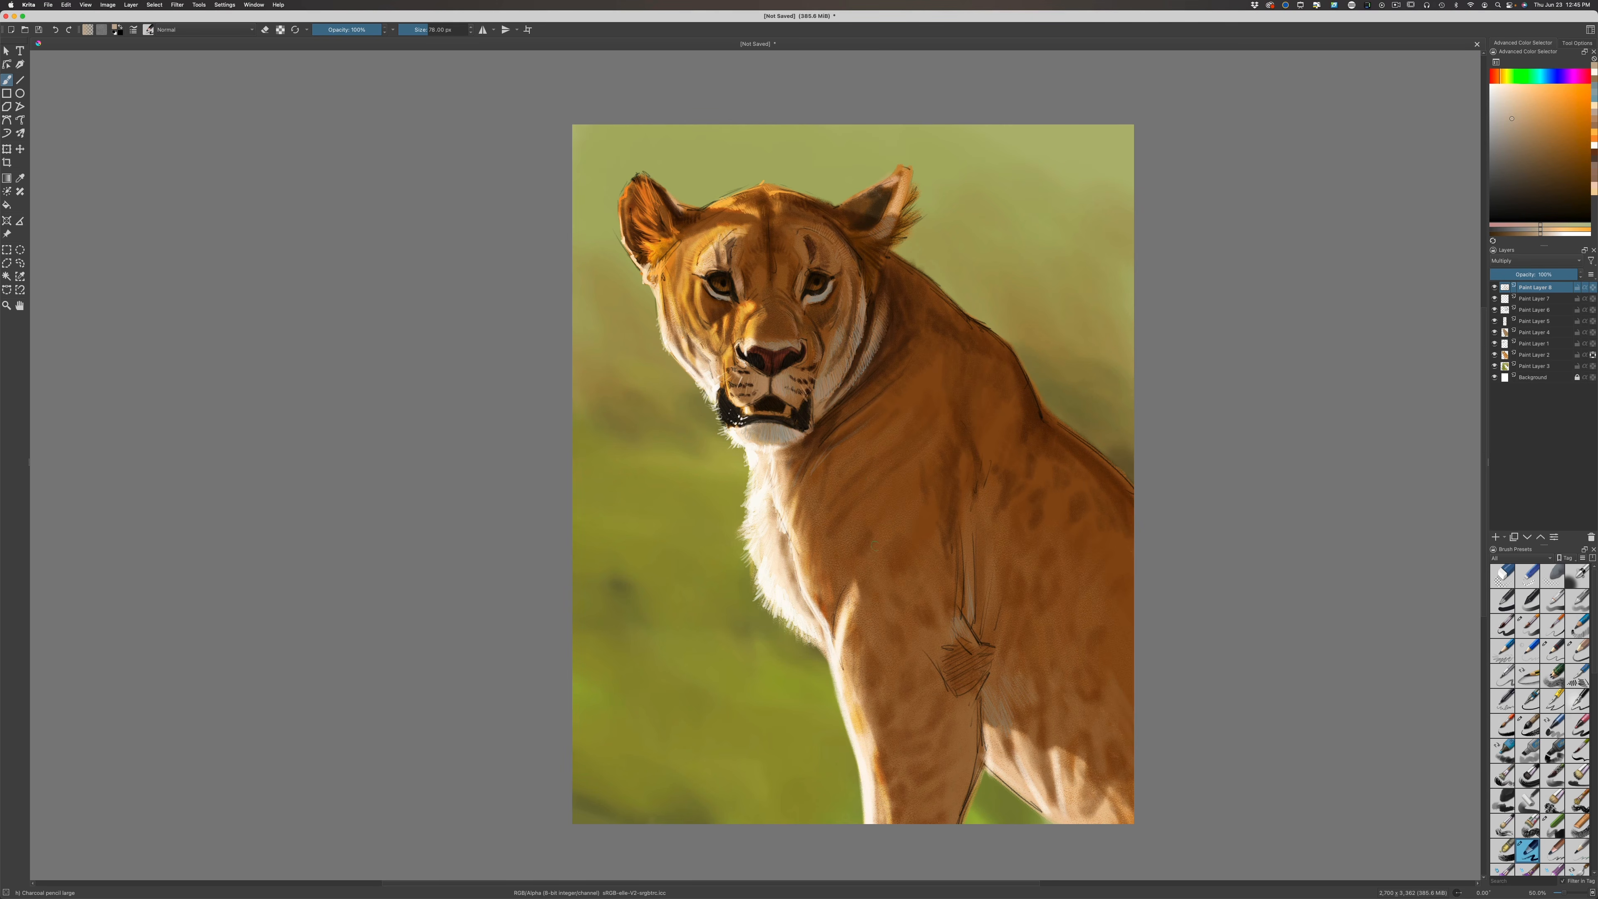
drag(876, 562, 859, 565)
mouse_move(979, 599)
mouse_down()
mouse_move(977, 624)
mouse_move(982, 573)
mouse_move(964, 602)
mouse_move(961, 529)
mouse_up()
click(1521, 158)
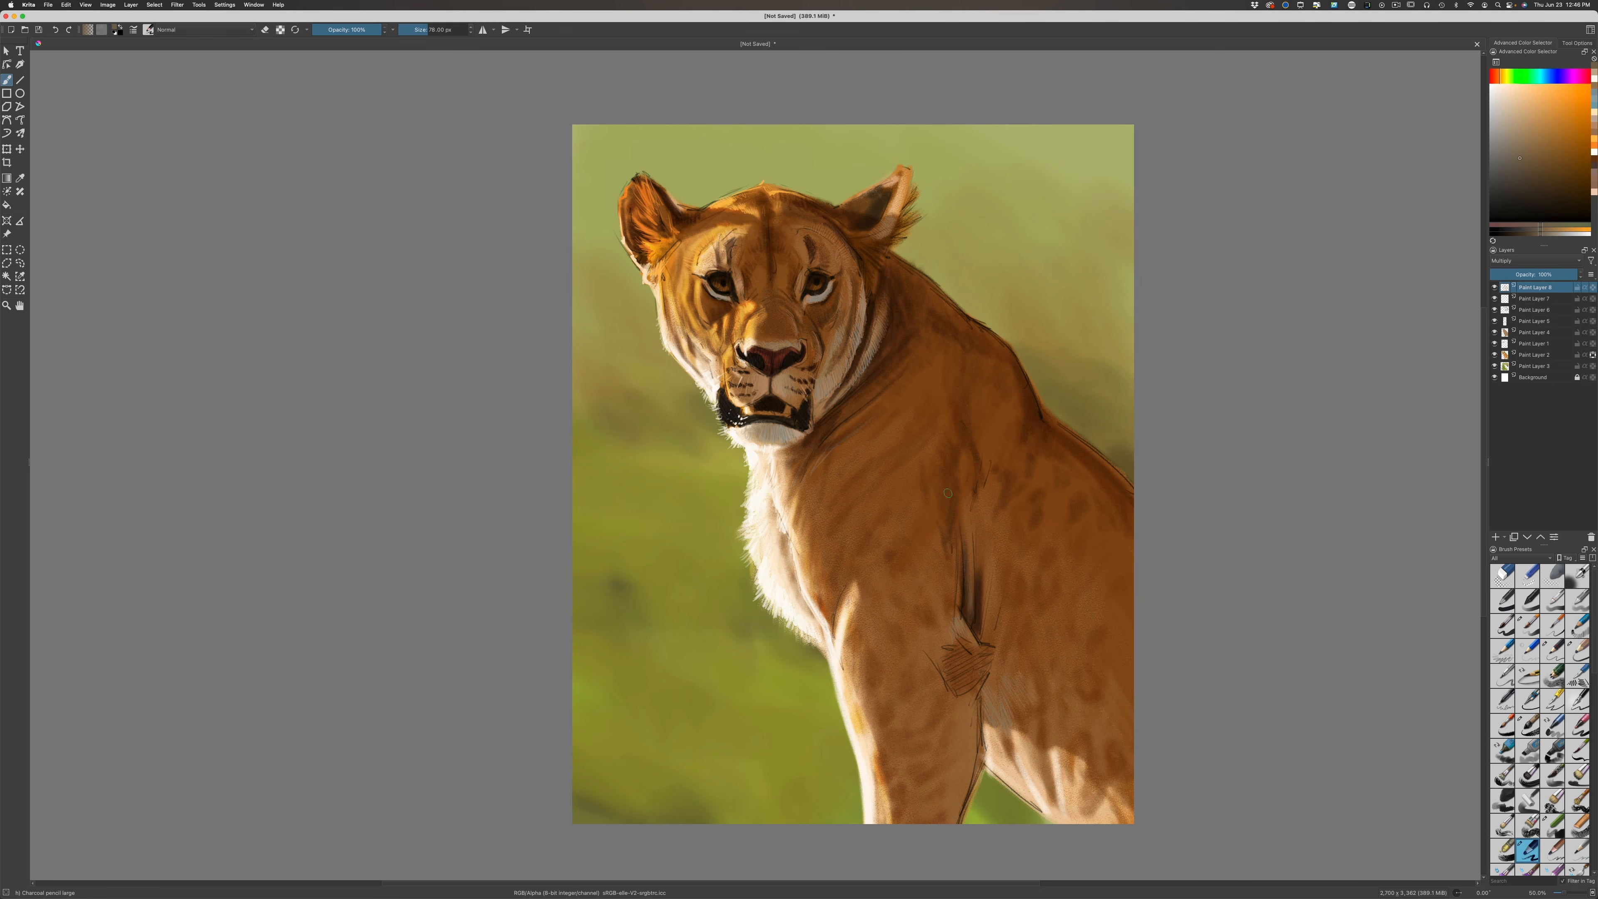
mouse_move(975, 616)
mouse_down()
mouse_move(993, 673)
mouse_move(1001, 643)
mouse_move(993, 682)
mouse_move(1005, 609)
mouse_move(991, 629)
mouse_move(986, 589)
mouse_move(1001, 648)
mouse_move(1023, 593)
mouse_up()
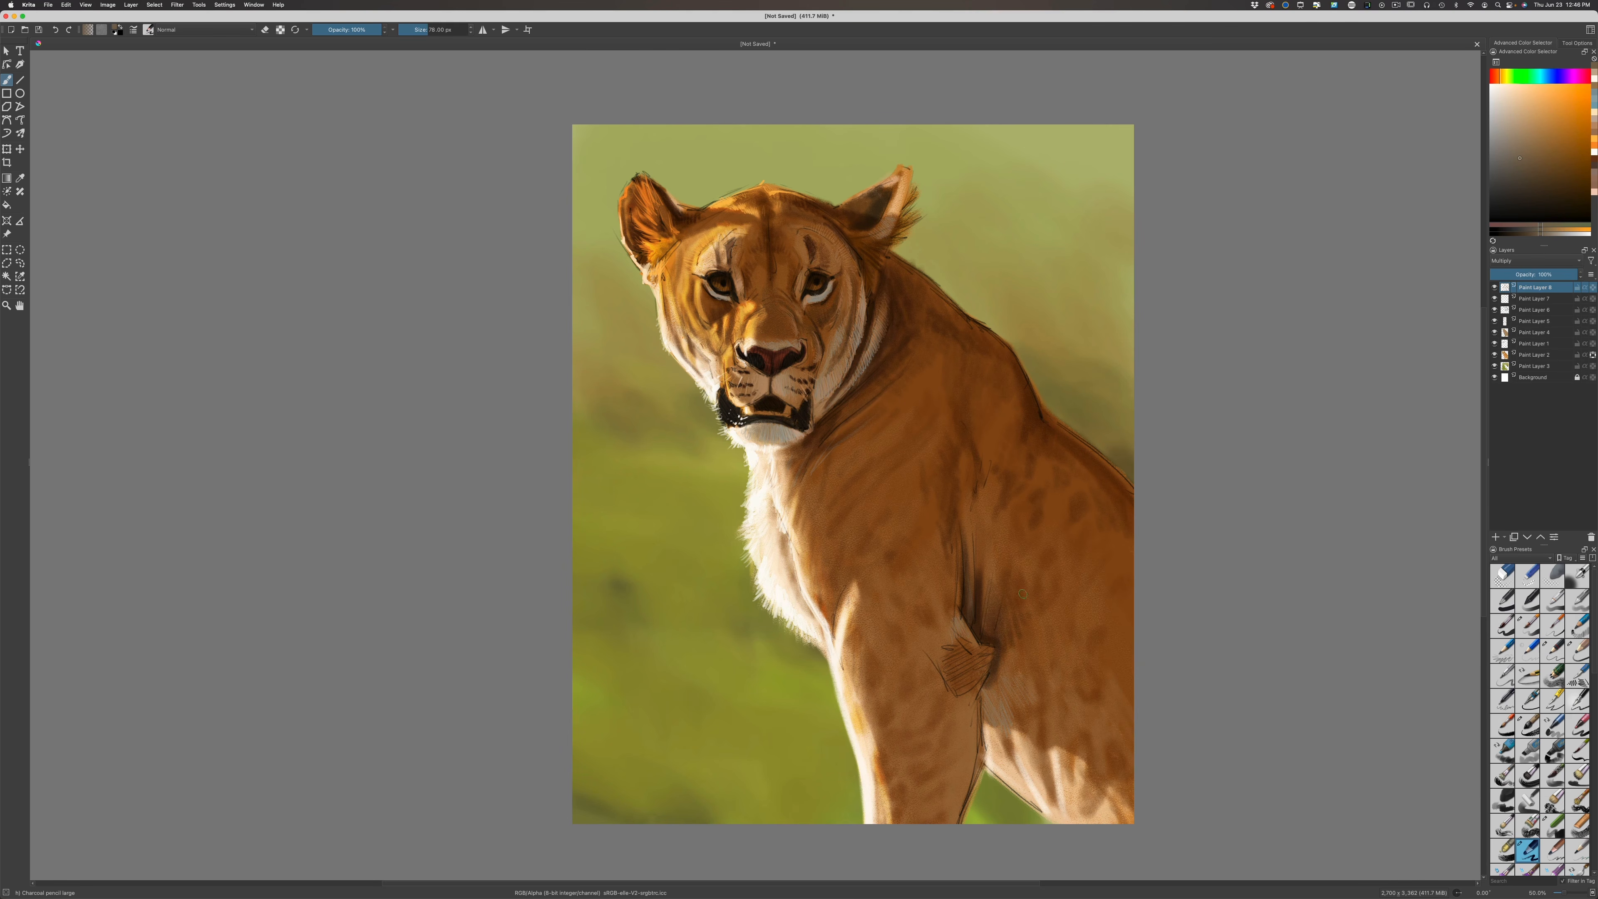
mouse_move(1006, 651)
mouse_down()
mouse_move(1004, 685)
mouse_move(1026, 632)
mouse_move(1019, 675)
mouse_move(994, 668)
mouse_move(983, 688)
mouse_move(1008, 738)
mouse_move(984, 709)
mouse_move(1003, 656)
mouse_move(993, 609)
mouse_move(1026, 686)
mouse_move(1026, 617)
mouse_move(1035, 668)
mouse_up()
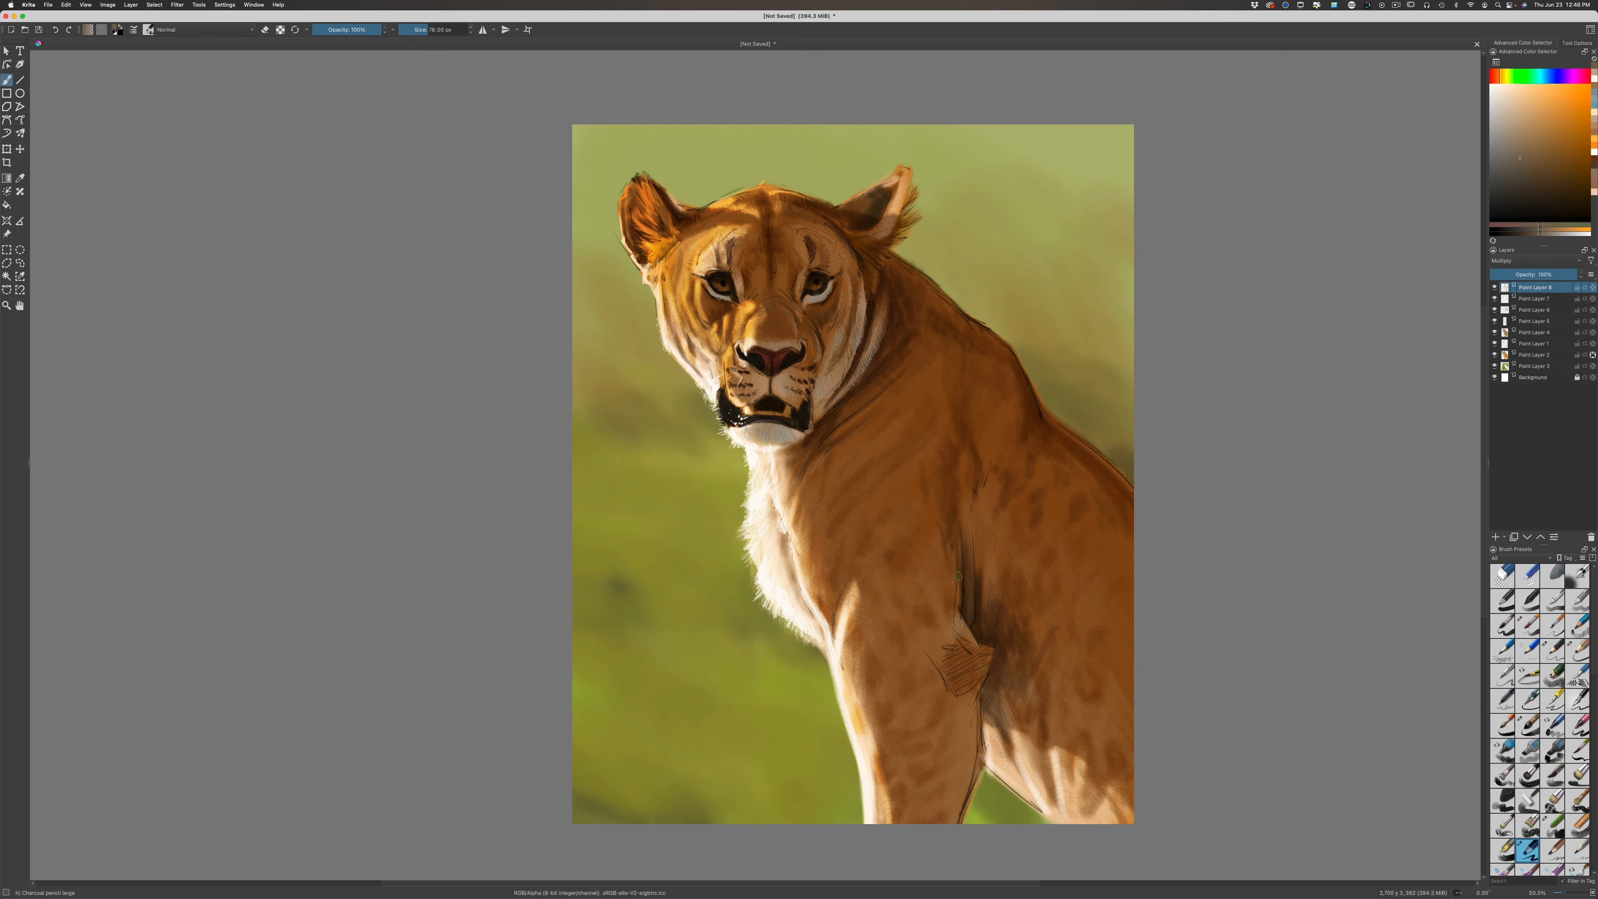
drag(957, 576, 960, 614)
drag(943, 526, 936, 513)
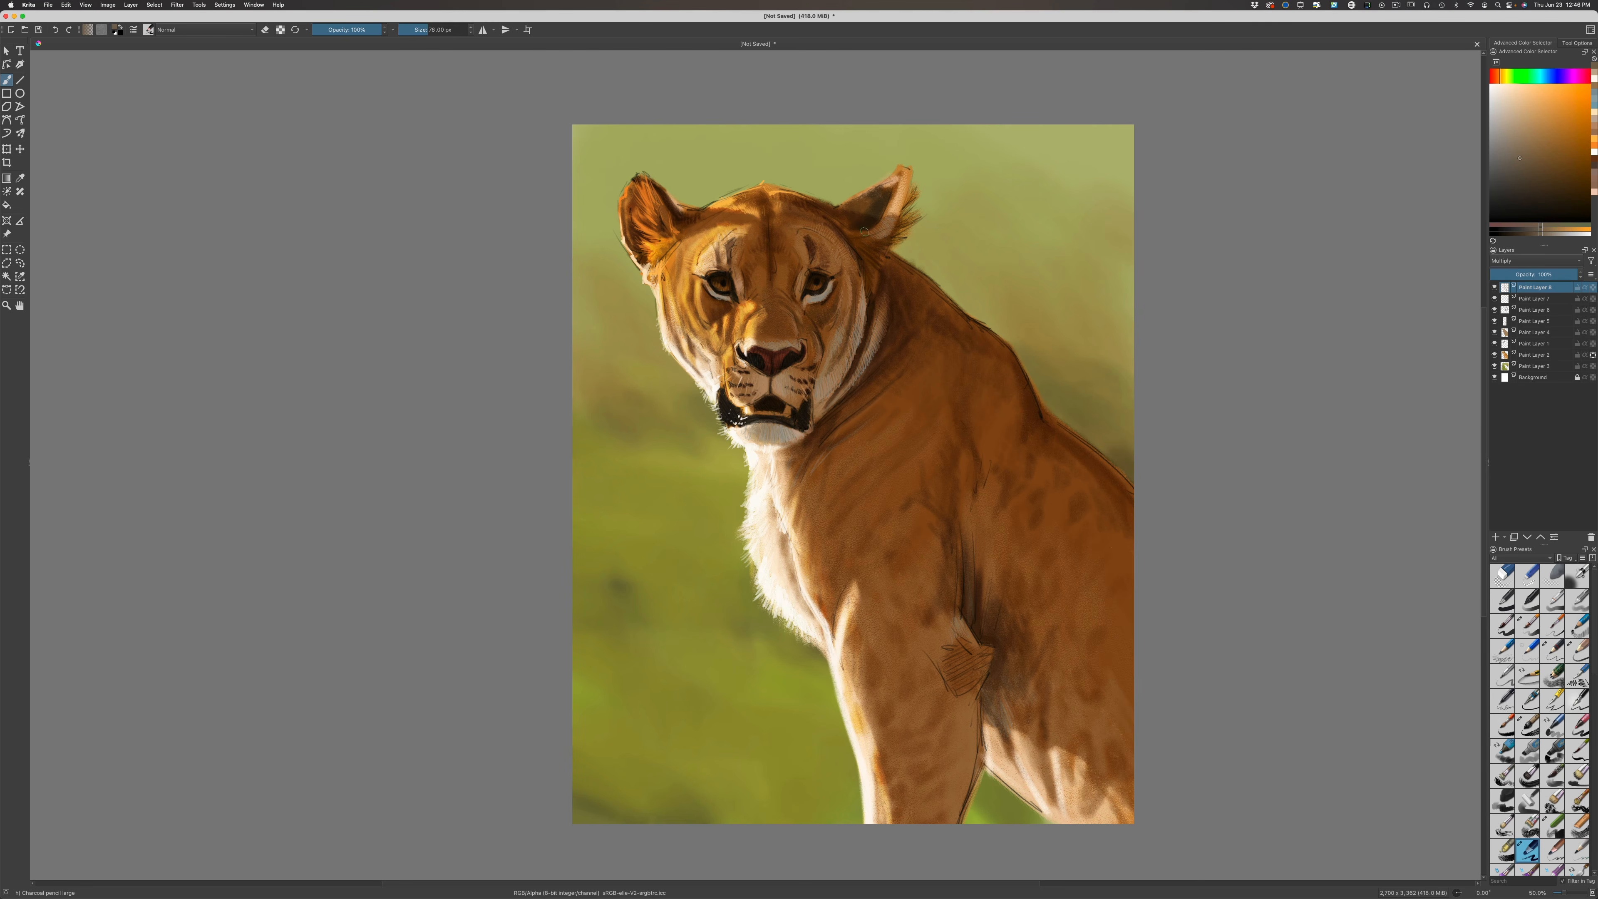
Deepen the Multiply shadows on the lioness's forehead, nose bridge, shaded cheek and muzzle
drag(840, 241, 803, 212)
mouse_move(752, 218)
mouse_down()
mouse_move(687, 221)
mouse_move(735, 214)
mouse_move(698, 222)
mouse_move(767, 235)
mouse_move(787, 270)
mouse_move(757, 259)
mouse_move(780, 302)
mouse_move(761, 307)
mouse_move(759, 340)
mouse_move(774, 320)
mouse_move(796, 327)
mouse_move(780, 331)
mouse_up()
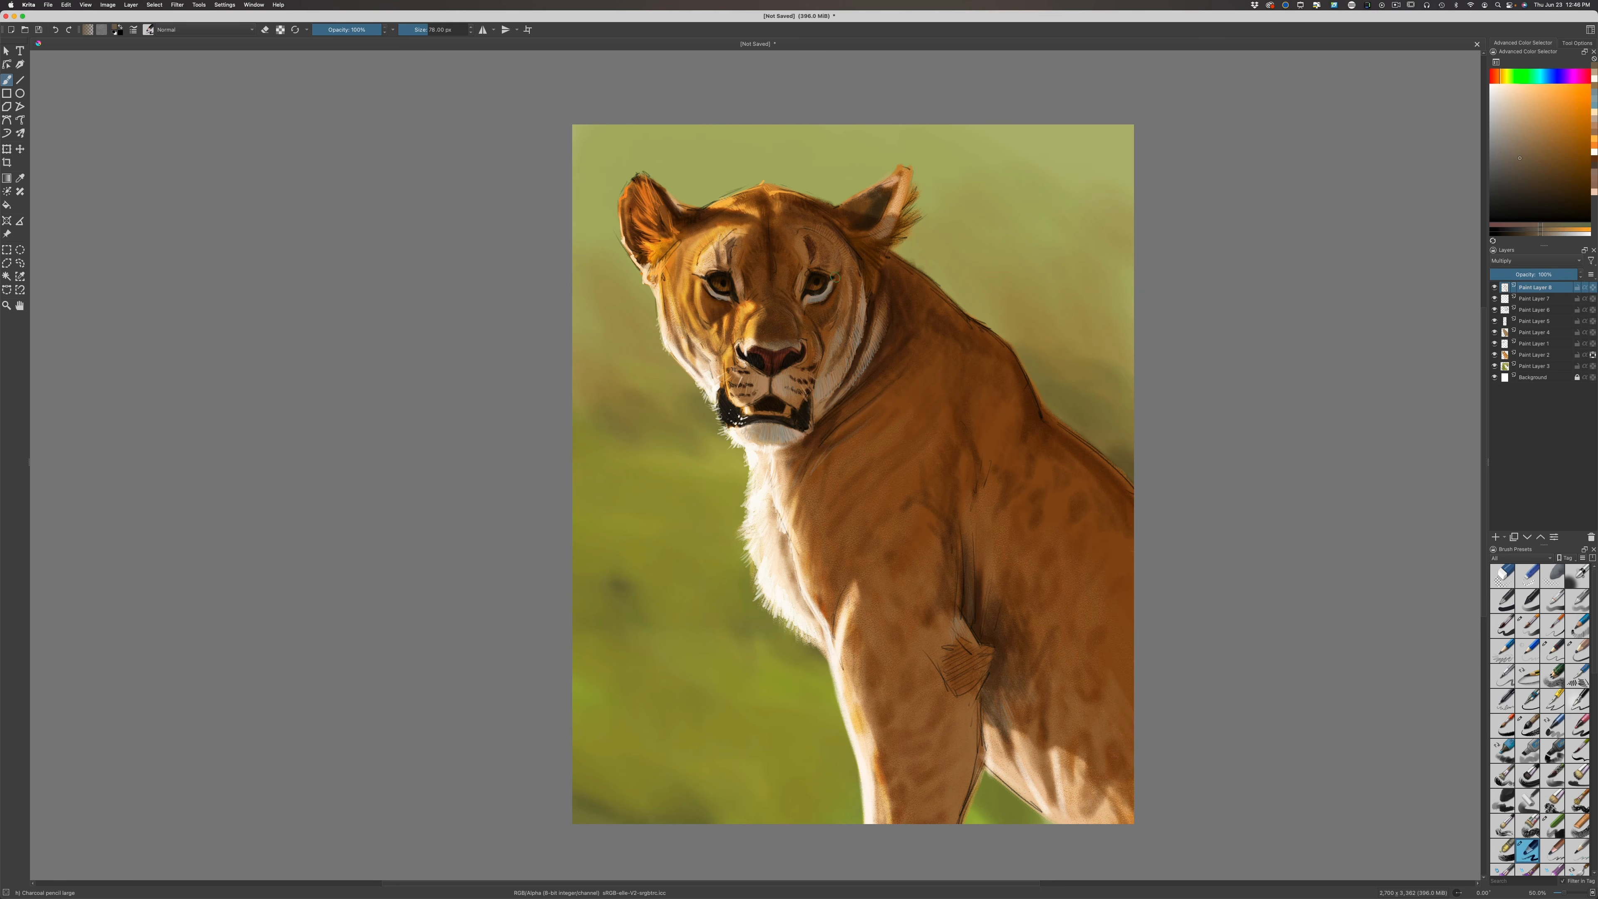
mouse_move(806, 269)
mouse_down()
mouse_move(801, 282)
mouse_move(828, 272)
mouse_move(849, 330)
mouse_move(836, 349)
mouse_up()
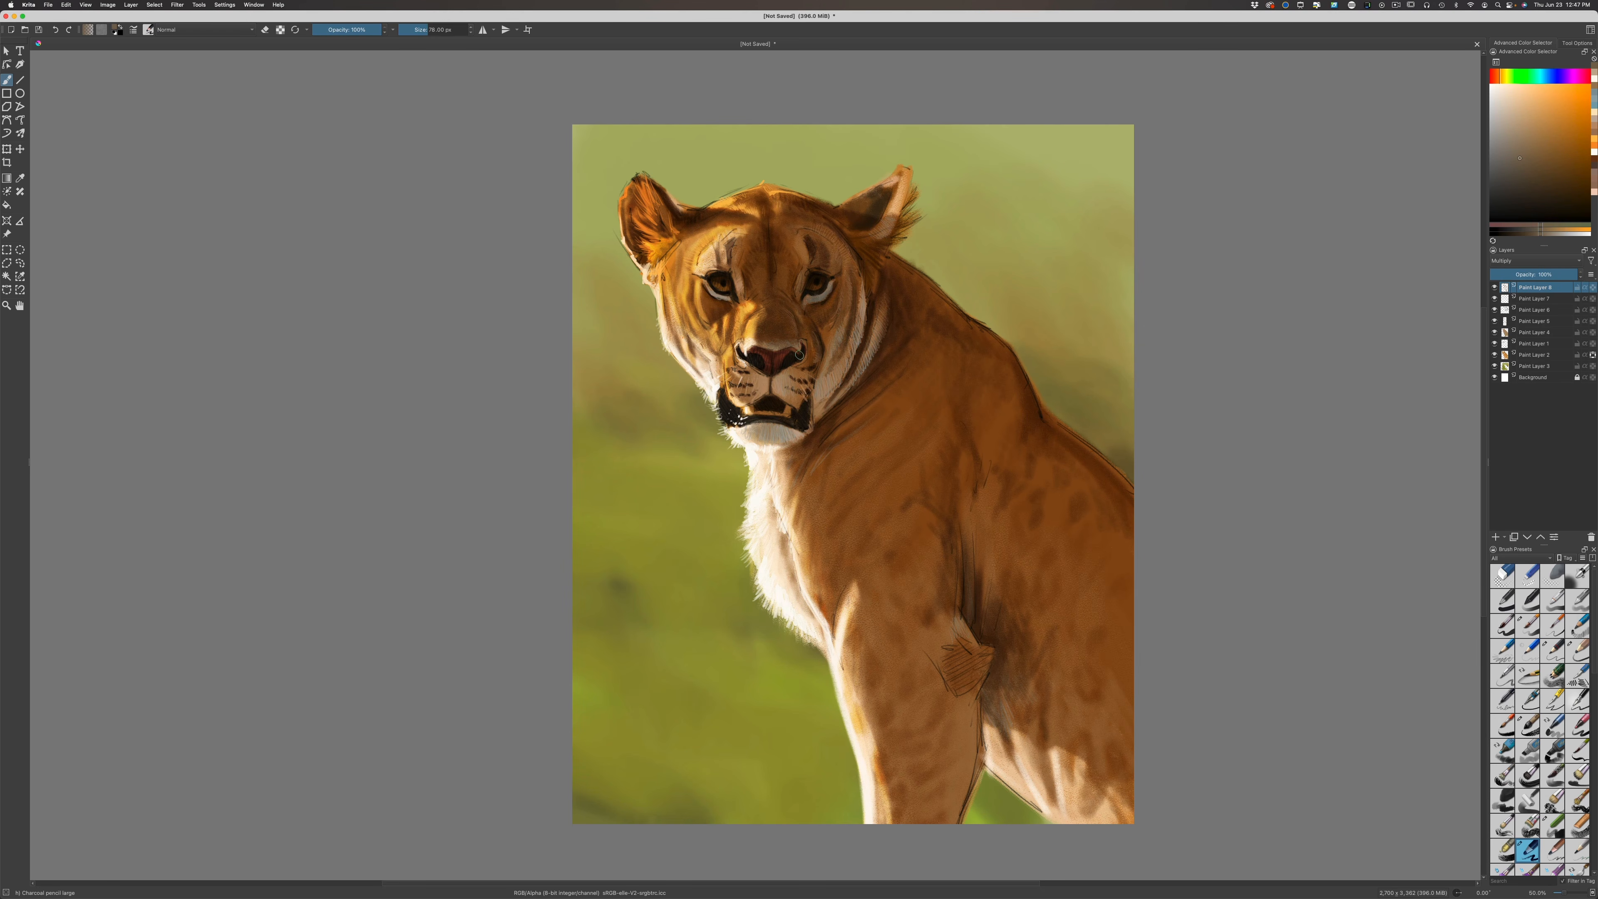
drag(800, 373, 794, 385)
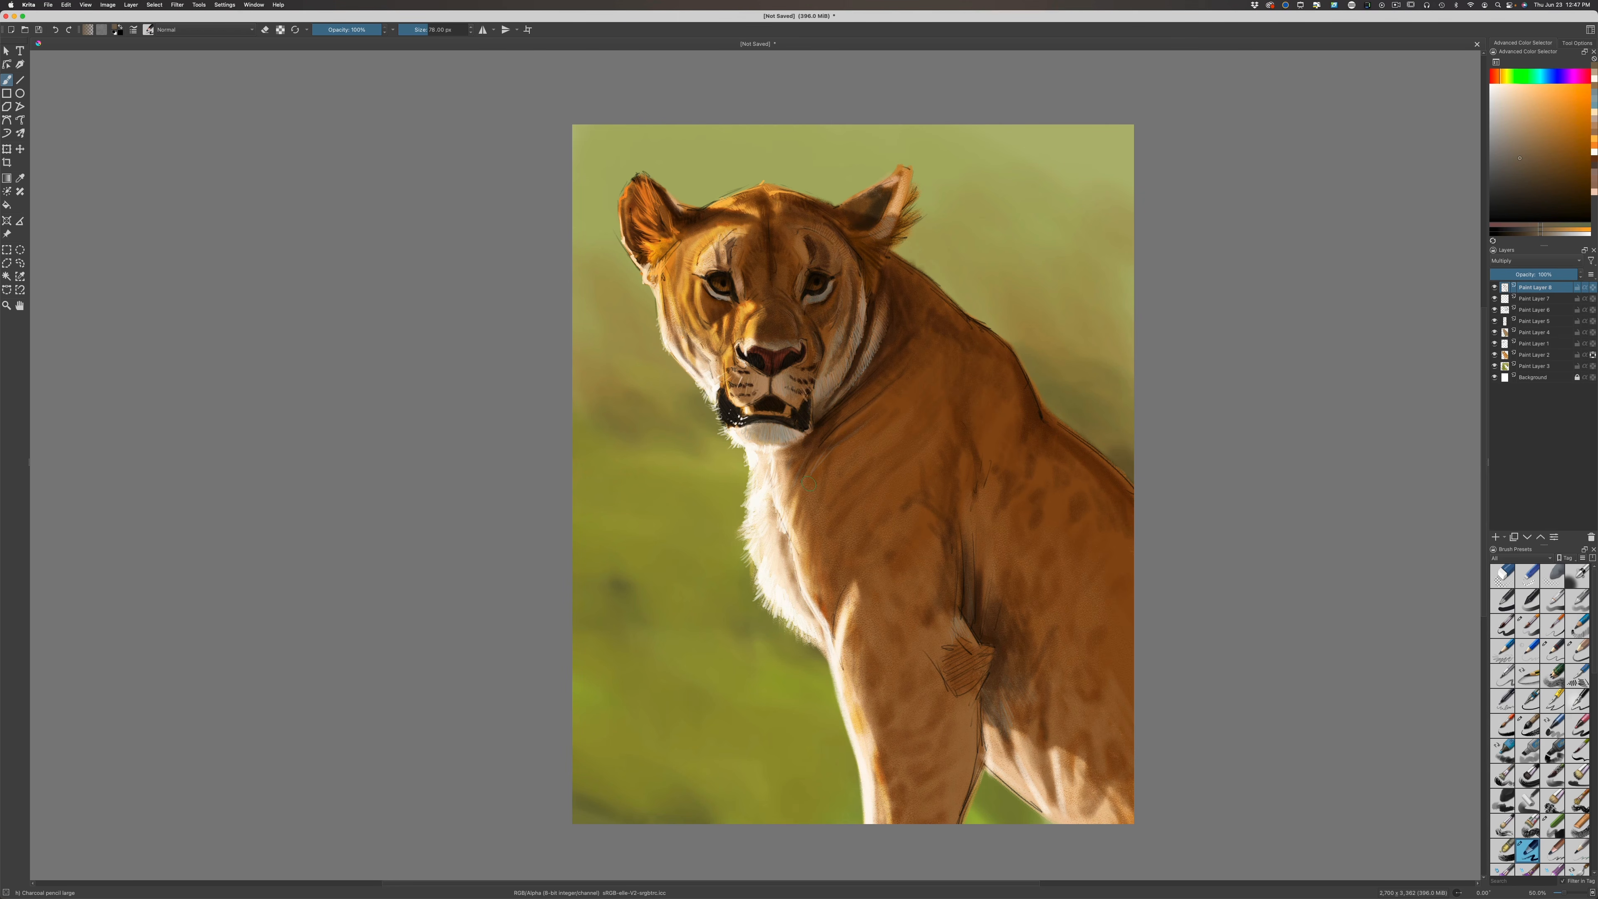
Add a new paint layer above Paint Layer 8 and set up the Ink-7 Brush Rough at a smaller size with a light orange colour
click(1496, 537)
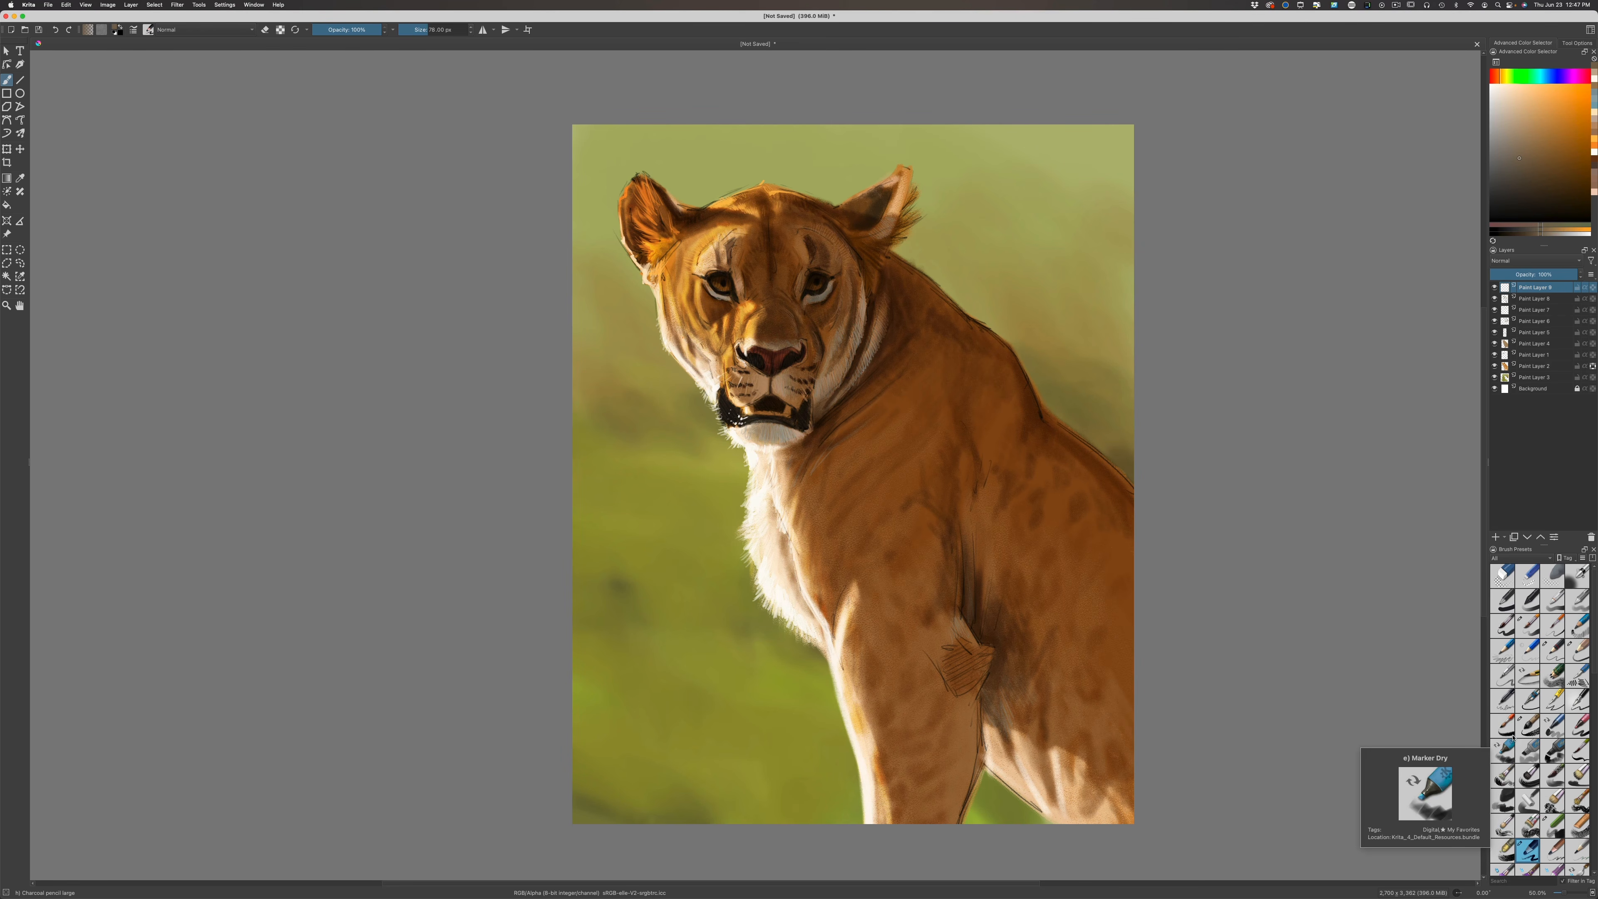
click(1498, 729)
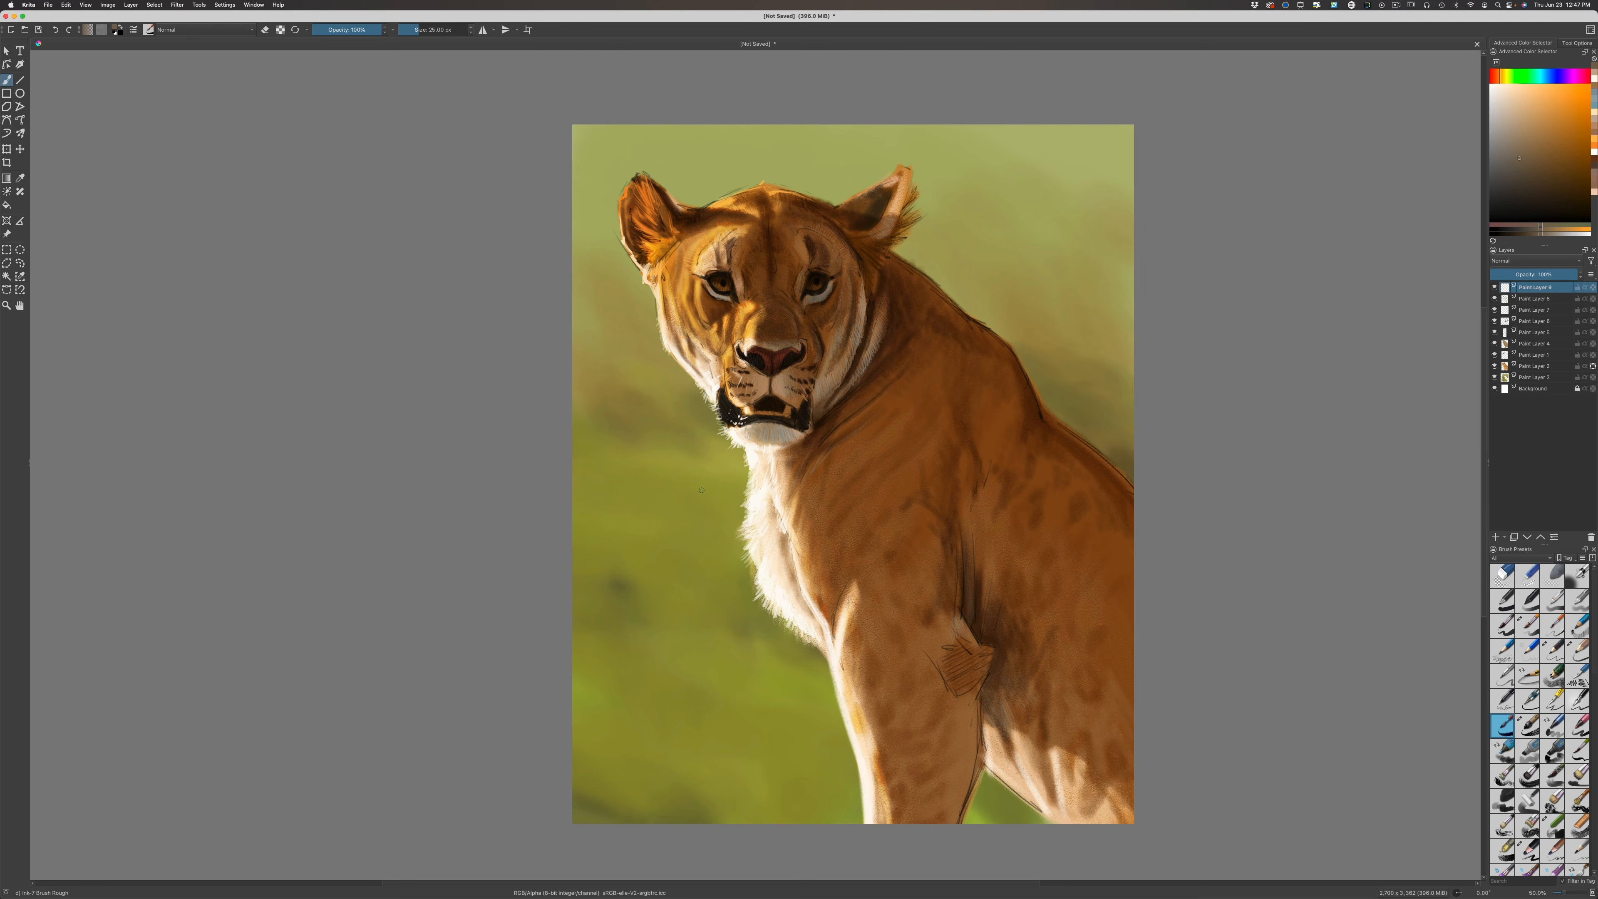
key(bracketleft)
click(1521, 91)
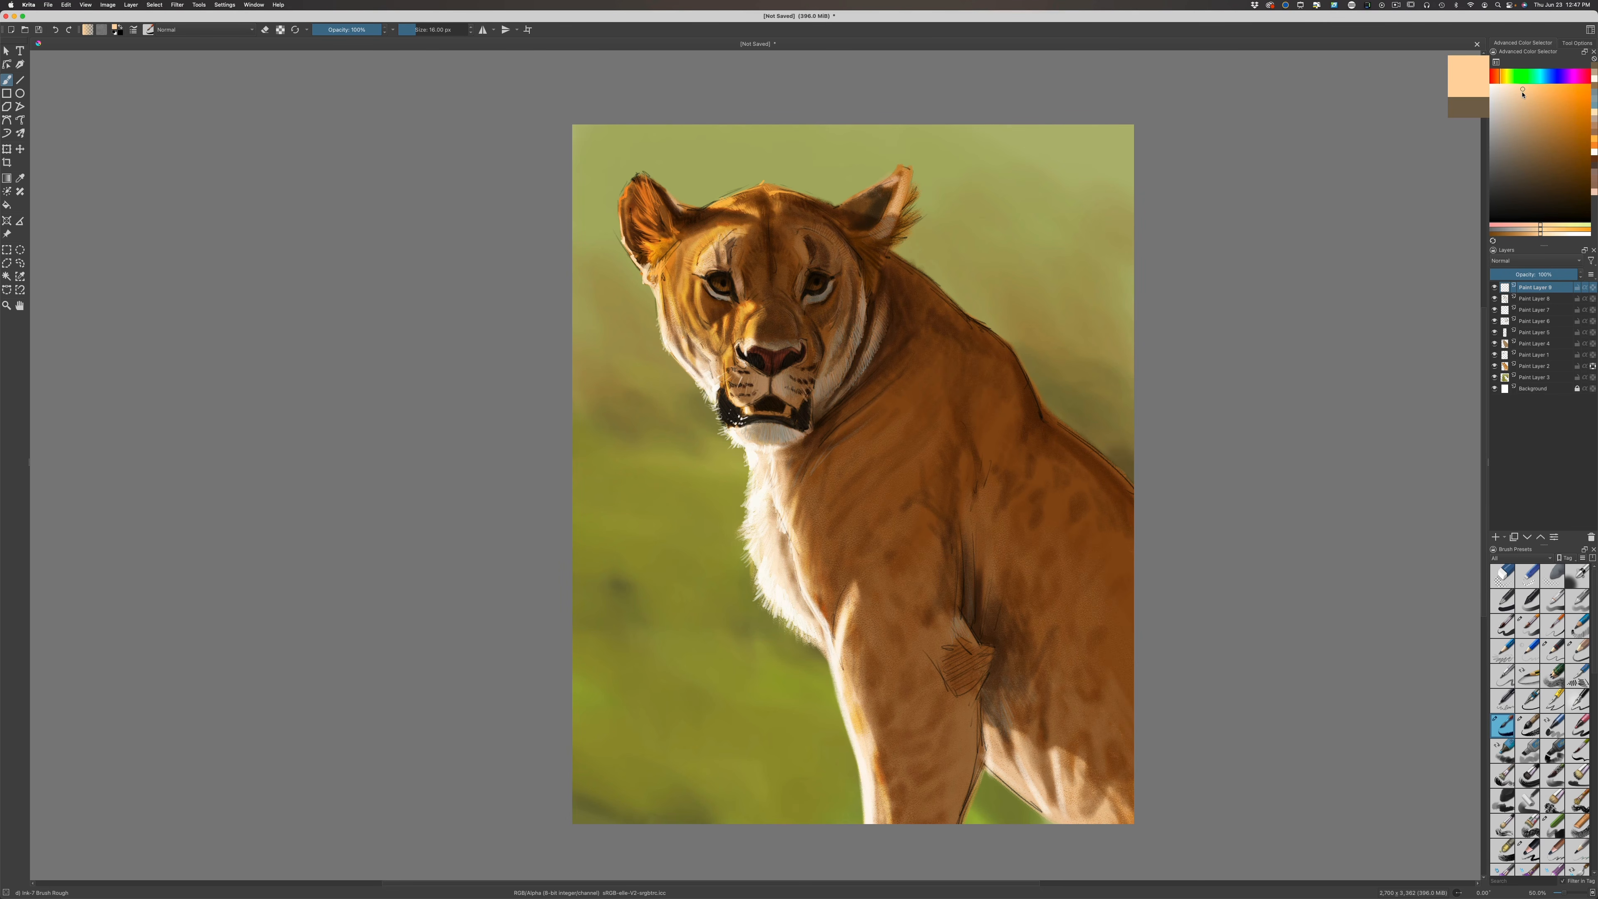
click(1523, 93)
click(1531, 95)
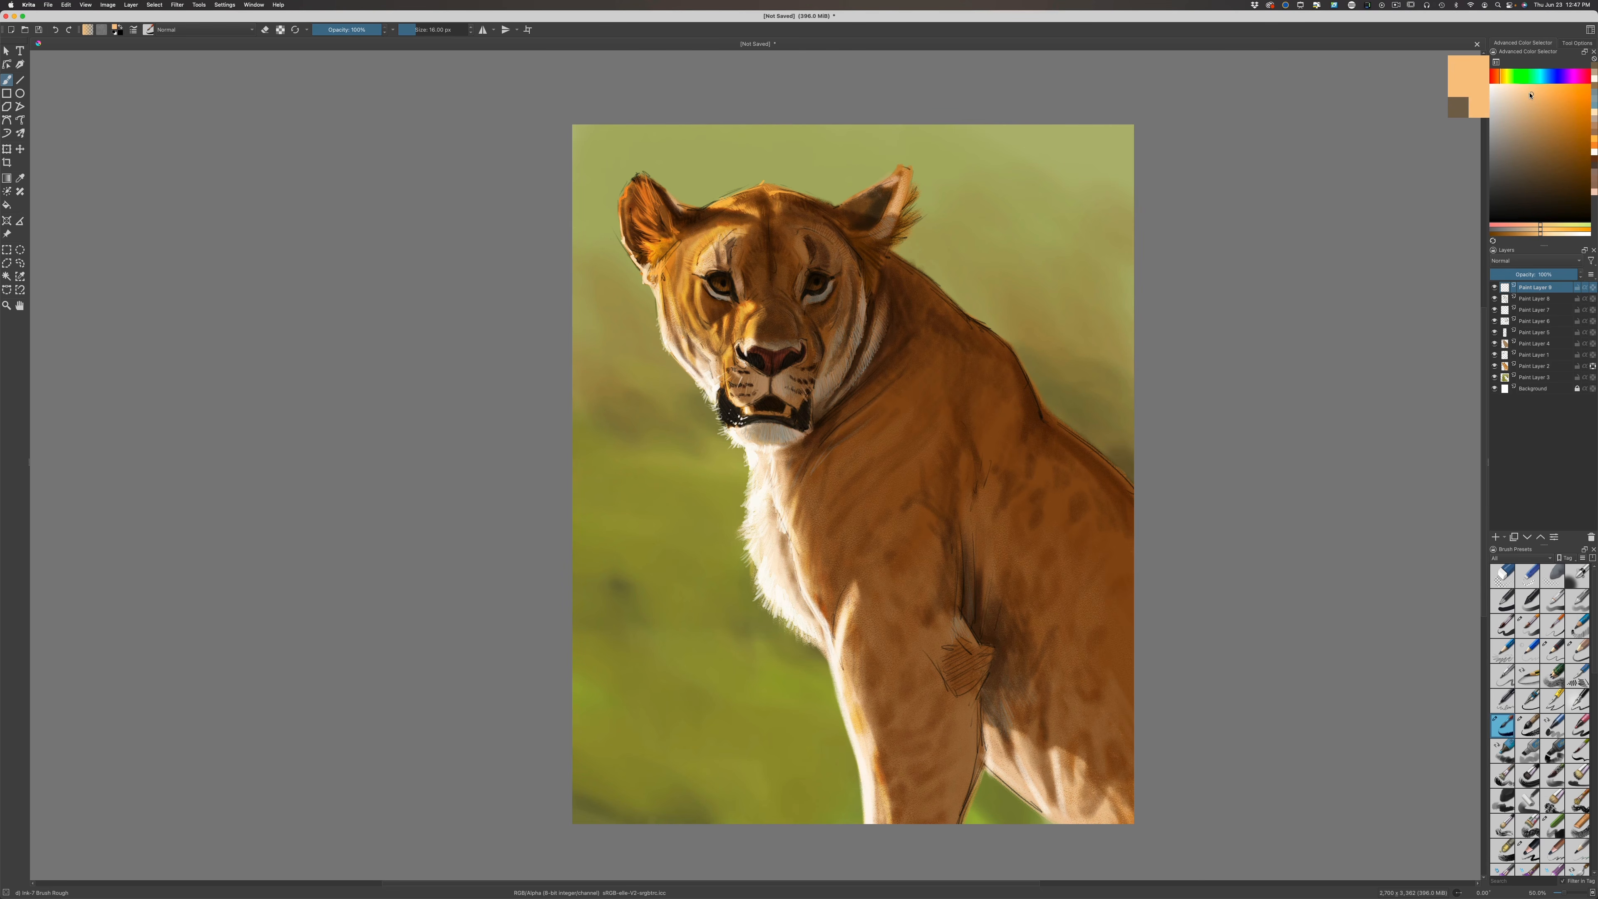
drag(444, 521, 476, 450)
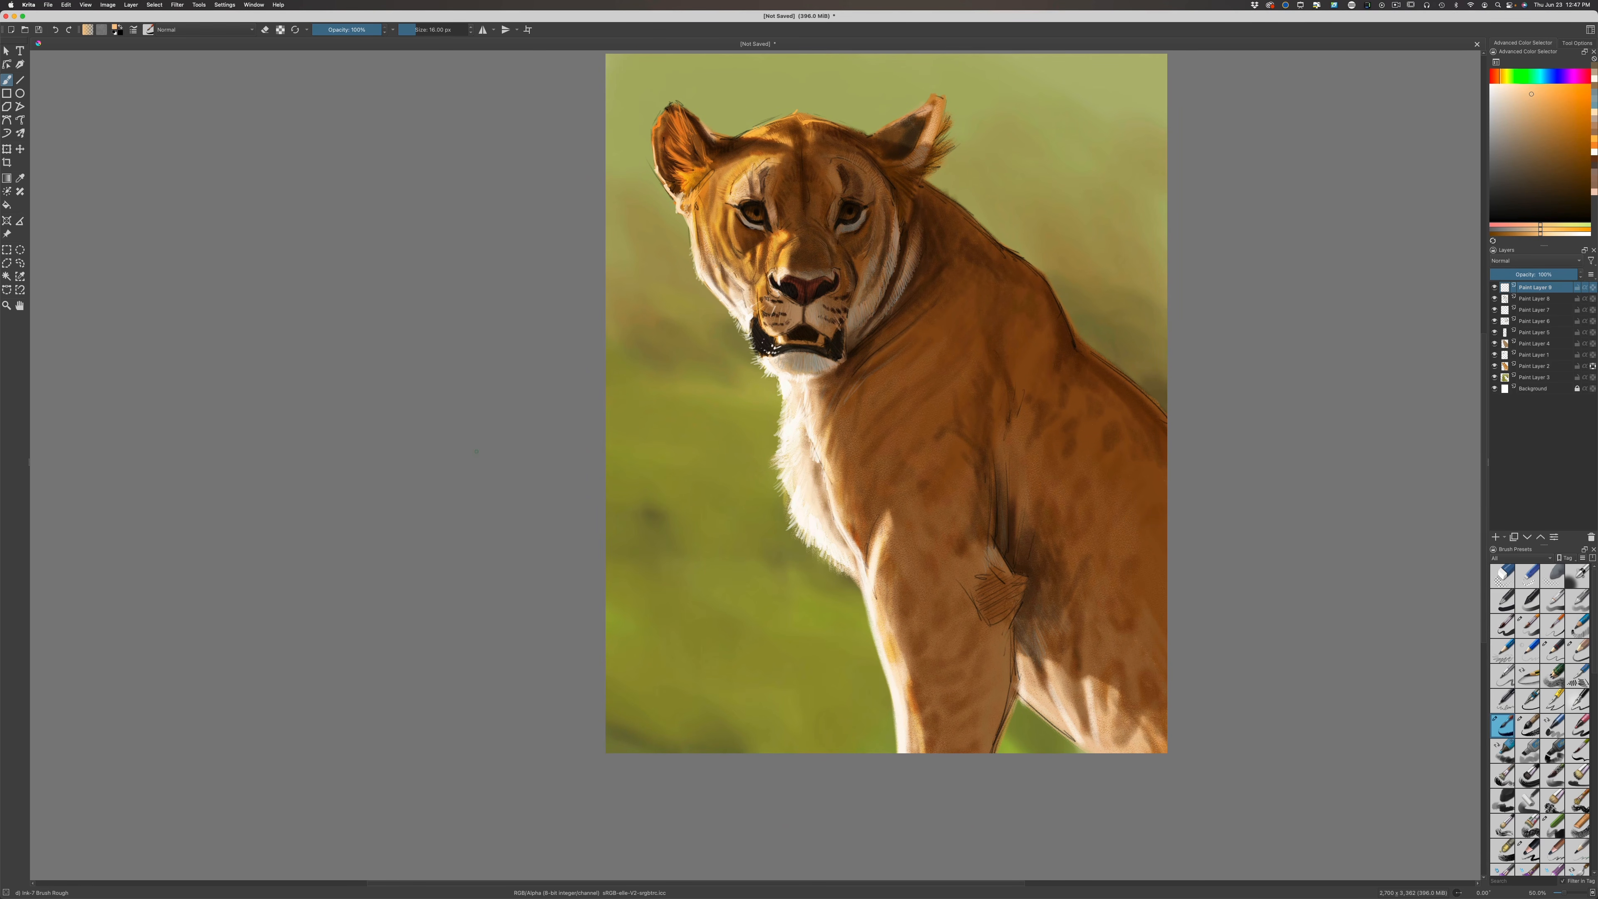
drag(865, 760, 816, 636)
key(bracketright)
drag(803, 659, 686, 592)
key(super+z)
key(super+z)
With the Basic-5 Size Opacity brush, paint light orange grass blades in the foreground beside the front leg, one arching toward the canvas edge
click(1527, 629)
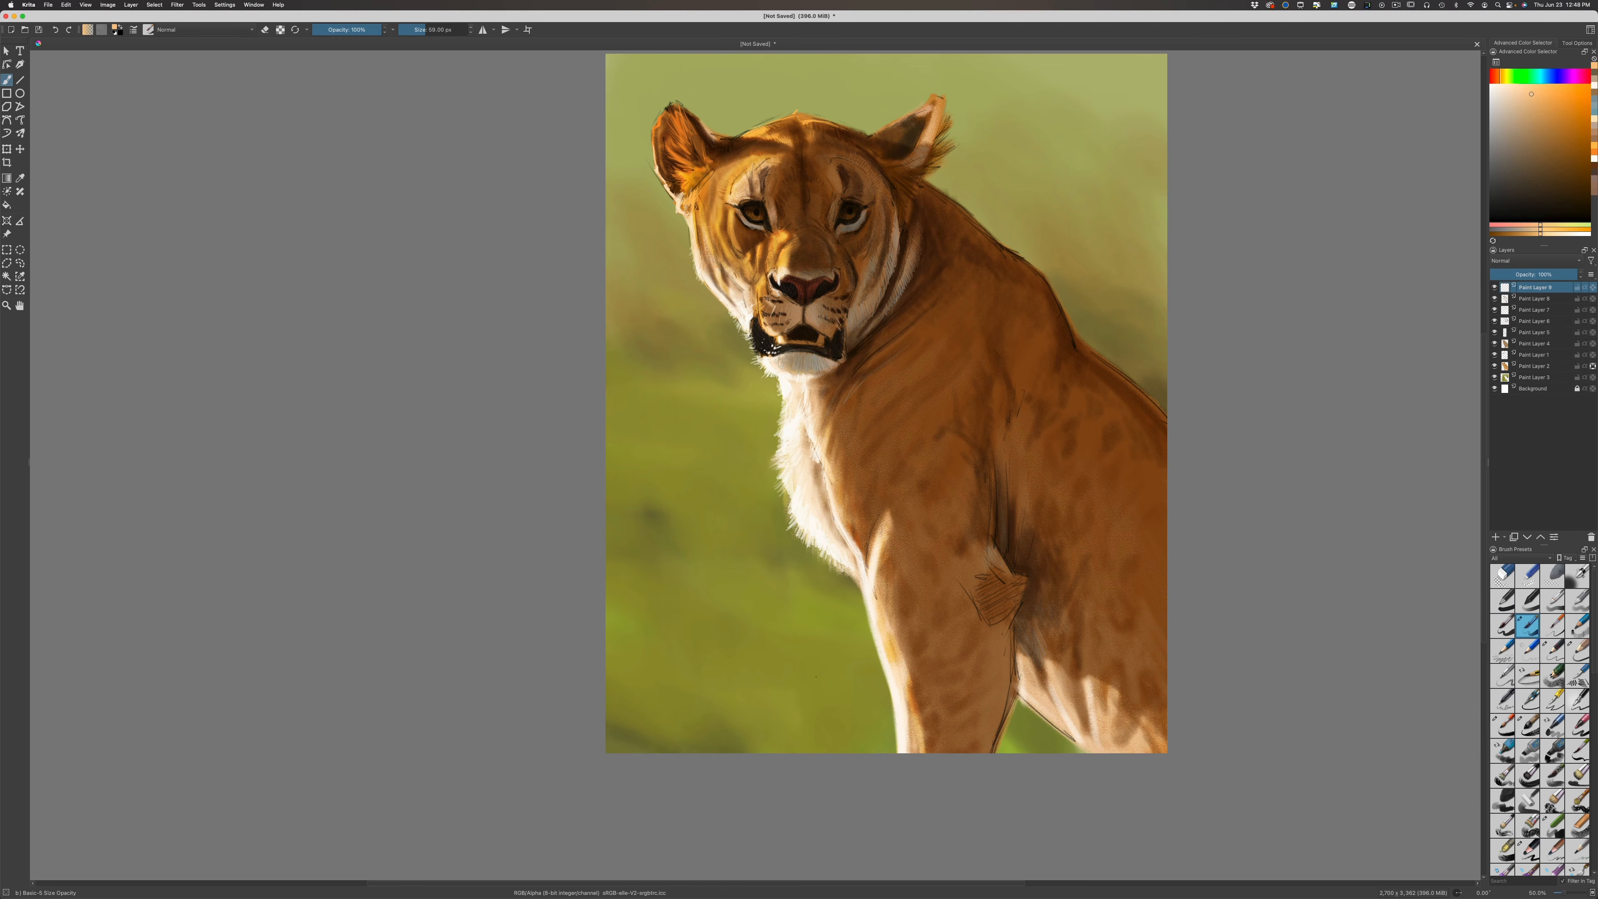
drag(859, 750, 779, 607)
mouse_move(736, 556)
mouse_down()
mouse_move(767, 605)
mouse_move(728, 550)
mouse_up()
key(bracketleft)
mouse_move(798, 628)
mouse_down()
mouse_move(775, 608)
mouse_move(766, 637)
mouse_up()
mouse_move(900, 730)
mouse_down()
mouse_move(770, 639)
mouse_move(605, 628)
mouse_up()
mouse_move(850, 749)
mouse_down()
mouse_move(773, 687)
mouse_move(805, 706)
mouse_move(709, 577)
mouse_up()
drag(821, 754, 755, 644)
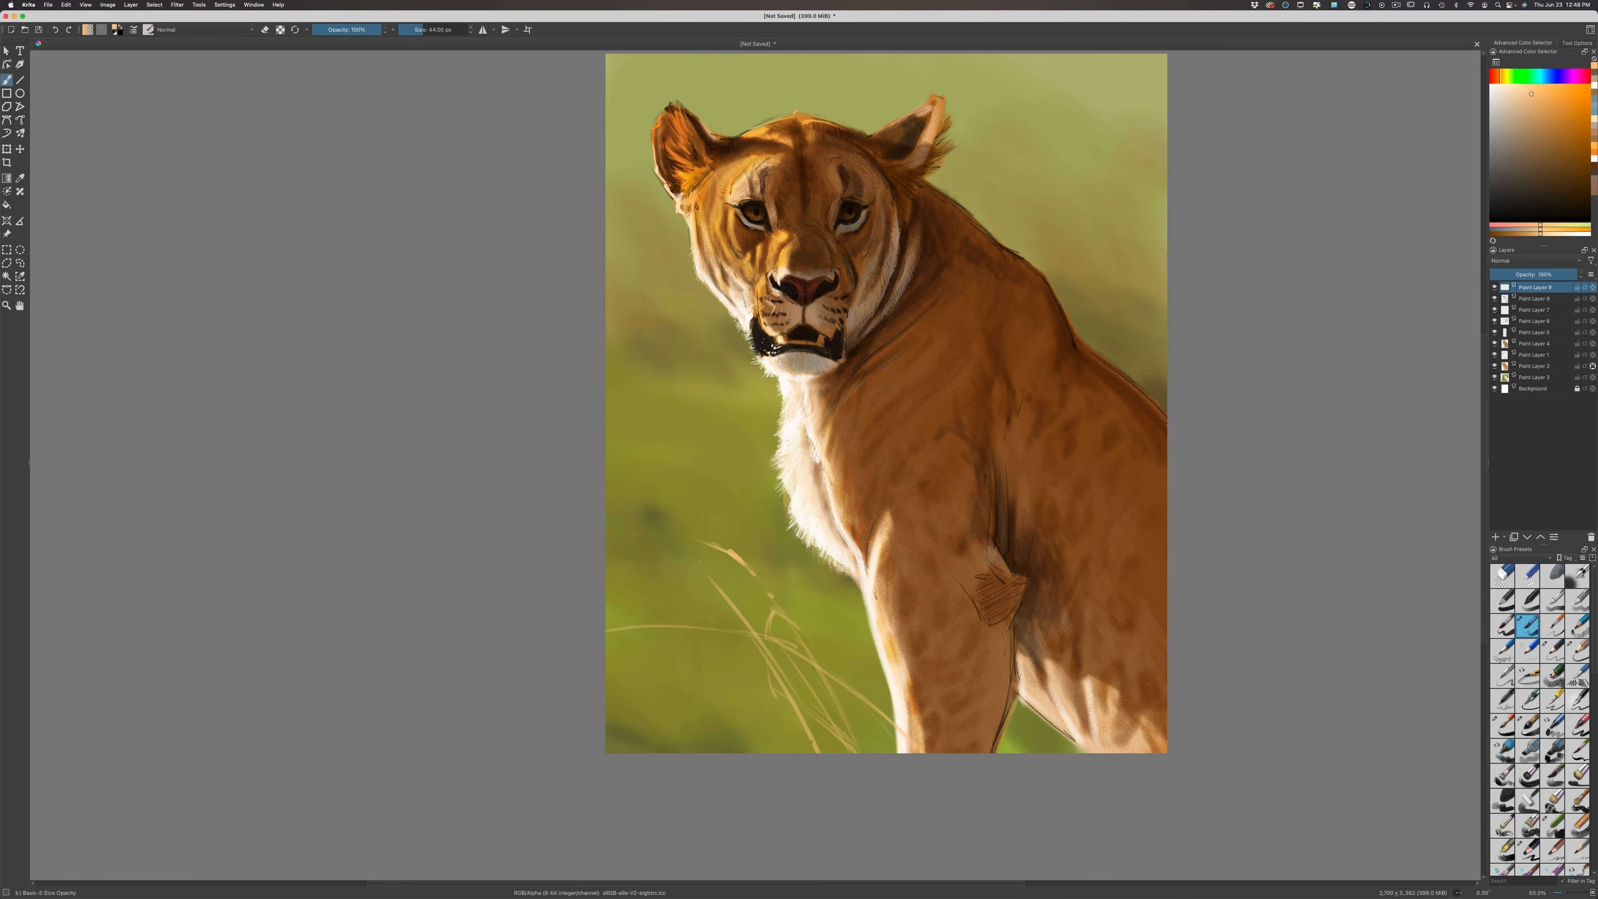
mouse_move(814, 746)
mouse_down()
mouse_move(740, 619)
mouse_move(647, 531)
mouse_up()
With a smaller brush, detail the existing grass and paint a seed-headed stalk and a curved blade crossing the front leg
key(bracketleft)
key(bracketleft)
key(bracketleft)
key(bracketleft)
key(bracketleft)
drag(704, 582, 775, 674)
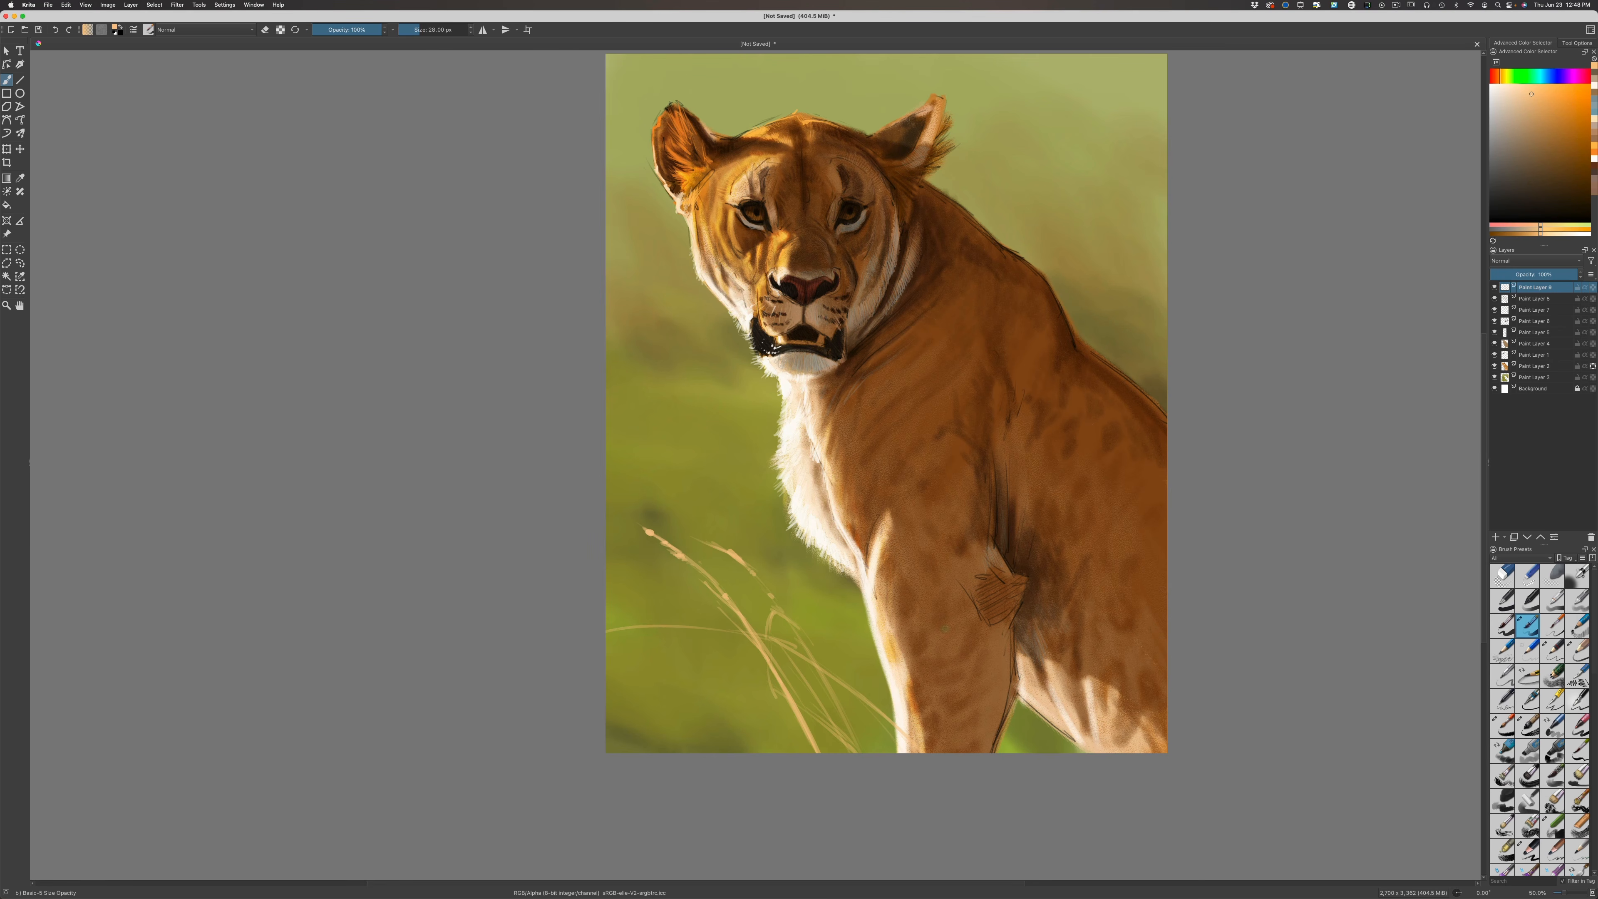
drag(912, 582, 992, 753)
drag(919, 592, 931, 606)
mouse_move(1025, 753)
mouse_down()
mouse_move(912, 700)
mouse_move(855, 752)
mouse_up()
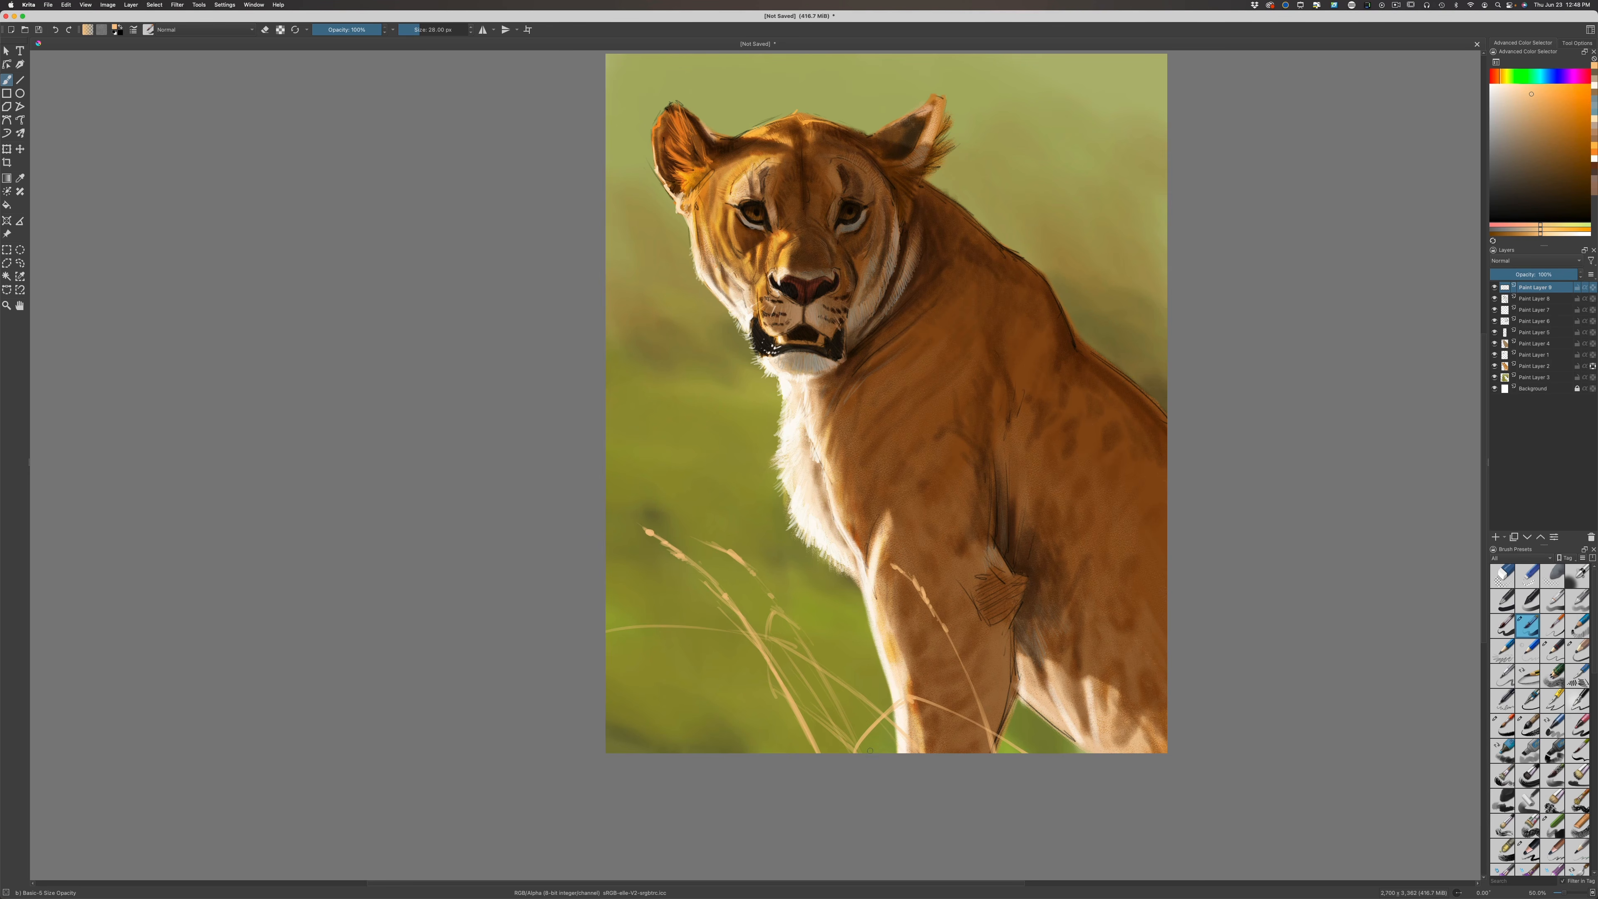
Paint more thin grass blades and a seed-headed stalk around the base of the front leg
mouse_move(910, 698)
mouse_down()
mouse_move(990, 716)
mouse_move(1022, 749)
mouse_up()
drag(832, 642, 876, 709)
drag(777, 580, 901, 754)
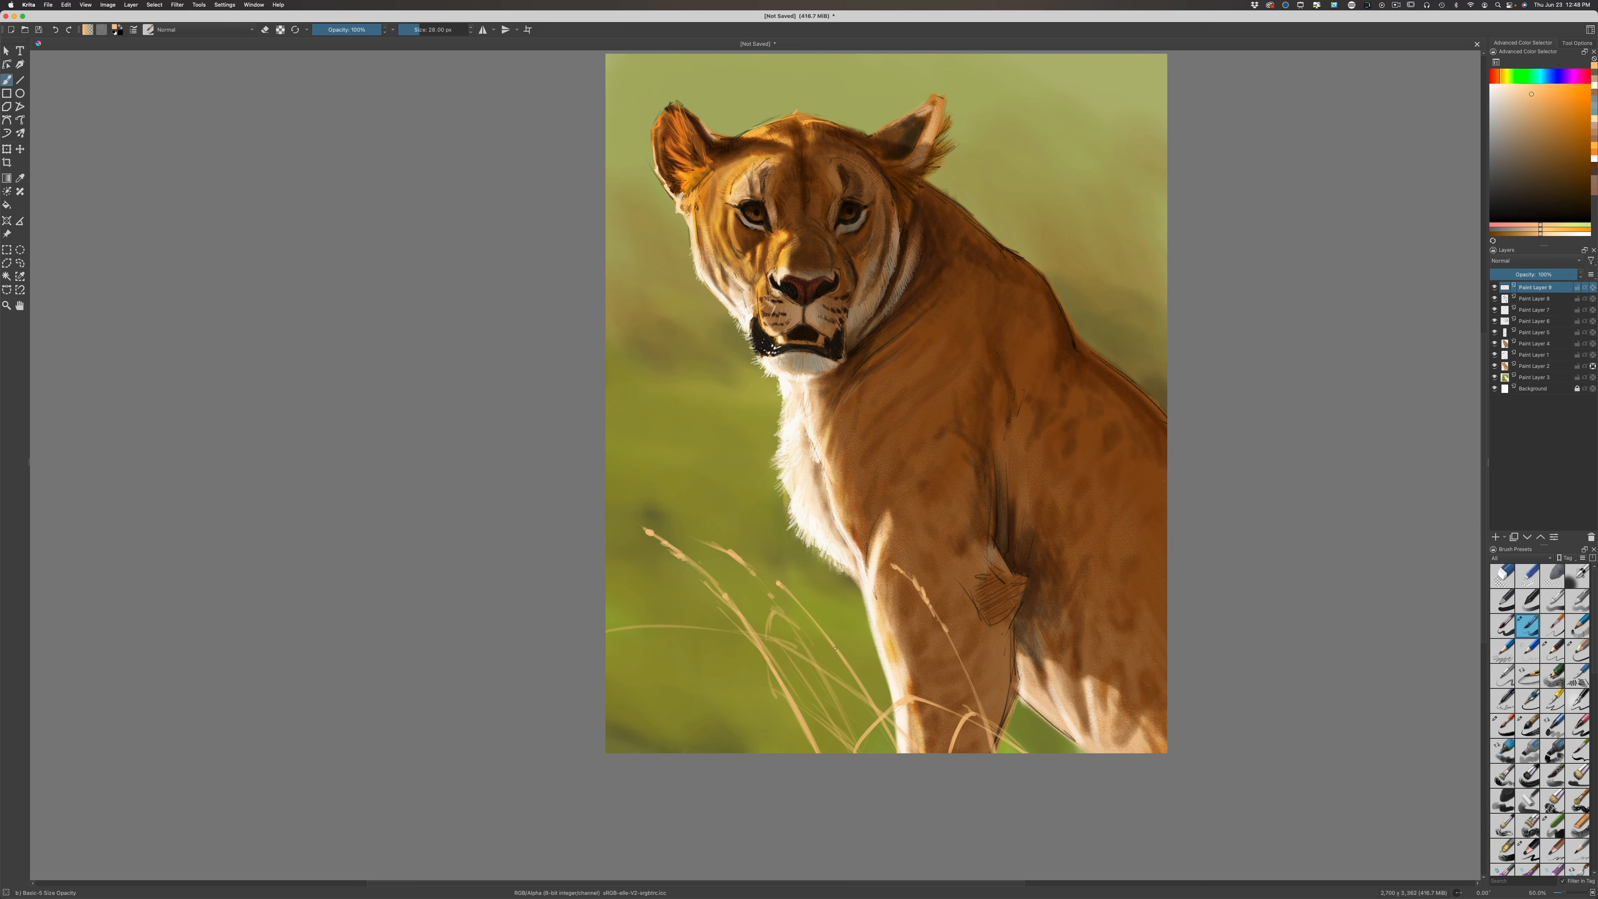
drag(804, 621, 860, 694)
drag(779, 637, 821, 670)
Fill the lower-left corner of the painting with overlapping grass blades, extending them toward the existing stalks
mouse_move(606, 619)
mouse_down()
mouse_move(701, 753)
mouse_move(642, 644)
mouse_move(695, 753)
mouse_up()
drag(606, 658, 662, 754)
drag(605, 653, 660, 753)
mouse_move(606, 669)
mouse_down()
mouse_move(642, 709)
mouse_move(660, 752)
mouse_up()
mouse_move(606, 701)
mouse_down()
mouse_move(652, 755)
mouse_move(632, 751)
mouse_up()
mouse_move(759, 754)
mouse_down()
mouse_move(624, 681)
mouse_move(752, 746)
mouse_up()
mouse_move(670, 700)
mouse_down()
mouse_move(758, 754)
mouse_move(608, 557)
mouse_up()
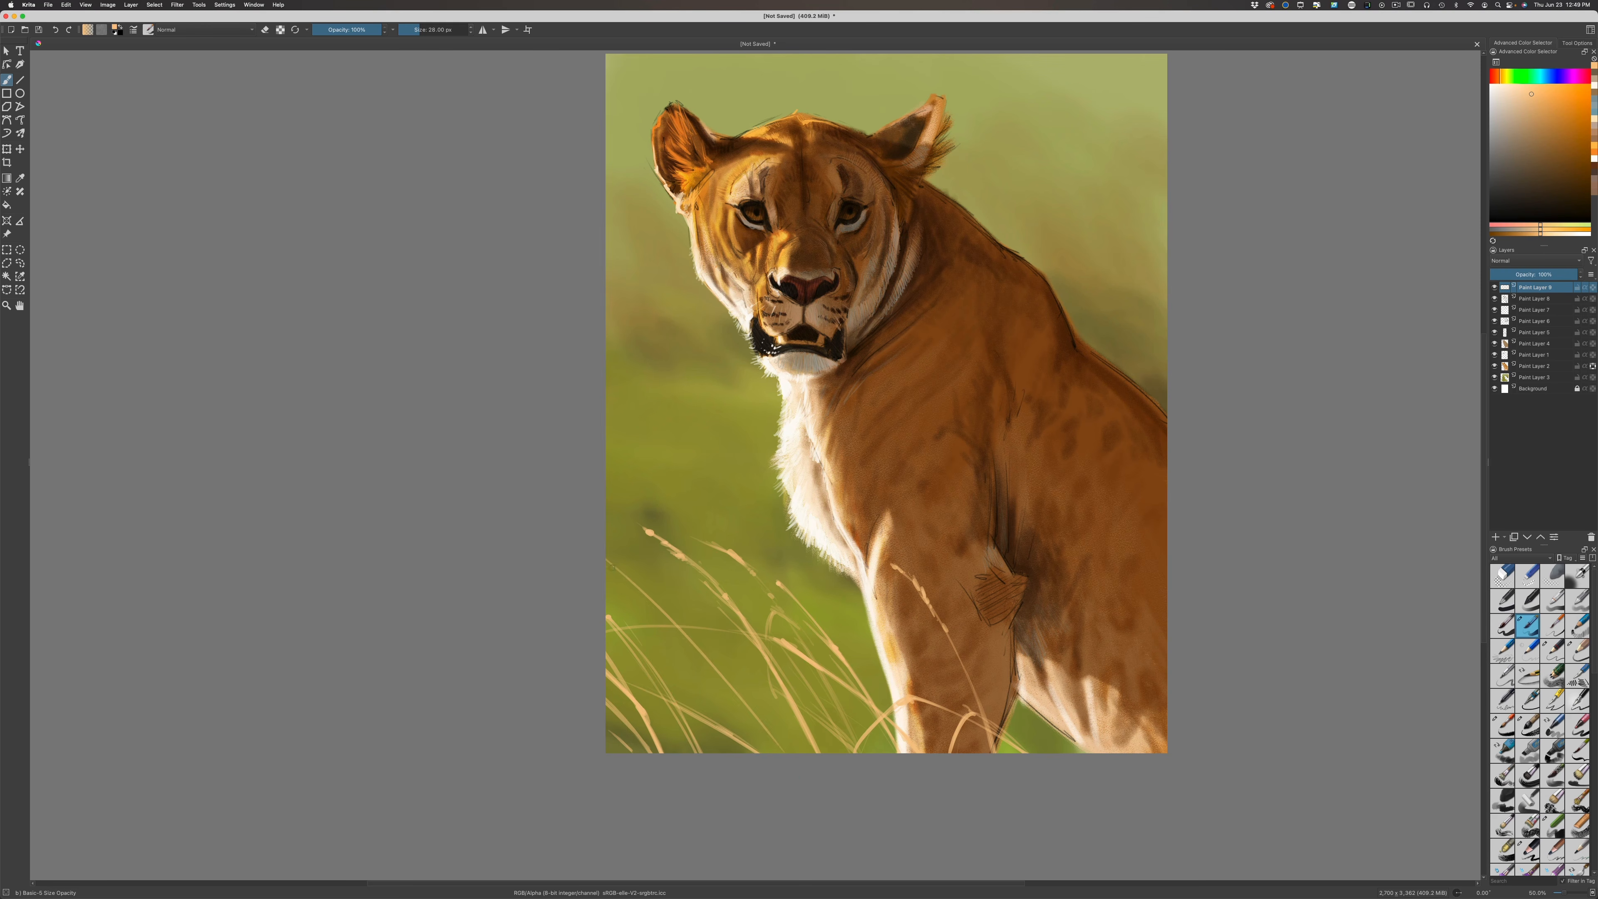
drag(713, 664, 672, 599)
mouse_move(787, 739)
mouse_down()
mouse_move(707, 642)
mouse_move(728, 750)
mouse_move(705, 647)
mouse_move(721, 721)
mouse_up()
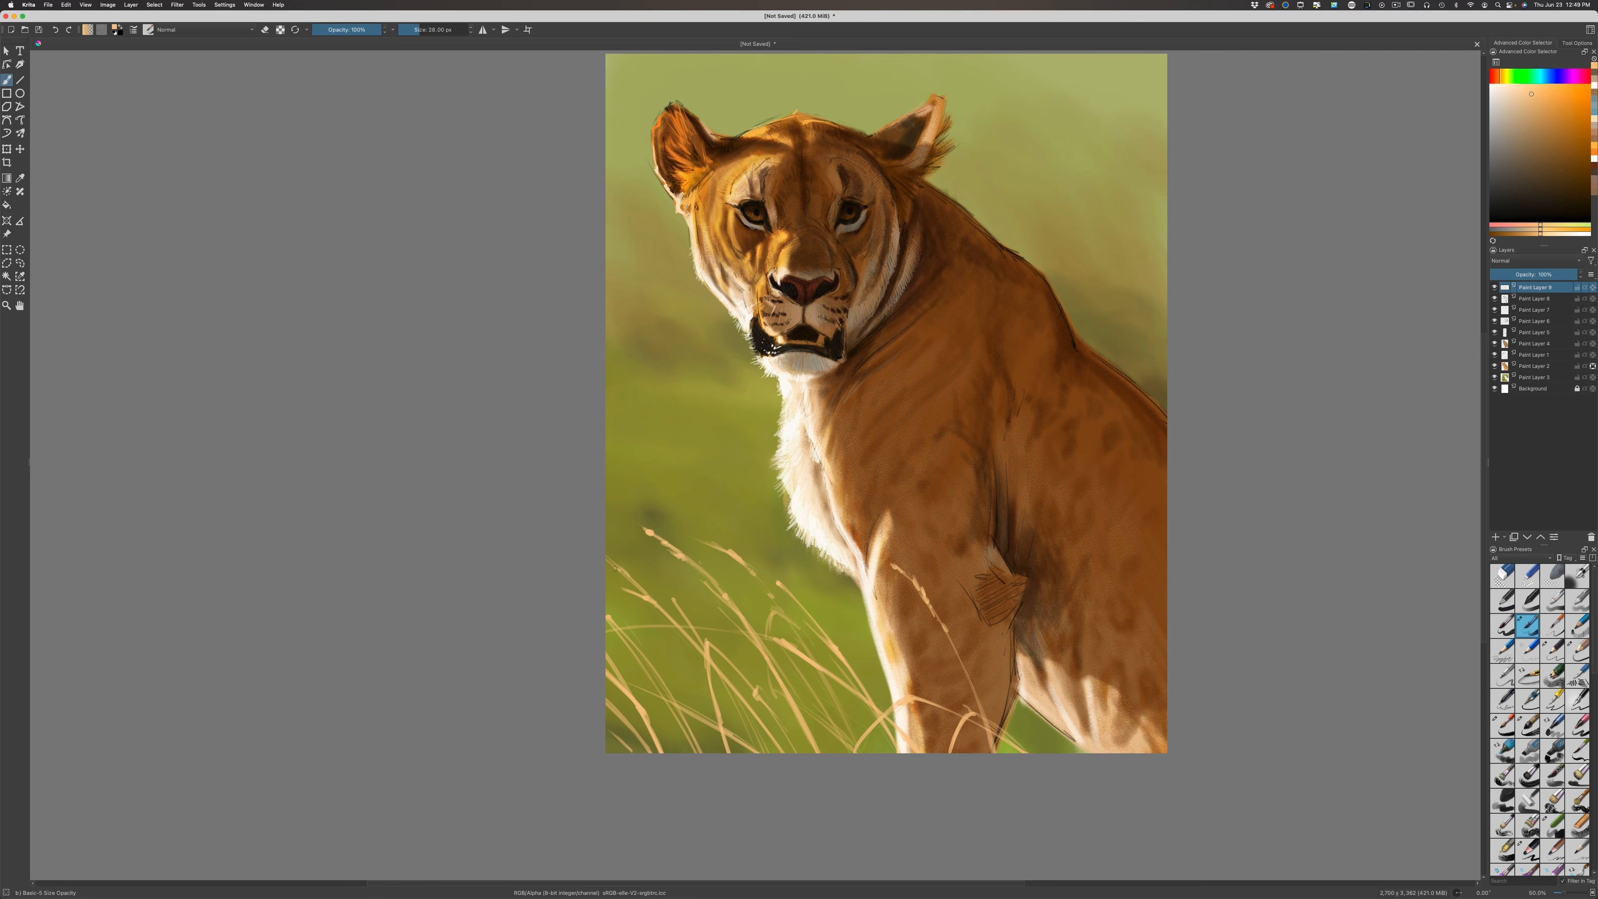
drag(613, 622, 657, 684)
Paint tall seed-headed grass stalks in front of the hind leg and flank near the lower-right corner of the painting
drag(1125, 587, 1132, 605)
drag(1139, 630, 1168, 709)
drag(1107, 618, 1166, 717)
mouse_move(1096, 600)
mouse_down()
mouse_move(1141, 671)
mouse_move(1126, 689)
mouse_move(1109, 663)
mouse_move(1167, 722)
mouse_up()
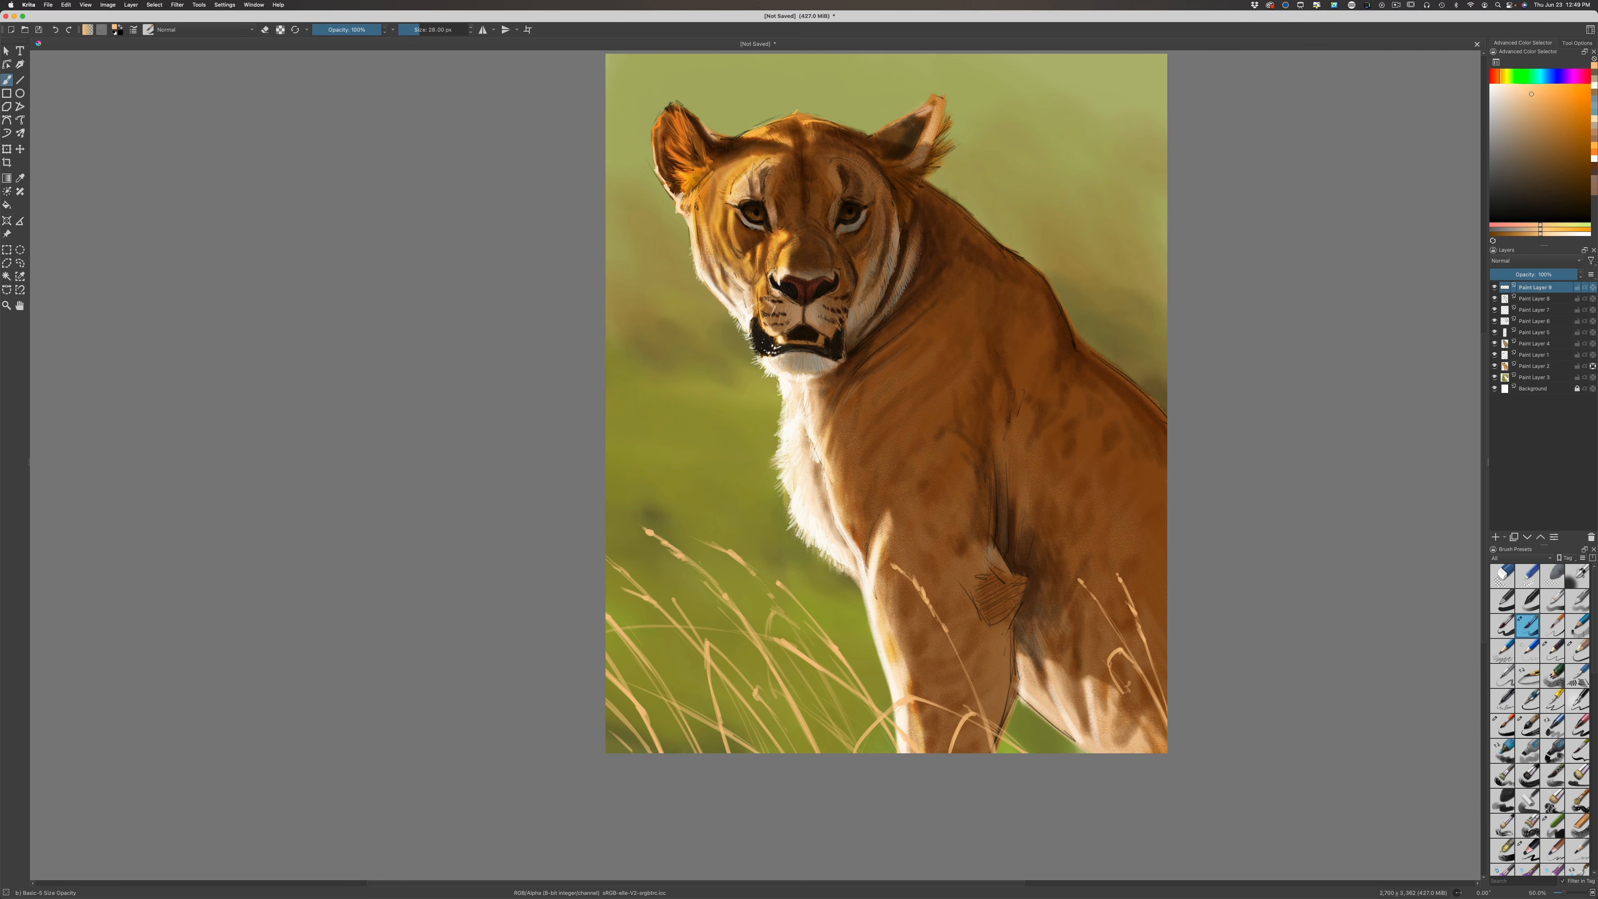
drag(1168, 615, 1051, 496)
drag(1092, 530, 1163, 610)
drag(1074, 643, 1088, 679)
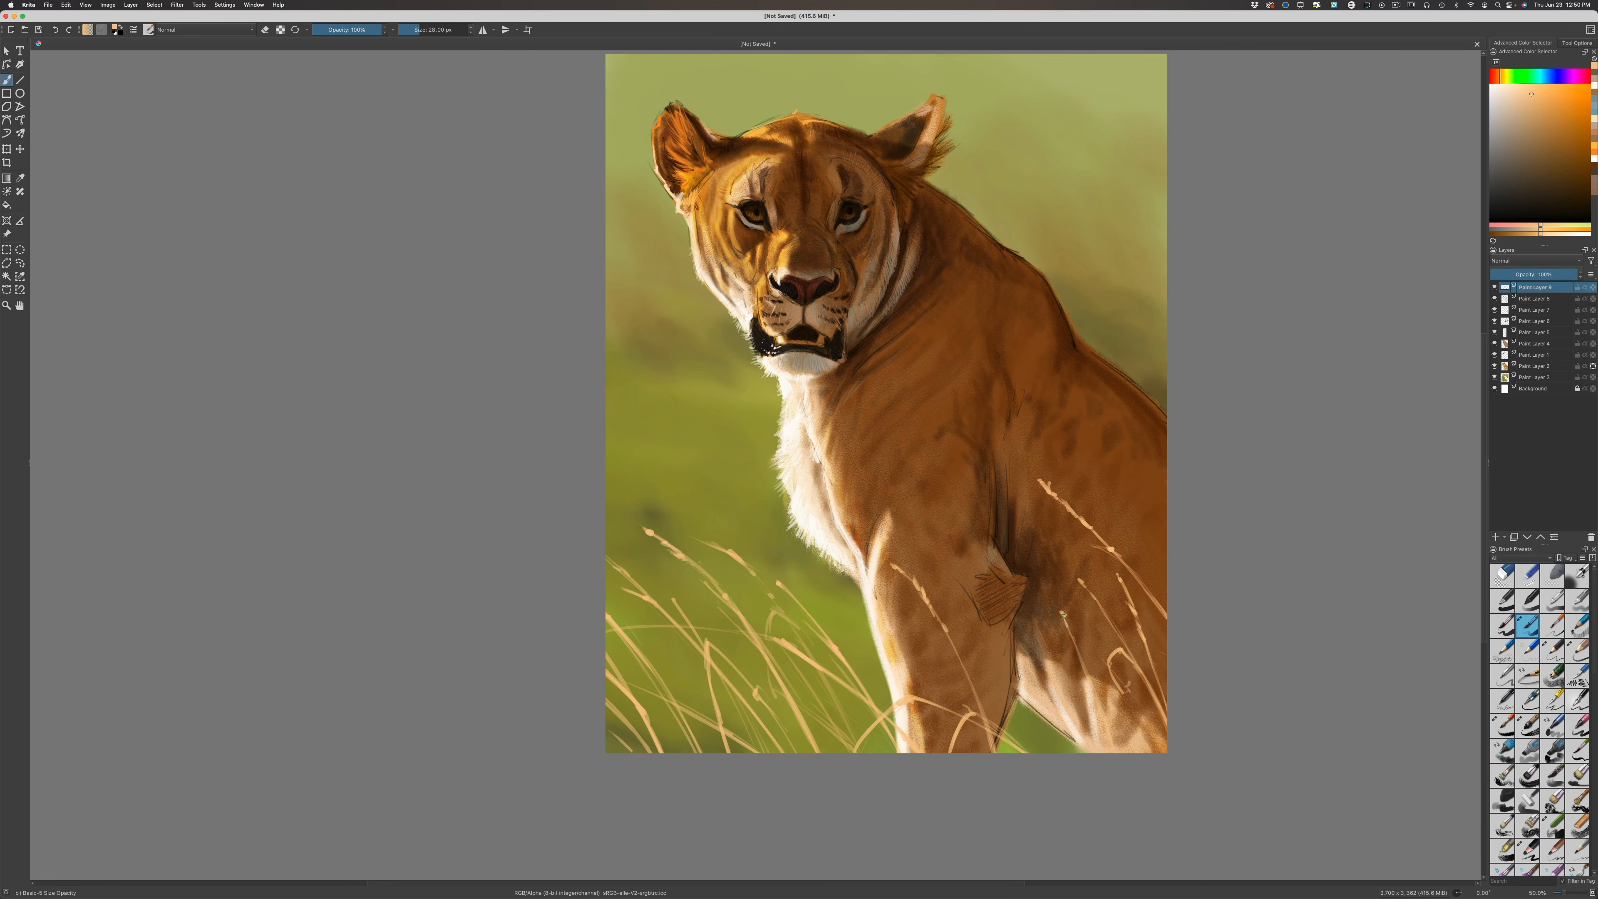
drag(1062, 611, 1085, 670)
Add arching grass blades across the front leg's base, the gap between the legs and the sparse patch beside the leg
drag(1069, 752, 978, 646)
mouse_move(1051, 704)
mouse_down()
mouse_move(1054, 770)
mouse_move(1048, 710)
mouse_move(1032, 748)
mouse_move(1032, 729)
mouse_move(978, 697)
mouse_move(904, 746)
mouse_up()
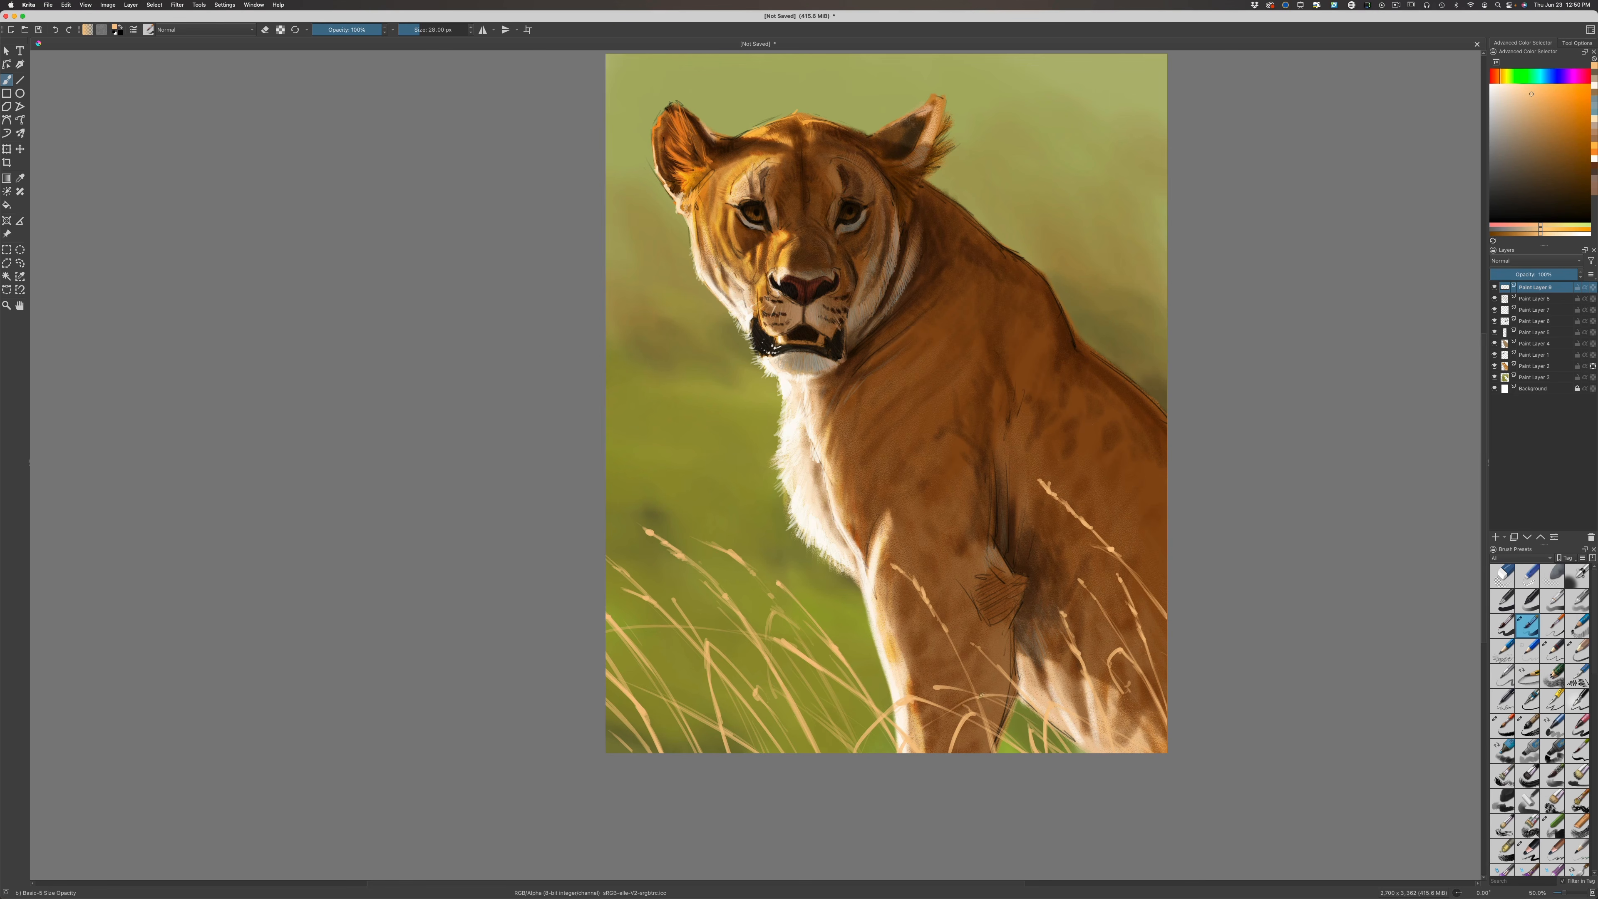
drag(981, 695, 898, 748)
drag(1093, 688, 1105, 714)
mouse_move(704, 664)
mouse_down()
mouse_move(681, 655)
mouse_move(828, 733)
mouse_up()
Add a new layer directly above Paint Layer 3 and paint grass blades behind the lioness's front leg and between her legs
click(1525, 378)
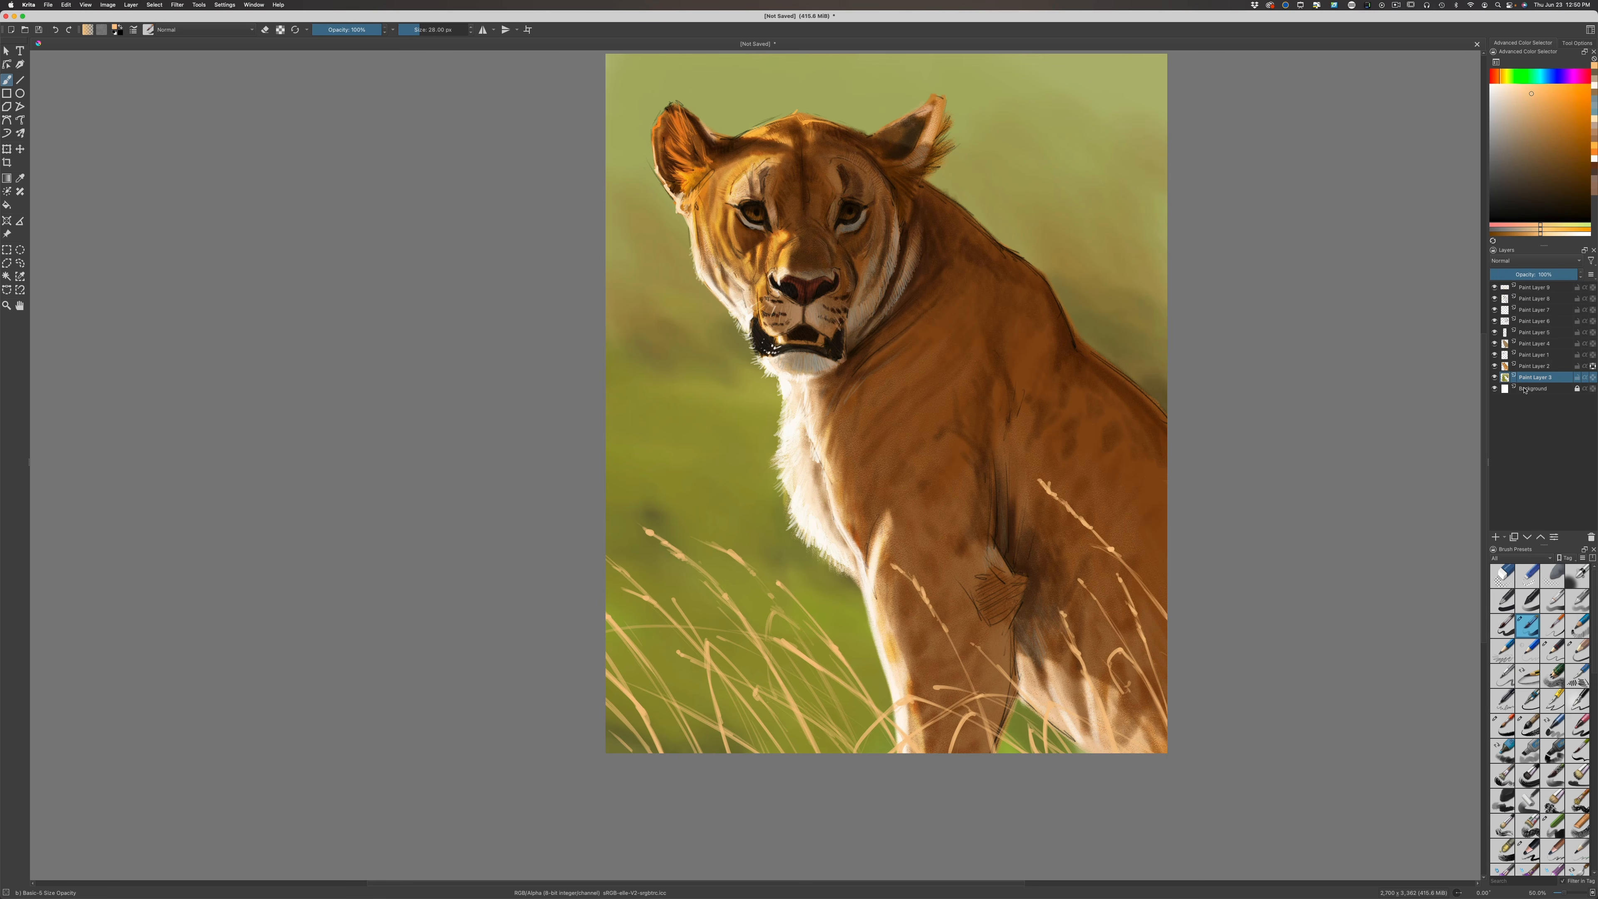
click(1494, 538)
mouse_move(837, 600)
mouse_down()
mouse_move(802, 576)
mouse_move(874, 637)
mouse_up()
drag(881, 691, 828, 614)
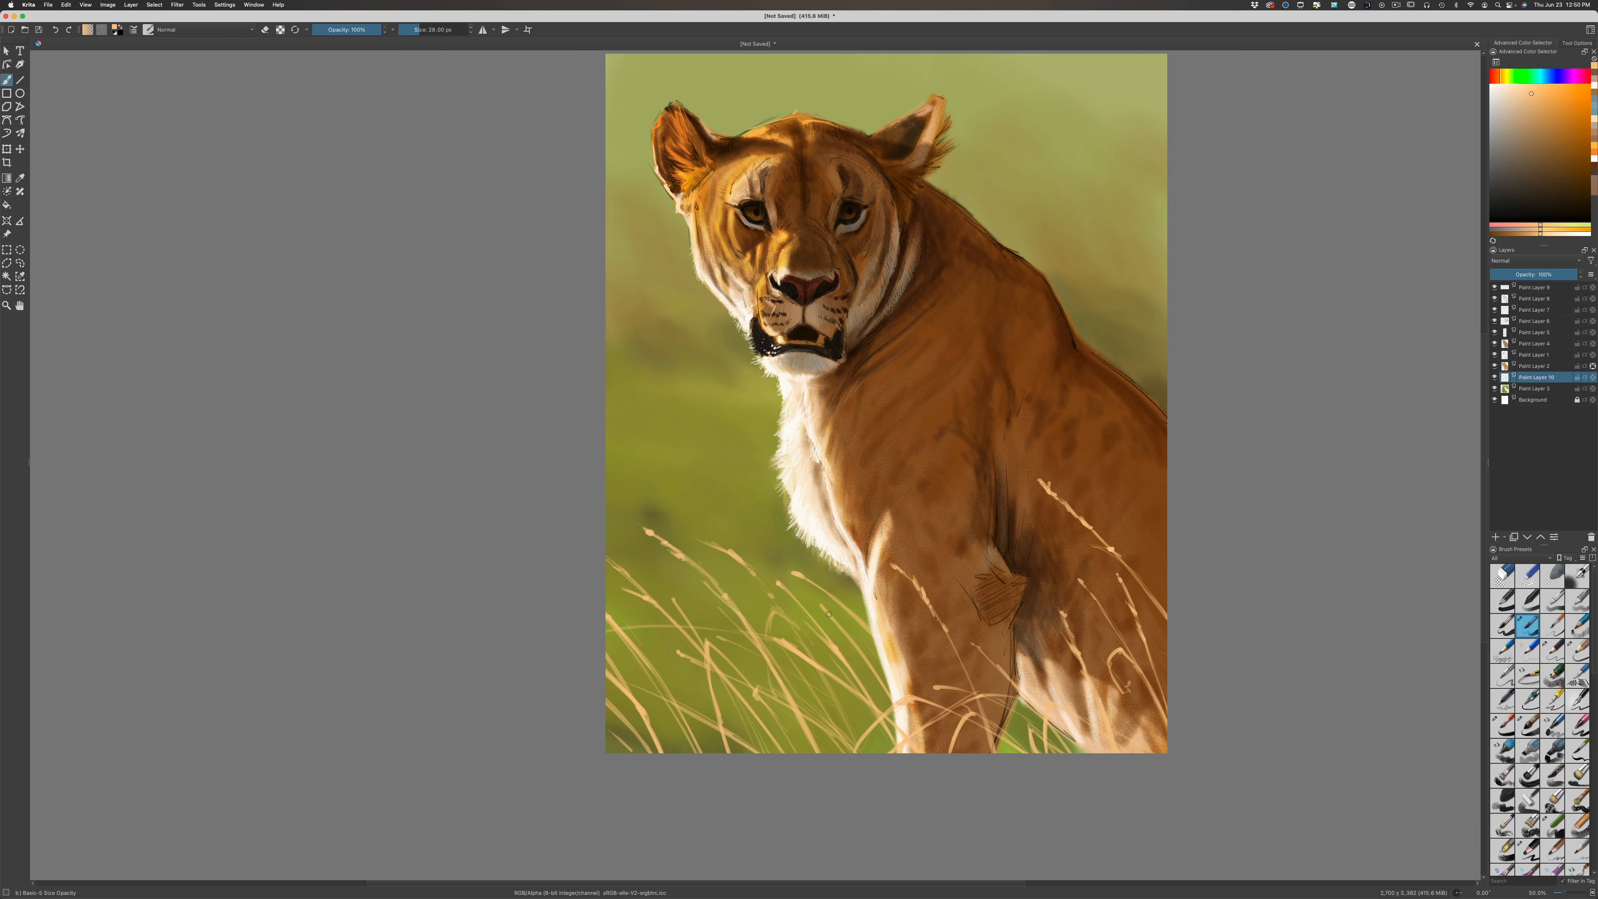
mouse_move(888, 684)
mouse_down()
mouse_move(818, 716)
mouse_move(834, 676)
mouse_move(822, 737)
mouse_move(770, 753)
mouse_up()
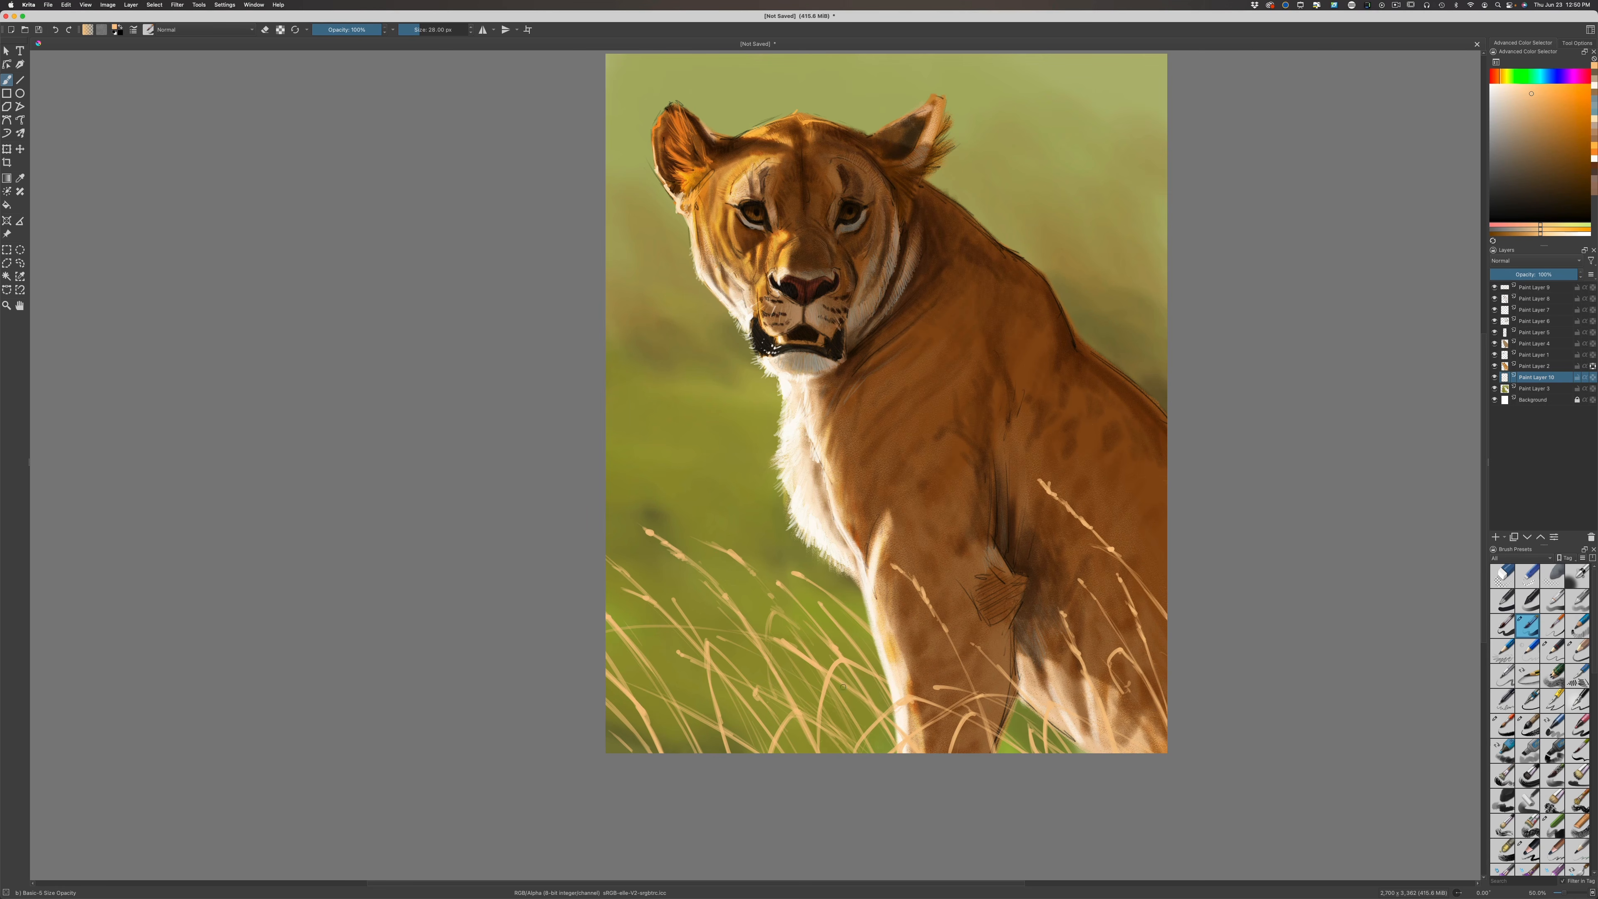
mouse_move(769, 666)
mouse_down()
mouse_move(732, 651)
mouse_move(747, 656)
mouse_up()
drag(1005, 728, 1065, 753)
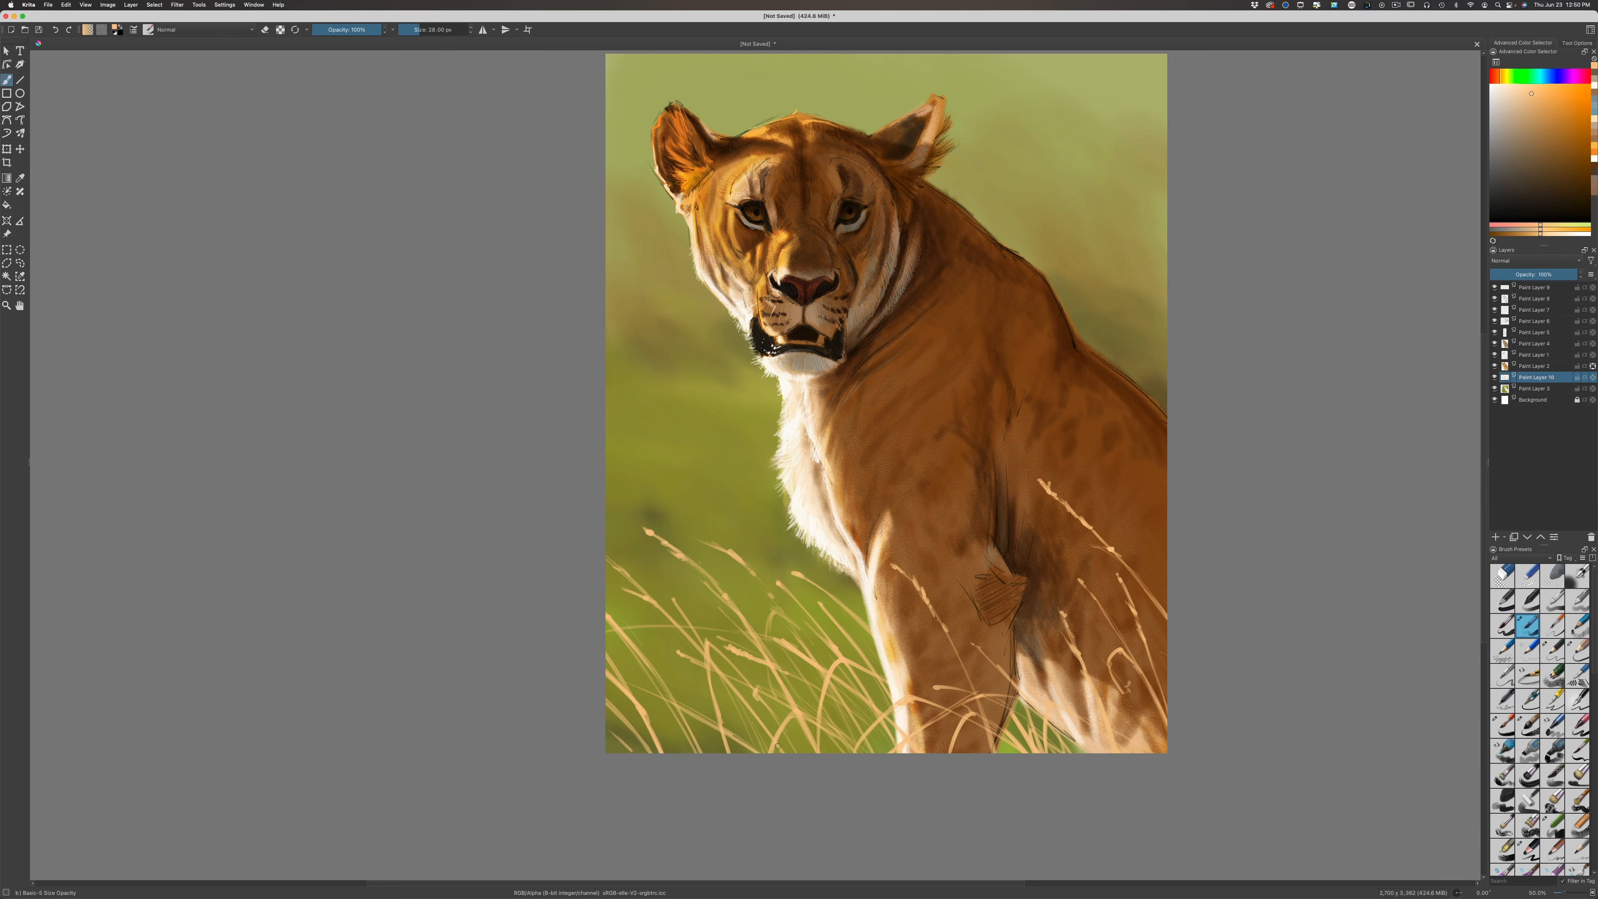
Paint a taller seed-headed stalk and more background grass blades in front of the green field below the chest
drag(671, 668, 766, 728)
drag(793, 699, 681, 500)
drag(695, 514, 757, 626)
drag(840, 570, 856, 645)
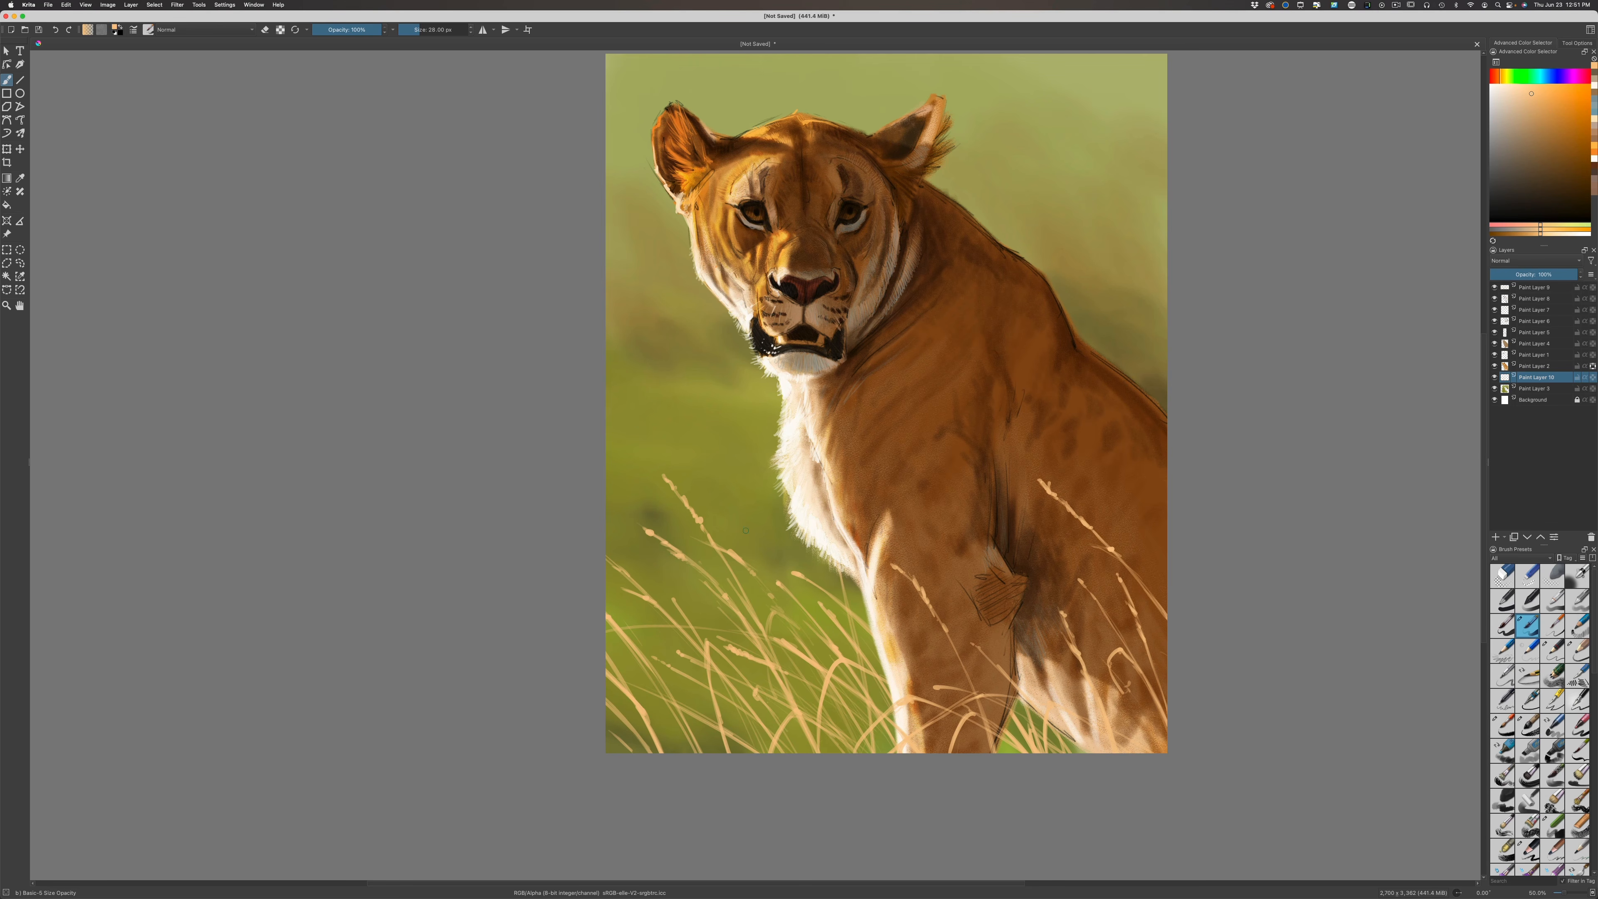
Undo the last background grass strokes and paint another blade in the painting's lower-left corner
key(super+z)
key(super+z)
key(super+z)
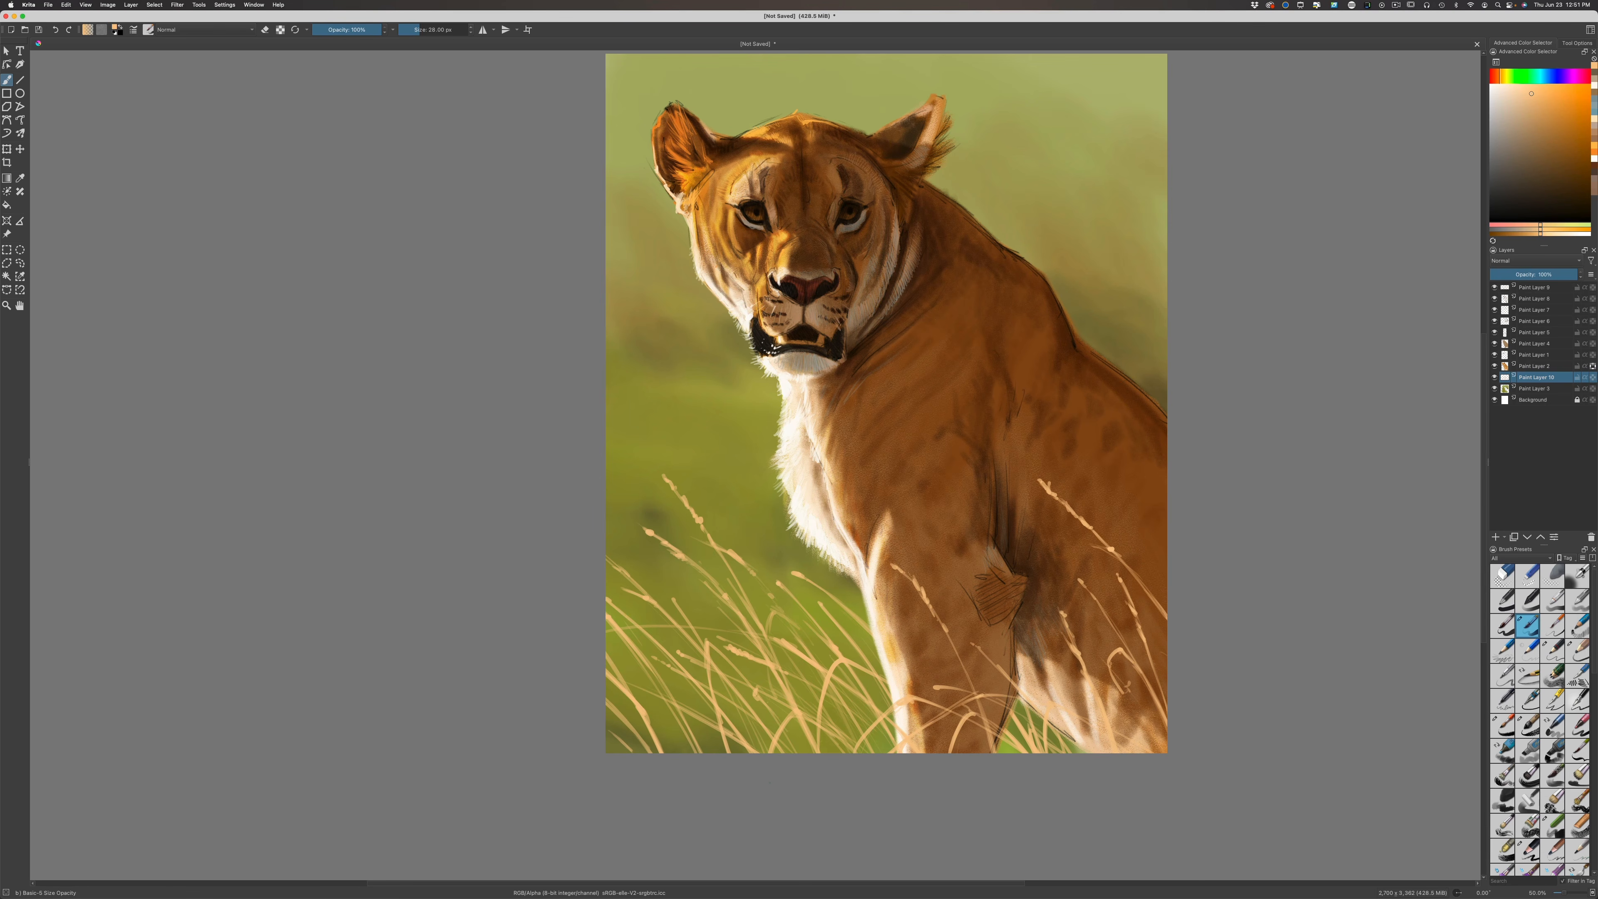
mouse_move(605, 690)
mouse_down()
mouse_move(727, 754)
mouse_move(634, 723)
mouse_move(628, 752)
mouse_up()
Soften the background grass on Paint Layer 10 with a Gaussian Blur, raising the blur radius above its default
click(177, 4)
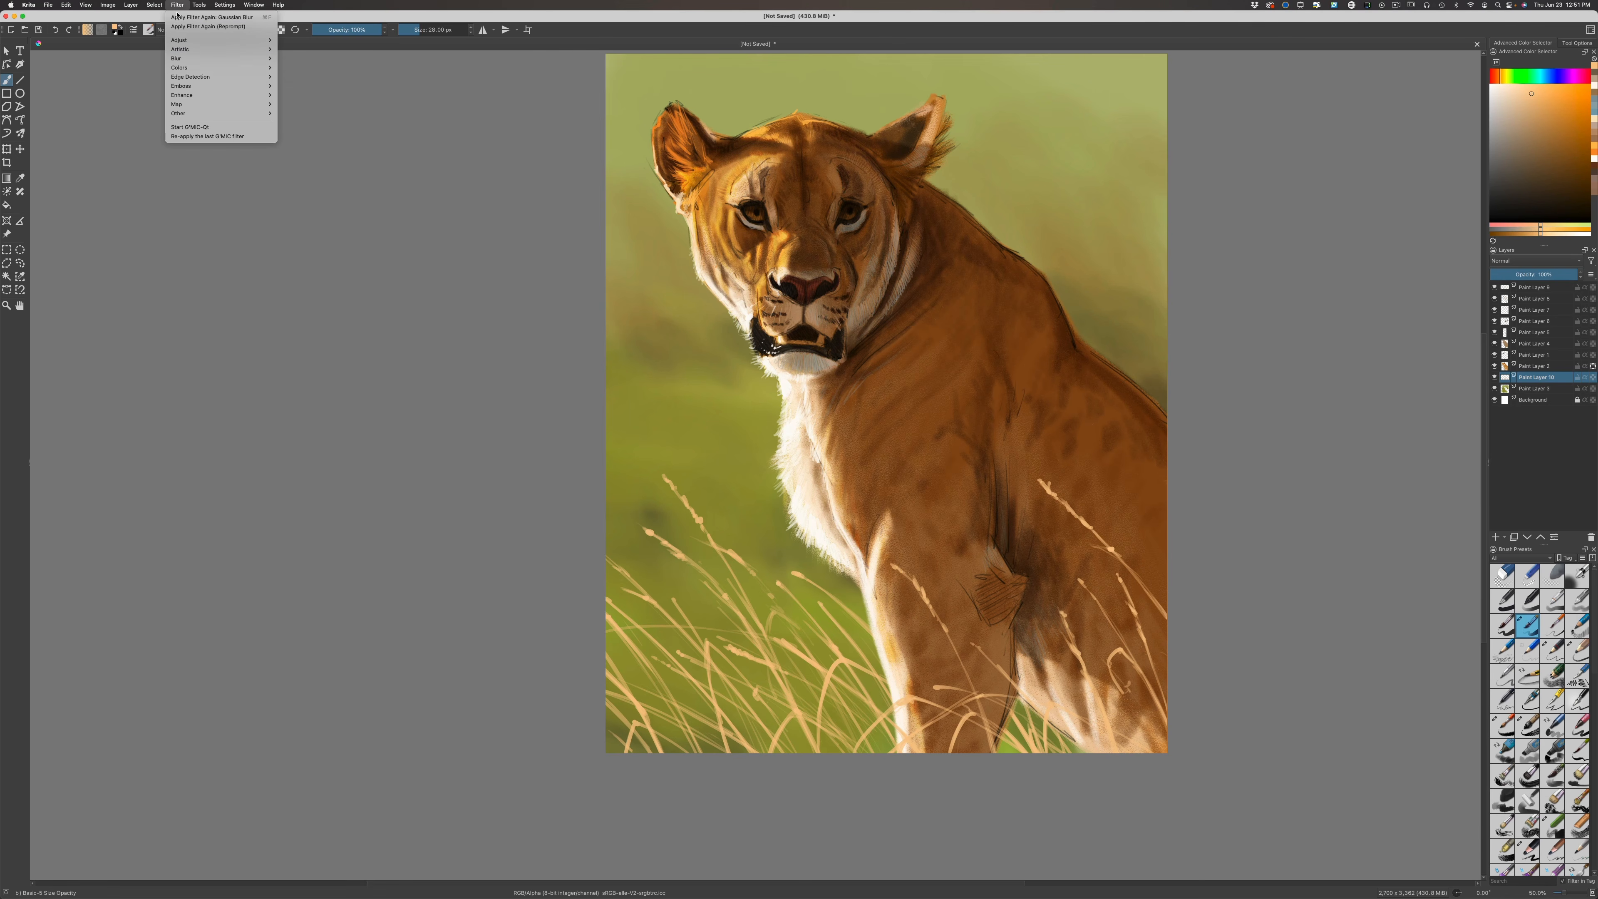
mouse_move(207, 58)
click(290, 67)
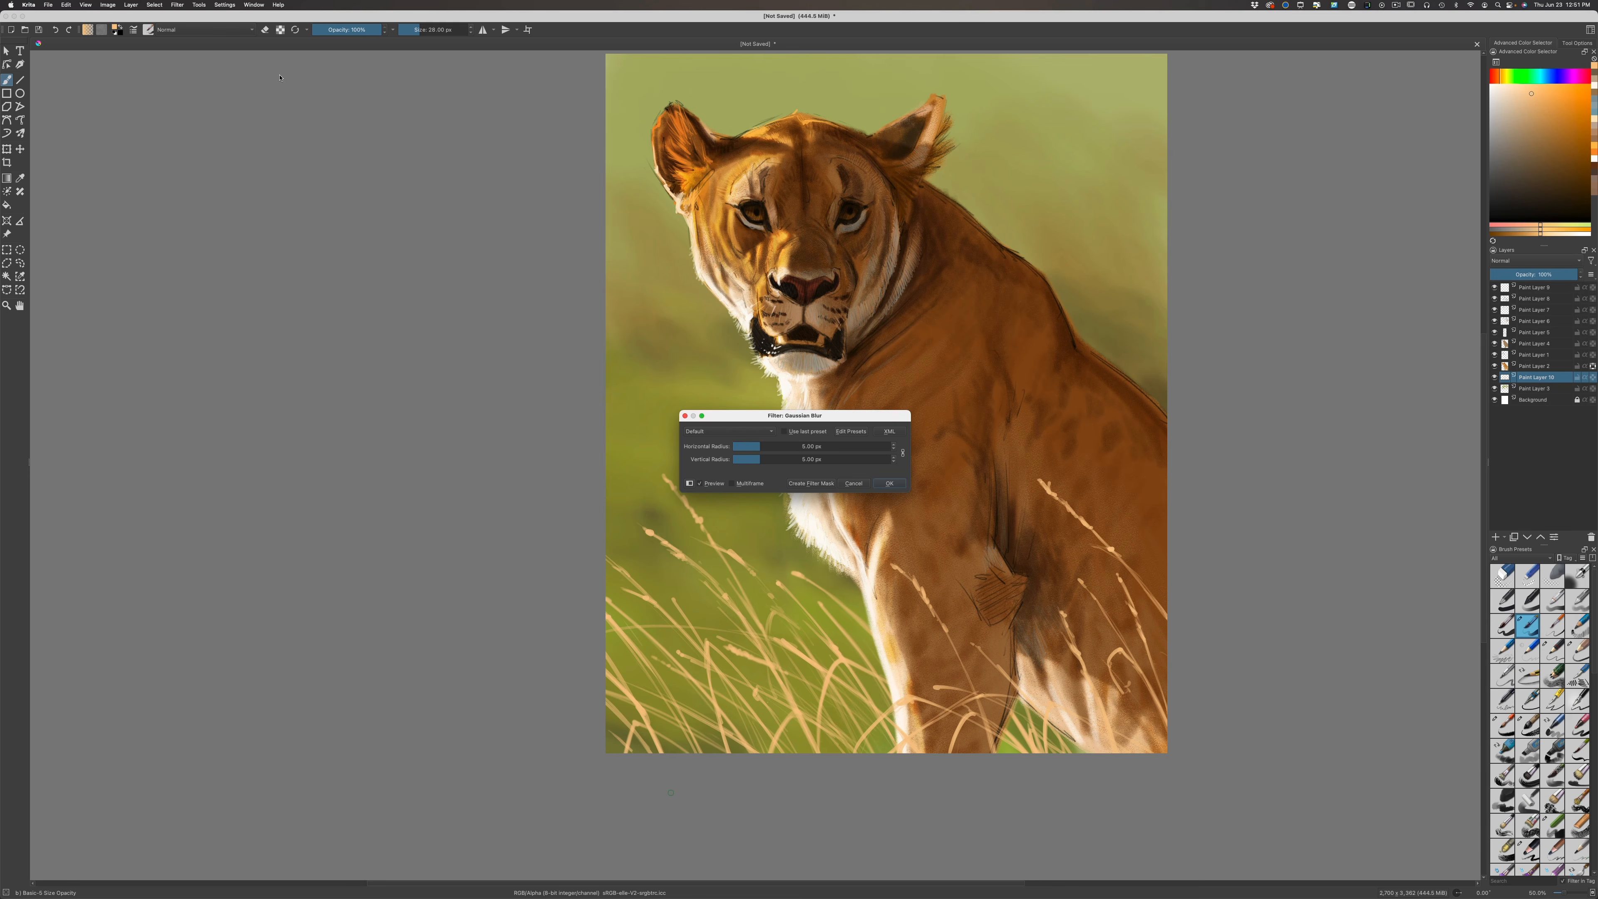
drag(756, 458, 772, 448)
drag(775, 460, 780, 459)
click(884, 484)
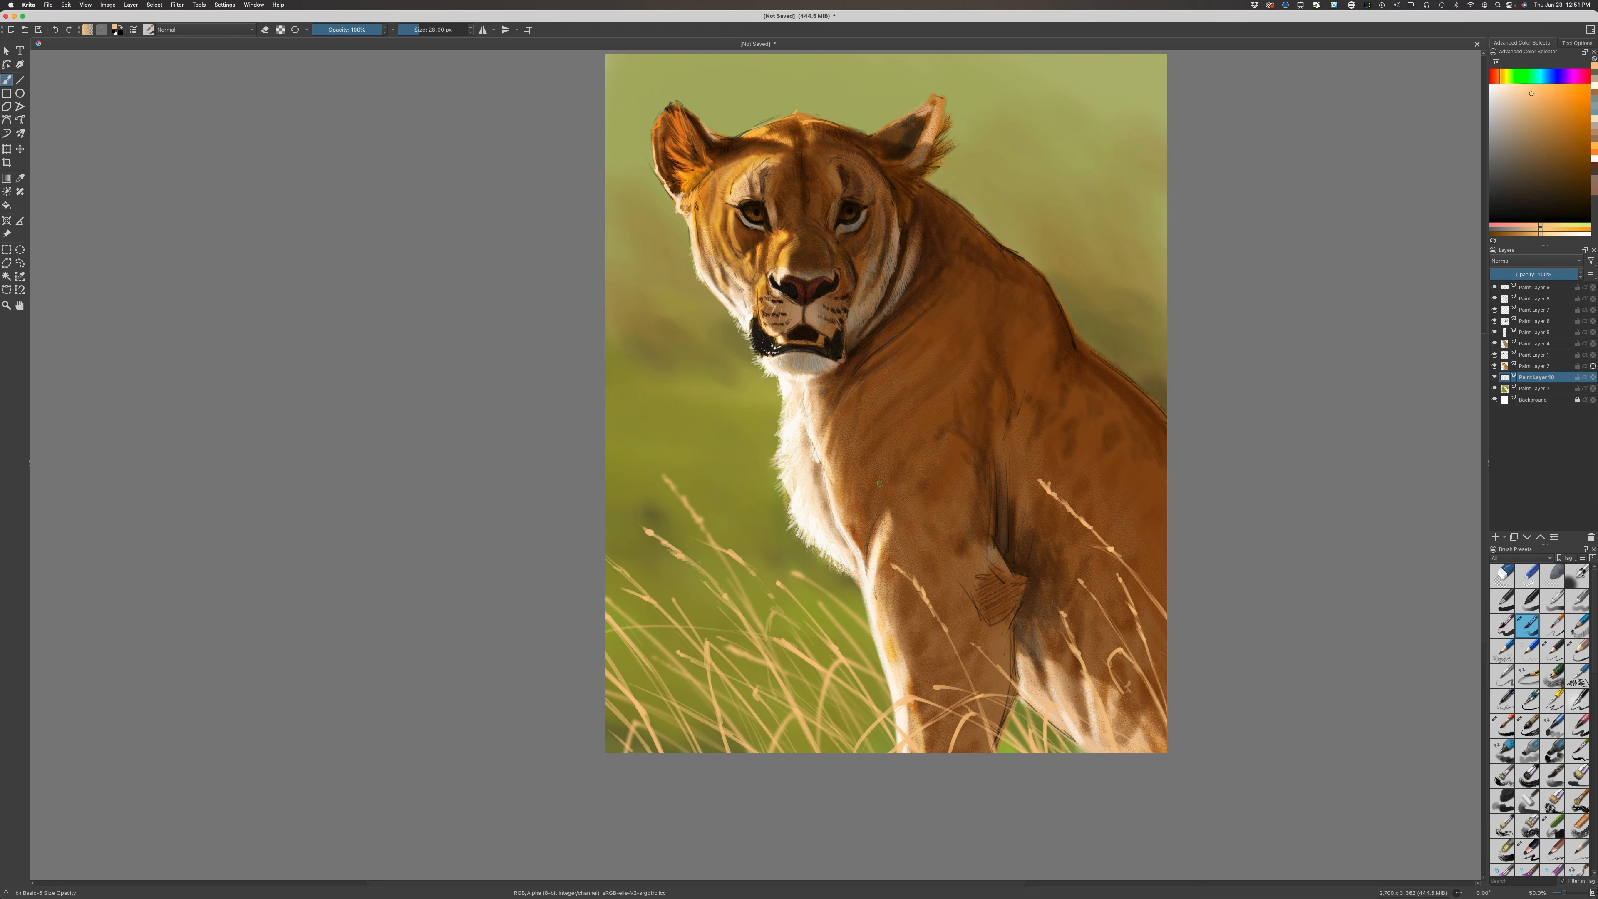
Check the foreground grass by toggling Paint Layer 9, lock that layer's alpha and choose a pale cream colour
click(1494, 288)
click(1494, 287)
click(1535, 287)
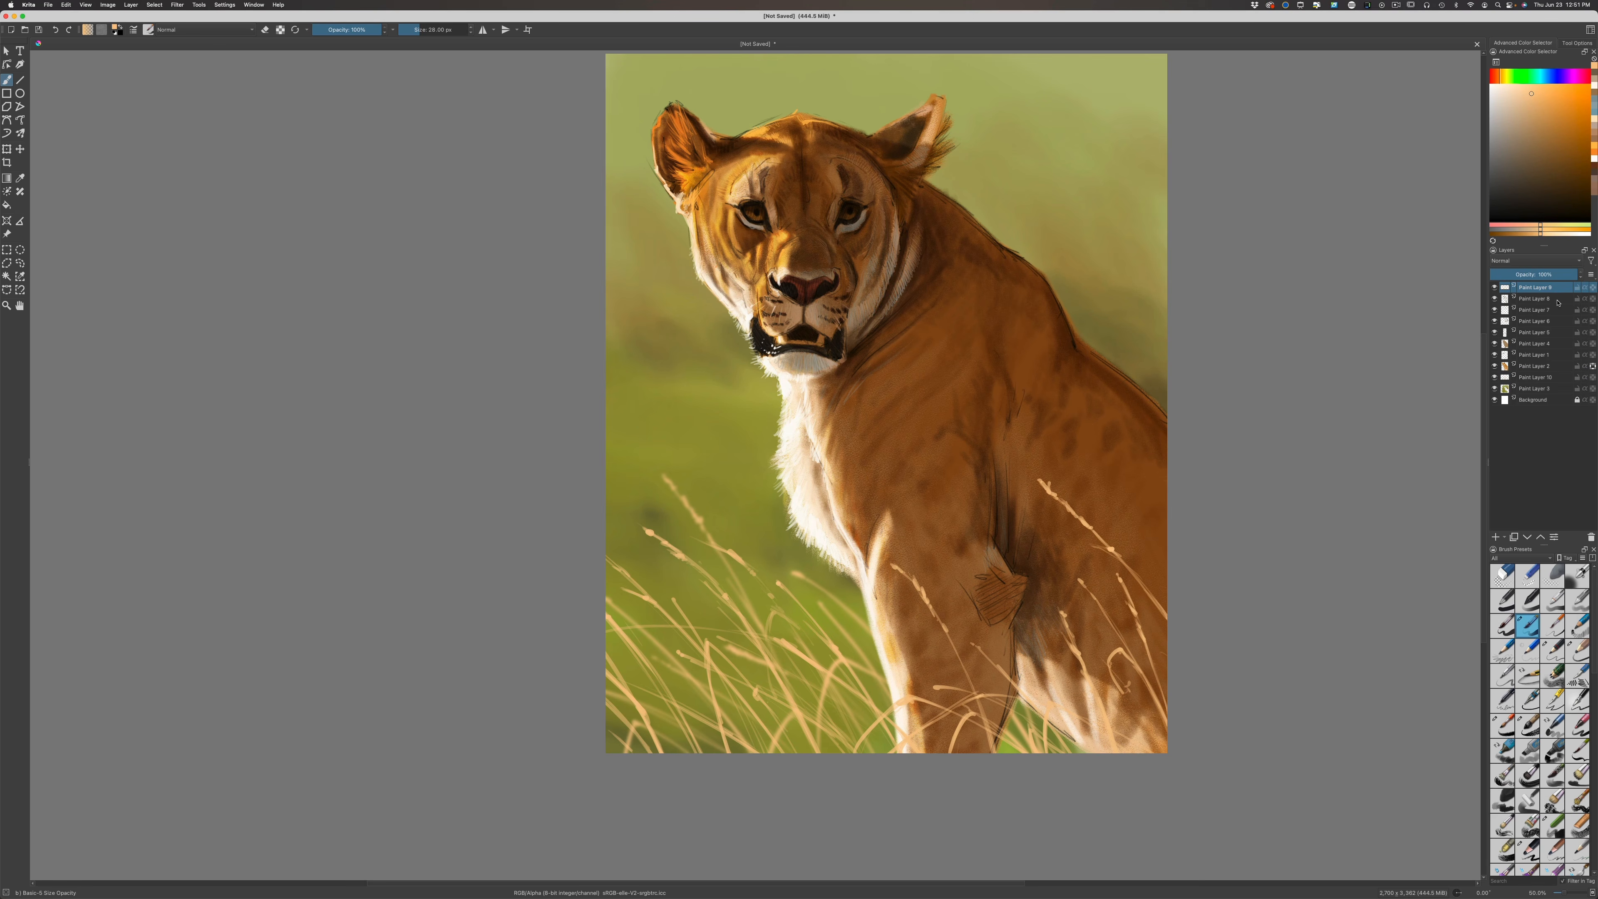
click(1592, 287)
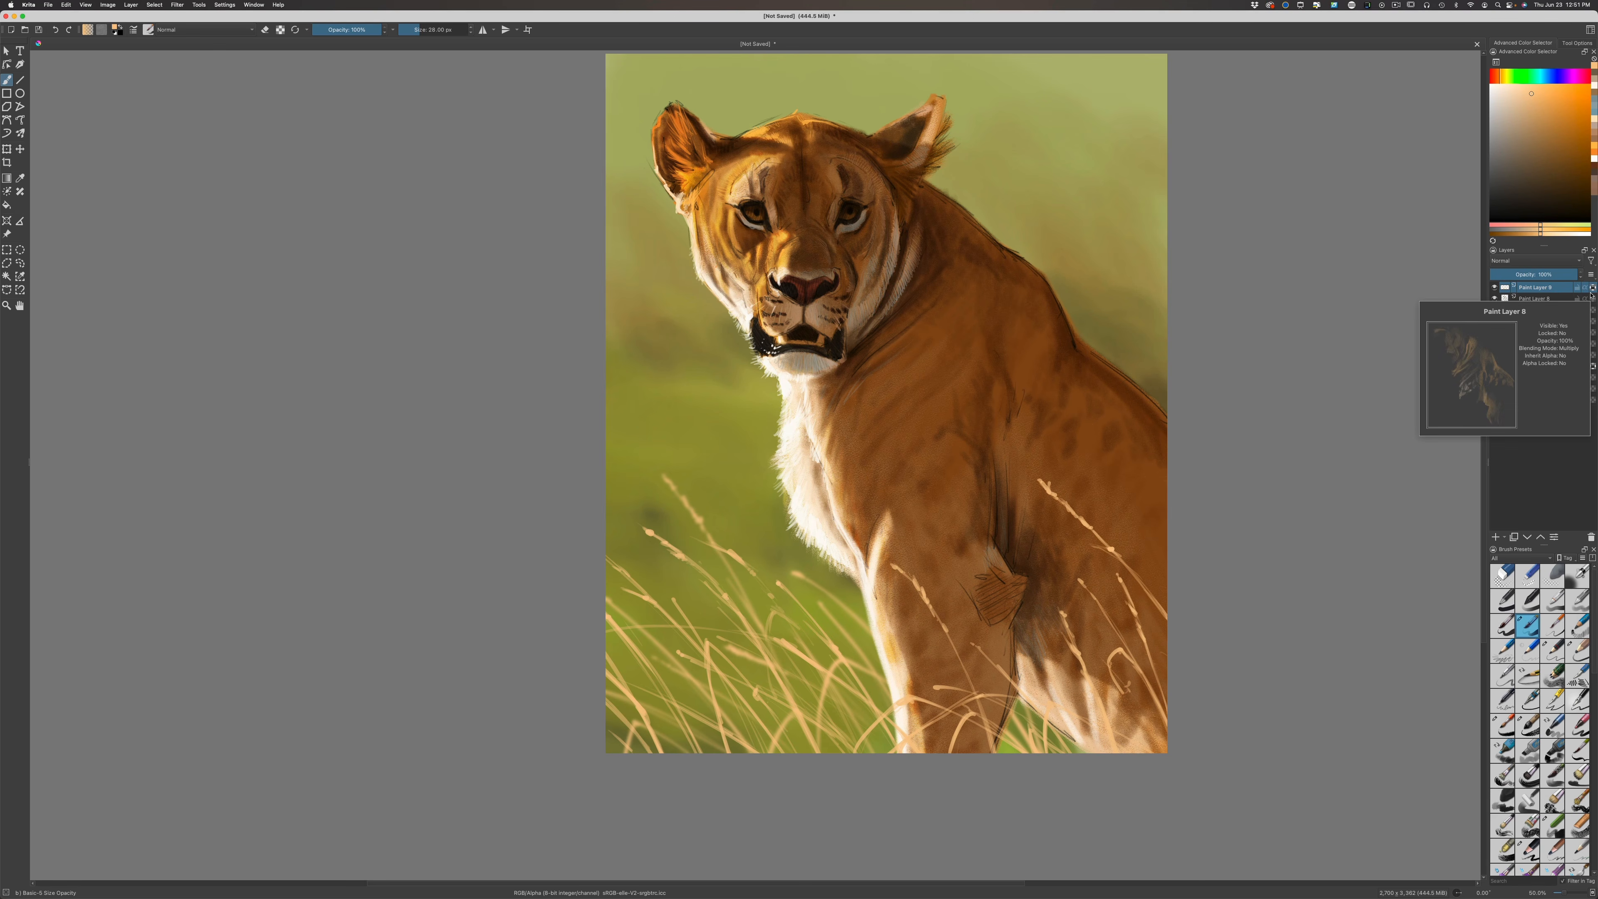
click(1507, 86)
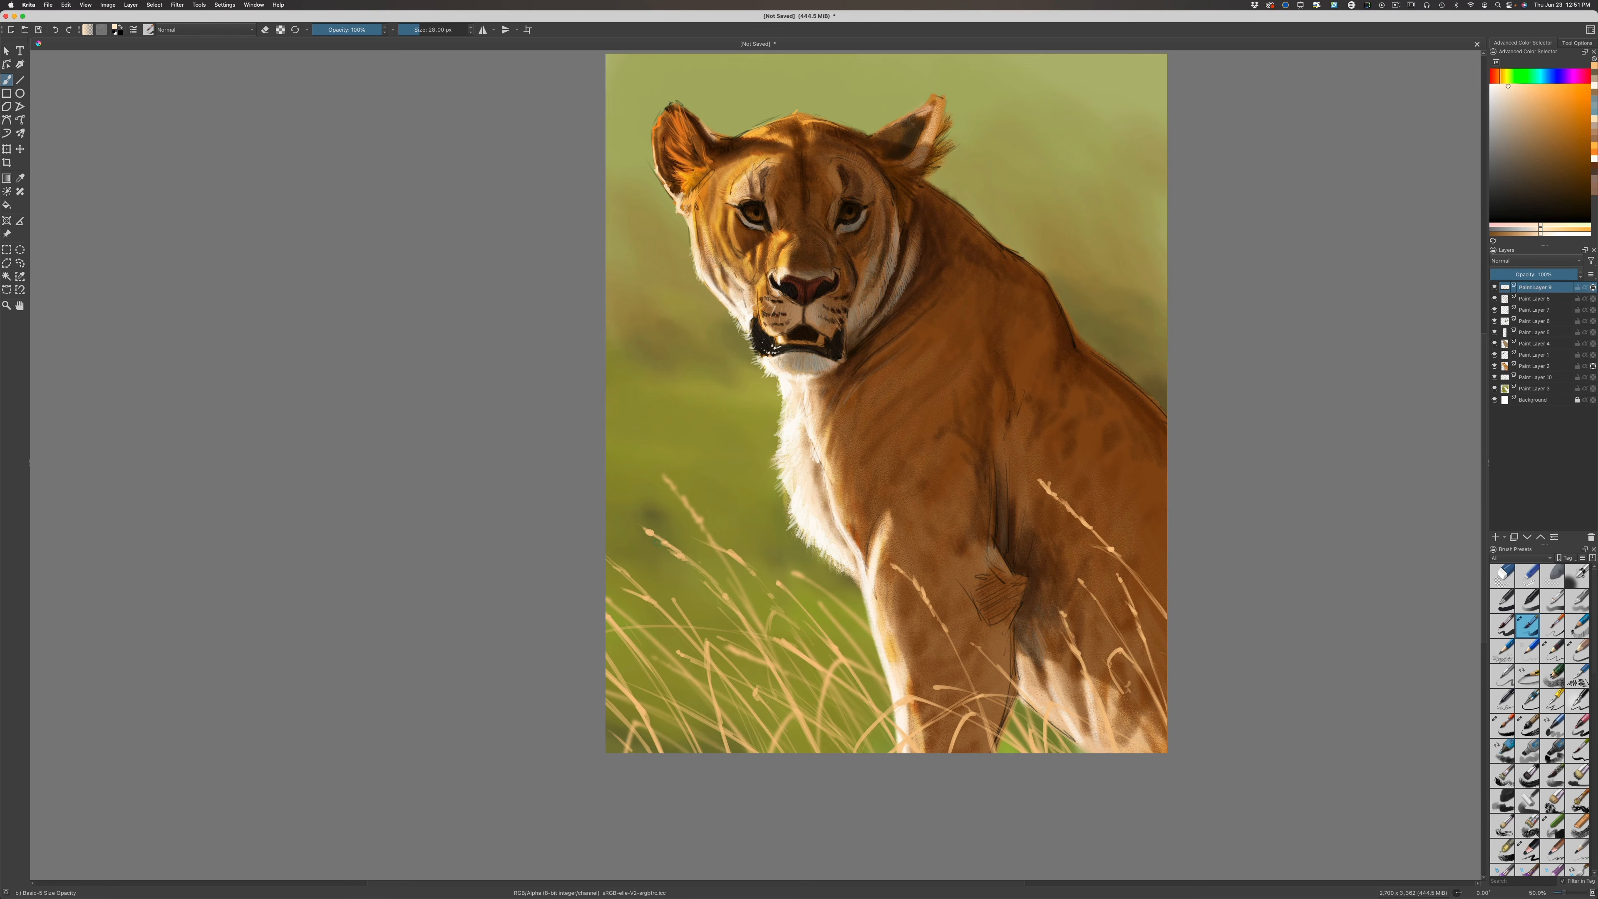
Paint pale cream highlights with a larger brush along the foreground grass blades and seed heads on alpha-locked Paint Layer 9
key(bracketright)
key(bracketright)
drag(726, 598, 811, 742)
drag(775, 639, 821, 674)
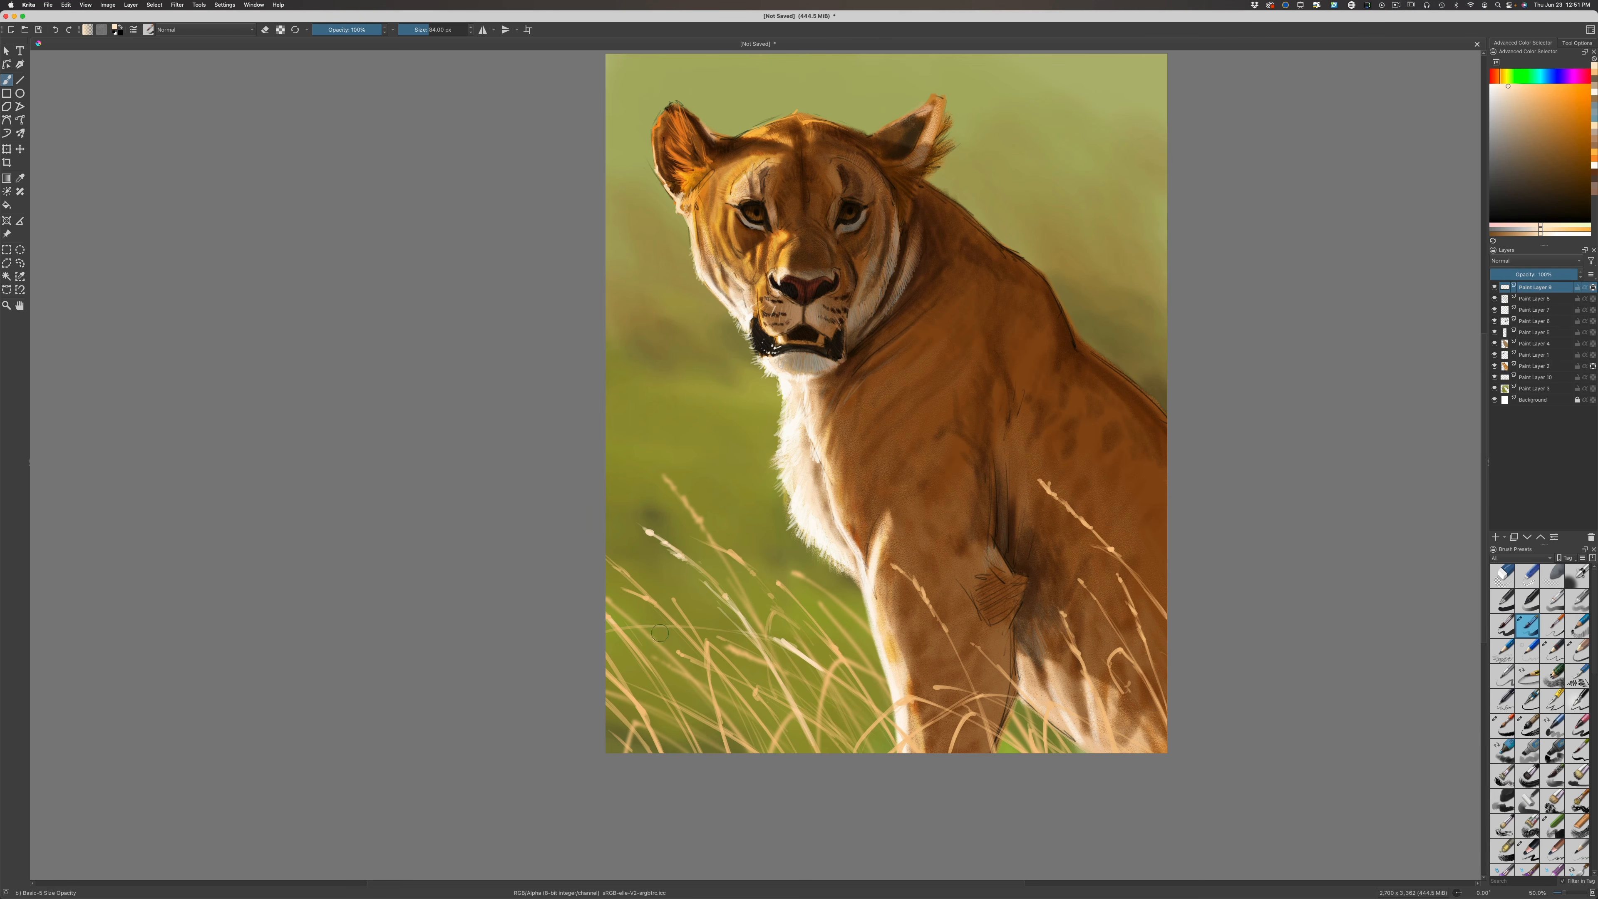
drag(707, 642, 721, 739)
drag(901, 572, 920, 590)
drag(608, 676, 730, 733)
drag(709, 669, 729, 747)
drag(630, 700, 664, 753)
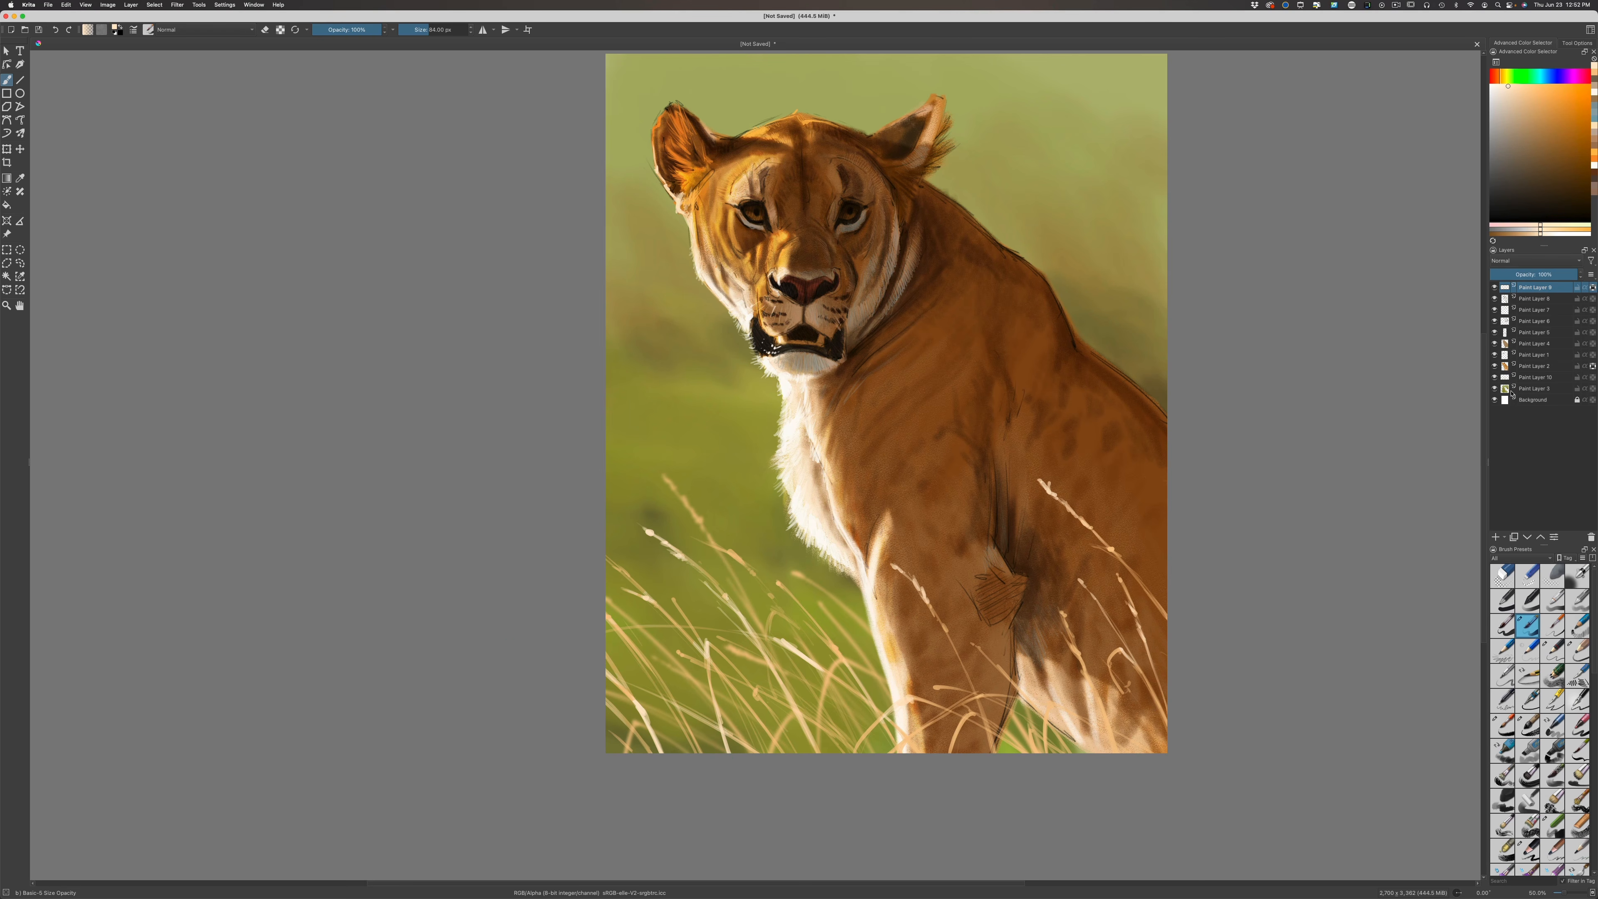
Lock the alpha of the blurred background grass on Paint Layer 10 and check the painting as a whole
click(1520, 379)
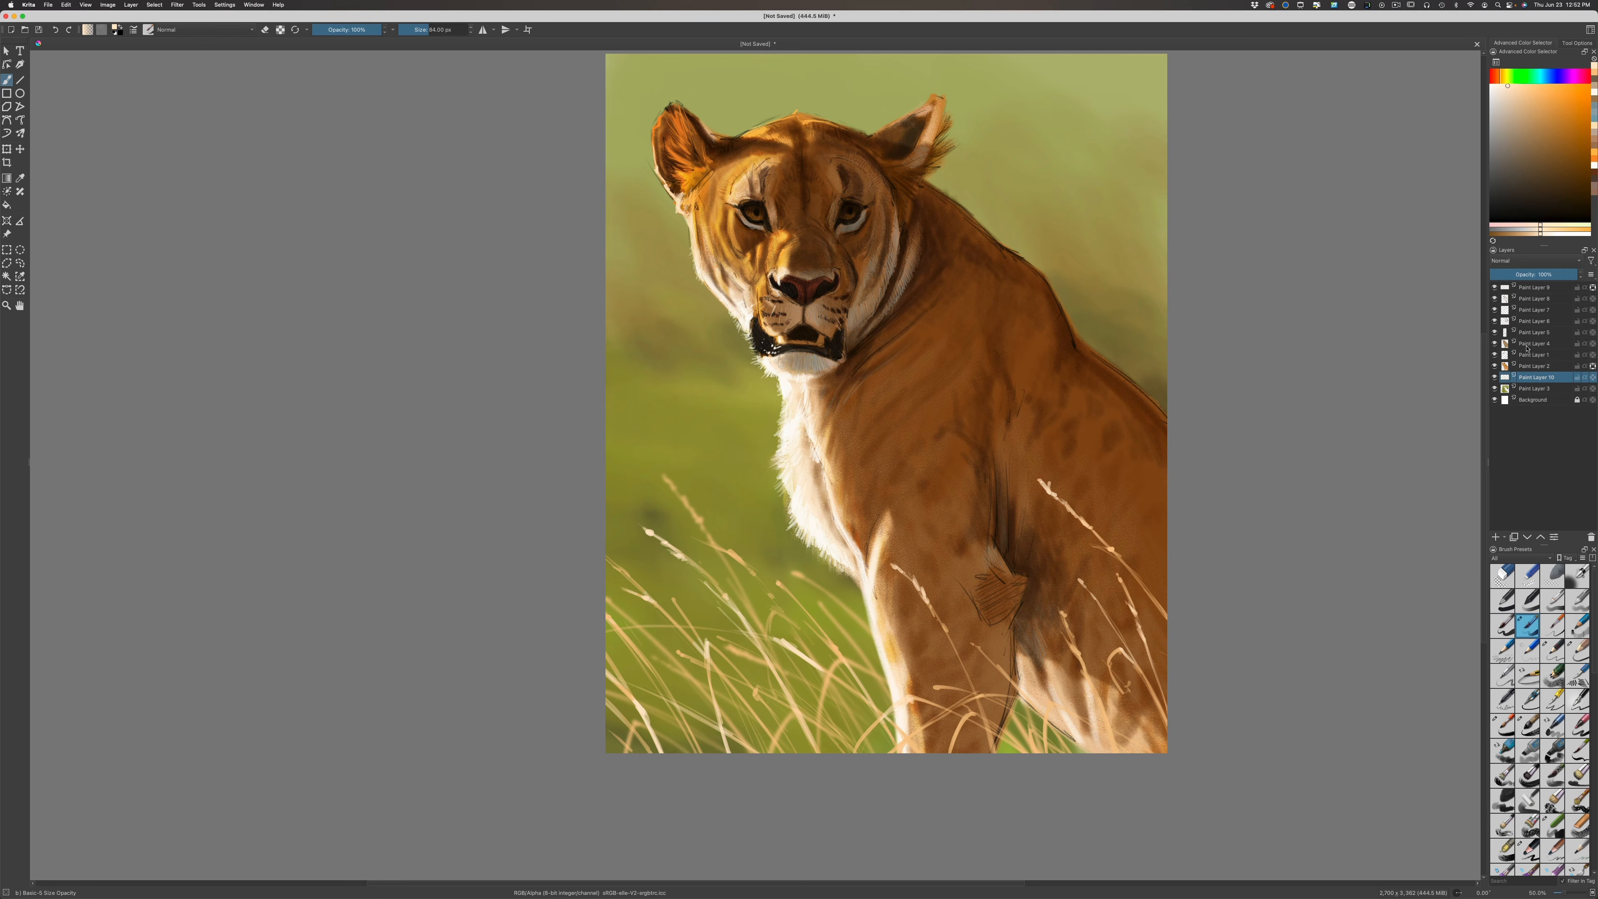
click(1592, 378)
key(minus)
key(minus)
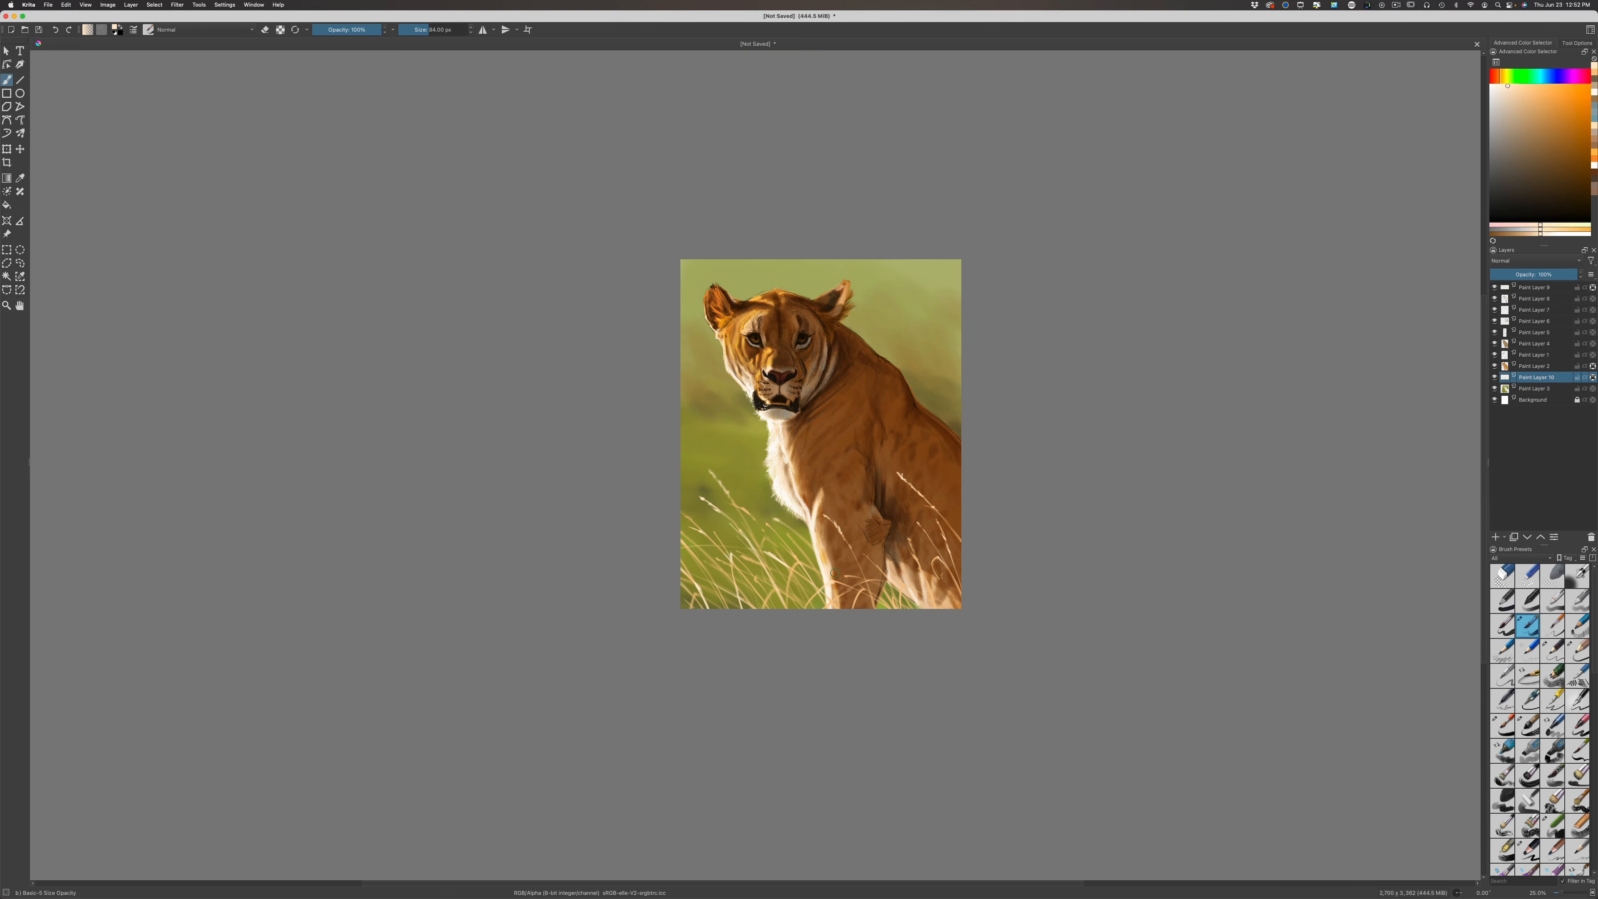
key(plus)
key(plus)
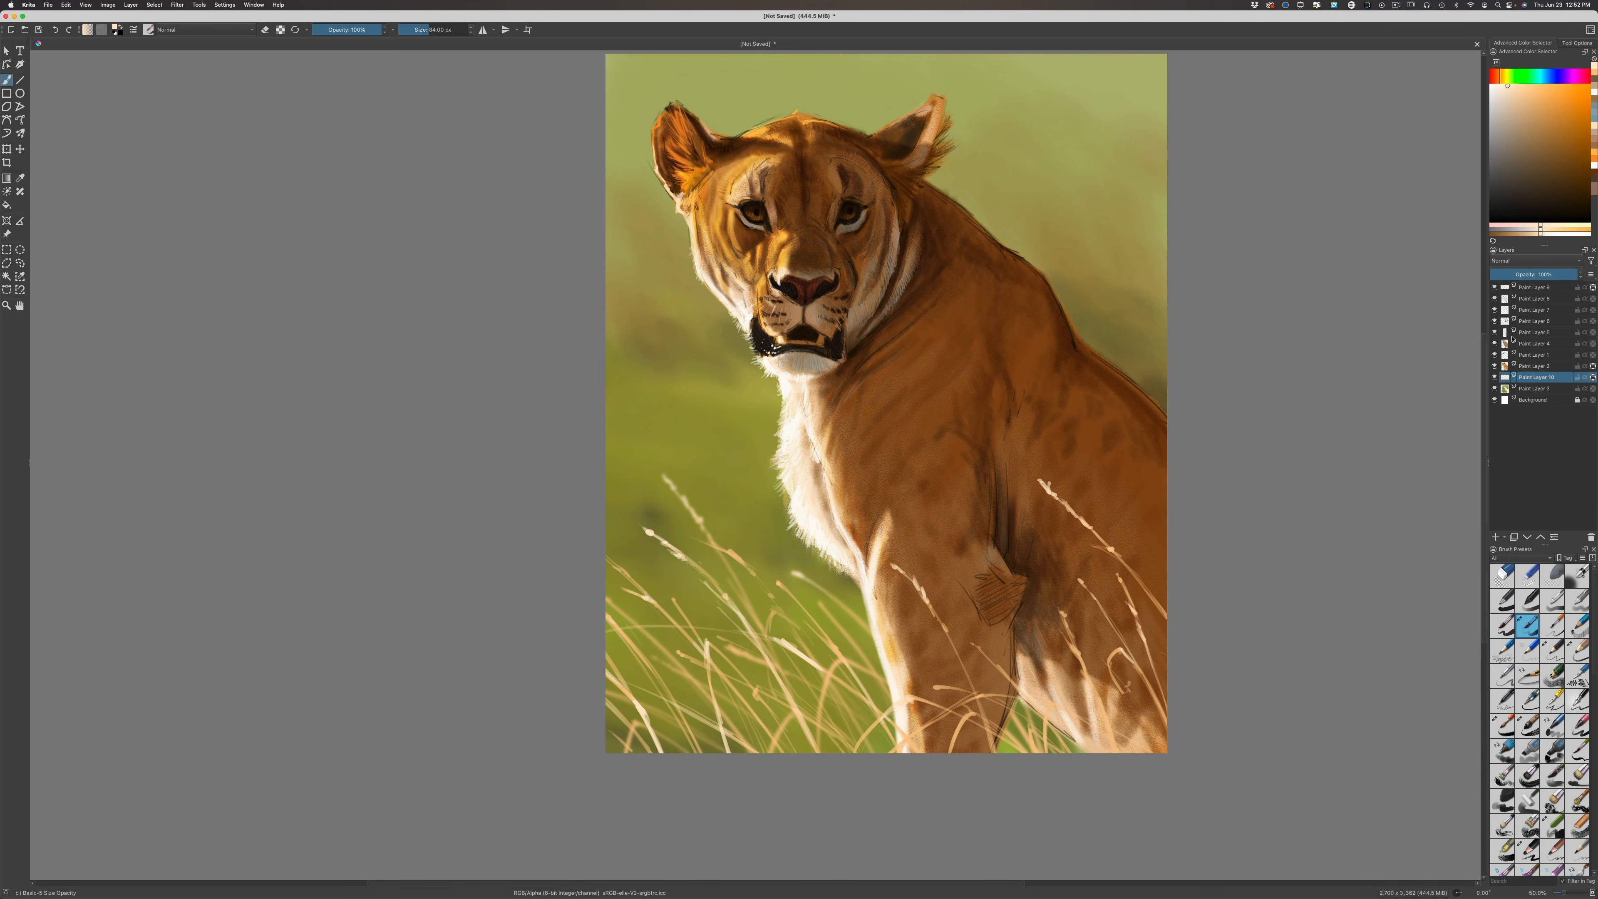
Paint fine tan fur strokes over the elbow tuft on Paint Layer 9, using a lightened colour sampled from the nearby fur
click(1525, 288)
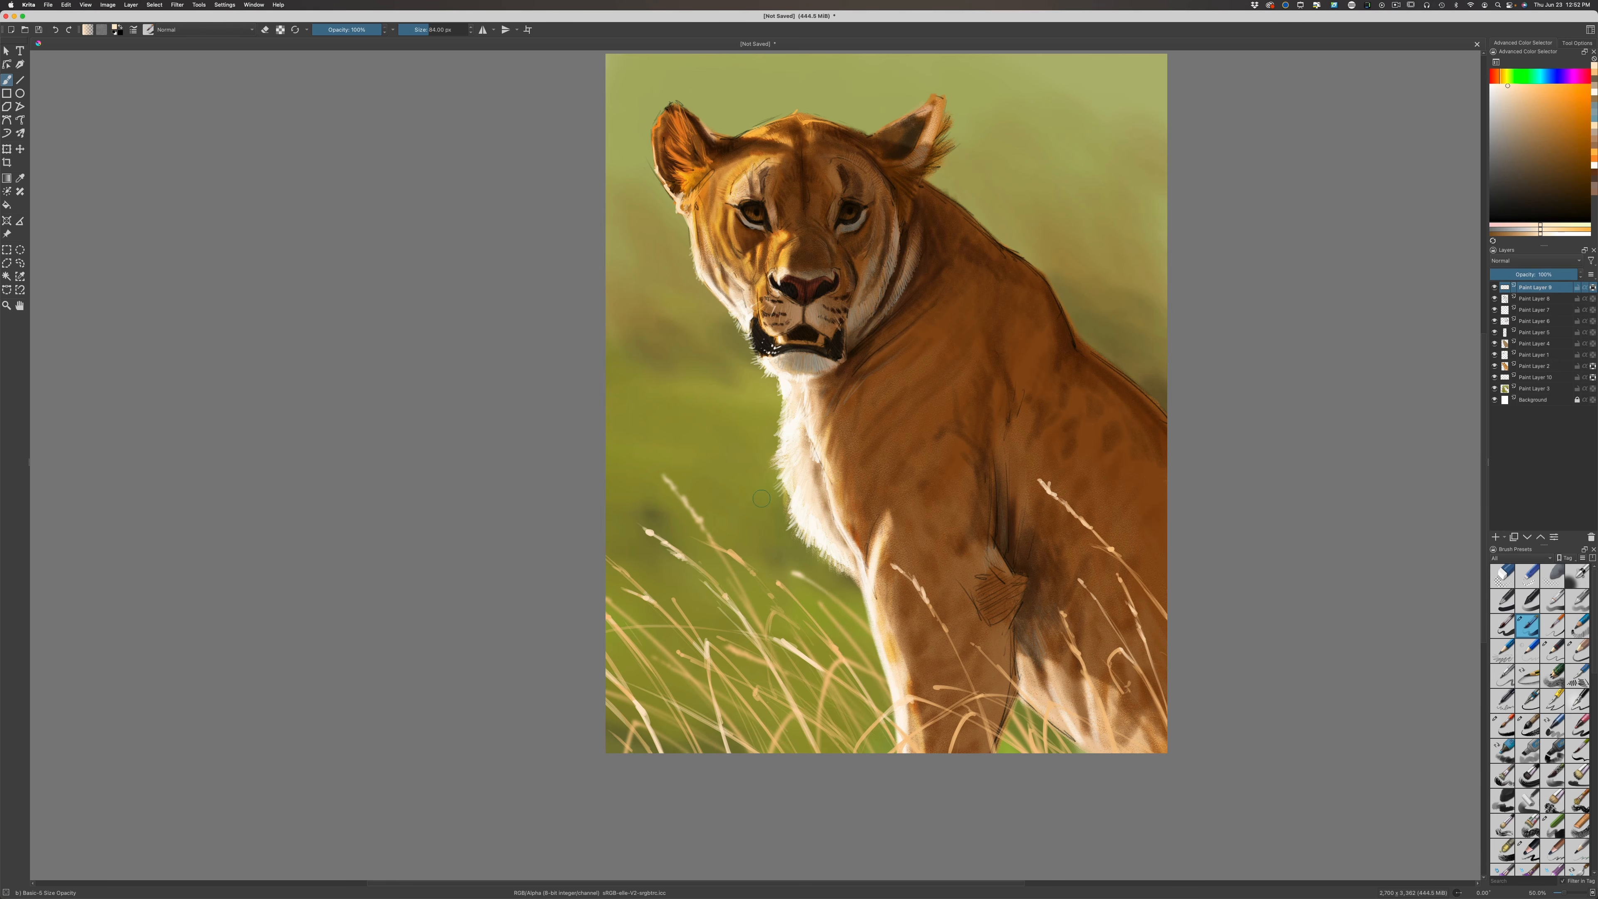
key(bracketleft)
click(1521, 101)
click(1520, 102)
click(20, 178)
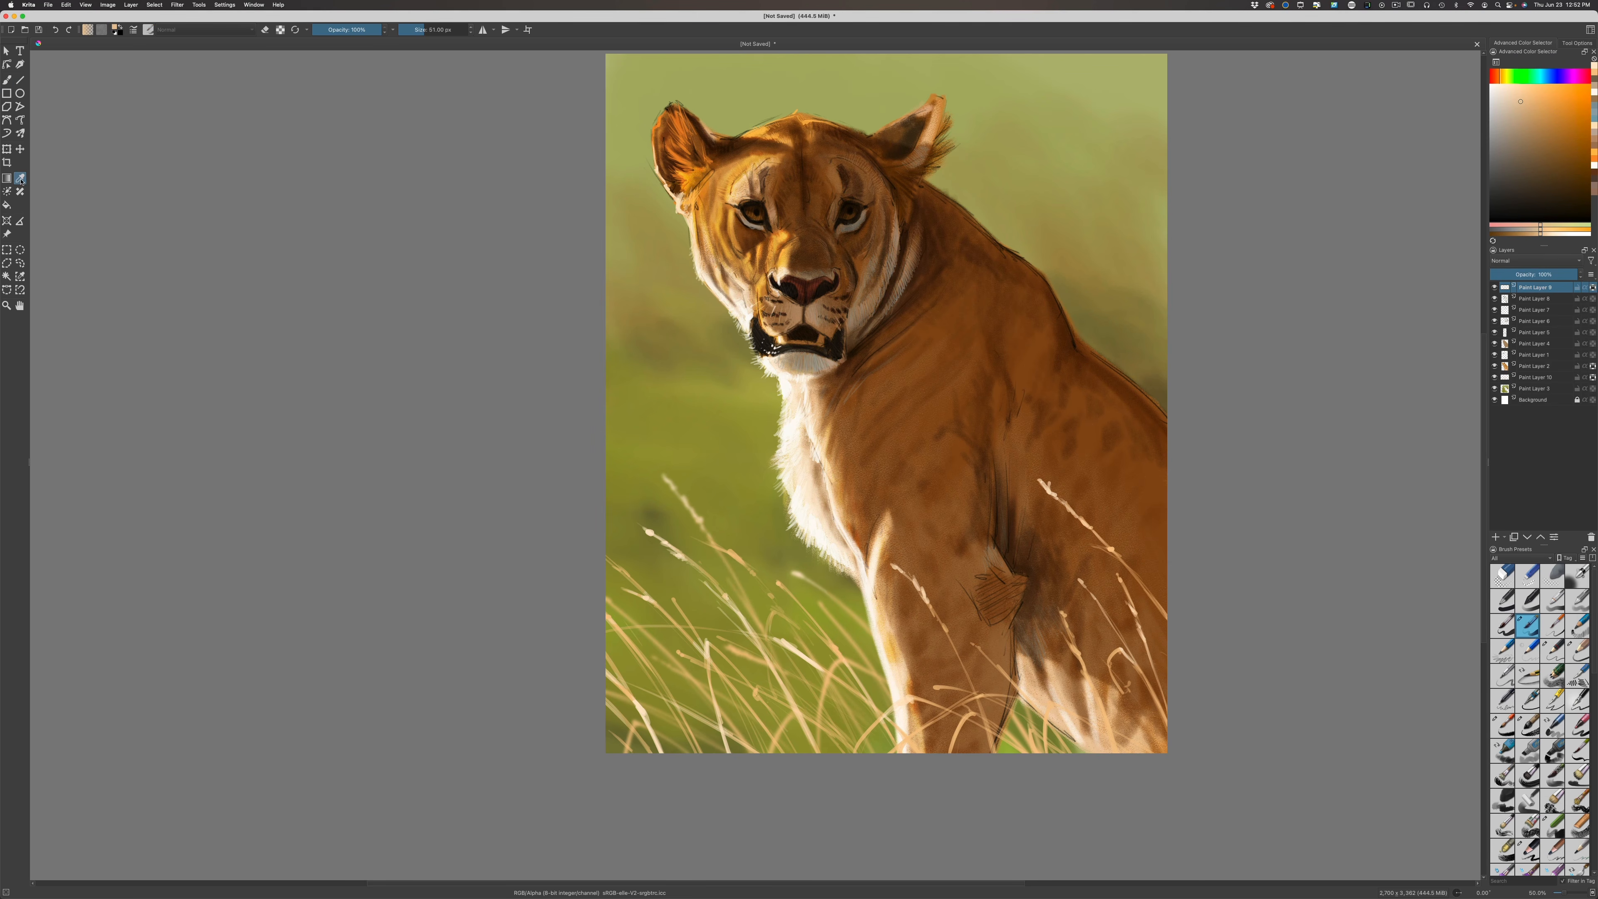
click(981, 565)
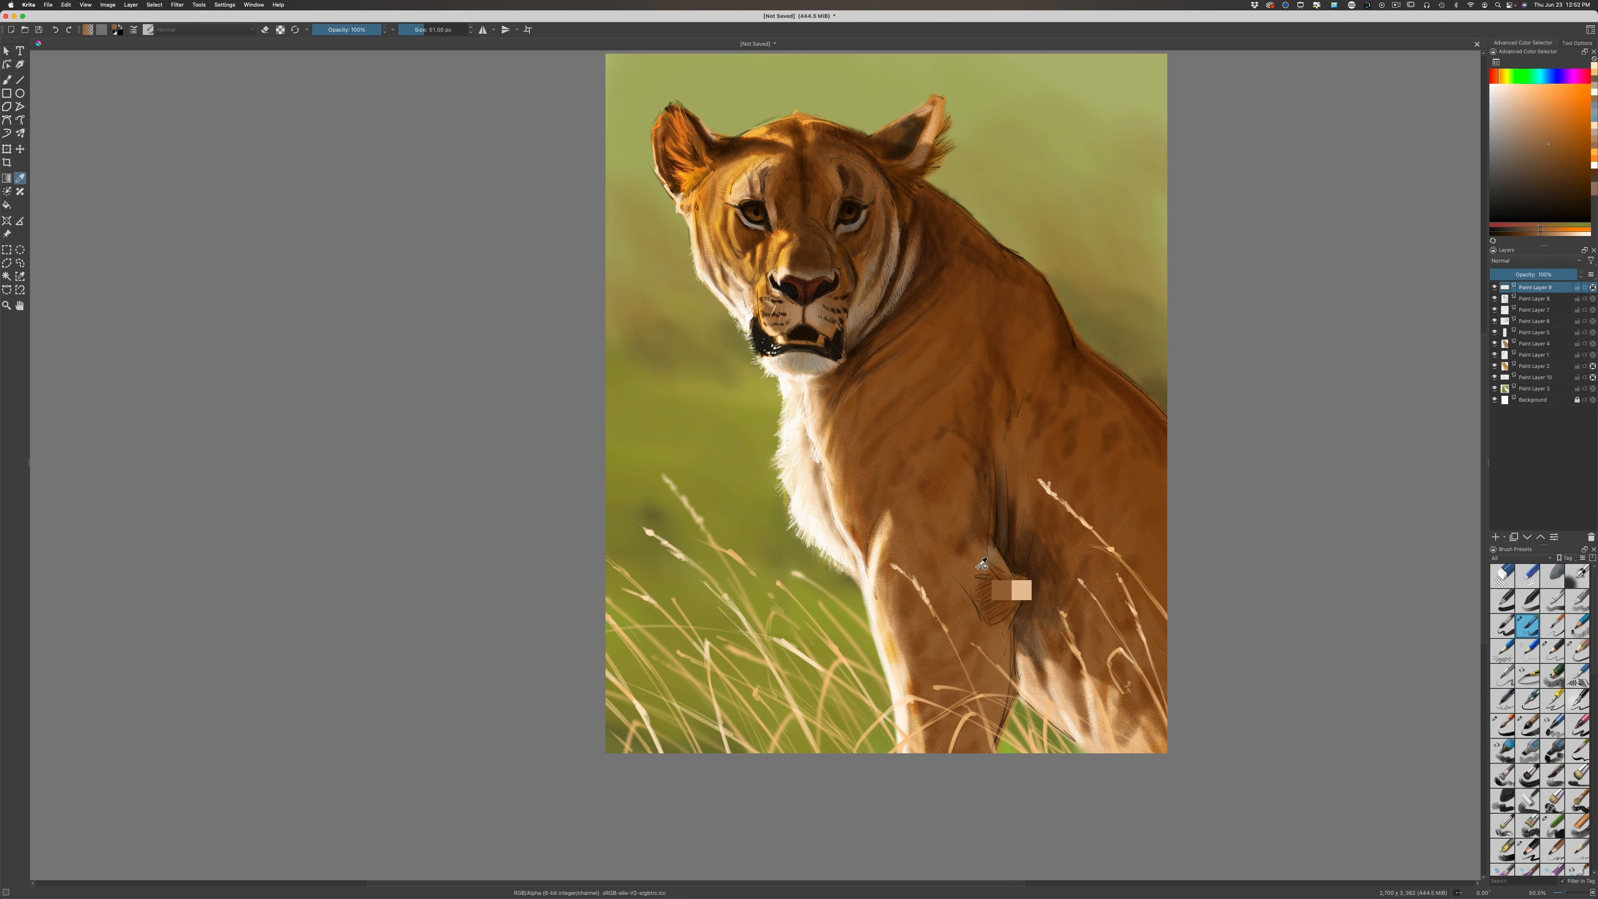
click(1534, 125)
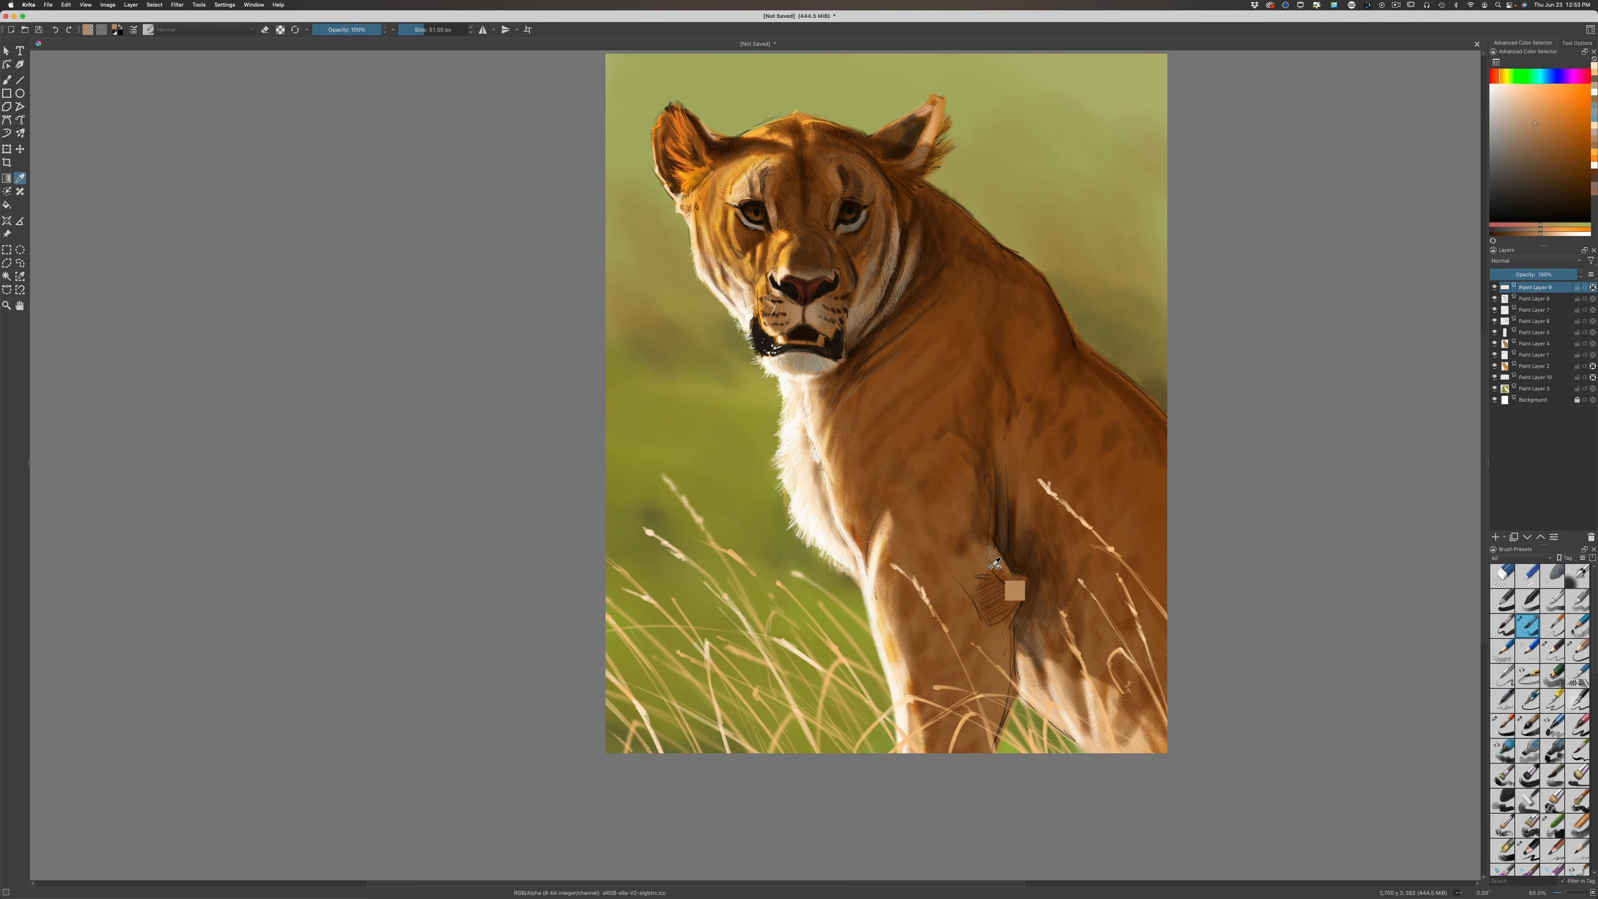
click(7, 80)
key(bracketleft)
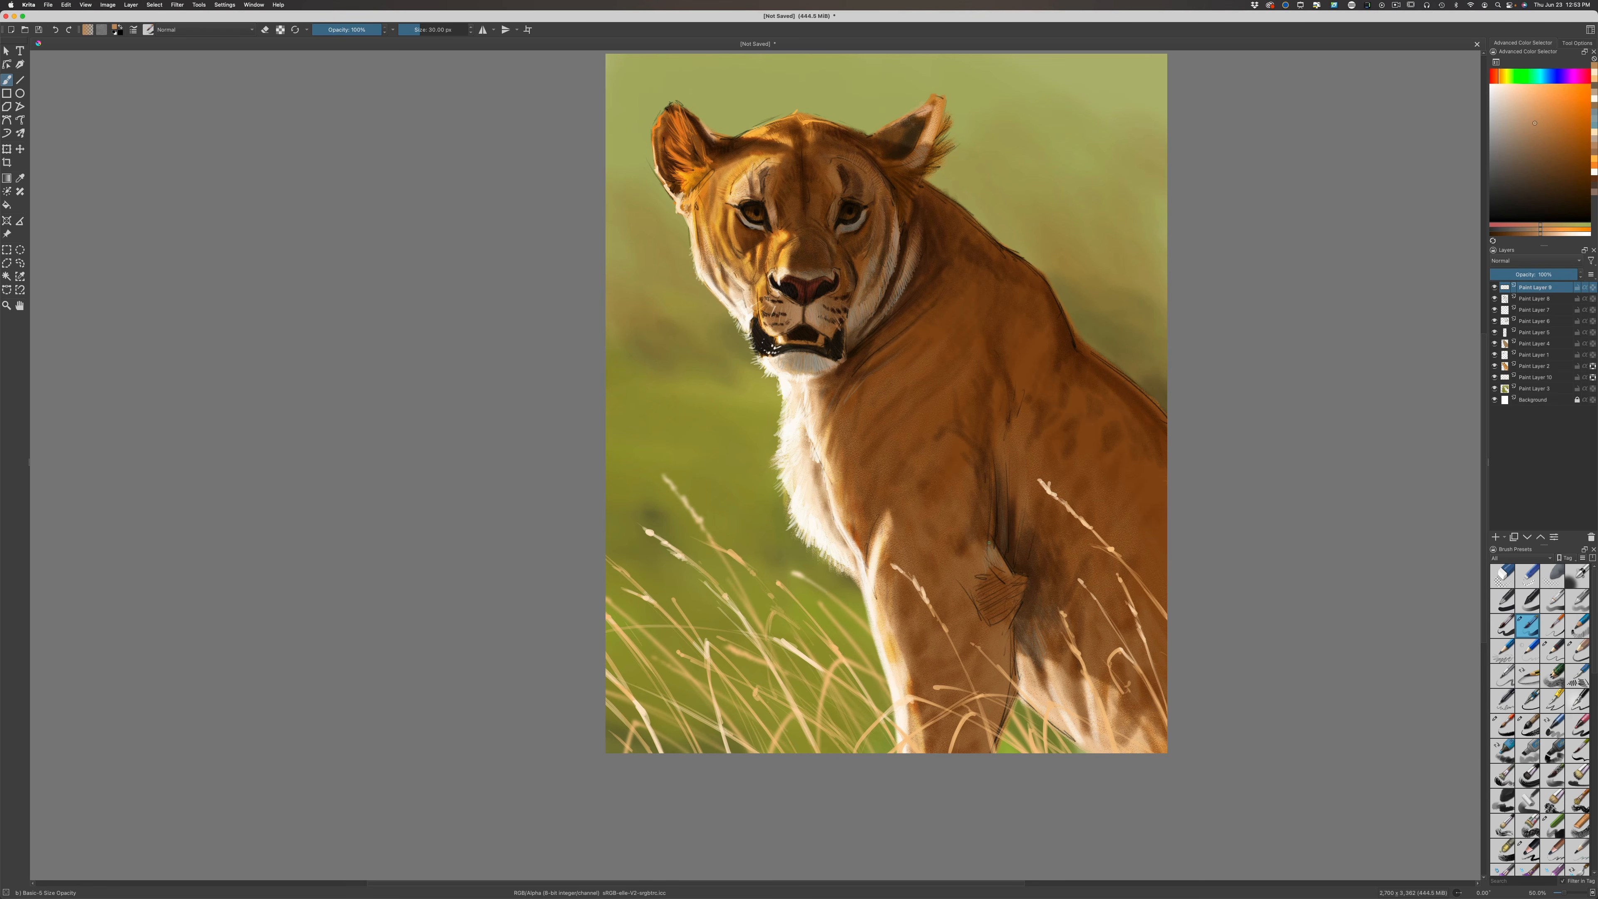
drag(988, 543, 1009, 566)
drag(995, 577, 1015, 581)
drag(1003, 647, 990, 664)
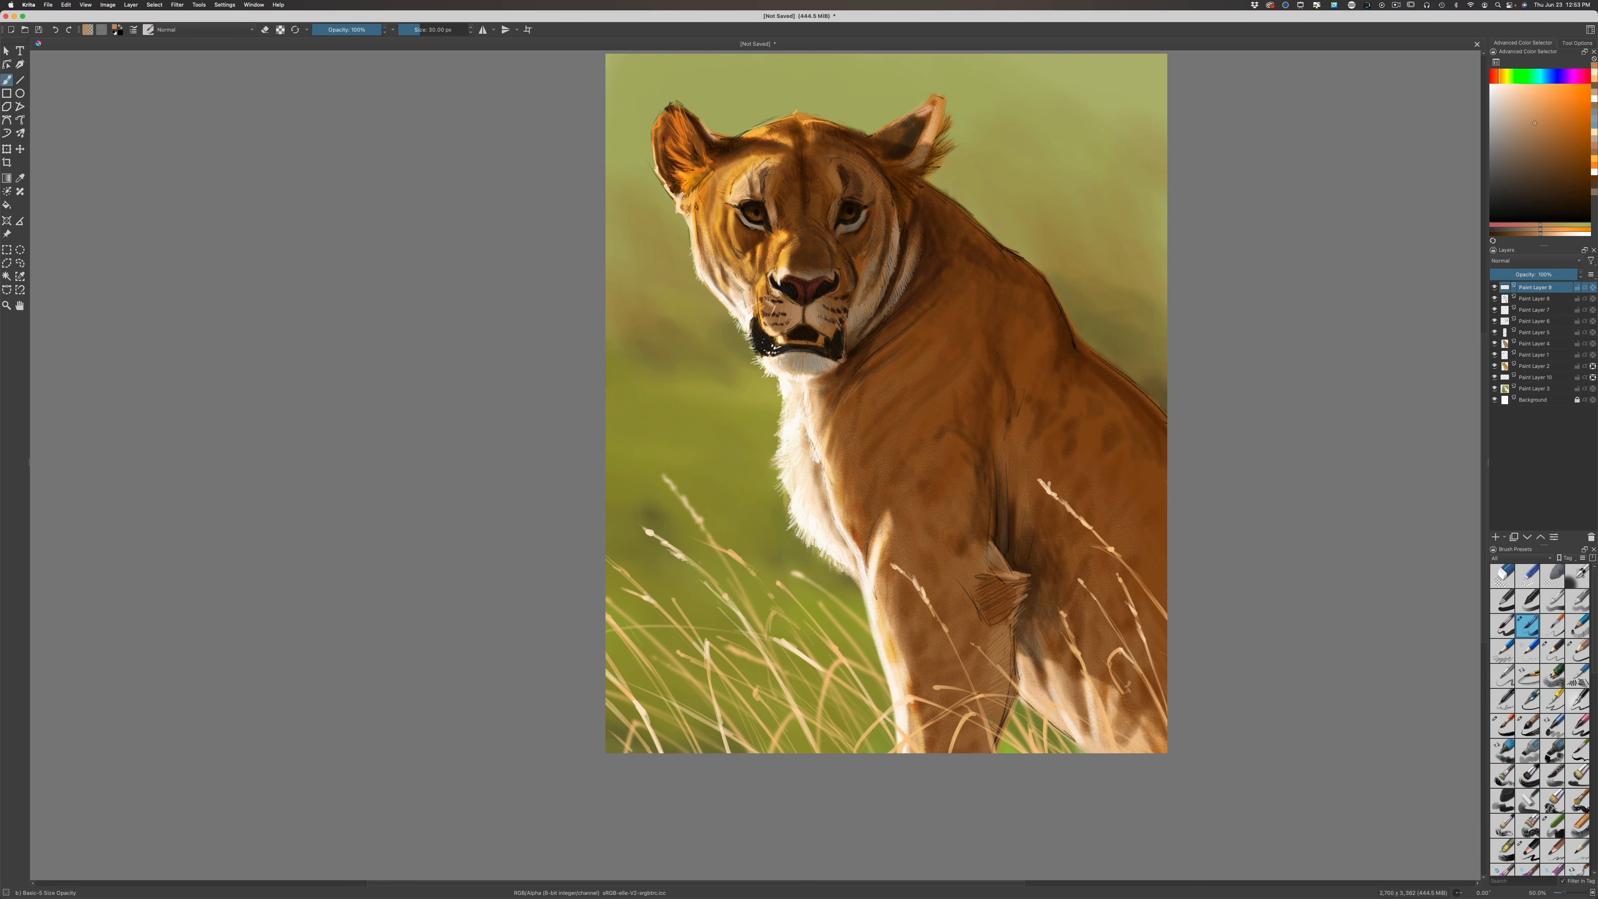
Check Paint Layer 7 by toggling its visibility, select it and add more tan fur strokes to the elbow tuft
click(1497, 309)
click(1497, 310)
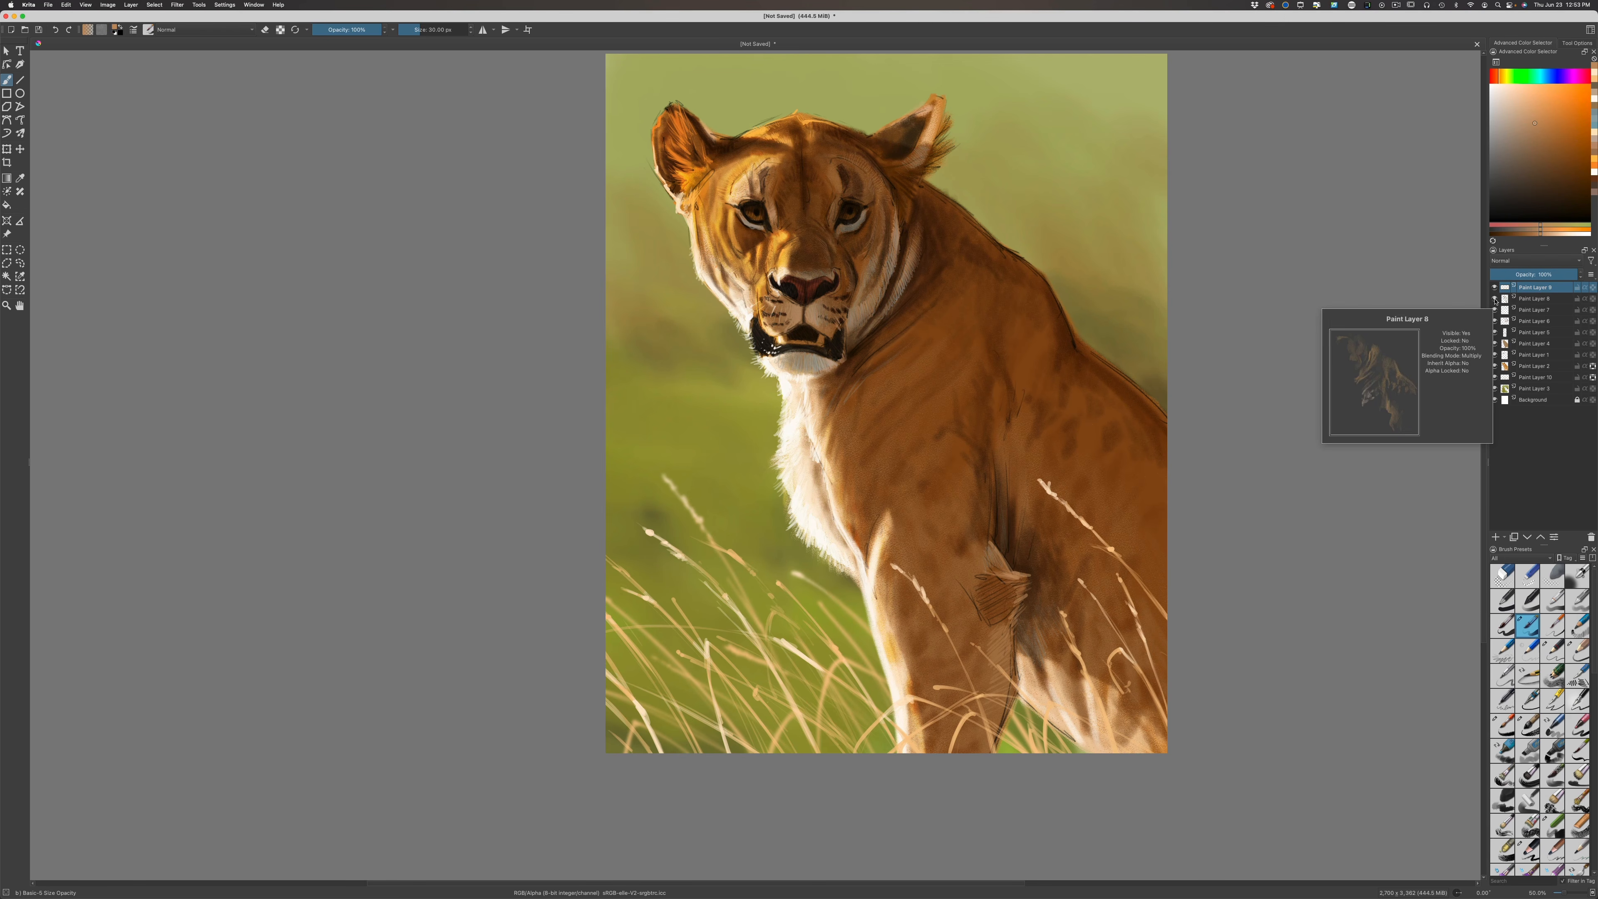
click(1523, 312)
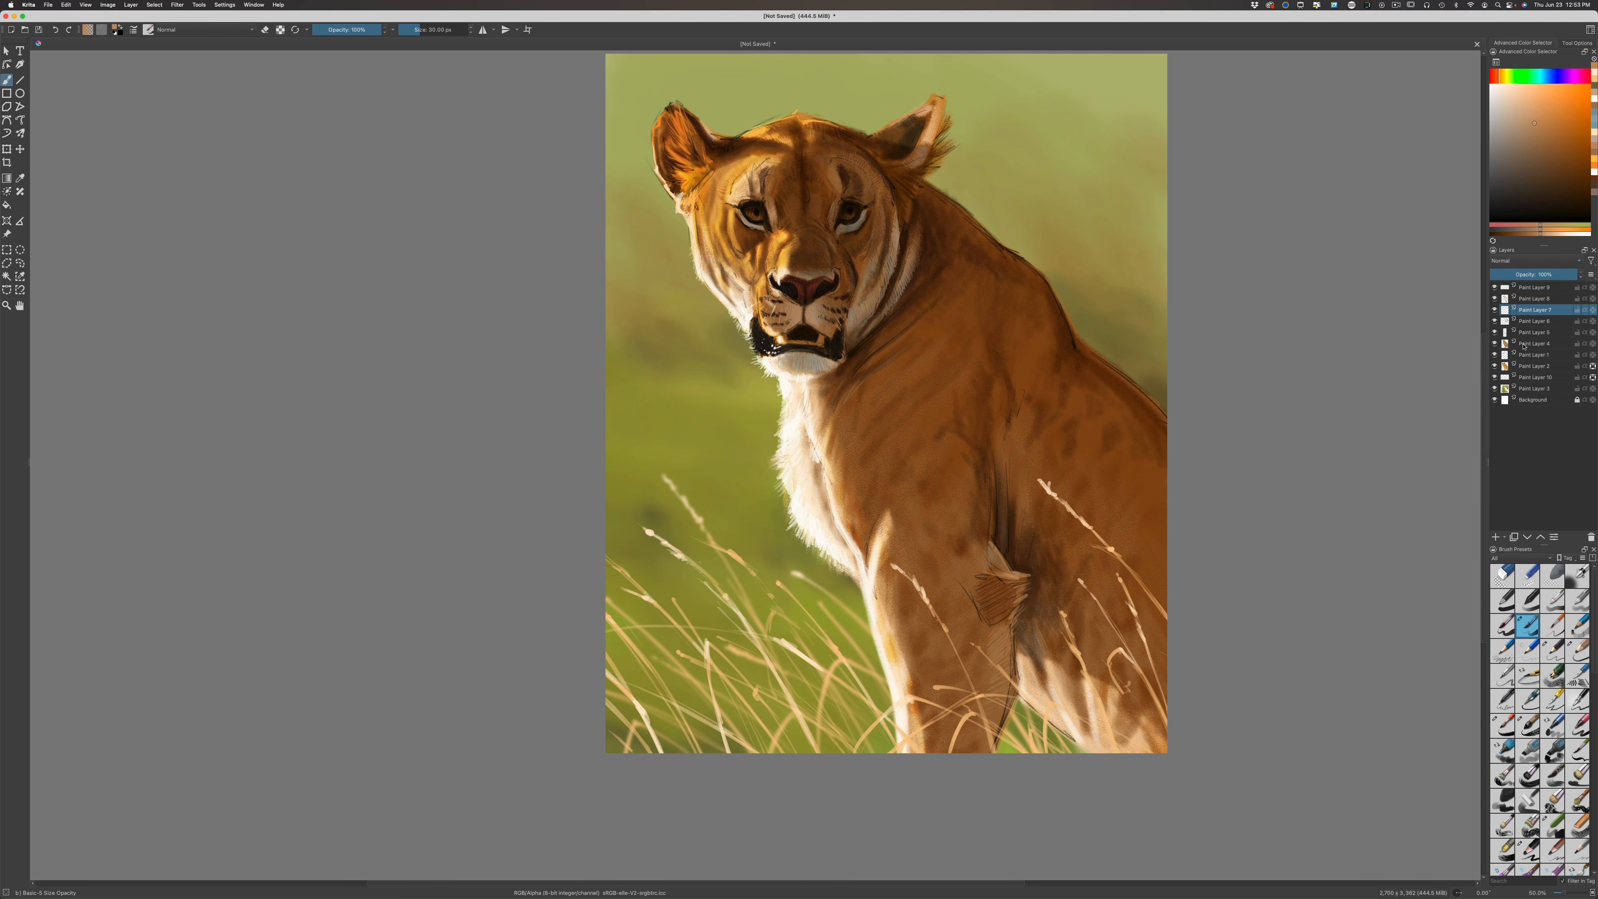
drag(1012, 604, 1025, 586)
drag(989, 617, 1008, 600)
key(bracketleft)
Erase the sketch lines around the elbow and front leg on Paint Layer 1 with an enlarged Eraser Circle brush
click(1520, 357)
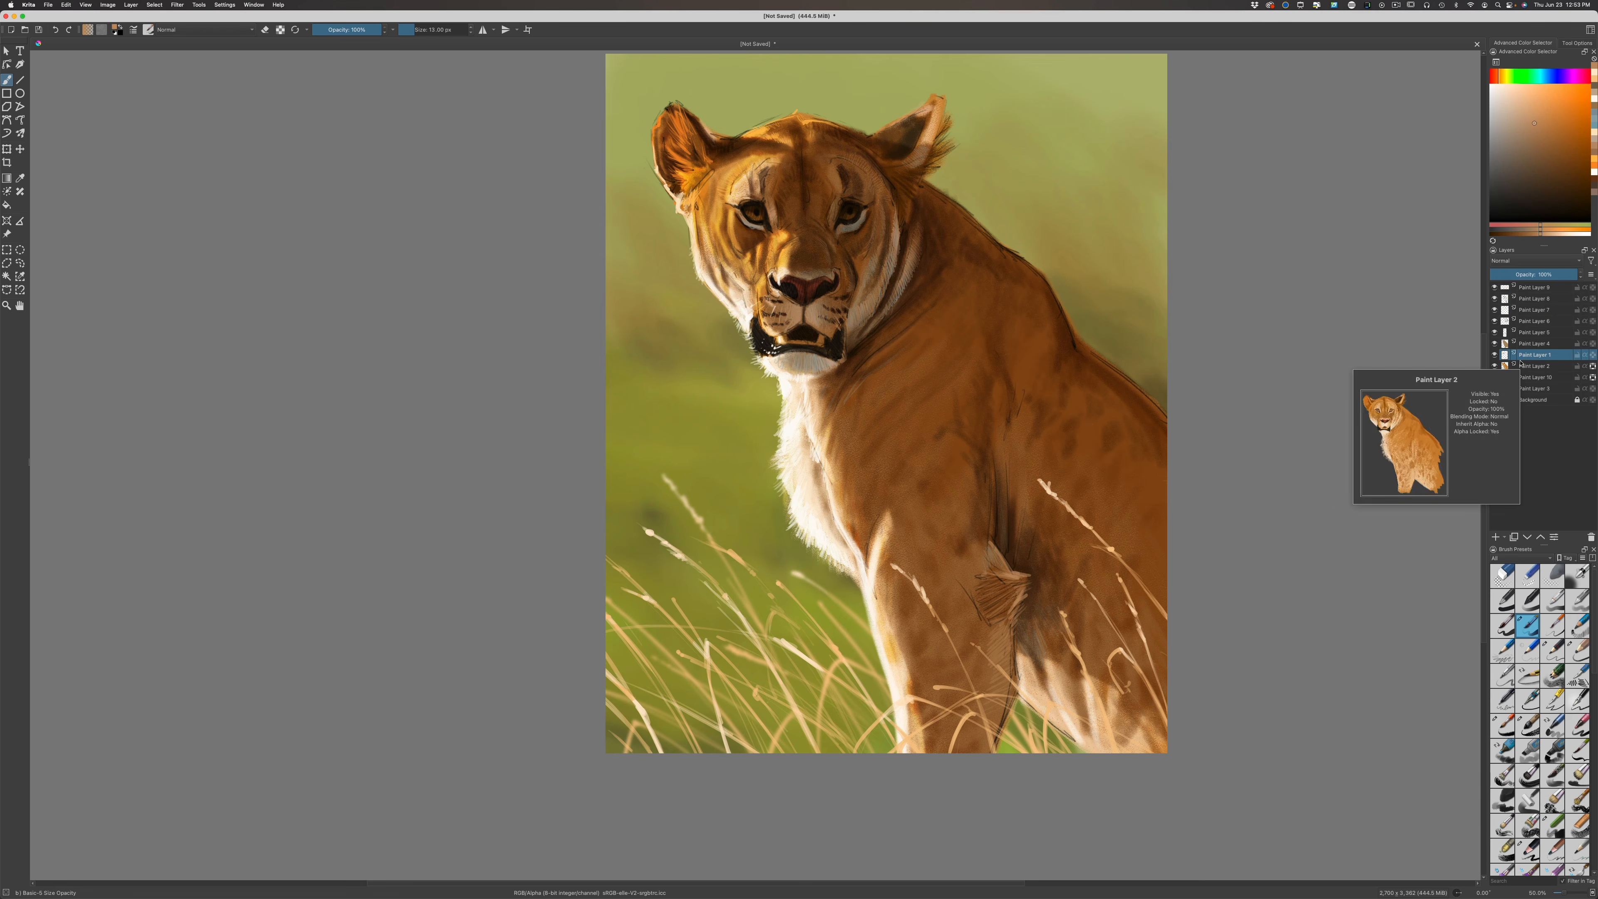
click(1502, 576)
key(bracketright)
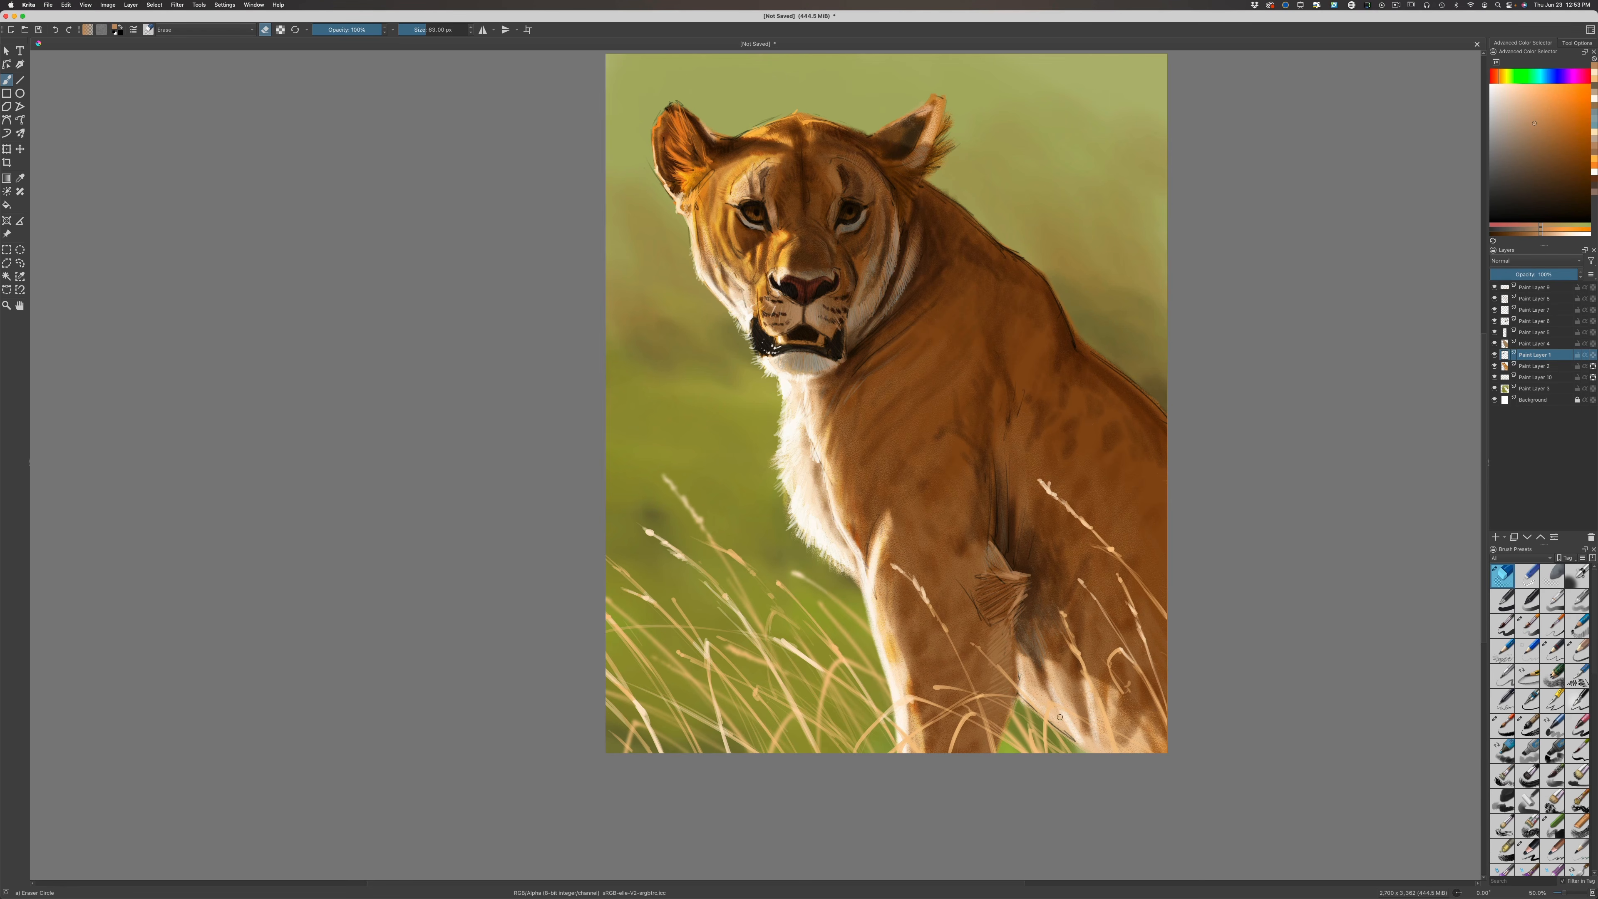
drag(989, 624, 970, 593)
Paint thin whiskers beside the mouth on the shoulder side in a muted pale beige on Paint Layer 7
click(1522, 299)
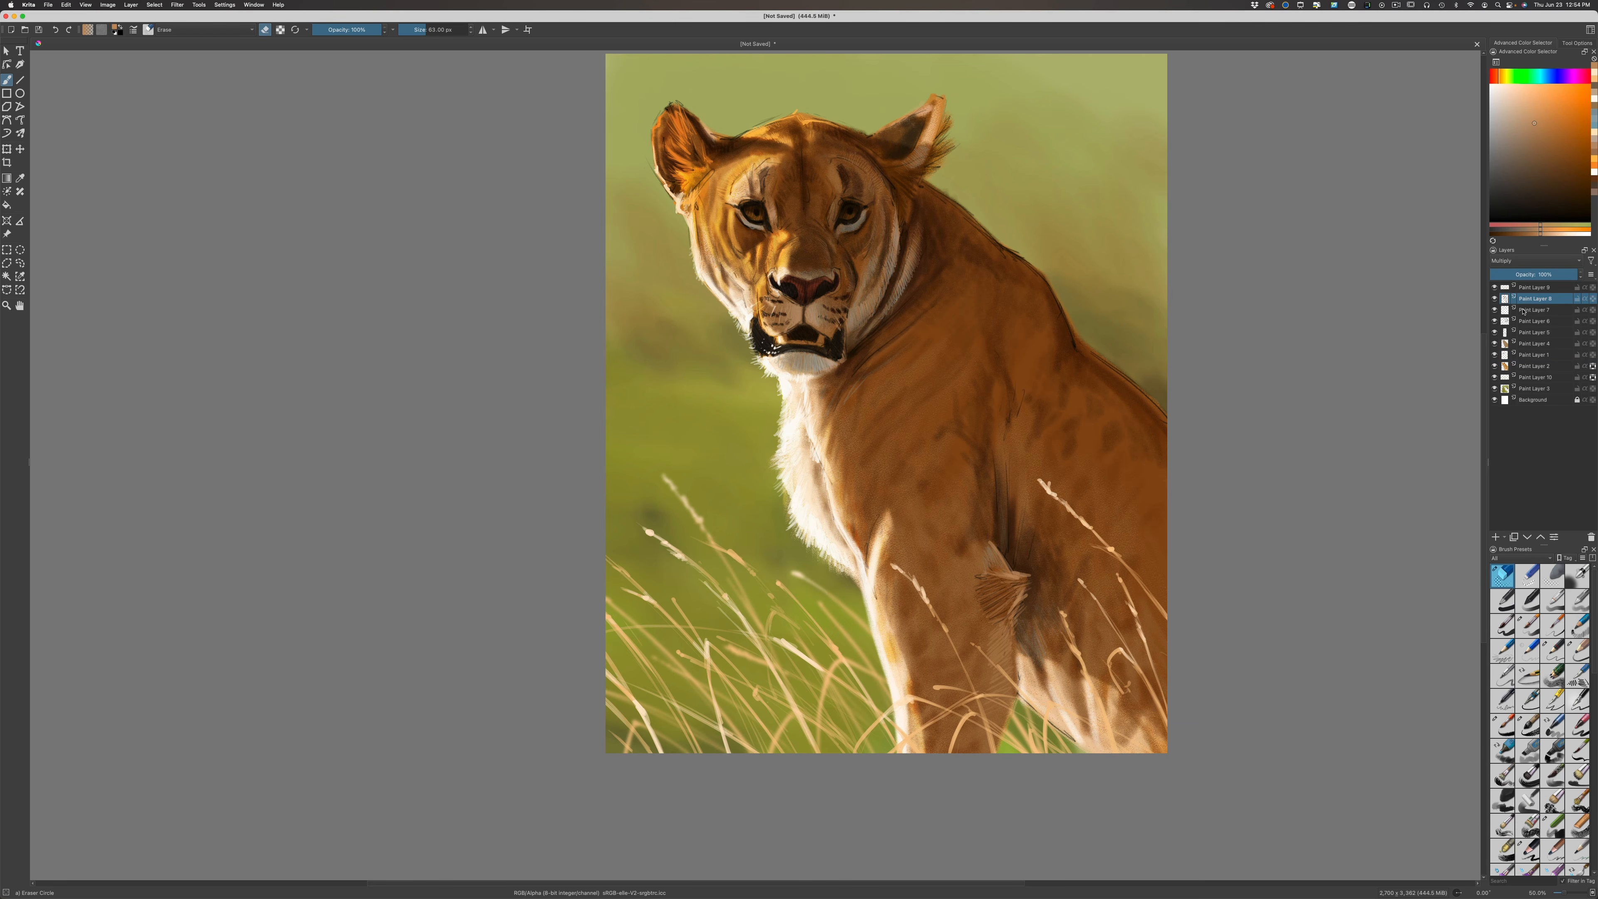
click(1523, 310)
key(slash)
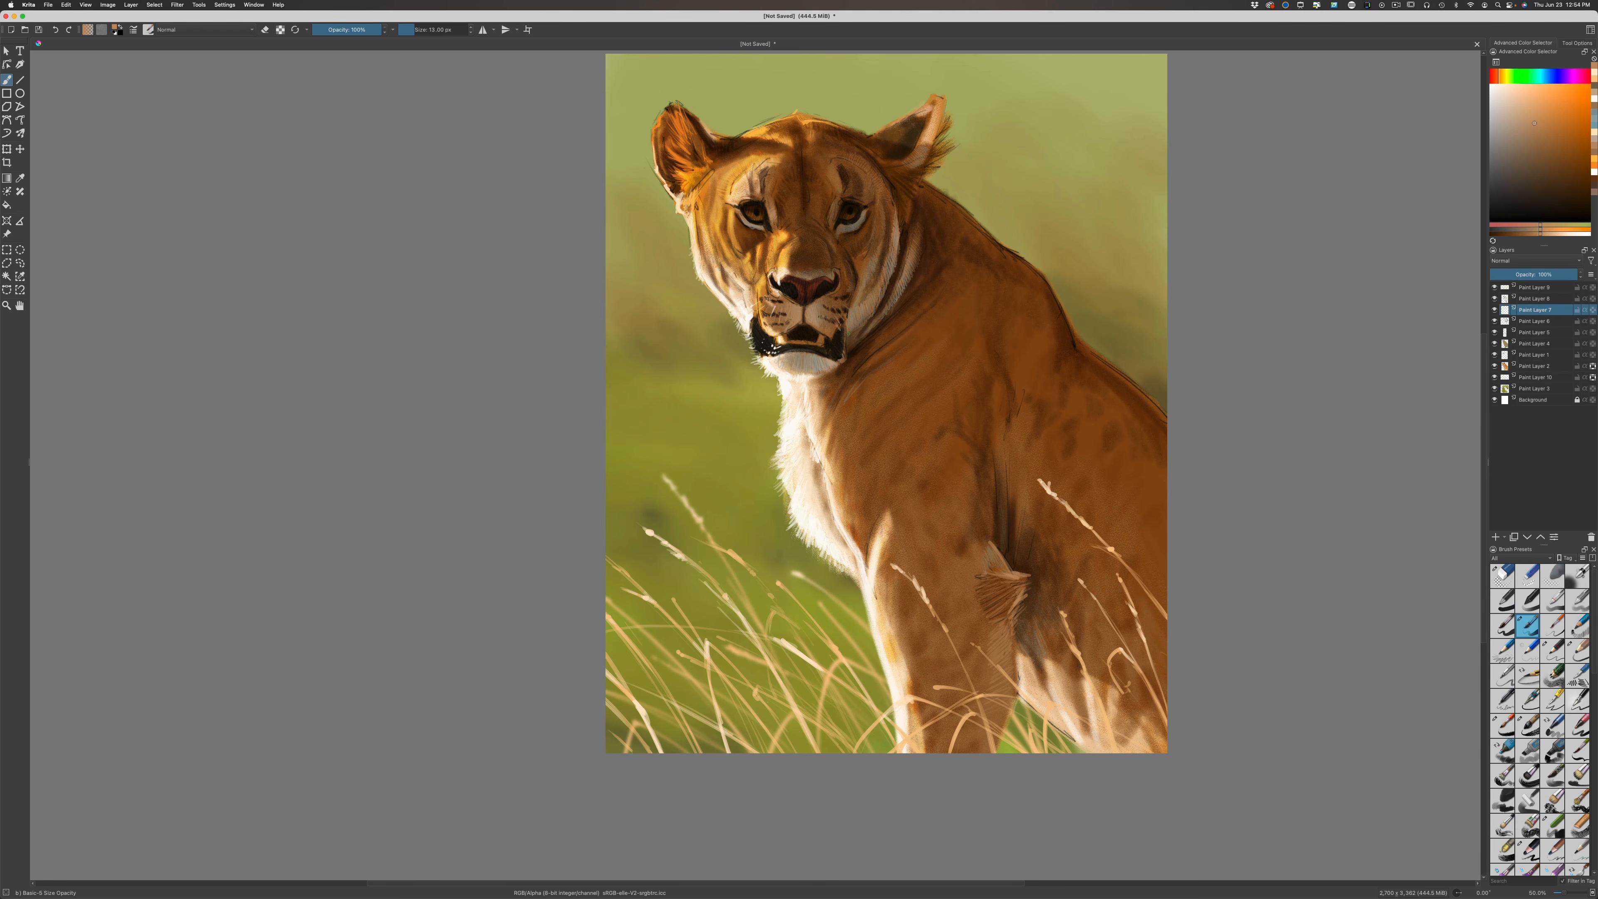
drag(1512, 108, 1514, 110)
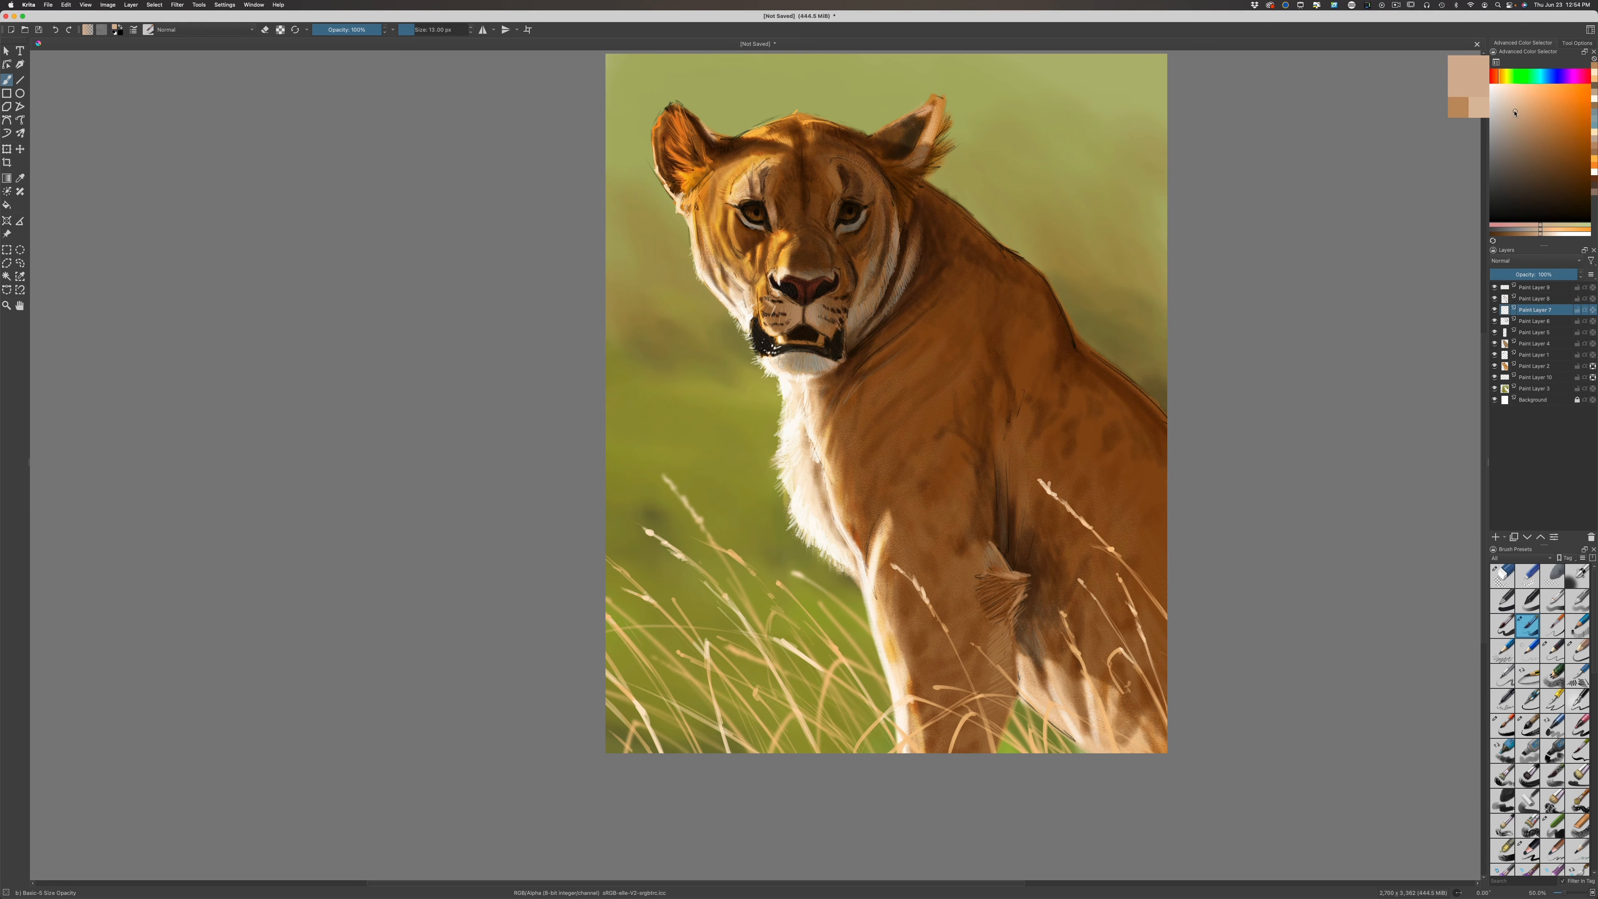
click(1505, 114)
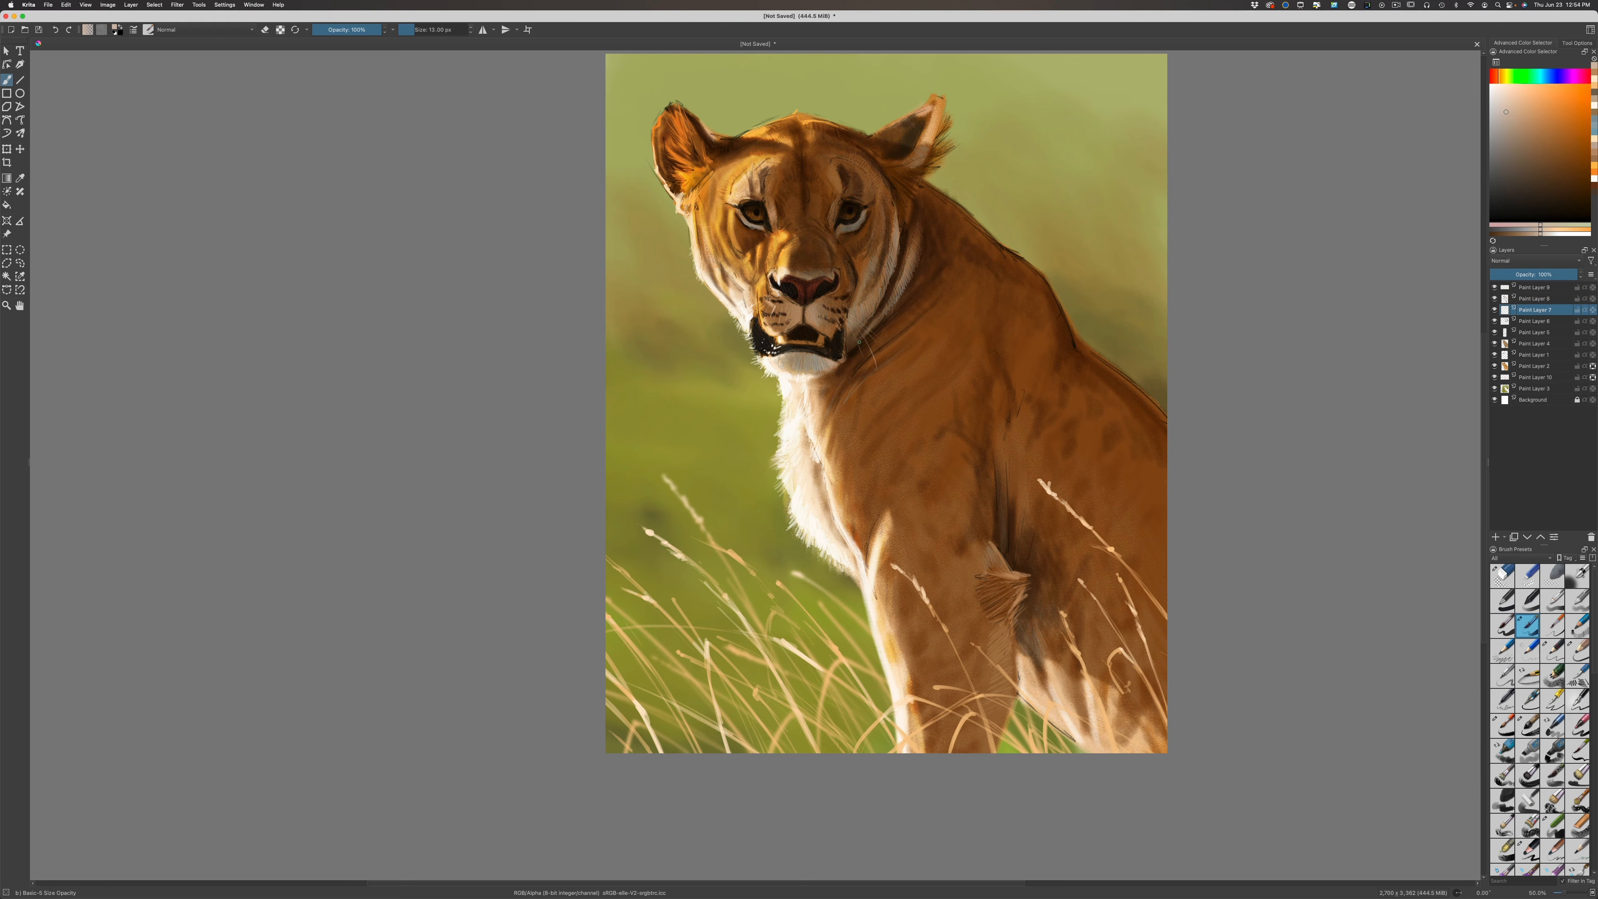
click(1505, 125)
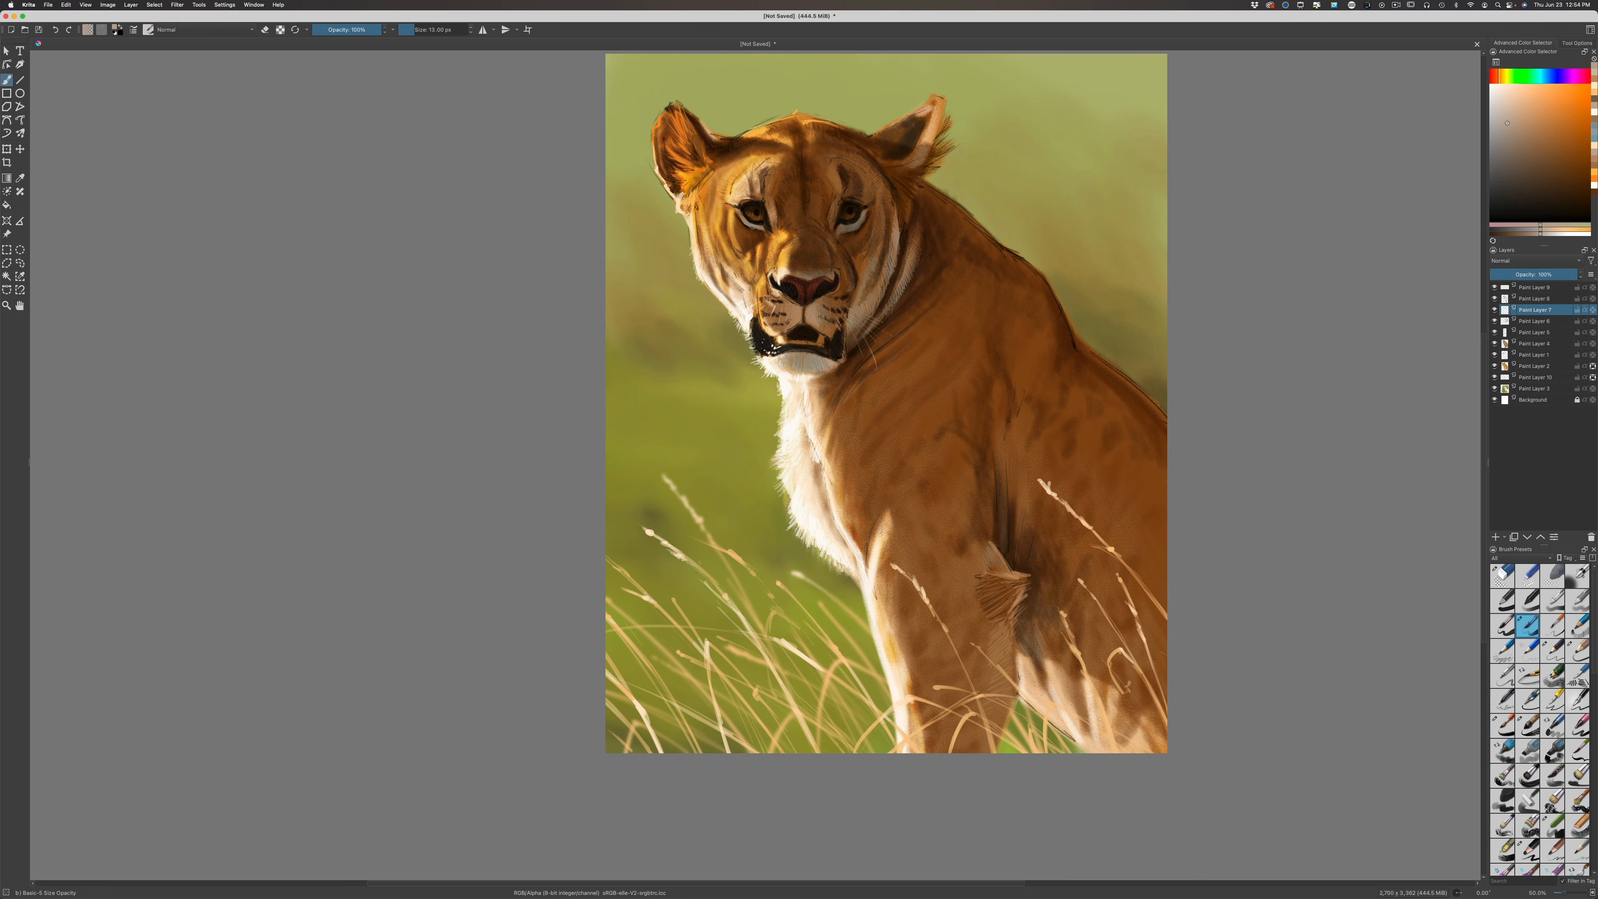
key(plus)
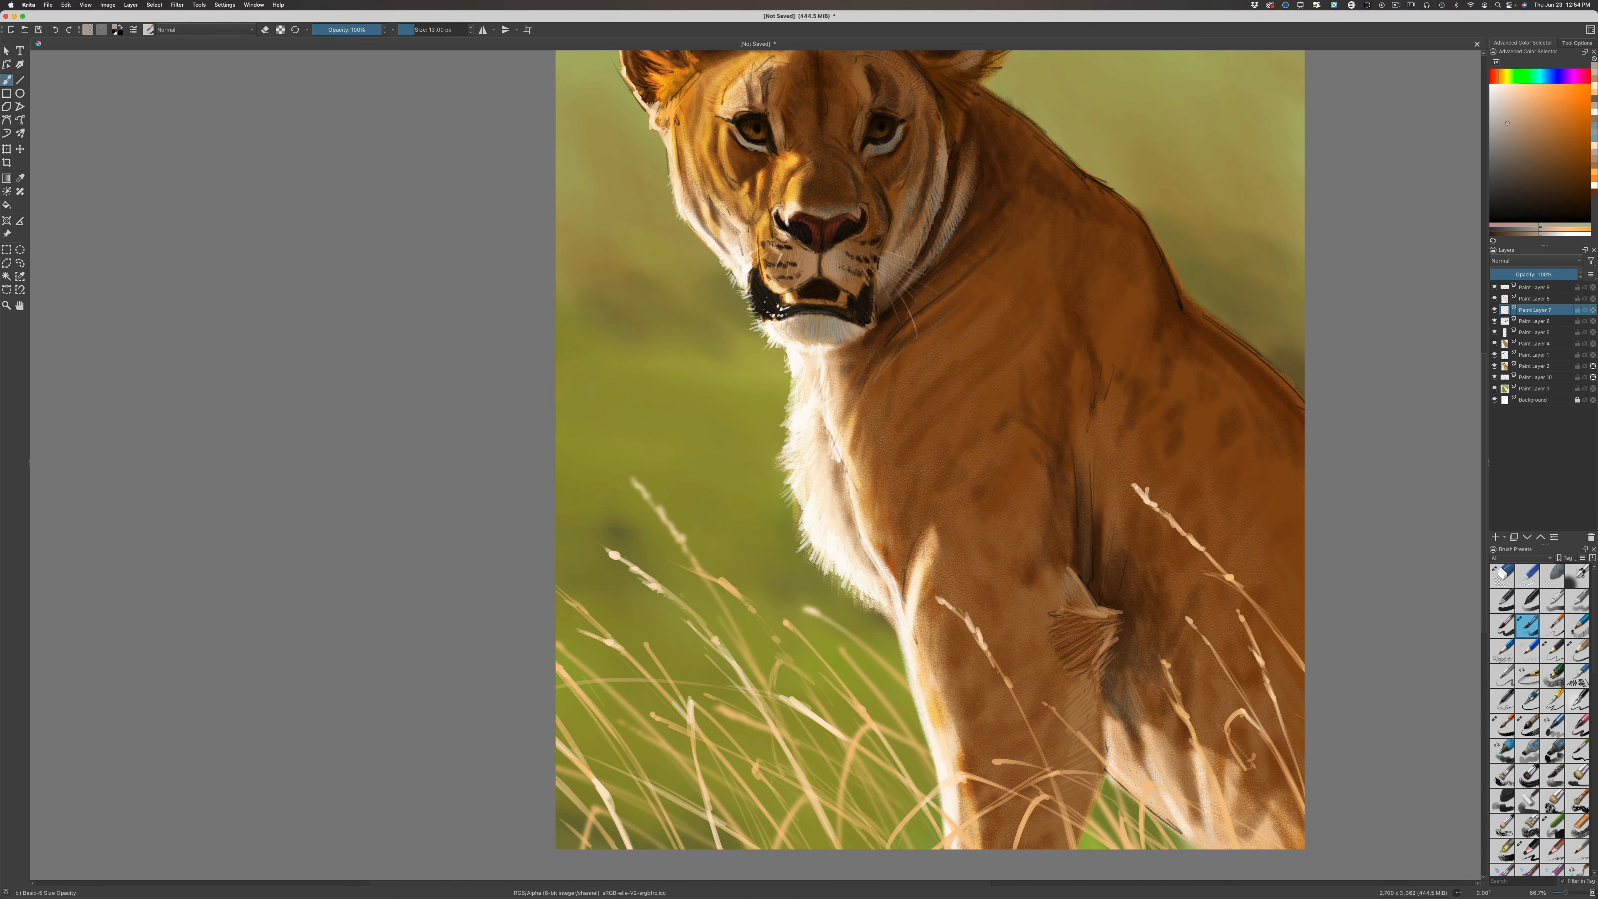
drag(887, 310, 892, 327)
Paint fine near-white whiskers and stray hairs along the sunlit side of the muzzle and cheek
click(1491, 88)
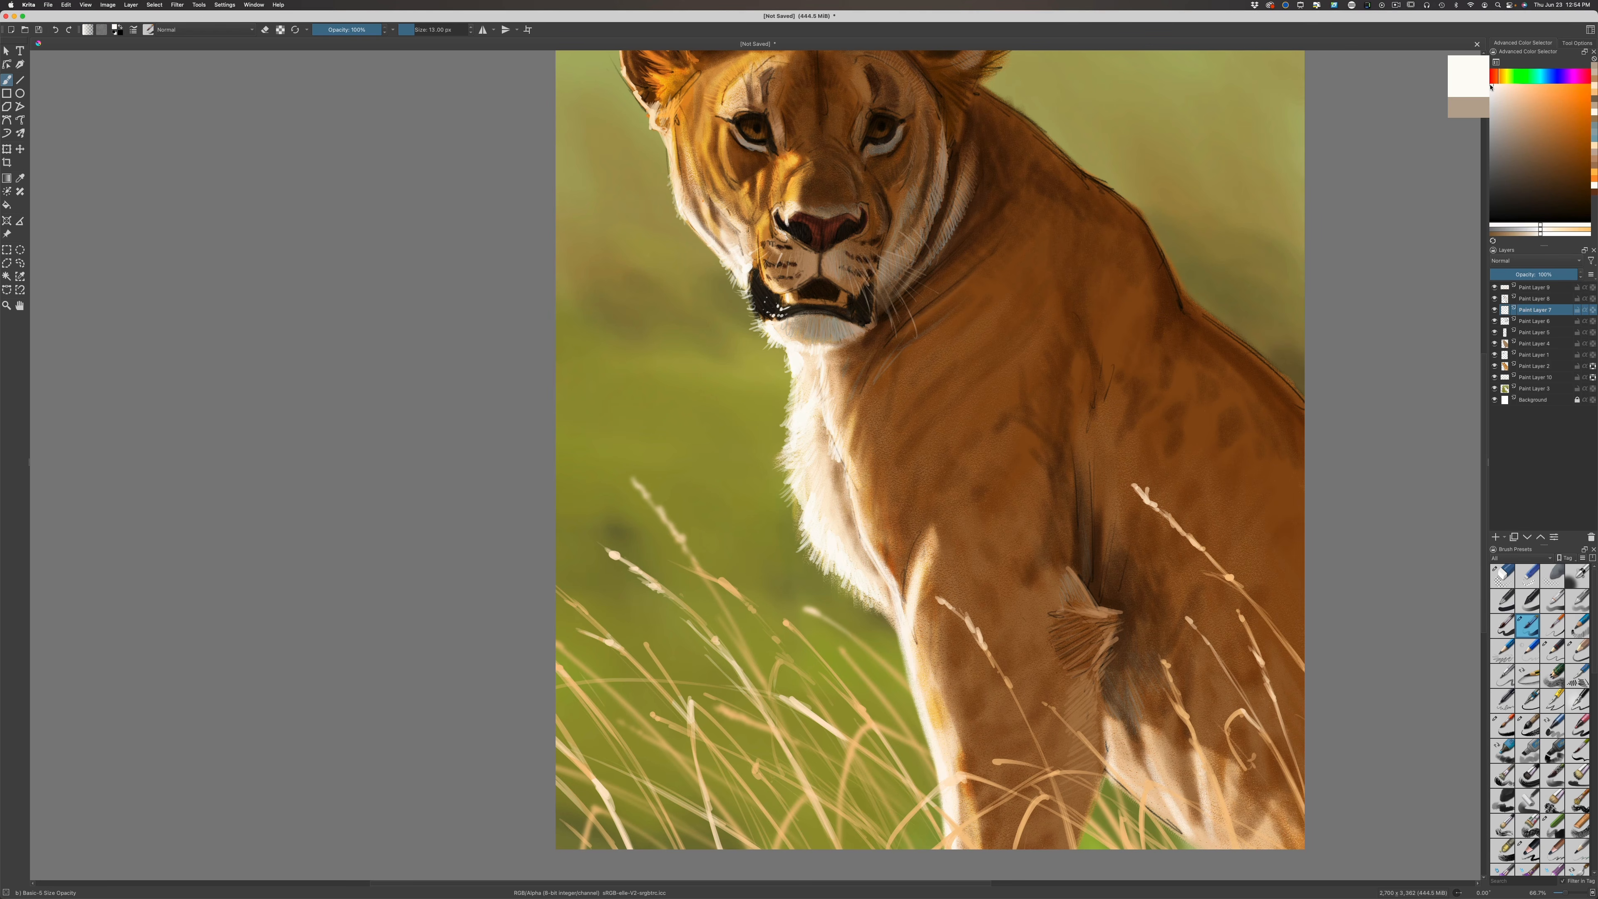
drag(781, 255, 764, 300)
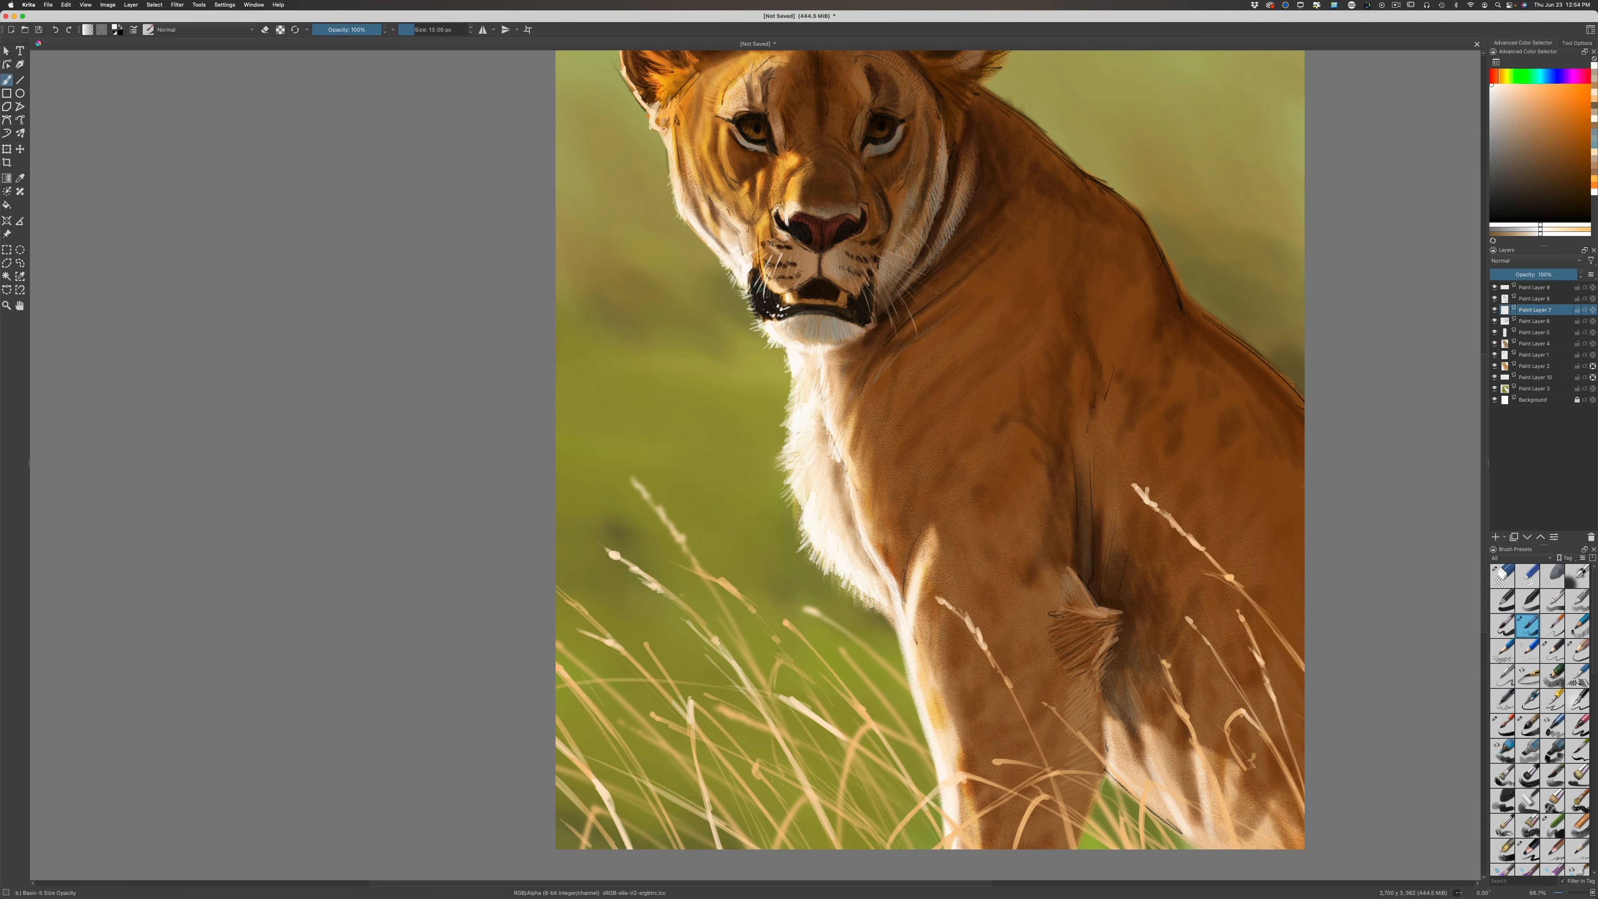
key(bracketleft)
drag(745, 290, 748, 310)
drag(692, 262, 704, 241)
Add fine near-white brow whiskers above both eyes
click(19, 305)
mouse_move(500, 387)
mouse_down()
mouse_move(483, 431)
mouse_move(514, 551)
mouse_up()
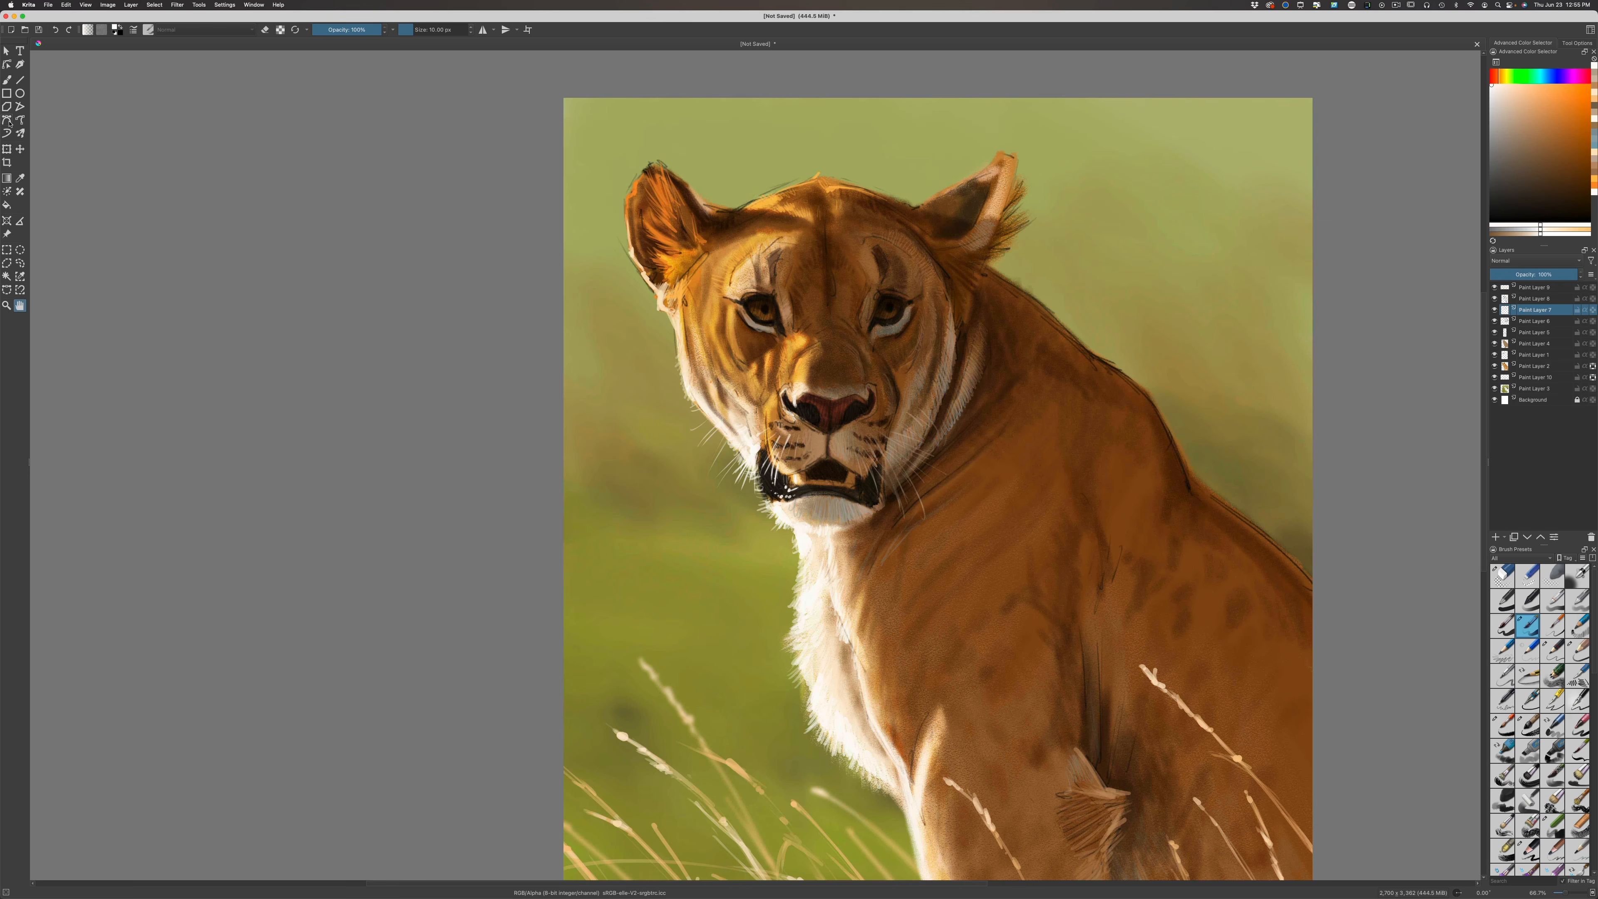
click(7, 80)
drag(881, 259, 912, 229)
mouse_move(770, 242)
mouse_down()
mouse_move(778, 210)
mouse_move(738, 232)
mouse_up()
Add fine near-white hairs to the edge and inner part of the chest fur
drag(798, 666, 786, 687)
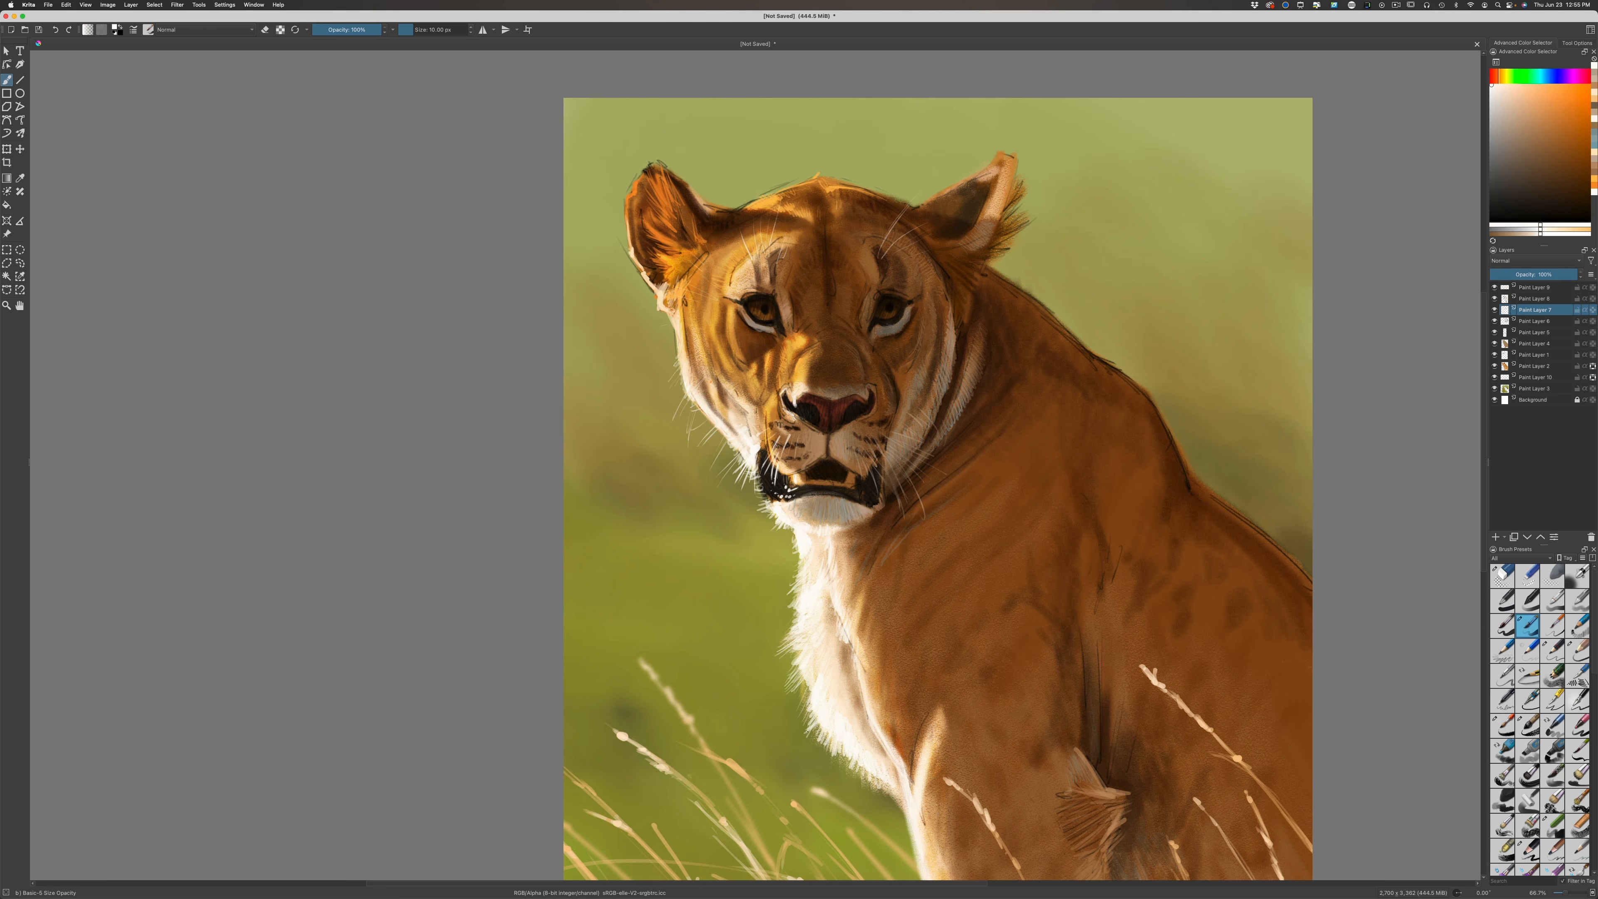
drag(820, 741, 843, 768)
drag(854, 667, 846, 640)
Examine the face, chest, elbow and grass at several zoom levels for areas that need more detail
drag(364, 558, 313, 450)
key(super+minus)
key(super+plus)
key(super+plus)
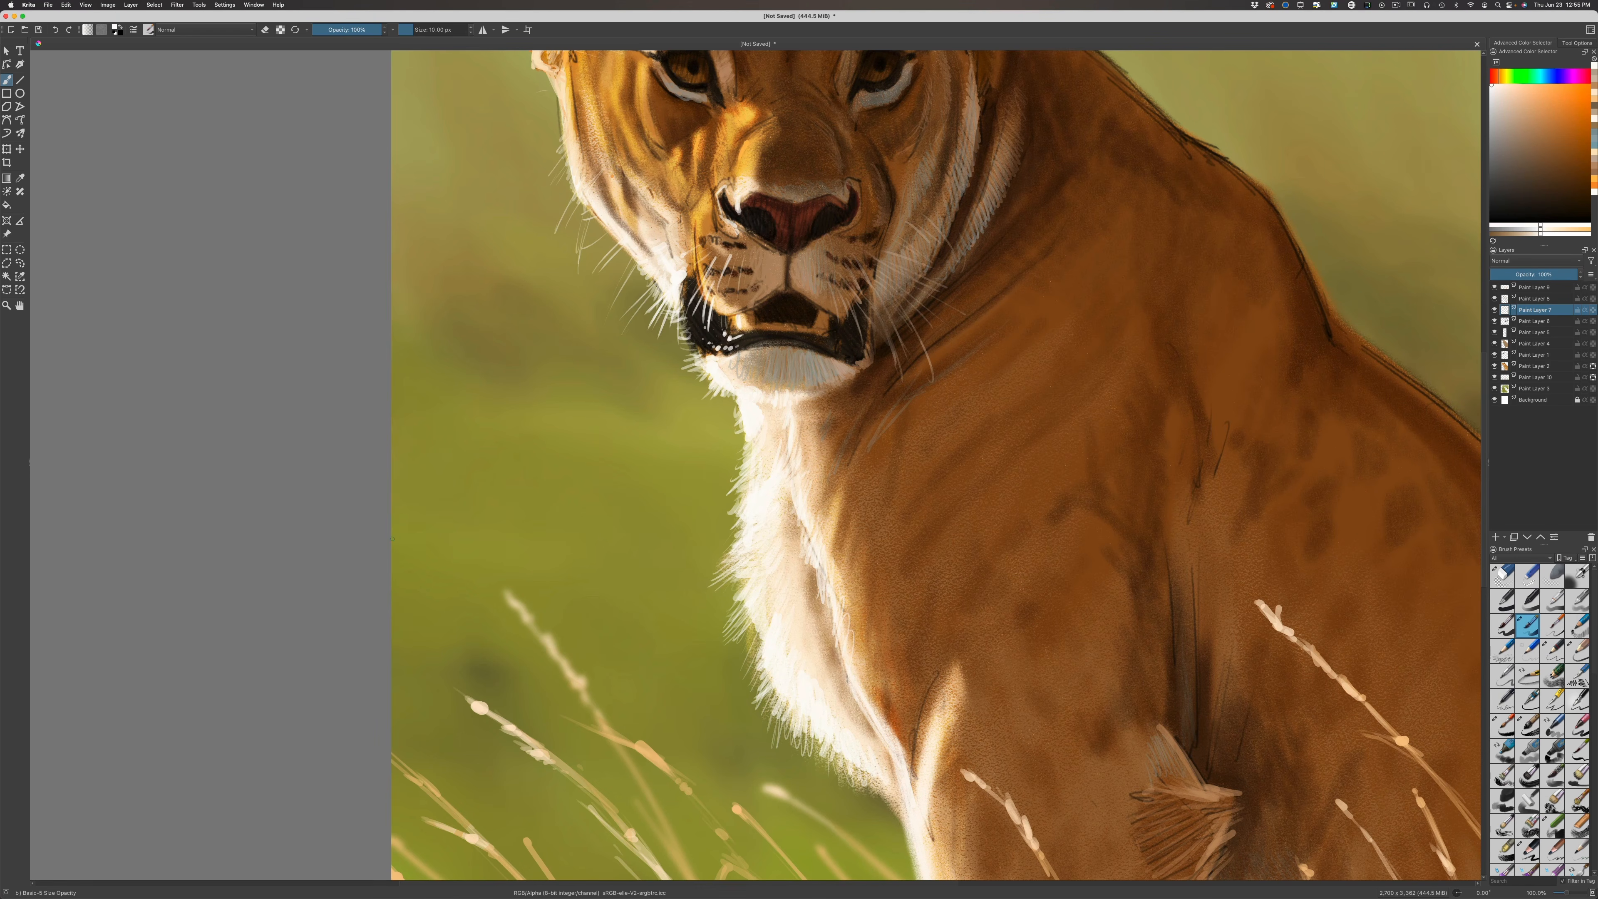
drag(395, 441, 364, 665)
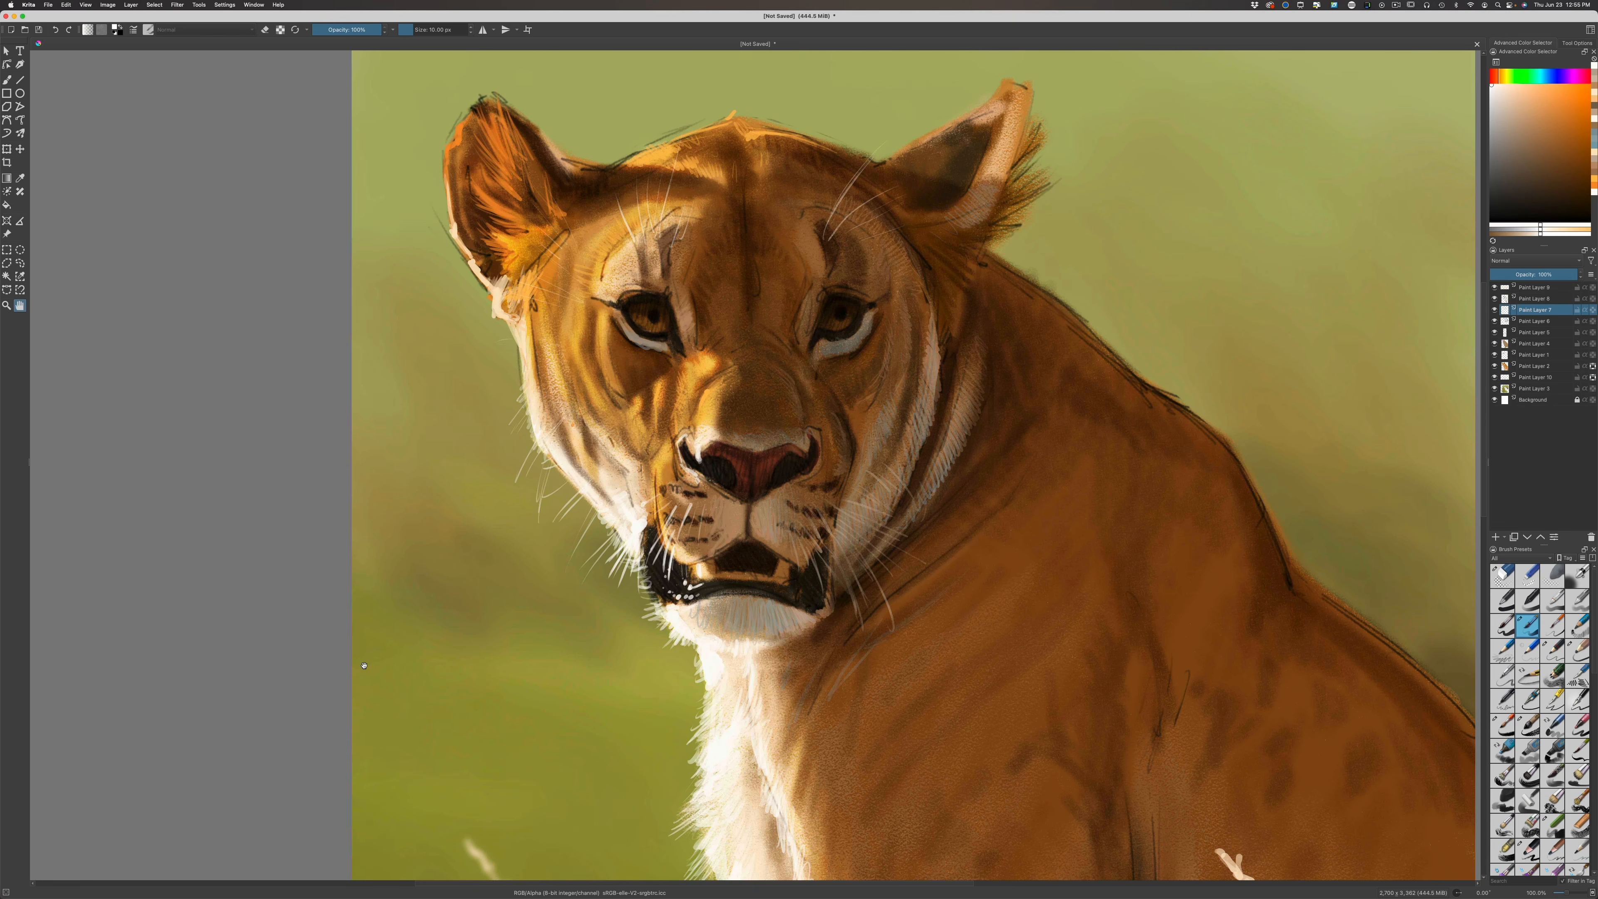
drag(500, 682, 433, 419)
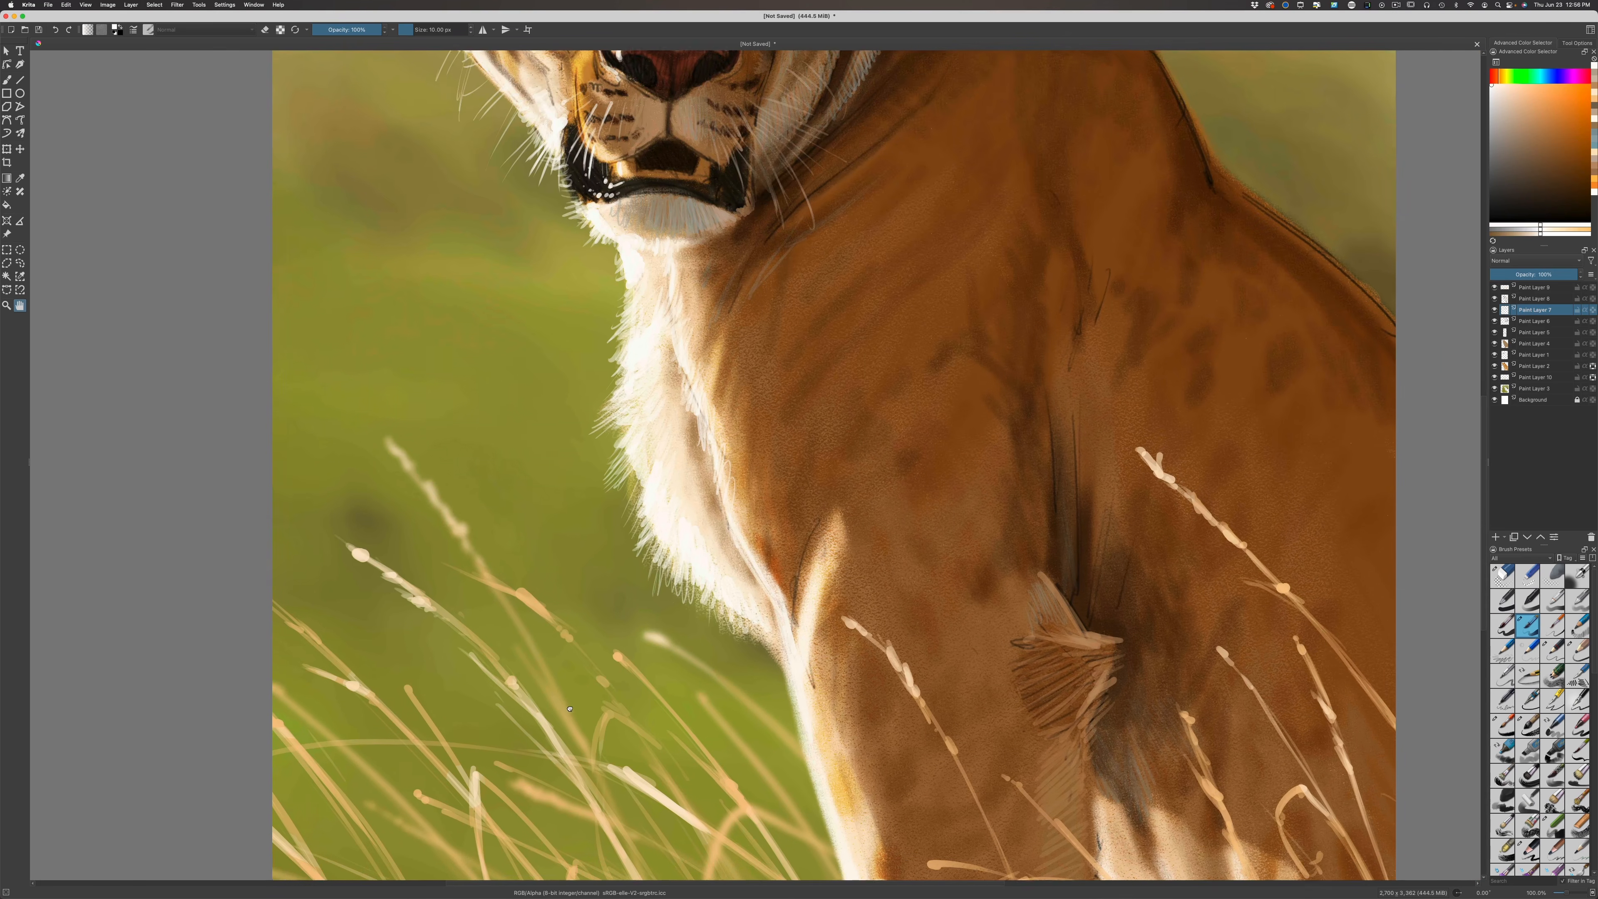
drag(527, 742, 458, 770)
drag(488, 553, 499, 665)
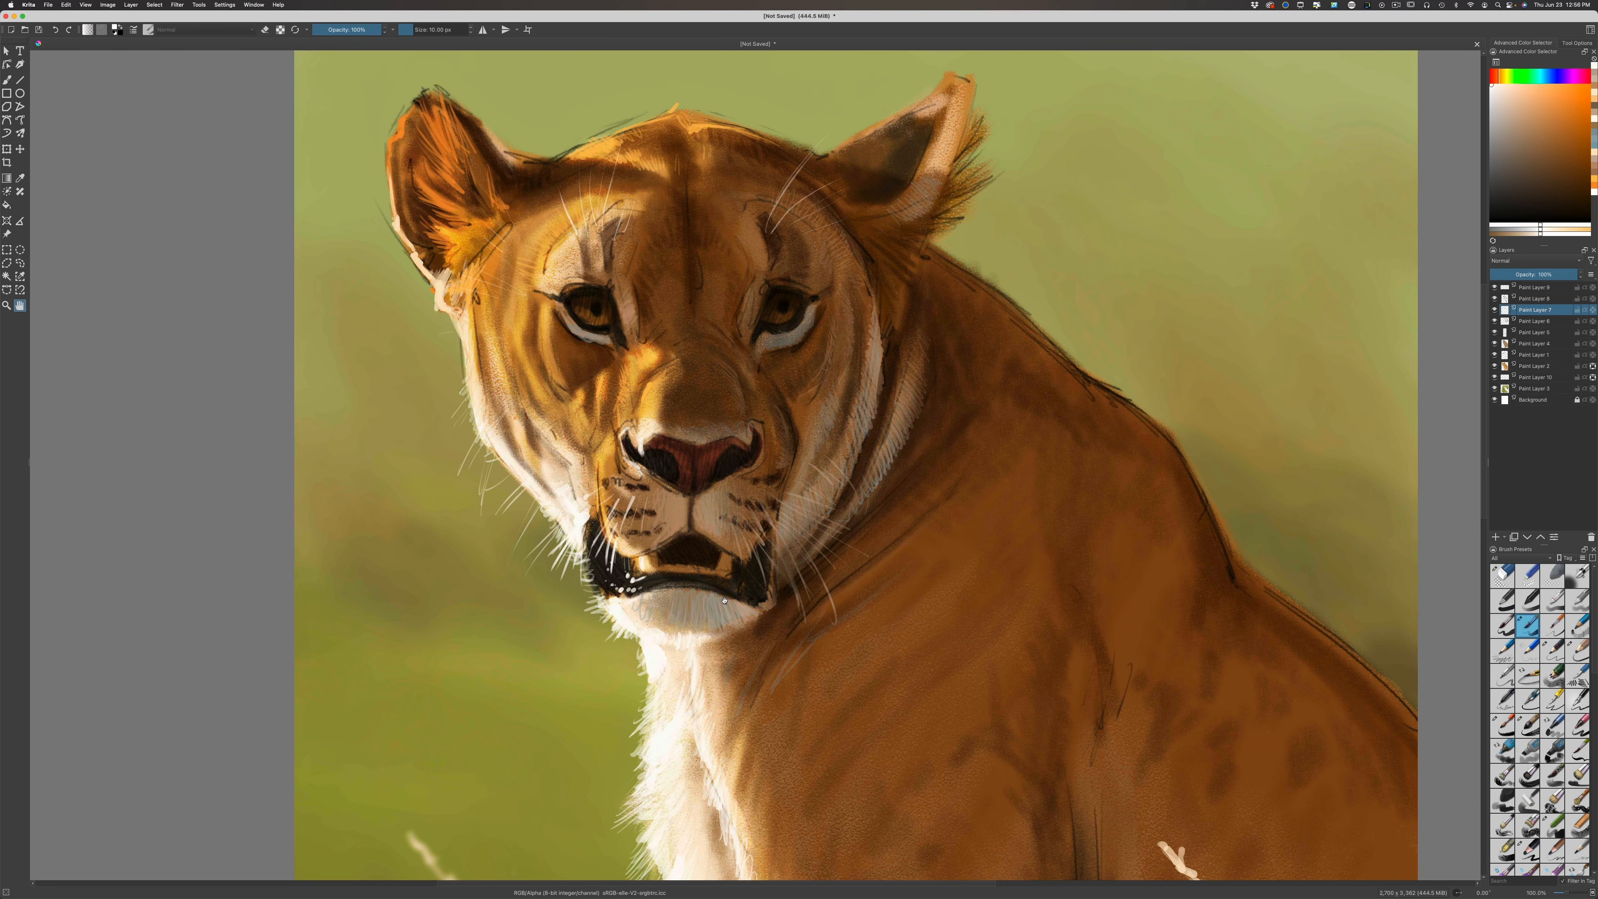
key(minus)
key(minus)
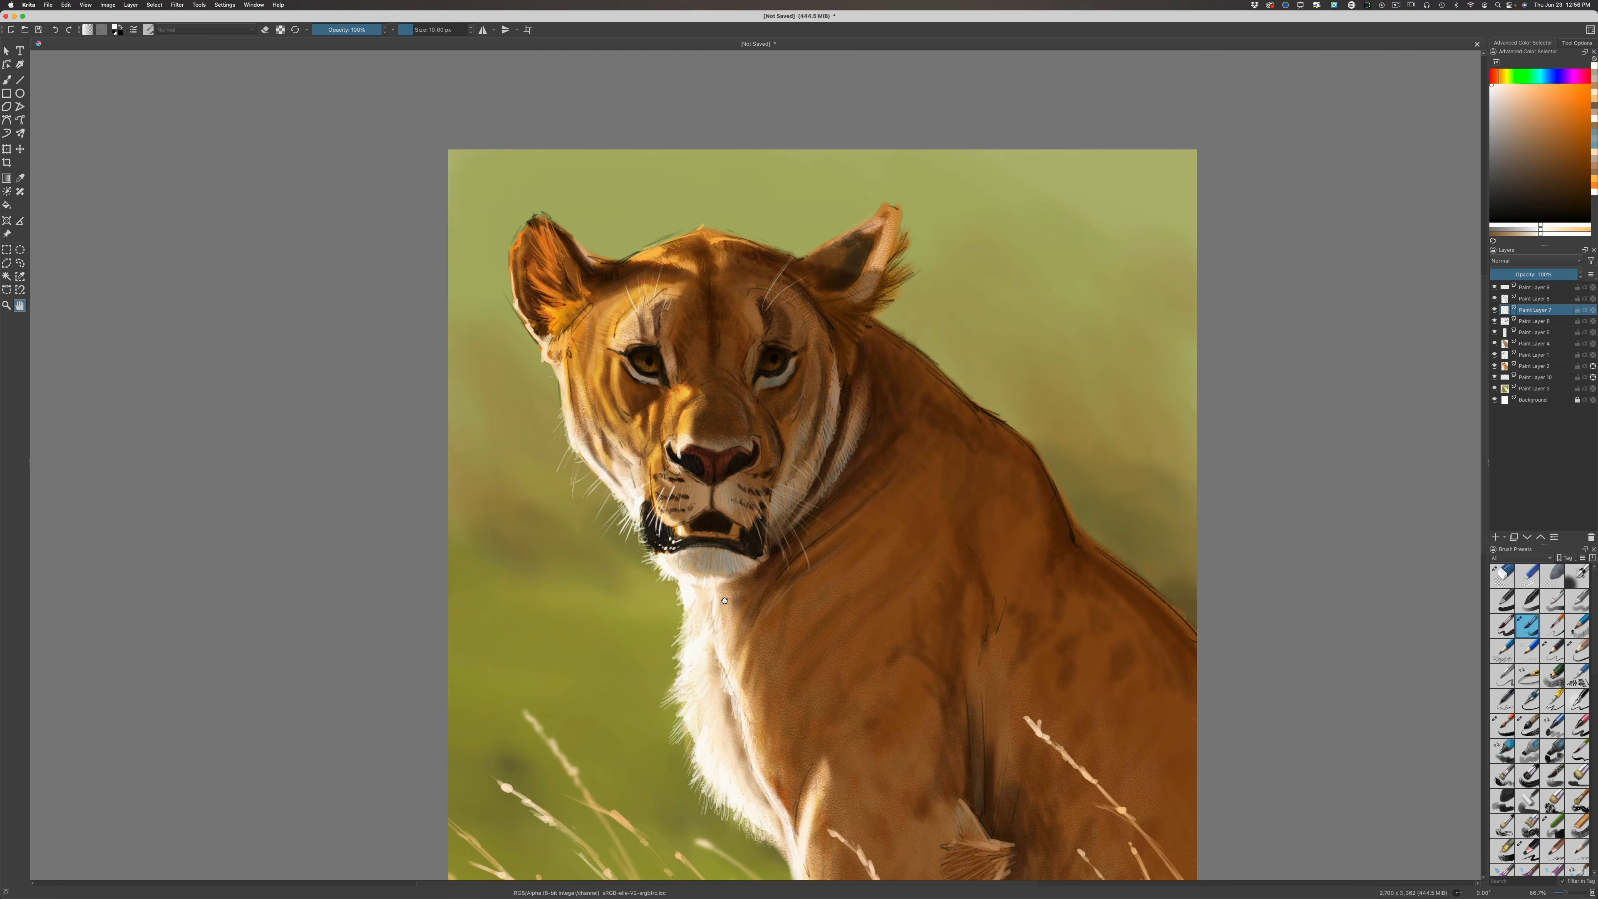
drag(425, 542, 466, 399)
key(plus)
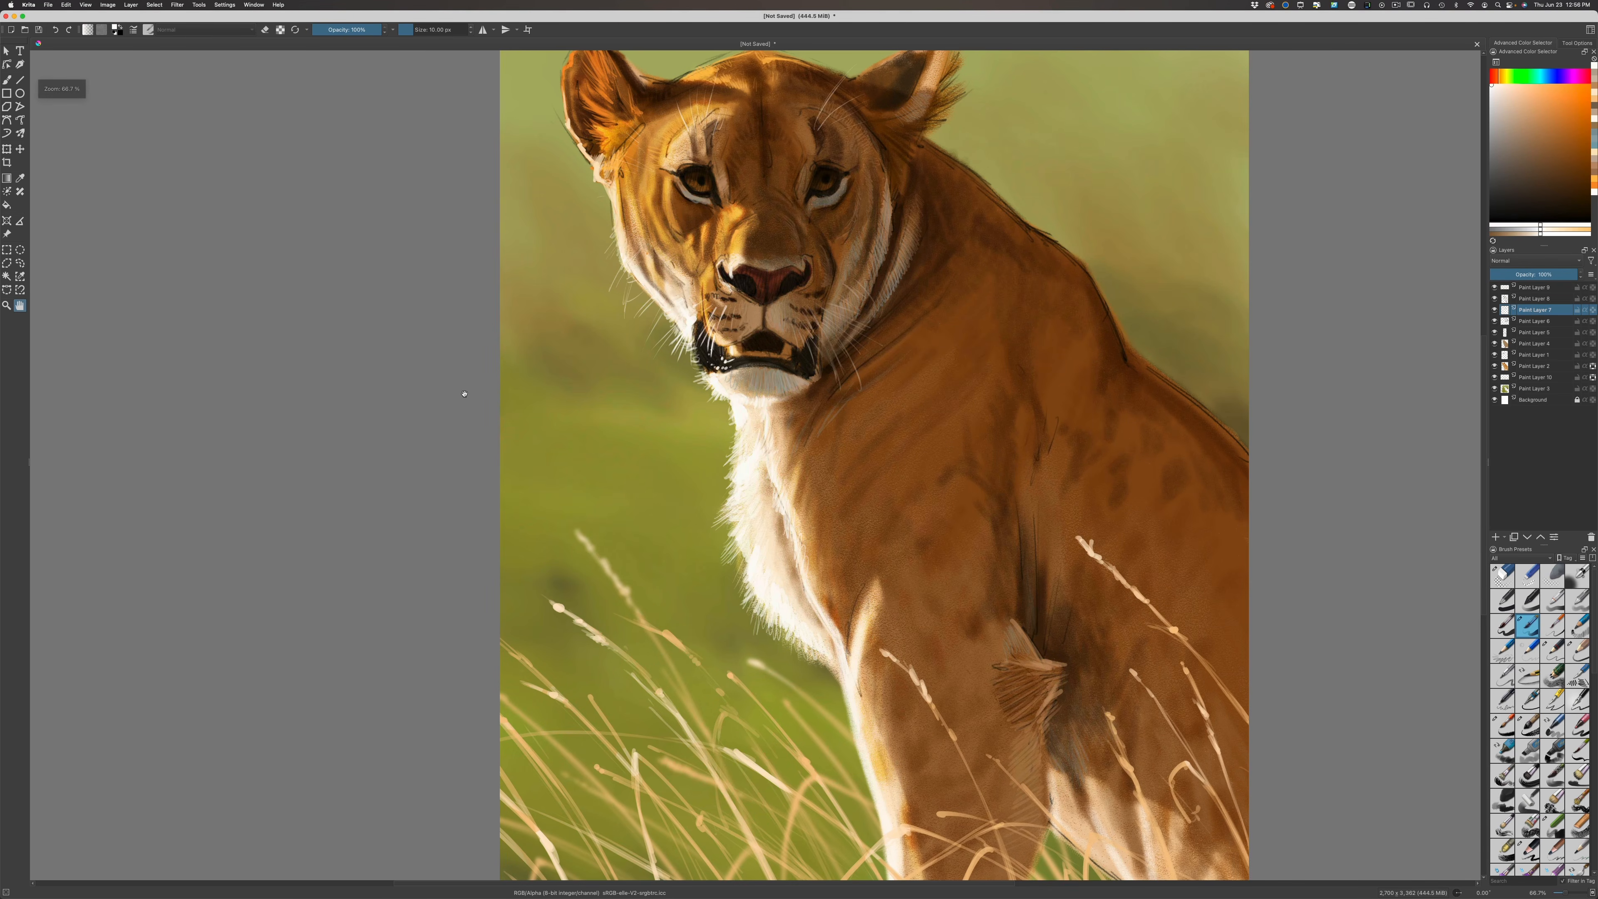
drag(382, 464, 381, 523)
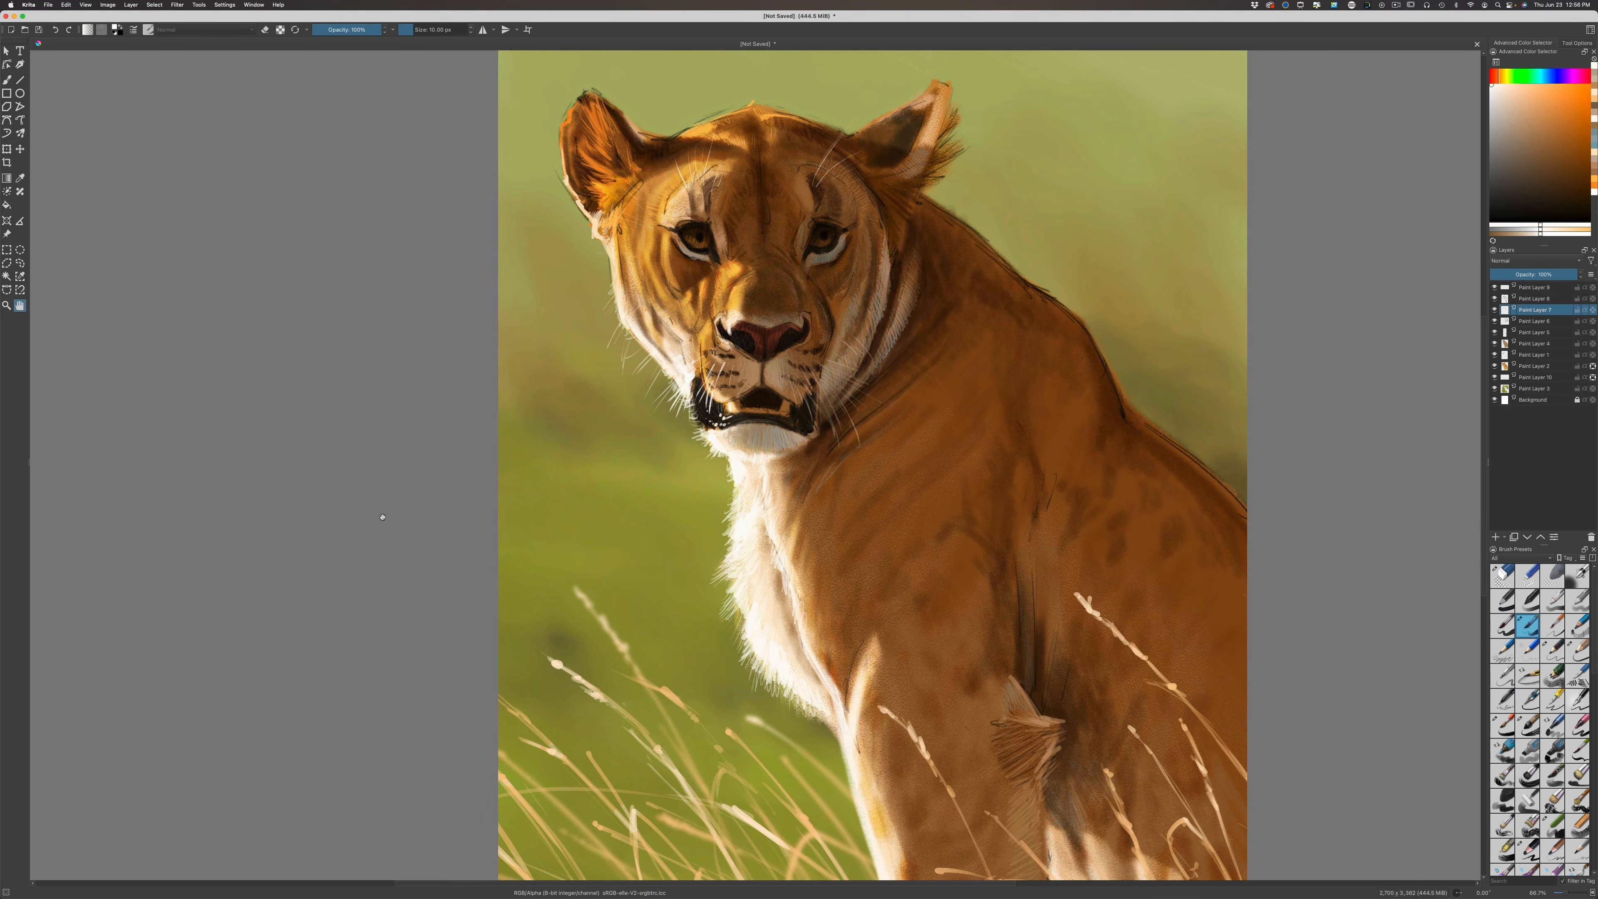
key(plus)
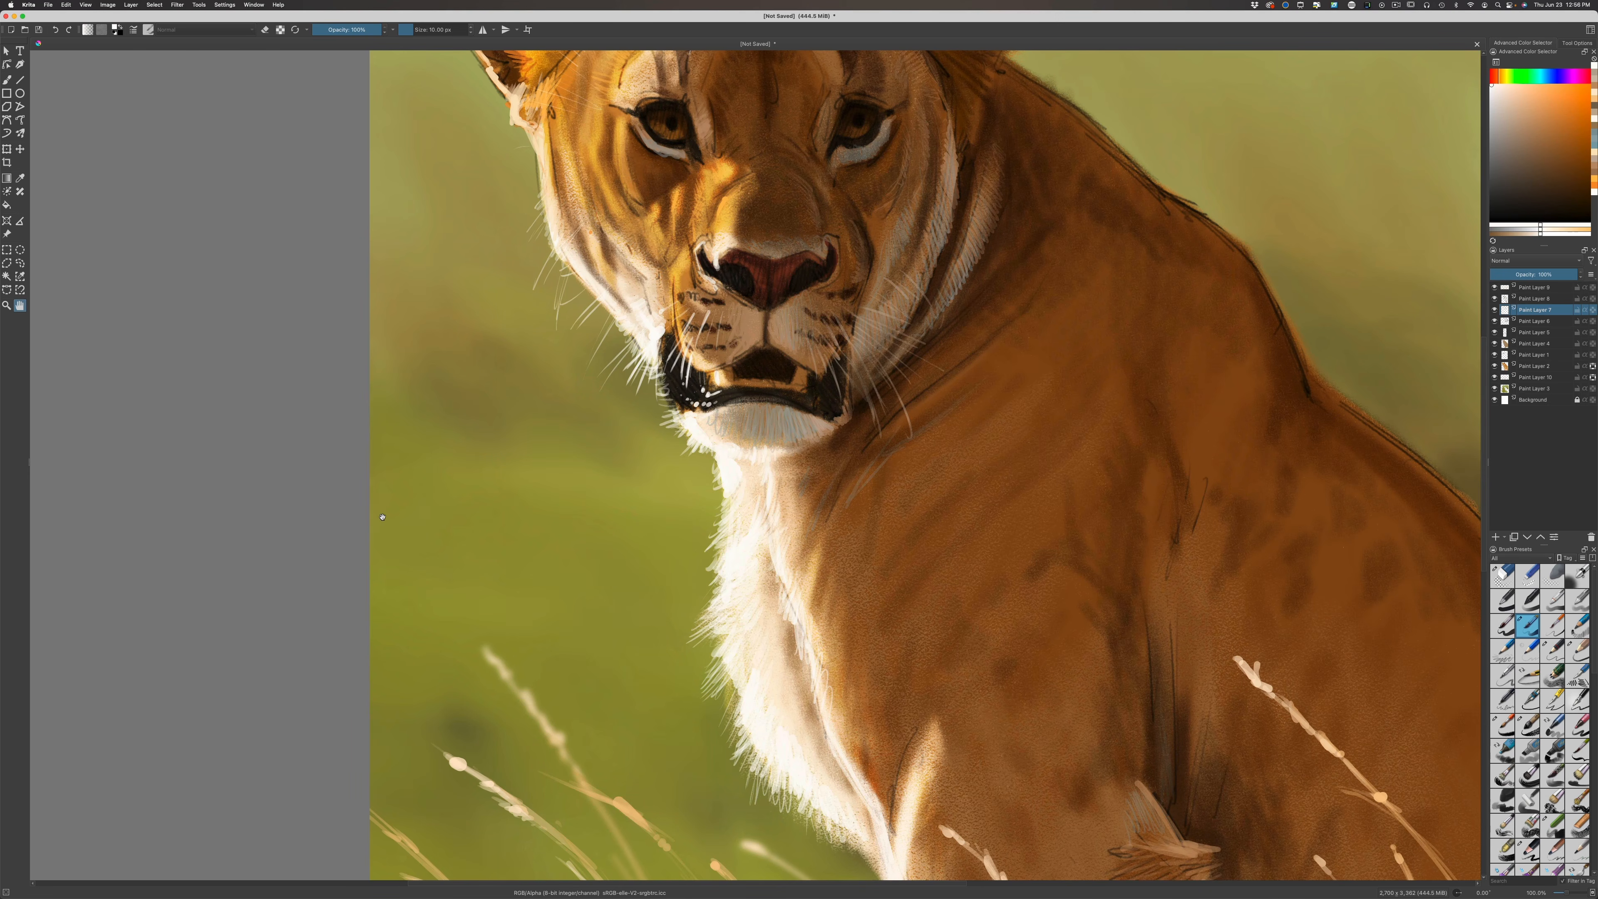
key(minus)
key(minus)
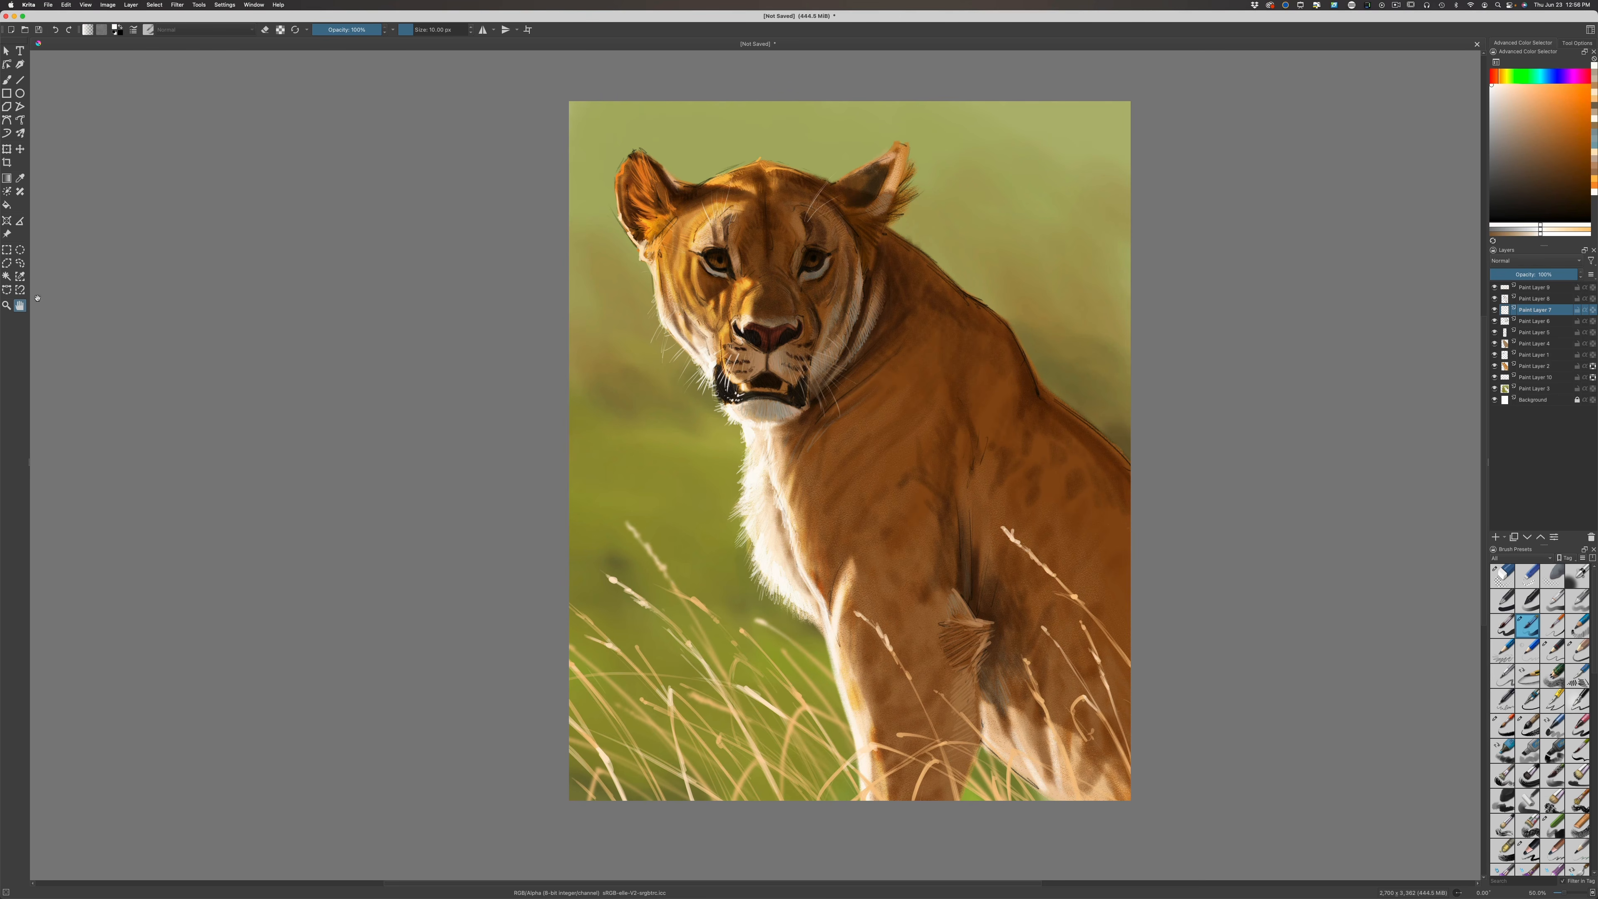
click(7, 80)
mouse_move(445, 620)
mouse_down()
mouse_move(588, 492)
mouse_move(613, 494)
mouse_up()
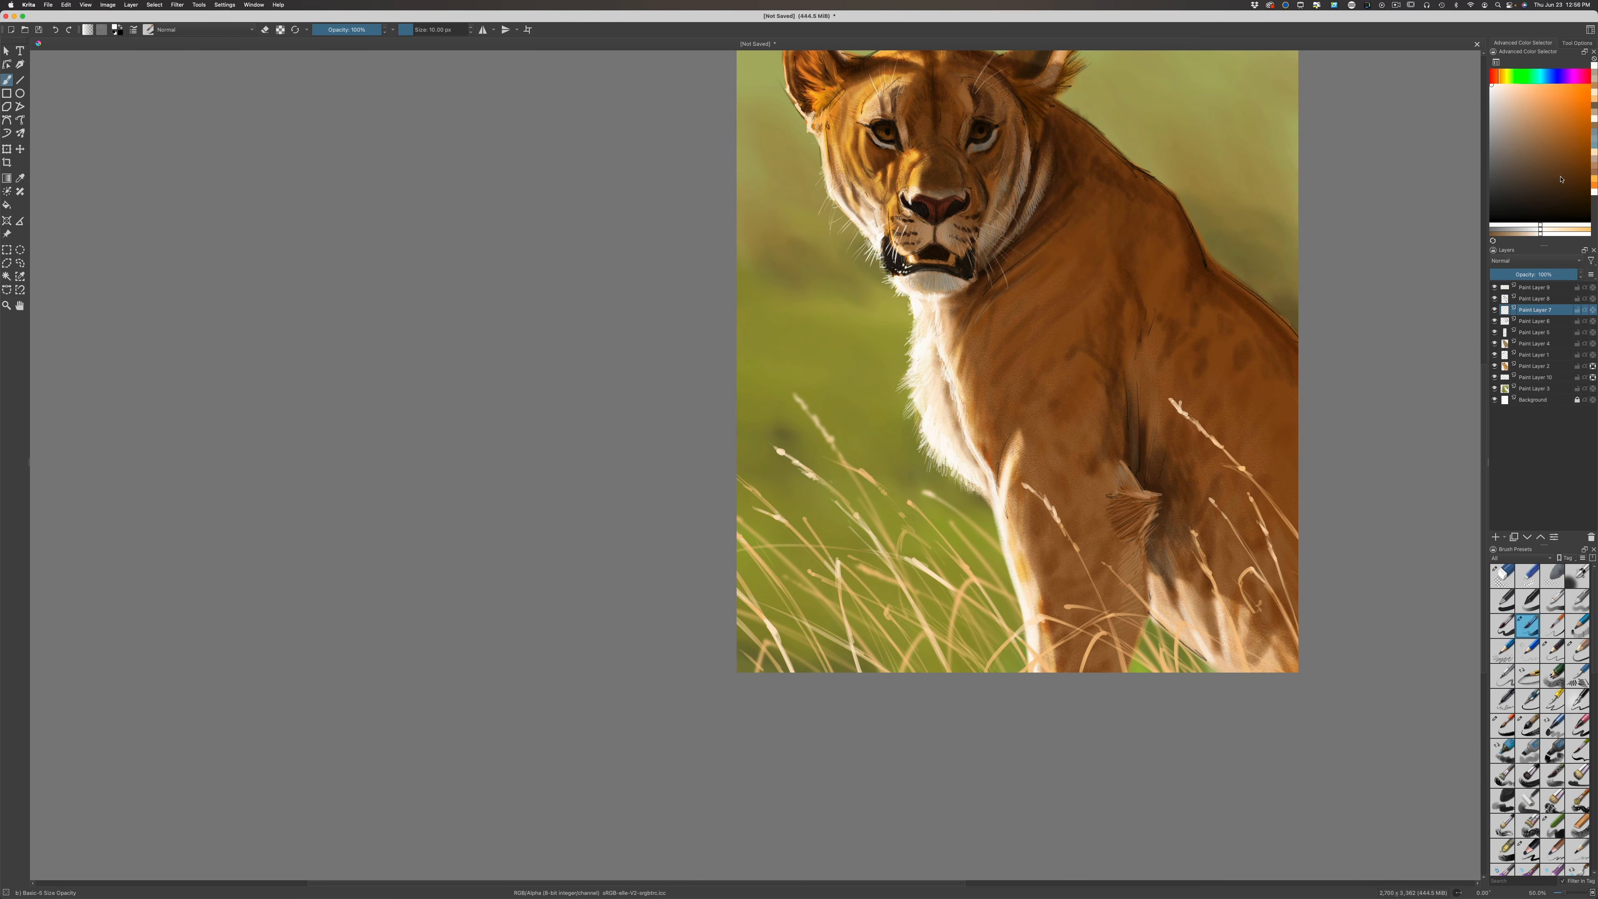
Set the brush colour to a very dark brown for signing the painting's lower-left grass corner
drag(1561, 180, 1563, 196)
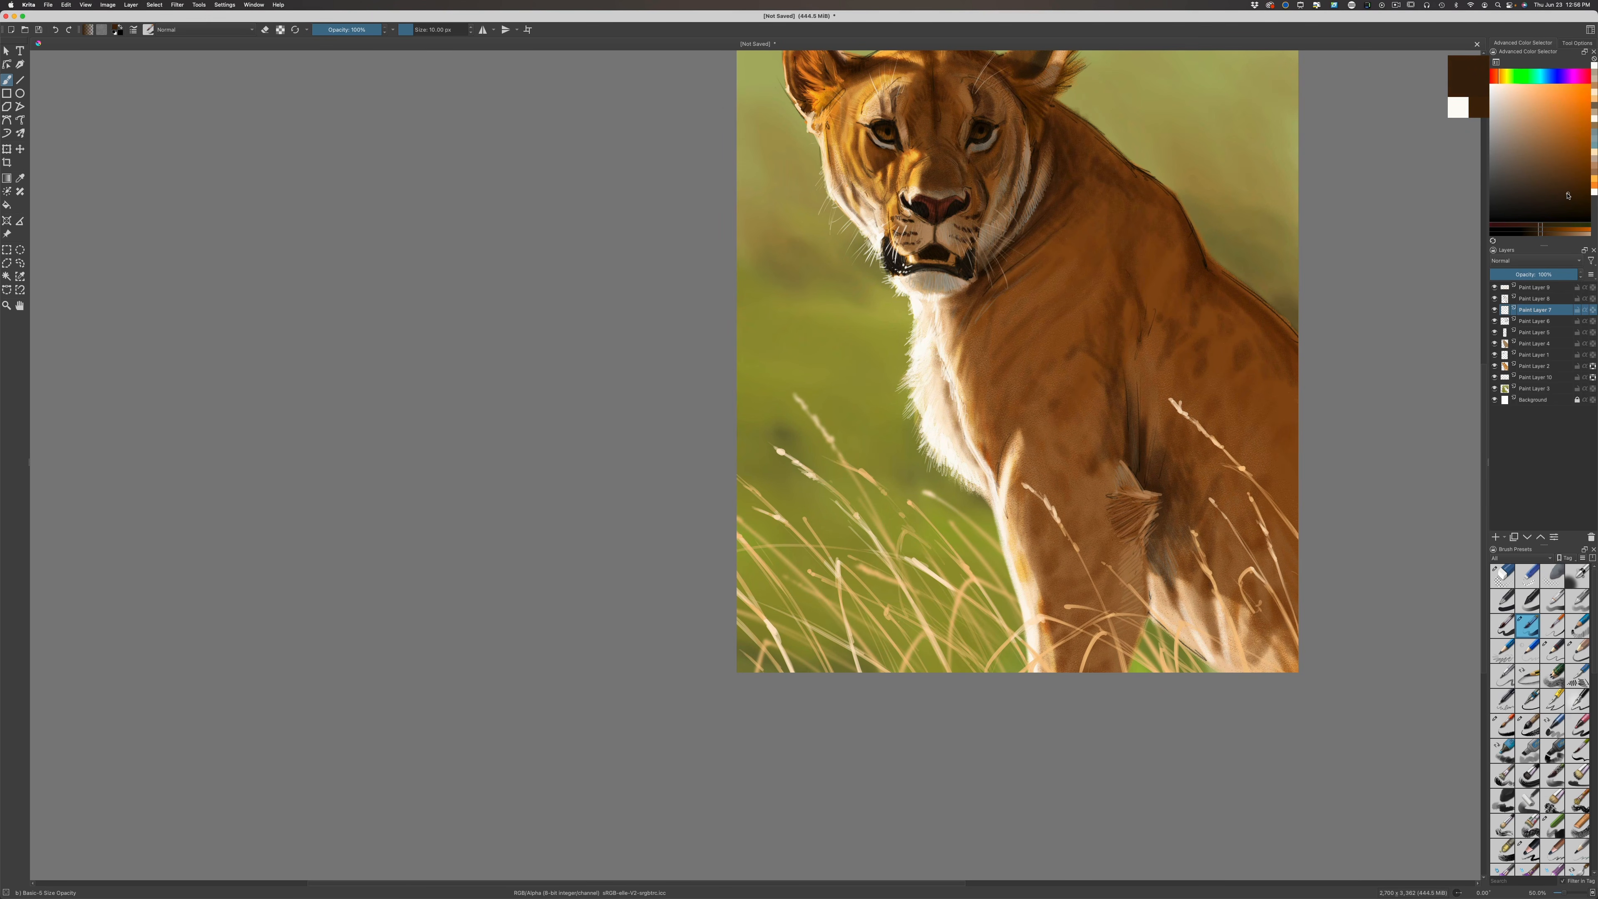
key(plus)
key(plus)
key(plus)
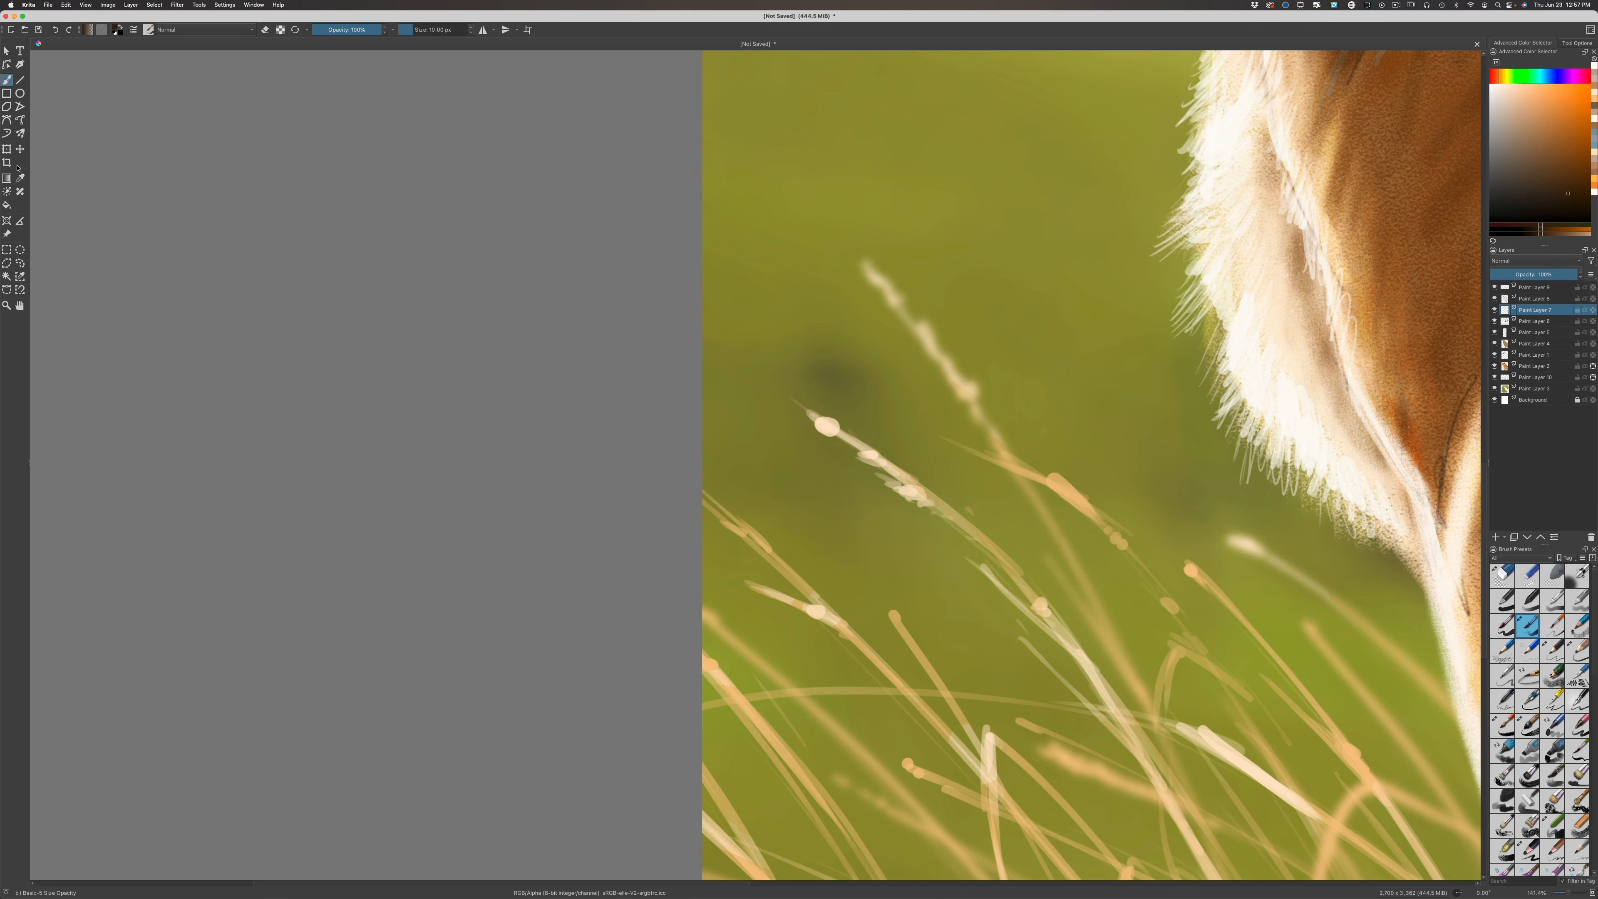
click(20, 306)
drag(628, 614, 642, 285)
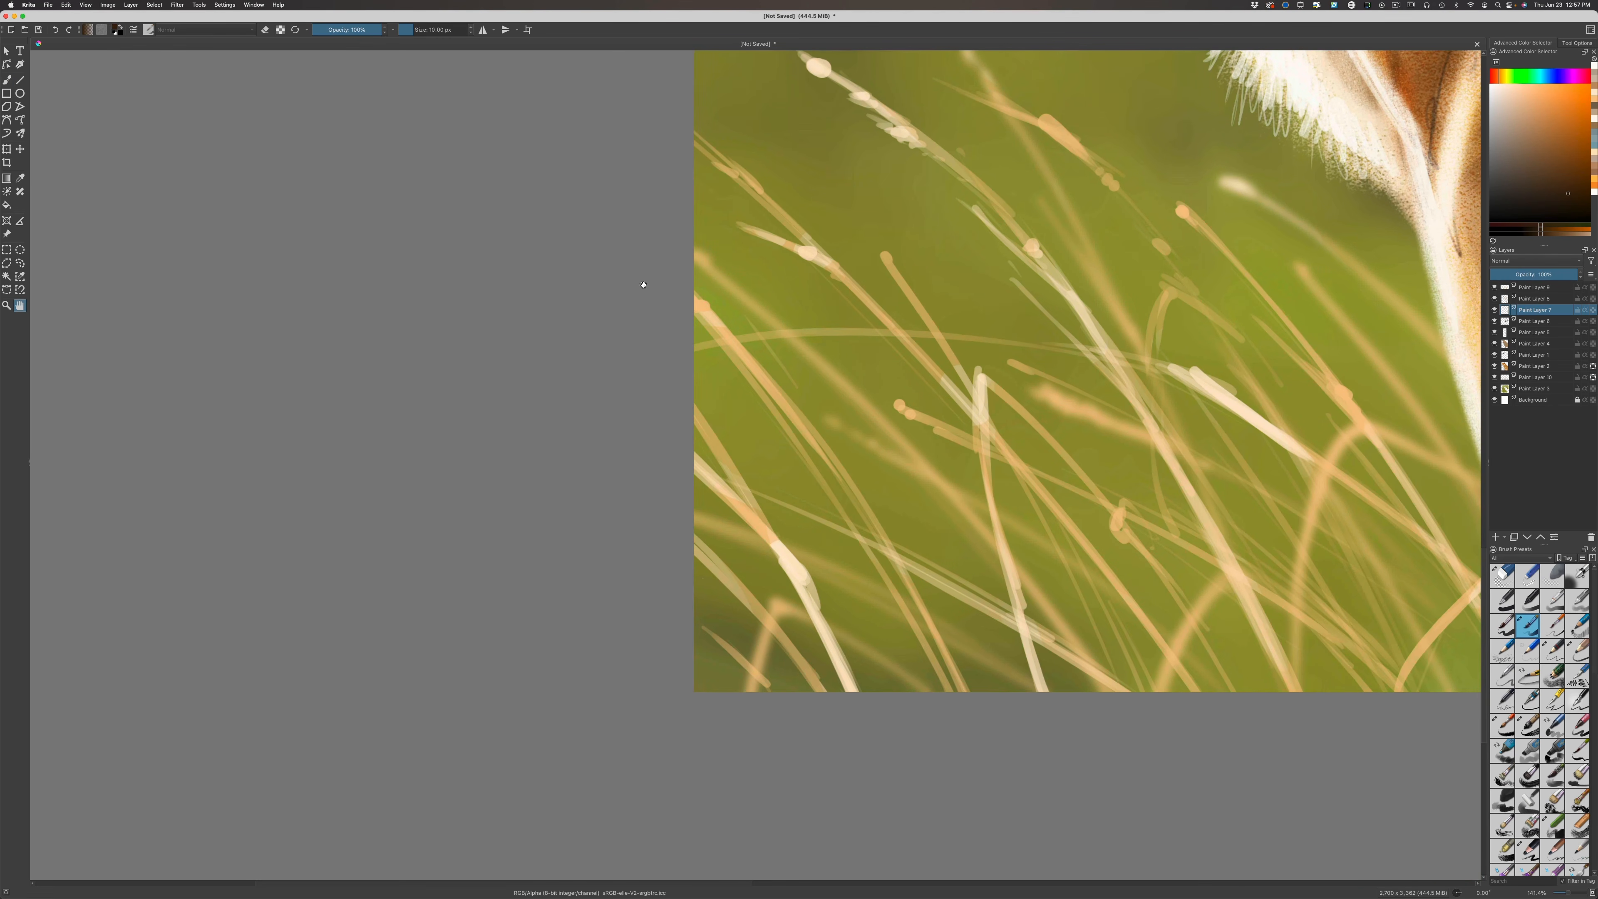
click(8, 80)
mouse_move(774, 634)
mouse_down()
mouse_move(786, 601)
mouse_move(753, 660)
mouse_move(817, 642)
mouse_up()
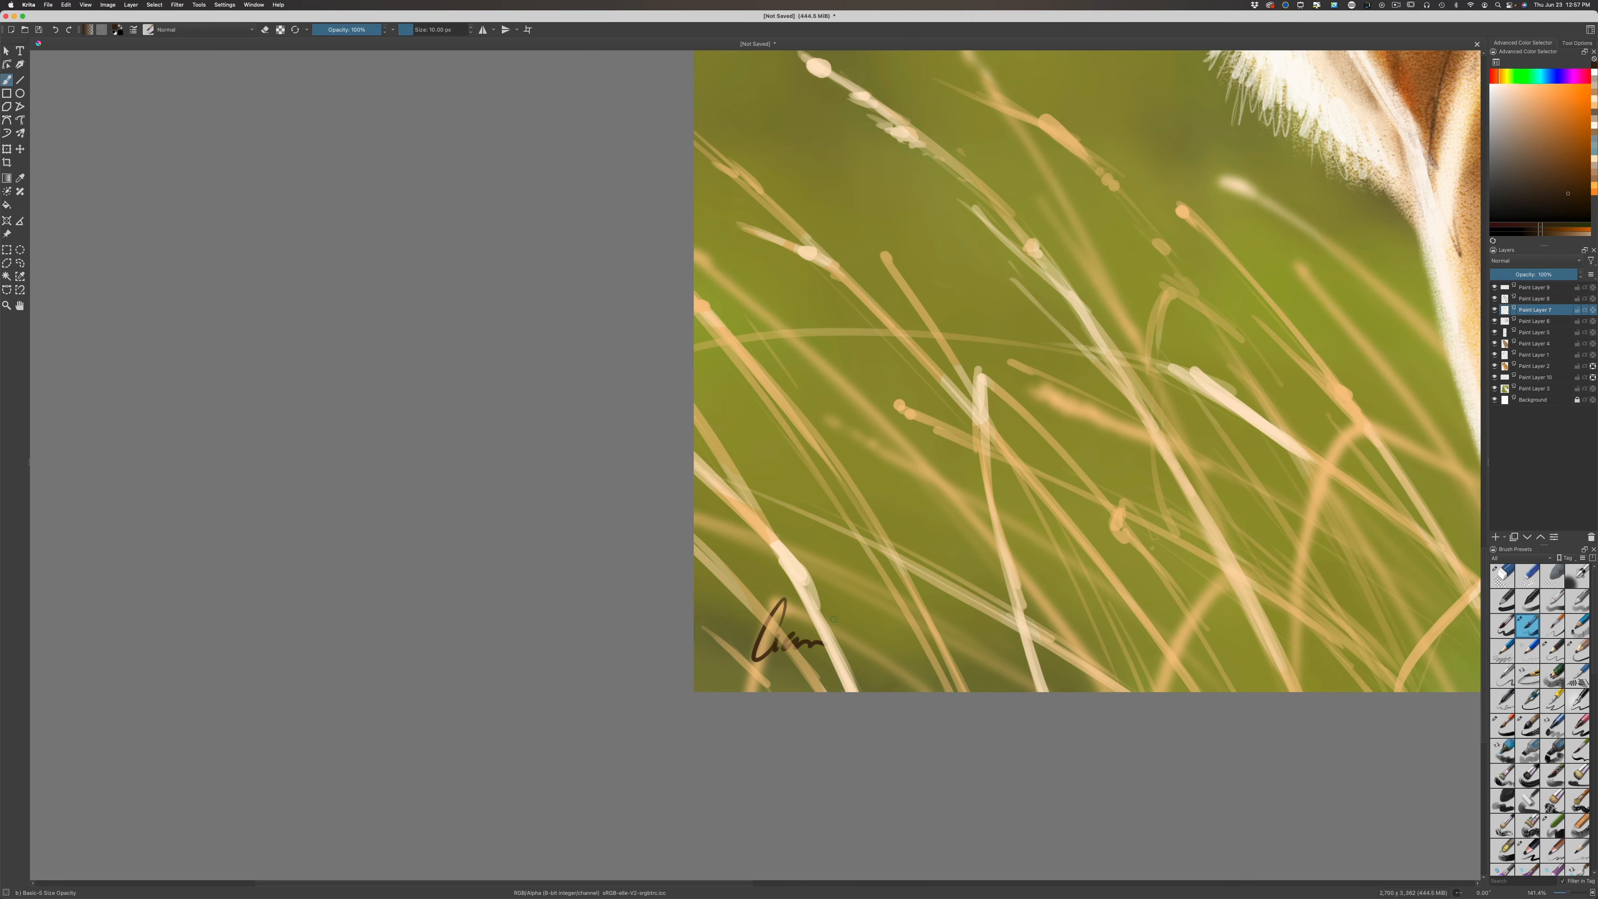
key(ctrl+z)
key(ctrl+z)
Handwrite the artist's signature and the year 2022 in dark brown on Paint Layer 9, in the painting's lower-left corner
click(1513, 290)
mouse_move(1510, 376)
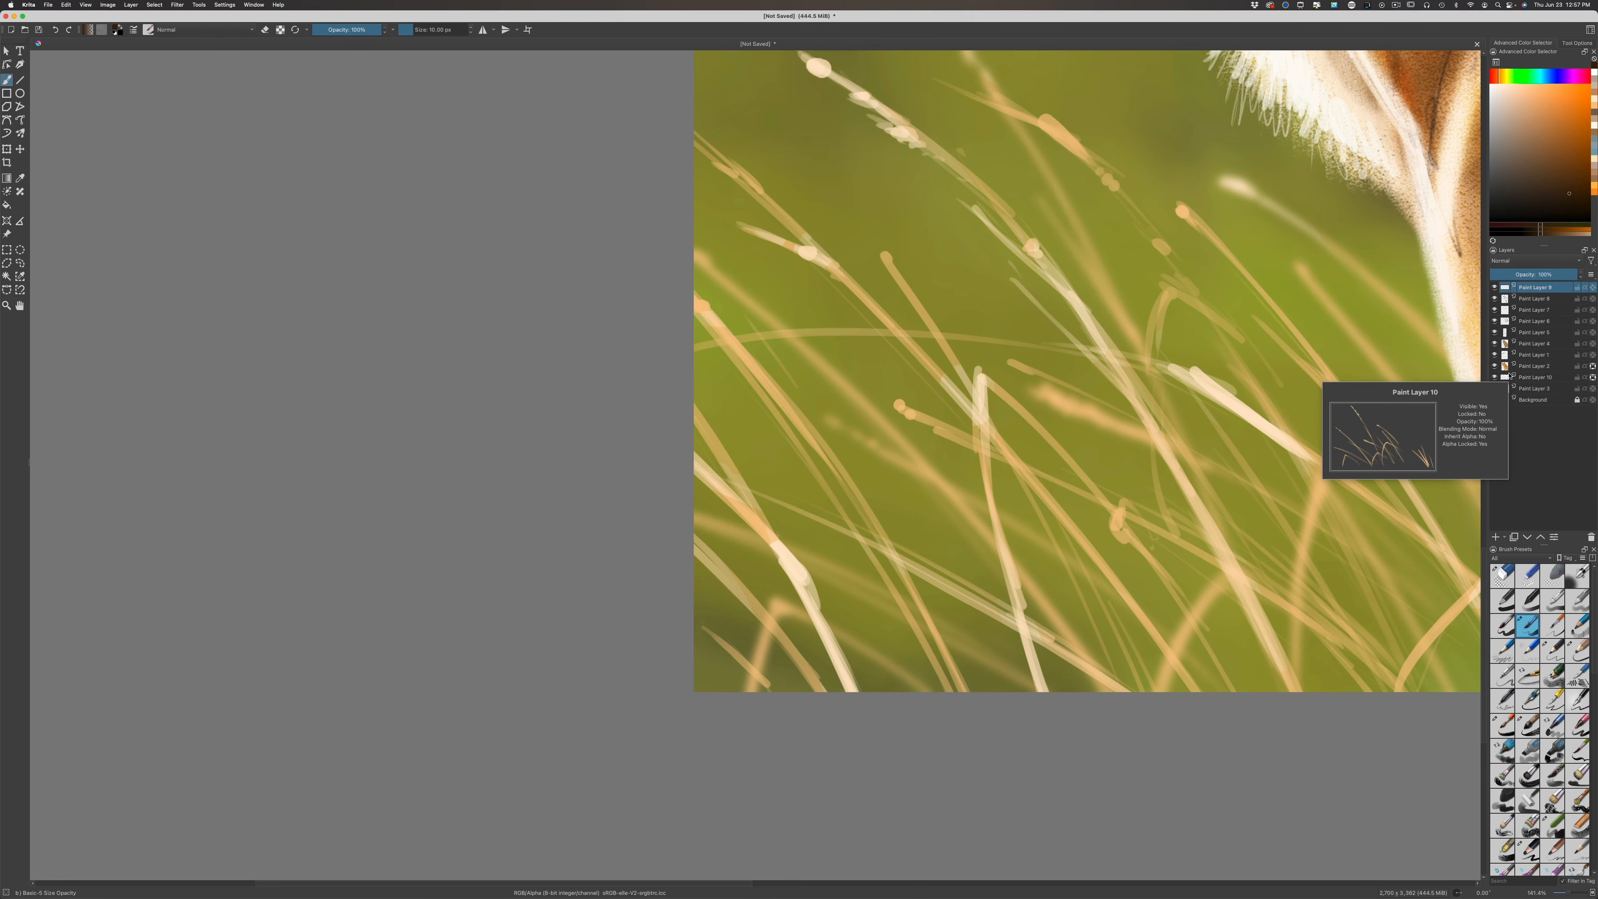
mouse_move(744, 671)
mouse_down()
mouse_move(842, 641)
mouse_move(986, 657)
mouse_up()
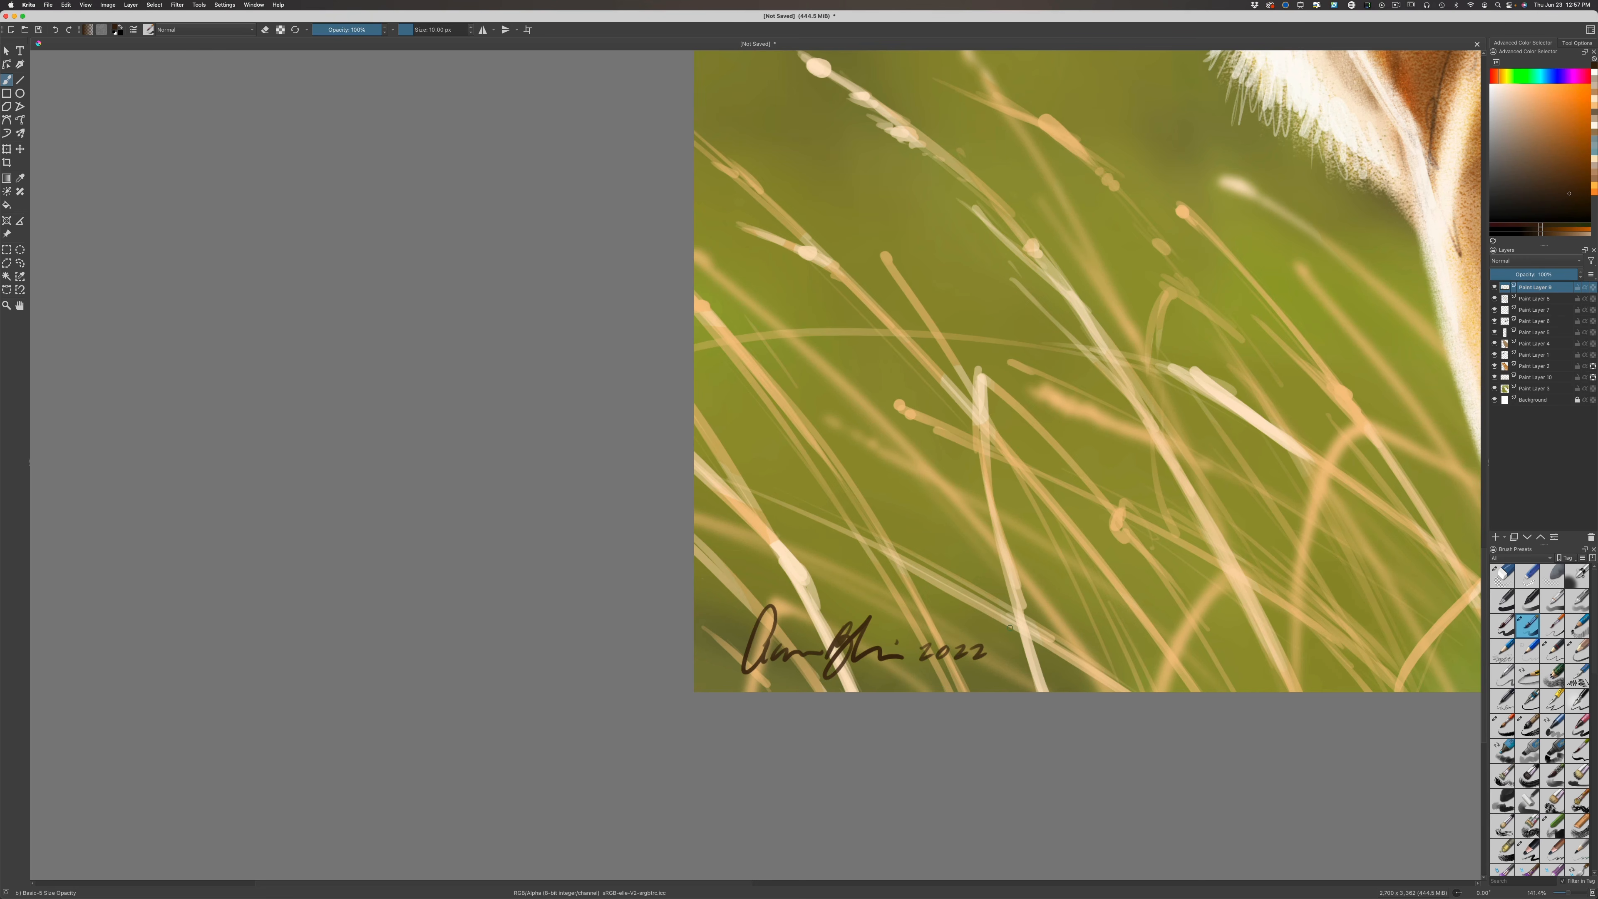
Examine the whole signed painting, from the signature and grass up to the lioness's head
key(1)
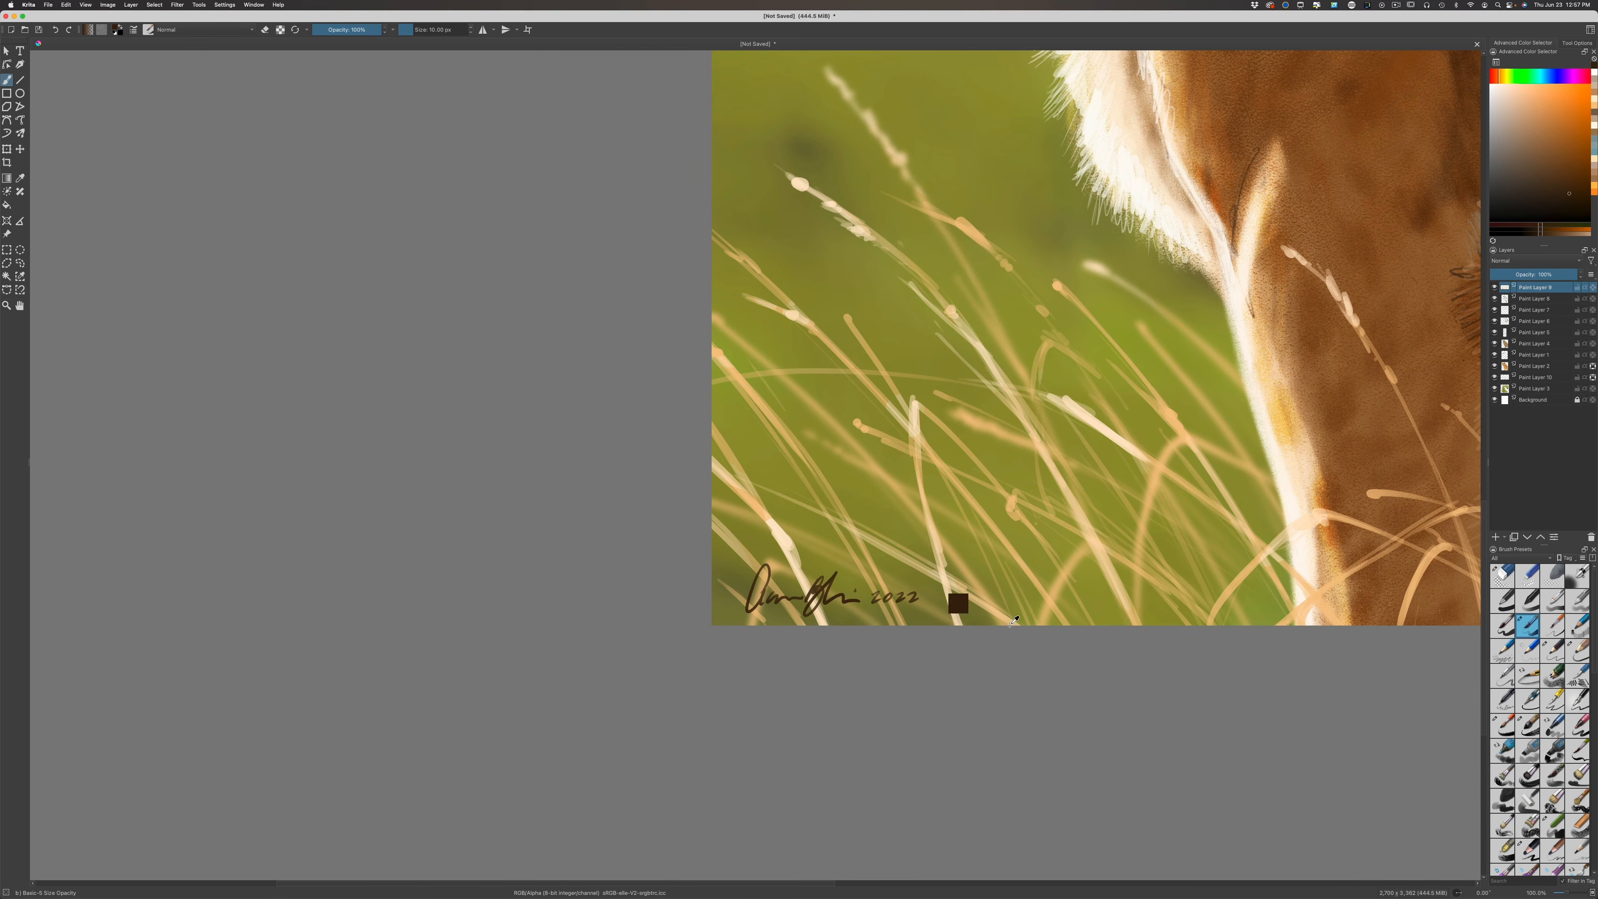
key(minus)
scroll(410, 499, up, 5)
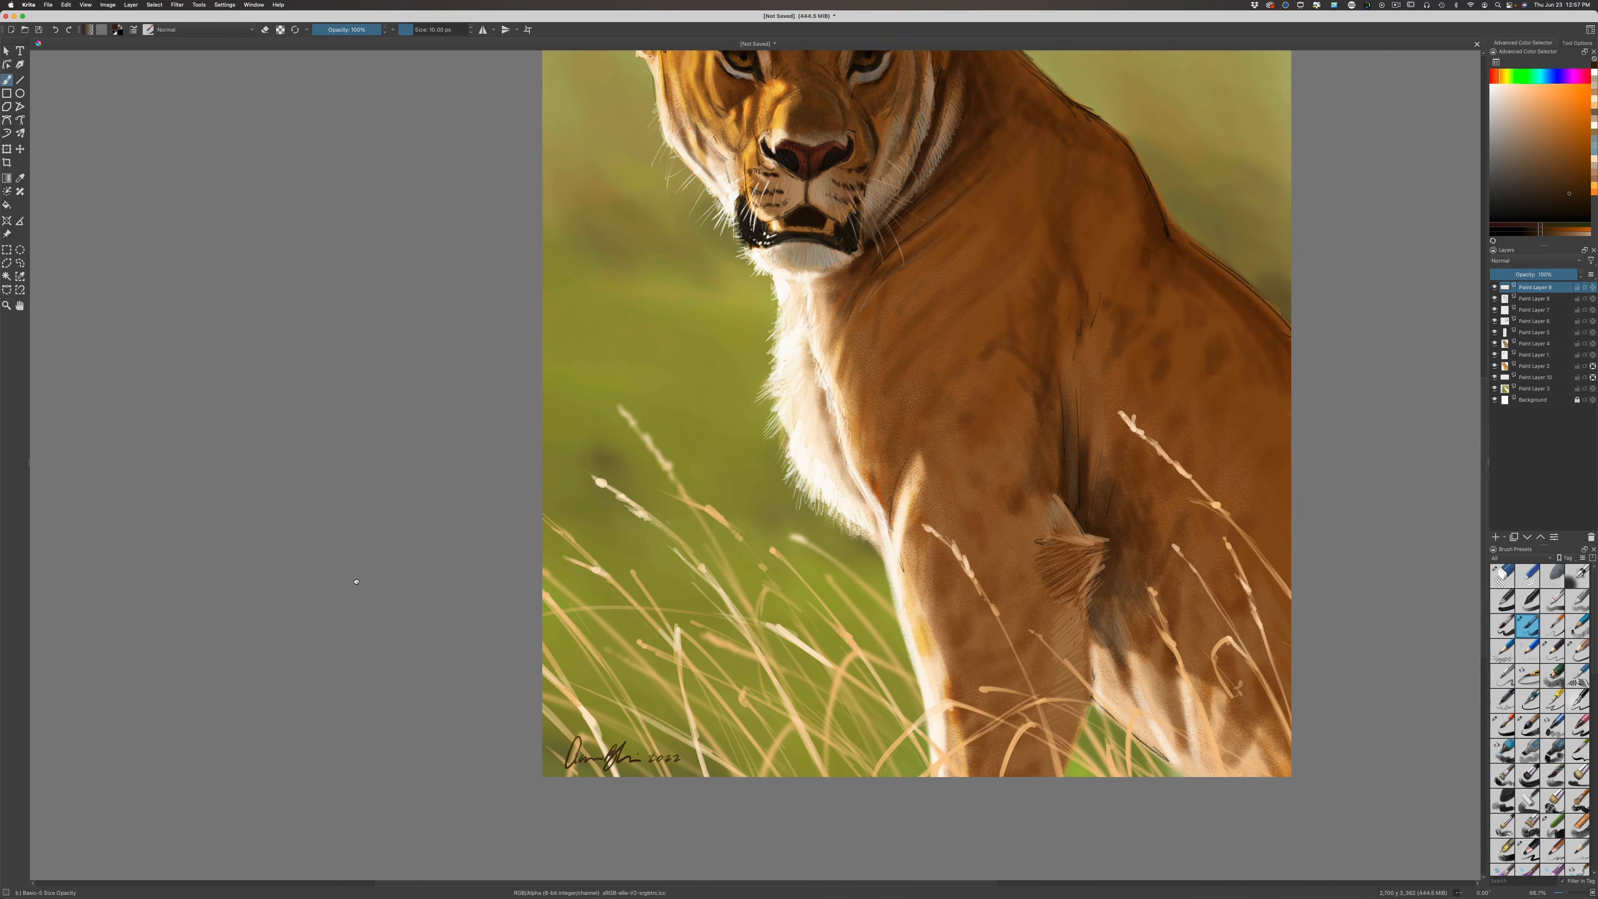
scroll(356, 581, up, 3)
key(minus)
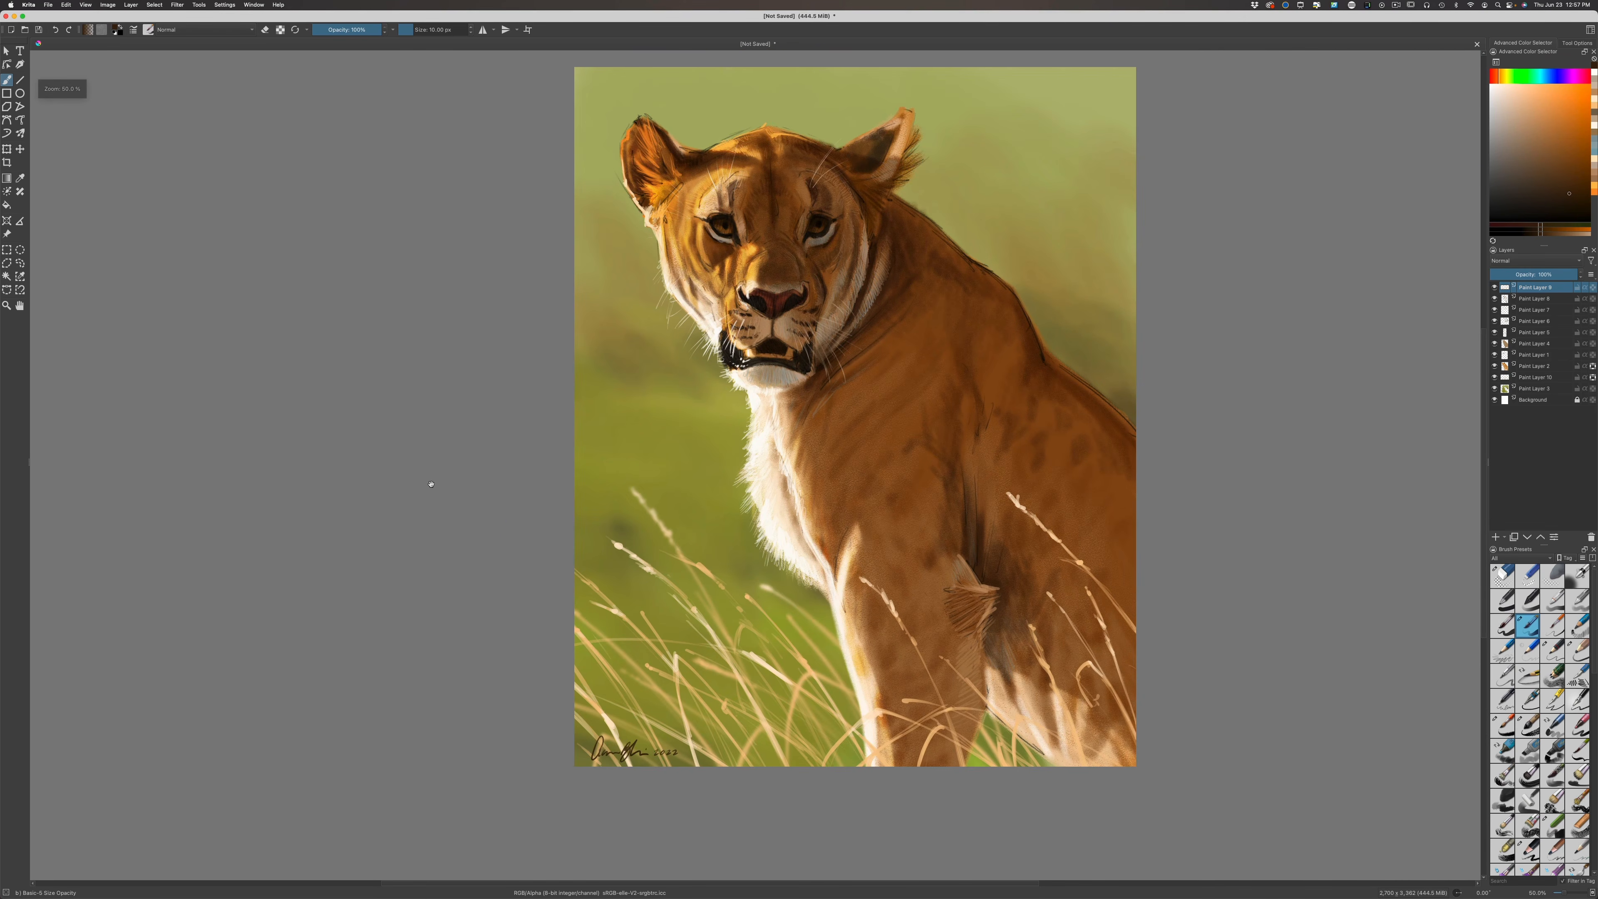
drag(431, 484, 406, 532)
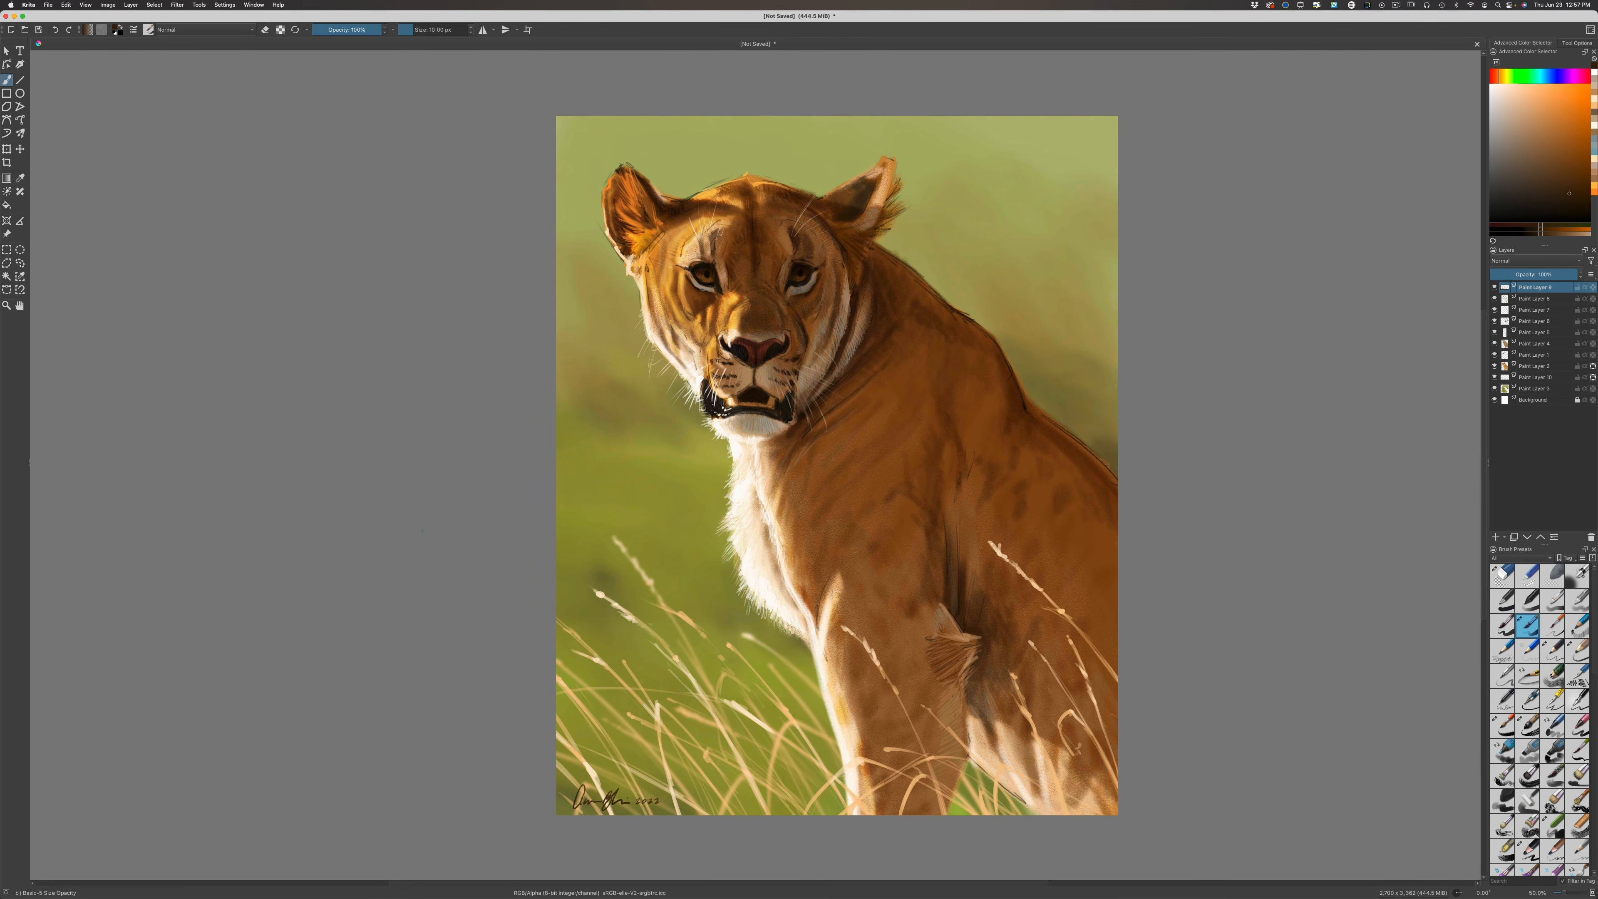